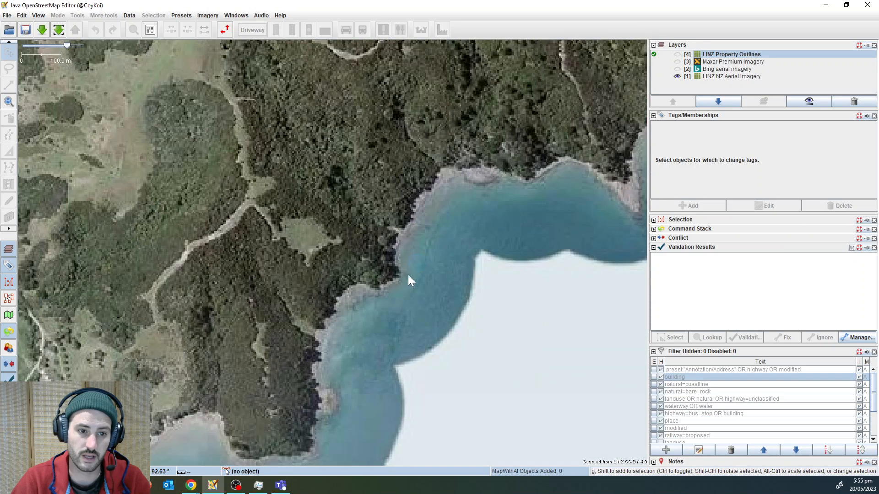
- Remove the Bing aerial imagery, Maxar Premium Imagery and LINZ Property Outlines layers, keeping only LINZ NZ Aerial Imagery
left_click_drag(376, 326, 432, 196)
mouse_move(431, 232)
left_mouse_down()
mouse_move(482, 149)
mouse_move(457, 172)
left_mouse_up()
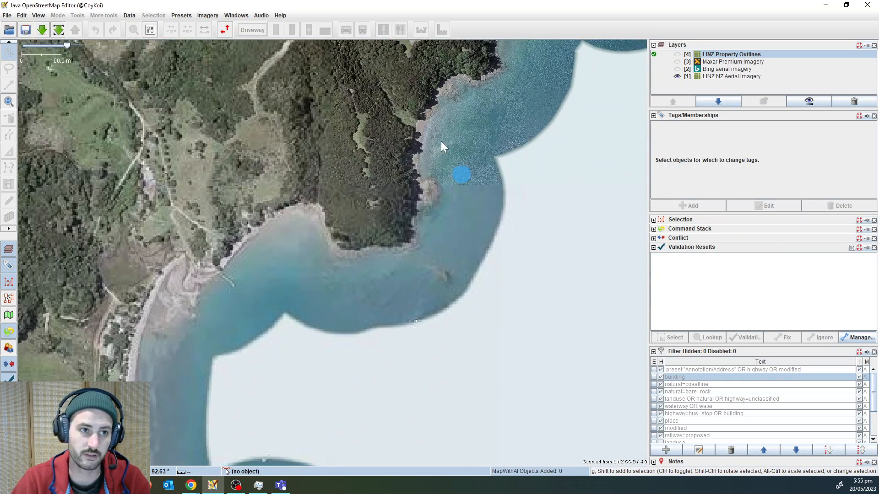
left_click(513, 158)
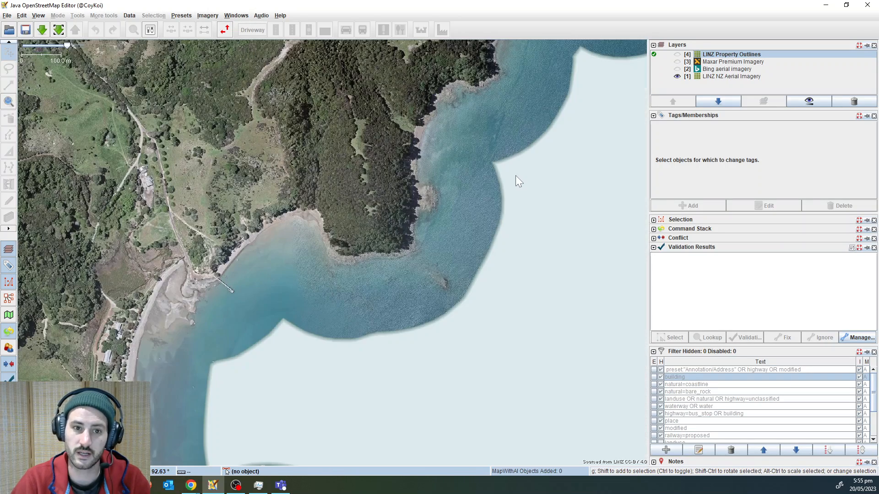
left_click_drag(515, 175, 473, 254)
left_click(713, 69)
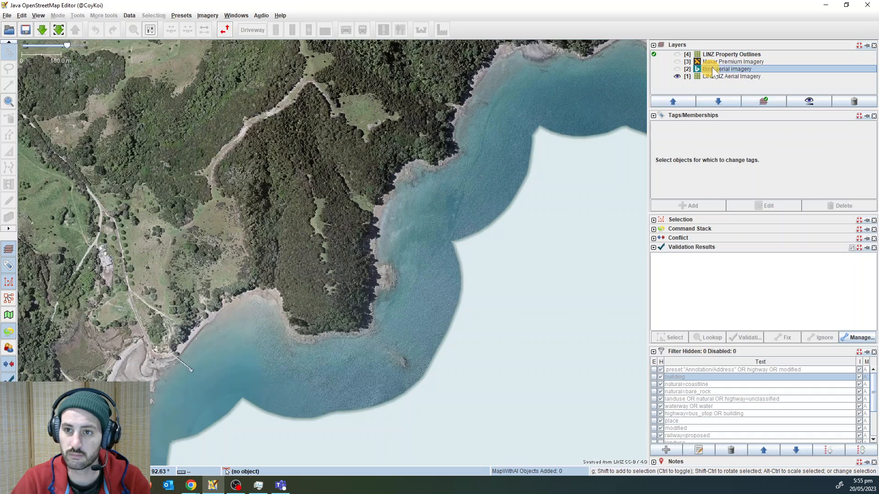
left_click(717, 61, "shift")
left_click(855, 102)
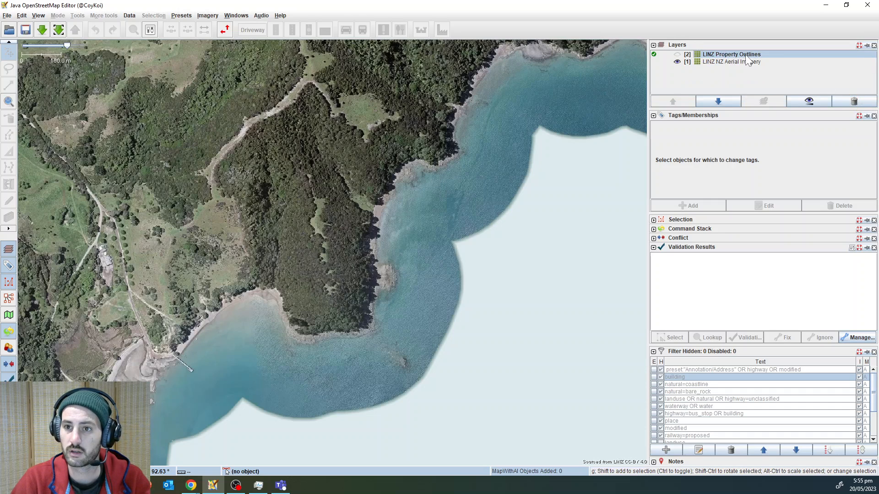
left_click(854, 102)
- Add the Auckland Aerial LINZ 2015-2016 imagery layer and dismiss the imagery offset notice
left_click_drag(456, 194, 449, 162)
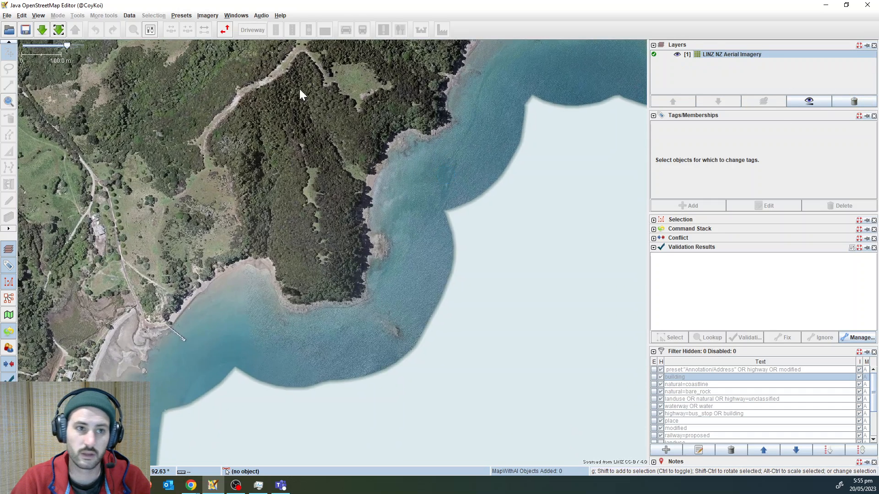
left_click(208, 15)
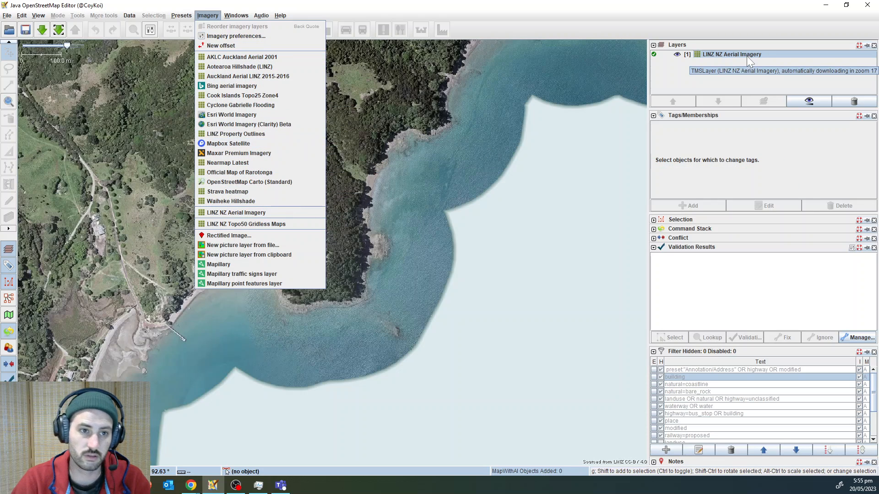
left_click(252, 76)
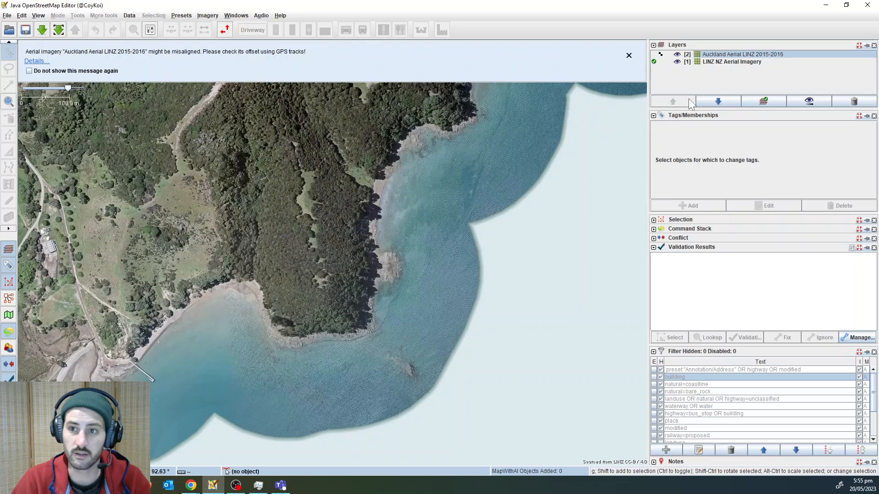
left_click(628, 55)
- Compare the coastline with the Auckland Aerial LINZ 2015-2016 layer shown and hidden over LINZ NZ Aerial Imagery
key("alt+2")
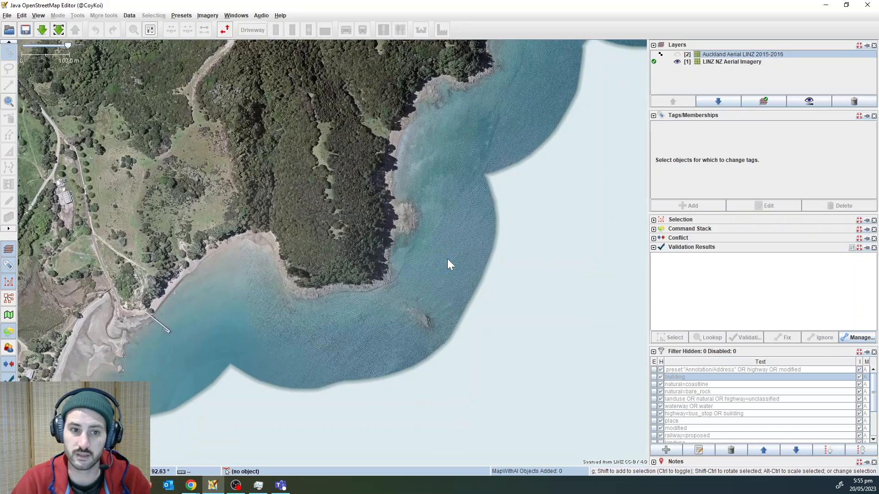
key("alt+2")
scroll(446, 258, "down", 6)
left_click_drag(484, 221, 418, 248)
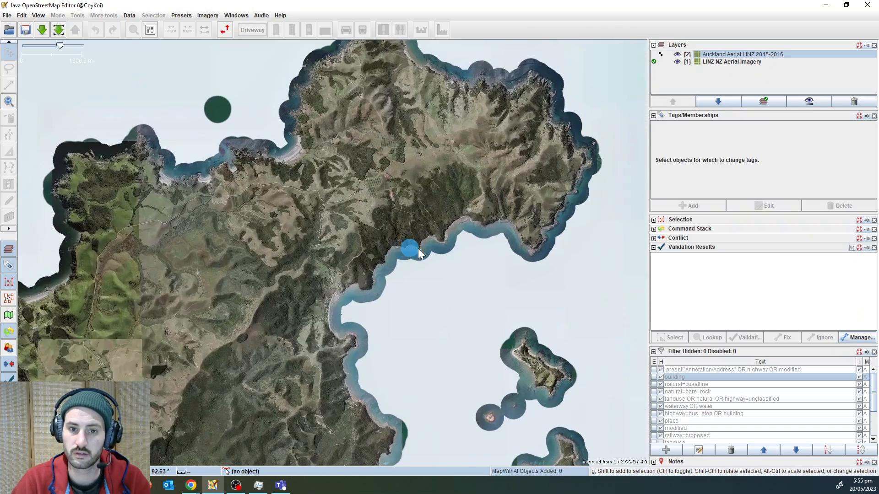
scroll(418, 248, "up", 8)
scroll(419, 248, "up", 2)
key("alt+2")
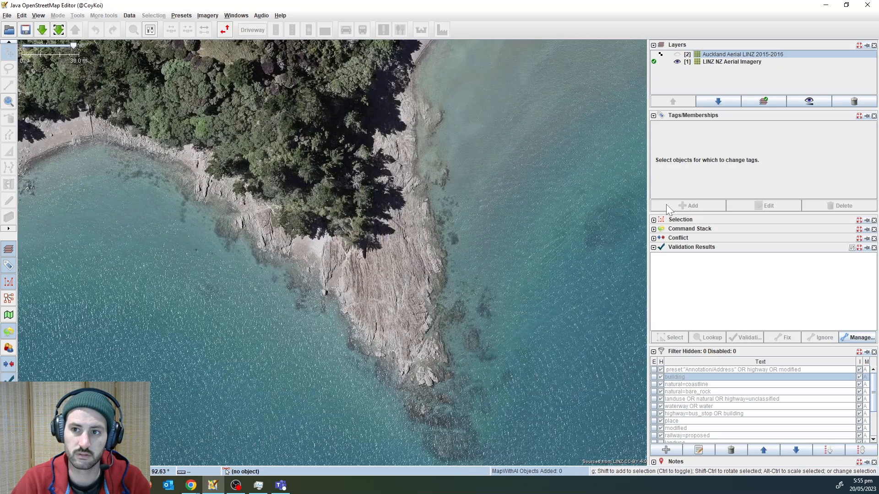
- Show only the Auckland Aerial LINZ 2015-2016 layer and examine which parts of the island and nearby coast it covers
left_click(209, 16)
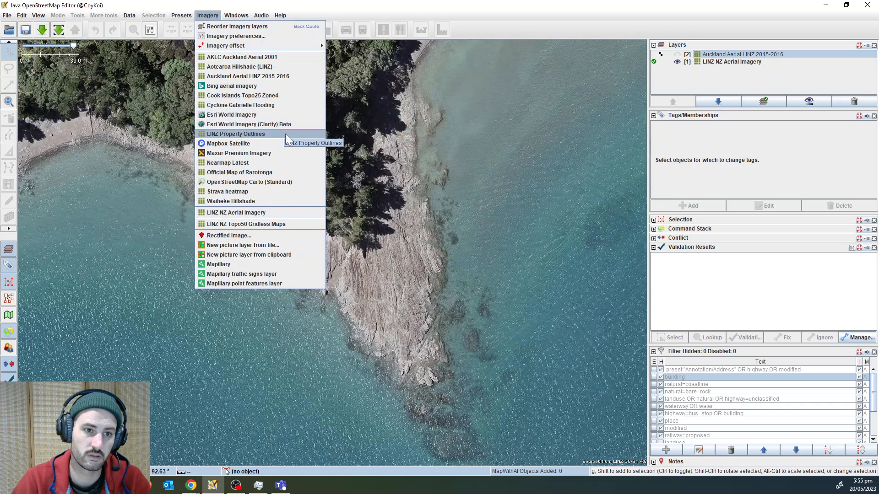
left_click(413, 194)
scroll(413, 196, "down", 4)
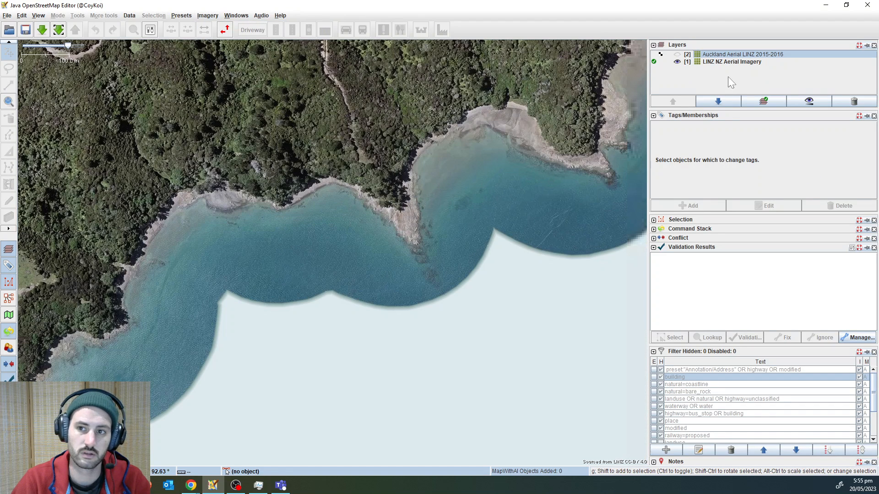
key("alt+1")
scroll(393, 202, "down", 10)
key("alt+2")
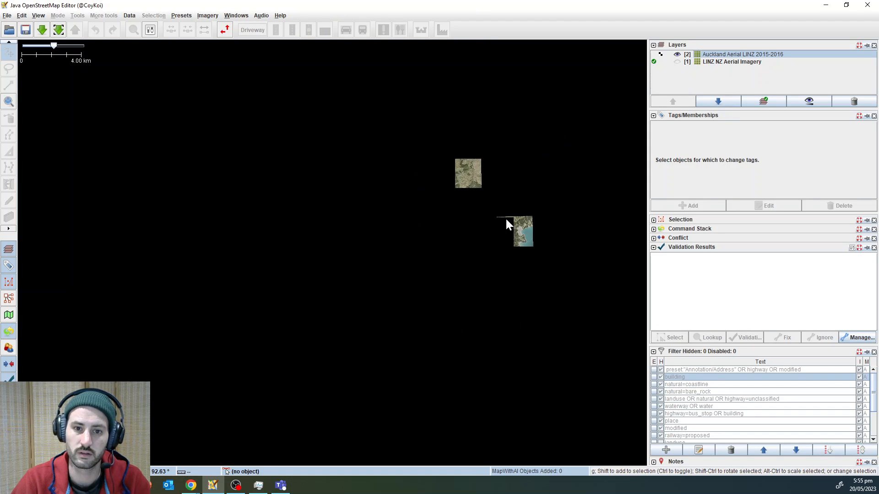
left_click_drag(505, 212, 454, 159)
scroll(459, 164, "down", 4)
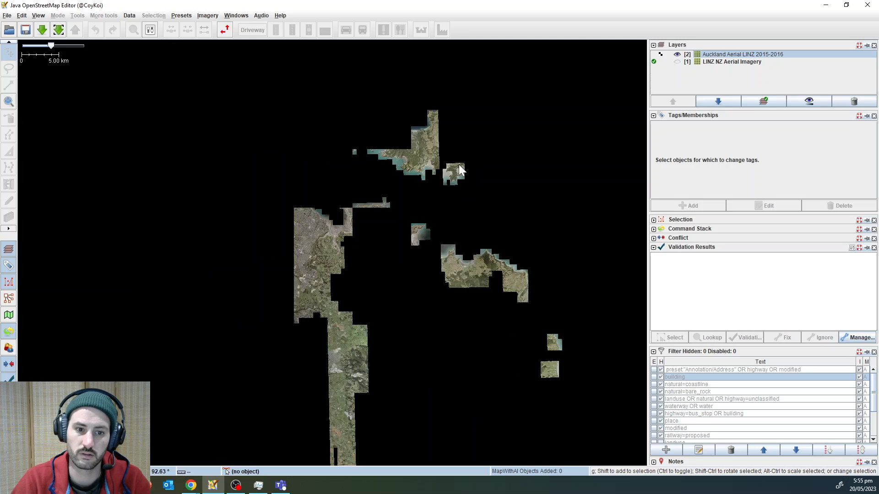
scroll(460, 166, "up", 5)
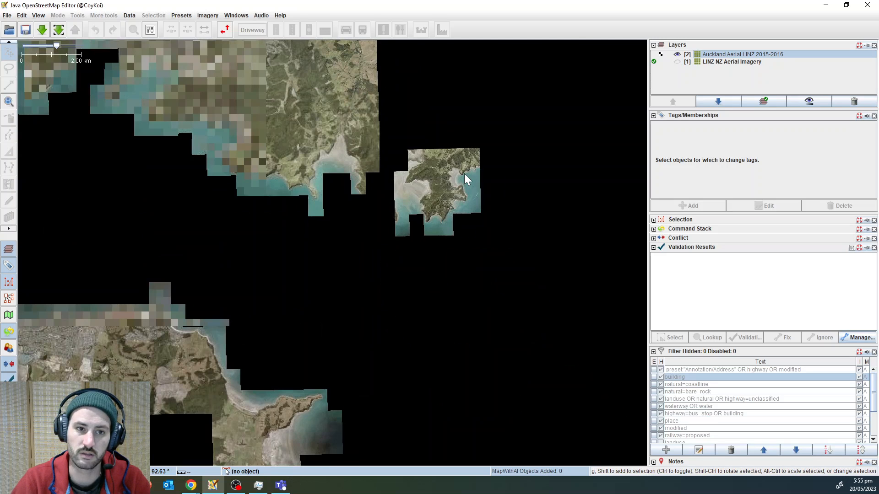
left_click_drag(464, 176, 456, 293)
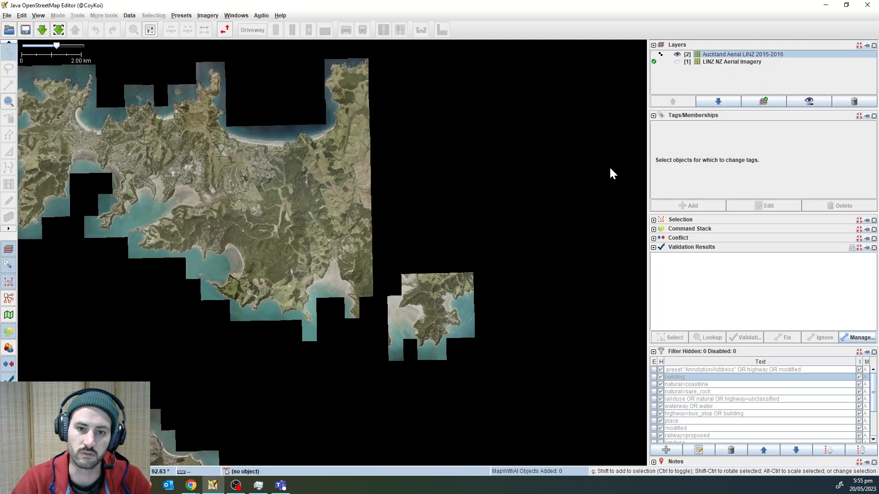
mouse_move(458, 161)
left_mouse_down()
mouse_move(392, 238)
mouse_move(466, 152)
left_mouse_up()
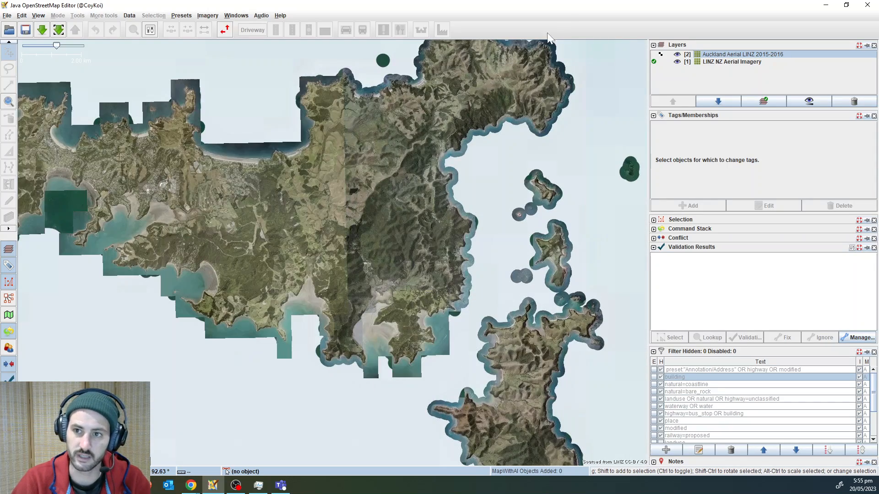
- Compare the detail of the two LINZ aerial layers close up at the tip of the rocky, tree-covered point
scroll(474, 332, "up", 10)
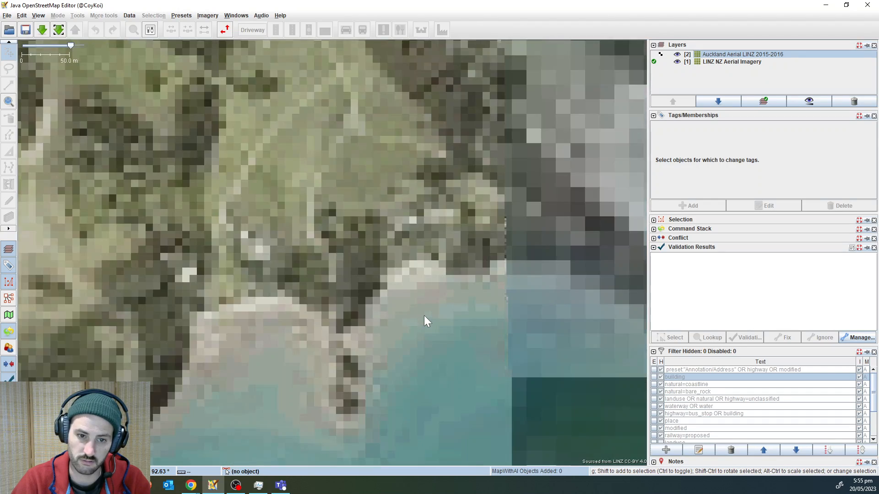
scroll(342, 340, "up", 3)
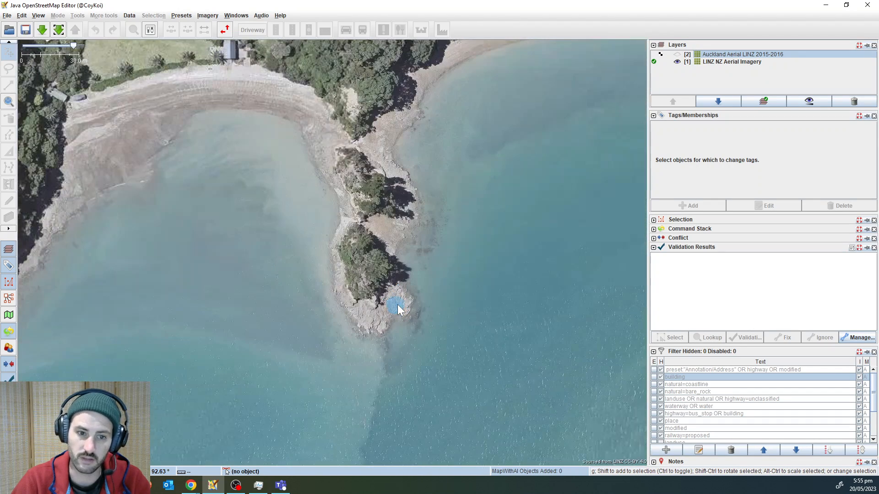
scroll(373, 311, "up", 2)
key("alt+2")
left_click_drag(420, 325, 413, 280)
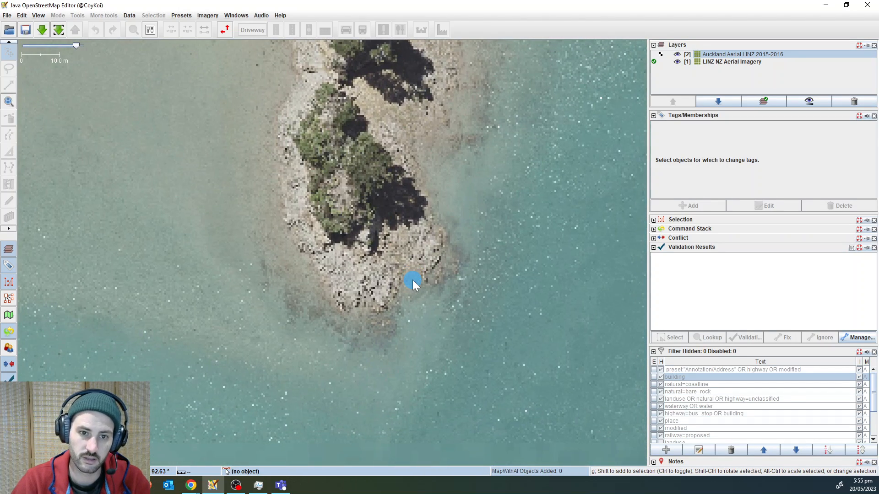
scroll(366, 282, "up", 2)
key("alt+2")
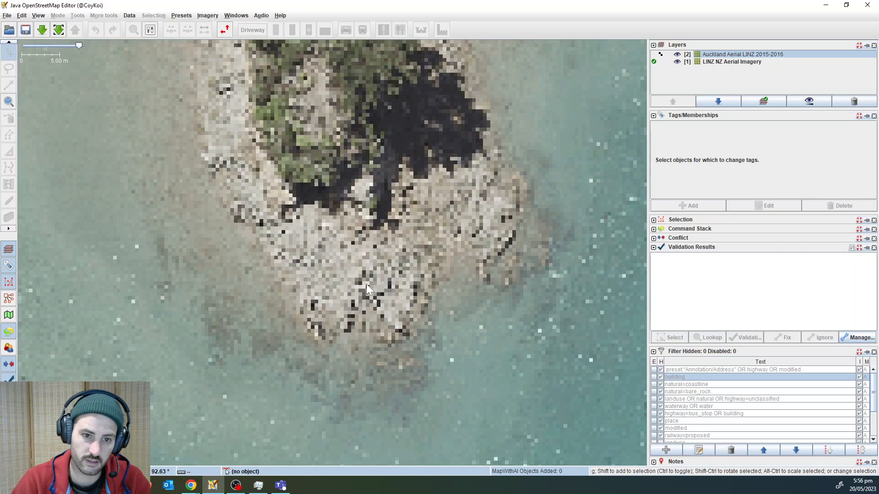
key("alt+2")
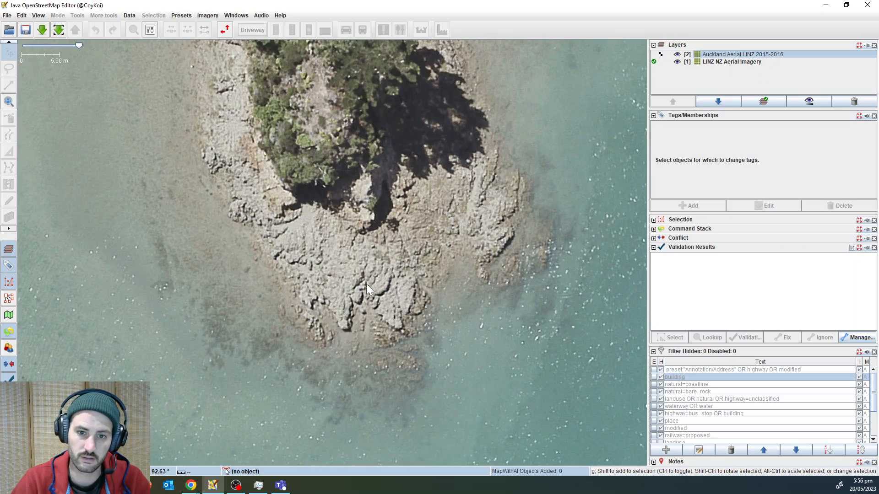
key("alt+2")
key("alt+2")
key("alt+2")
key("alt+2")
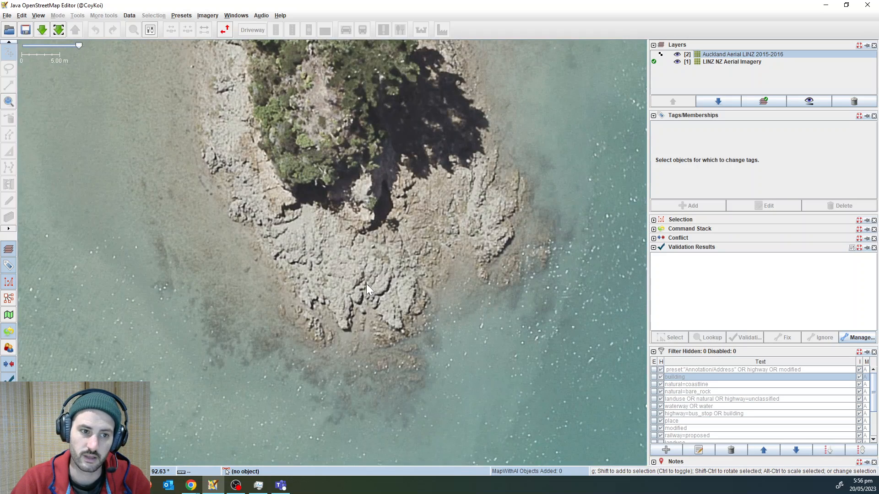
- Inspect the rest of the rocky point and the neighbouring beaches and bays, ending with the Auckland Aerial layer hidden
scroll(532, 259, "down", 2)
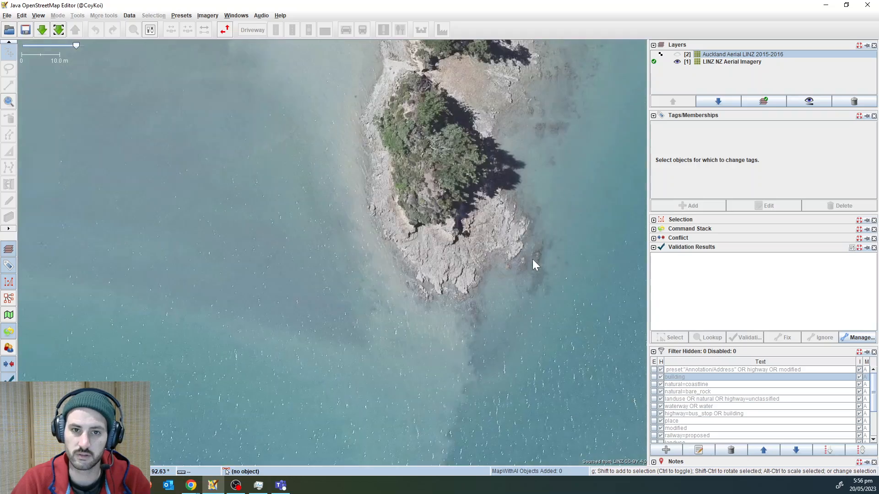
left_click_drag(532, 260, 460, 361)
key("alt+2")
key("alt+2")
key("alt+2")
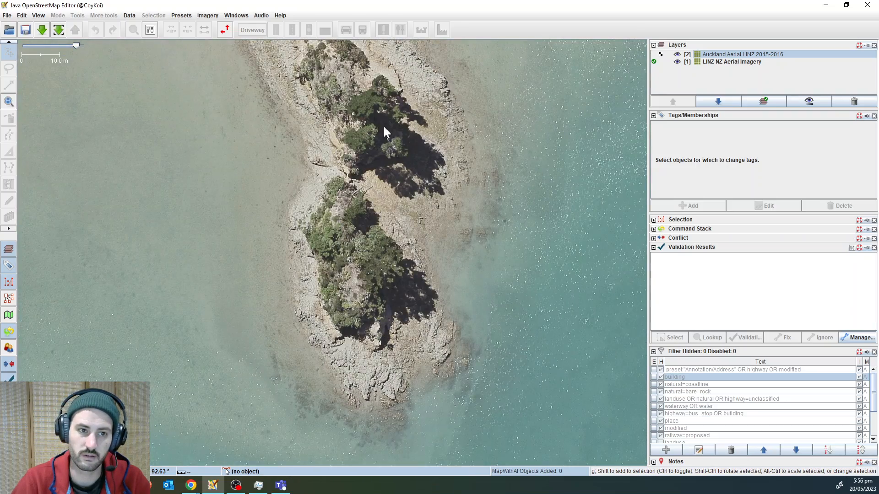
left_click_drag(384, 133, 414, 403)
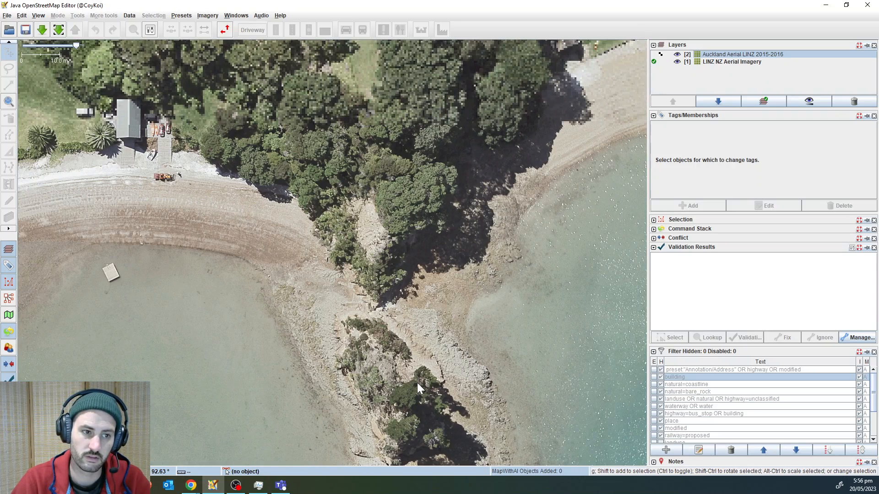
left_click_drag(250, 259, 499, 267)
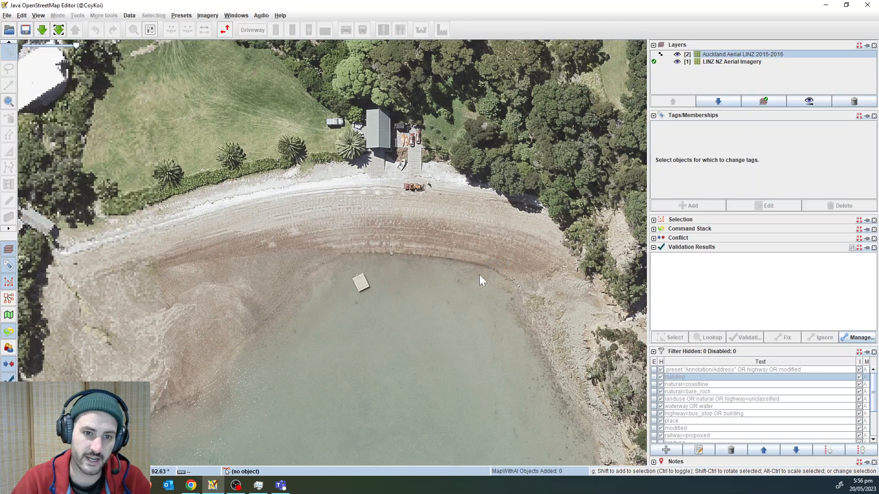
left_click_drag(380, 353, 394, 227)
left_click_drag(606, 197, 337, 294)
key("alt+2")
left_click_drag(517, 174, 180, 345)
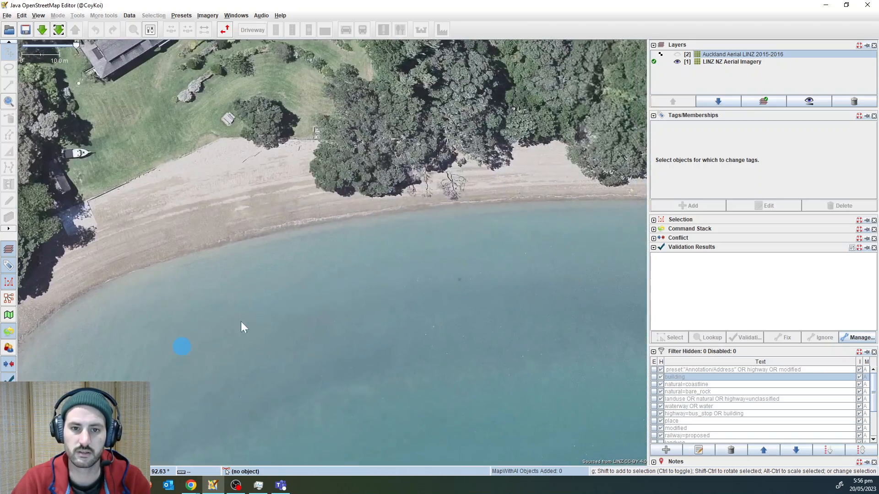
scroll(299, 302, "down", 2)
left_click_drag(430, 275, 108, 172)
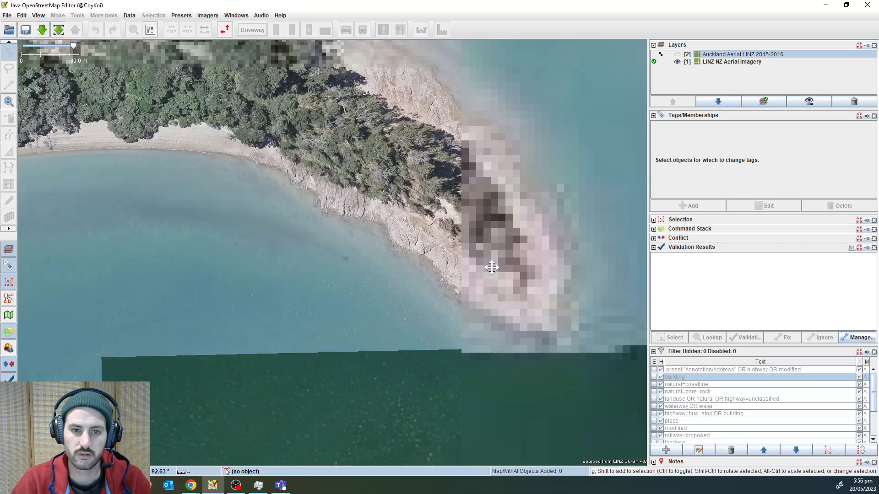
left_click_drag(492, 261, 383, 292)
scroll(383, 293, "down", 2)
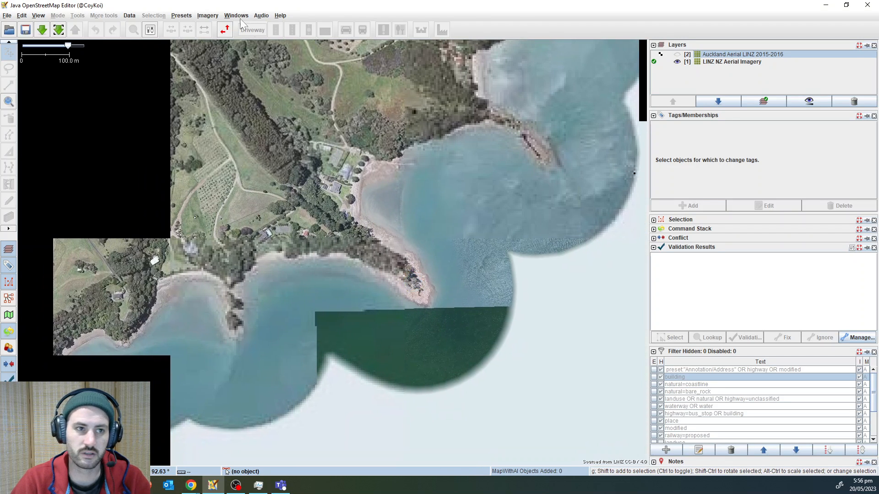
- Add the Bing aerial imagery and Maxar Premium Imagery layers and dismiss the imagery offset notice
left_click(208, 15)
mouse_move(236, 15)
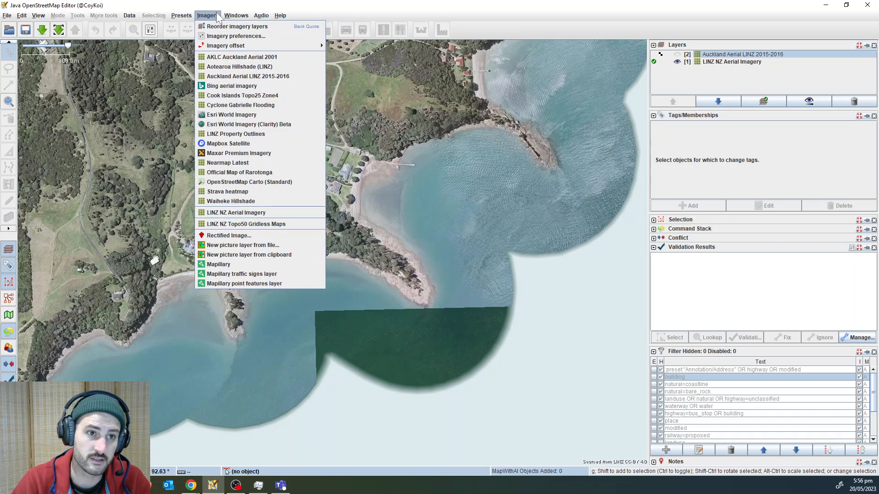
left_click(241, 86)
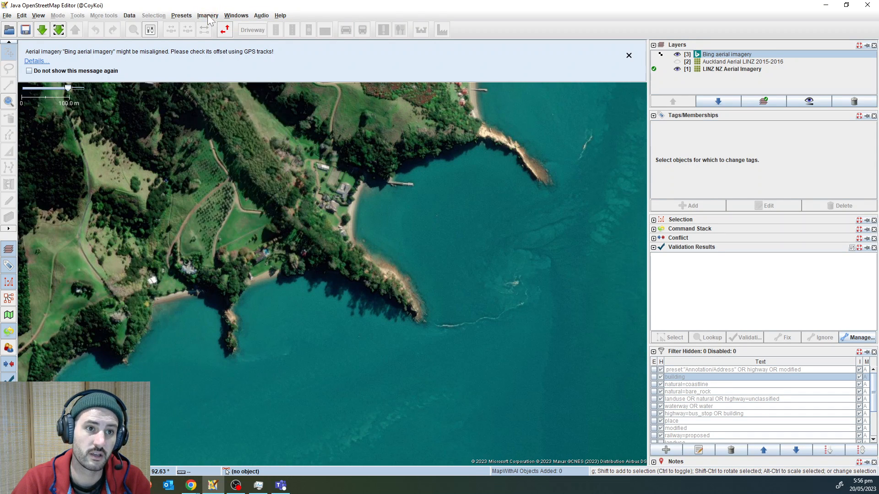
left_click(207, 15)
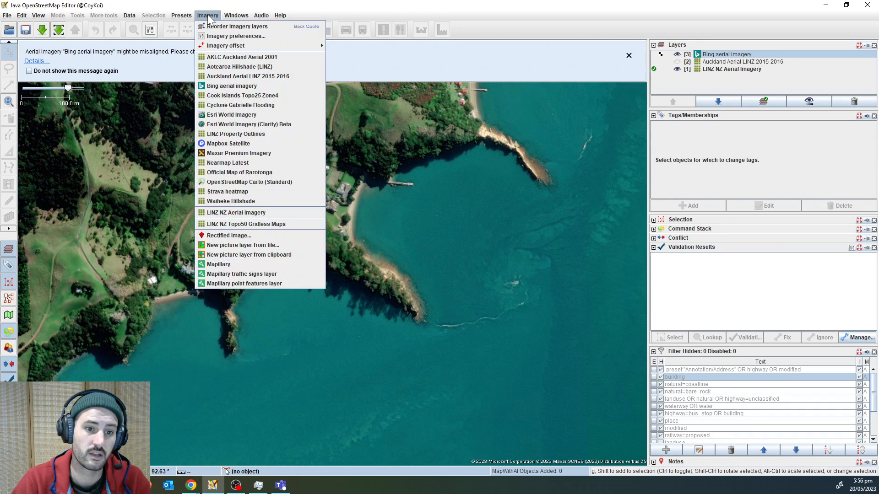
left_click(253, 153)
left_click(628, 55)
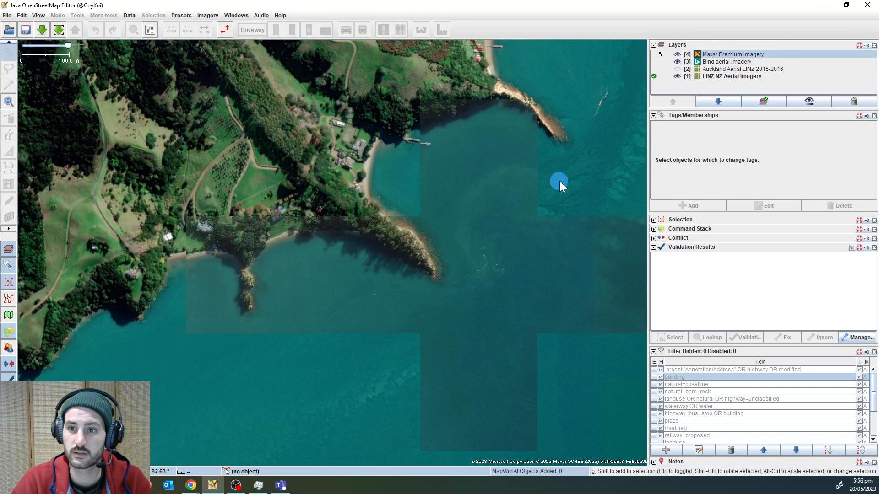
- Hide the Bing layer and compare Maxar Premium Imagery with LINZ NZ Aerial Imagery close up on the rocky spit
scroll(524, 153, "up", 8)
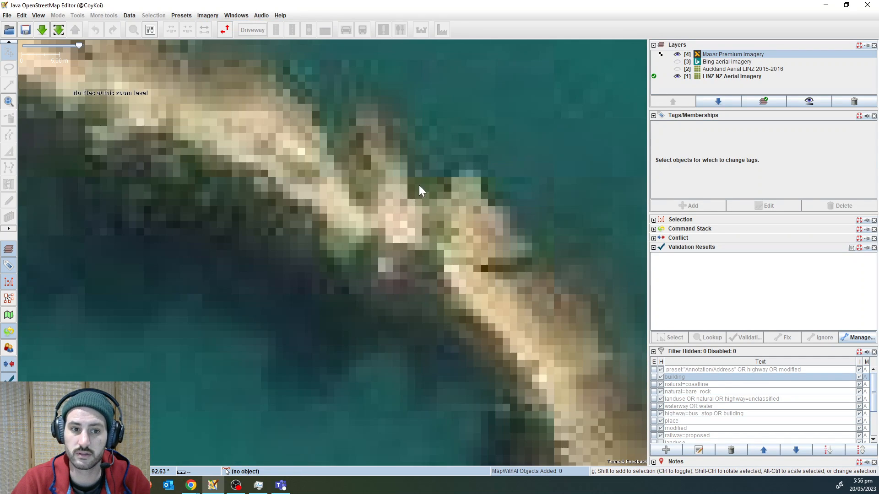
left_click_drag(462, 201, 433, 165)
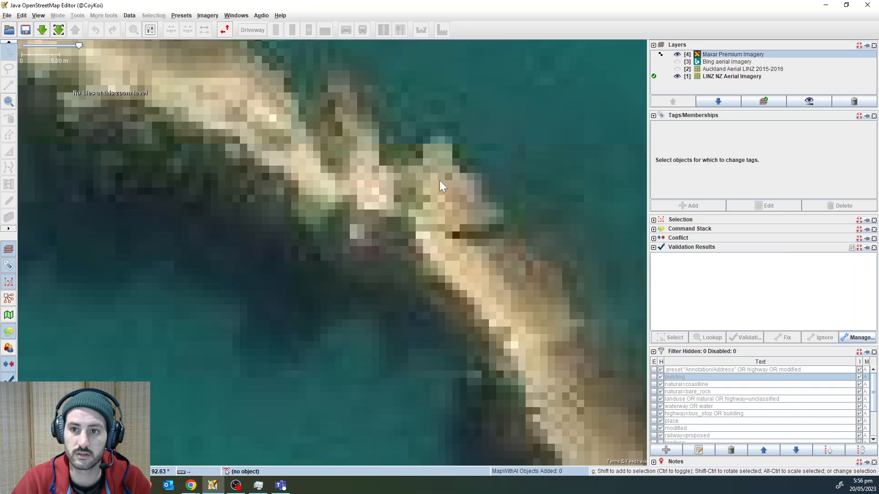
key("alt+4")
scroll(459, 188, "down", 2)
left_click_drag(492, 191, 457, 199)
scroll(464, 197, "up", 4)
scroll(464, 196, "down", 2)
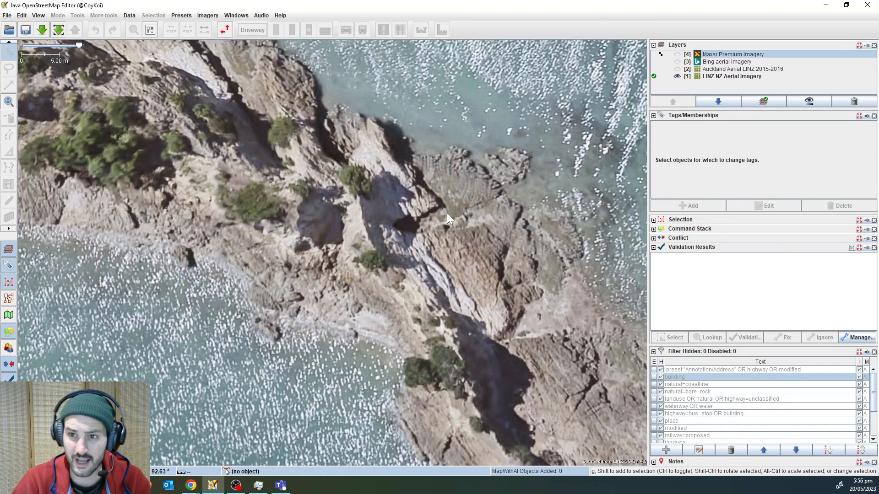
key("alt+4")
key("alt+4")
key("alt+4")
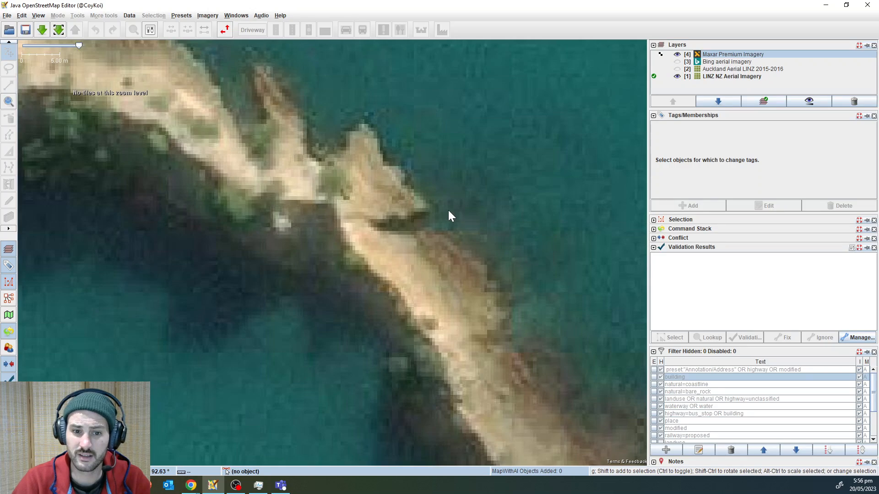
- Compare the Maxar and LINZ NZ layers a little further along the spit, ending with only the LINZ NZ imagery shown
scroll(449, 210, "down", 2)
left_click_drag(480, 227, 425, 213)
scroll(425, 215, "up", 2)
key("alt+4")
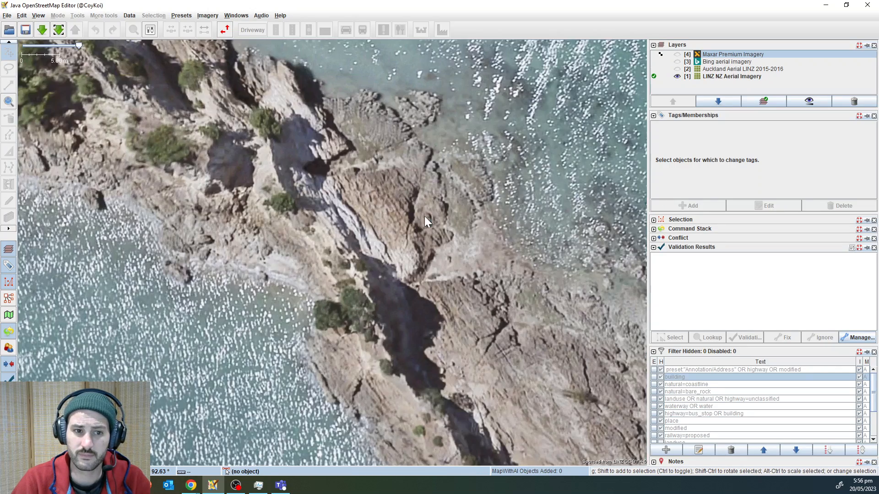
key("alt+4")
key("alt+4")
scroll(414, 217, "down", 1)
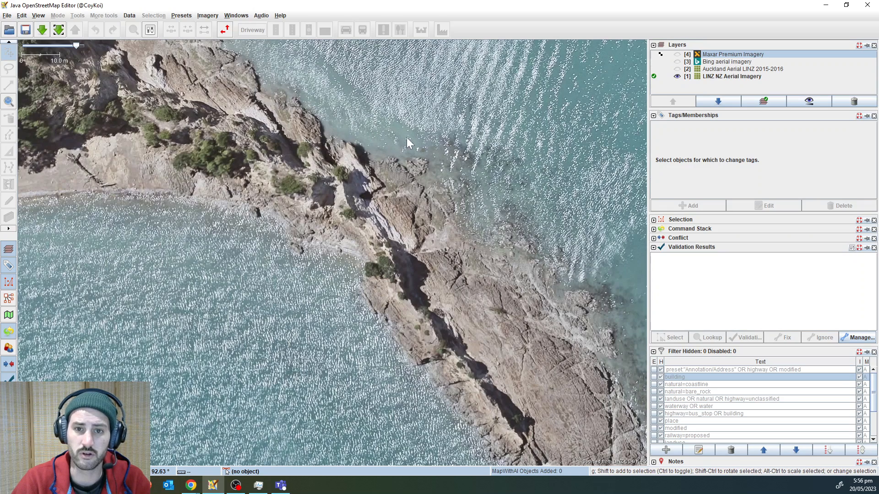
- Compare the LINZ NZ, Maxar and Bing imagery at the outer end of the spit, ending with Bing shown and Maxar hidden
left_click_drag(406, 138, 310, 112)
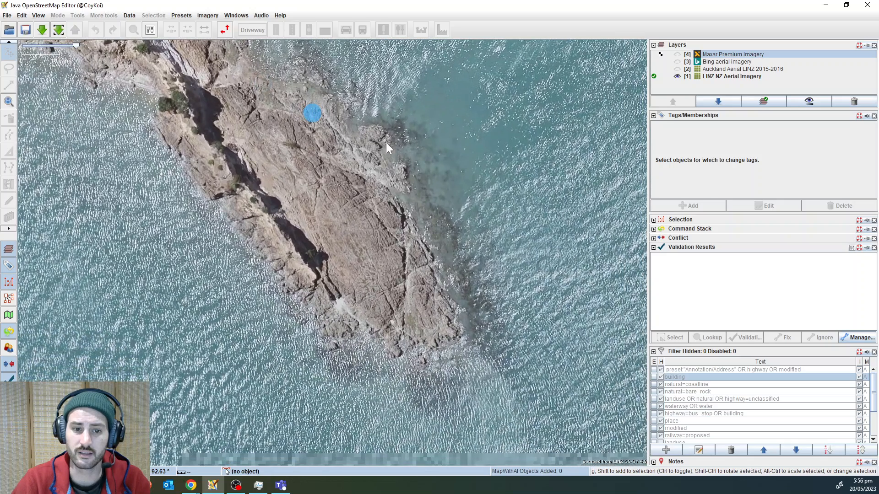
key("alt+4")
key("alt+4")
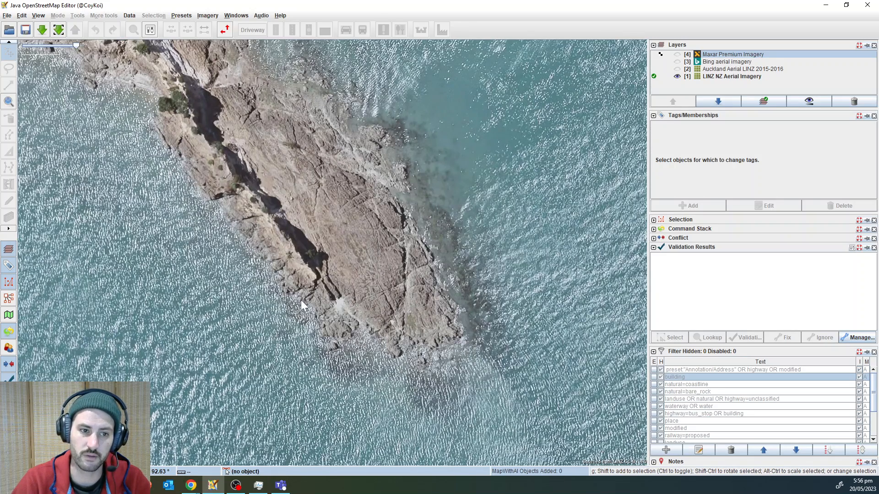
key("alt+4")
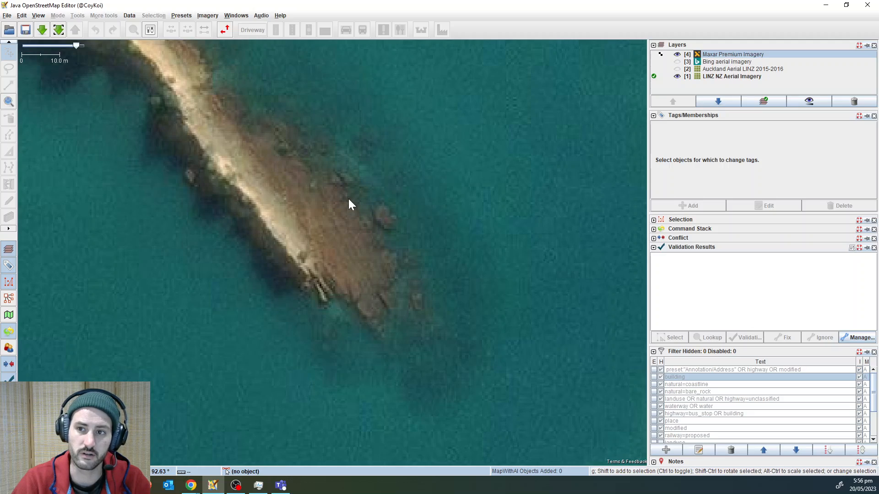
key("alt+4")
key("alt+3")
key("alt+4")
key("alt+4")
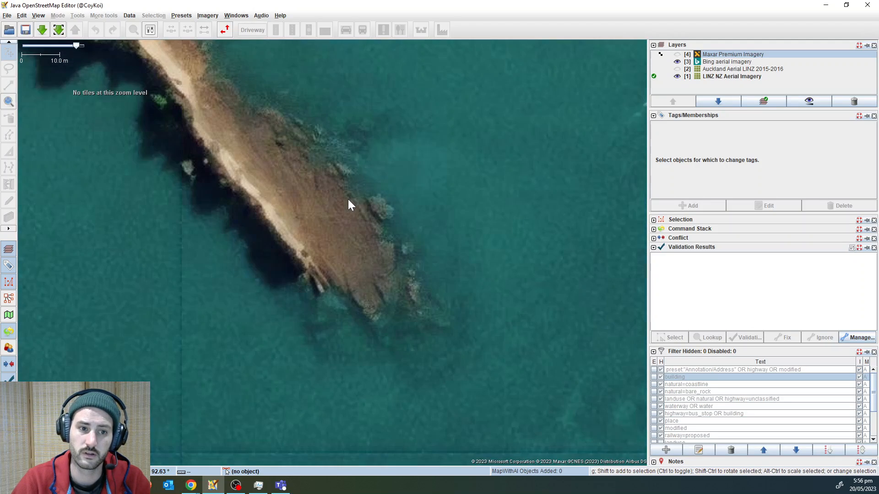
- Compare the Bing and LINZ NZ imagery over the whole spit, then show the Maxar layer again
left_click_drag(348, 199, 506, 339)
scroll(460, 271, "down", 2)
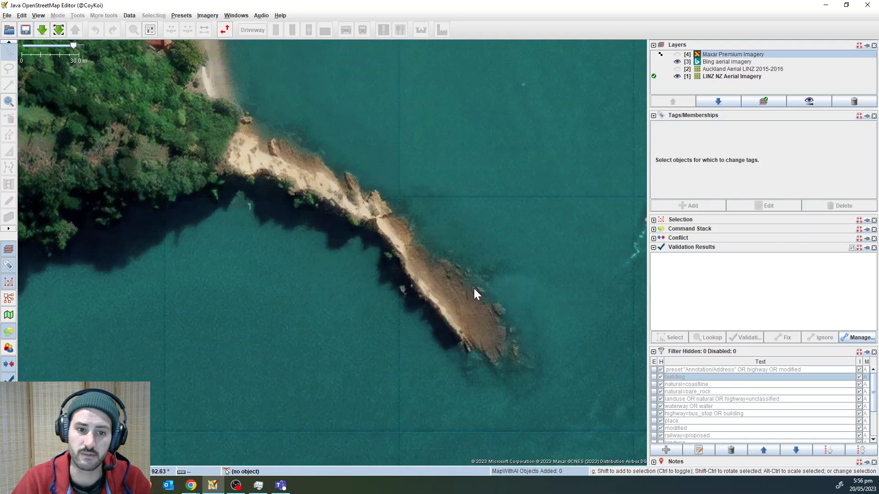
key("alt+3")
key("alt+3")
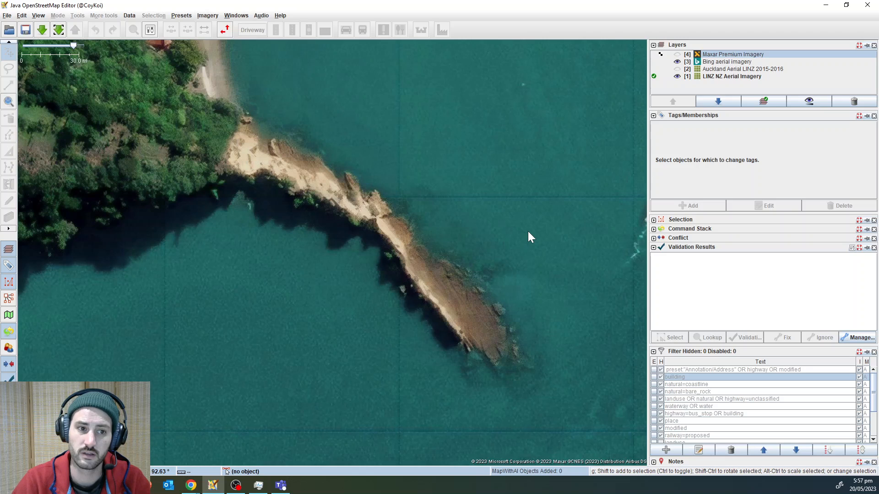
key("alt+4")
scroll(408, 242, "down", 2)
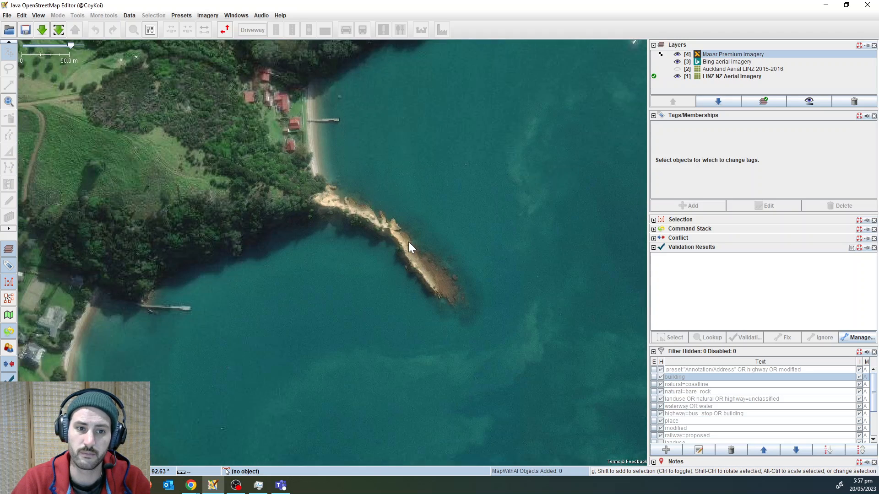
- Examine the Bing and Maxar imagery across the island and find a shaded, tree-covered headland to look at closely
scroll(408, 241, "up", 4)
scroll(409, 241, "down", 8)
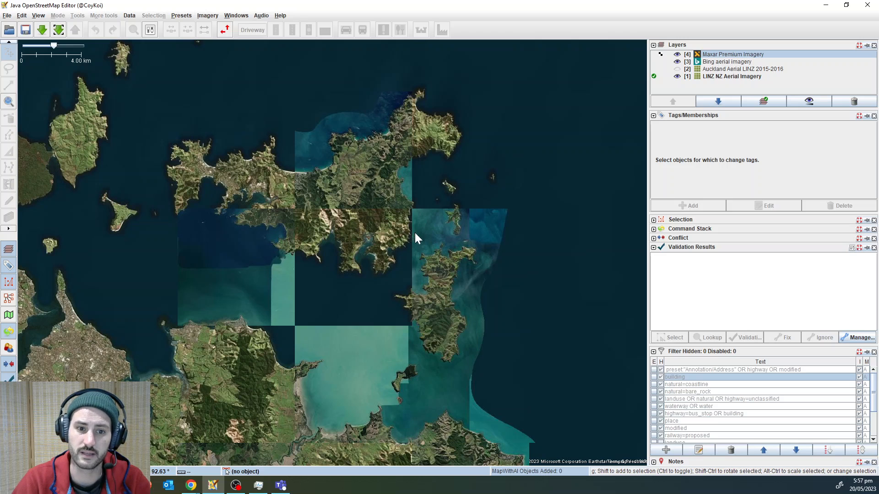
scroll(407, 222, "up", 5)
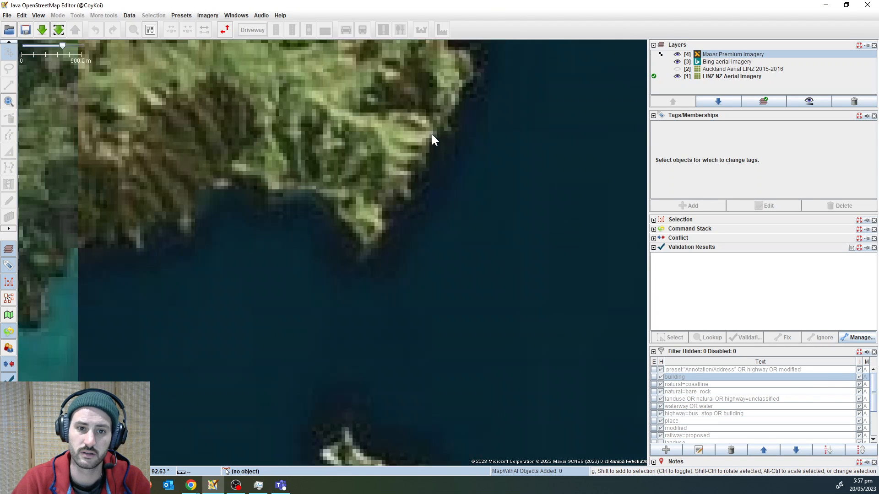
left_click_drag(318, 235, 502, 178)
scroll(192, 263, "up", 3)
left_click_drag(277, 305, 304, 224)
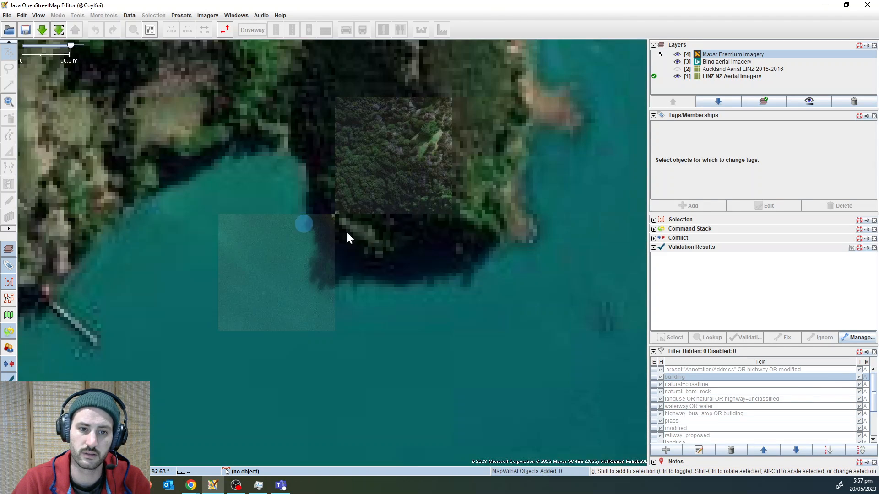
left_click_drag(327, 253, 401, 249)
scroll(481, 248, "up", 2)
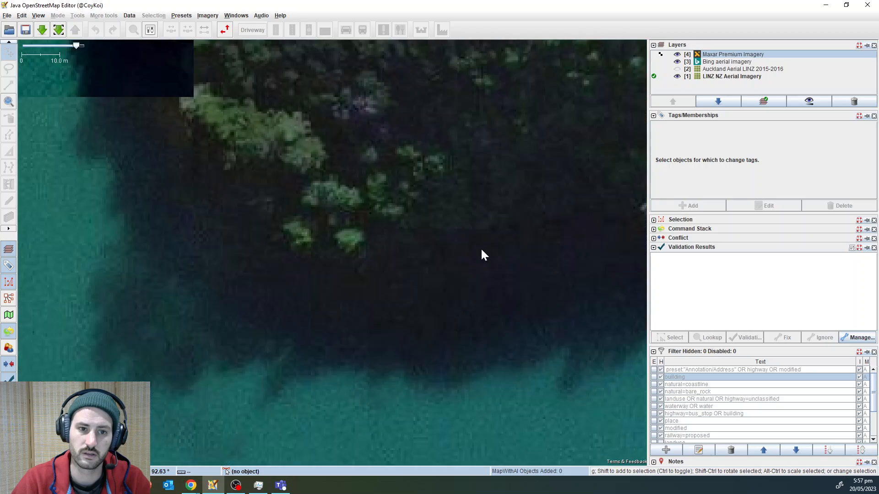
- Compare how the Maxar, Bing and LINZ NZ layers show the headland's shaded shoreline, ending with only LINZ NZ Aerial Imagery visible
left_click_drag(481, 248, 428, 221)
key("alt+4")
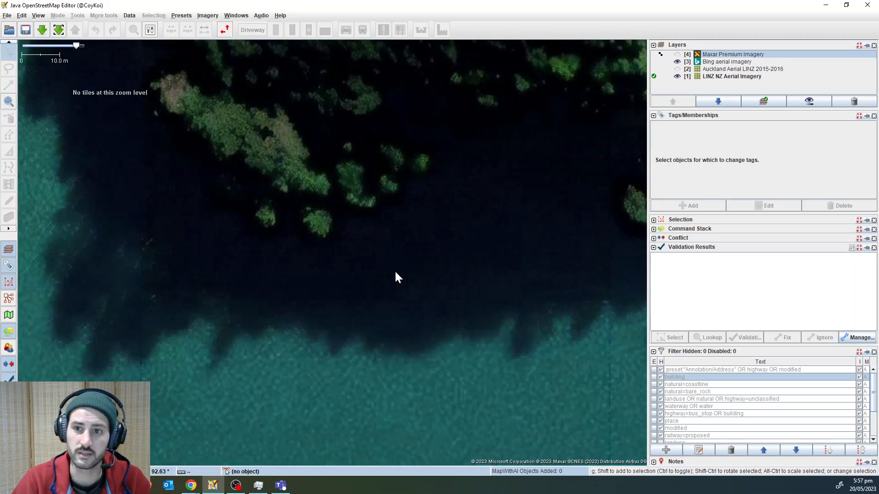
key("alt+4")
key("alt+4")
key("alt+3")
key("alt+3")
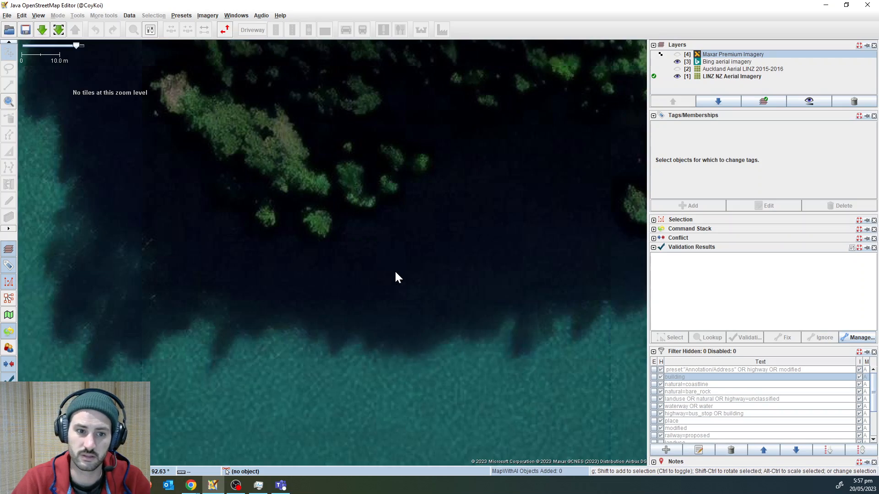
key("alt+3")
key("alt+4")
key("alt+4")
key("alt+3")
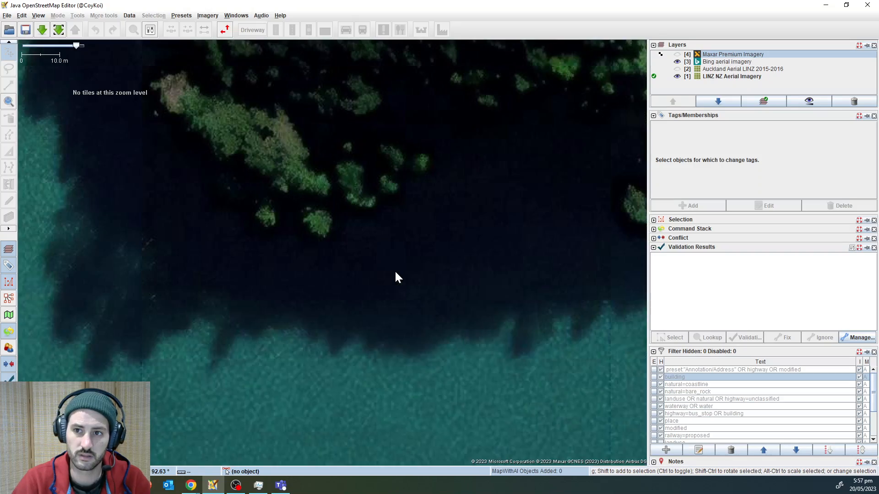
key("alt+3")
key("alt+2")
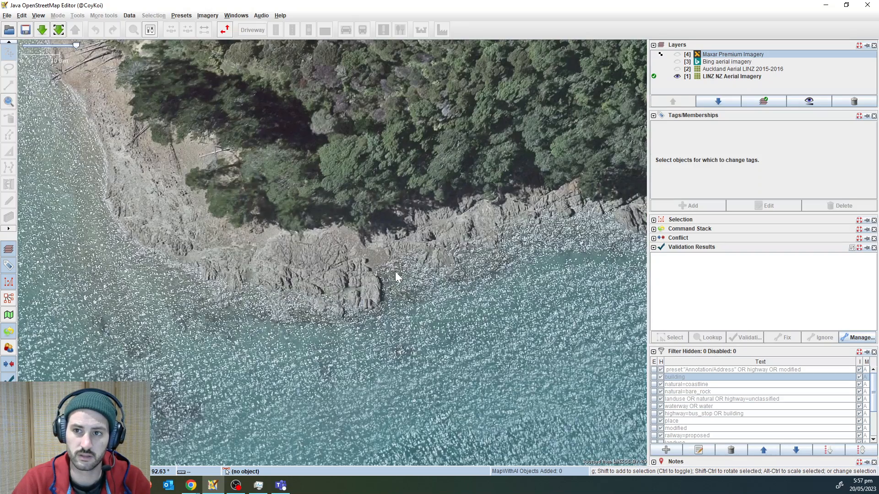
key("alt+3")
key("alt+4")
key("alt+4")
key("alt+3")
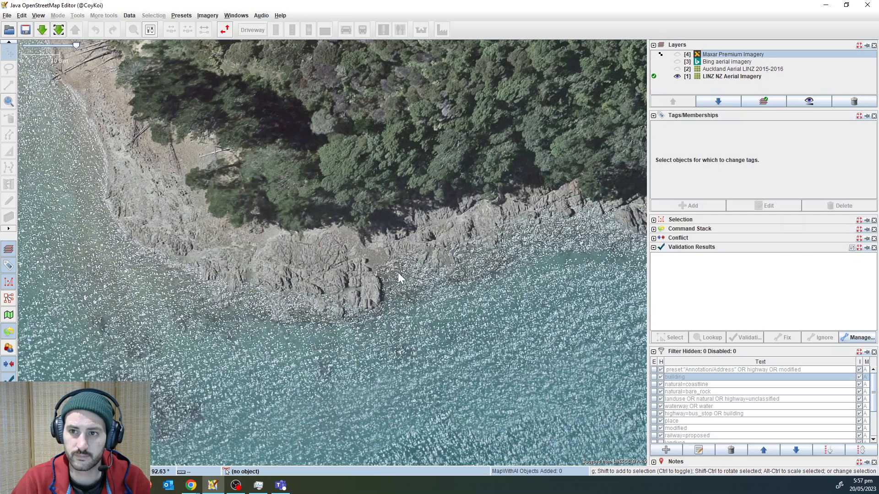
- Download the OpenStreetMap data for the stretch of coast with wooded rocky points and small bays
scroll(398, 271, "down", 10)
left_click_drag(398, 272, 222, 271)
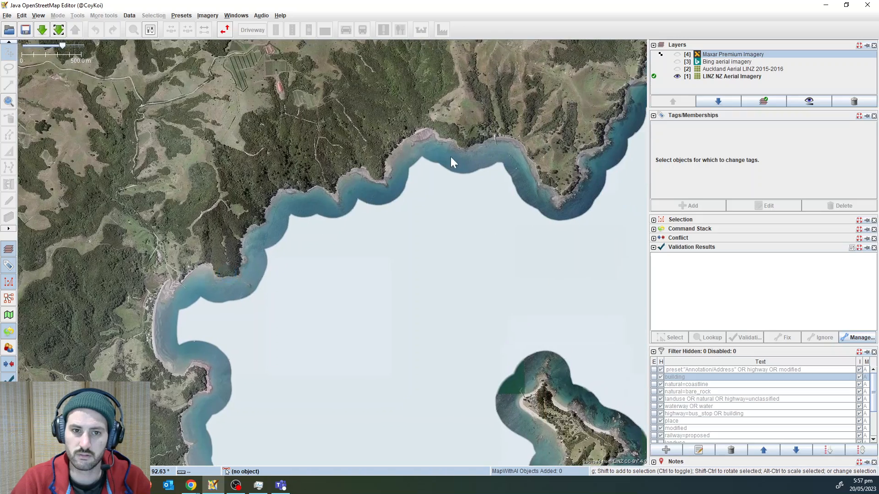
scroll(375, 177, "up", 6)
left_click_drag(492, 204, 462, 209)
scroll(461, 210, "up", 2)
scroll(462, 214, "down", 3)
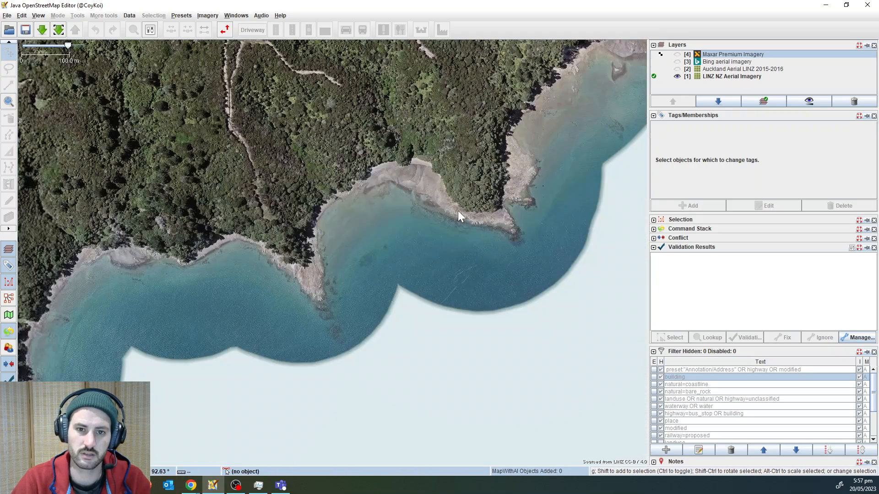
left_click(58, 30)
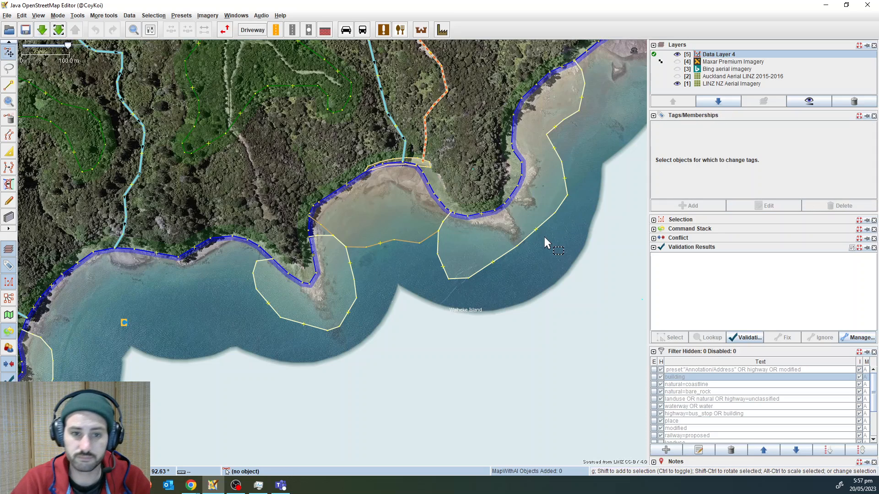
- Download the map data for the adjoining coast to the east, up to the bay with the jetty
left_click_drag(545, 237, 374, 310)
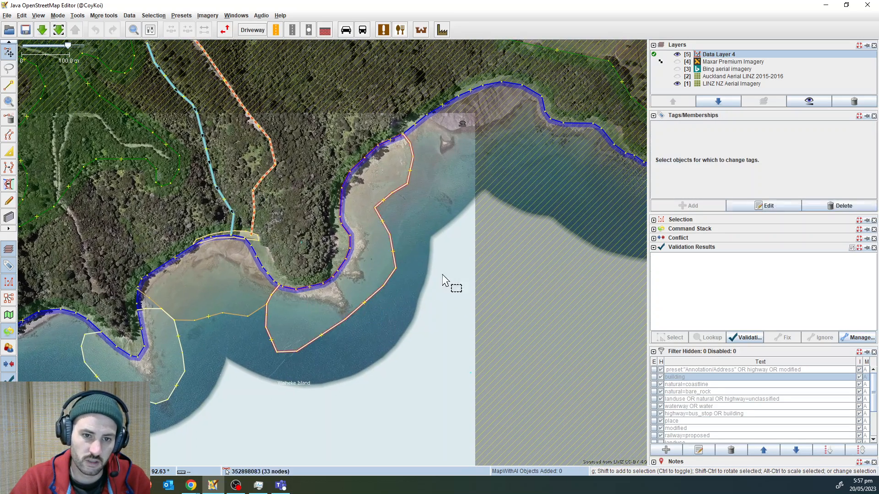
left_click_drag(545, 179, 323, 290)
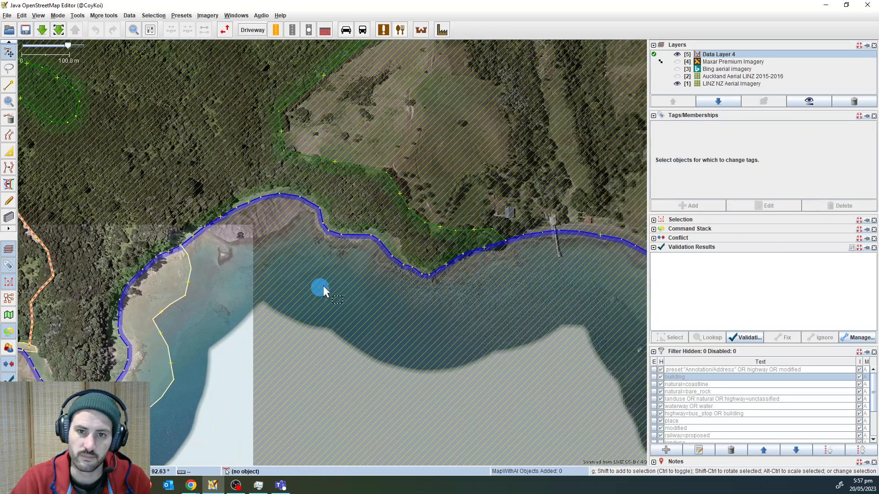
left_click(59, 30)
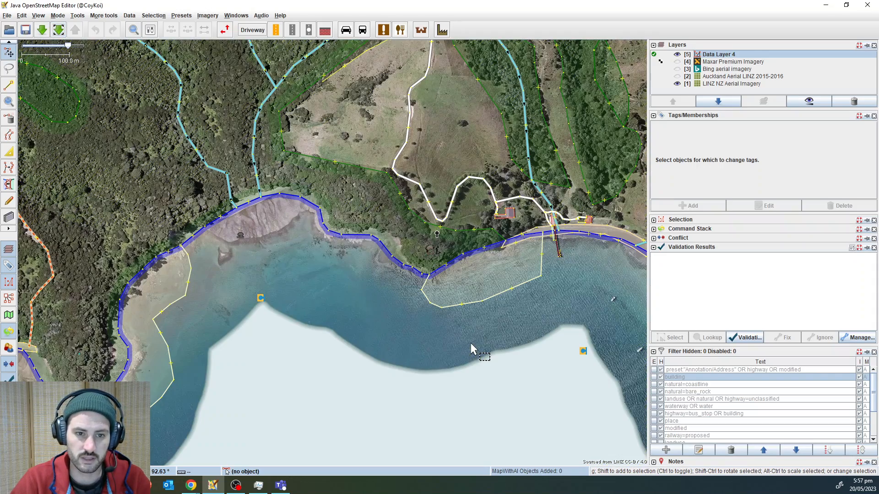
- Download the map data for the grassy headland east of the jetty bay and the coast beyond it
scroll(495, 284, "up", 5)
left_click_drag(559, 205, 282, 214)
scroll(281, 214, "down", 4)
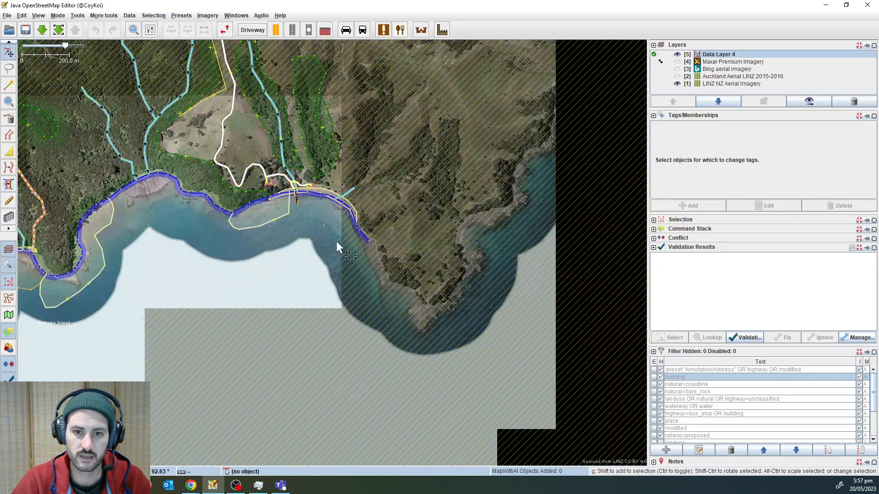
left_click_drag(470, 368, 320, 368)
left_click(59, 29)
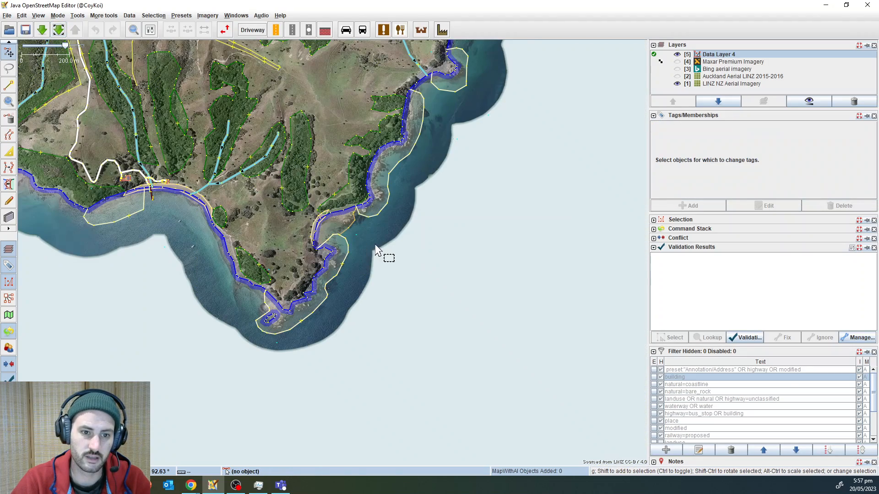
- Select the bare rock multipolygon along the headland's eastern shore to examine its outline and tags, then clear the selection
scroll(285, 281, "up", 4)
left_click(227, 280)
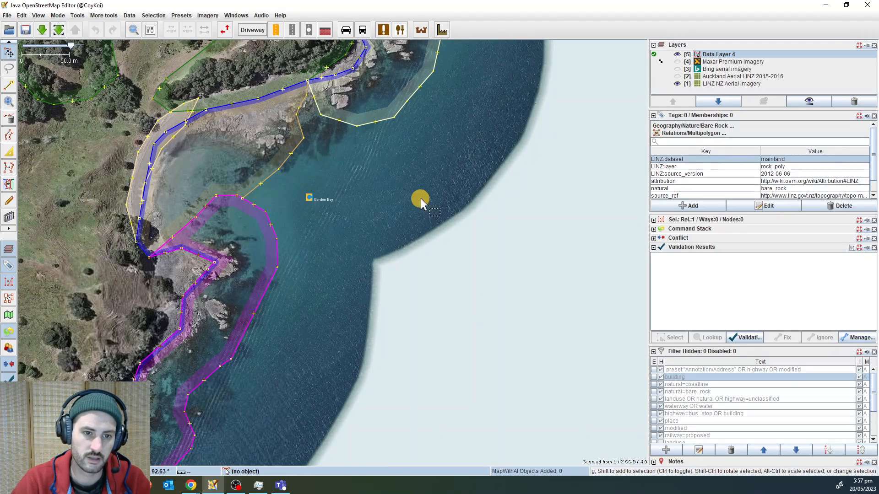
left_click(421, 200)
- Download the map data for the next stretch of rocky coast to the north
left_click_drag(465, 141, 300, 380)
scroll(301, 380, "down", 2)
left_click_drag(401, 257, 319, 398)
left_click_drag(385, 275, 310, 409)
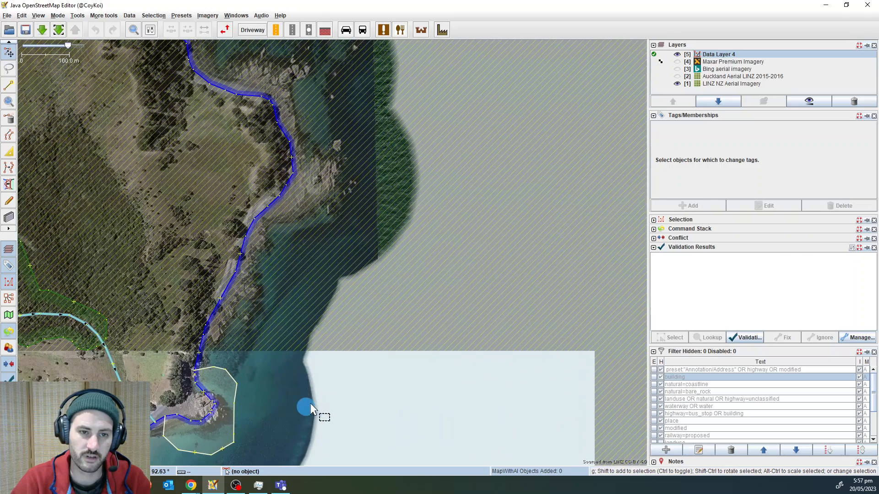
left_click(58, 30)
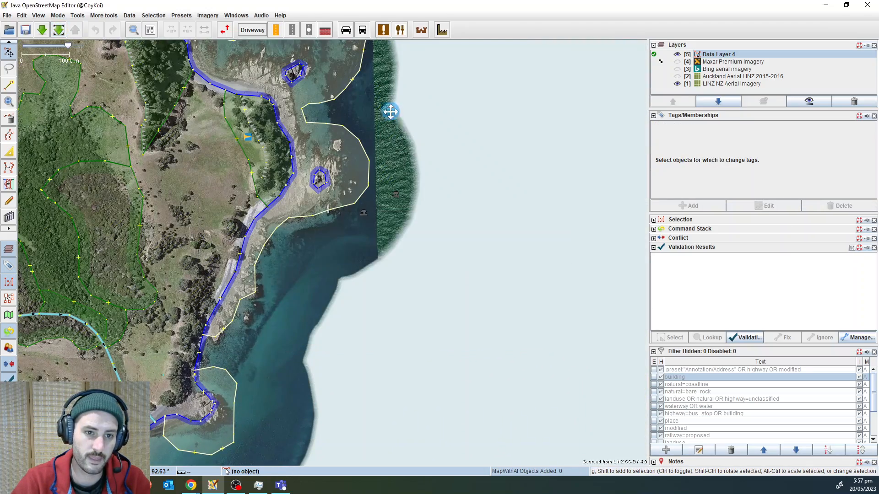
- Download the map data for the wider stretch of coast to the north, around the northeastern headland
left_click_drag(390, 112, 448, 385)
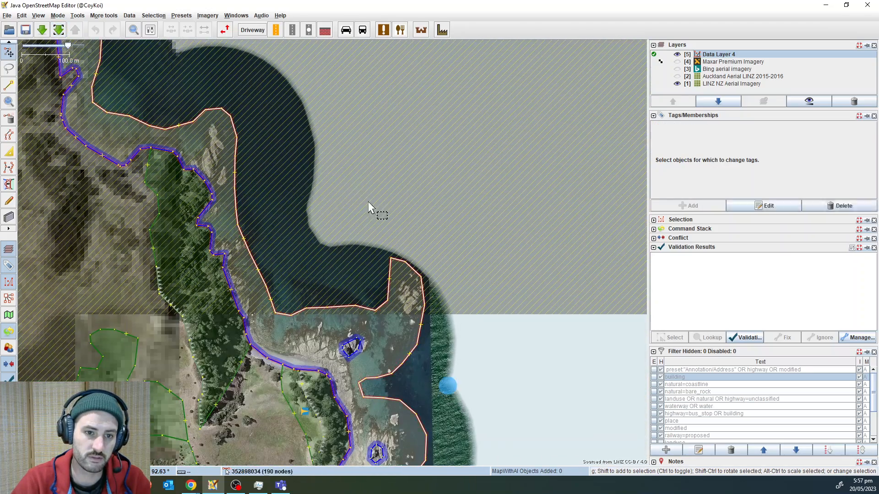
left_click_drag(309, 181, 349, 235)
scroll(352, 235, "down", 4)
left_click_drag(361, 176, 417, 249)
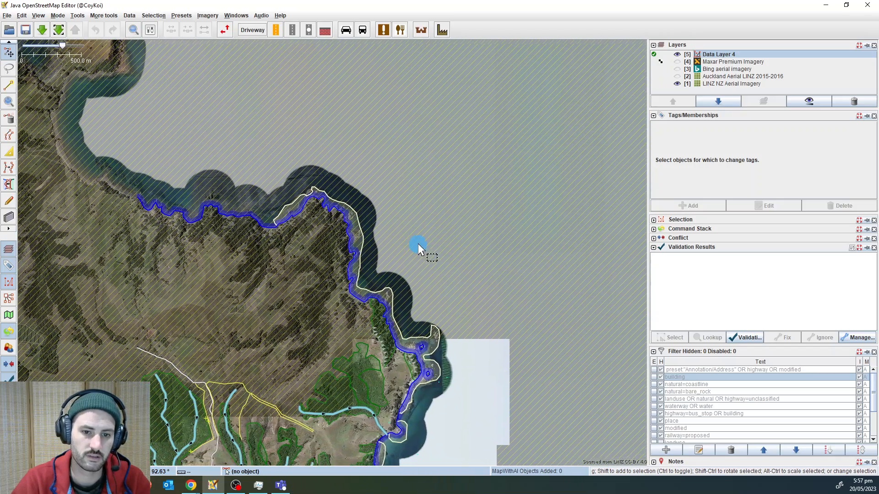
left_click(58, 30)
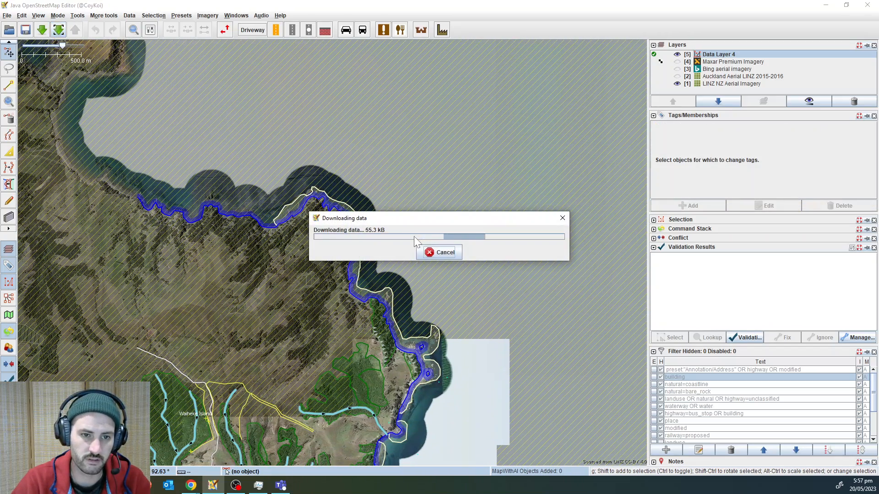
- Examine the coastline, offshore islets and bare rock outlines along the rocky northern shore through to the neighbouring bays
scroll(289, 235, "up", 5)
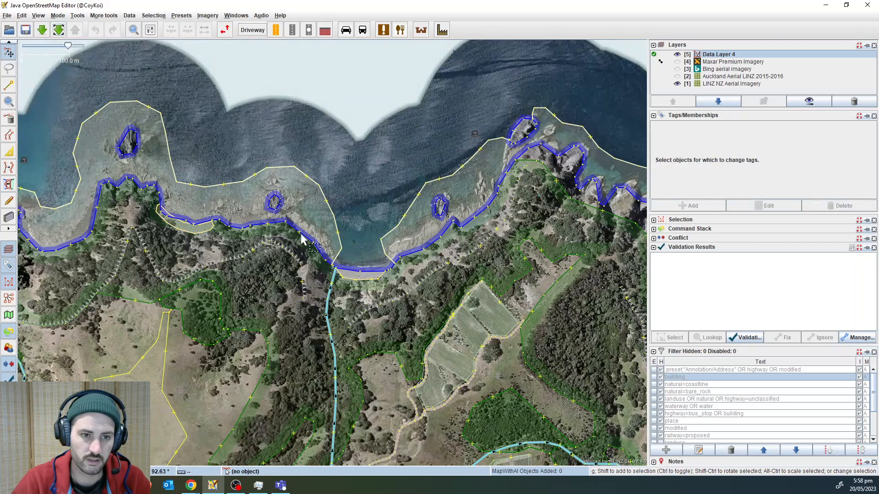
left_click(293, 197)
scroll(302, 215, "up", 2)
left_click(316, 239)
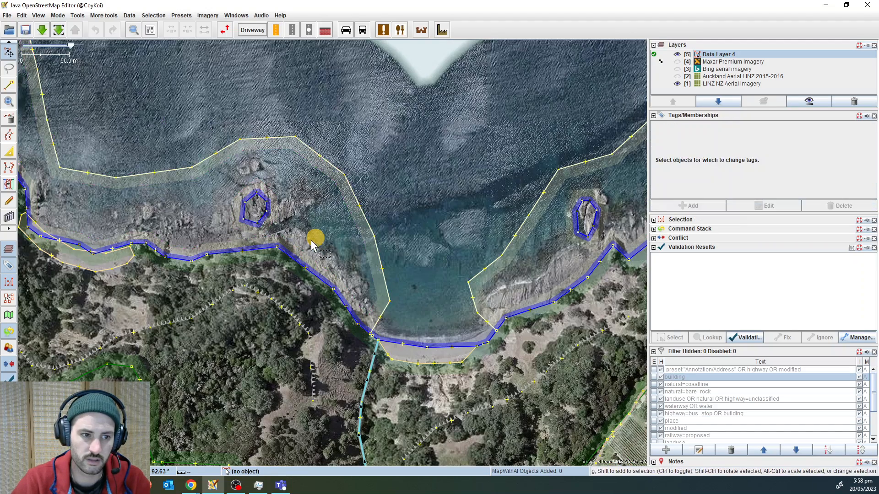
scroll(330, 257, "up", 2)
left_click_drag(338, 270, 634, 291)
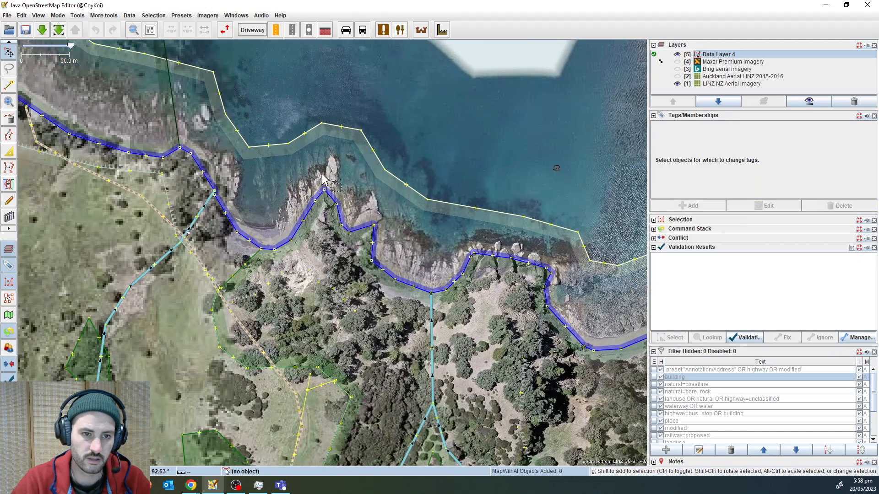
left_click_drag(303, 179, 624, 259)
left_click_drag(300, 105, 659, 287)
left_click_drag(402, 115, 399, 168)
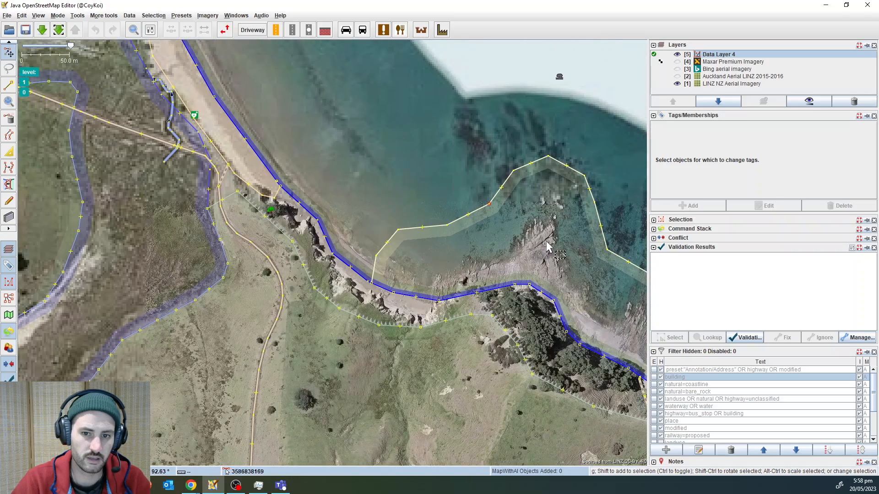
scroll(367, 232, "down", 2)
scroll(254, 137, "down", 2)
scroll(239, 126, "up", 4)
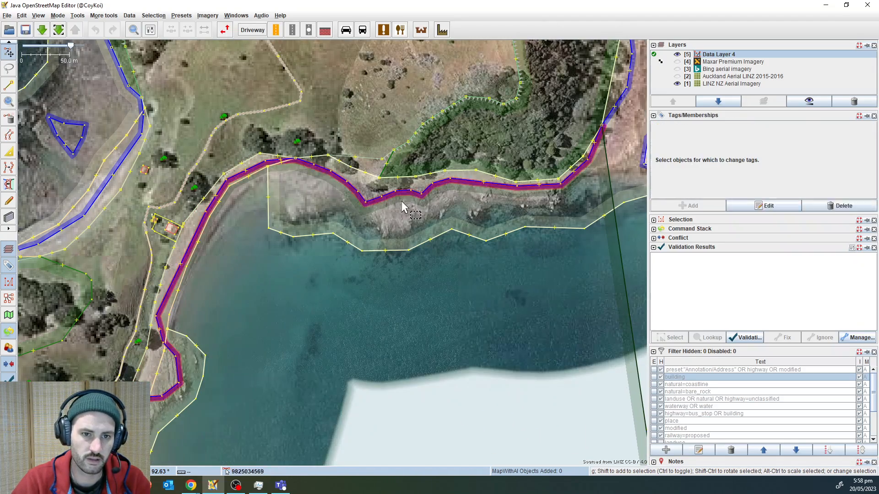
- Select the scrub area behind the headland's southern rocky shore to examine its tags, then clear the selection
left_click_drag(325, 265, 363, 312)
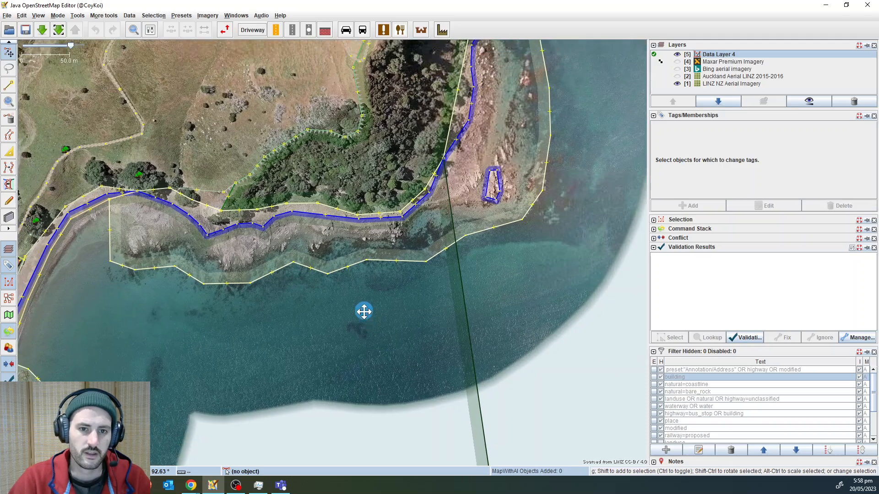
scroll(213, 260, "up", 4)
left_click_drag(301, 237, 258, 281)
left_click(436, 163)
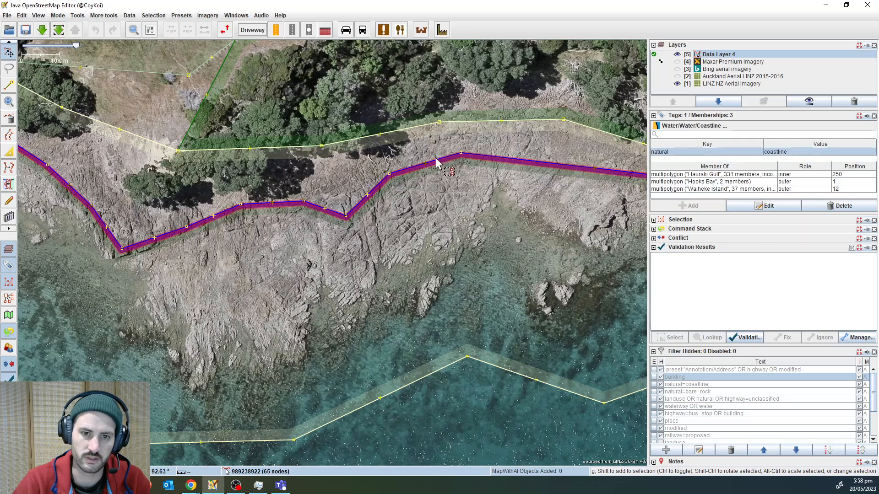
left_click(373, 180)
left_click(291, 202)
left_click(293, 156)
left_click(291, 144)
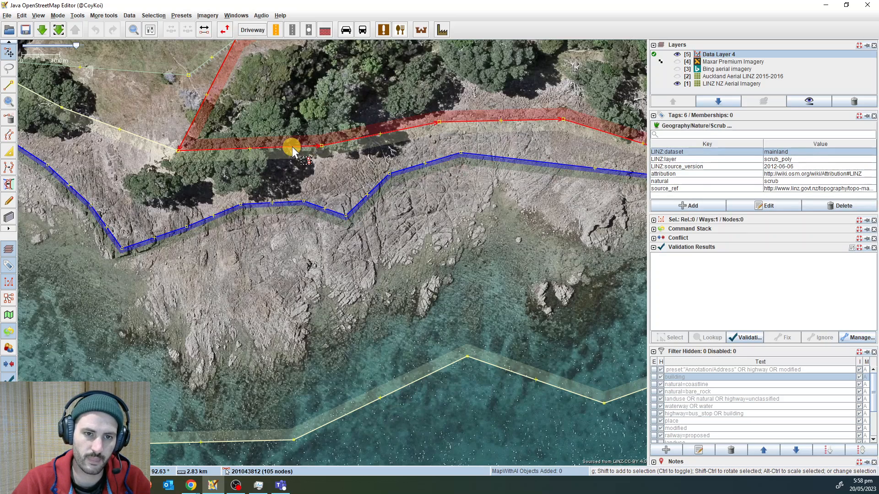
left_click(287, 166)
left_click(387, 298)
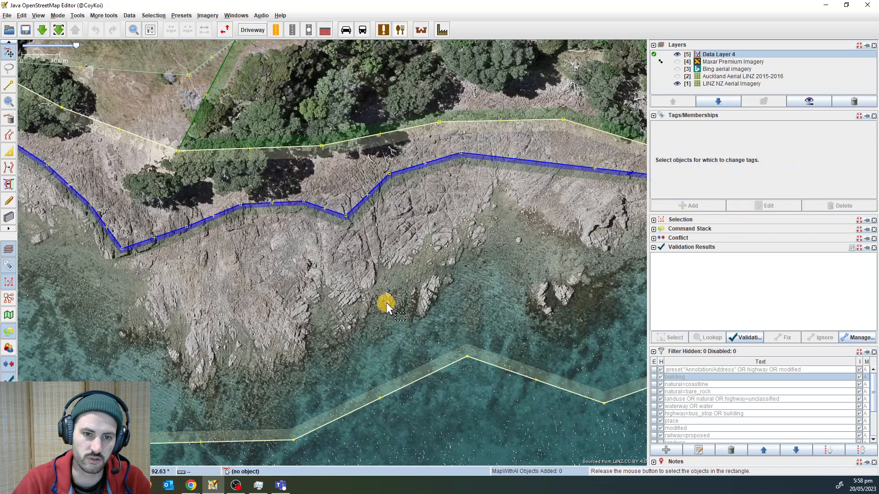
- Select the bare rock area along the headland's southern shore to examine its outline against the coastline, then clear the selection
left_click_drag(429, 268, 201, 240)
scroll(317, 255, "down", 5)
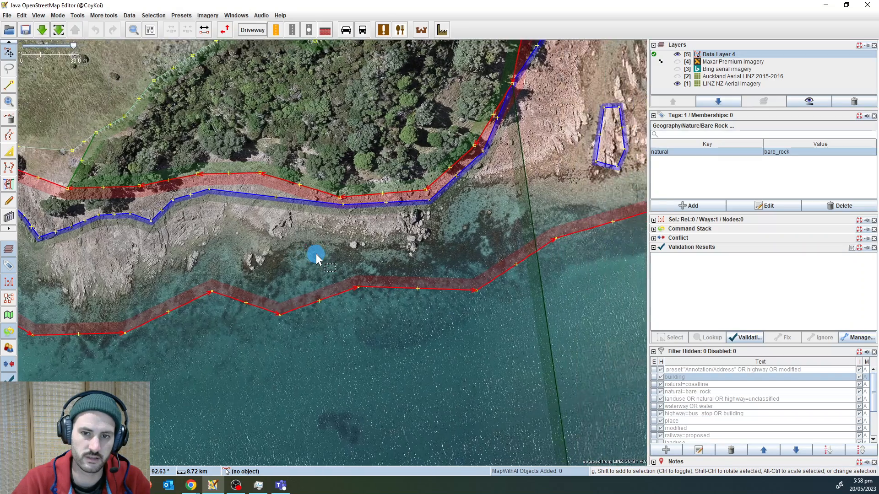
scroll(317, 255, "up", 2)
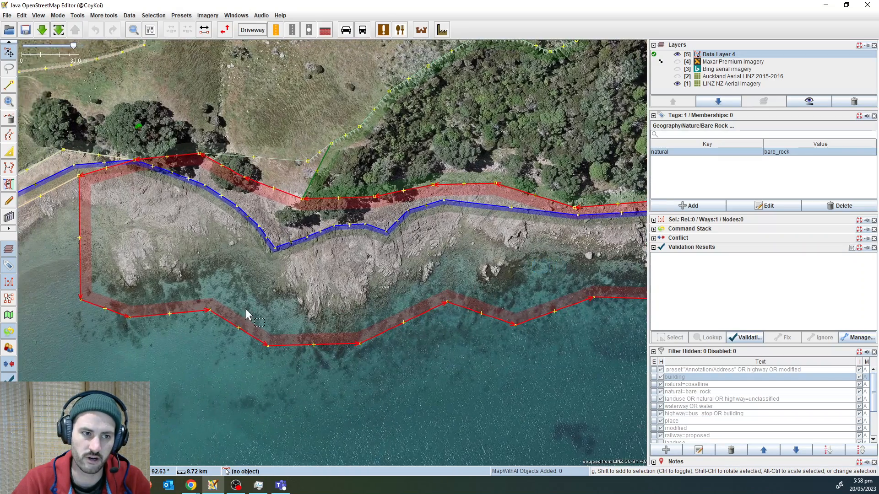
left_click(216, 275)
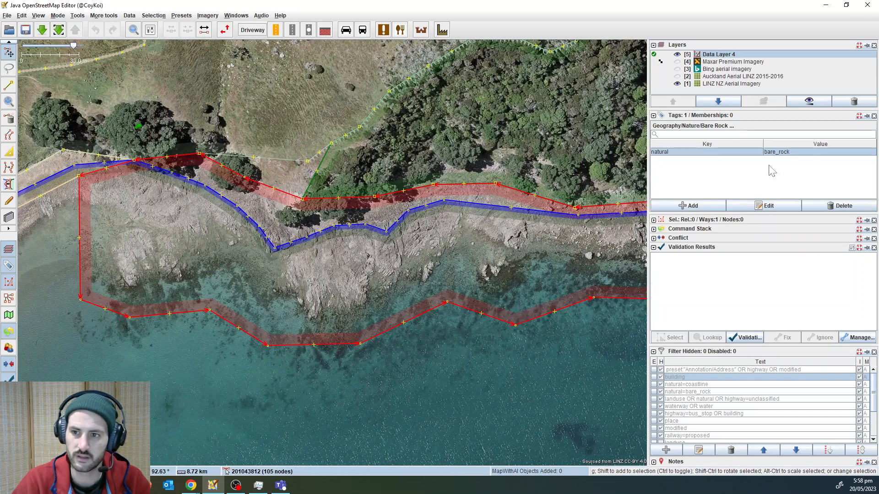
left_click(413, 255)
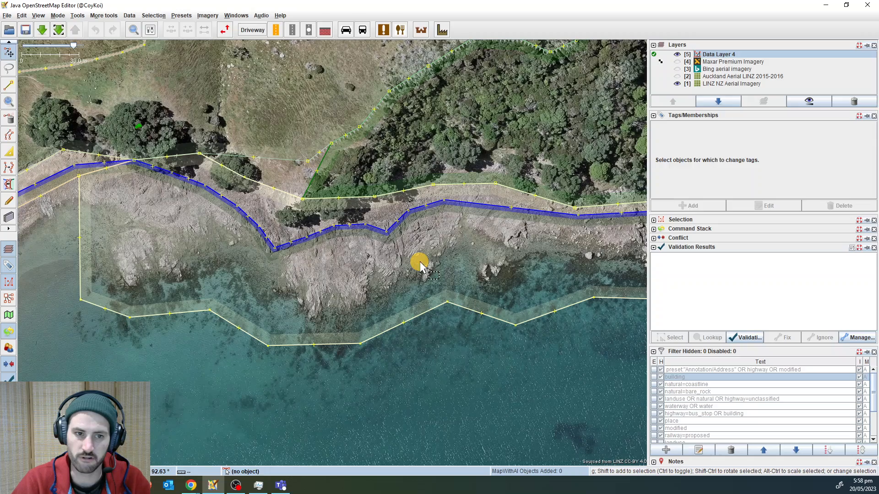
double_click(297, 299)
scroll(320, 280, "up", 2)
scroll(319, 281, "down", 3)
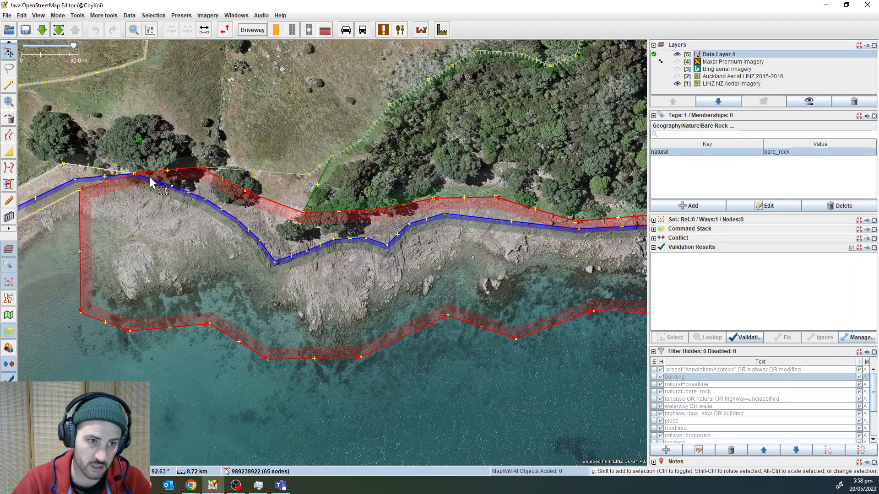
left_click(366, 283)
- Examine the coastline and the bare rock patches along the bay's western beach against the LINZ imagery
left_click_drag(304, 316, 484, 233)
scroll(484, 233, "down", 4)
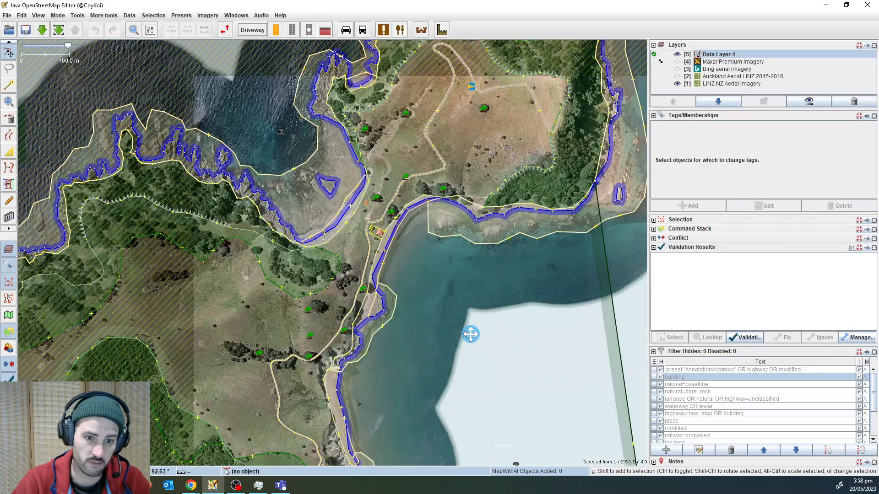
left_click_drag(471, 335, 470, 309)
left_click(387, 266)
left_click(400, 357)
left_click_drag(399, 358, 387, 190)
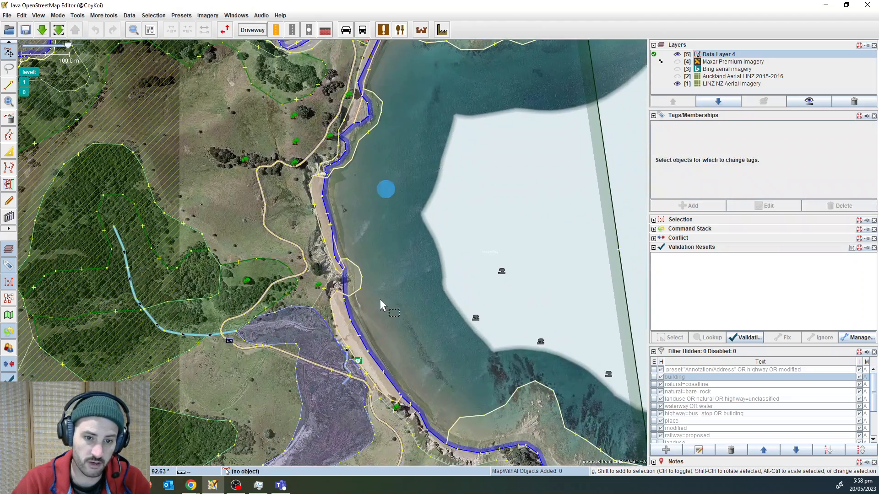
left_click(346, 286)
scroll(344, 282, "up", 1)
left_click(369, 283)
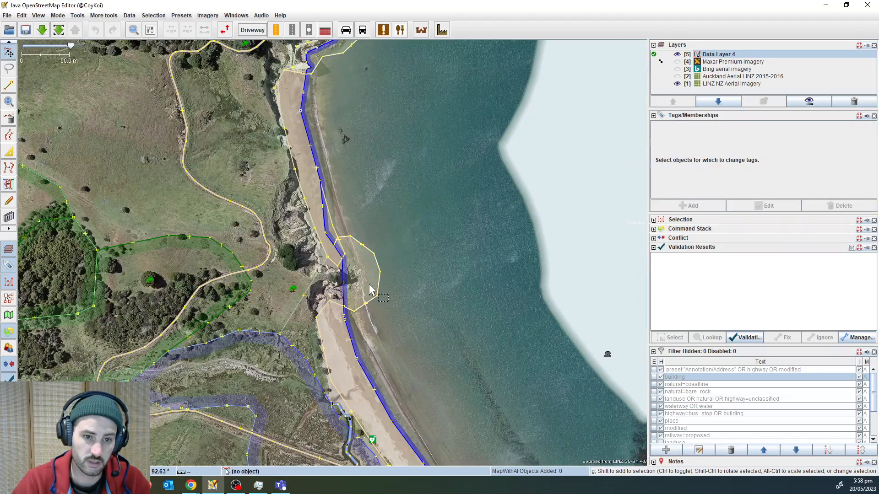
- Examine the bare rock outline and coastline around the rocky point at the beach's southern end
left_click_drag(550, 360, 289, 108)
left_click_drag(384, 247, 333, 154)
scroll(349, 281, "up", 1)
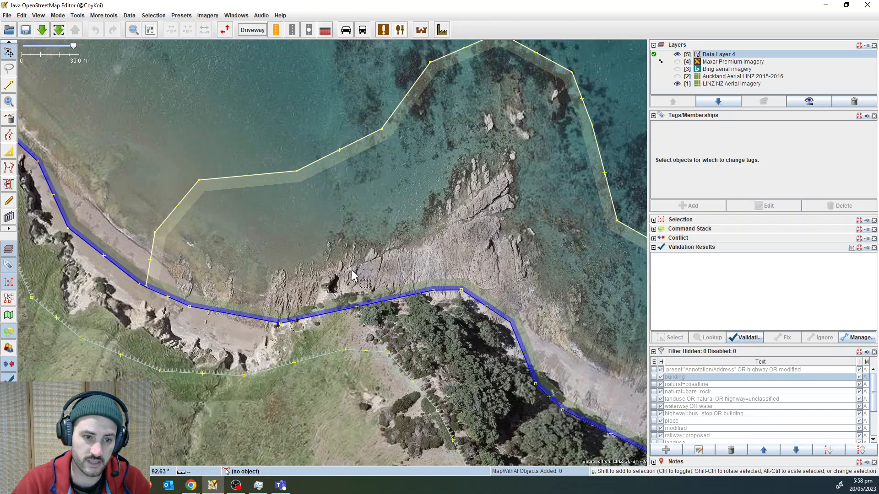
left_click_drag(344, 243, 314, 193)
left_click_drag(293, 278, 293, 278)
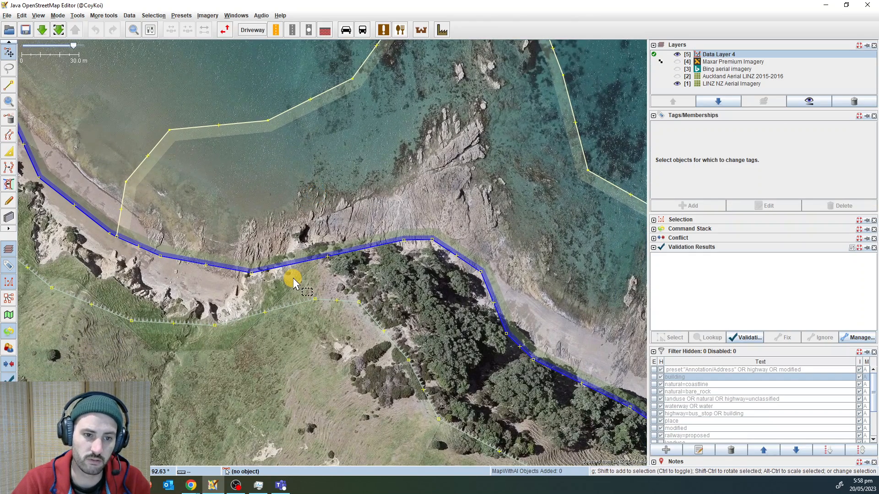
left_click_drag(202, 165, 284, 175)
left_click(187, 236)
left_click(334, 216)
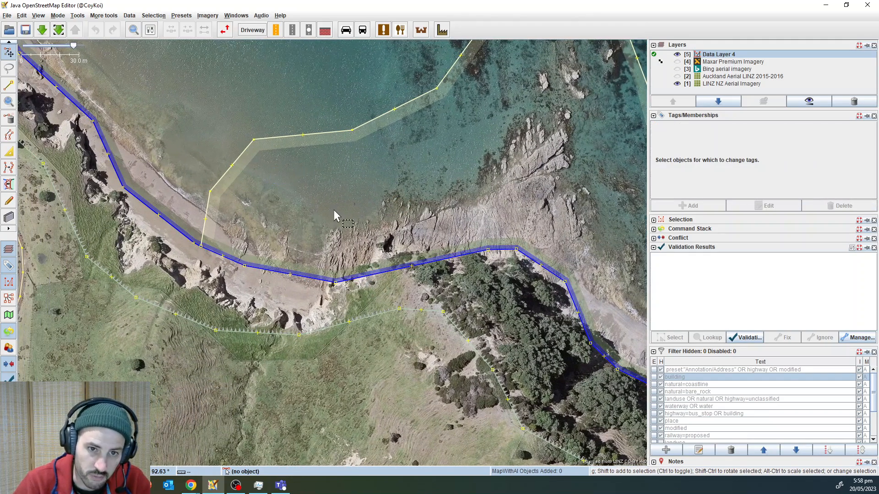
left_click_drag(334, 215, 370, 172)
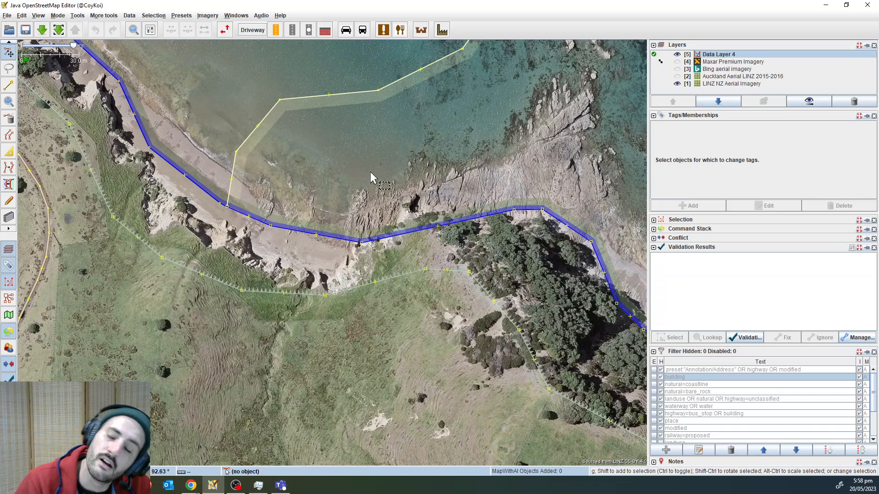
left_click_drag(391, 181, 314, 256)
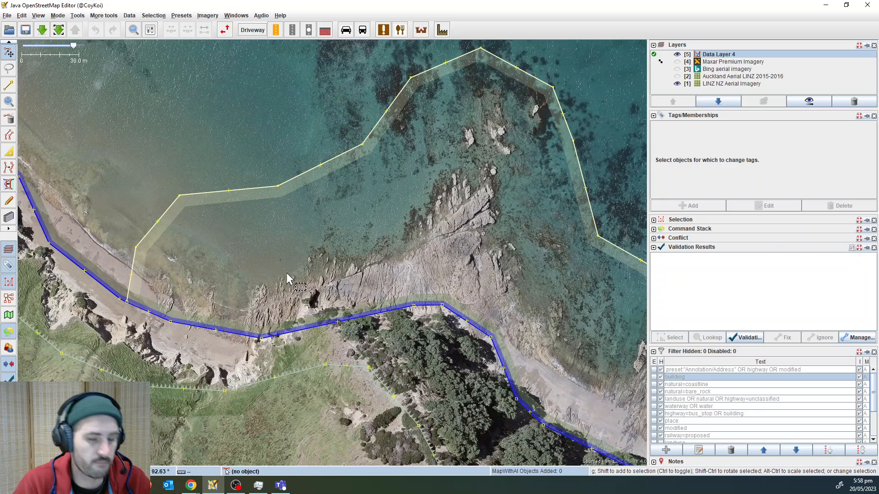
left_click_drag(284, 273, 414, 243)
double_click(238, 257)
left_click(333, 332)
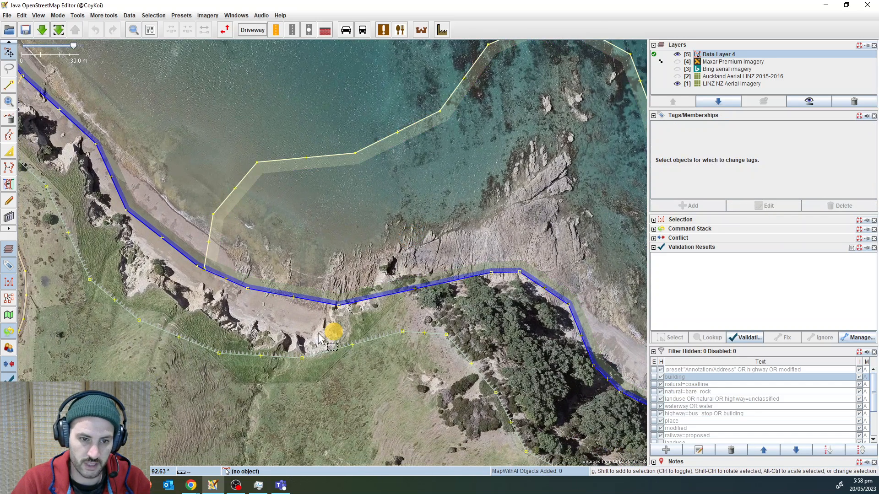
- Check the coastline's nodes against the rock and cliff edge on both sides of the rocky point in close-up
left_click(215, 273)
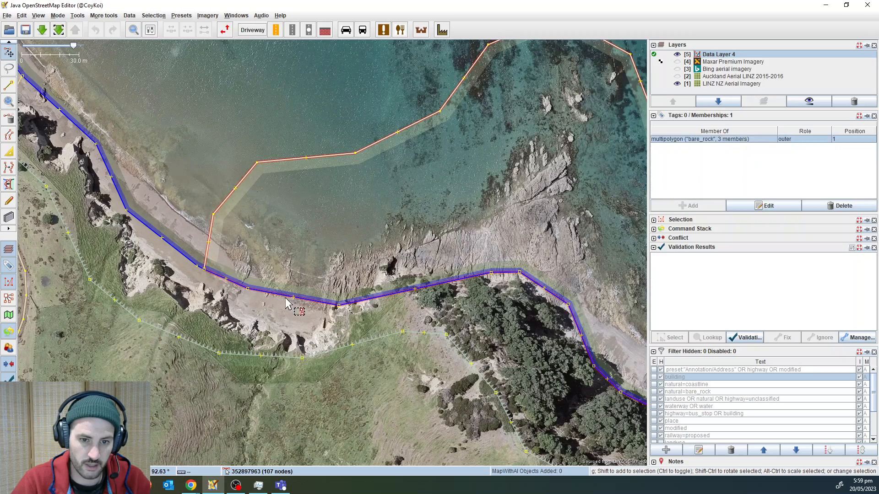
left_click(519, 277)
left_click_drag(519, 277, 441, 307)
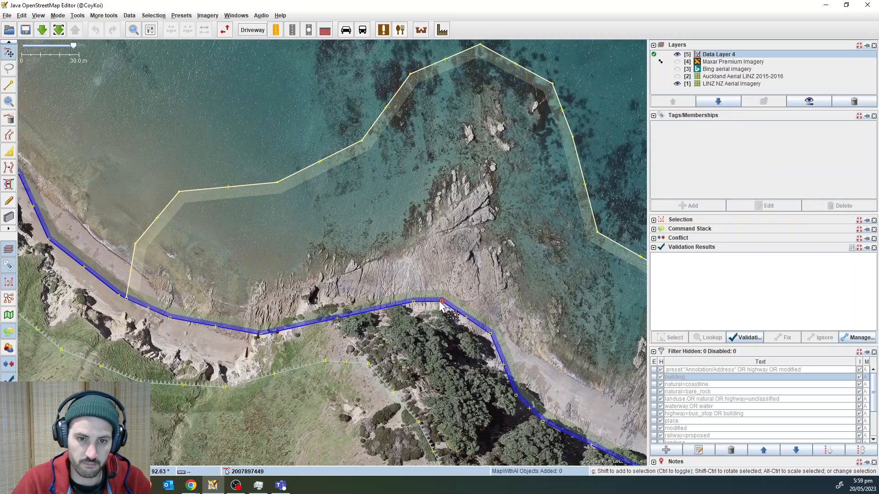
left_click(269, 333)
left_click(263, 338)
scroll(240, 278, "up", 4)
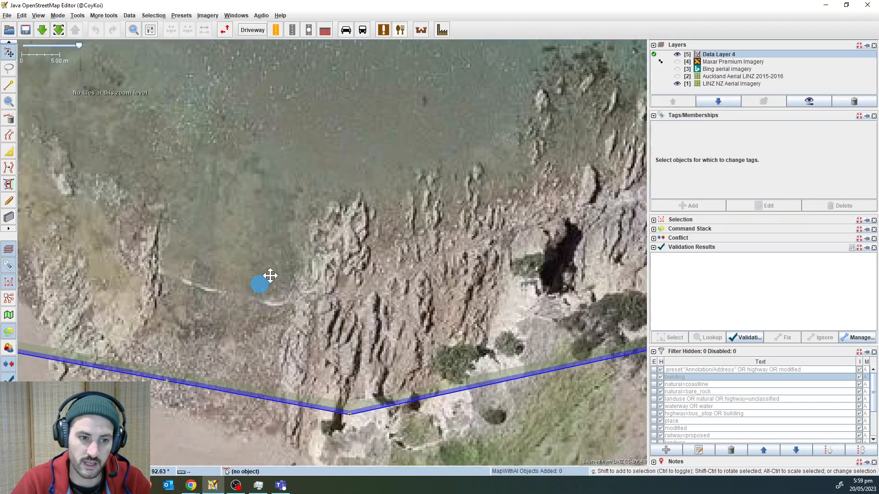
scroll(321, 272, "down", 2)
left_click_drag(317, 245, 299, 271)
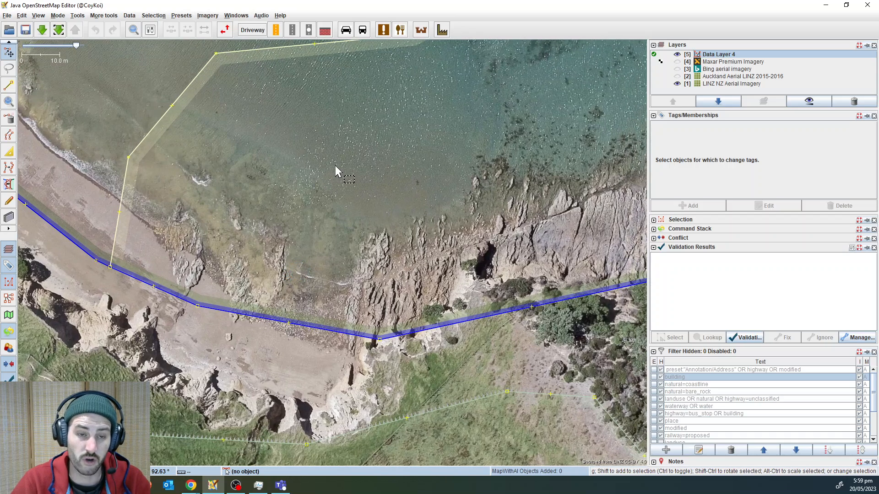
scroll(334, 170, "down", 3)
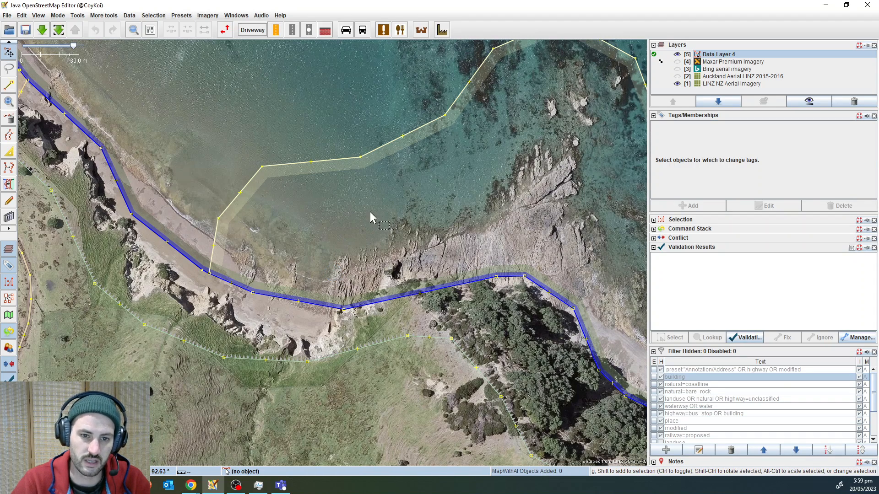
scroll(376, 229, "up", 3)
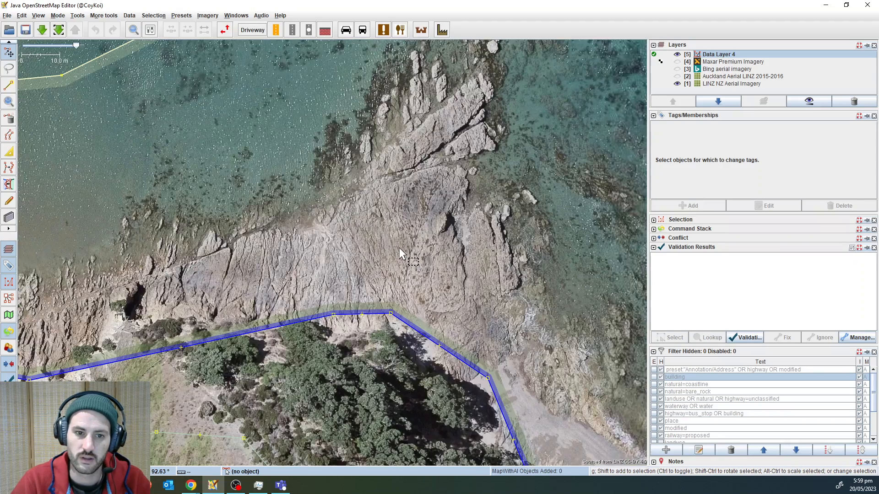
scroll(401, 251, "down", 4)
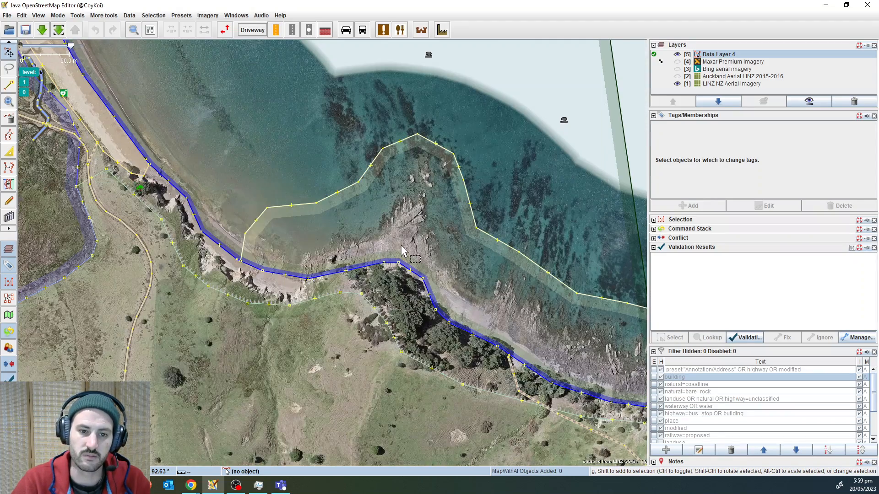
- Show the Bing aerial imagery and compare the coastline at the rocky point with it
key("alt+3")
scroll(403, 255, "up", 4)
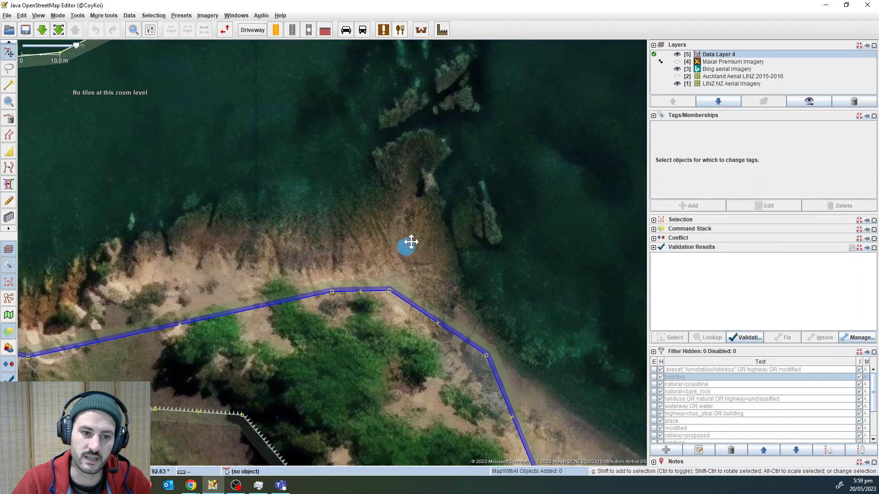
left_click_drag(304, 207, 384, 222)
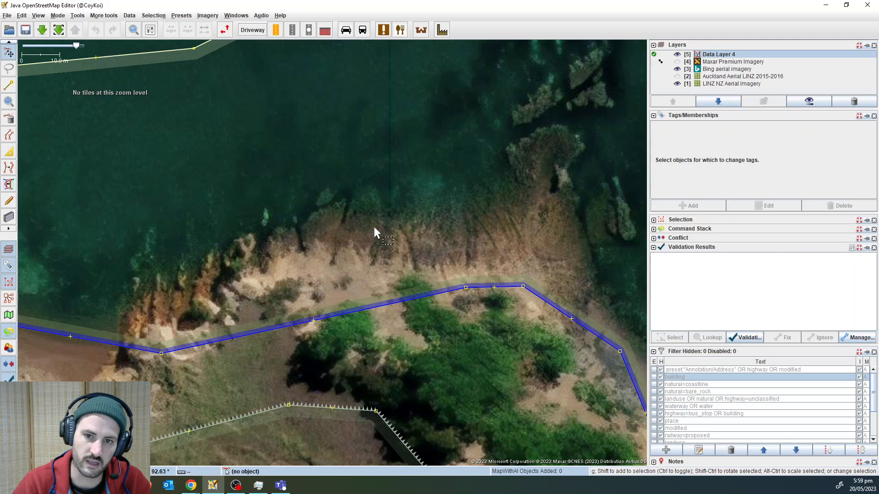
- Hide the Bing aerial imagery and check the rocky point's coastline and bare rock against the LINZ imagery
left_click_drag(327, 266, 324, 288)
scroll(324, 286, "down", 2)
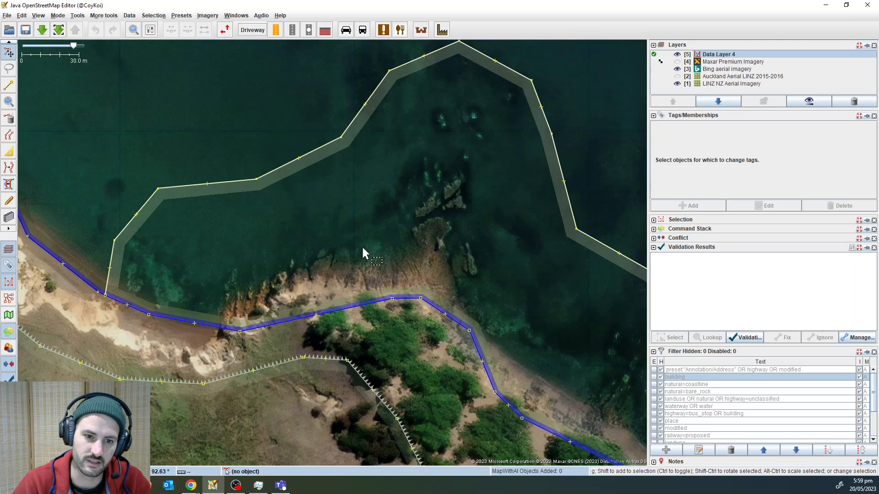
key("alt+3")
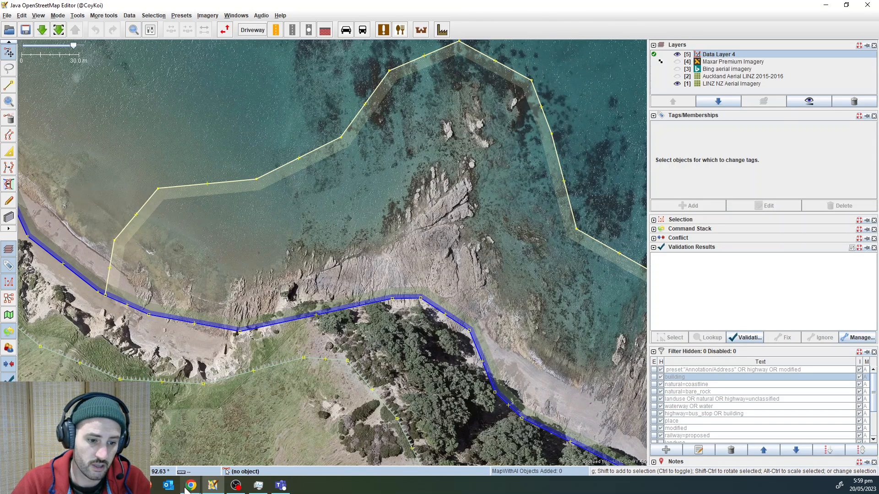
left_click_drag(444, 196, 435, 201)
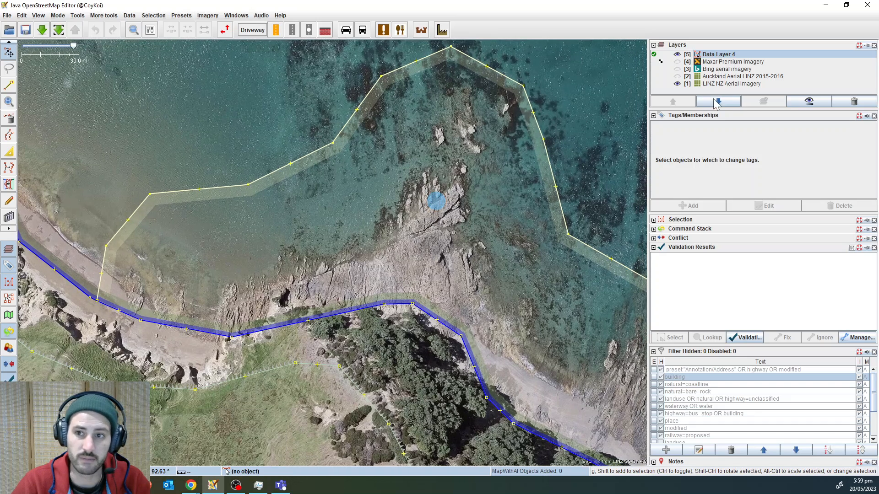
- Add the OpenStreetMap Carto (Standard) layer with Maxar Premium Imagery visible beneath it, and hide Data Layer 4
left_click(206, 17)
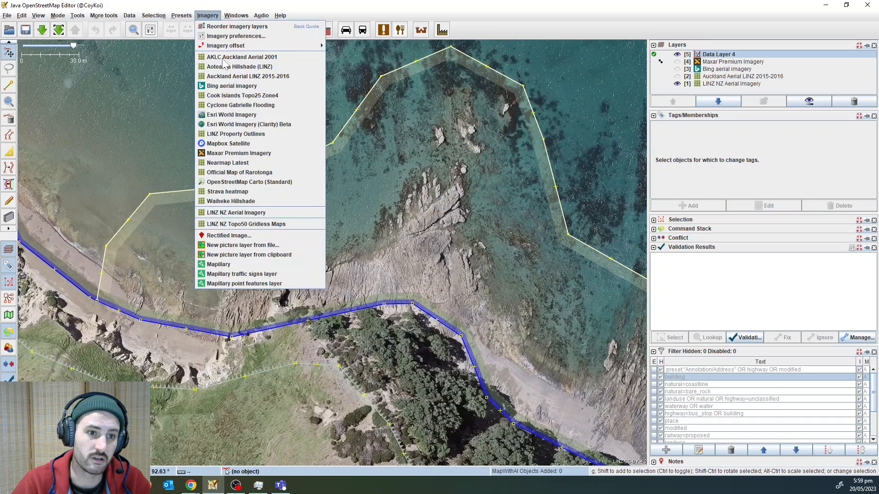
left_click(250, 180)
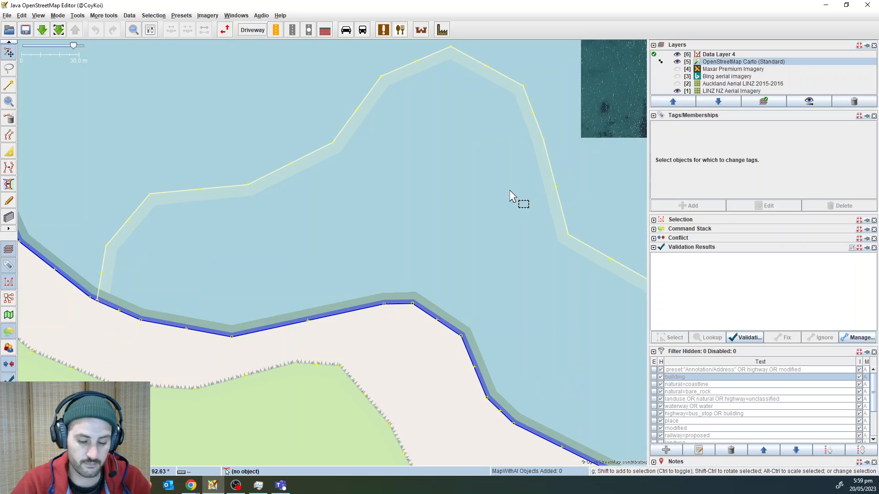
key("alt+4")
left_click(677, 55)
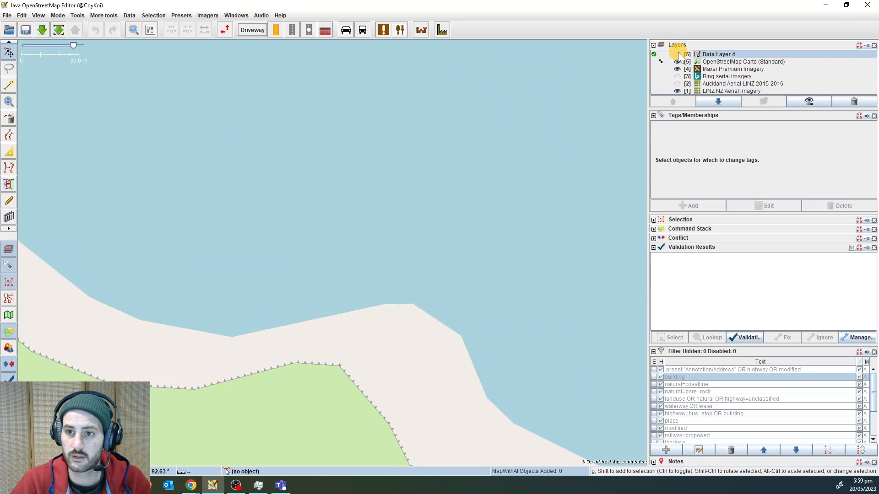
- Examine how the standard map renders the coast and beaches around Hooks Bay
scroll(432, 222, "down", 2)
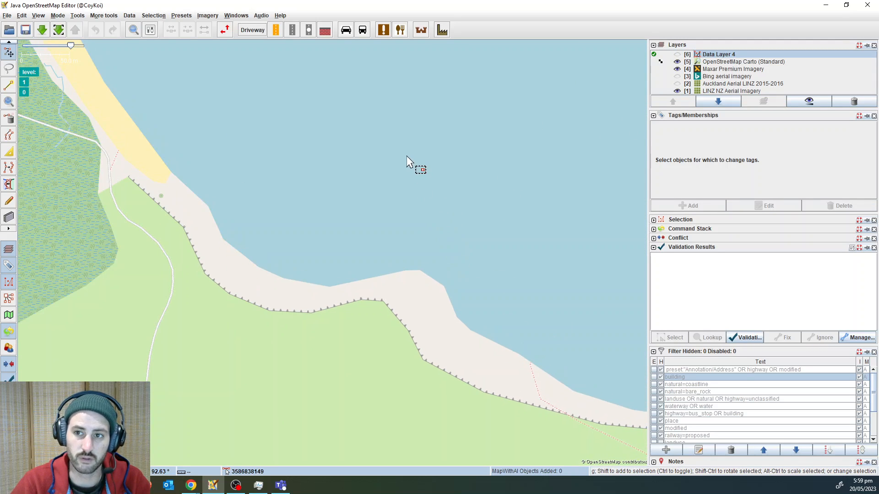
left_click_drag(404, 216, 372, 265)
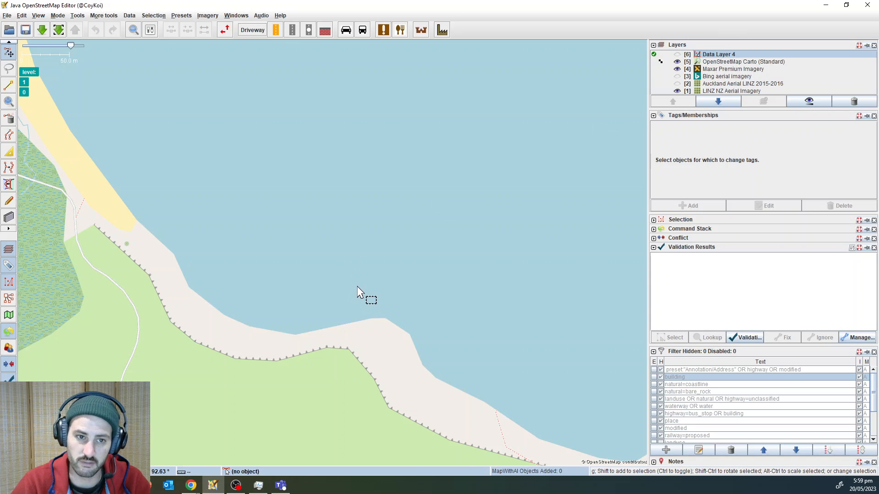
scroll(358, 291, "down", 2)
left_click_drag(354, 286, 353, 308)
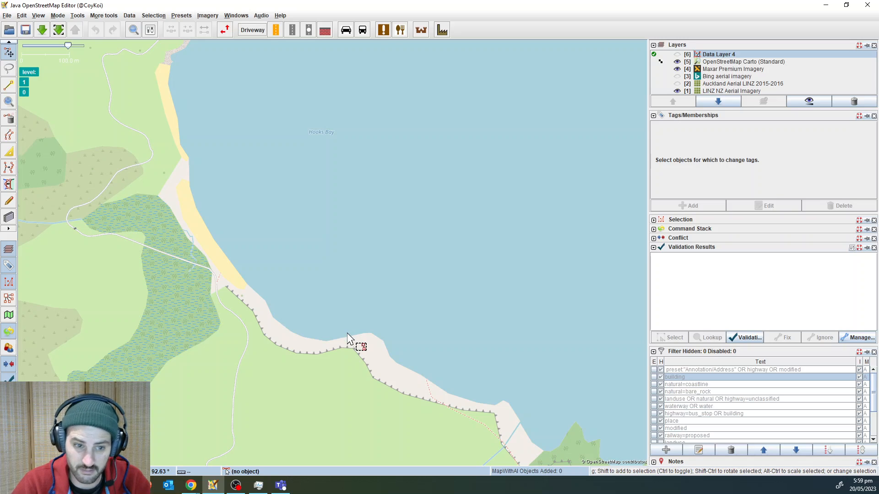
scroll(353, 314, "down", 2)
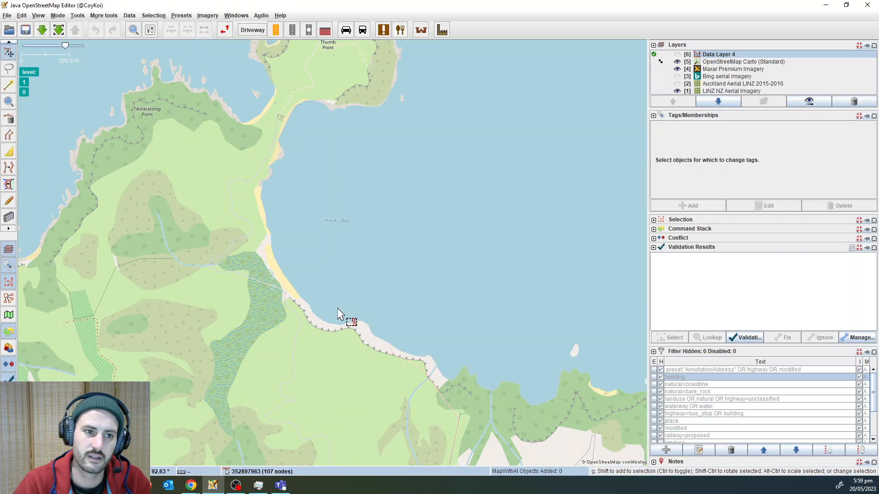
- Examine the rendered bare rock coast around Tikitikiatongi Point and Ruruwhango Bay
left_click_drag(338, 309, 468, 256)
scroll(469, 254, "down", 2)
scroll(436, 177, "up", 2)
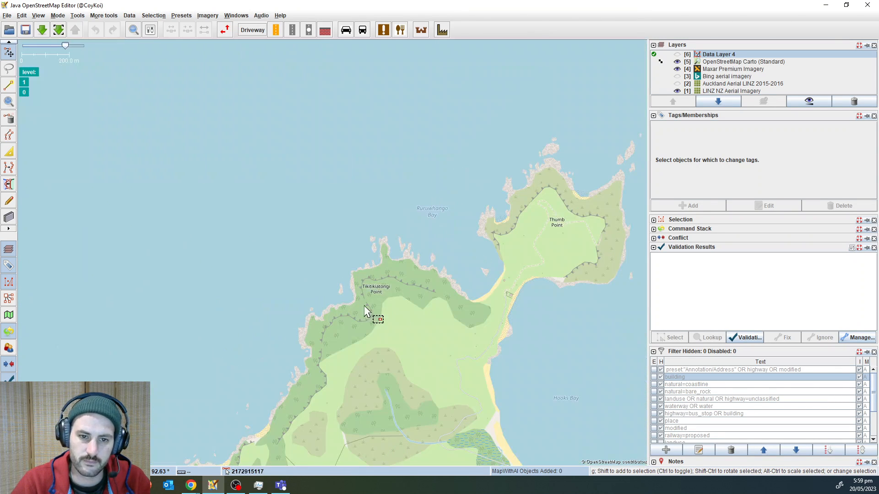
scroll(388, 280, "up", 6)
left_click_drag(502, 231, 178, 328)
scroll(285, 315, "down", 4)
scroll(291, 331, "up", 2)
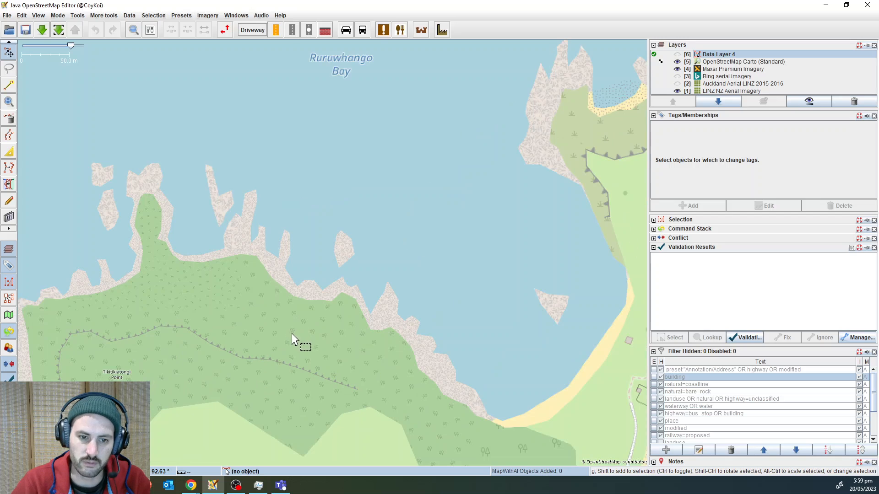
scroll(293, 339, "up", 2)
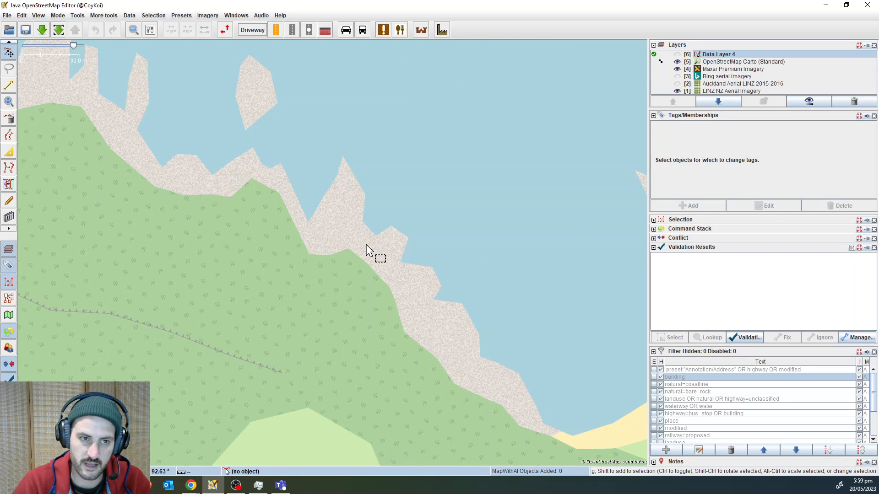
- Inspect the rendered rock outlines in close-up from Ruruwhango Bay's beach westward to the narrow wooded headland
left_click_drag(366, 245, 326, 246)
left_click_drag(398, 327, 353, 290)
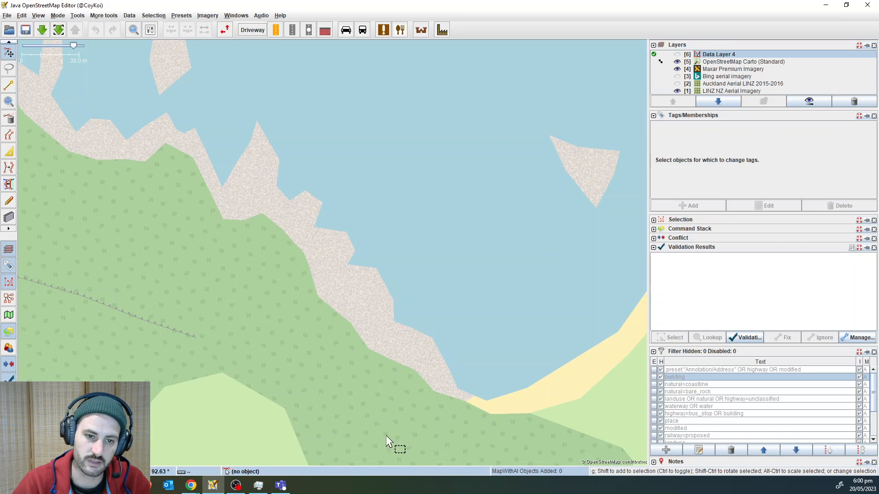
left_click_drag(402, 346, 394, 373)
left_click_drag(297, 251, 448, 367)
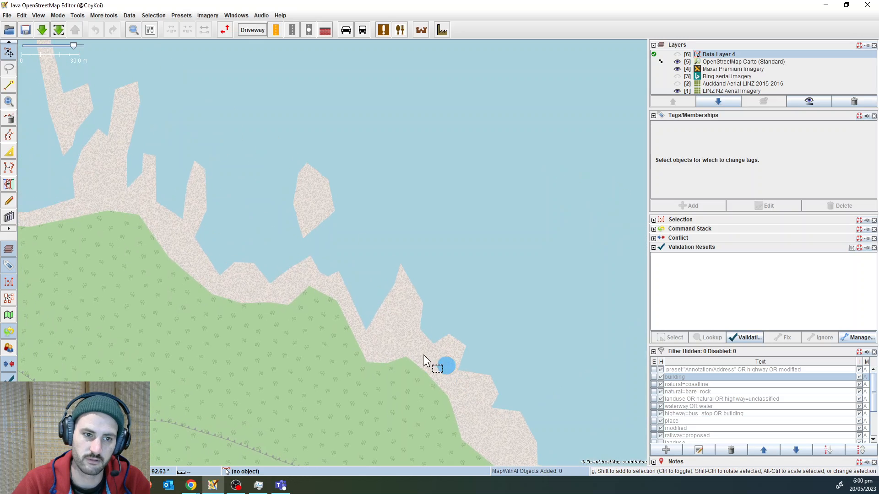
left_click_drag(355, 235, 414, 269)
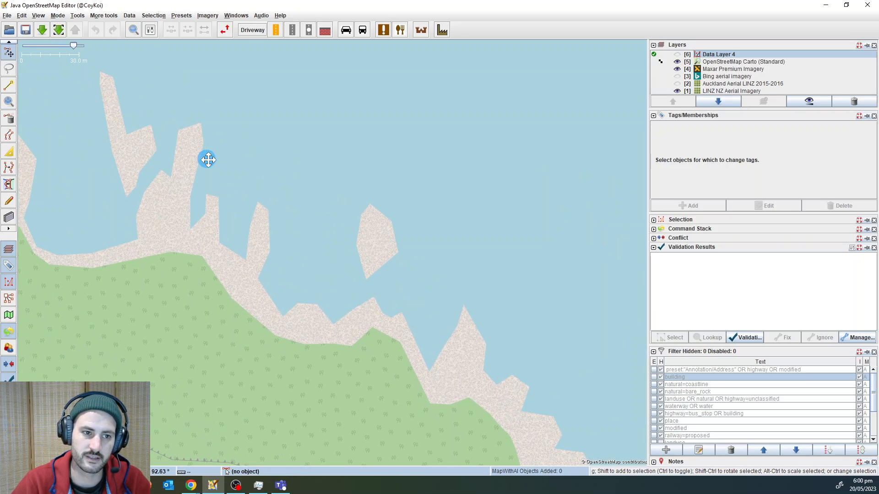
left_click_drag(206, 157, 344, 197)
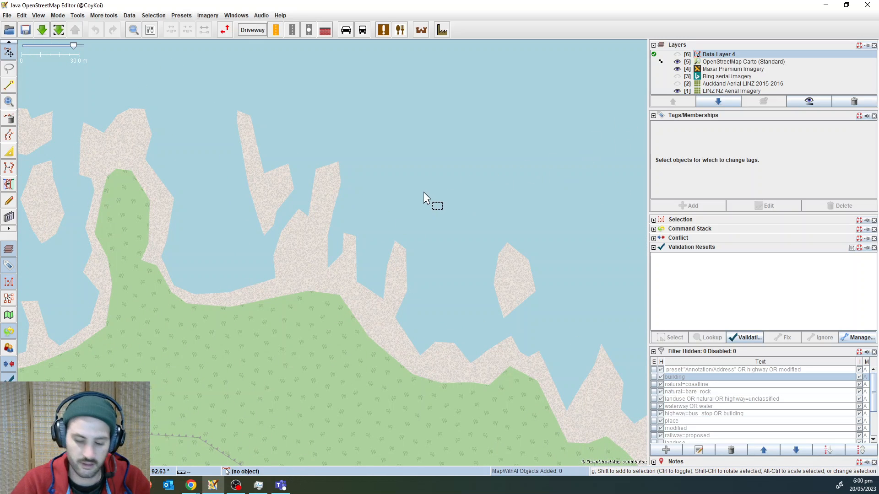
- Compare the rendered rocks at the narrow wooded headland with the Maxar Premium imagery
key("alt+5")
left_click_drag(457, 248, 383, 147)
left_click_drag(398, 250, 673, 353)
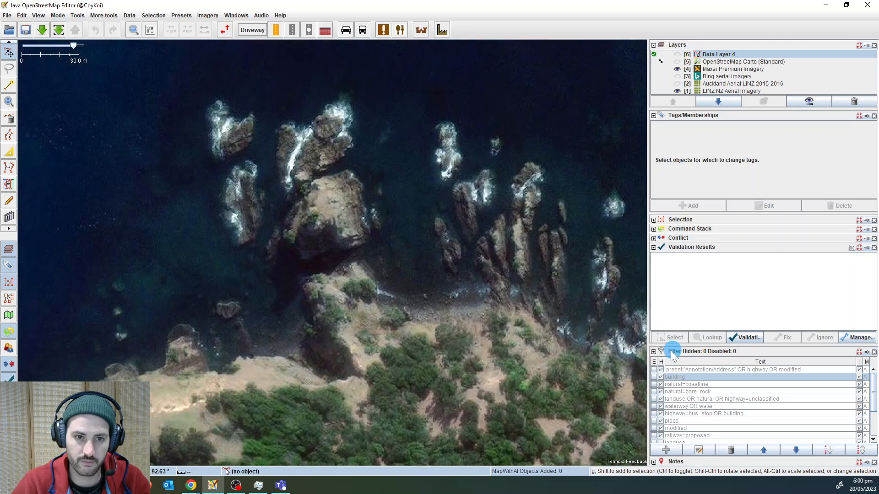
left_click_drag(358, 266, 398, 249)
key("alt+5")
key("alt+5")
left_click_drag(388, 316, 441, 277)
- Compare the rendered bare rock around the next headland to the southwest with the Maxar Premium imagery in close-up
key("alt+5")
left_click_drag(357, 334, 471, 128)
scroll(429, 168, "down", 2)
left_click_drag(399, 217, 459, 194)
key("alt+5")
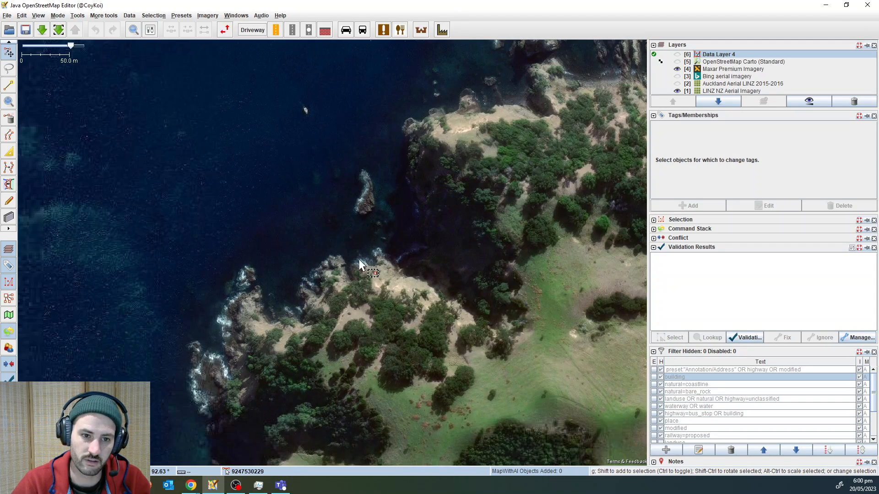
key("alt+5")
left_click_drag(329, 285, 444, 231)
scroll(400, 257, "up", 2)
key("alt+5")
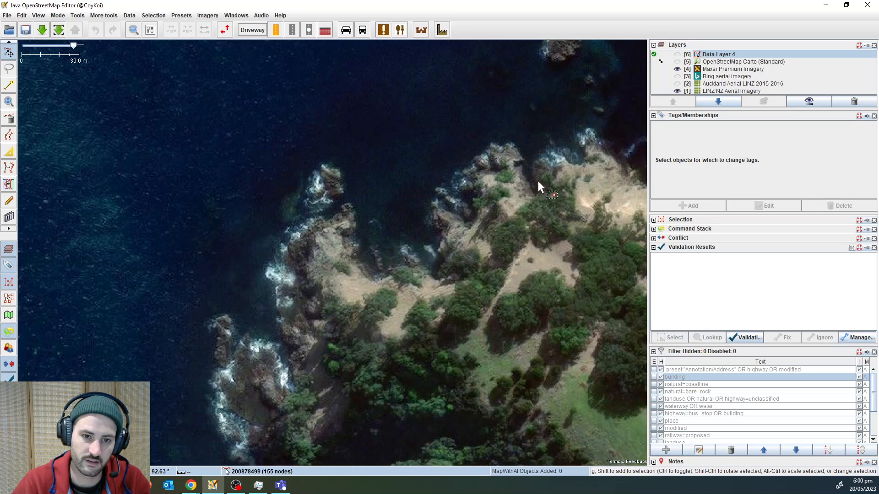
key("alt+5")
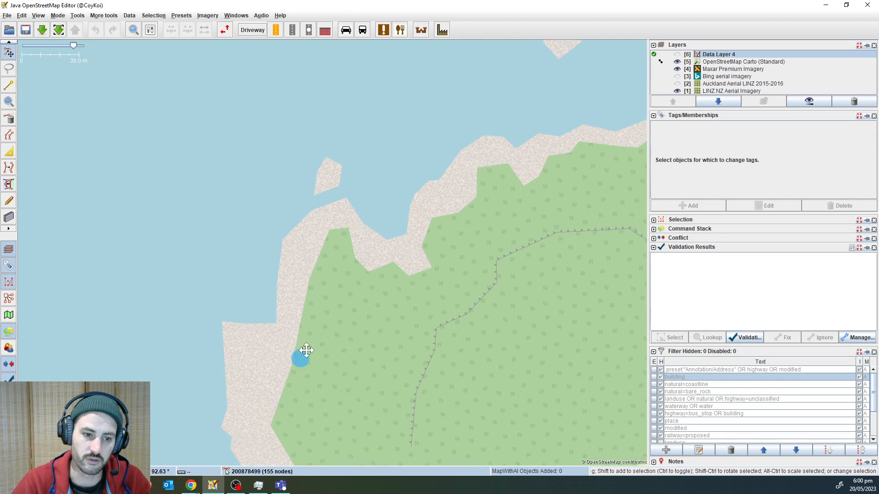
left_click_drag(304, 355, 350, 218)
key("alt+5")
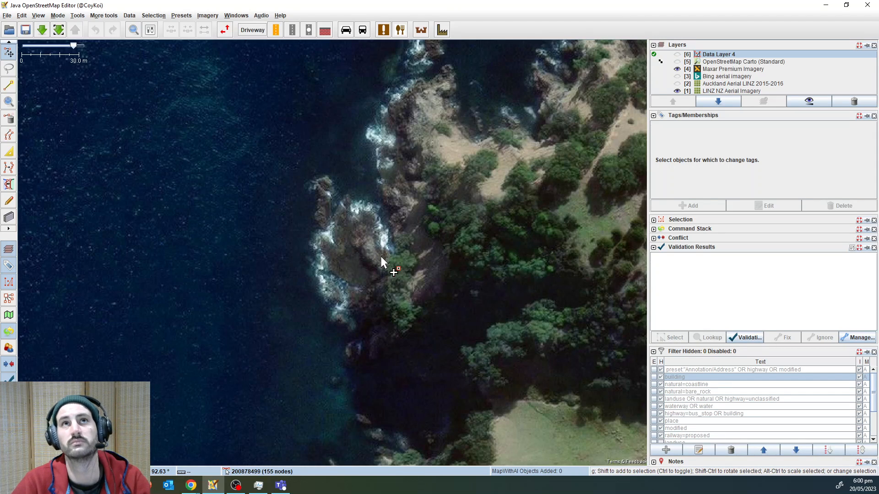
- Follow the coast southwest to the small beach cove, comparing the map rendering with the Maxar Premium imagery
left_click_drag(410, 213, 389, 199)
scroll(440, 206, "down", 1)
left_click_drag(460, 208, 361, 269)
scroll(420, 239, "down", 1)
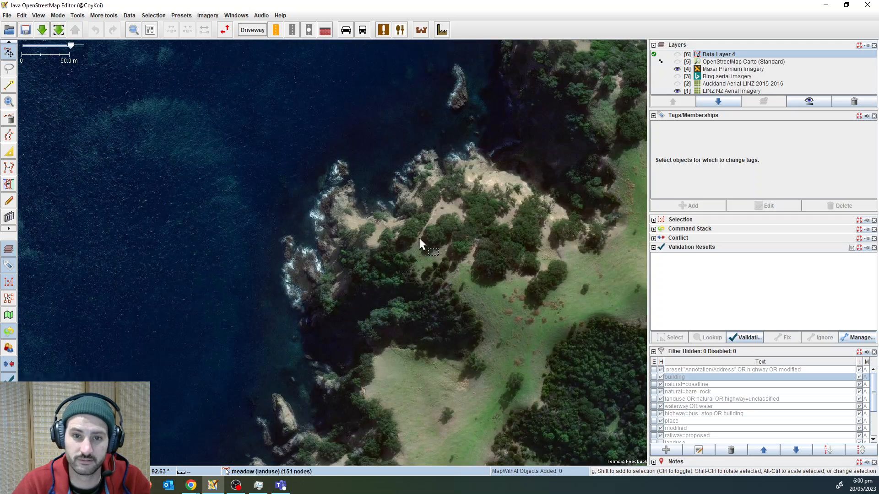
left_click_drag(433, 238, 533, 12)
key("alt+5")
key("alt+5")
left_click_drag(360, 293, 405, 237)
key("alt+5")
left_click_drag(382, 330, 488, 157)
key("alt+5")
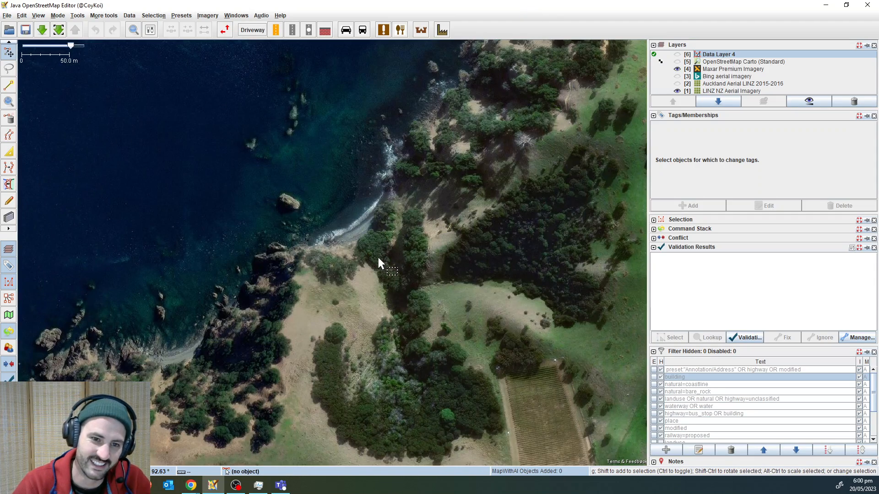
- Compare the rendered rocks, islets and small beach north of the vineyard with the Maxar Premium imagery
left_click_drag(377, 257, 548, 202)
key("alt+5")
left_click_drag(328, 308, 354, 351)
key("alt+5")
scroll(426, 297, "up", 2)
scroll(426, 298, "down", 2)
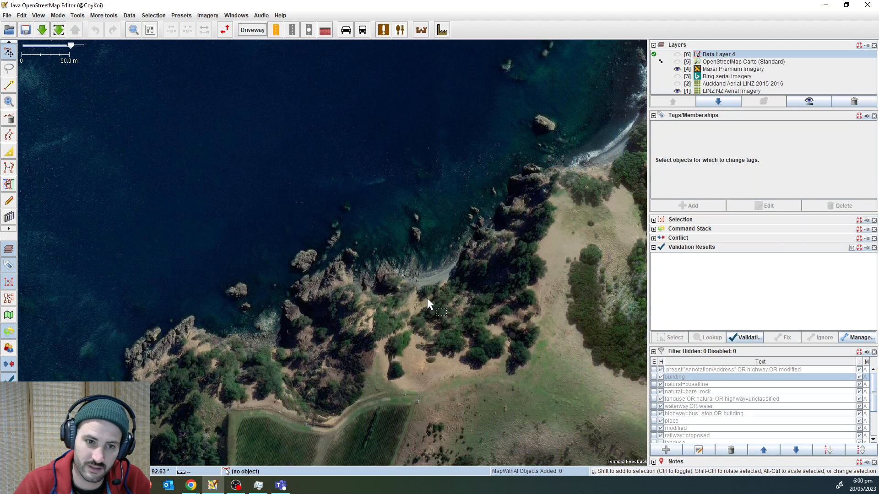
left_click_drag(427, 298, 450, 304)
key("alt+5")
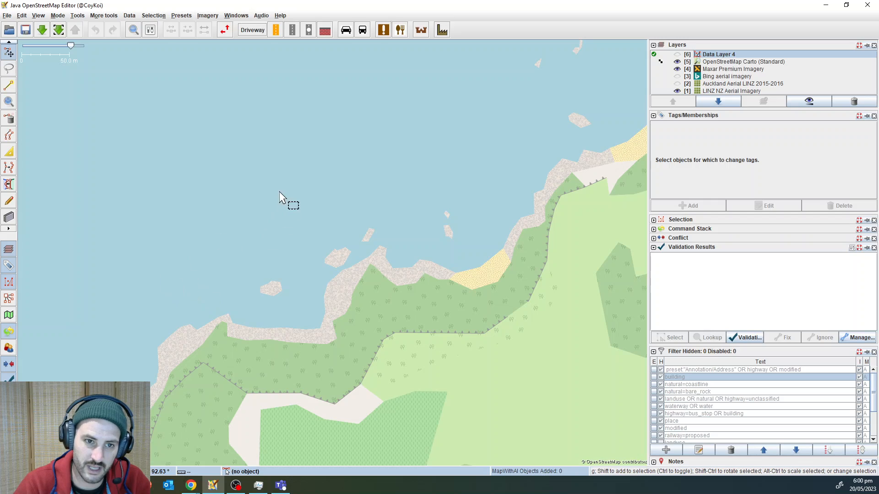
left_click_drag(270, 215, 297, 181)
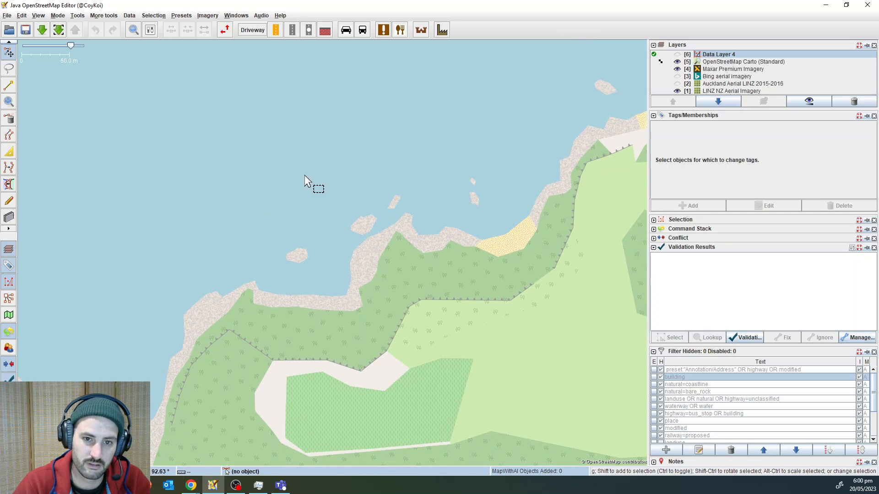
left_click_drag(449, 200, 443, 210)
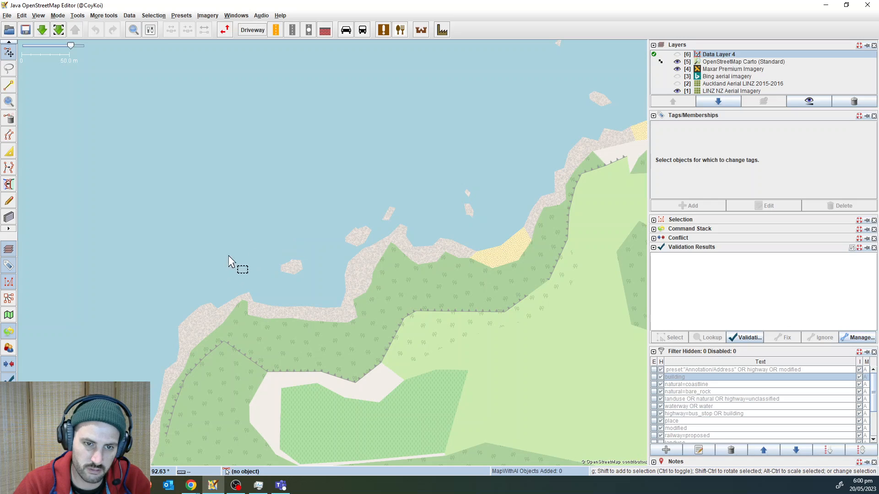
key("alt+5")
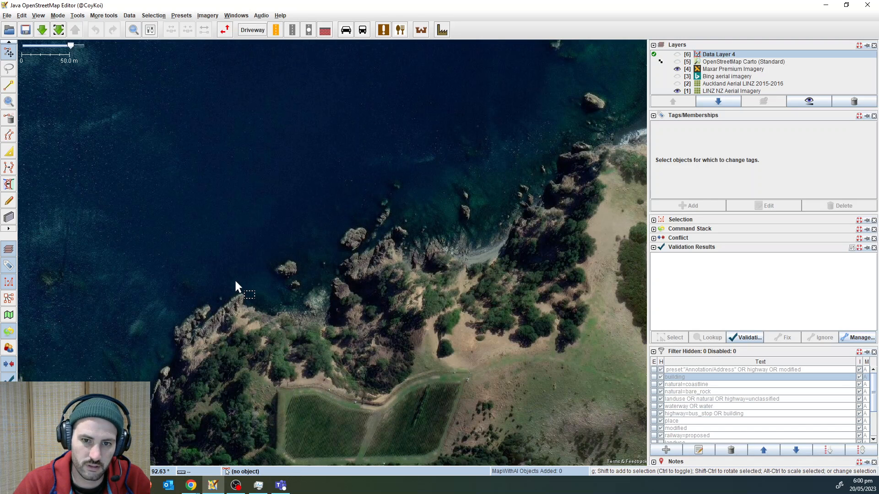
- Examine the offshore rocks and small beach north of the vineyard in close-up on the Maxar imagery
scroll(233, 302, "up", 2)
left_click_drag(333, 281, 372, 295)
left_click_drag(292, 233, 125, 332)
left_click_drag(414, 199, 289, 184)
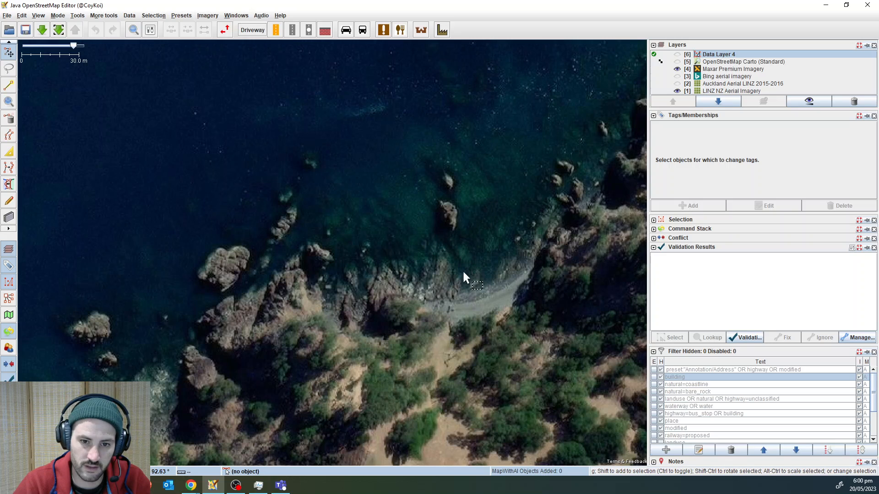
left_click_drag(467, 308, 357, 266)
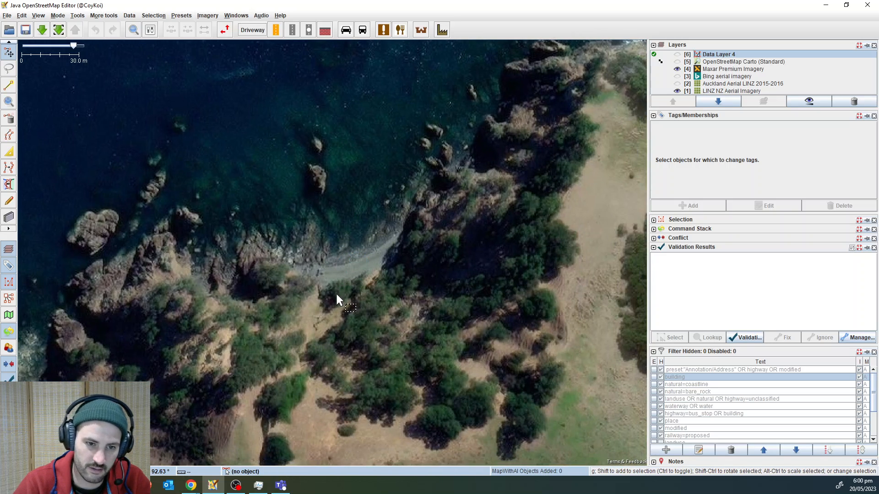
scroll(337, 300, "down", 5)
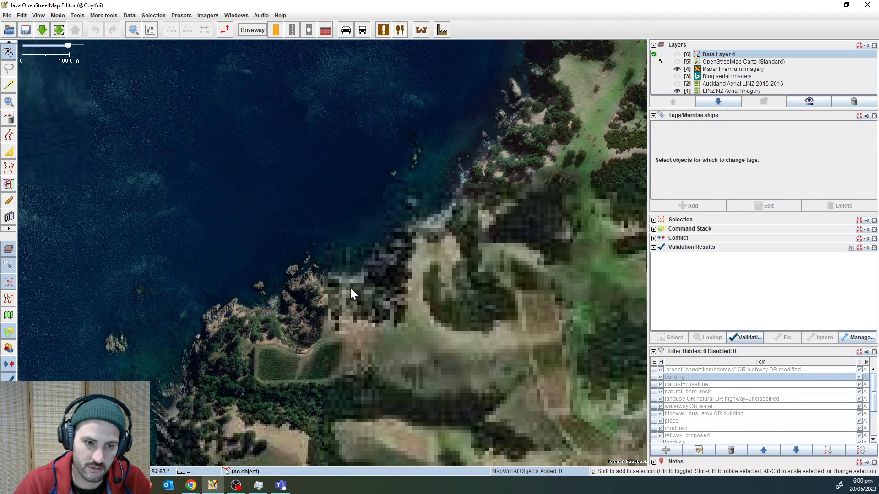
- Show the OpenStreetMap Carto rendering again and examine Hooks Bay's southern coast and its rocky point in close-up
key("alt+5")
left_click_drag(350, 287, 236, 230)
scroll(237, 230, "down", 4)
left_click_drag(341, 245, 288, 252)
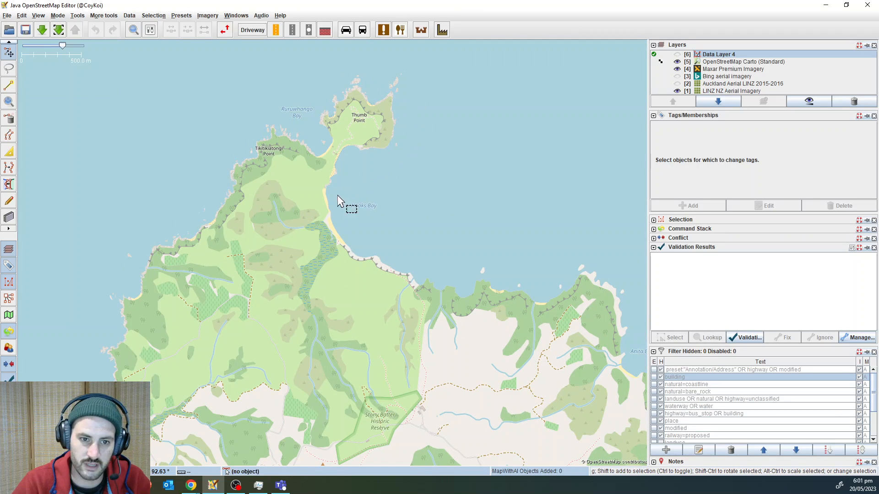
left_click_drag(355, 261, 253, 242)
scroll(290, 244, "up", 4)
left_click_drag(195, 213, 218, 252)
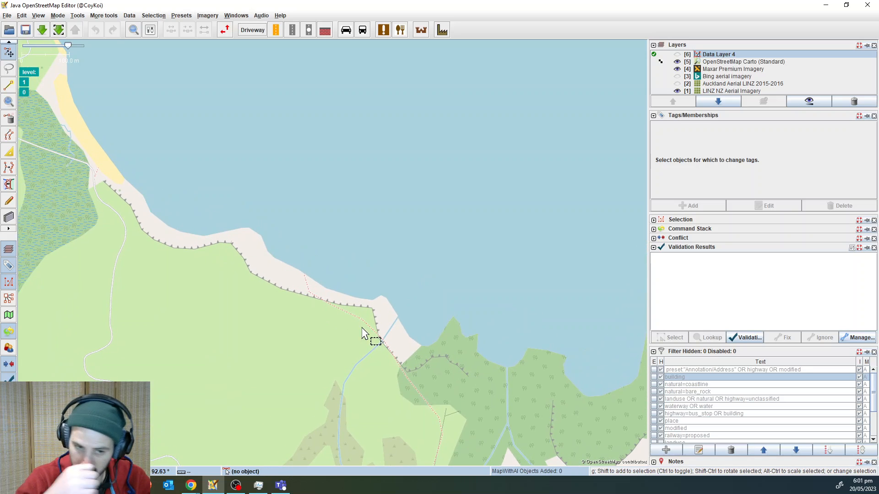
scroll(255, 250, "up", 6)
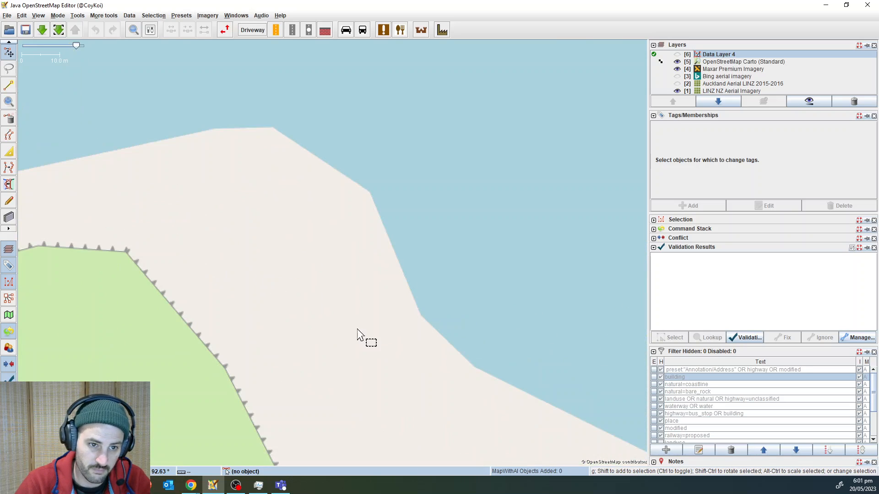
- Follow Hooks Bay's southern coast east past the bare shoreline to the wooded coves in the map rendering
left_click_drag(313, 215, 402, 196)
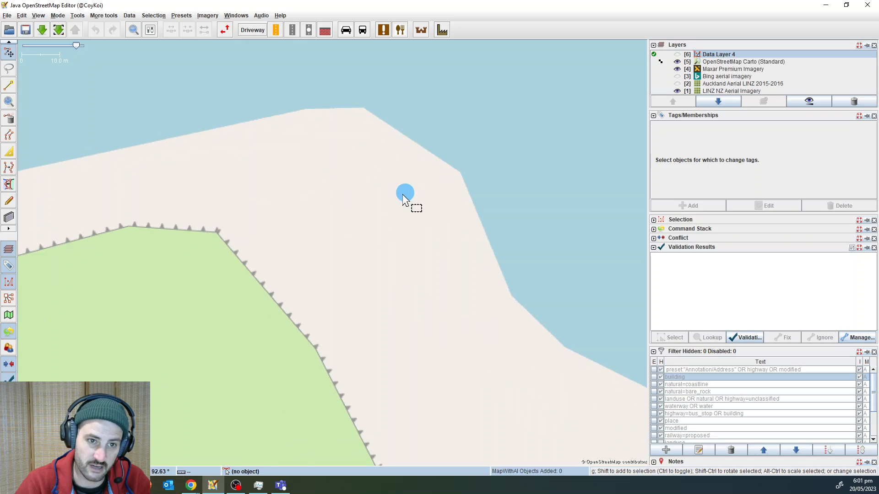
scroll(403, 195, "down", 2)
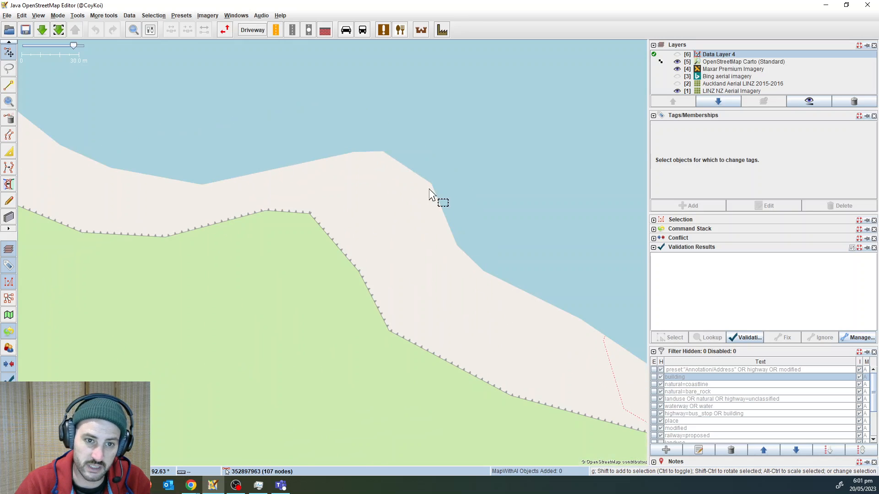
scroll(371, 257, "down", 2)
left_click_drag(374, 260, 315, 218)
left_click_drag(360, 237, 156, 151)
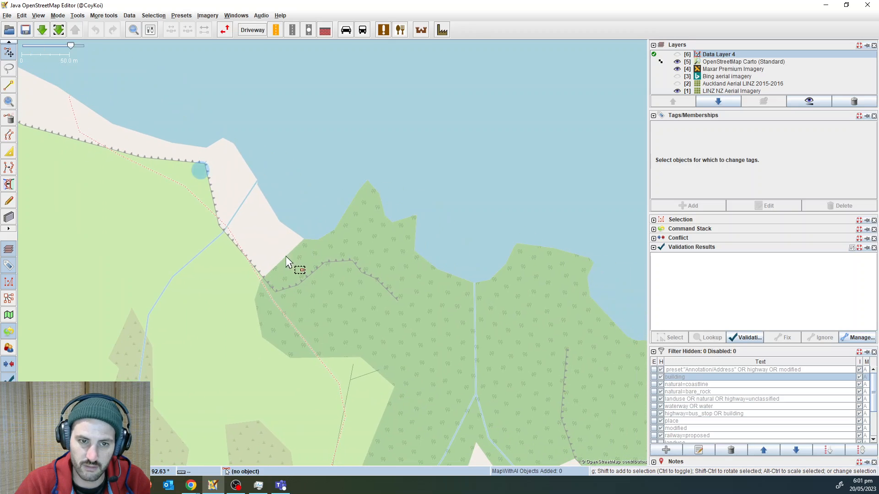
left_click_drag(333, 271, 221, 268)
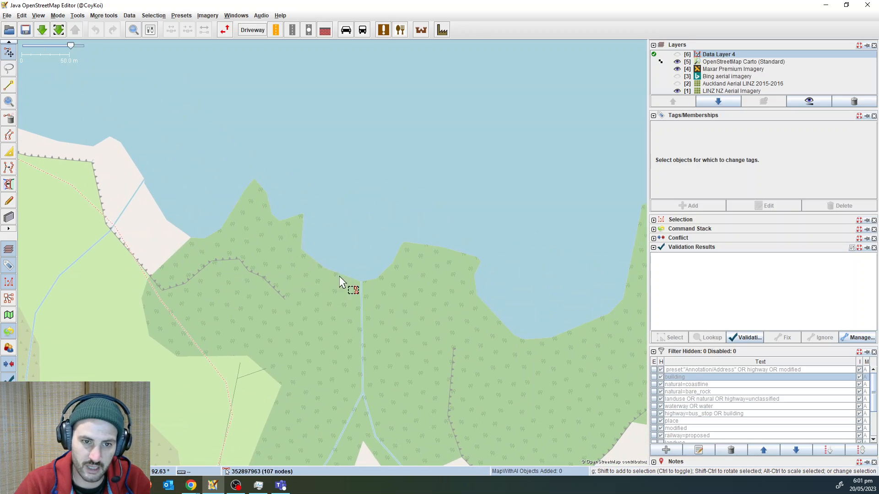
left_click_drag(358, 286, 363, 304)
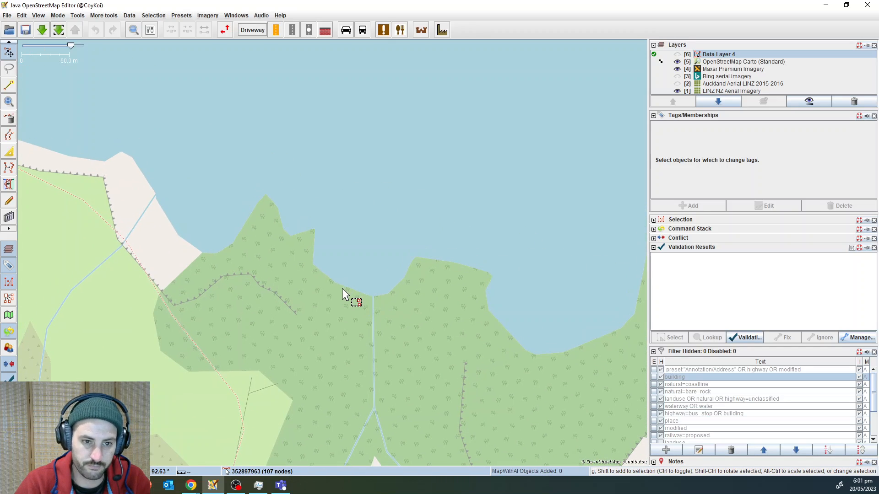
- Overlay Data Layer 4 on the wooded coves, inspect the bare rock multipolygon's outline and tags, and hide the data again
key("alt+5")
key("alt+5")
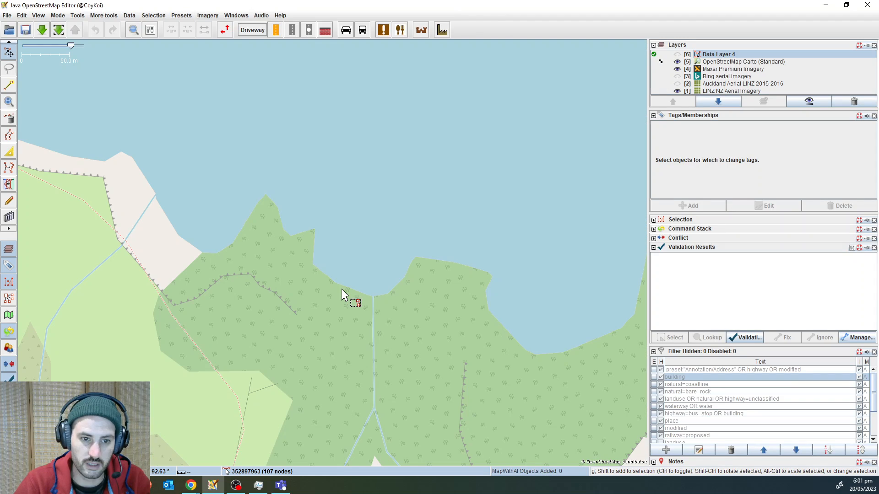
key("alt+6")
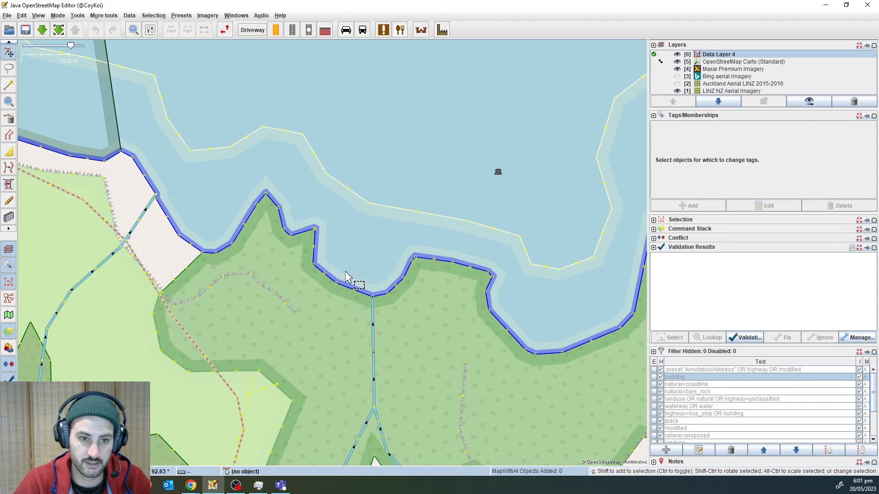
left_click_drag(345, 273, 372, 302)
double_click(335, 216)
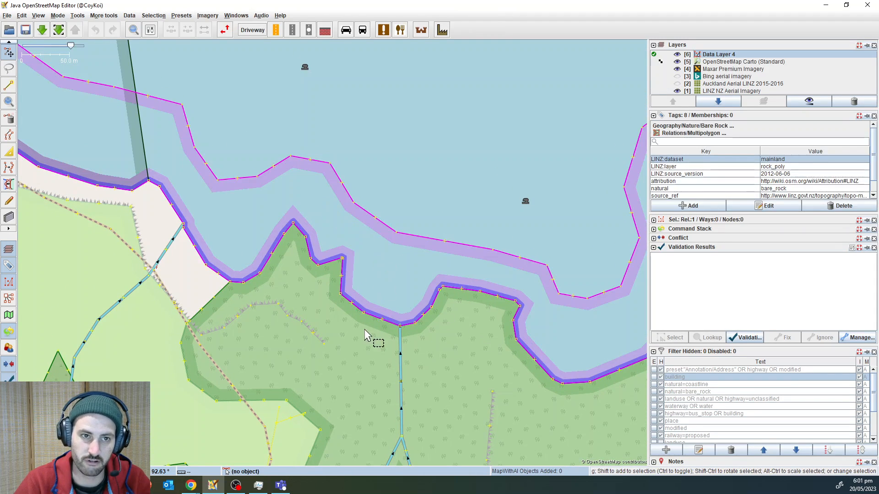
left_click(402, 271)
key("alt+6")
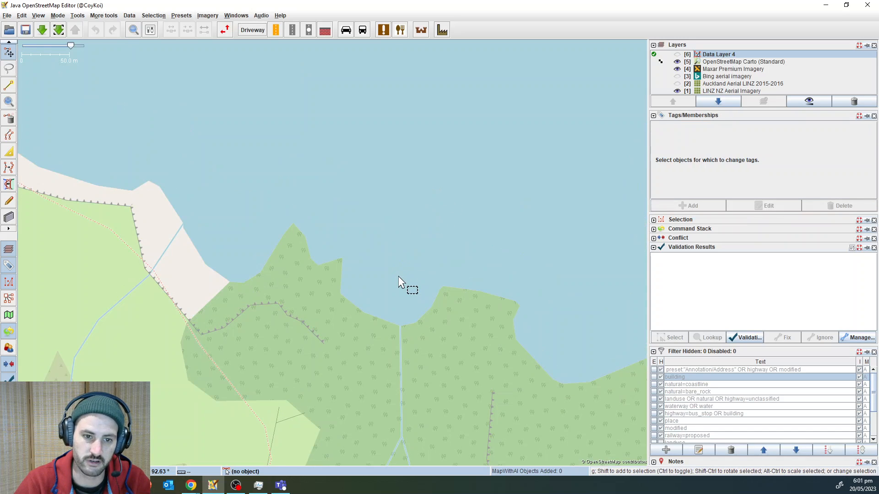
- Follow the rendered coast east to the rocky headland and offshore islet northwest of Anita Bay
left_click_drag(398, 277, 255, 221)
scroll(255, 222, "down", 4)
left_click_drag(310, 231, 207, 235)
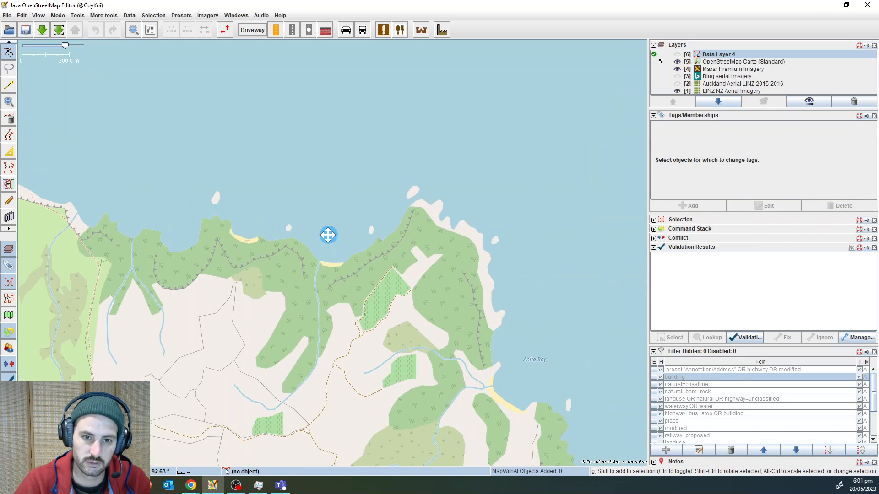
scroll(328, 233, "up", 4)
left_click_drag(336, 194, 334, 256)
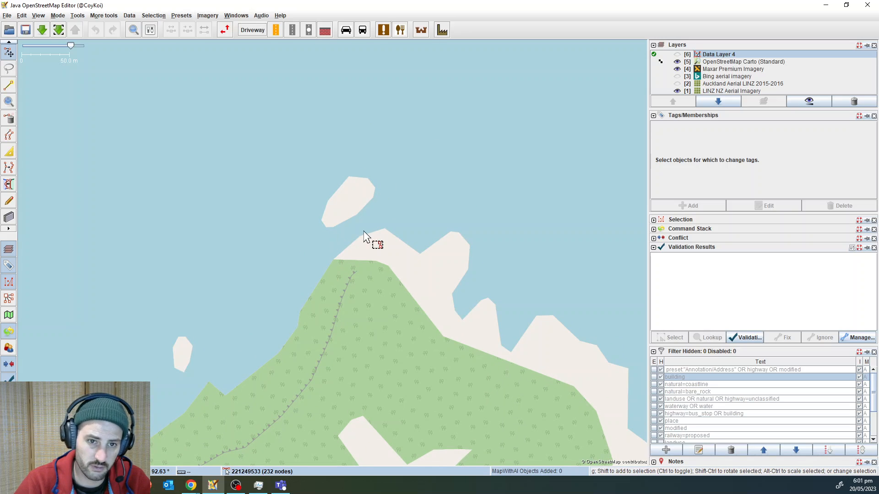
- Check in Data Layer 4 how the bare rock outline meets the headland's islet, and hide the data again
key("alt+6")
left_click_drag(220, 342, 306, 268)
left_click_drag(377, 188, 323, 246)
scroll(366, 170, "up", 2)
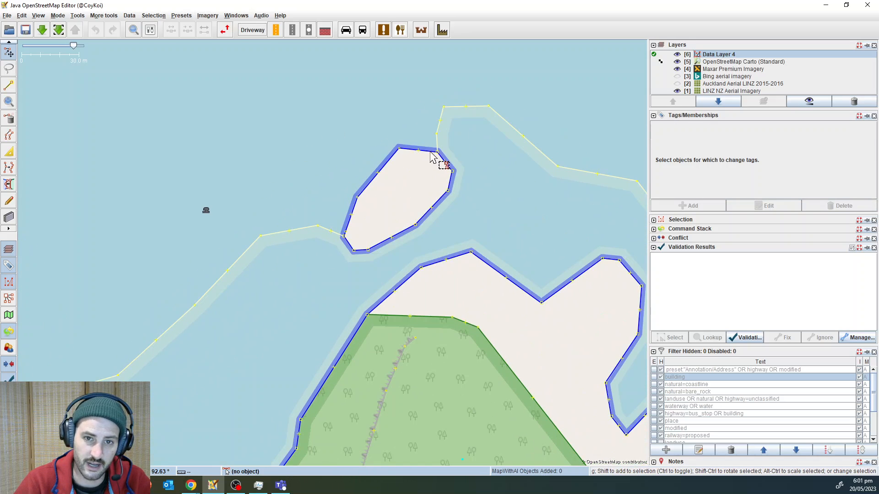
key("alt+shift+s")
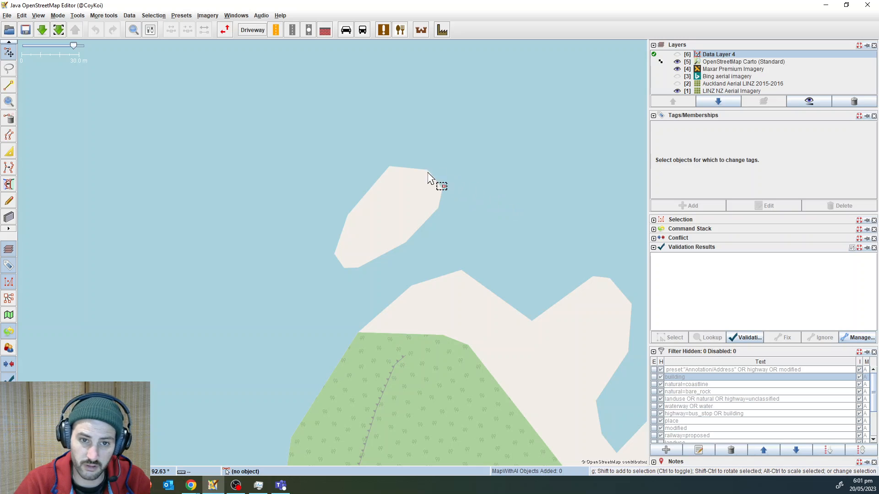
- Compare the rendered headland and islet northwest of Anita Bay with the Maxar Premium imagery
key("alt+5")
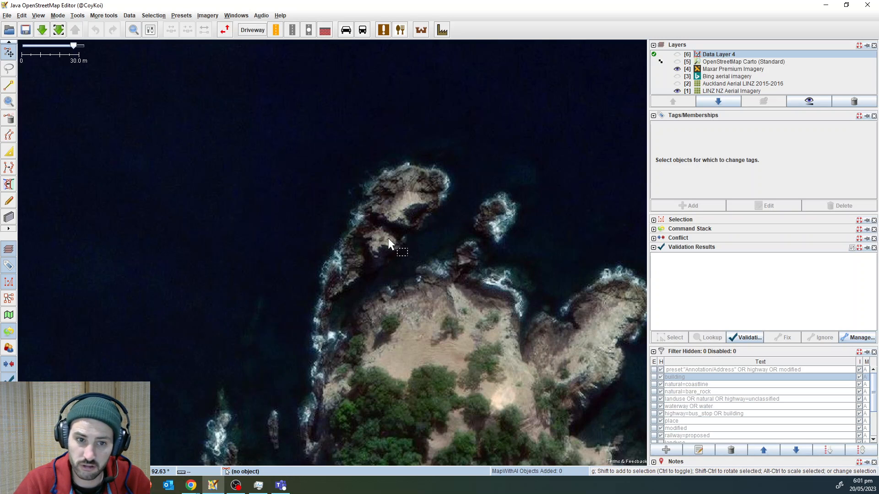
scroll(417, 206, "up", 2)
scroll(414, 209, "down", 2)
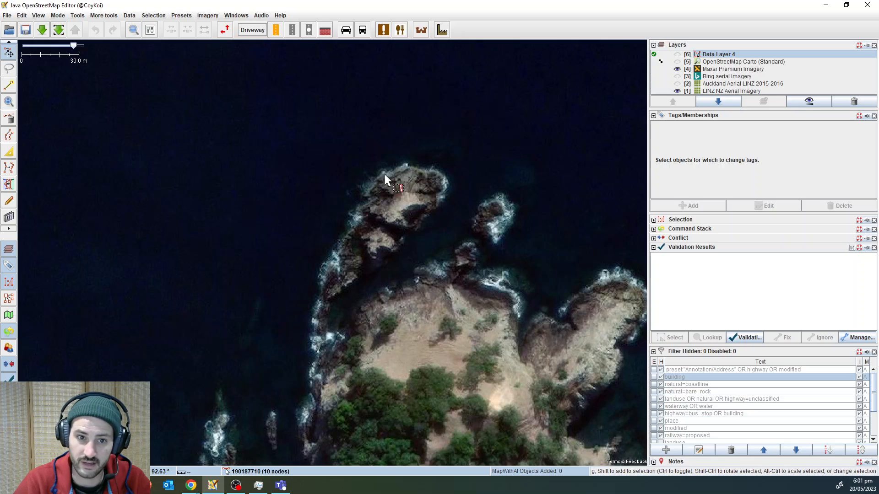
key("alt+5")
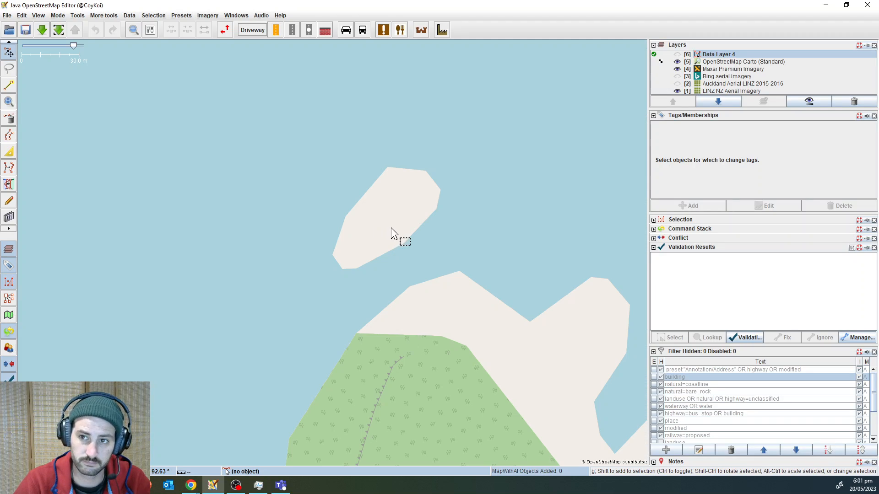
key("alt+5")
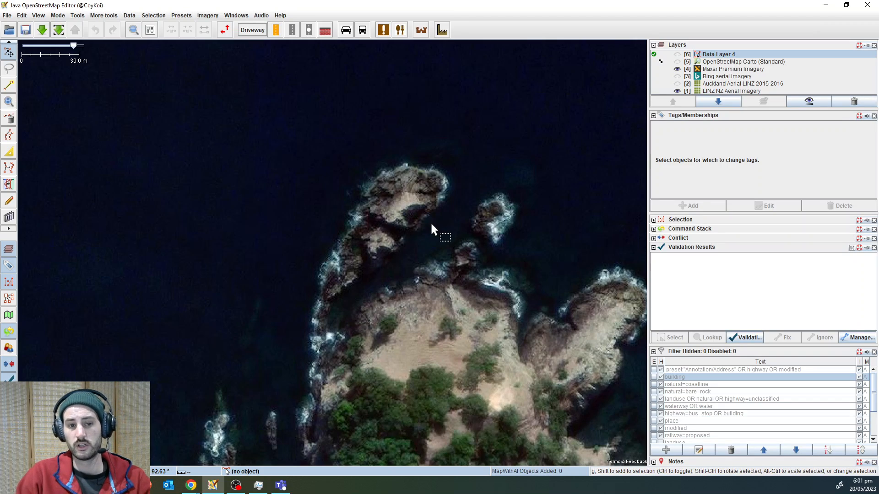
- Hide the Maxar Premium imagery to reveal LINZ NZ Aerial Imagery and follow the coast back west to Hooks Bay
key("alt+4")
scroll(432, 220, "down", 2)
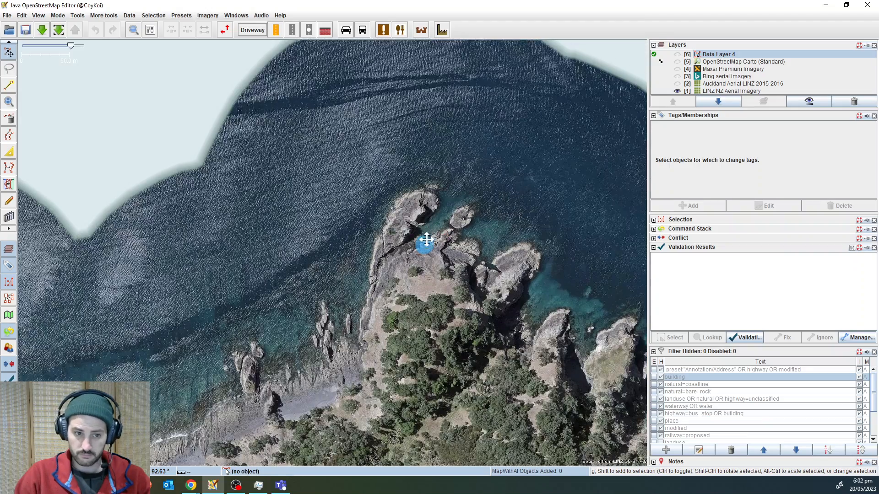
left_click_drag(426, 242, 471, 120)
scroll(471, 120, "down", 2)
left_click_drag(276, 173, 473, 211)
scroll(302, 194, "down", 2)
left_click_drag(203, 191, 499, 330)
- Compare the rendered beach and shoreline of Hooks Bay with the LINZ NZ Aerial Imagery
key("alt+5")
scroll(329, 242, "up", 1)
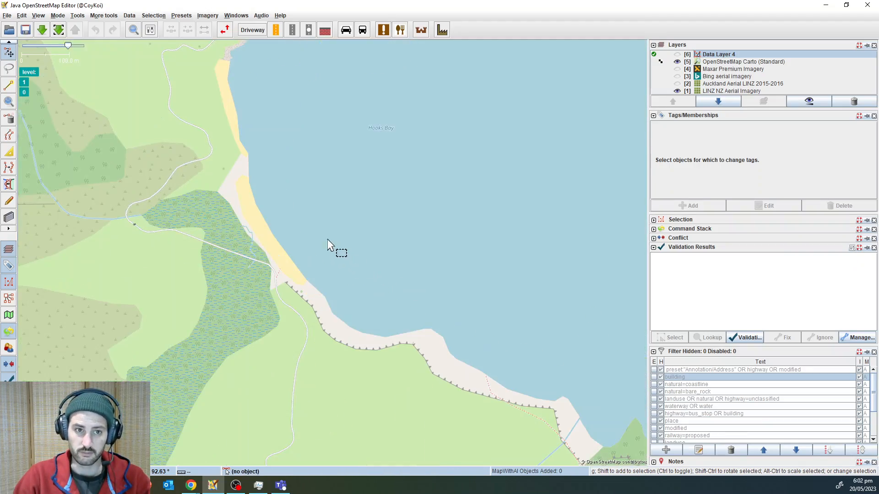
left_click_drag(293, 157, 274, 278)
scroll(206, 171, "down", 3)
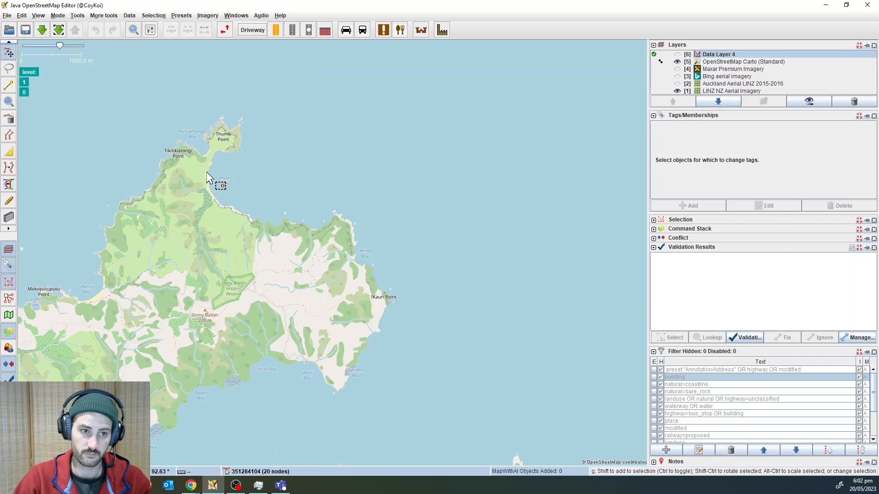
left_click_drag(206, 171, 237, 43)
scroll(319, 237, "up", 4)
key("alt+5")
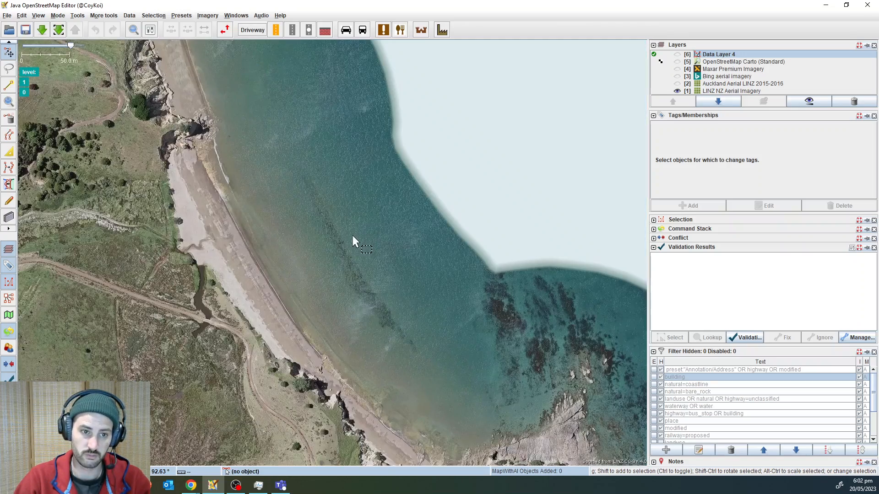
- Show Data Layer 4 over the LINZ imagery and select the bare rock multipolygon off Hooks Bay's southern point
left_click_drag(401, 294, 275, 163)
key("alt+6")
left_click_drag(386, 267, 324, 190)
left_click(377, 156)
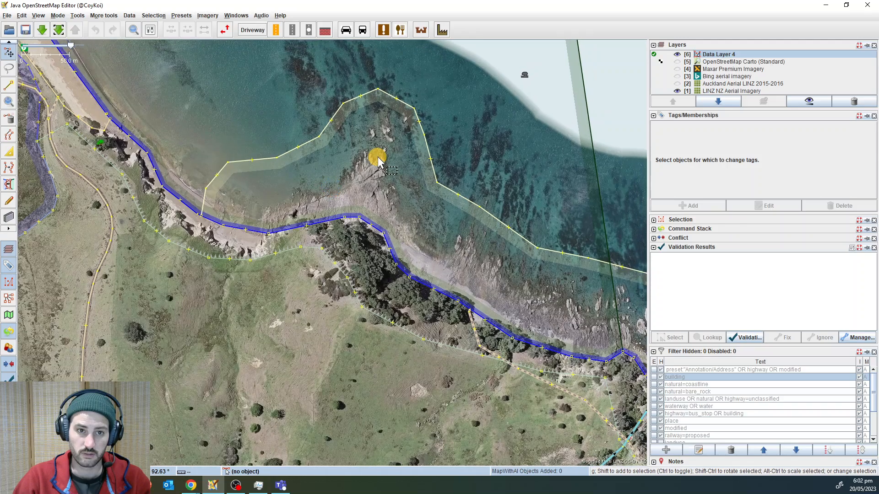
left_click_drag(529, 271, 474, 254)
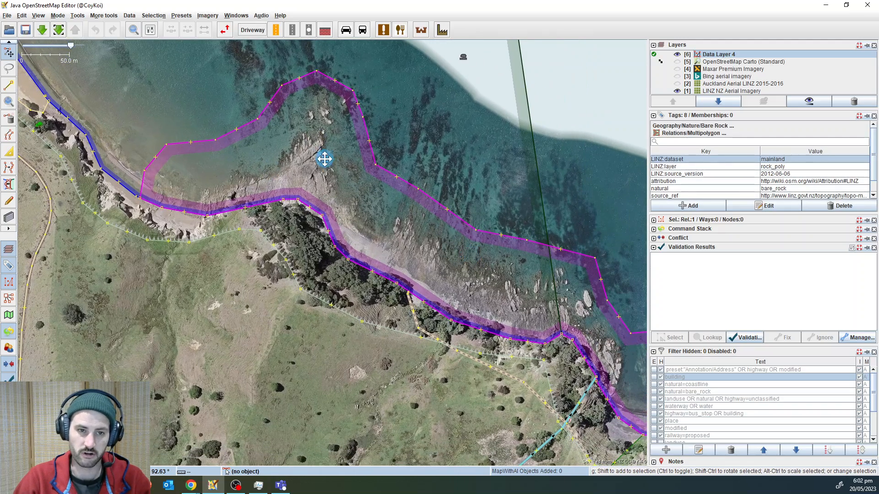
- Examine the bare rock area's extent around the rocky point in close-up and clear the selection
scroll(324, 157, "up", 2)
scroll(323, 213, "up", 1)
left_click_drag(342, 187, 368, 214)
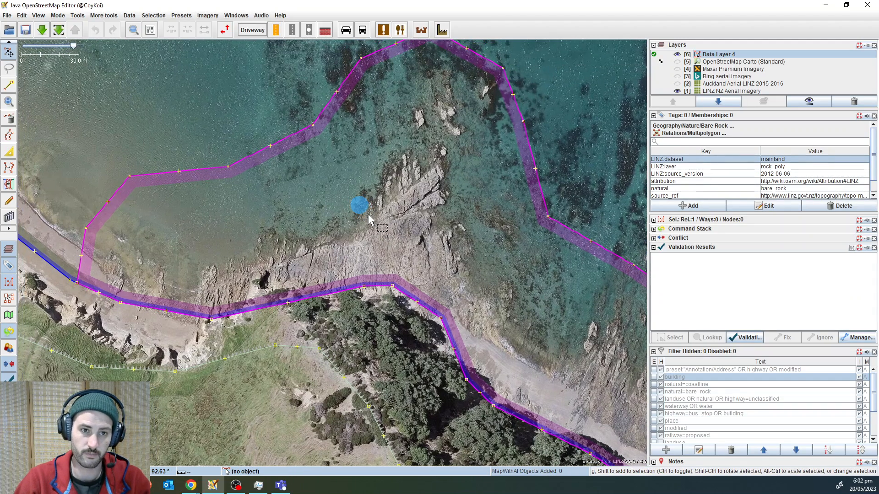
left_click(347, 221)
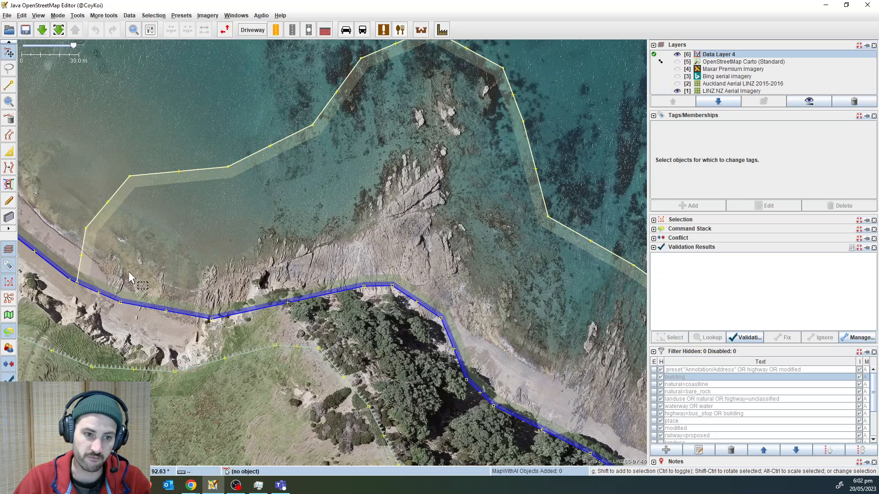
- Select 11 coastline nodes from the beach's southern end, around the rocky point and along the shore to the southeast
left_click_drag(161, 284, 182, 222)
left_click_drag(130, 202, 444, 268)
left_click_drag(340, 263, 272, 220)
left_click_drag(402, 182, 376, 201)
left_click_drag(447, 265, 611, 355)
left_click_drag(609, 300, 399, 241)
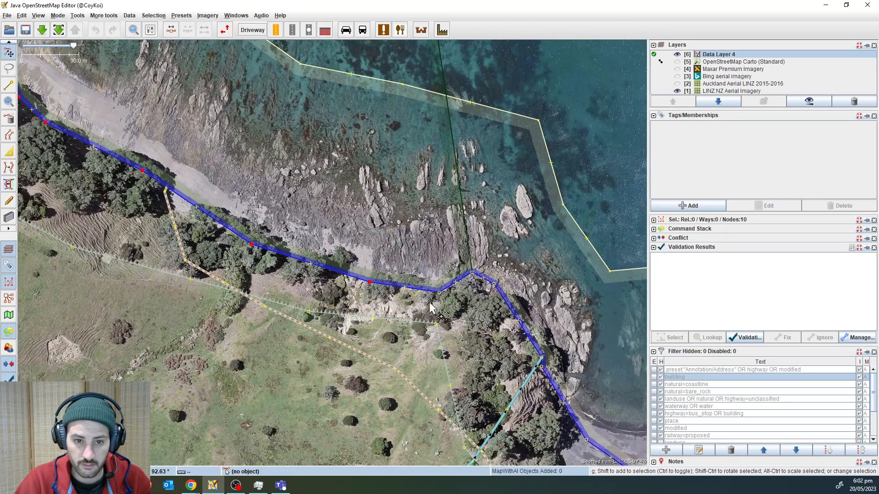
left_click_drag(429, 278, 460, 301)
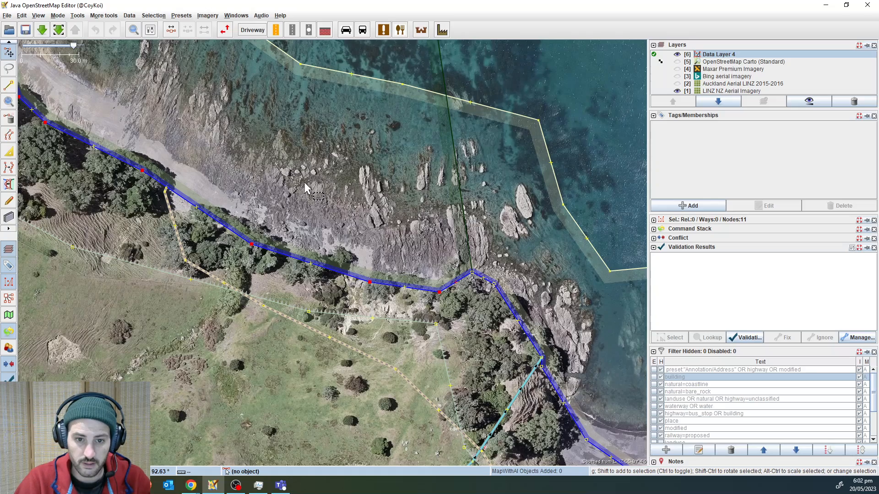
left_click_drag(299, 195, 497, 279)
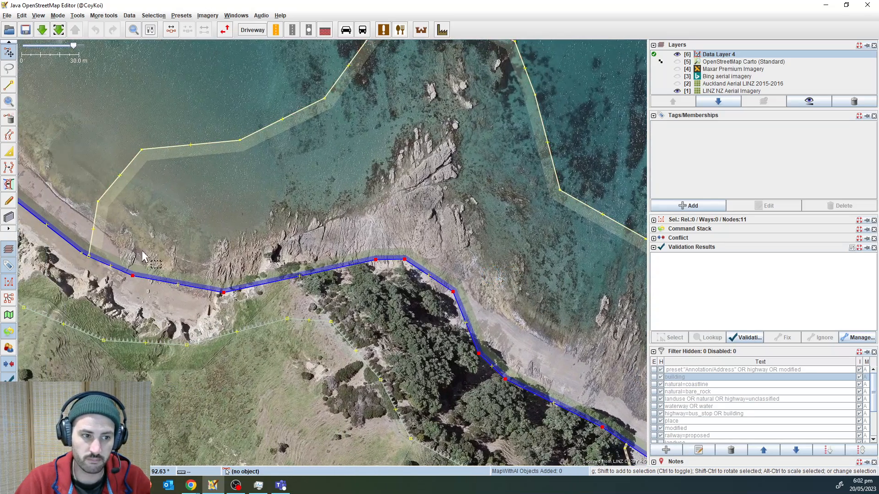
- Examine in close-up where the bare rock outline joins the coastline on the beach beside the first rocks
left_click_drag(148, 246, 315, 279)
scroll(244, 309, "up", 2)
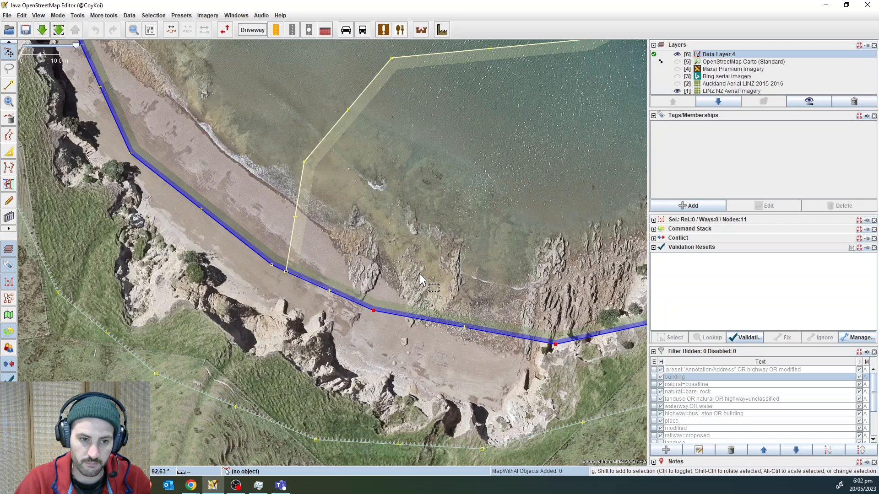
left_click_drag(422, 279, 378, 242)
left_click_drag(379, 281, 314, 311)
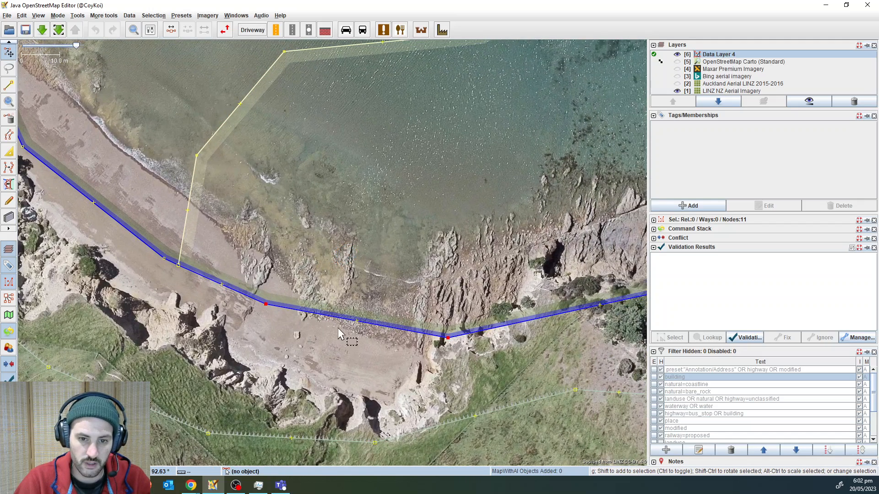
scroll(188, 279, "up", 2)
left_click_drag(188, 280, 223, 289)
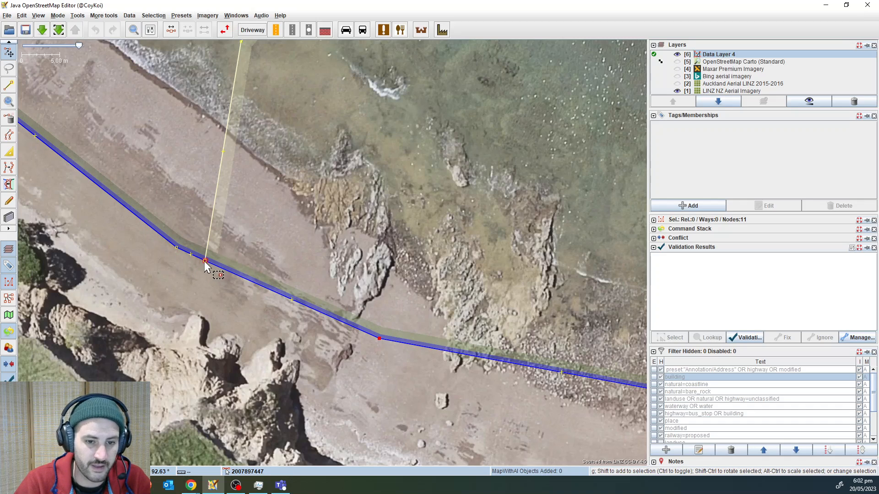
left_click_drag(235, 256, 236, 274)
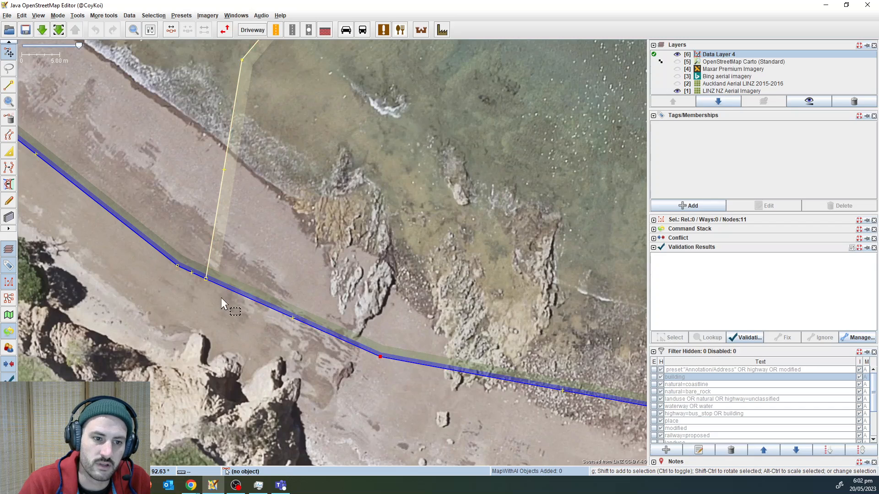
left_click_drag(364, 367, 327, 344)
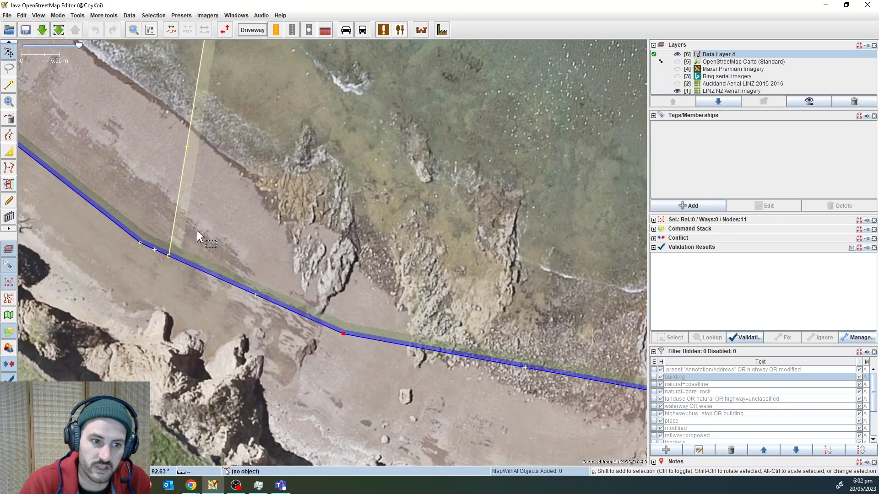
left_click_drag(230, 241, 304, 238)
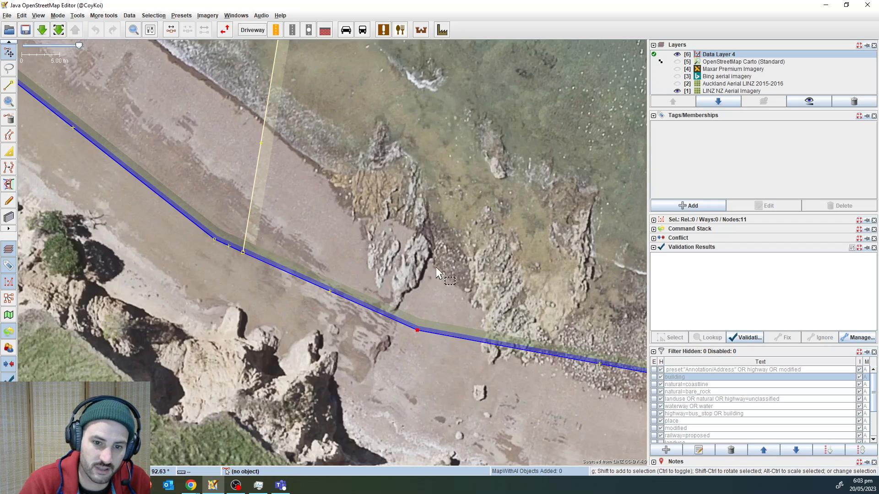
scroll(437, 272, "down", 6)
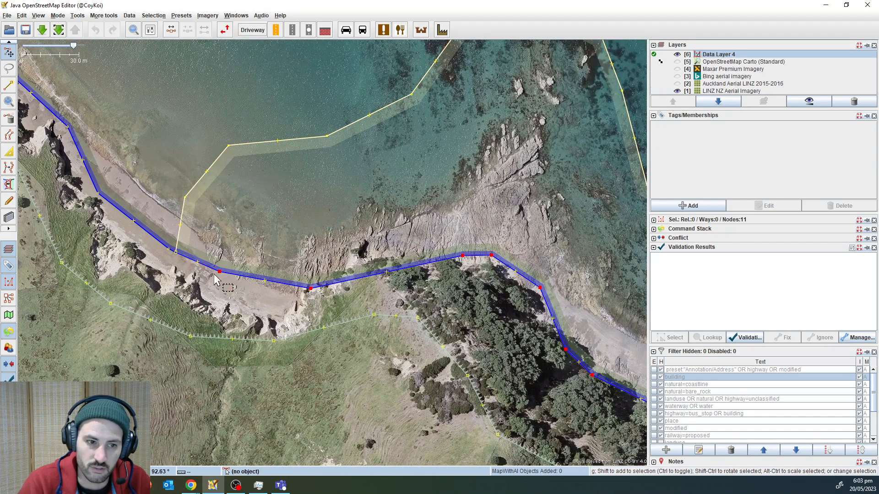
- Try to unglue the 11 selected coastline nodes from the bare rock outline without selecting the coastline way
left_click_drag(362, 226, 302, 208)
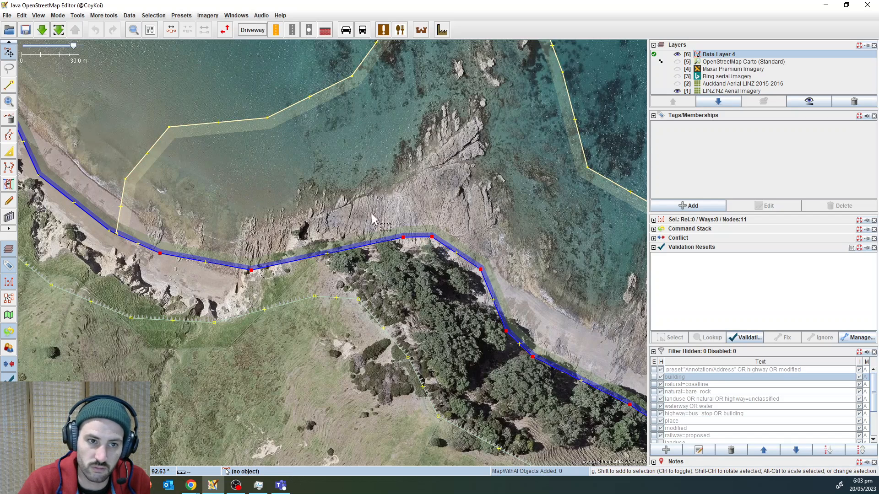
left_click_drag(482, 223, 323, 143)
scroll(442, 265, "down", 2)
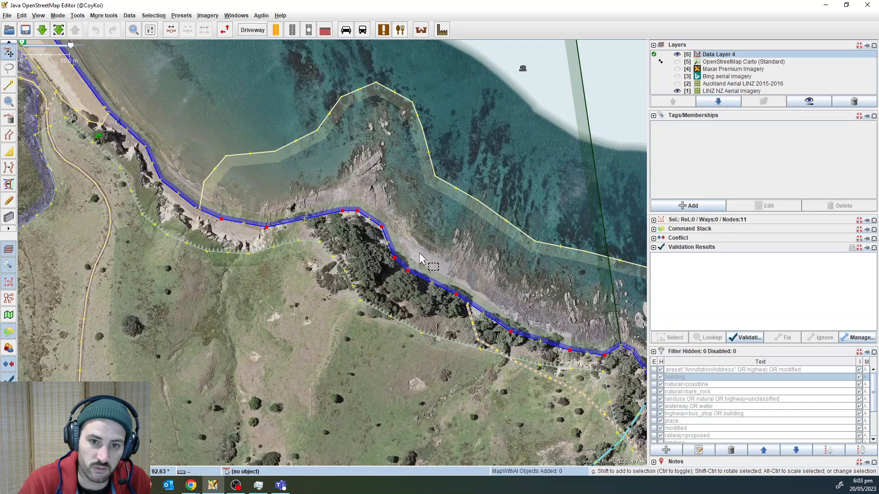
mouse_move(400, 208)
left_mouse_down()
mouse_move(387, 218)
mouse_move(327, 218)
left_mouse_up()
left_click(76, 16)
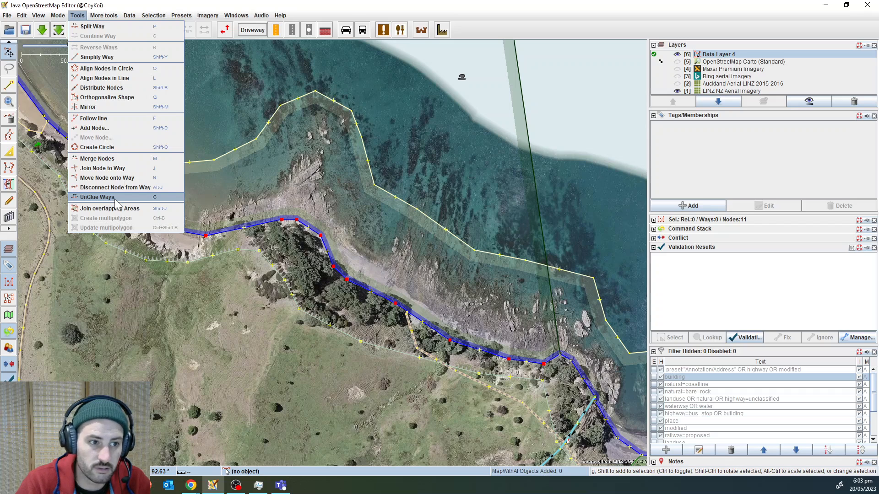
left_click(98, 197)
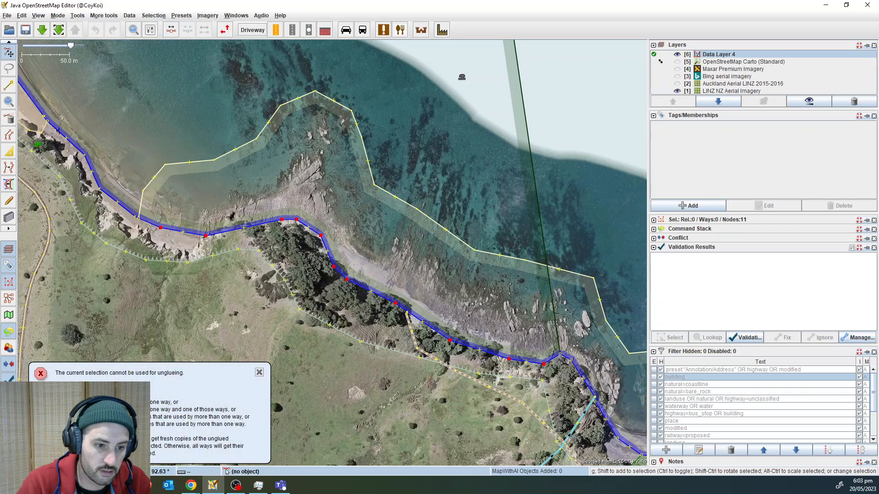
left_click(258, 374)
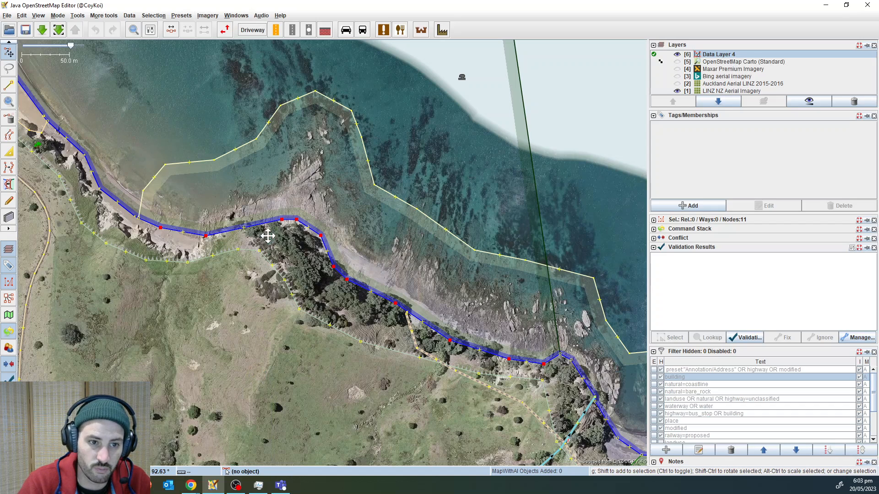
- Add the coastline way to the selected nodes, unglue it from the bare rock outline, and clear the selection
left_click_drag(267, 232, 344, 283)
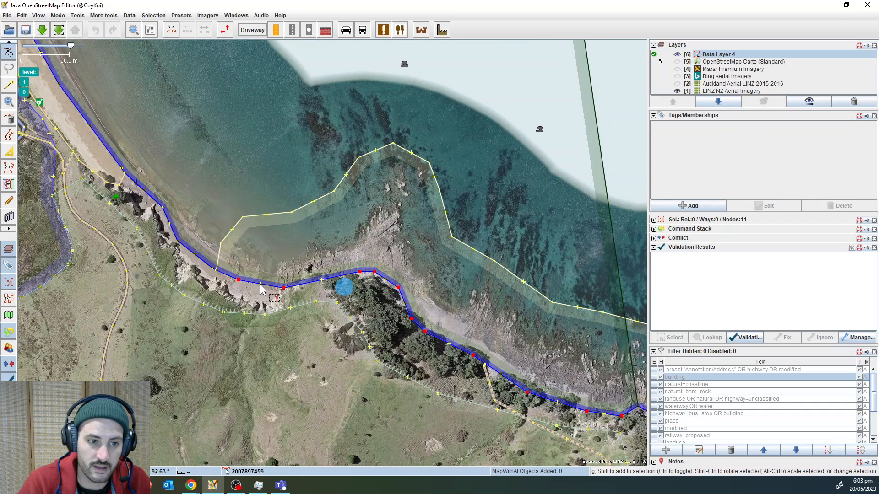
left_click(205, 267)
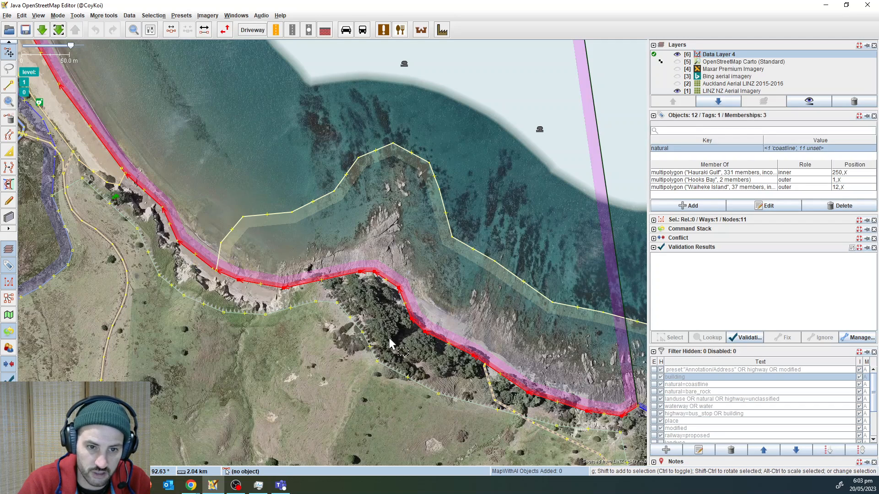
key("Delete")
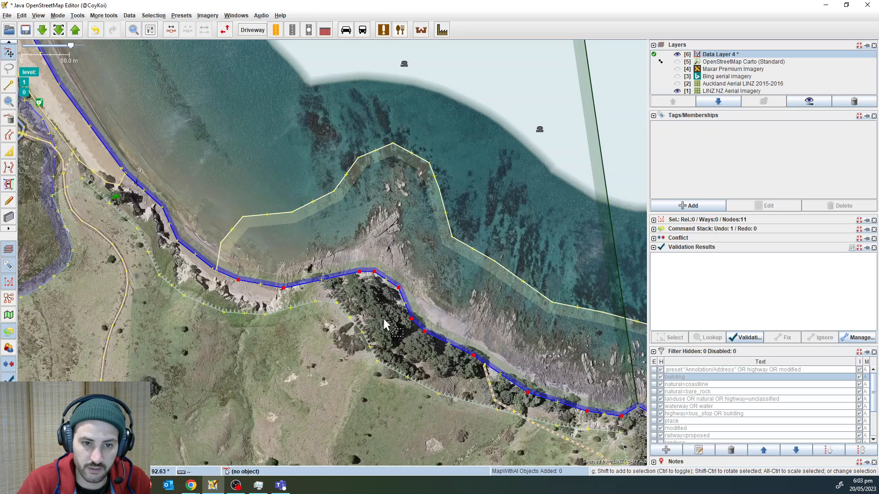
scroll(245, 288, "up", 2)
left_click(285, 206)
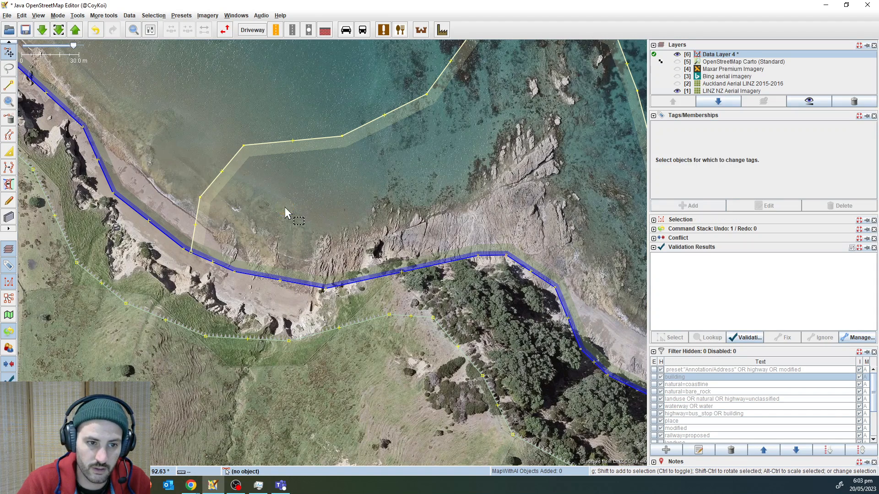
- Move the coastline node on the beach beside the first rocks slightly inland, away from the bare rock outline
scroll(298, 271, "up", 2)
scroll(330, 275, "up", 1)
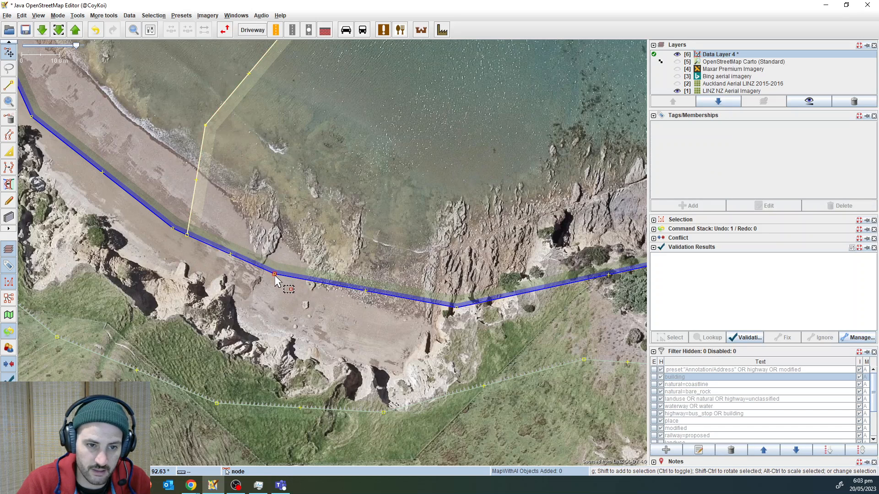
scroll(275, 279, "up", 2)
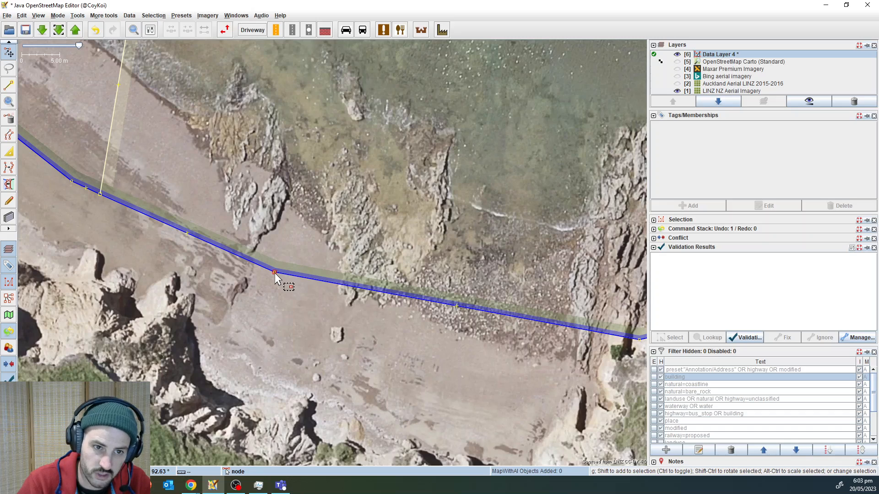
left_click(274, 273)
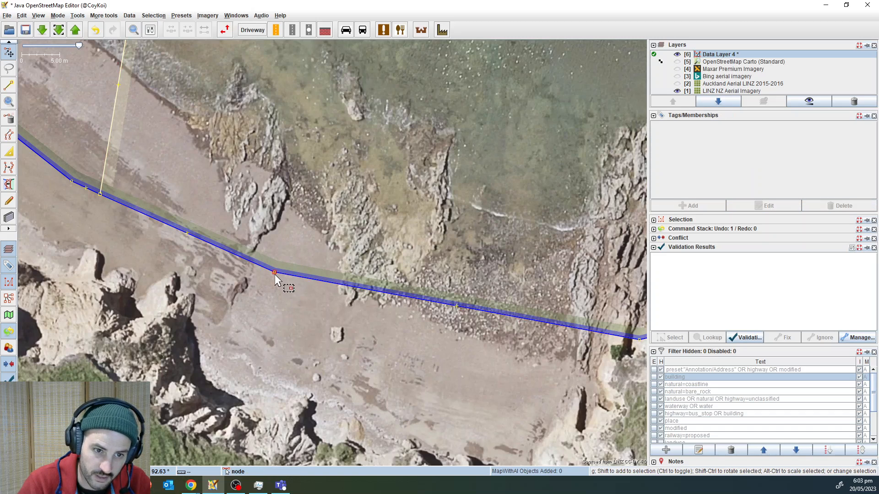
left_click_drag(275, 273, 271, 297)
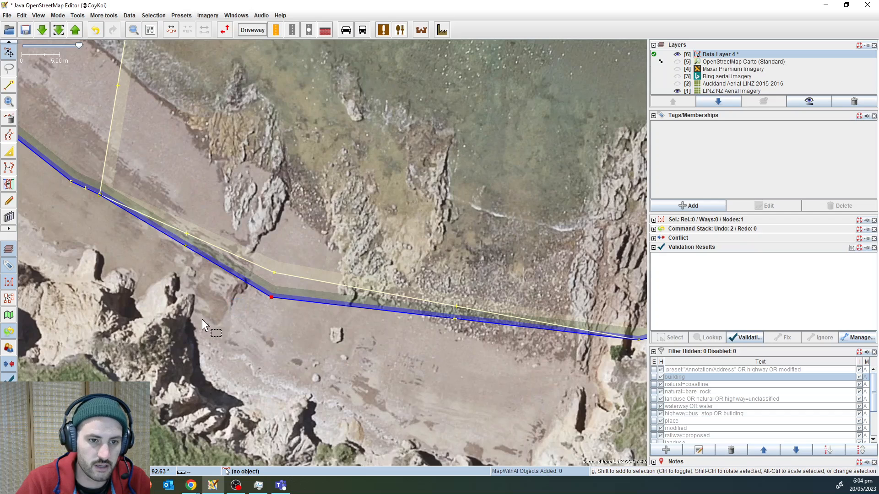
scroll(253, 332, "down", 2)
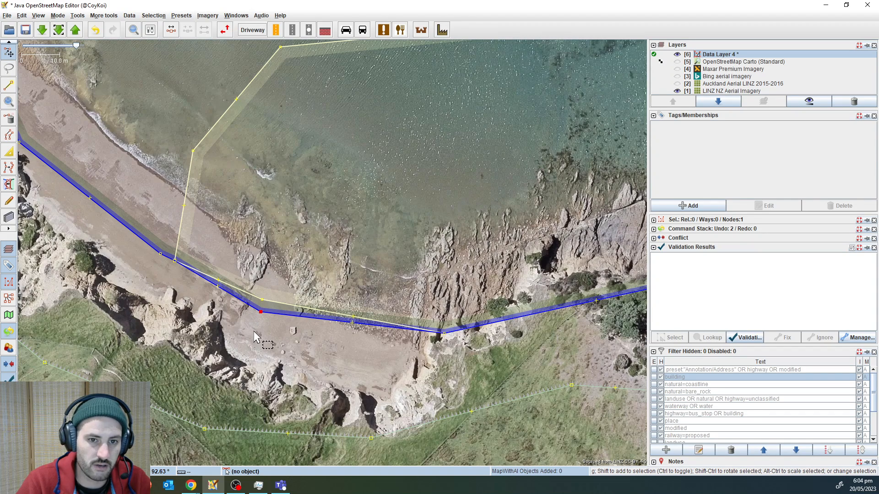
- Select the natural=coastline way and switch to Improve Way Accuracy mode
left_click(132, 238)
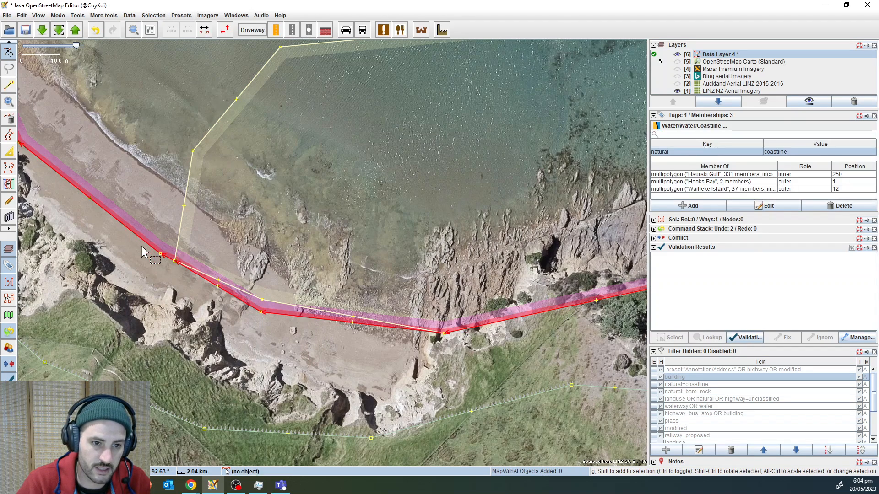
left_click(58, 16)
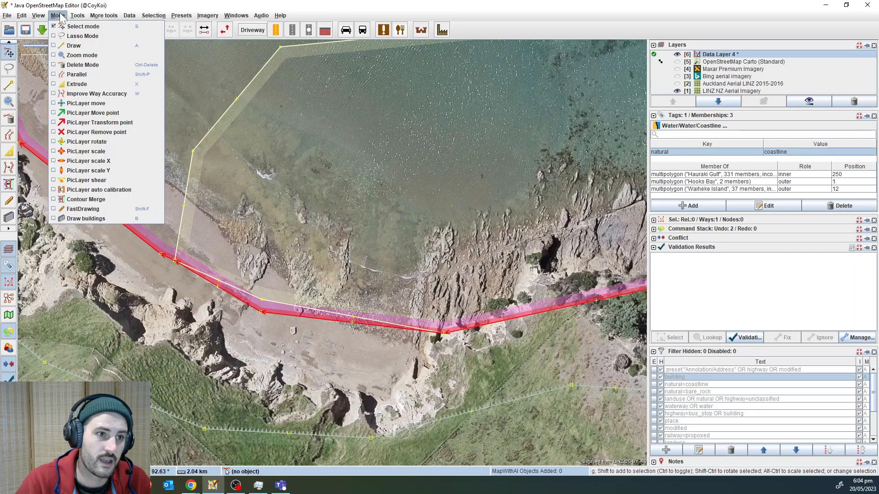
mouse_move(21, 16)
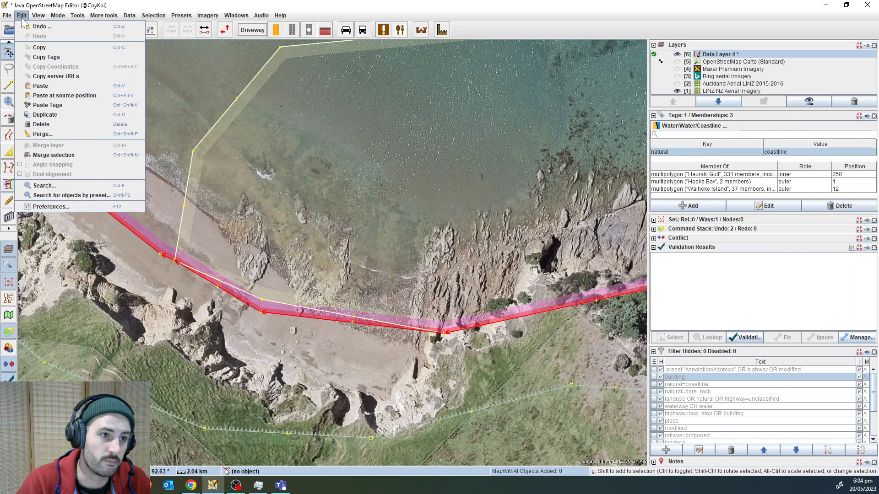
mouse_move(65, 19)
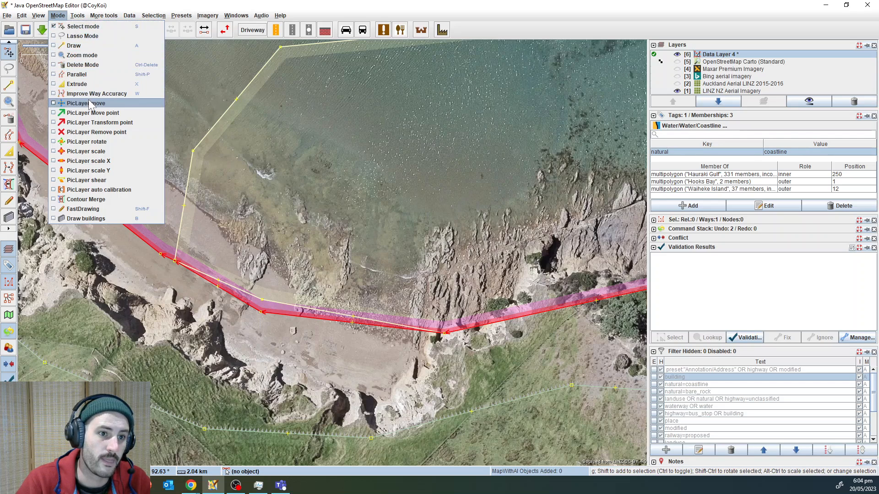
left_click(142, 94)
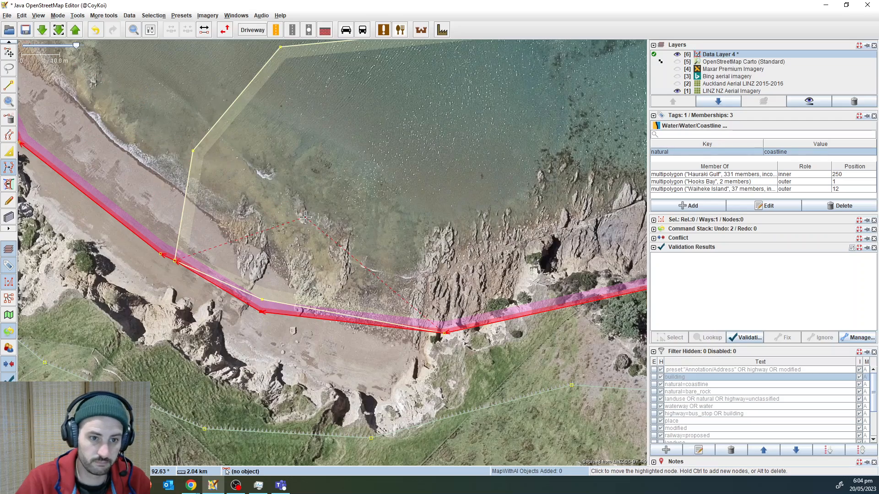
- Move the coastline node at the cliff base, at the beach's eastern end, seaward onto the rock ridges
left_click_drag(267, 240, 310, 231)
scroll(355, 239, "down", 3)
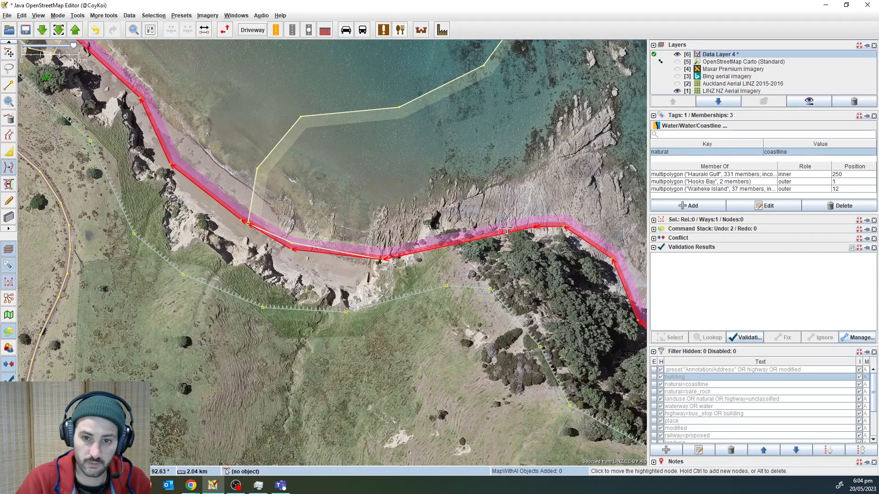
left_click_drag(519, 193, 340, 157)
scroll(338, 157, "down", 2)
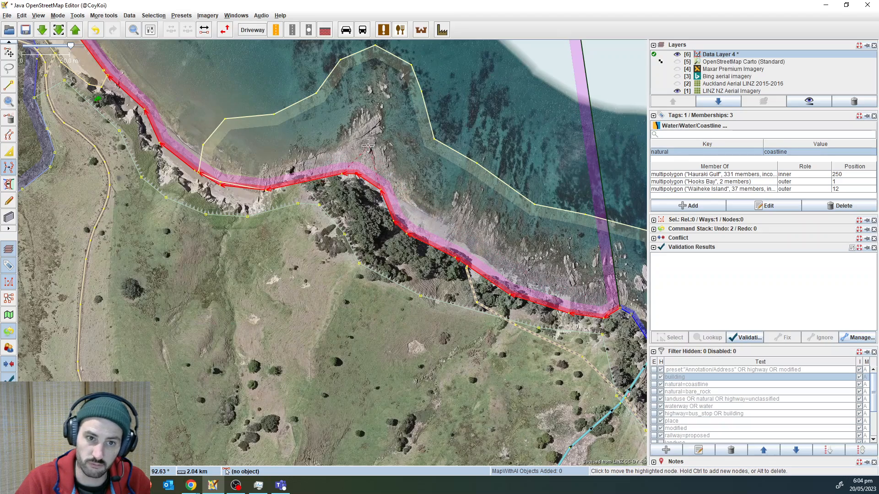
left_click_drag(251, 167, 293, 198)
scroll(259, 198, "up", 2)
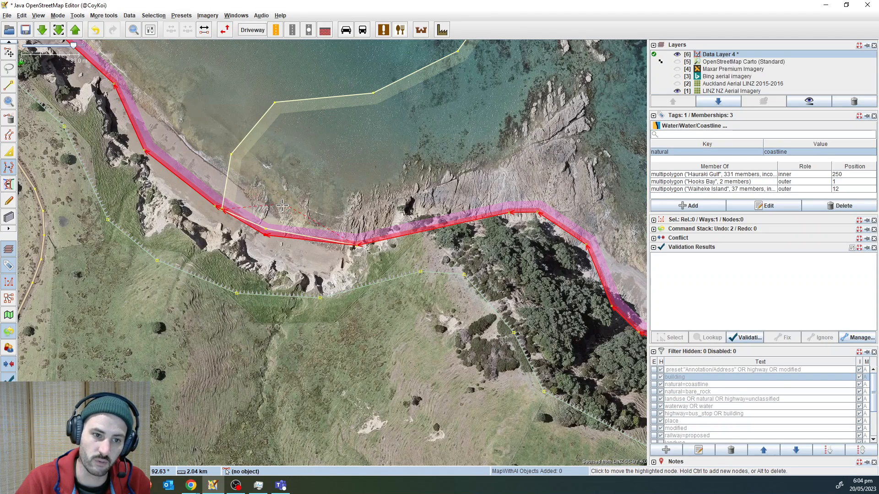
scroll(265, 202, "up", 2)
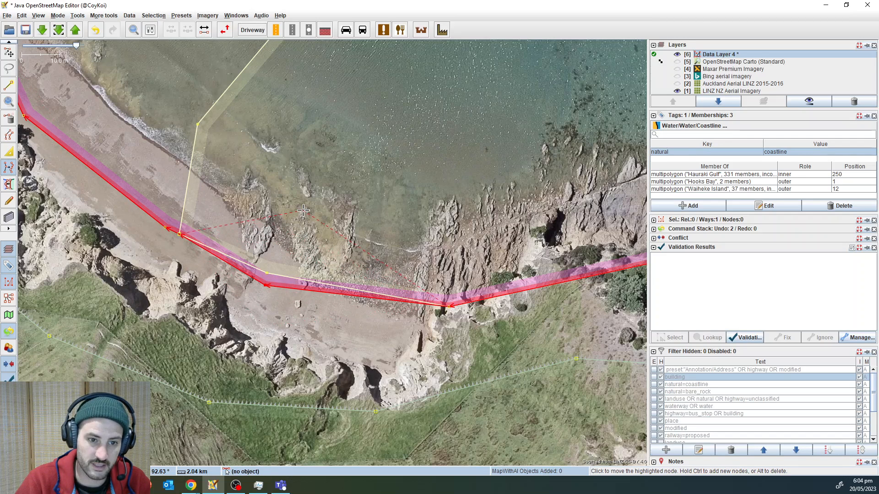
left_click_drag(454, 244, 348, 225)
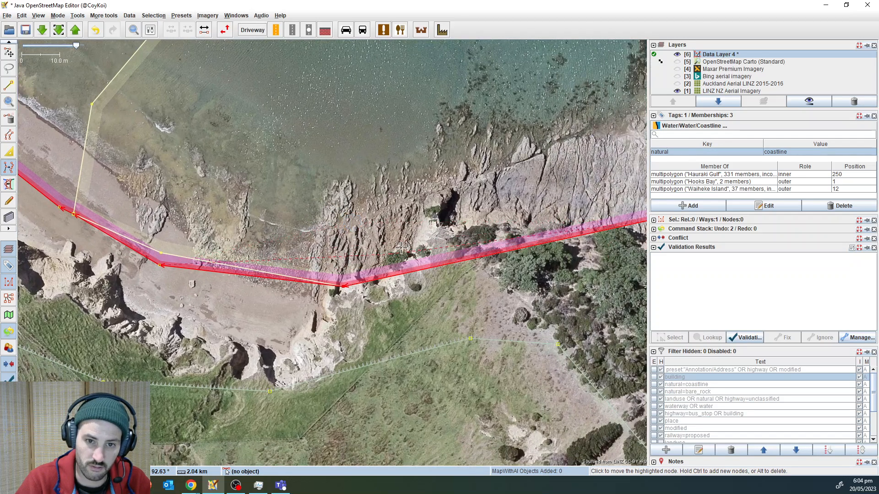
left_click(342, 197)
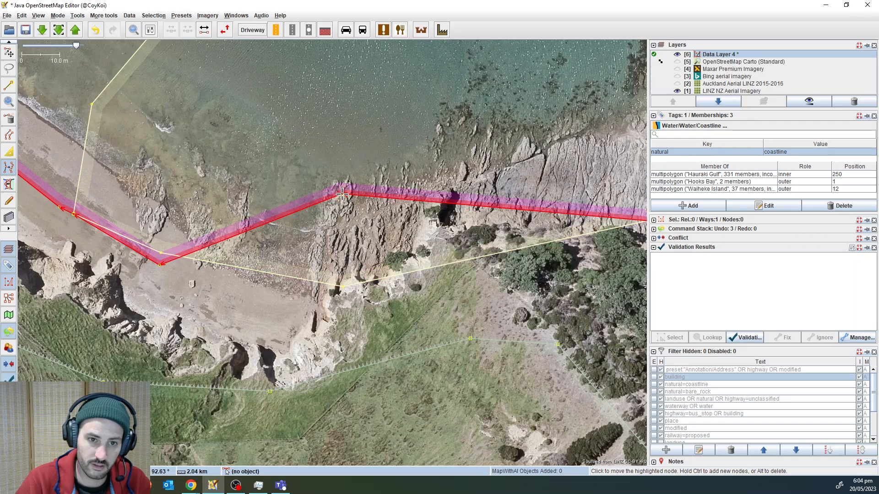
left_click(350, 215)
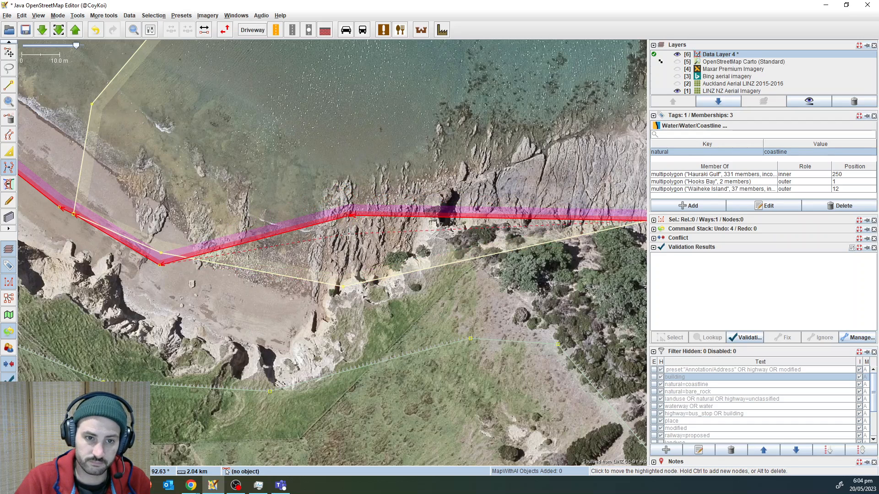
left_click(348, 223)
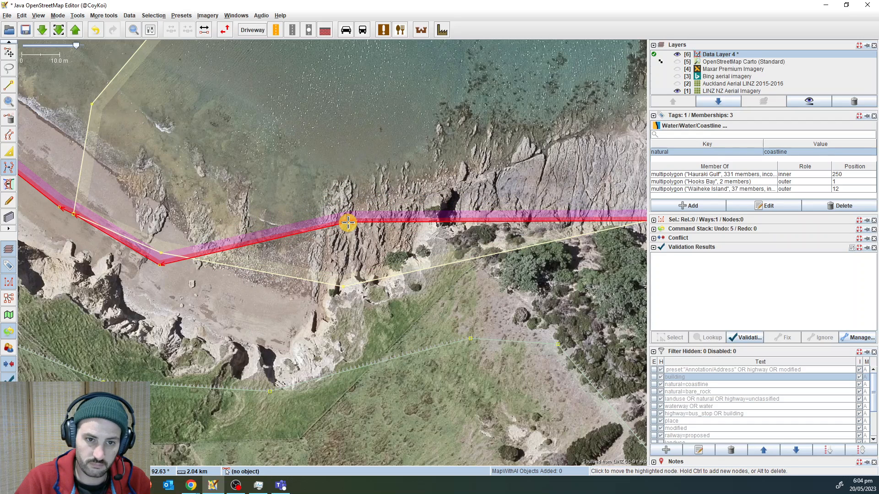
- Shift the beach coastline node seaward among the first rocks and fine-tune the neighbouring node on the rock ridges
left_click(169, 234)
left_click(236, 248)
left_click(198, 237)
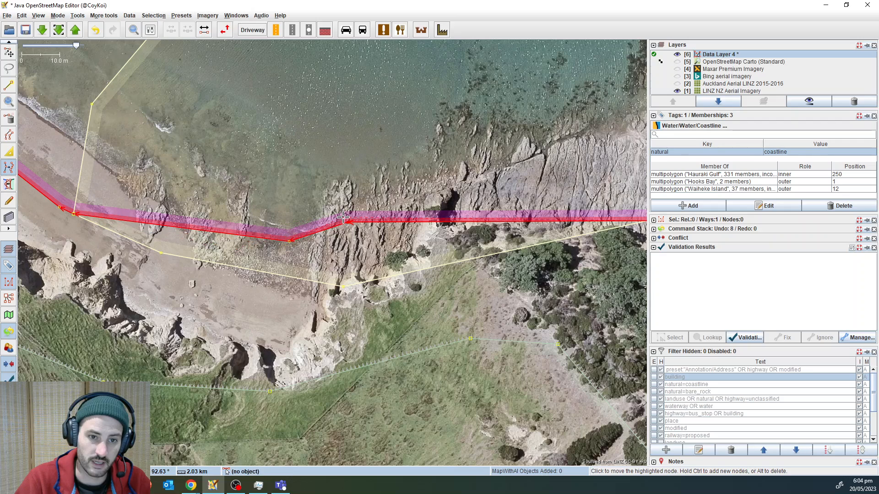
left_click(196, 239)
left_click(343, 211)
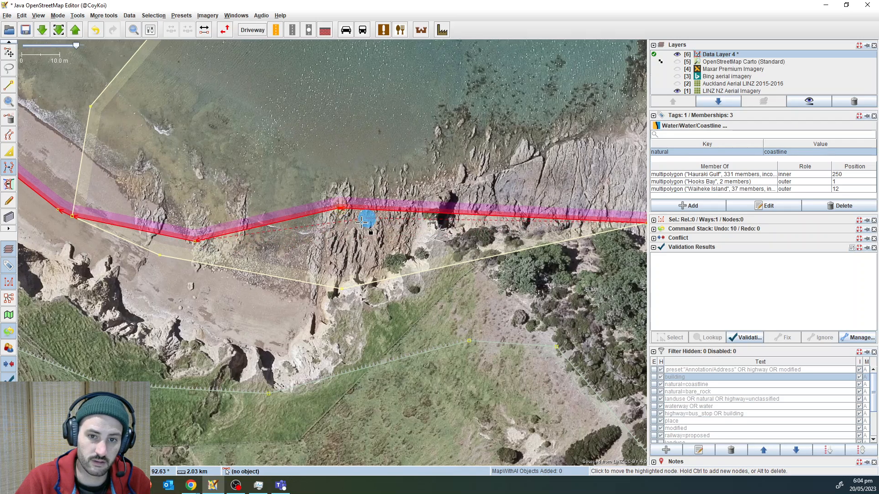
- Move the coastline node at the tree line to the rock's seaward edge and add eight nodes tracing the rocks west of it
left_click_drag(367, 220, 177, 251)
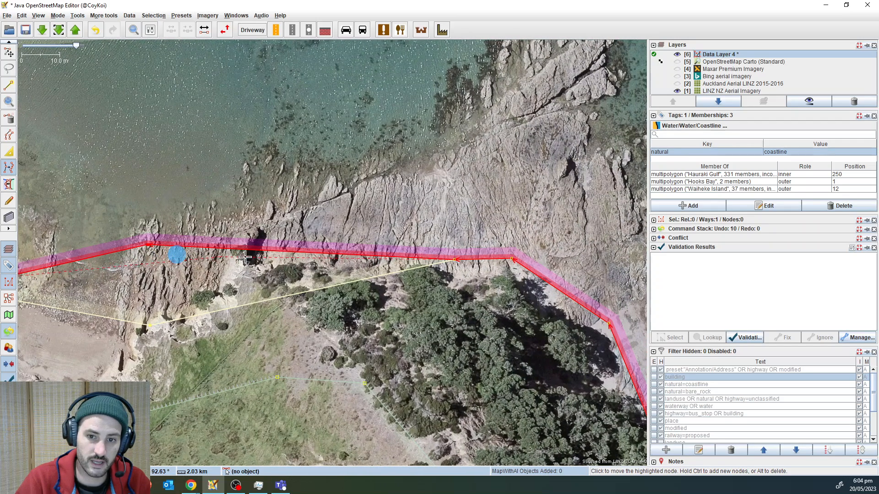
left_click(420, 178)
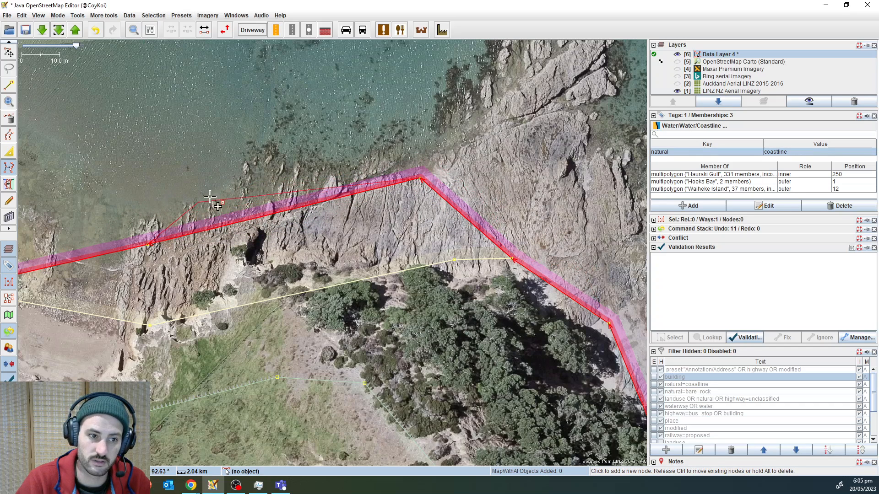
left_click(181, 224, "ctrl")
left_click(249, 209, "ctrl")
left_click(247, 183, "ctrl")
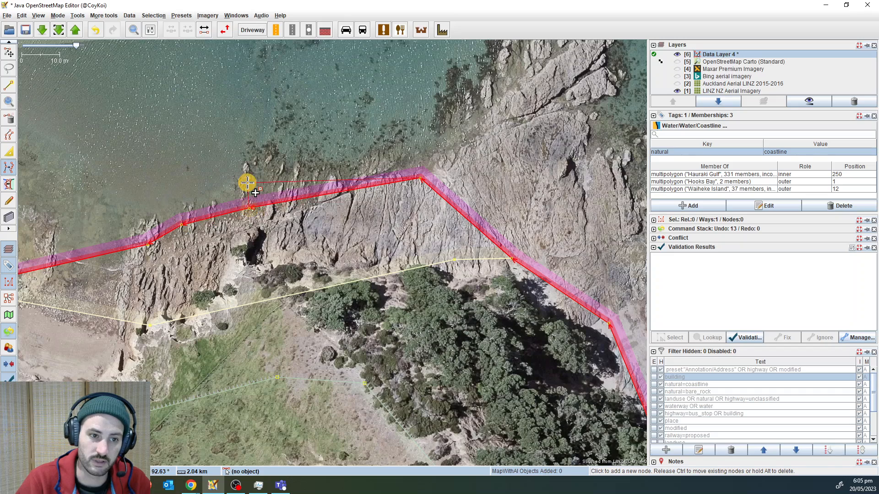
left_click(269, 161, "ctrl")
left_click(292, 155, "ctrl")
left_click(305, 188, "ctrl")
left_click(318, 220, "ctrl")
left_click(348, 221, "ctrl")
- Add five coastline nodes running north around the partly submerged rocks just west of the rocky point
left_click(363, 207, "ctrl")
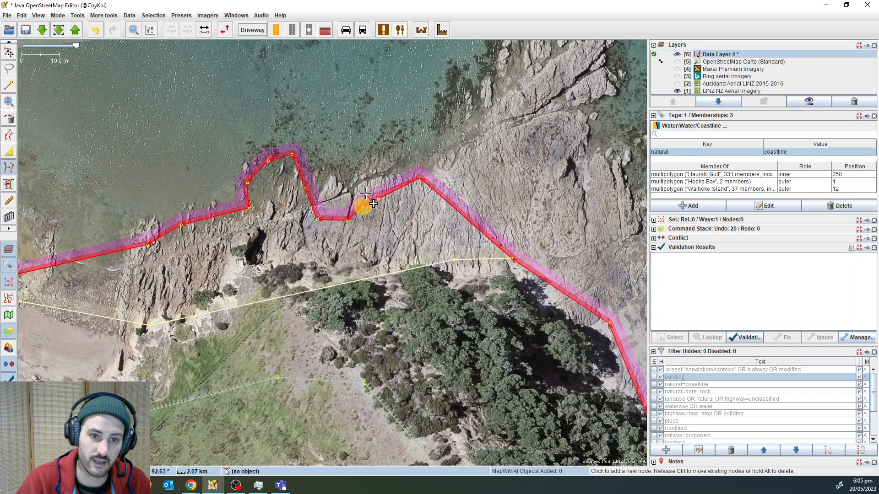
left_click(363, 183, "ctrl")
left_click(362, 161, "ctrl")
left_click(370, 138, "ctrl")
left_click(389, 125, "ctrl")
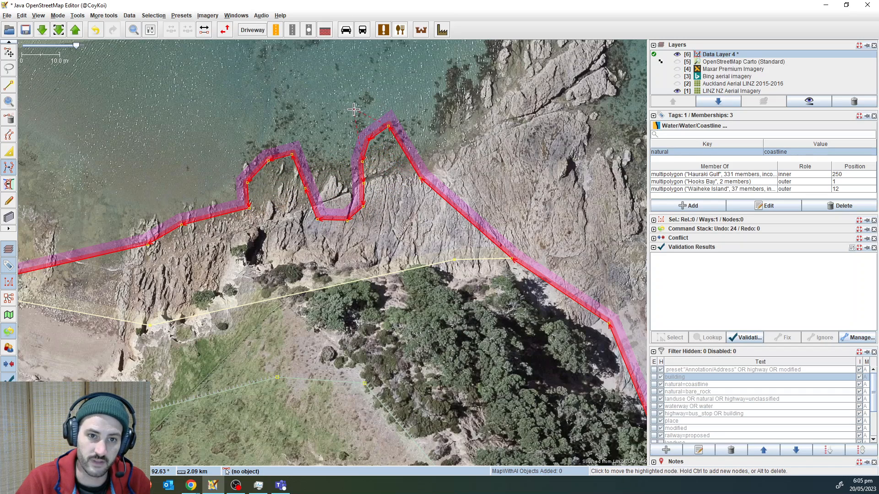
- Delete the five coastline nodes just added around the partly submerged rocks west of the point
left_click(383, 127, "alt")
left_click(365, 138, "alt")
left_click(346, 167, "alt")
left_click(352, 188, "alt")
left_click(345, 202, "alt")
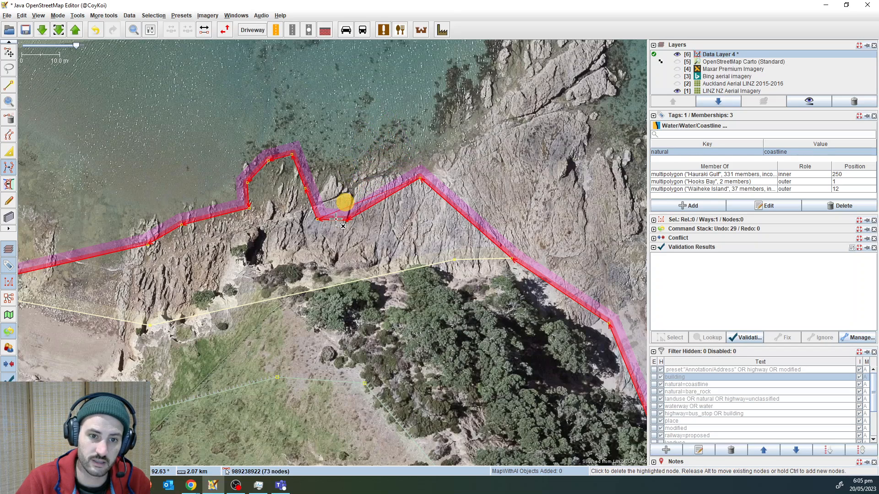
- Delete the seven coastline nodes tracing the small rocky notch west of the point
left_click(335, 219, "alt")
left_click(321, 216, "alt")
left_click(290, 170, "alt")
left_click(269, 164, "alt")
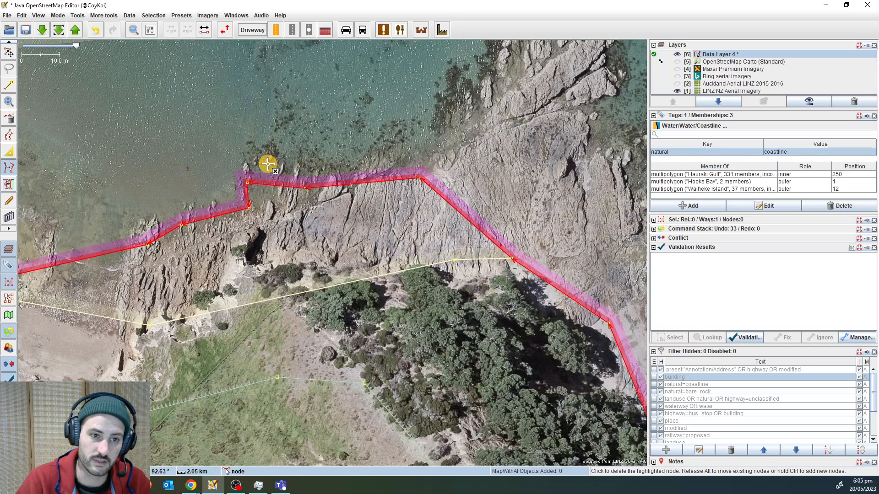
left_click(294, 186, "alt")
left_click(250, 187, "alt")
left_click(239, 174, "alt")
left_click(249, 208, "alt")
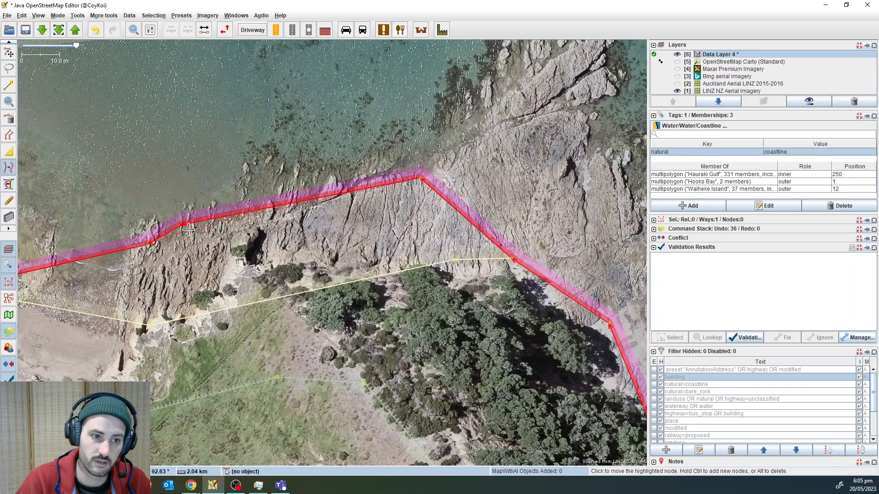
- Move the coastline off the node shared with the tree-line outline and out to the rocky point's eastern edge
left_click_drag(292, 171, 246, 174)
scroll(245, 173, "down", 2)
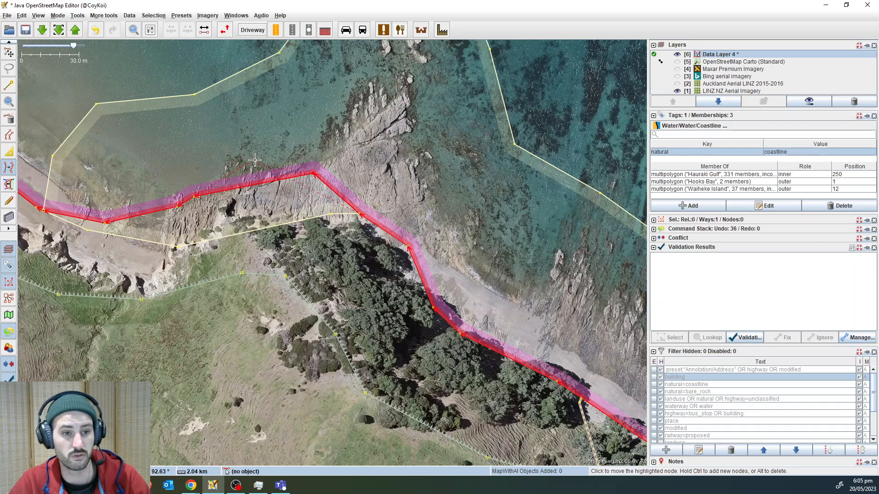
left_click_drag(259, 158, 301, 146)
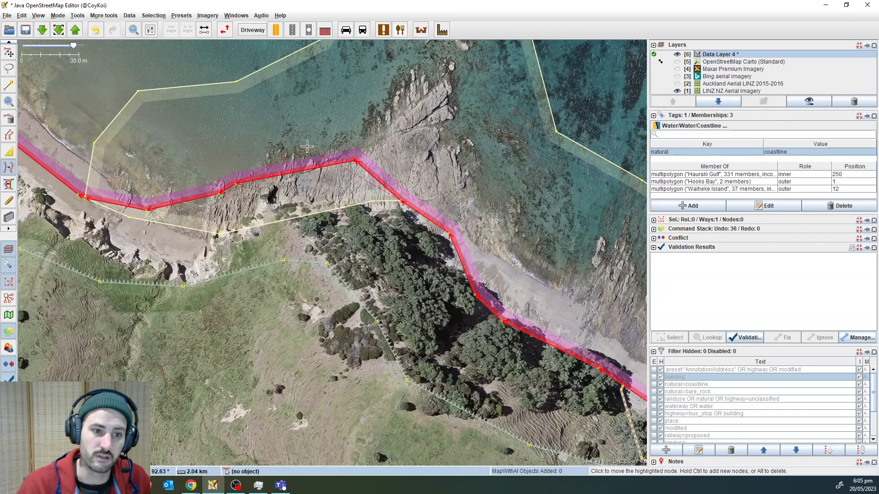
left_click_drag(271, 150, 318, 191)
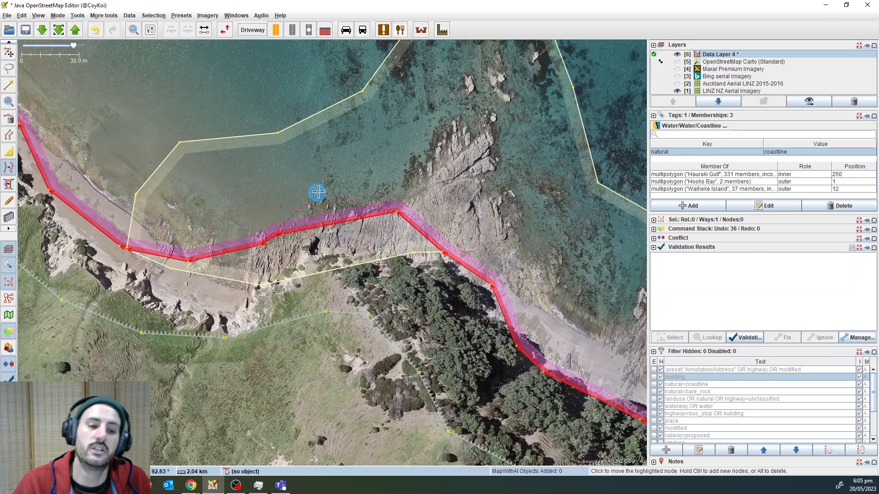
scroll(304, 215, "up", 1)
left_click_drag(389, 198, 312, 188)
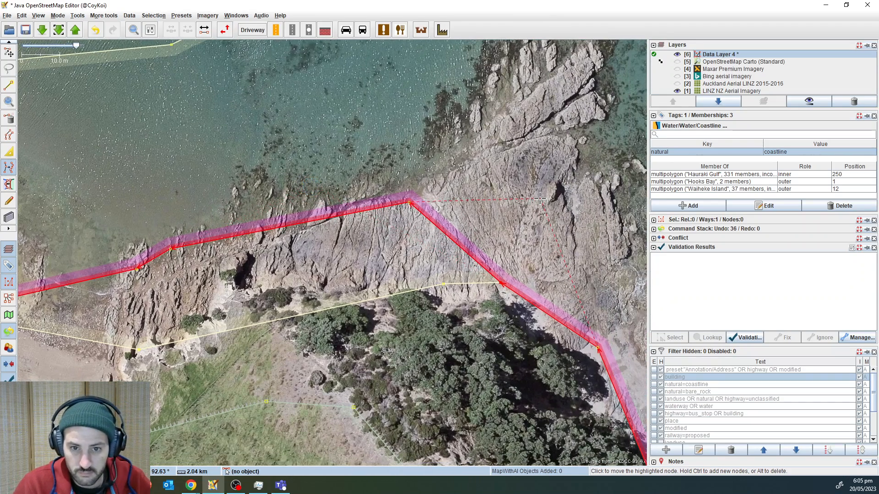
left_click_drag(522, 211, 471, 213)
left_click(483, 230)
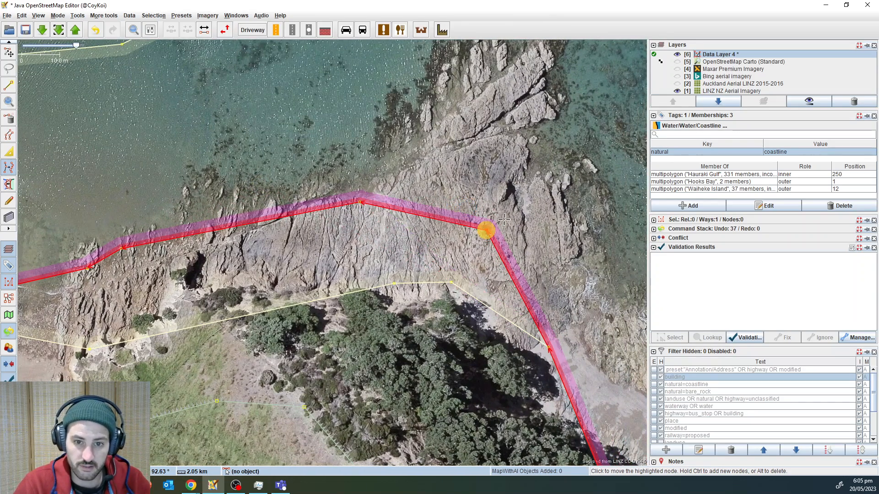
left_click(558, 188)
- Add five coastline nodes tracing the rocky point's northeastern edge, its tip and its western side
left_click_drag(548, 152, 403, 251)
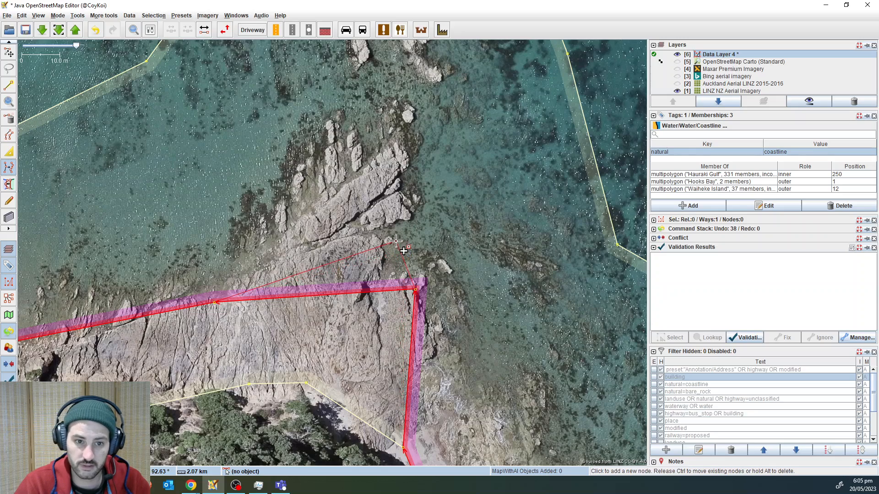
left_click(387, 233)
left_click(357, 185)
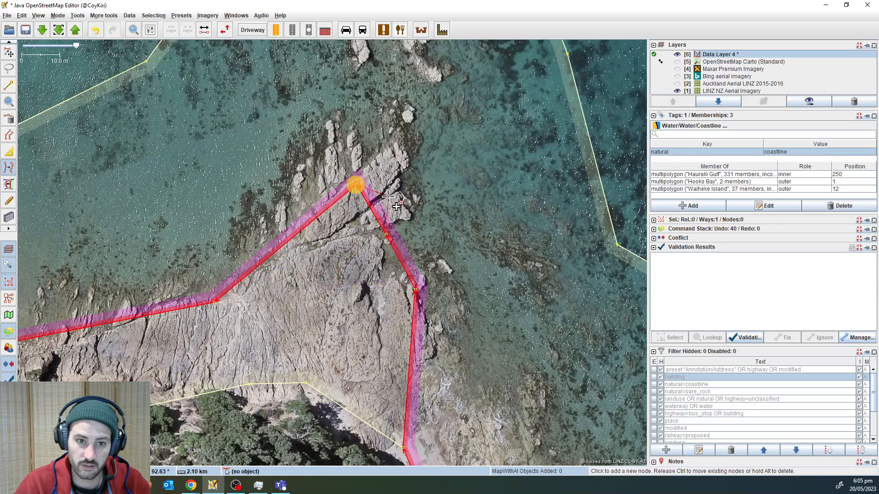
left_click(405, 199)
left_click(399, 140)
left_click(289, 236)
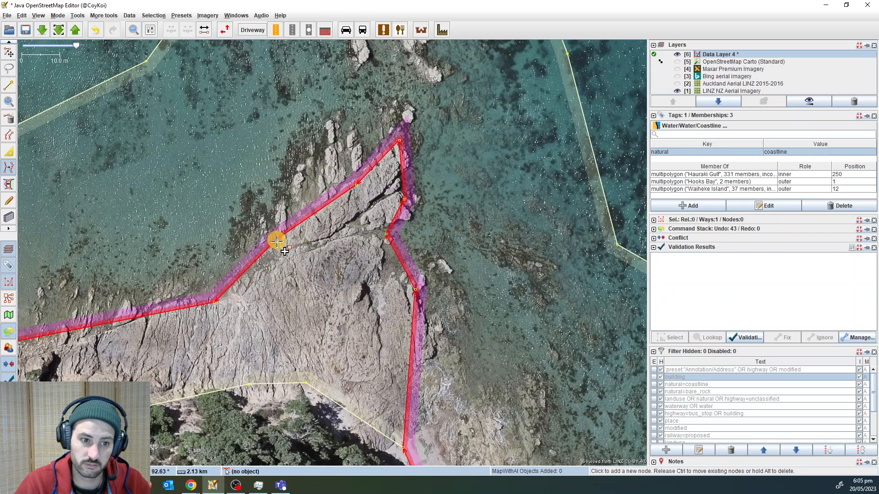
- Examine the retraced coastline around the rocky point on the LINZ imagery
scroll(398, 235, "down", 2)
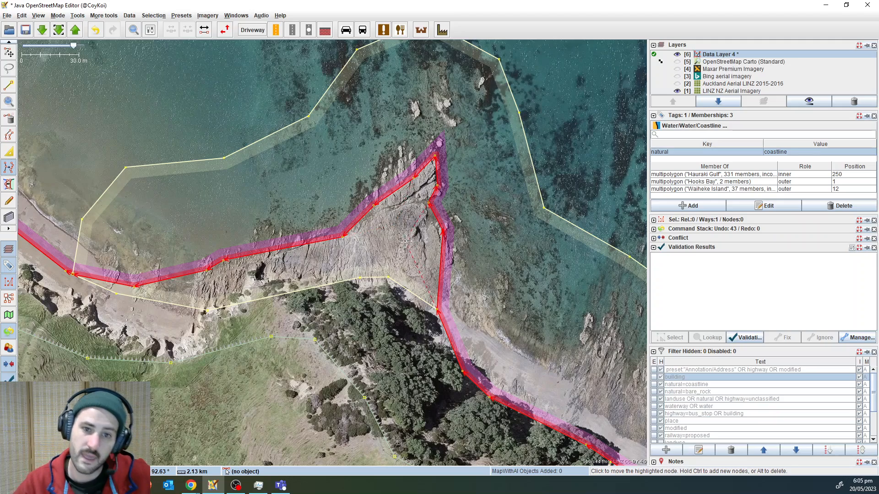
left_click_drag(471, 214, 458, 195)
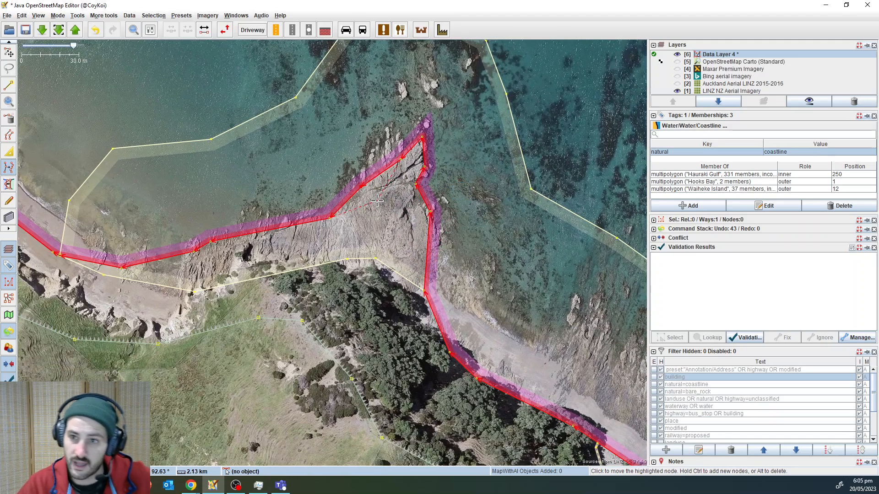
scroll(377, 200, "up", 3)
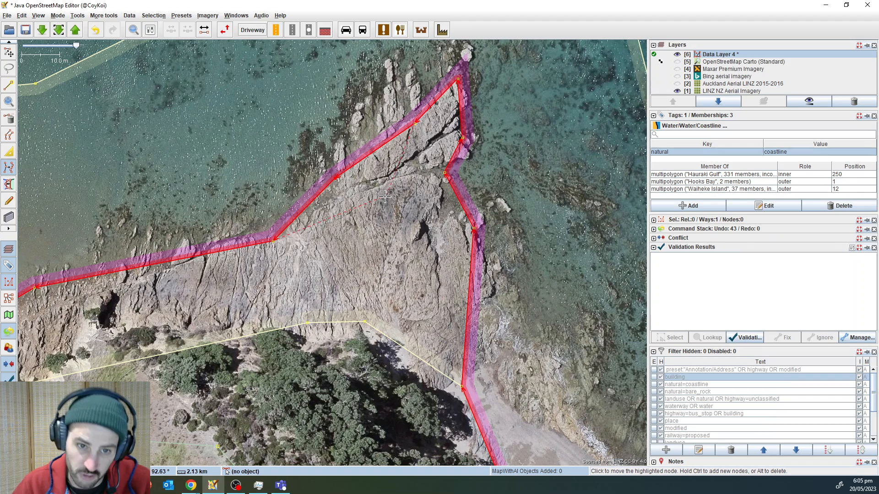
left_click_drag(395, 203, 421, 201)
left_click_drag(408, 274, 359, 217)
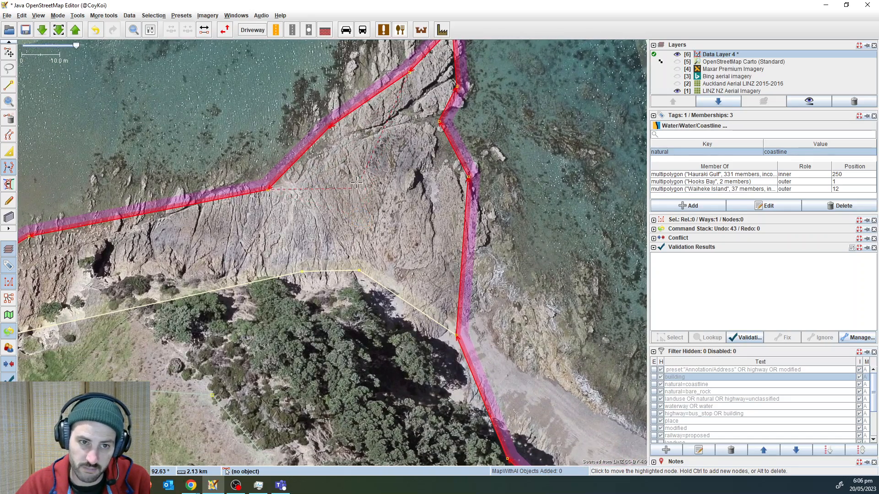
left_click_drag(356, 182, 339, 279)
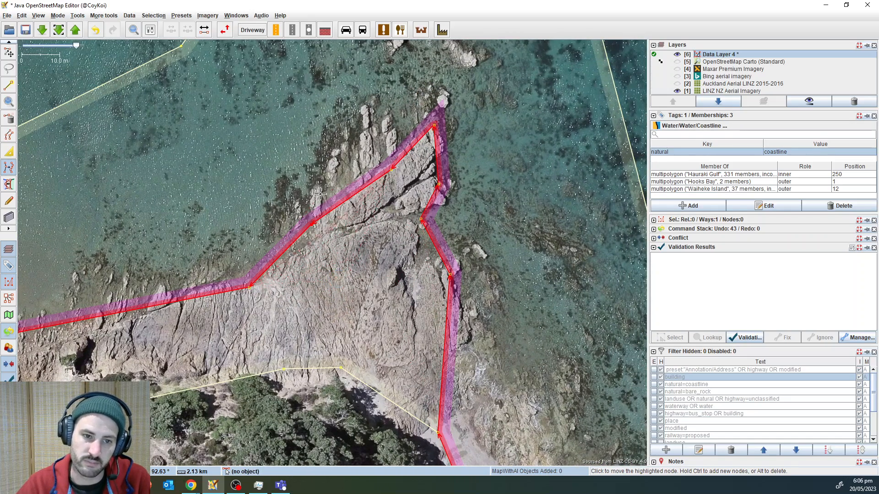
left_click_drag(374, 308, 361, 281)
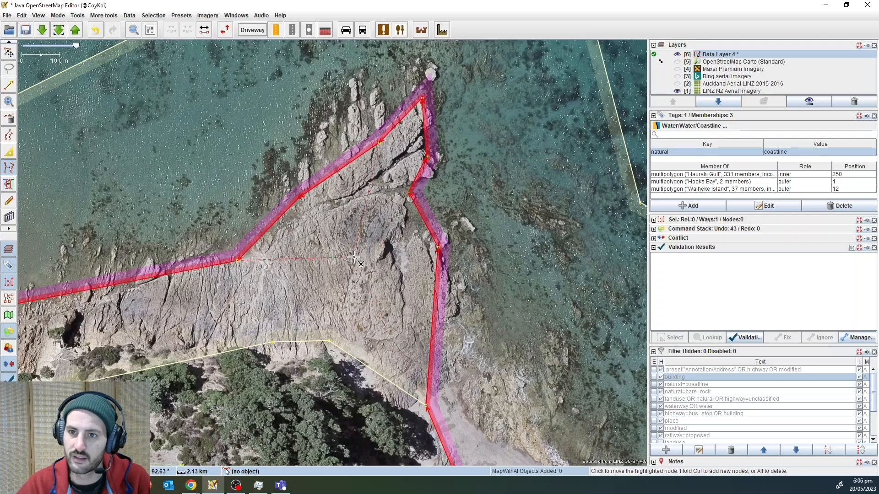
- Compare the rocky point's waterline on the Bing and Maxar Premium imagery with the LINZ imagery
key("alt+3")
key("alt+3")
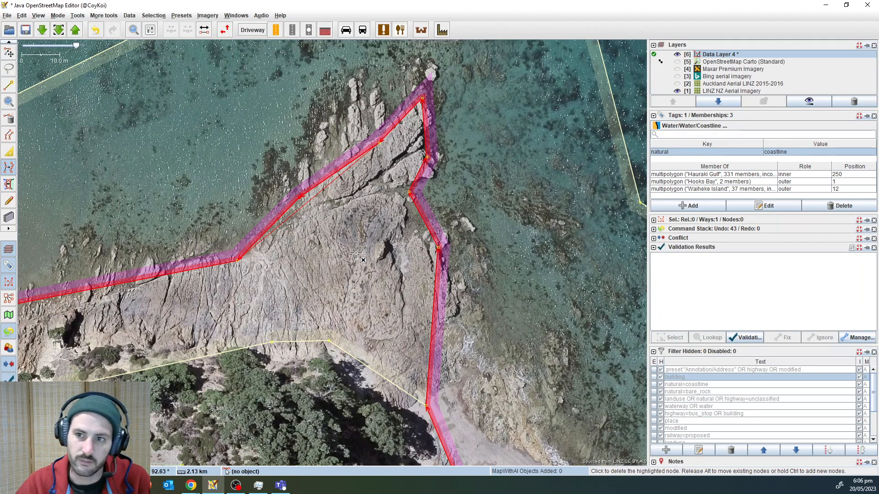
key("alt+4")
key("alt+4")
key("alt+4")
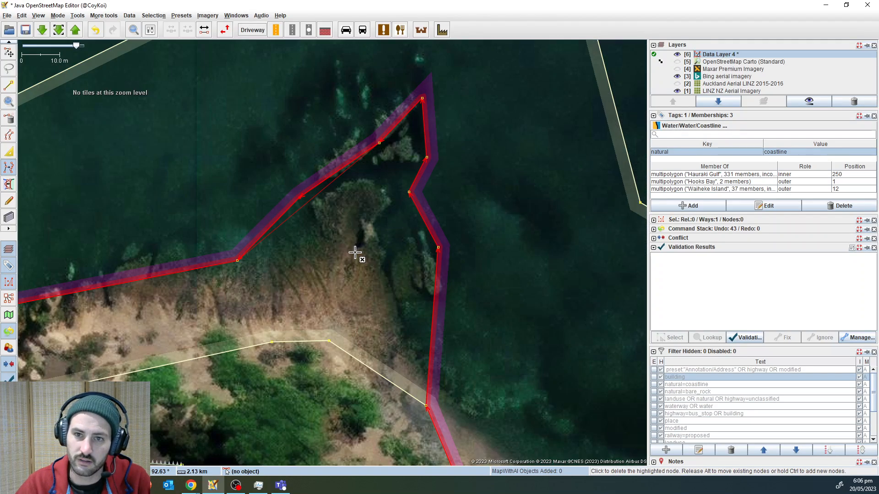
scroll(371, 220, "down", 3)
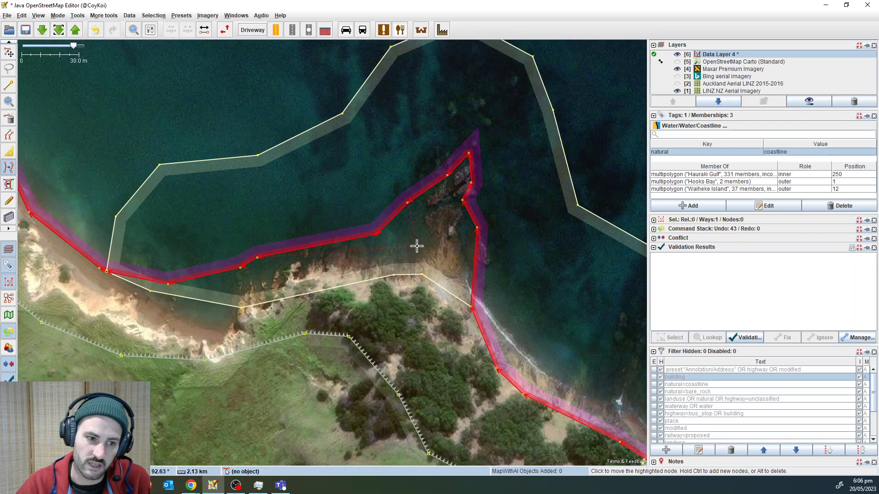
left_click_drag(417, 246, 399, 203)
scroll(399, 201, "up", 3)
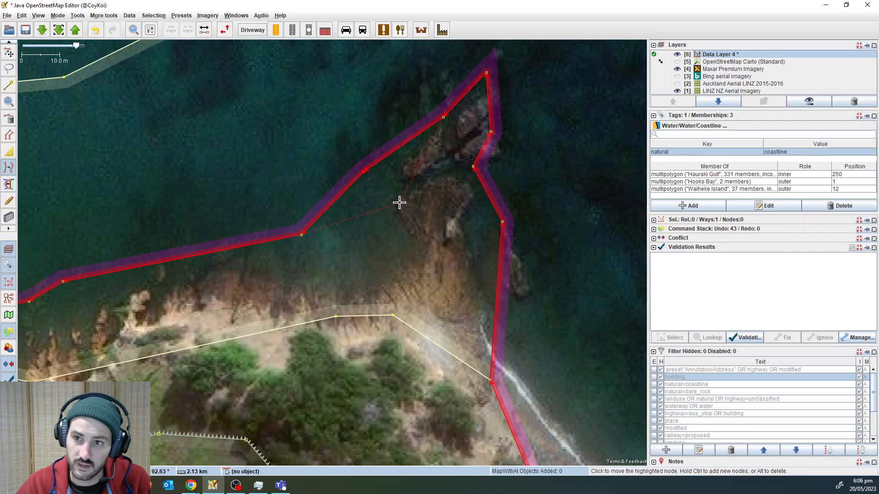
key("alt+4")
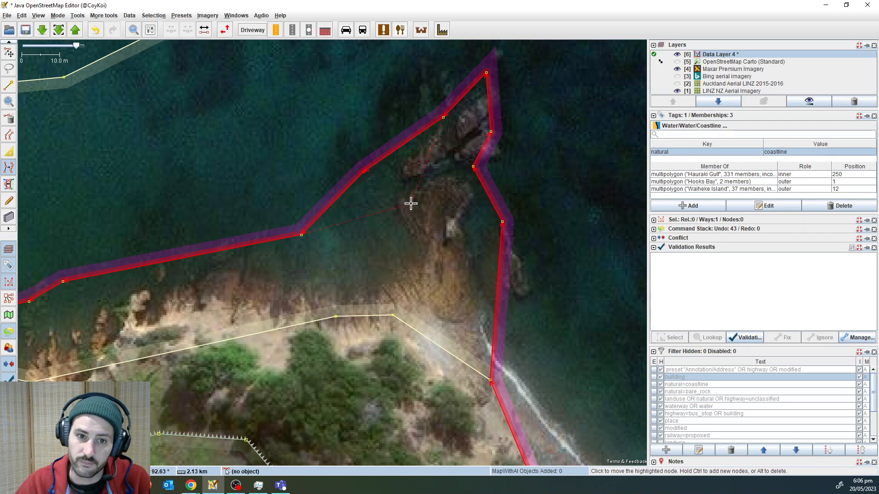
key("alt+4")
key("alt+4")
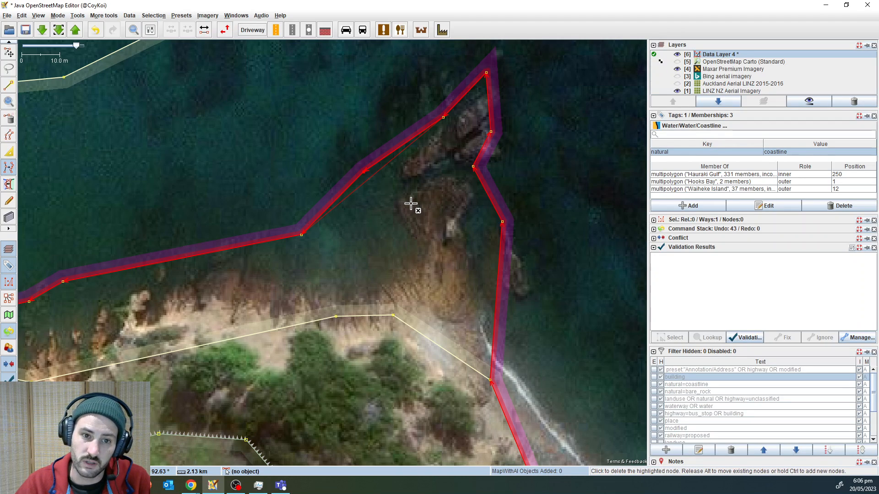
- Move two coastline nodes west of the point landward to the Maxar waterline and add three nodes along the inlet between them
left_click(394, 173)
left_click(278, 272)
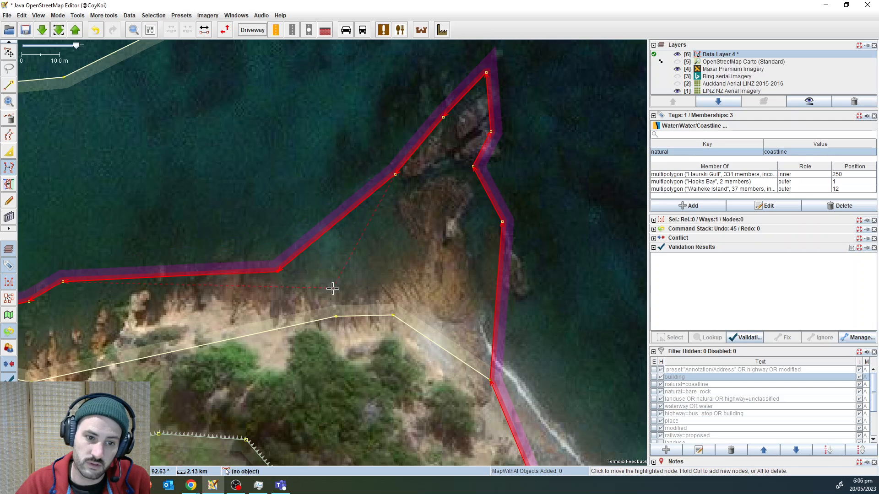
left_click(334, 292, "ctrl")
left_click(387, 284, "ctrl")
left_click(412, 241, "ctrl")
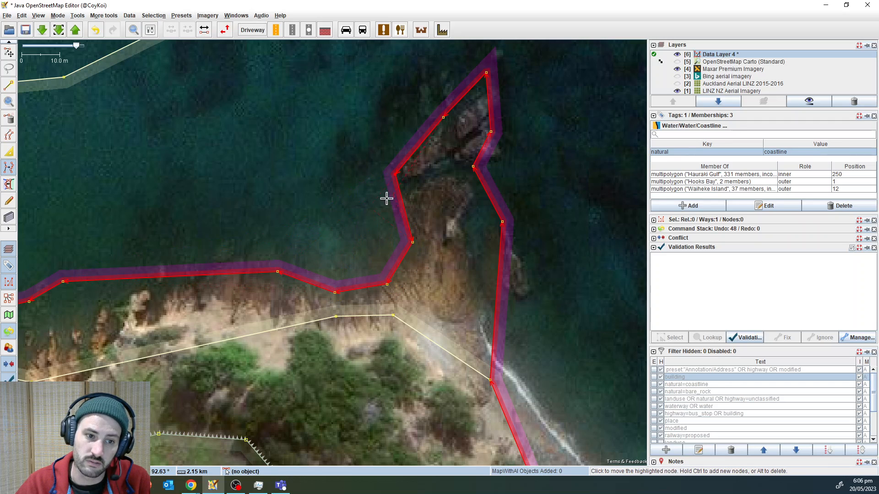
- Move the next two coastline nodes to the west landward to the cliff's waterline and add one node between them
left_click_drag(327, 219, 354, 206)
key("alt+4")
key("alt+4")
left_click_drag(284, 220, 376, 205)
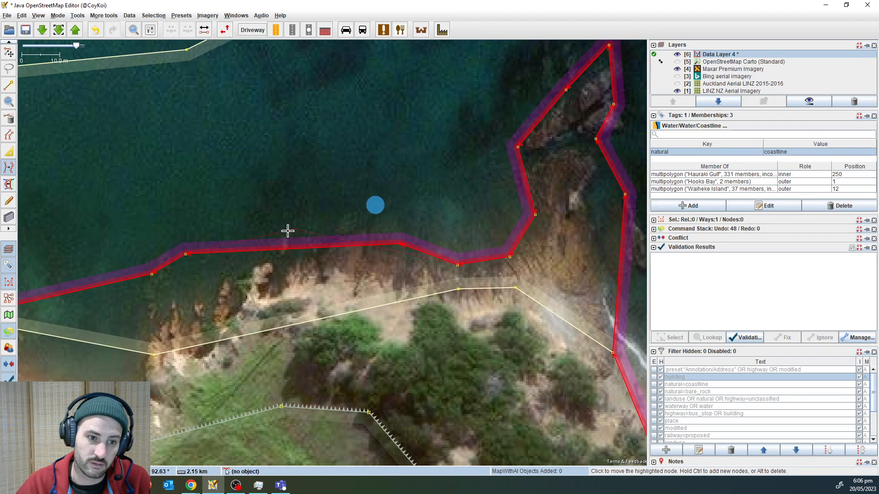
left_click(259, 262)
left_click(167, 323)
left_click(207, 305)
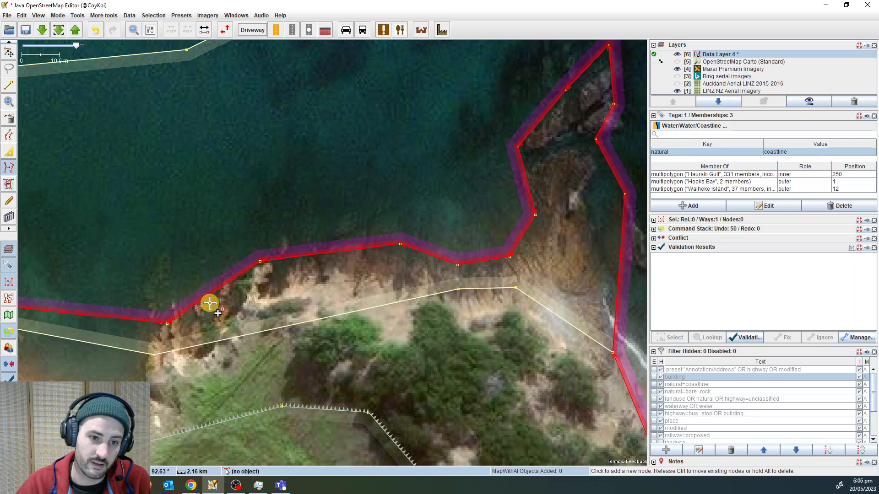
- Move the coastline node on the point's eastern side landward to the rock edge shown on the Maxar imagery
scroll(280, 193, "down", 3)
left_click_drag(305, 182, 213, 199)
key("alt+4")
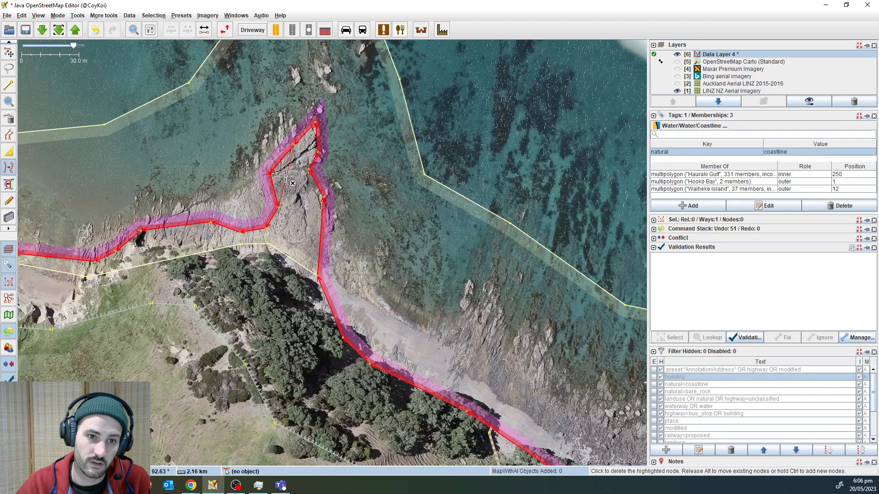
key("alt+4")
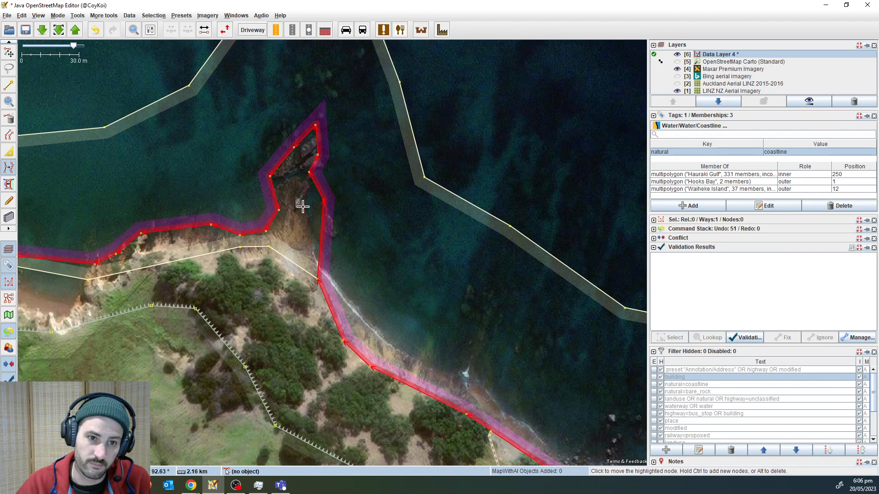
left_click(302, 209)
- Compare the adjusted coastline around the rocky point between the Maxar Premium and LINZ imagery
left_click_drag(362, 189, 386, 201)
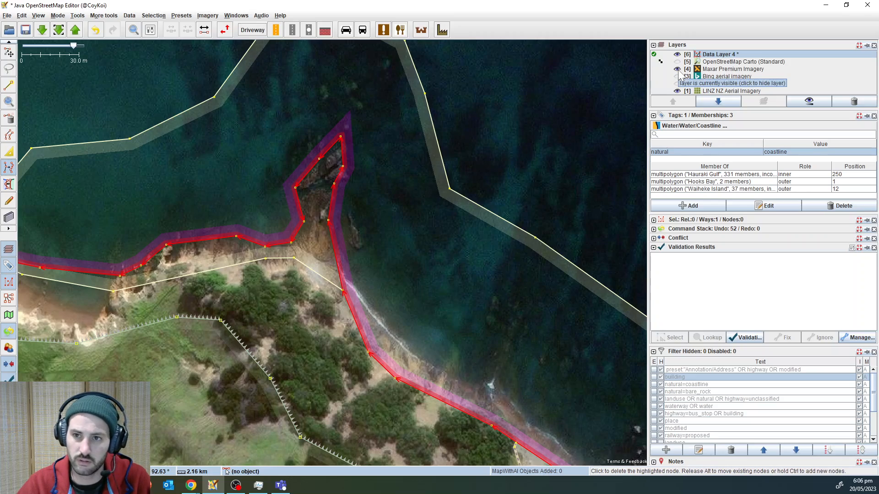
key("alt+4")
key("alt+4")
key("alt+4")
key("alt+4")
key("alt+4")
key("alt+4")
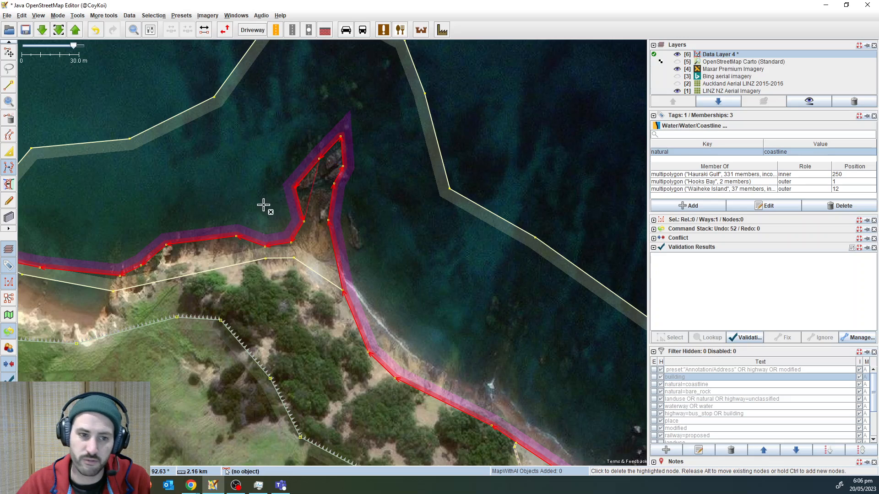
key("alt+4")
left_click_drag(387, 225, 372, 206)
key("alt+4")
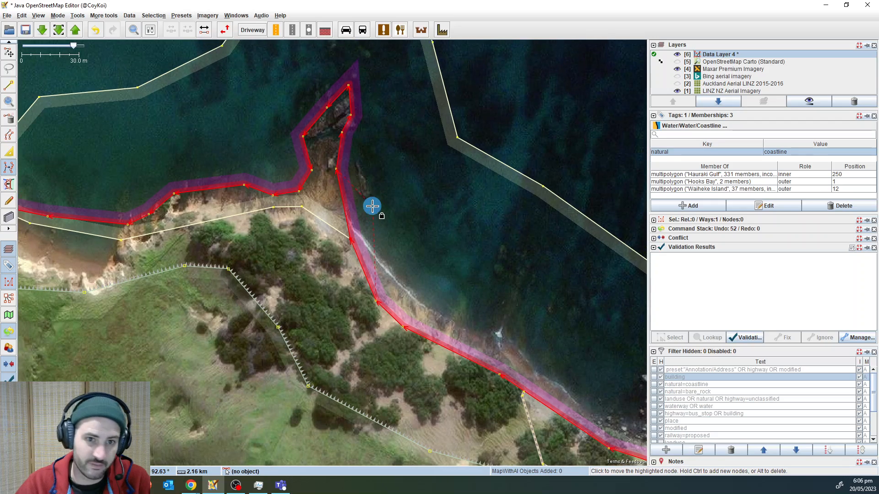
- Detach the coastline from the shared node at the beach's northern end and adjust its new node slightly seaward of the outline
scroll(362, 193, "up", 4)
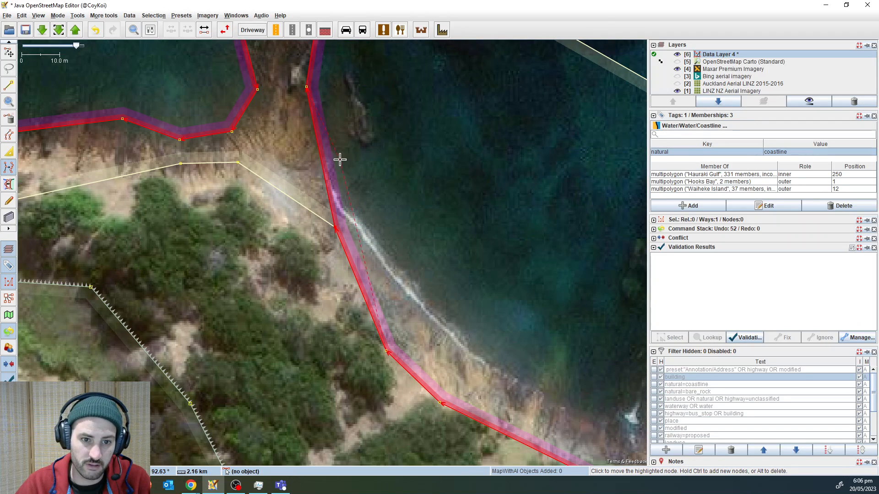
left_click_drag(339, 159, 334, 196)
key("alt+4")
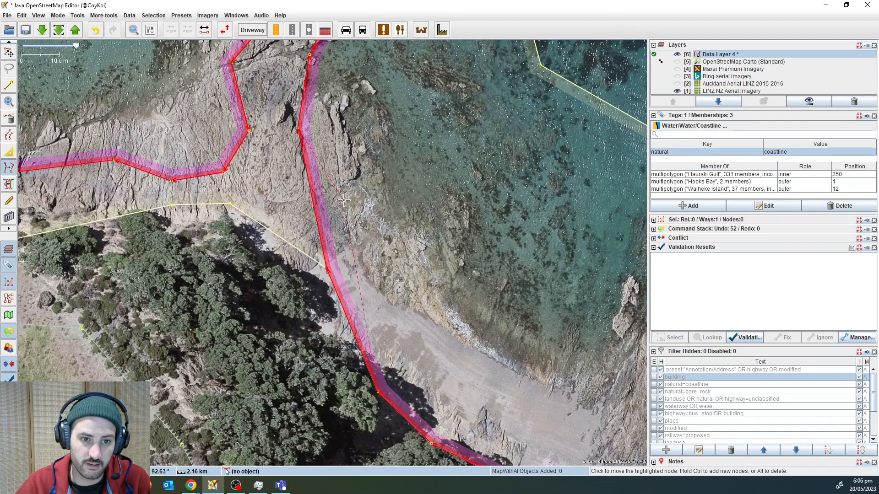
left_click_drag(383, 267, 402, 247)
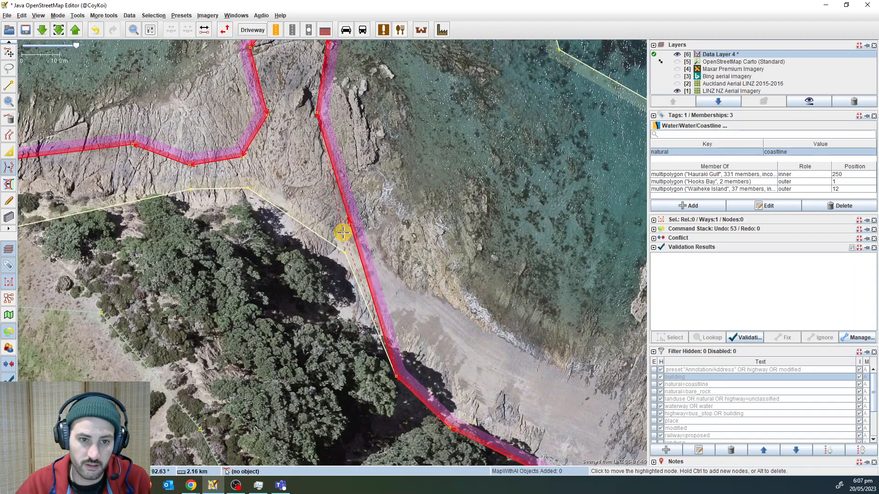
left_click_drag(389, 240, 363, 144)
key("alt+4")
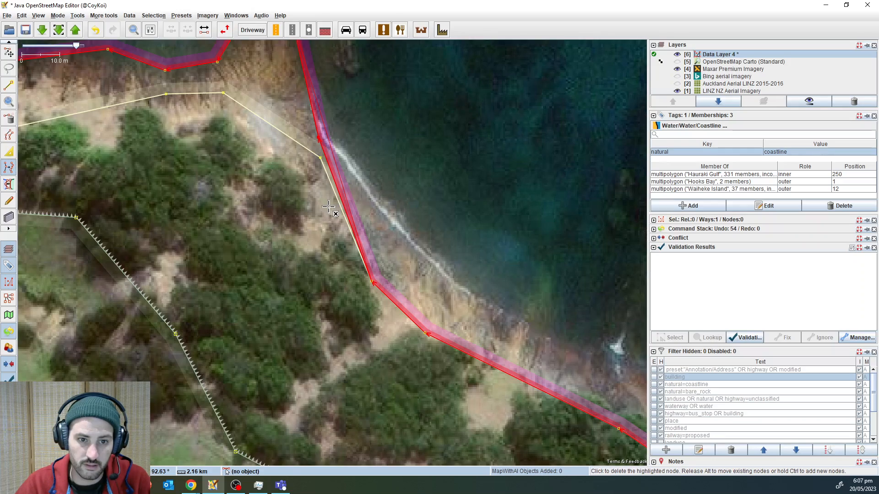
- Move the next two coastline nodes southeast of the rocky point seaward to the waterline shown on the Maxar imagery
key("alt+4")
key("alt+4")
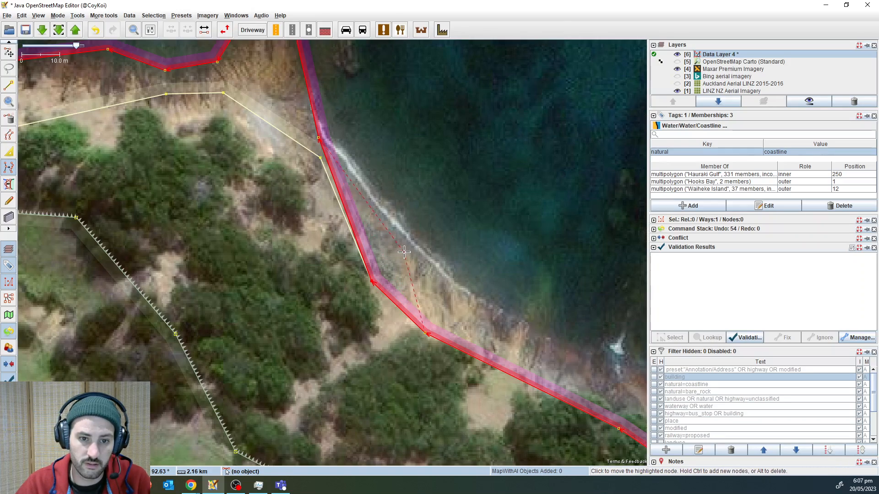
left_click_drag(447, 261, 296, 211)
key("alt+4")
key("alt+4")
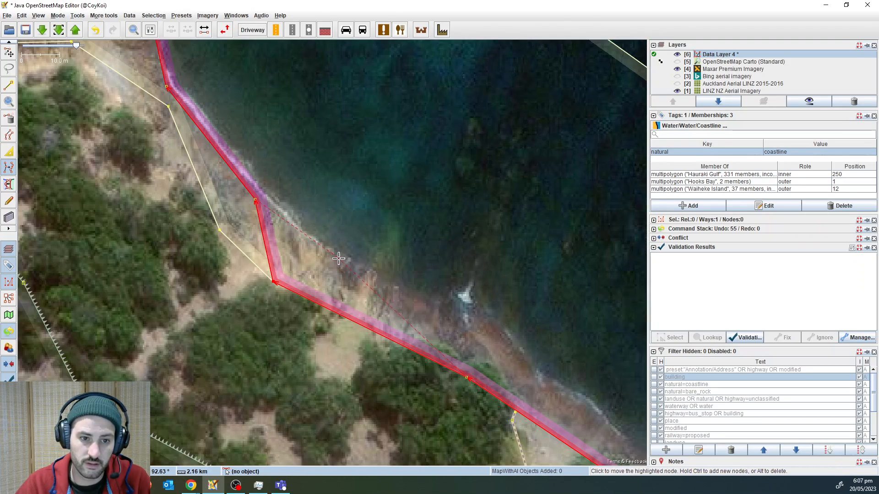
left_click_drag(408, 294, 298, 250)
- Compare the LINZ and Maxar imagery and move the following two coastline nodes off the tree line to the beach's seaward edge
key("alt+4")
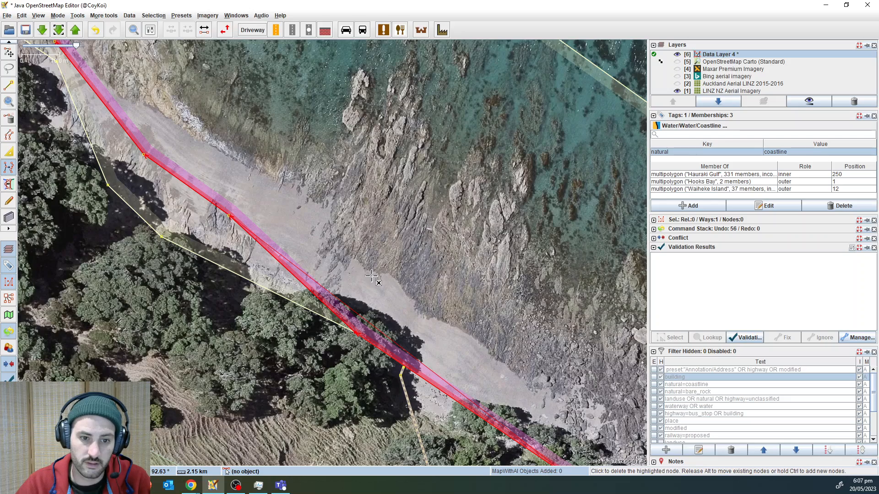
key("alt+4")
left_click_drag(357, 333, 274, 229)
left_click(382, 326)
key("alt+4")
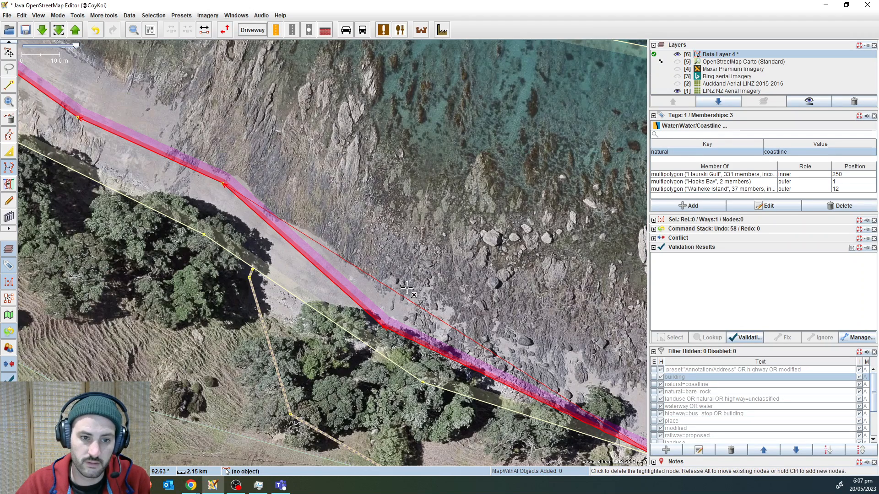
- Shift the last adjusted coastline node farther east along the beach and move the next node seaward, clear of the trees
left_click_drag(328, 221, 177, 171)
scroll(176, 171, "down", 2)
left_click_drag(234, 192, 376, 212)
scroll(279, 257, "up", 3)
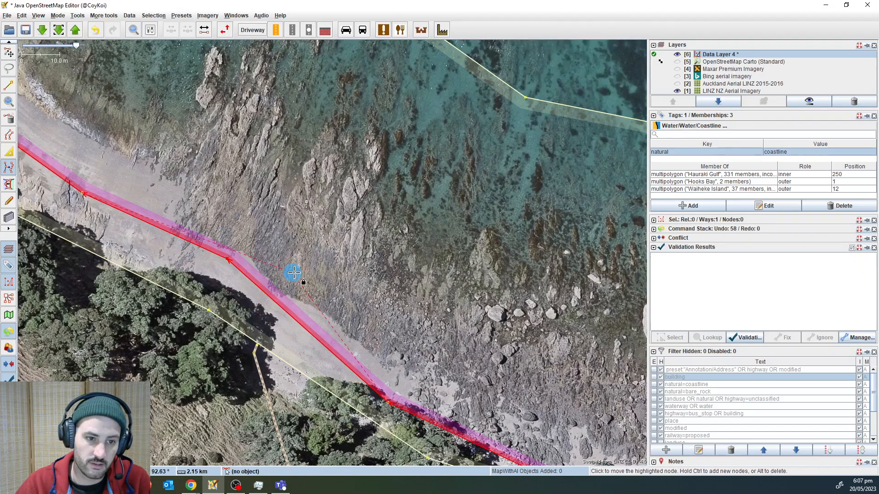
left_click_drag(295, 273, 344, 227)
left_click_drag(400, 237, 310, 229)
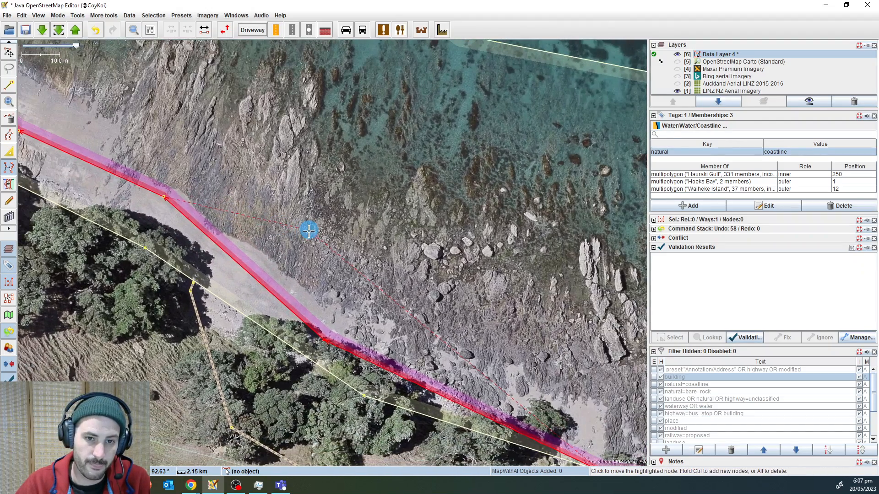
left_click_drag(368, 282, 451, 314)
left_click_drag(247, 155, 361, 209)
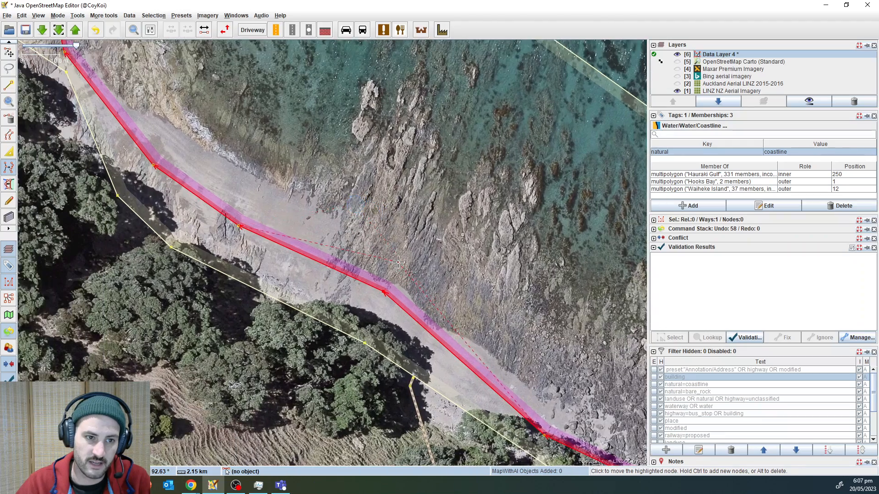
left_click_drag(365, 245, 255, 243)
left_click(251, 267)
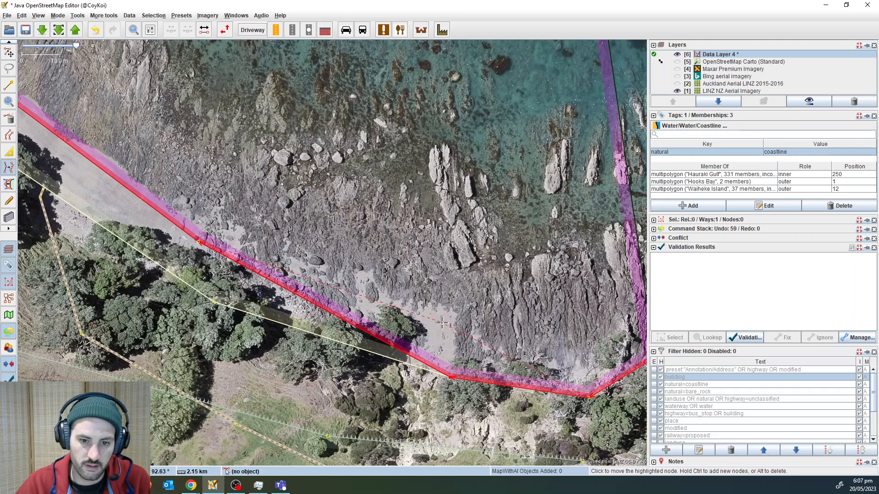
left_click(453, 332)
left_click_drag(372, 297, 417, 238)
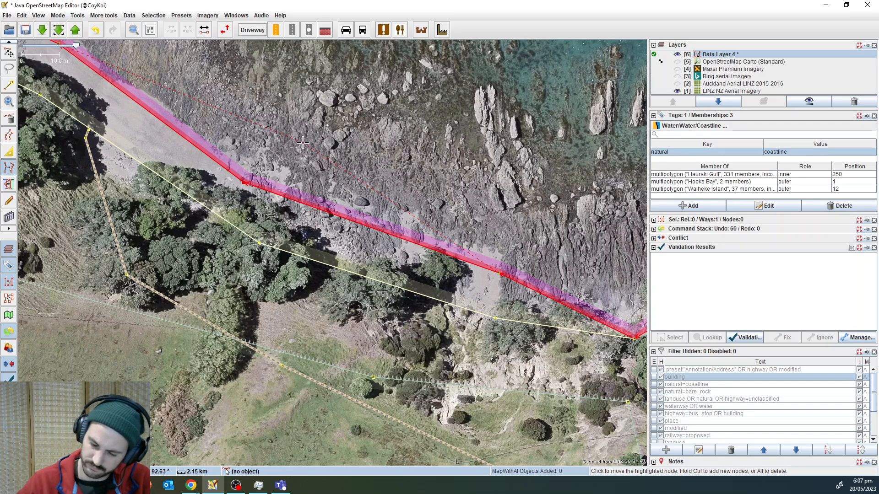
- Look over the inland area around Stony Batter and its mapped features on the LINZ imagery
scroll(227, 141, "down", 10)
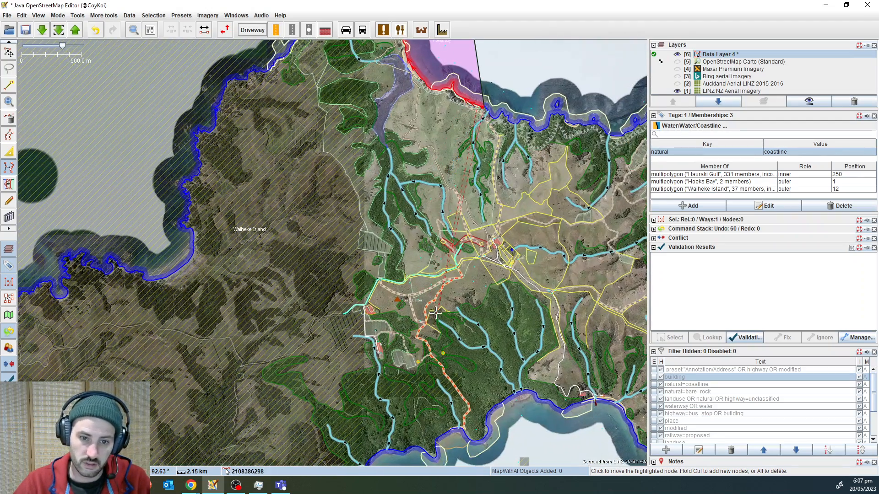
scroll(419, 319, "up", 3)
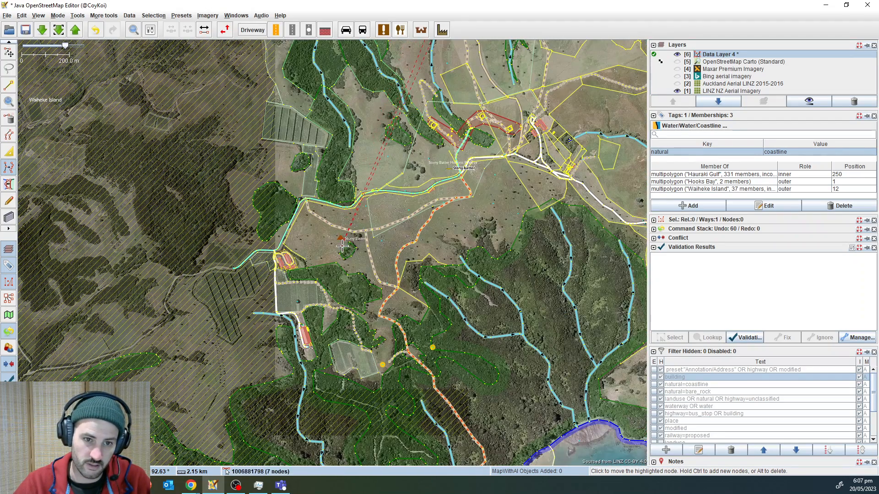
left_click_drag(342, 242, 309, 259)
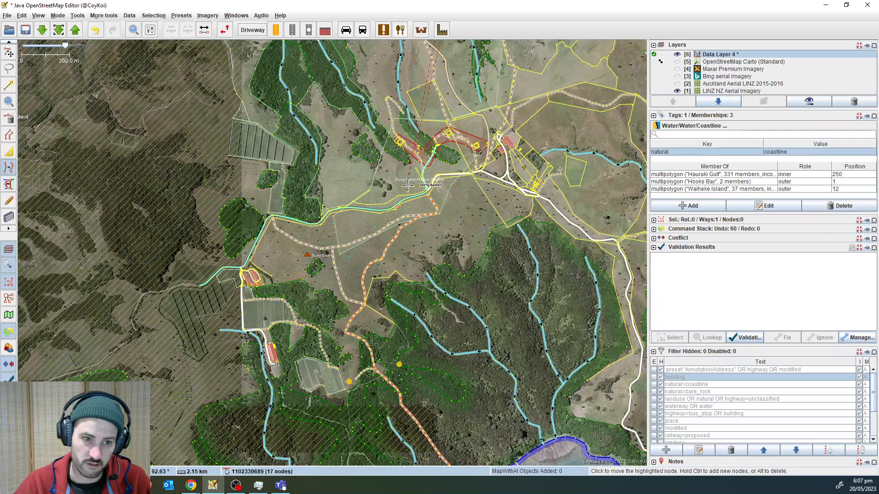
left_click_drag(101, 363, 185, 283)
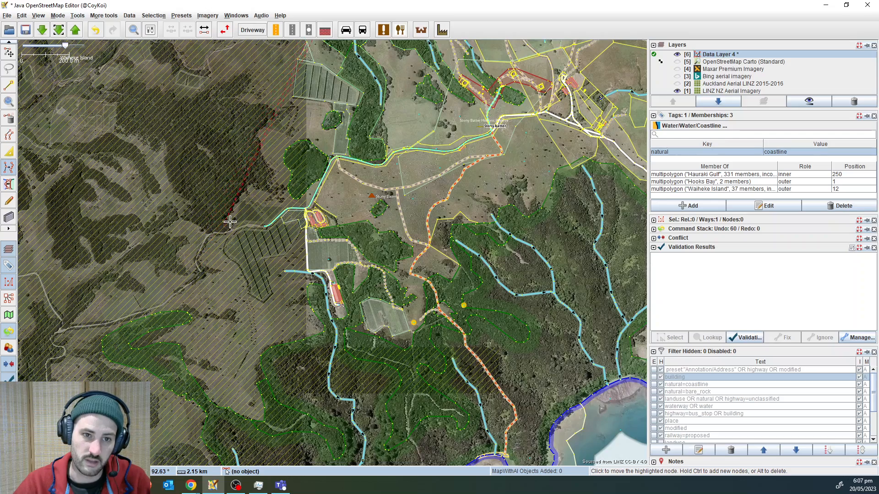
left_click_drag(495, 119, 302, 265)
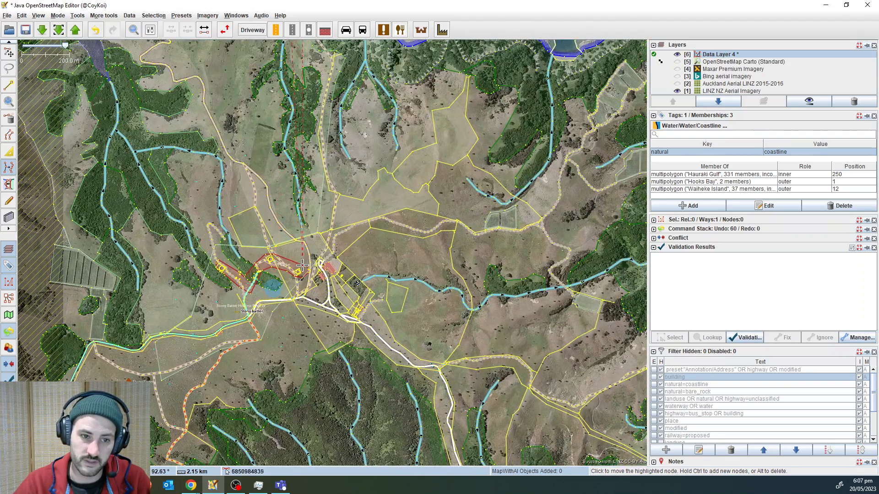
scroll(308, 261, "up", 5)
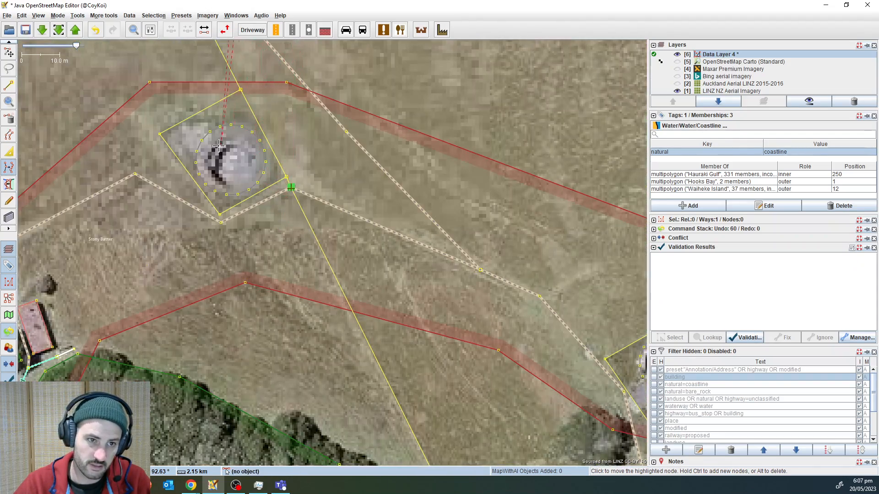
left_click(232, 174)
scroll(379, 219, "down", 6)
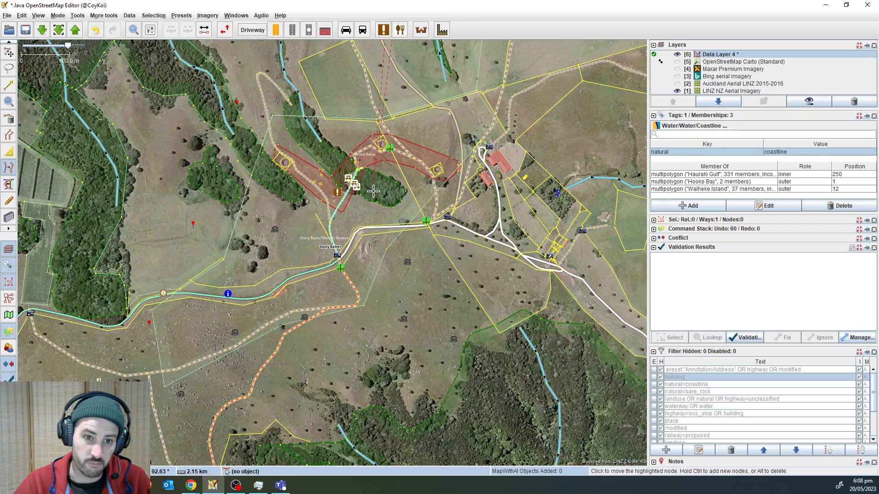
left_click_drag(379, 219, 266, 278)
scroll(279, 247, "down", 2)
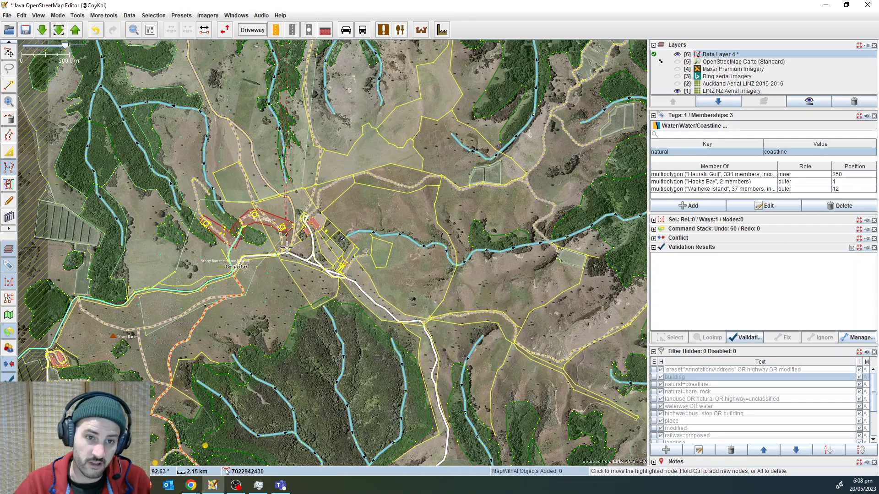
left_click_drag(283, 214, 222, 351)
scroll(282, 156, "up", 4)
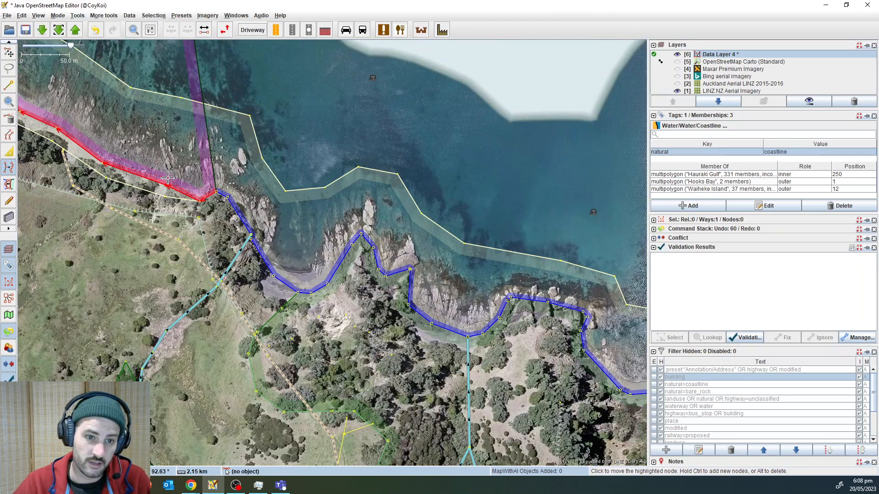
- Move the last coastline node before the eastern junction seaward off the rock outline and check it against the Maxar imagery
left_click_drag(168, 178, 201, 193)
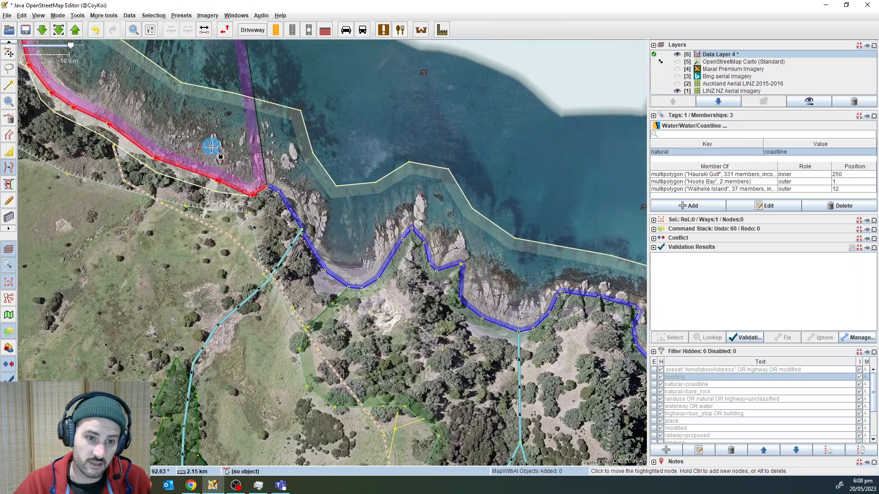
left_click_drag(211, 142, 326, 209)
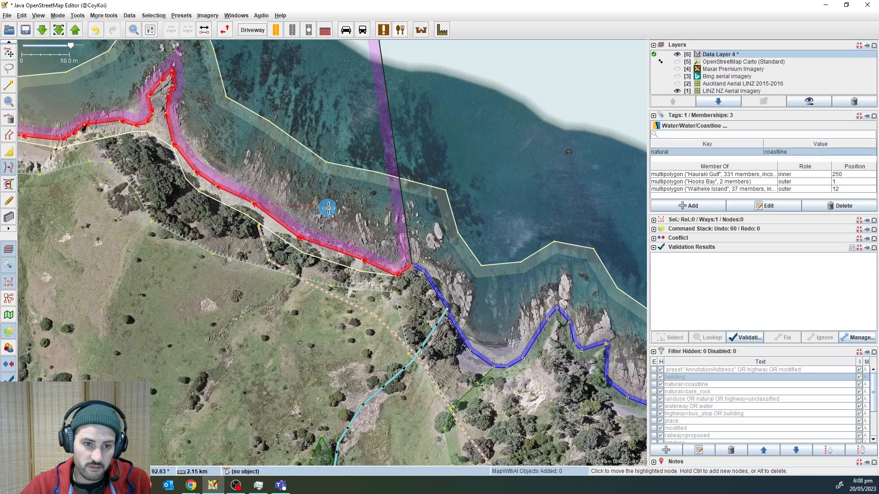
scroll(348, 239, "up", 2)
left_click_drag(386, 248, 151, 184)
left_click_drag(187, 210, 359, 249)
scroll(265, 193, "up", 2)
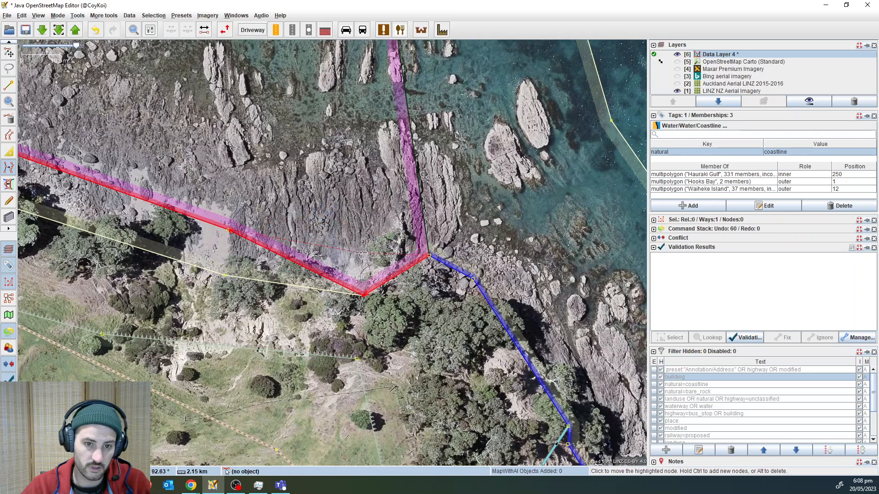
left_click(361, 255)
key("alt+4")
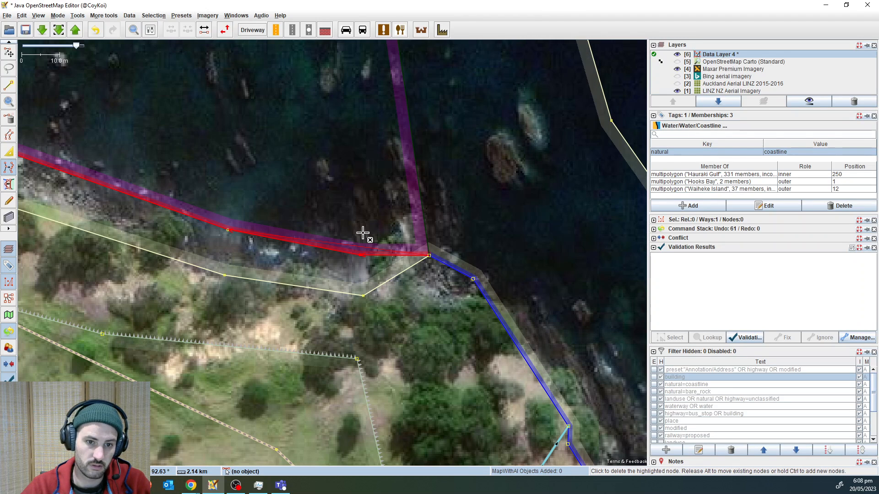
left_click_drag(318, 196, 372, 233)
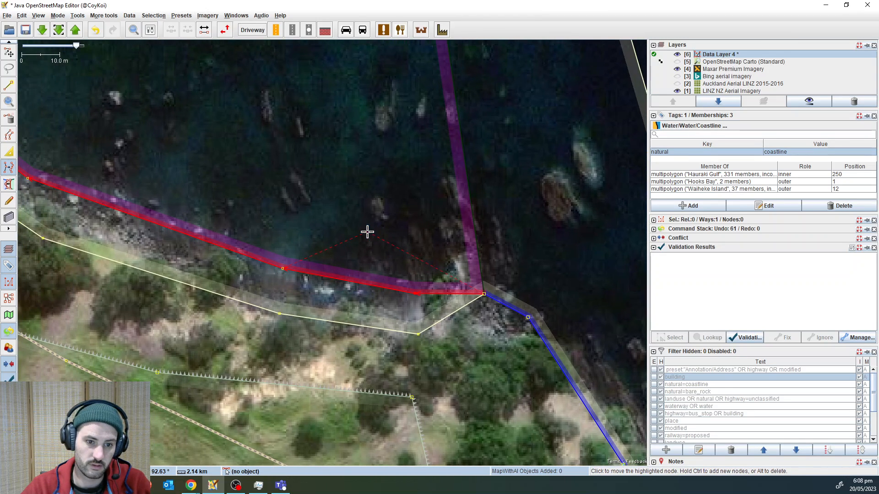
- Examine the retraced coastline from the eastern junction to the rocky point over the Maxar and LINZ imagery
key("s")
left_click(340, 211)
scroll(340, 211, "down", 2)
left_click(328, 241)
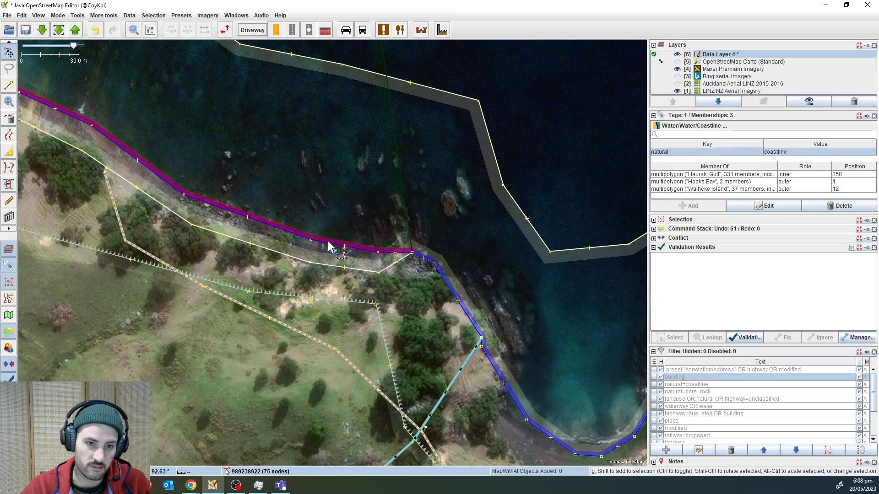
left_click(314, 193)
left_click_drag(314, 193, 360, 219)
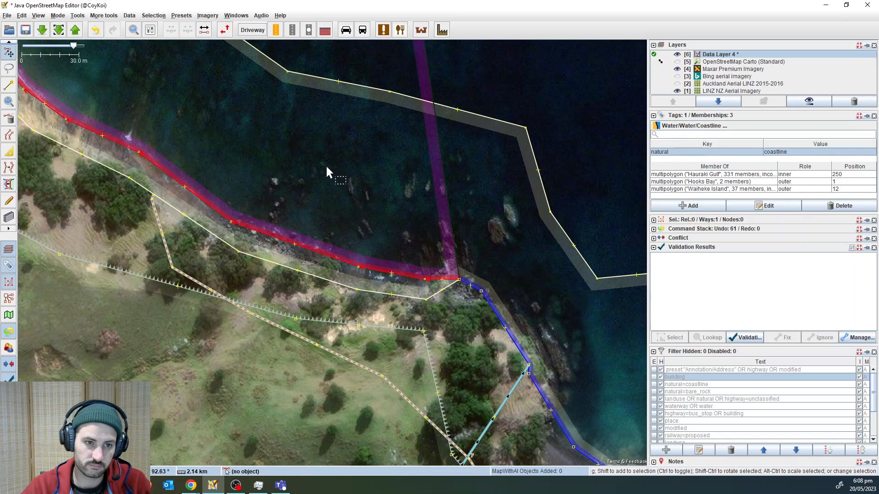
scroll(327, 168, "down", 3)
left_click(223, 115)
scroll(239, 177, "up", 2)
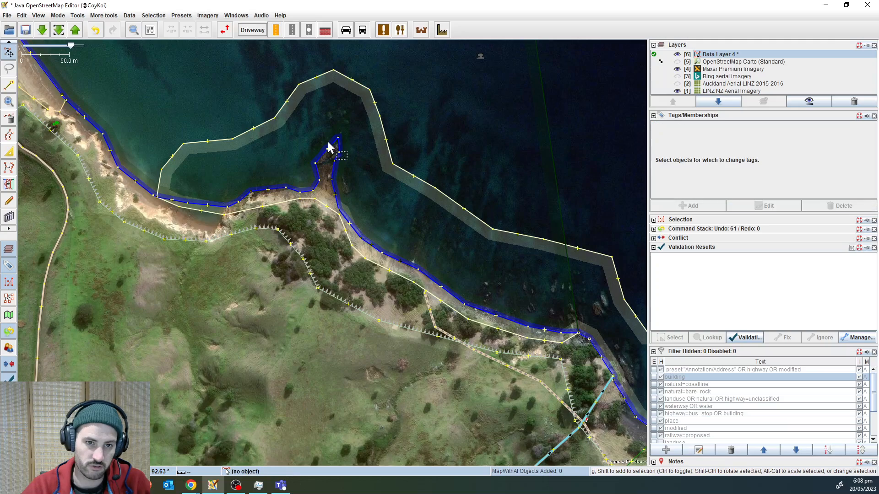
key("alt+4")
left_click(366, 243)
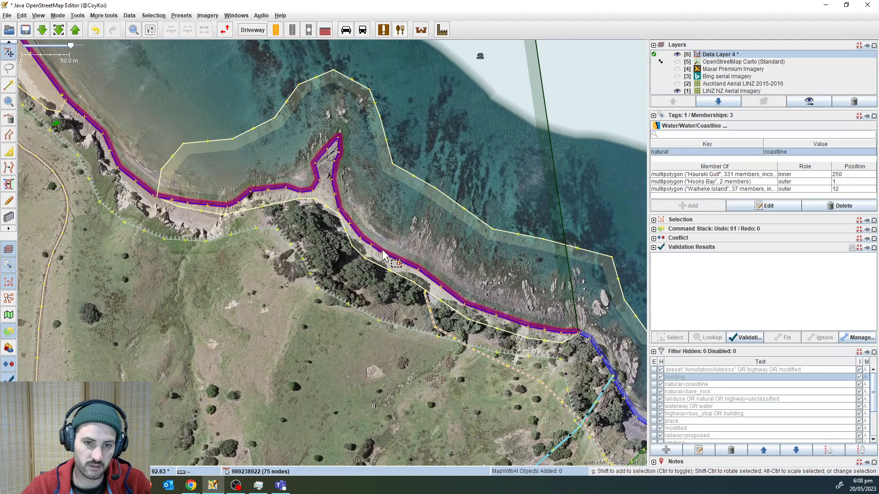
left_click(436, 266)
left_click(284, 188)
left_click(255, 171)
scroll(253, 171, "up", 2)
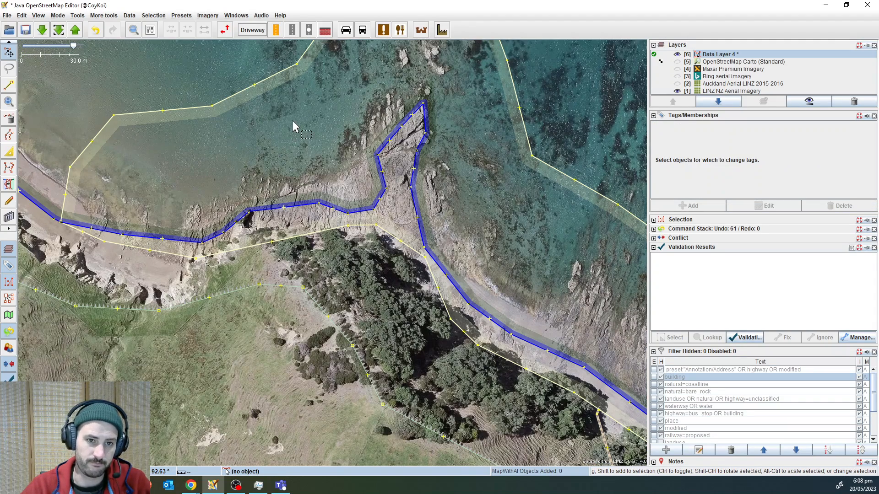
mouse_move(293, 121)
left_mouse_down()
mouse_move(281, 171)
mouse_move(346, 129)
left_mouse_up()
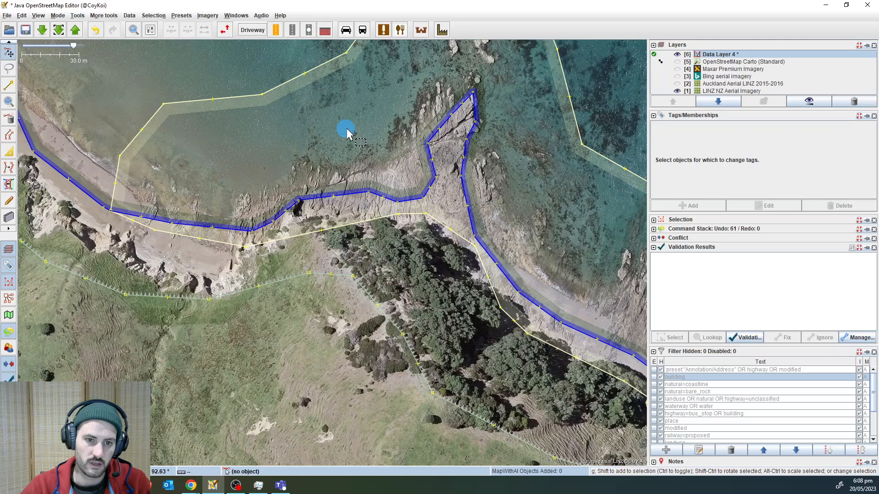
left_click(328, 147)
- Select the bare rock outline around the rocky point and examine its seaward side against the LINZ imagery
left_click(303, 236)
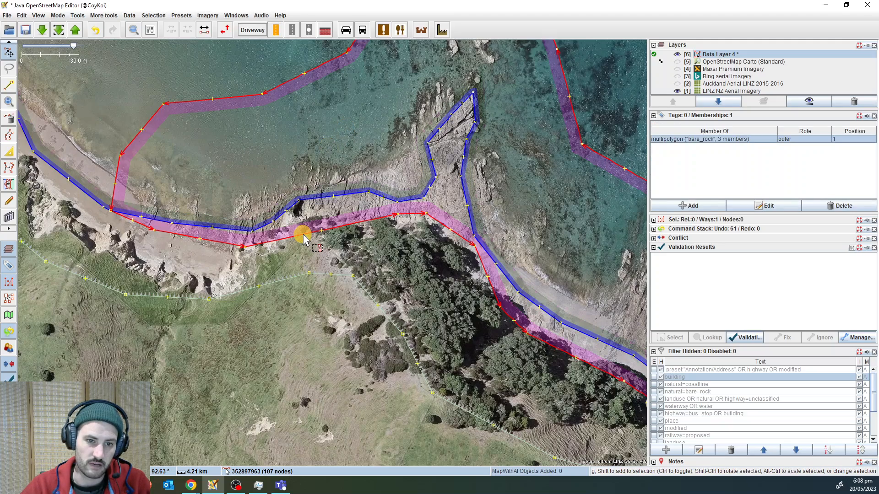
scroll(515, 164, "down", 2)
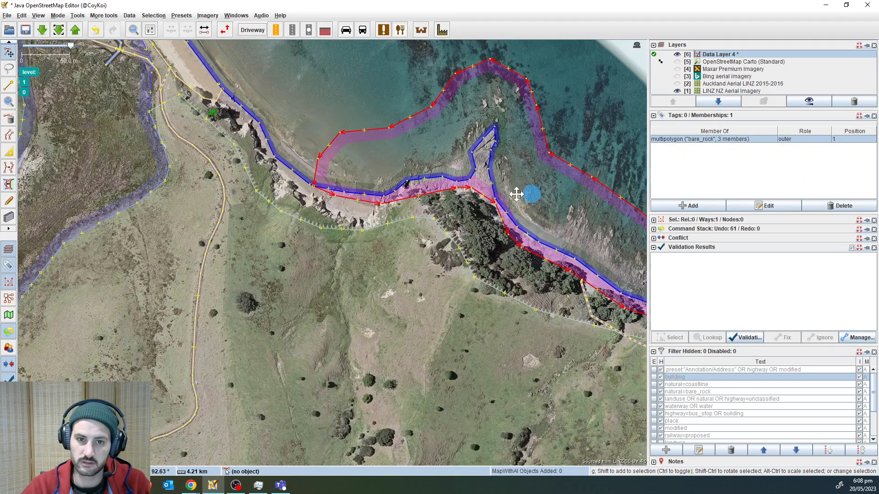
left_click_drag(516, 194, 285, 173)
left_click_drag(383, 238, 483, 282)
left_click_drag(221, 194, 319, 180)
scroll(347, 217, "up", 2)
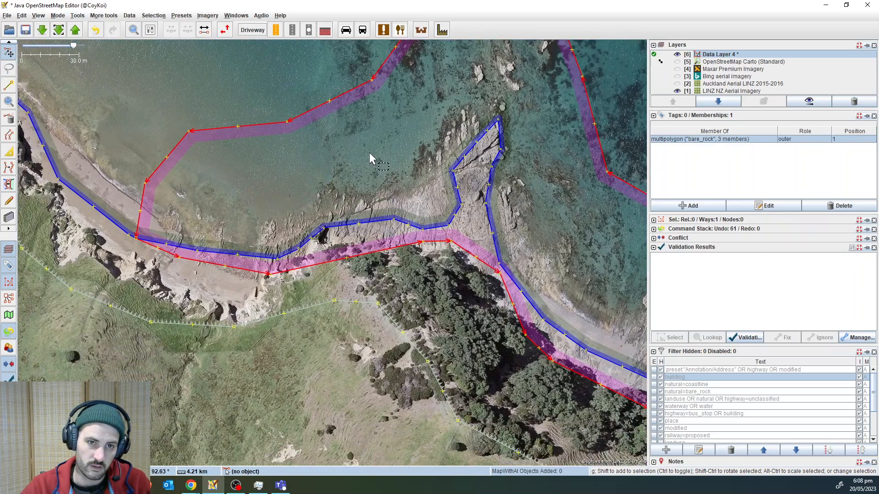
left_click_drag(369, 152, 388, 224)
left_click_drag(238, 240, 249, 213)
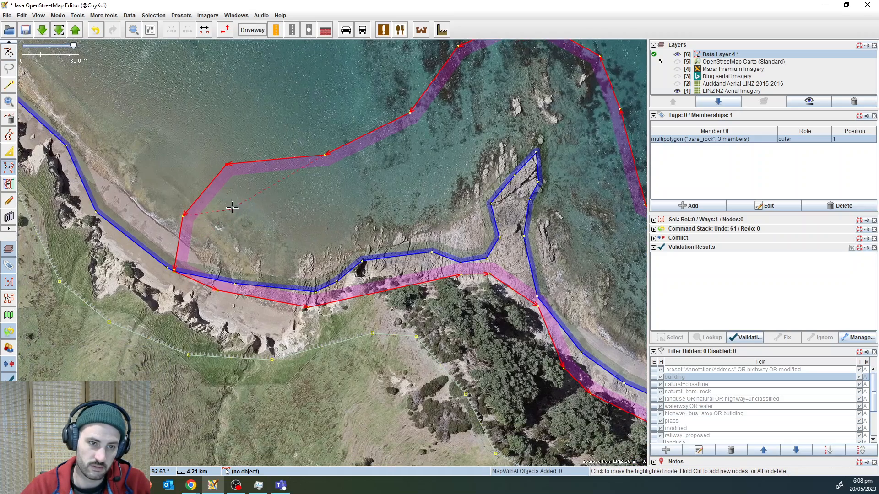
scroll(249, 215, "up", 3)
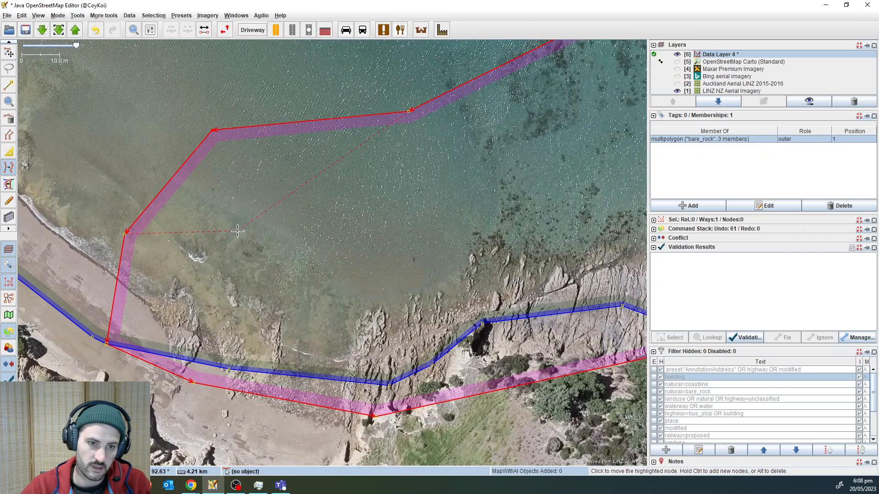
left_click_drag(344, 250, 317, 296)
left_click_drag(337, 235, 316, 161)
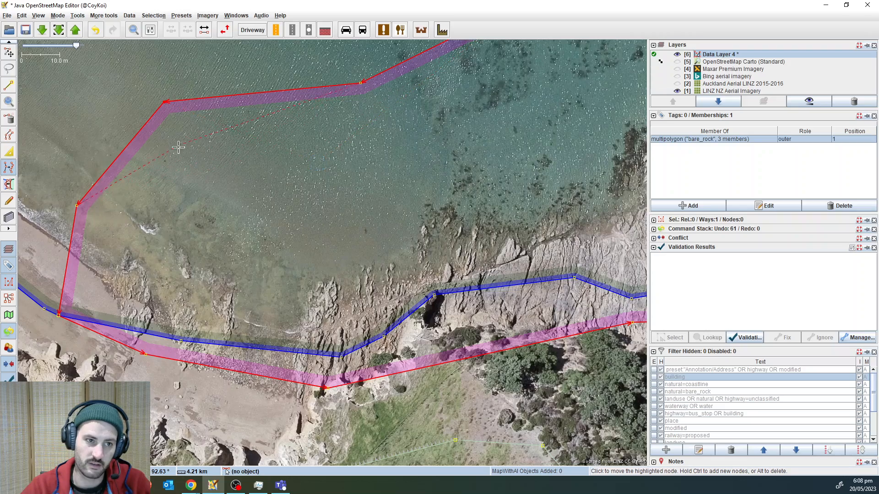
left_click_drag(226, 174, 227, 222)
left_click_drag(373, 222, 269, 277)
left_click_drag(499, 167, 449, 213)
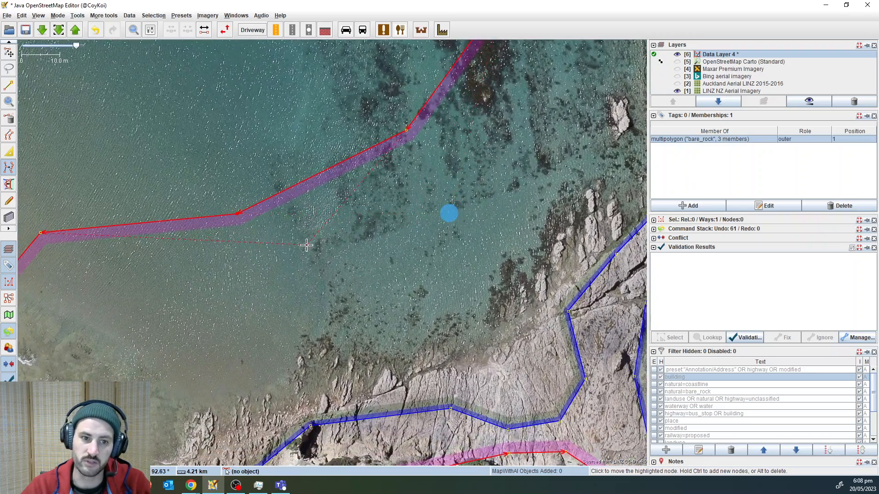
left_click_drag(301, 269, 514, 211)
left_click_drag(441, 221, 344, 226)
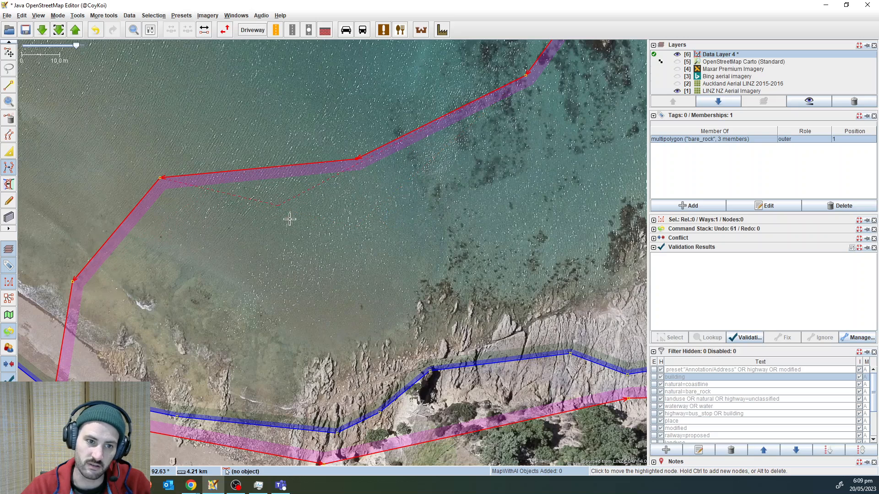
- Pull the bare rock outline's seaward nodes closer to shore off the beach west of the rocky point, adding one node
left_click(185, 262)
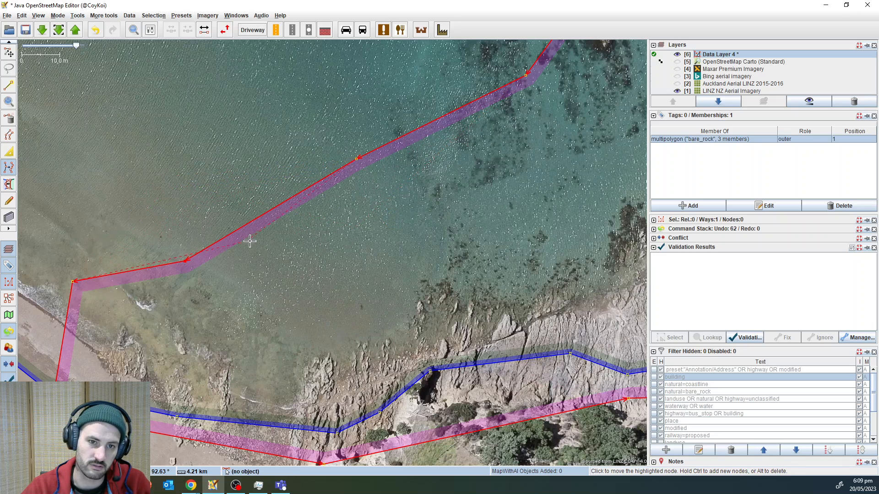
left_click_drag(311, 202, 263, 204)
left_click(373, 220)
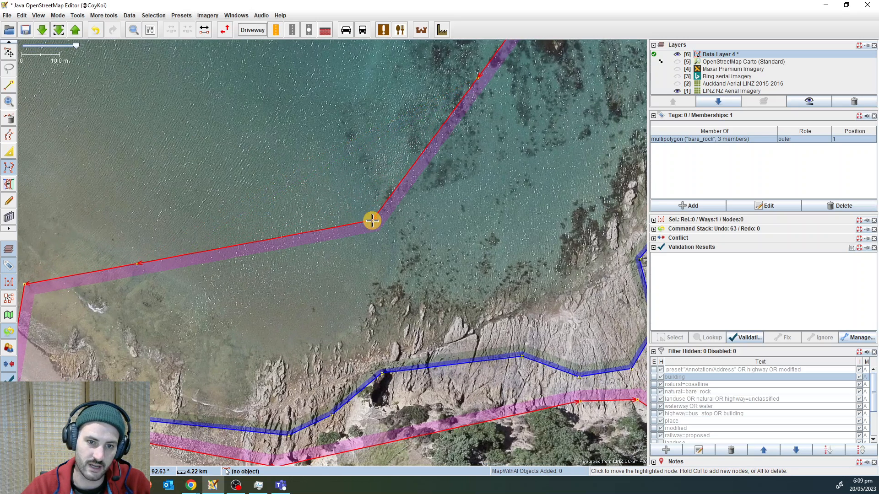
left_click(284, 281)
left_click_drag(259, 230, 415, 193)
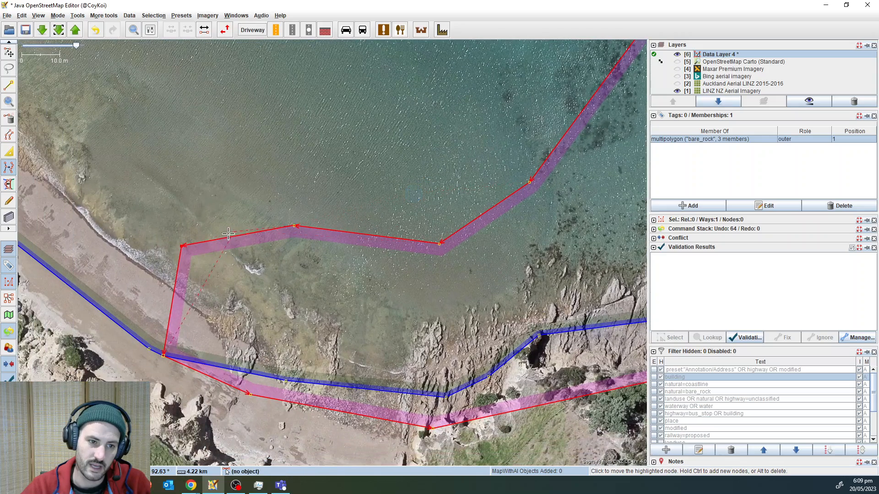
left_click(203, 263)
- Reshape the bare rock outline just west of the rocky point closer to the exposed rocks, adding another node
left_click_drag(353, 265, 130, 296)
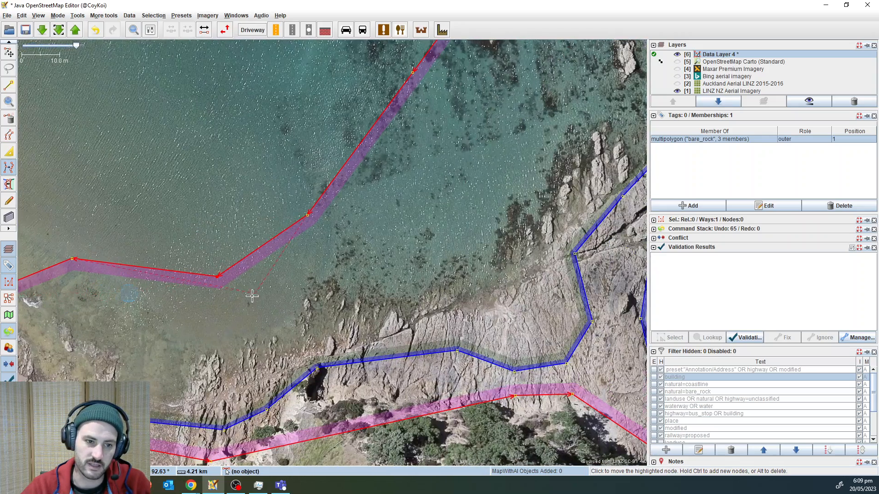
left_click(166, 302)
left_click(255, 285)
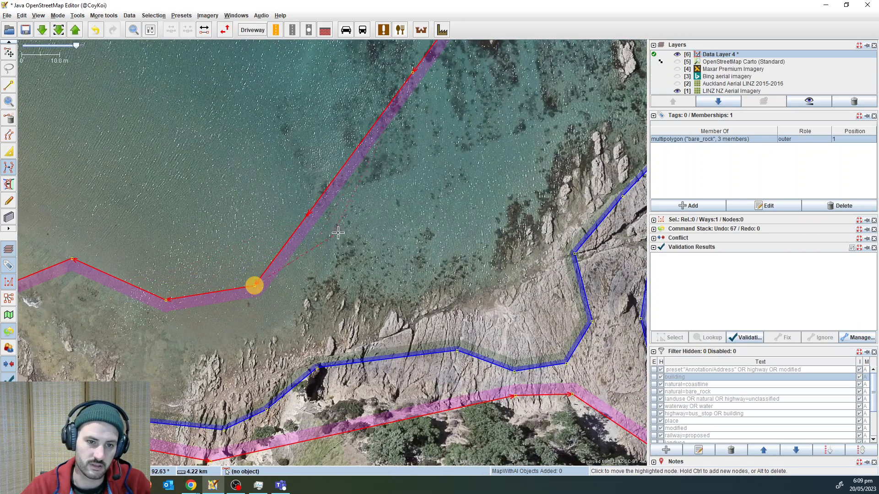
left_click_drag(337, 232, 263, 242)
left_click(235, 240)
- Move two bare rock outline nodes northwest of the rocky point inward, toward the offshore rocks
left_click_drag(338, 183, 194, 384)
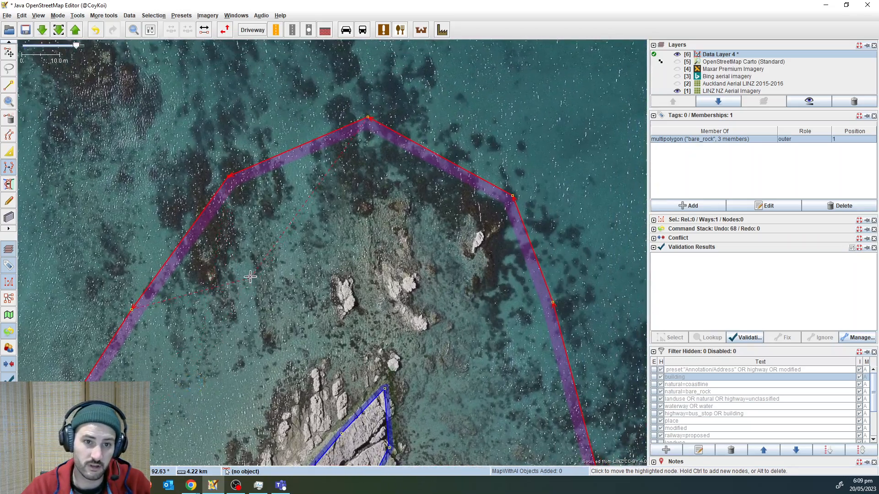
scroll(249, 280, "down", 3)
scroll(249, 280, "up", 2)
left_click_drag(188, 237, 199, 236)
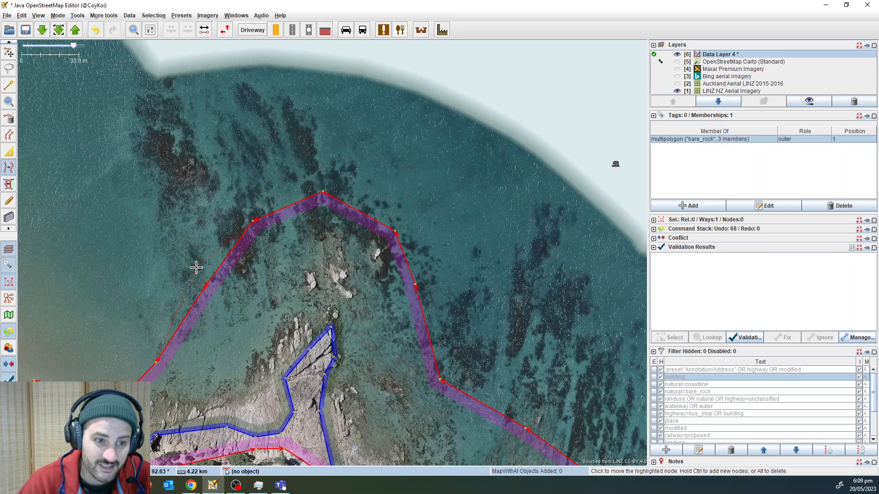
left_click(228, 314)
left_click(251, 233)
left_click_drag(381, 192, 329, 172)
- Move two bare rock outline nodes on the rocky point's eastern side inward, deleting the misplaced extra node
left_click_drag(345, 205, 329, 118)
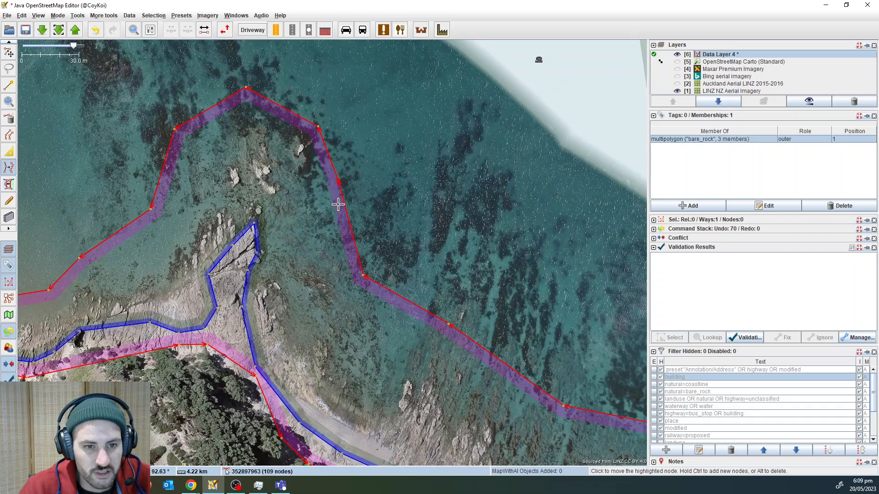
left_click(323, 210, "ctrl")
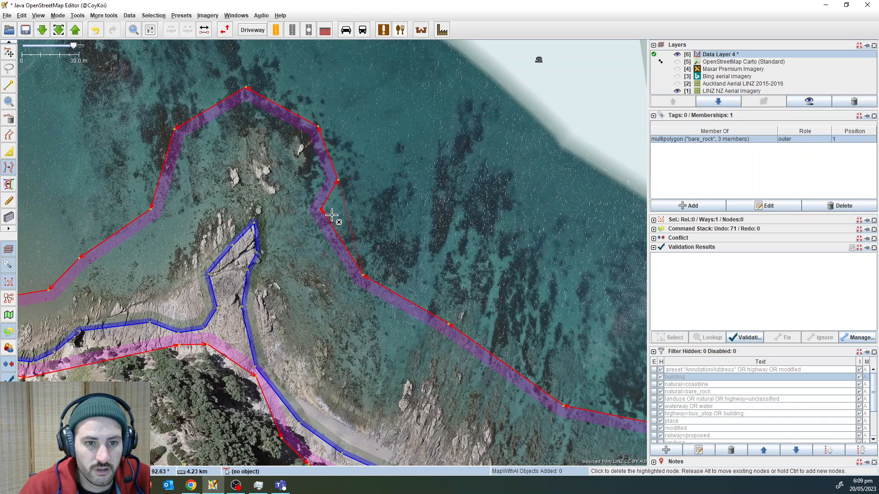
left_click(329, 210, "alt")
left_click(323, 195)
left_click_drag(376, 230, 366, 186)
left_click(333, 226)
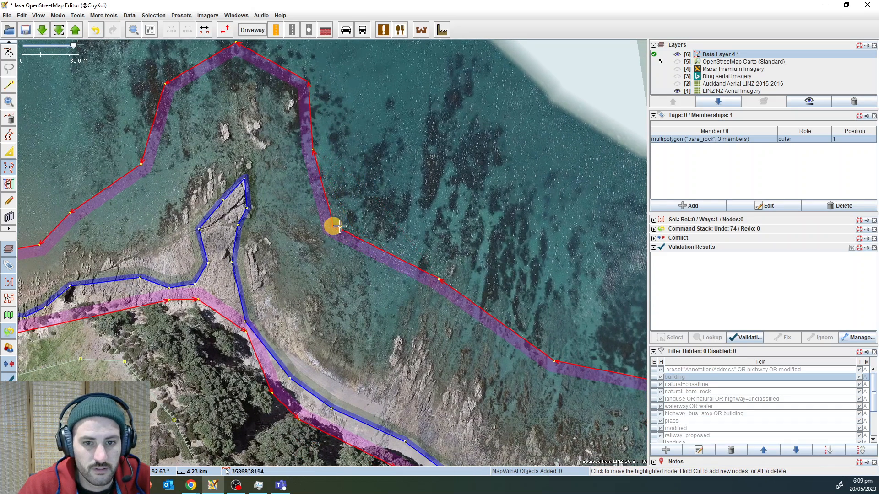
- Shift the next bare rock outline node east of the point seaward and add a node on each side of it
left_click(453, 255)
left_click(381, 272, "ctrl")
left_click_drag(496, 237, 308, 157)
left_click(313, 229)
left_click_drag(309, 252, 298, 240)
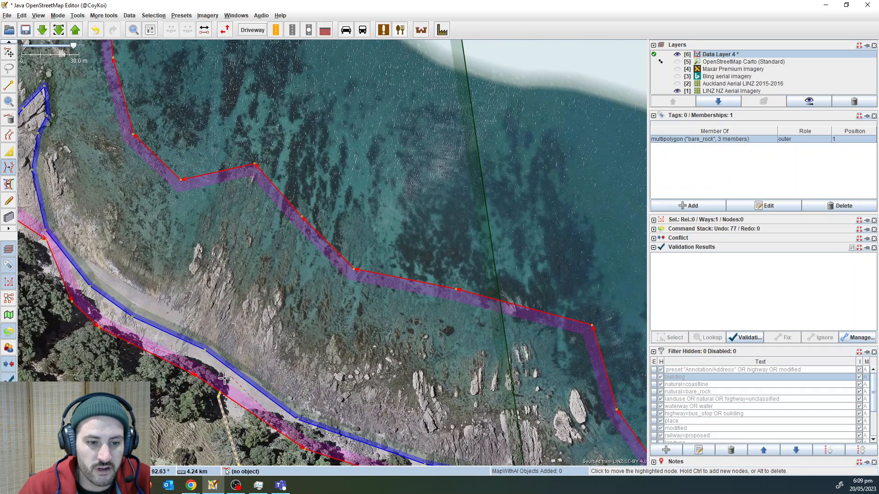
- Switch to Chrome, load openstreetmap.org in a maximized window, show the current location and dismiss the data loading prompt
left_click(198, 489)
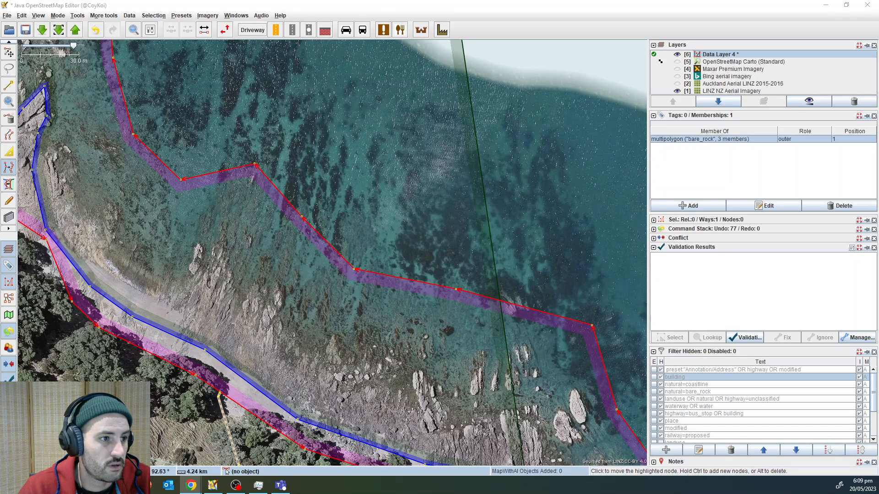
left_click_drag(0, 156, 464, 152)
type("openstreetmap.org")
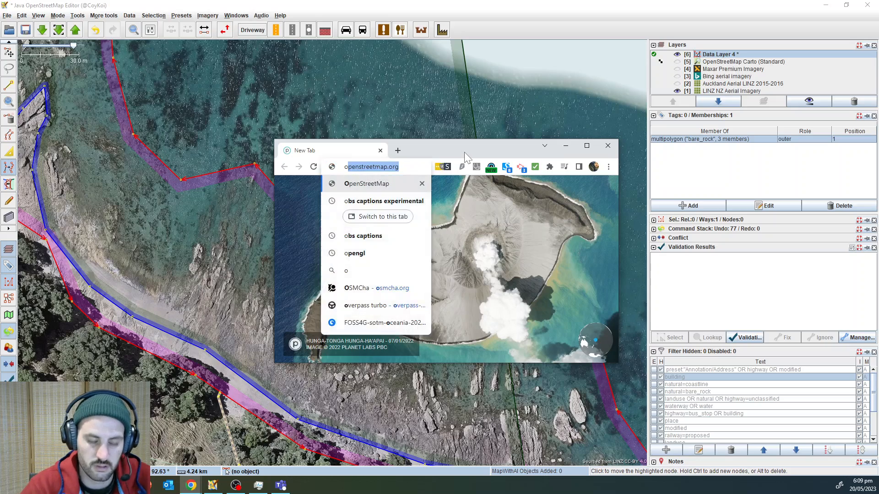
key("Return")
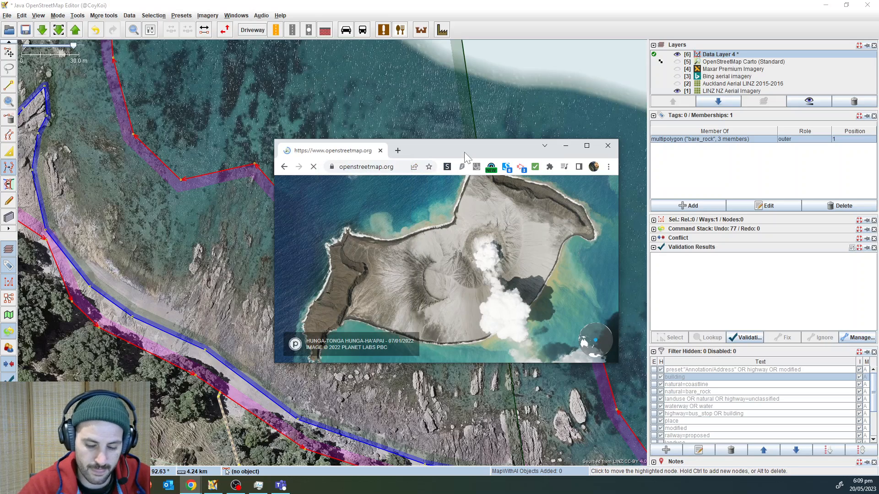
double_click(464, 152)
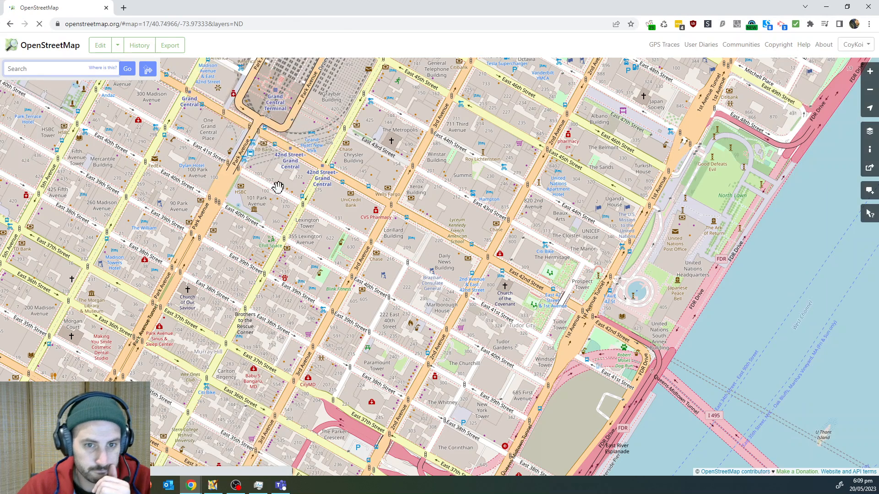
left_click(872, 110)
left_click(141, 78)
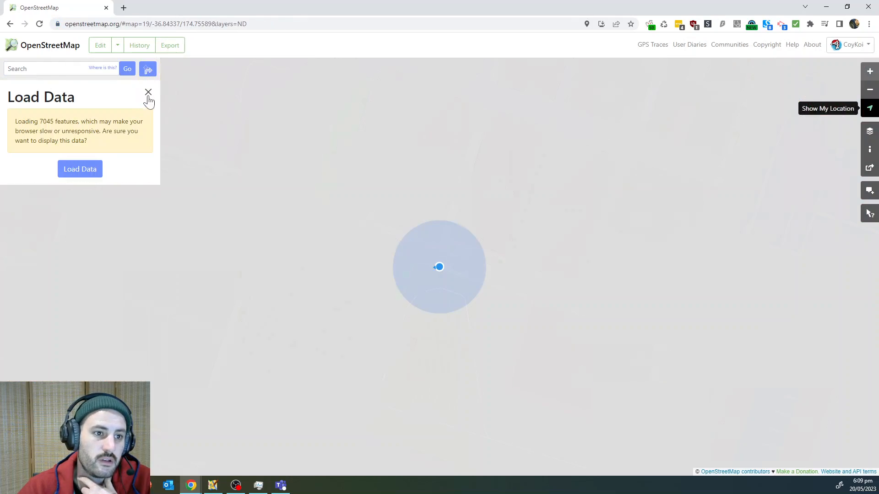
left_click(148, 93)
- Find Thumb Point at Waiheke Island's northeastern end on the OpenStreetMap map
scroll(381, 235, "down", 8)
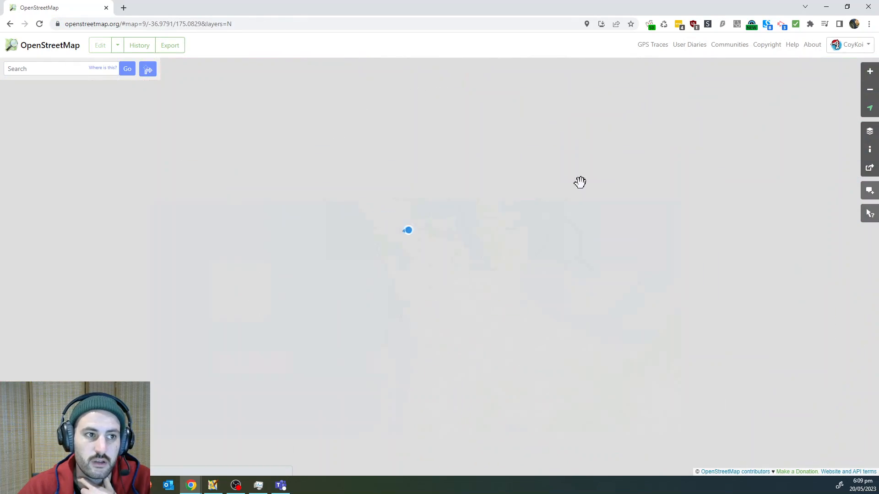
scroll(365, 212, "down", 3)
scroll(447, 204, "up", 3)
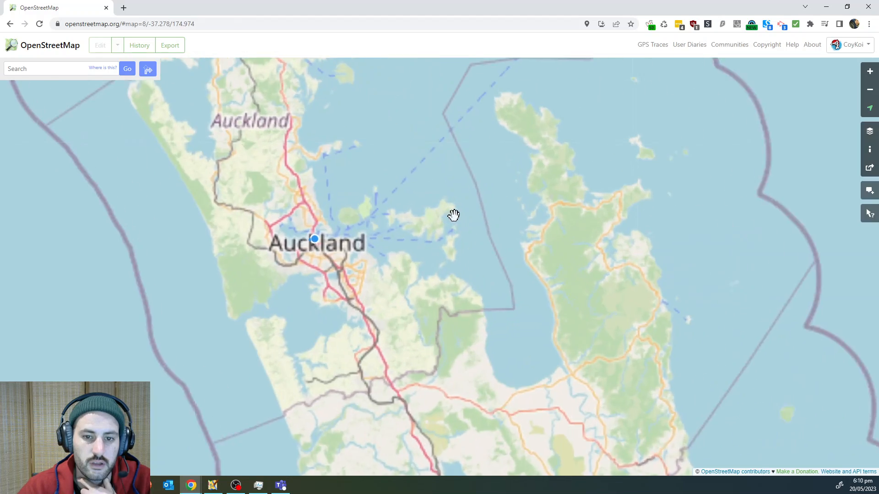
scroll(454, 215, "up", 6)
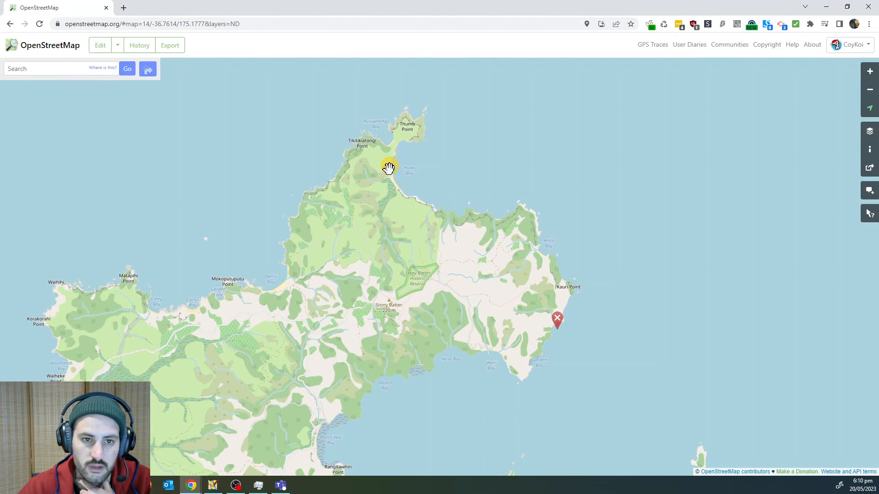
scroll(388, 168, "up", 3)
- Turn off the Map Data overlay for the Thumb Point map and reload it with layers=N
left_click(870, 131)
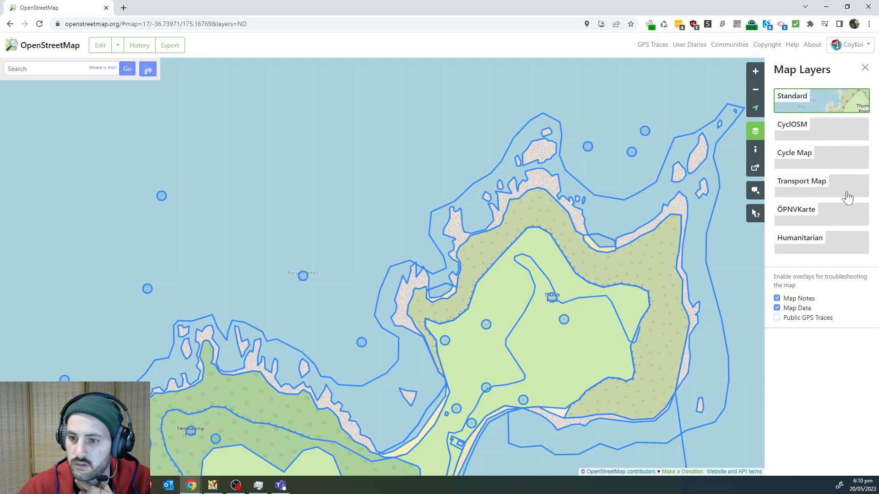
left_click(777, 308)
left_click(723, 295)
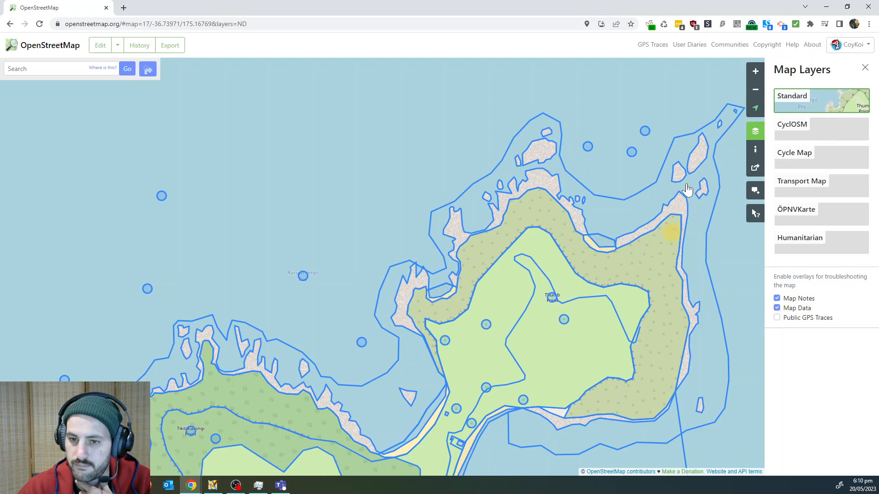
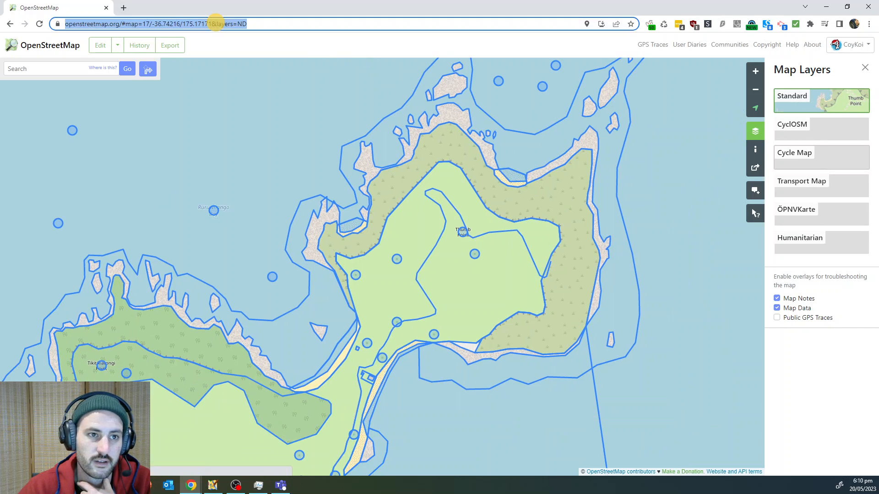
left_click(239, 21)
key("BackSpace")
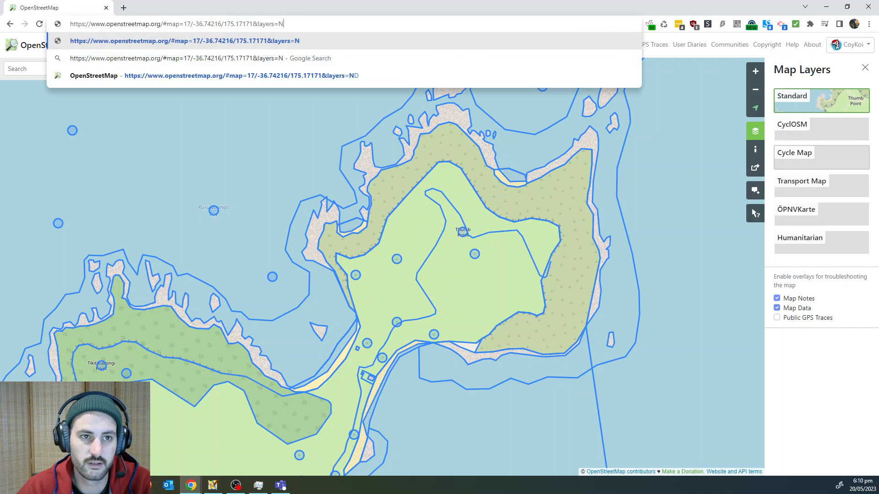
key("Return")
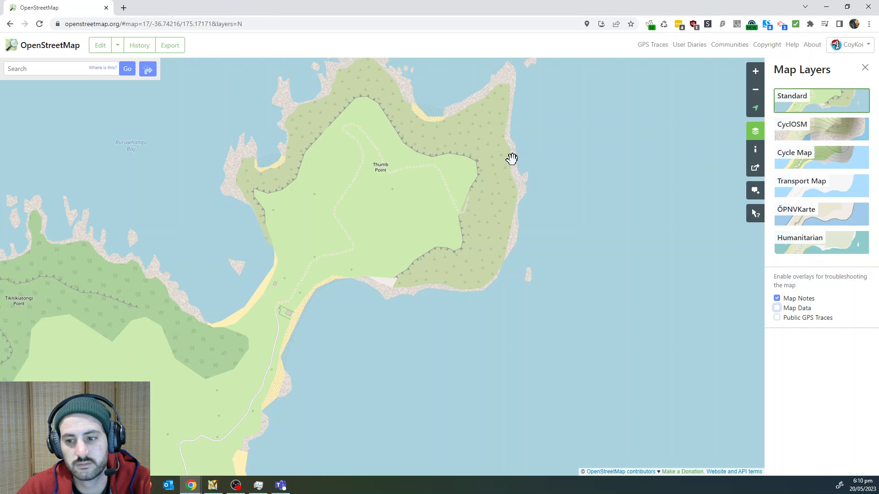
- Examine the rocky shoreline around Thumb Point in the Standard style and change the map layer to CyclOSM
left_click_drag(573, 192, 589, 261)
left_click_drag(415, 140, 435, 197)
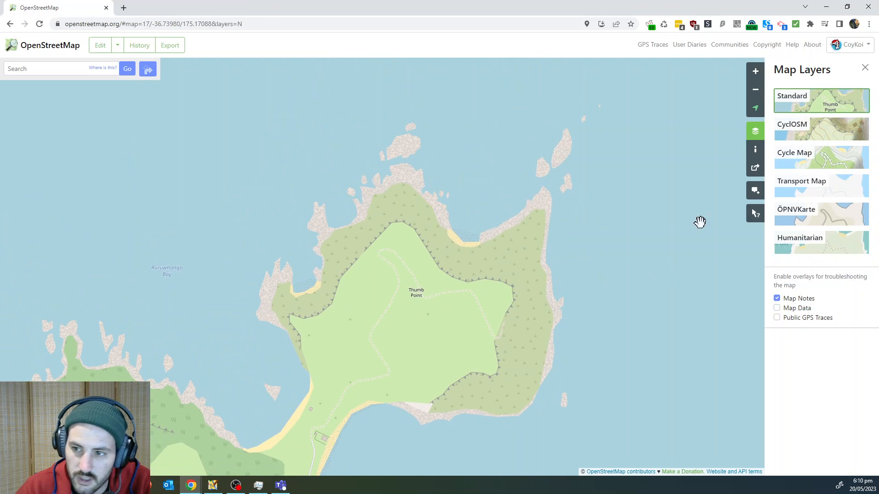
left_click(816, 136)
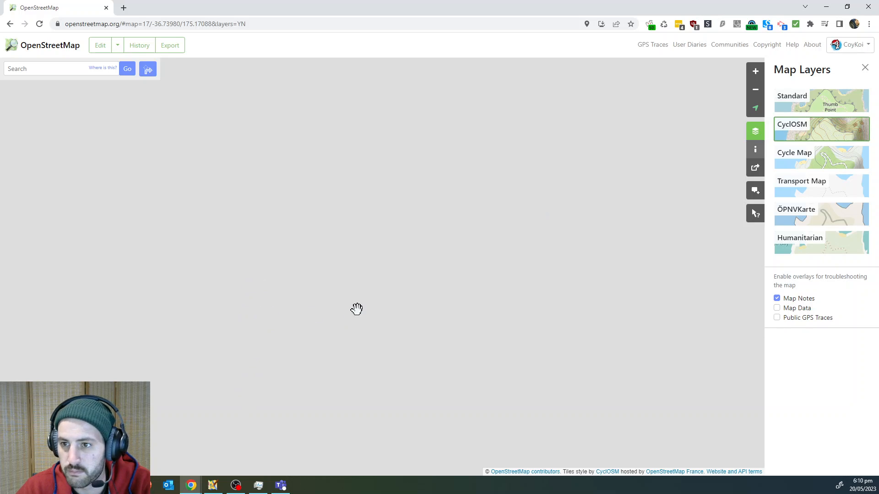
left_click_drag(359, 323, 371, 293)
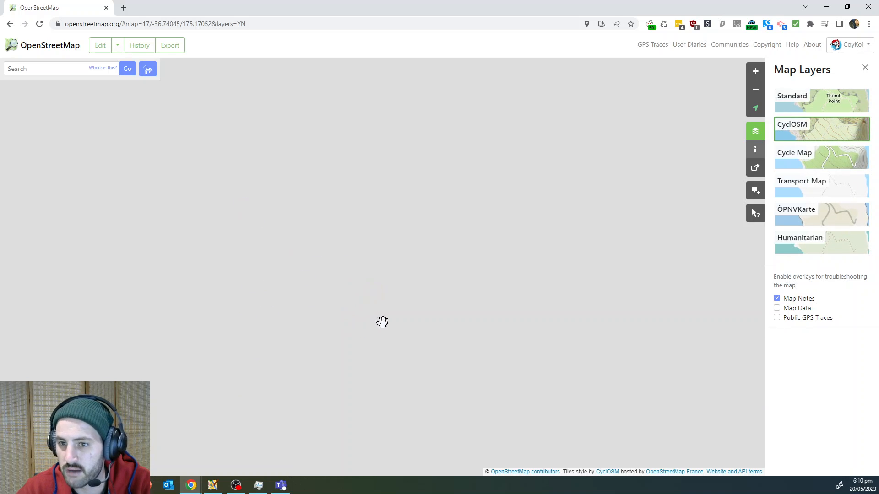
- Compare how Thumb Point's coastline renders in the Cycle Map, Standard, CyclOSM, Transport Map, ÖPNVKarte and Humanitarian layers
scroll(321, 232, "down", 1)
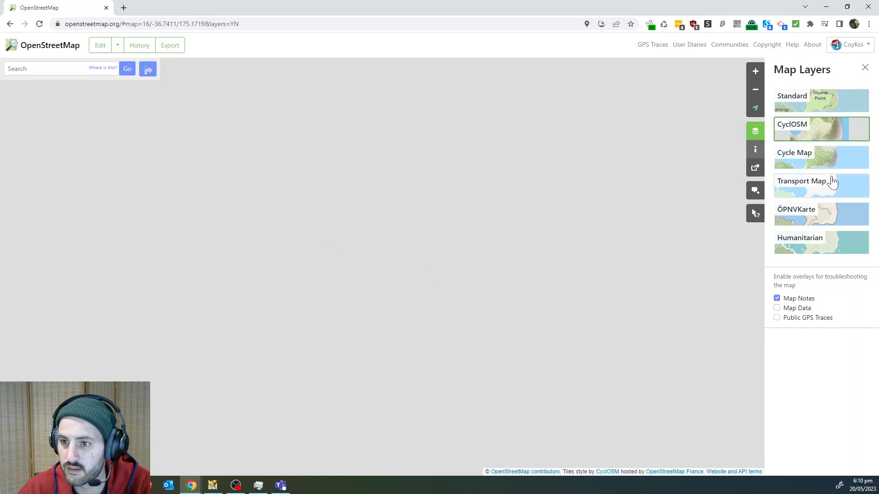
left_click(831, 157)
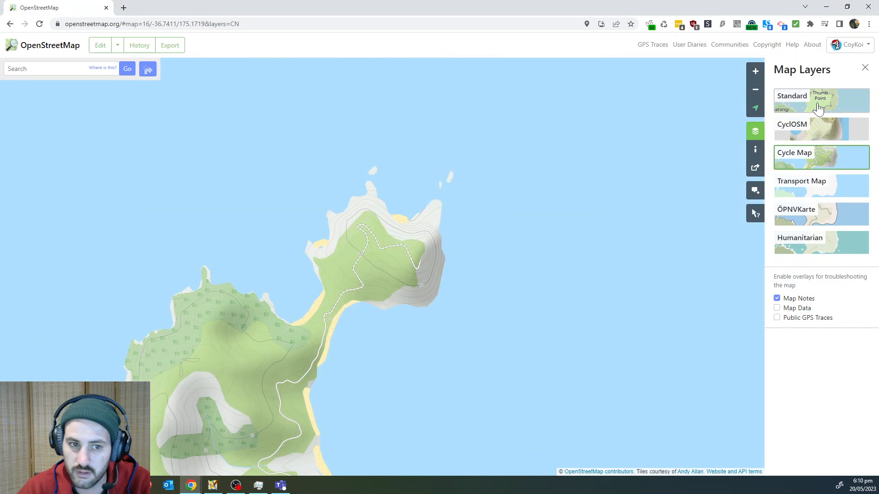
left_click(819, 109)
left_click(827, 132)
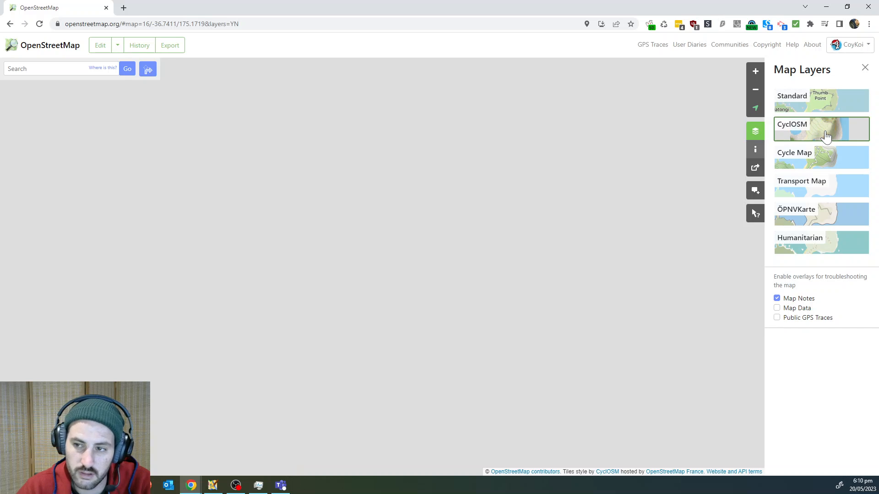
left_click(828, 156)
left_click(827, 192)
left_click(833, 219)
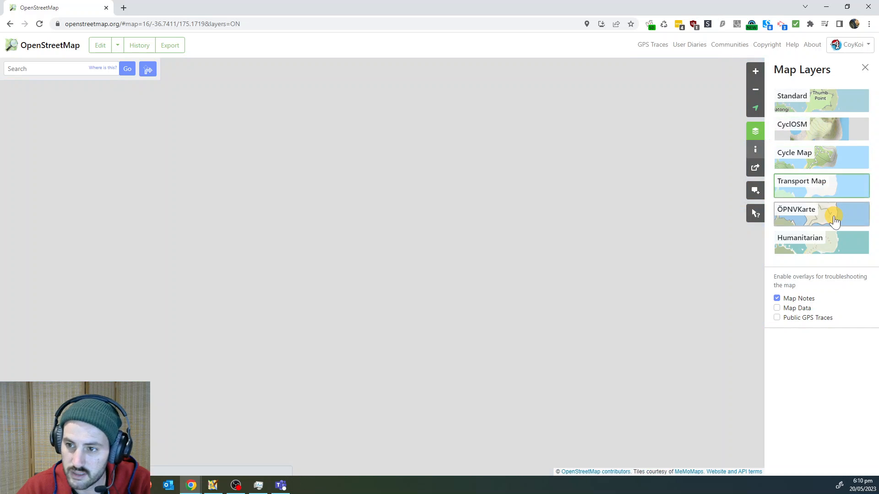
left_click(832, 245)
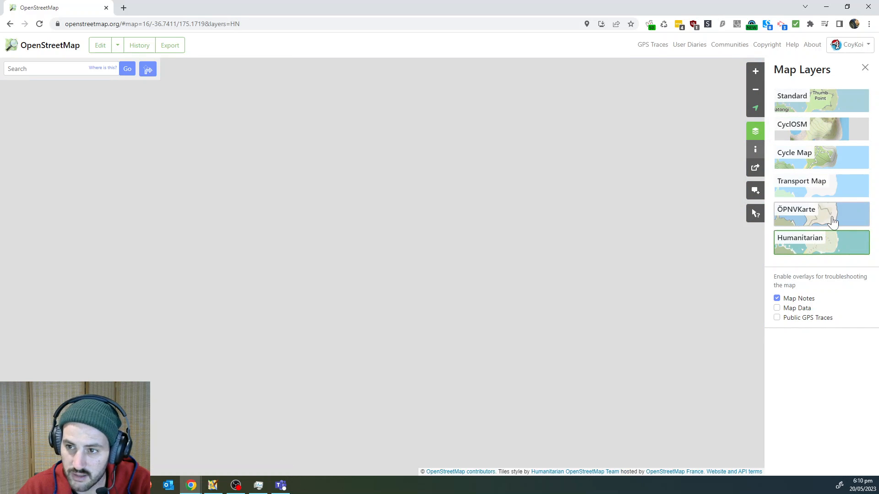
left_click(834, 221)
left_click(832, 191)
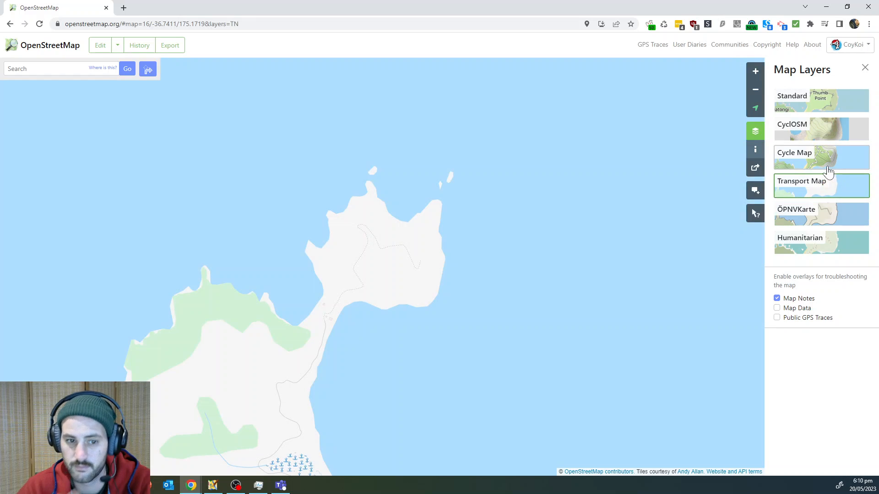
left_click(830, 171)
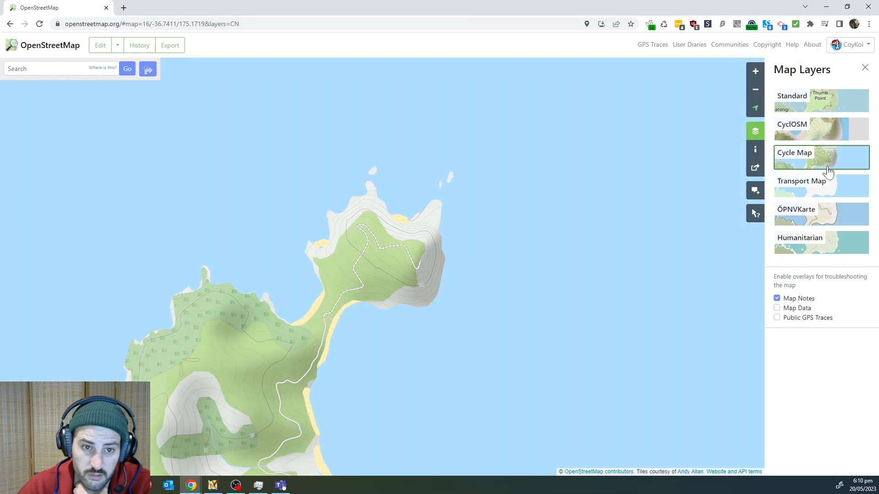
- Compare the rocky shoreline of Ruruwhango Bay between the CyclOSM and Standard layers
left_click(830, 132)
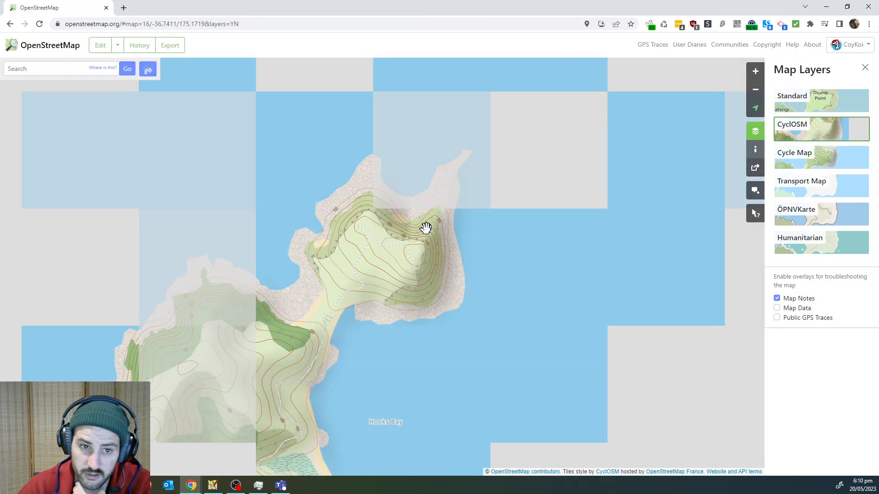
left_click_drag(373, 228, 435, 204)
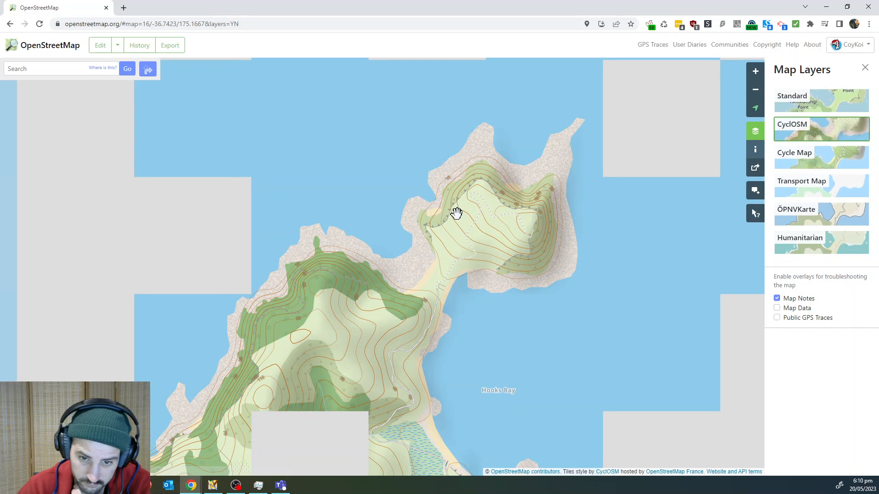
left_click(820, 107)
left_click(823, 122)
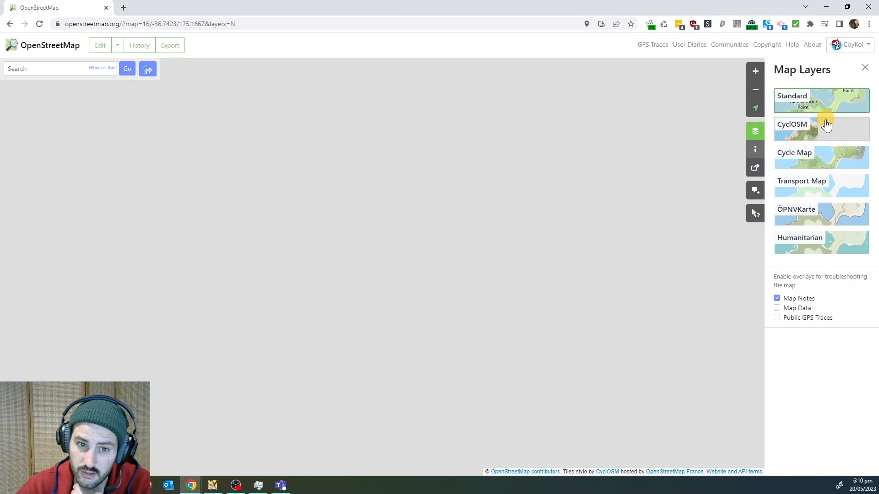
scroll(361, 249, "up", 2)
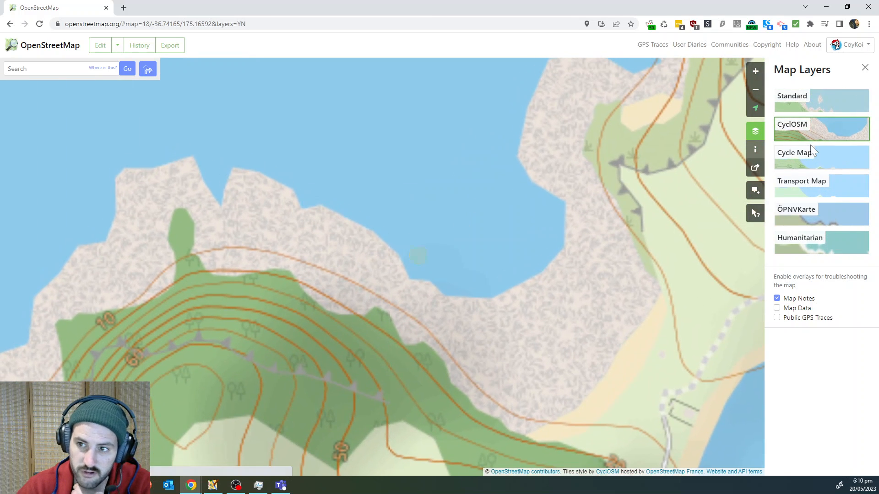
left_click(819, 106)
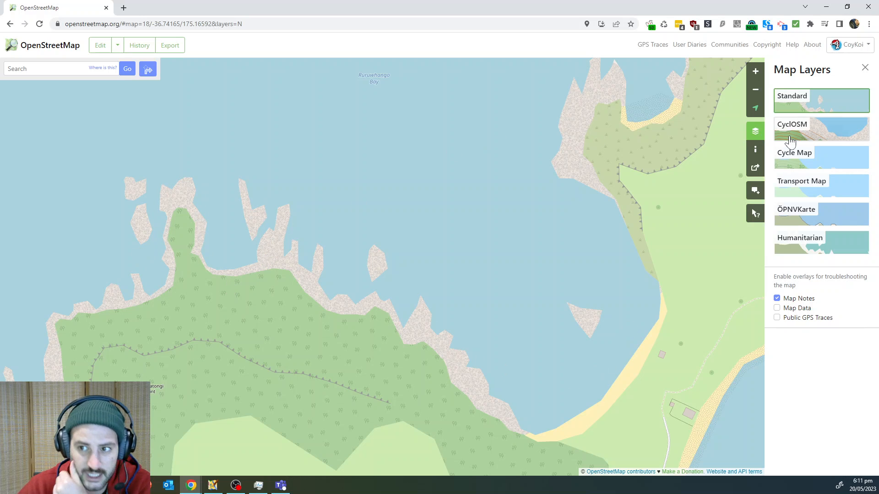
left_click(820, 137)
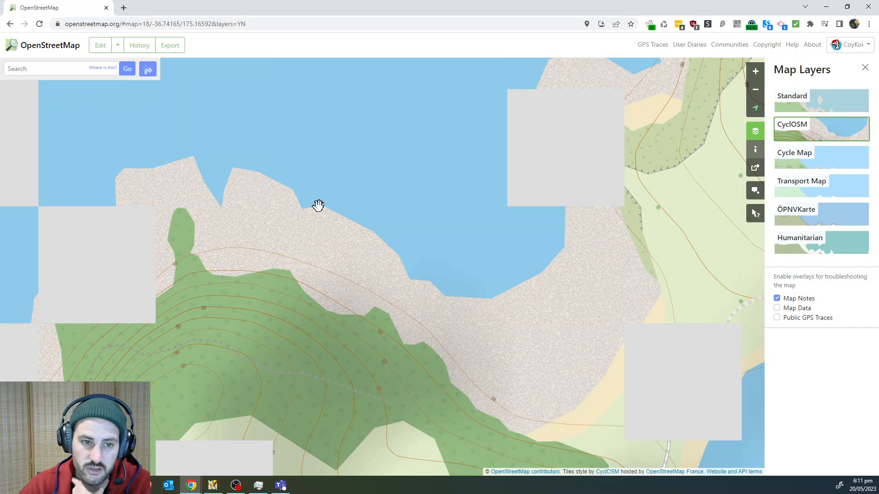
- Examine the extent of the bare rock rendered in CyclOSM around Thumb Point and northern Hooks Bay
scroll(322, 207, "down", 1)
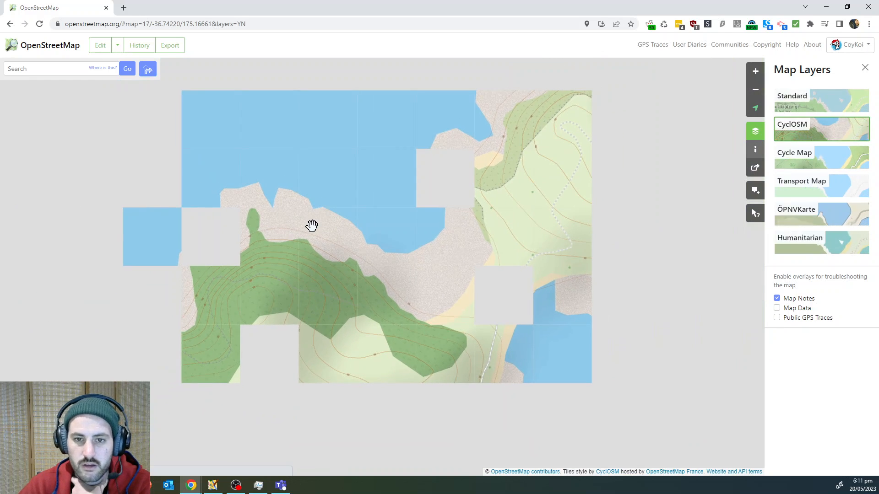
scroll(507, 241, "down", 2)
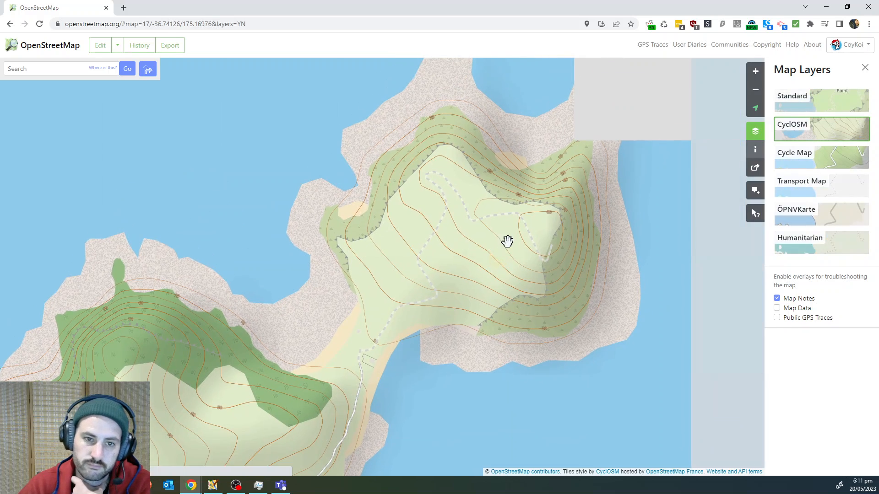
scroll(470, 284, "up", 1)
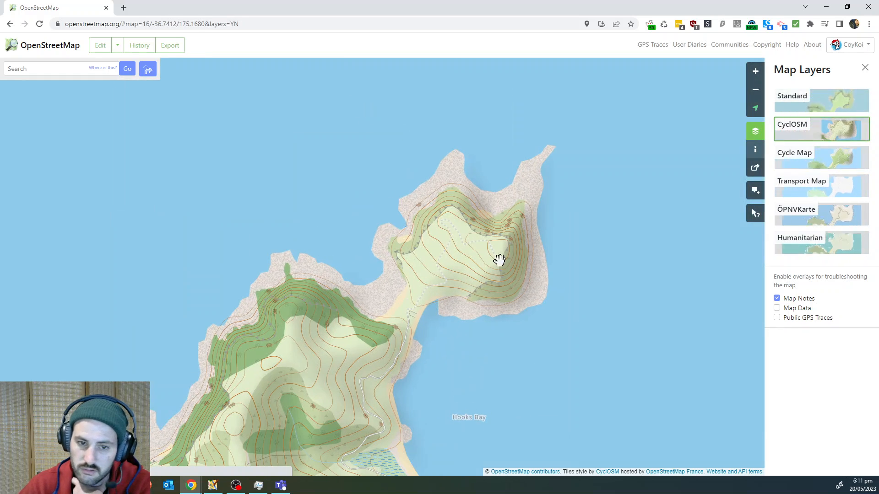
left_click_drag(514, 278, 526, 247)
left_click_drag(458, 257, 520, 275)
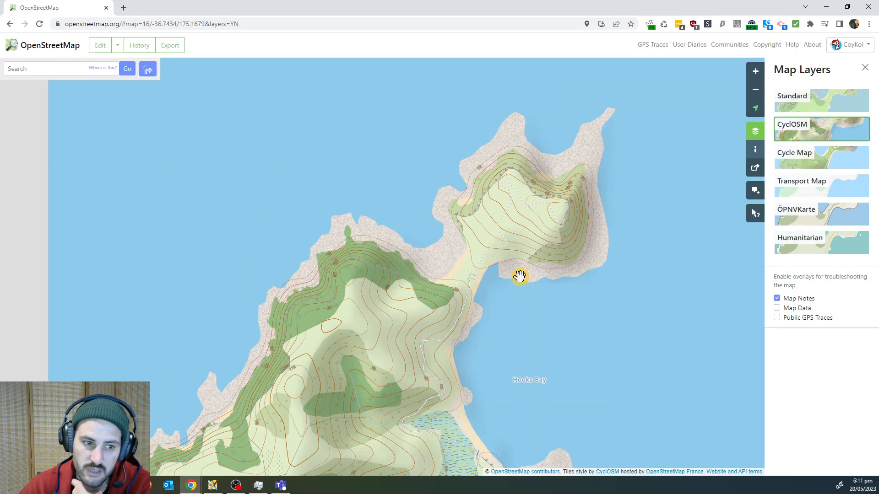
- Compare the Thumb Point shoreline in Standard and CyclOSM, and show all of Hooks Bay in the Standard layer
left_click(789, 113)
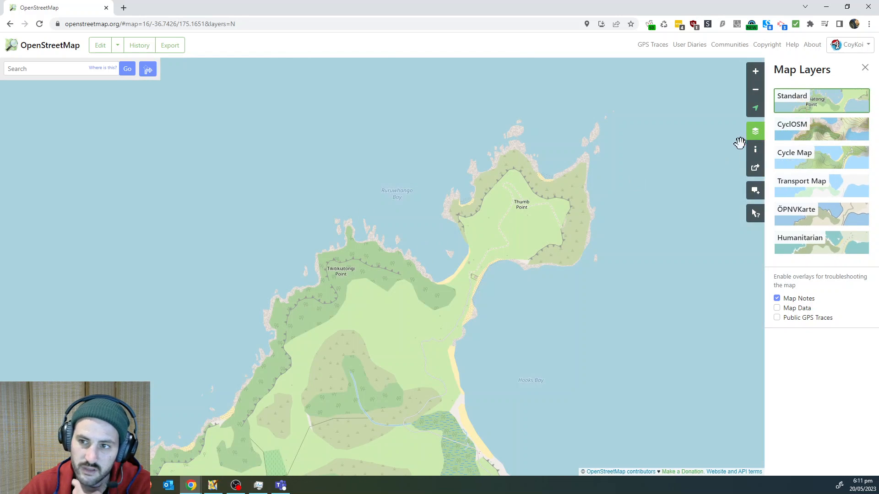
left_click(831, 134)
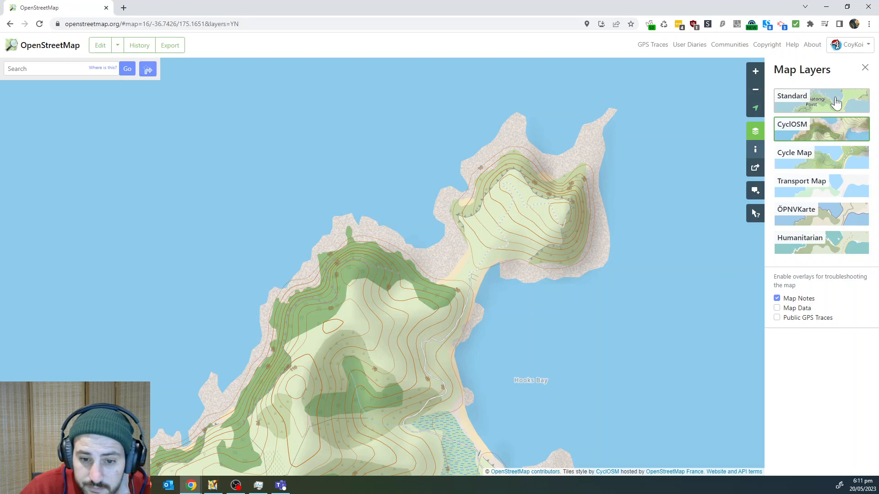
left_click_drag(579, 344, 444, 110)
left_click_drag(458, 155, 486, 252)
left_click(814, 109)
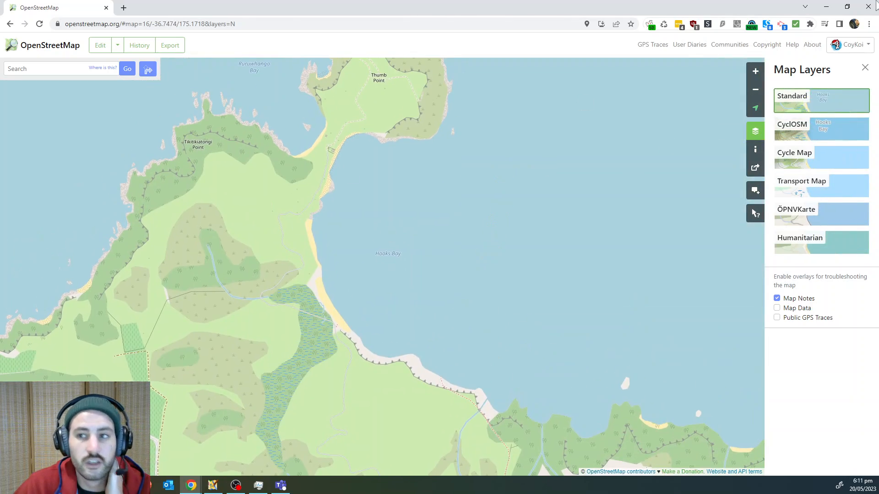
- Switch back to Java OpenStreetMap Editor, show the rocky headland on Hooks Bay's southern shore in select mode and clear the selection
left_click(826, 8)
left_click_drag(381, 214, 526, 190)
left_click_drag(274, 209, 444, 311)
key("s")
left_click(405, 248)
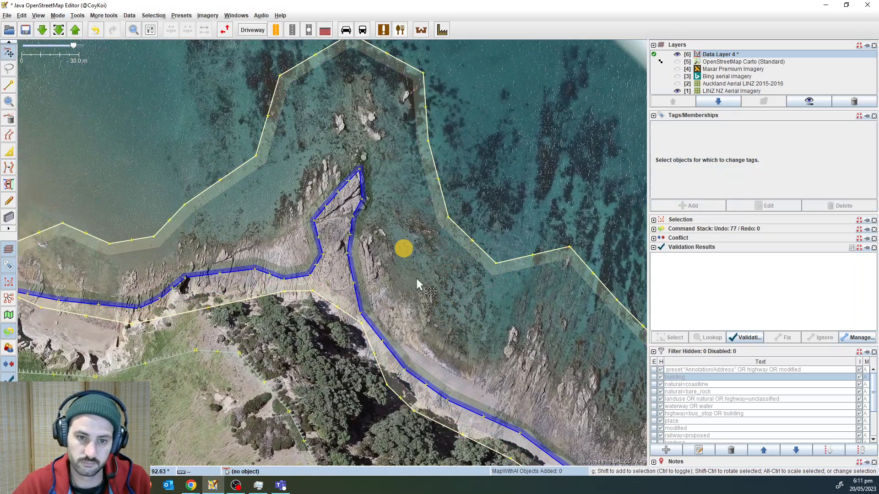
- Select the bare_rock multipolygon's outer way off the rocky shore southeast of the headland and start Improve Way Accuracy on it
left_click_drag(417, 278, 454, 207)
scroll(454, 210, "down", 2)
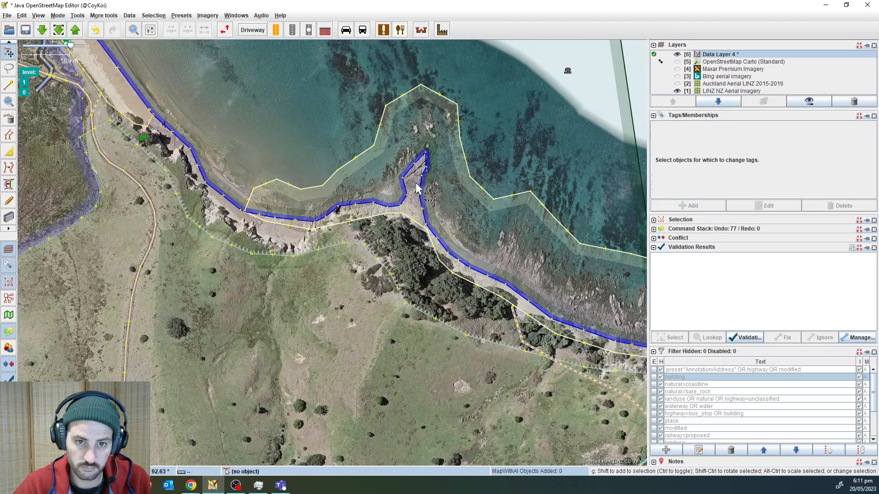
left_click_drag(504, 258, 306, 208)
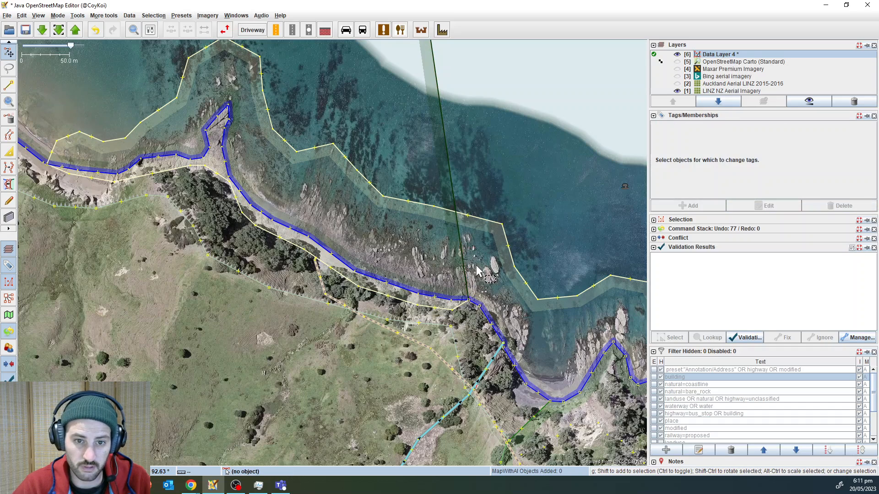
left_click(403, 234)
scroll(402, 234, "up", 2)
left_click(557, 204)
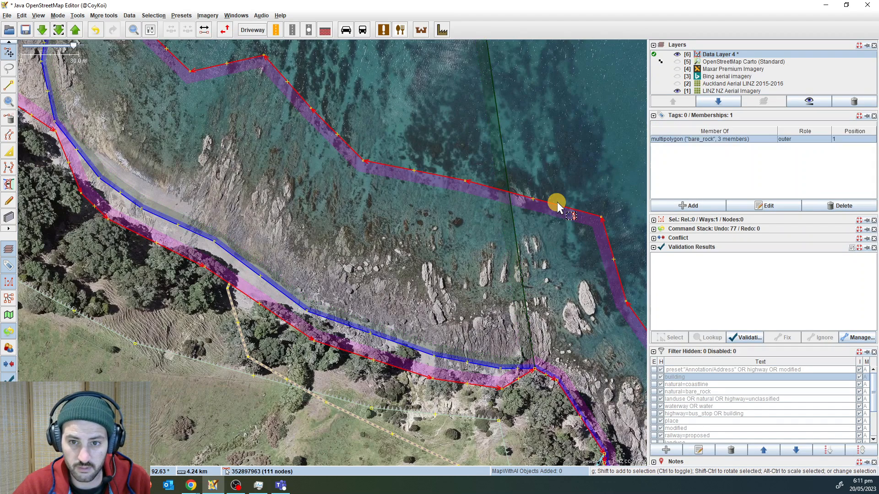
left_click_drag(538, 240, 489, 224)
key("w")
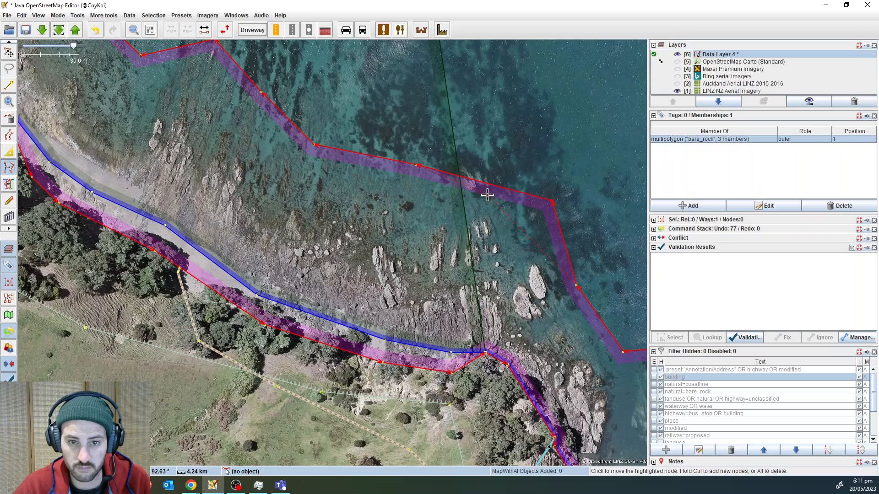
- Pull an offshore corner of the bare_rock outline inward and fit its landward edge to the tree line just west of the headland point
left_click(522, 208)
left_click_drag(427, 190, 443, 162)
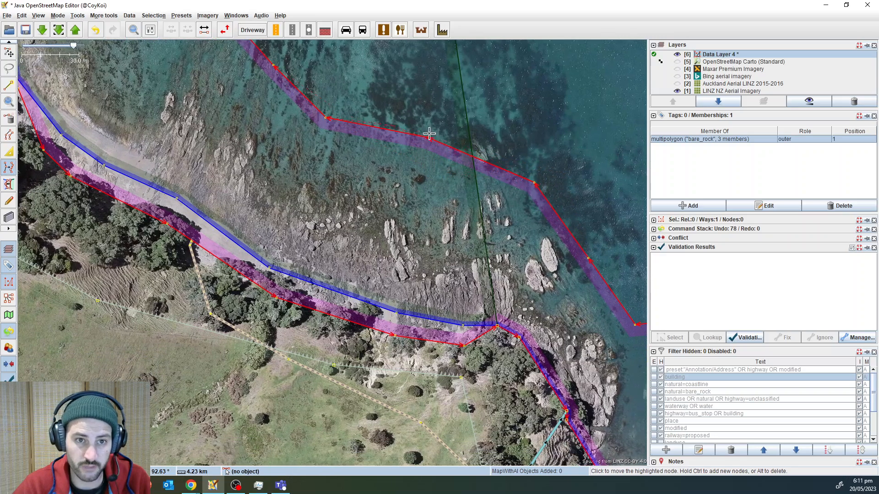
scroll(495, 197, "up", 2)
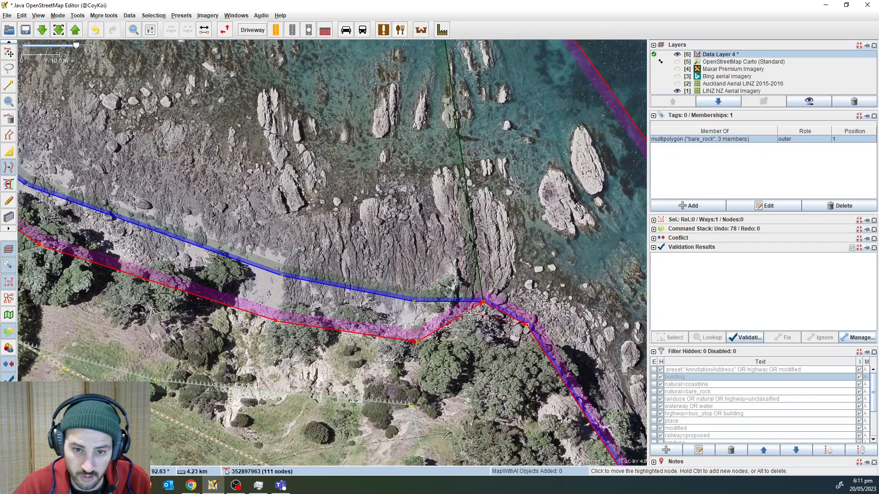
left_click(406, 332)
left_click(356, 305, "ctrl")
left_click(291, 312)
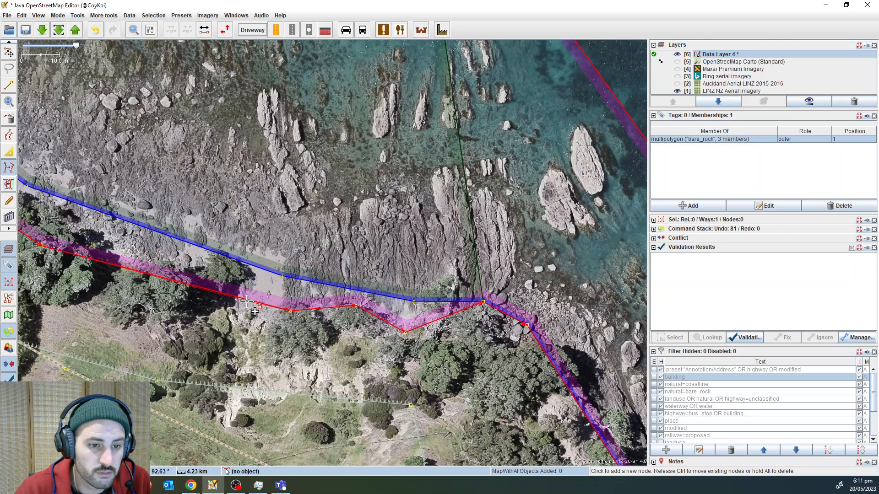
- Add nodes to the bare_rock outline's landward edge so it follows the tree line farther west along the shore
left_click(239, 296, "ctrl")
left_click(223, 271, "ctrl")
left_click(178, 268, "ctrl")
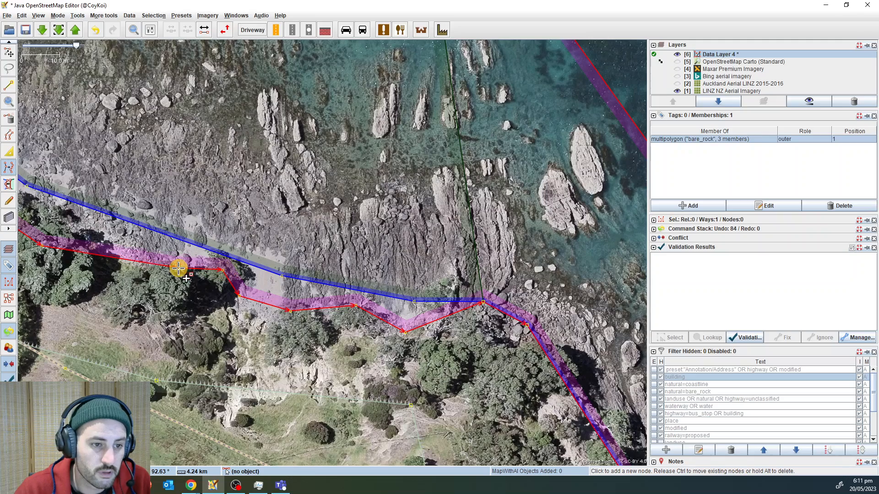
left_click(134, 259, "ctrl")
left_click_drag(124, 249, 327, 312)
left_click(235, 280)
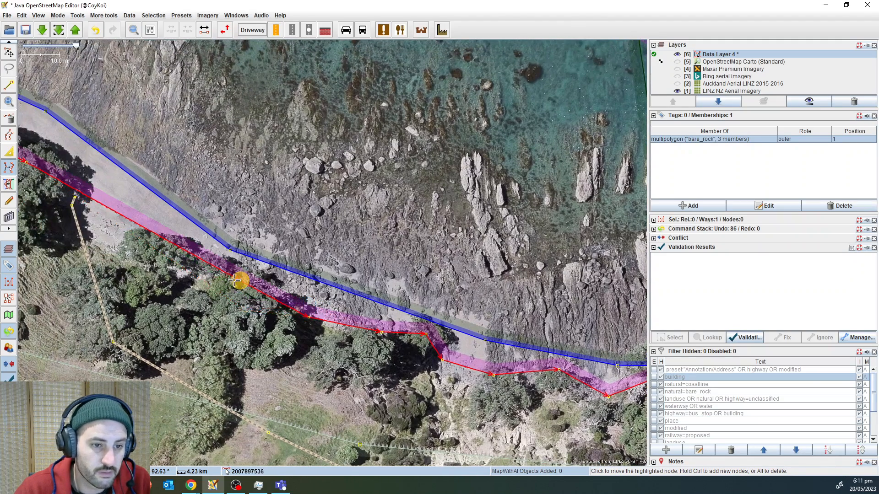
- Reshape the landward edge of the bare_rock outline to run along the boundary between the rocks and the beach sand
left_click_drag(175, 273, 222, 308)
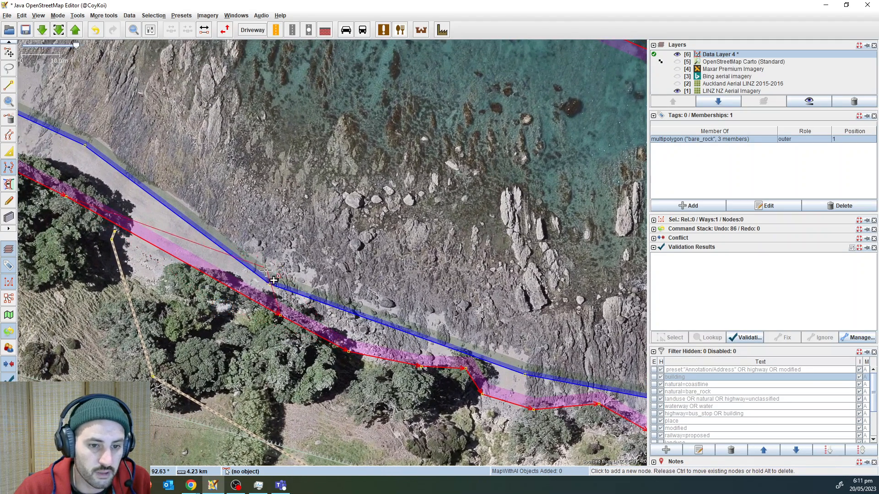
left_click_drag(230, 198, 264, 234)
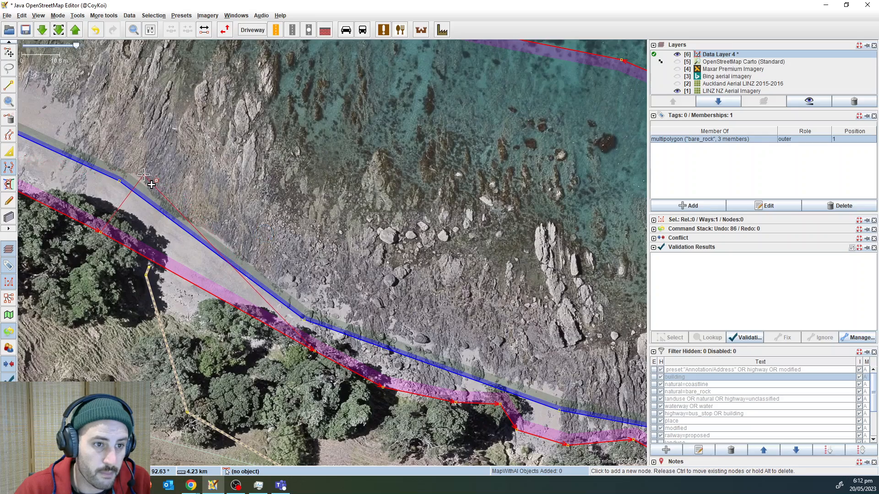
left_click(116, 165)
left_click(179, 212)
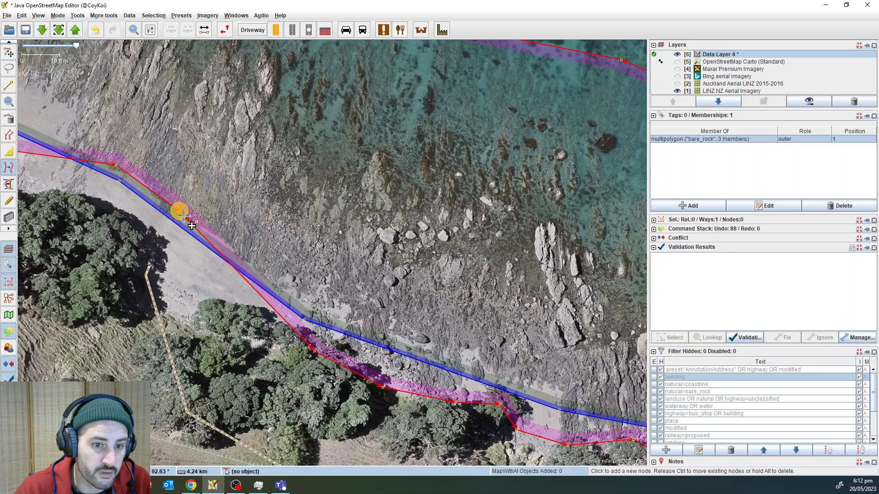
left_click(288, 294)
- Add nodes continuing the bare_rock edge northwest around the rocks to the seaward side of the sandy beach
left_click_drag(261, 198, 545, 325)
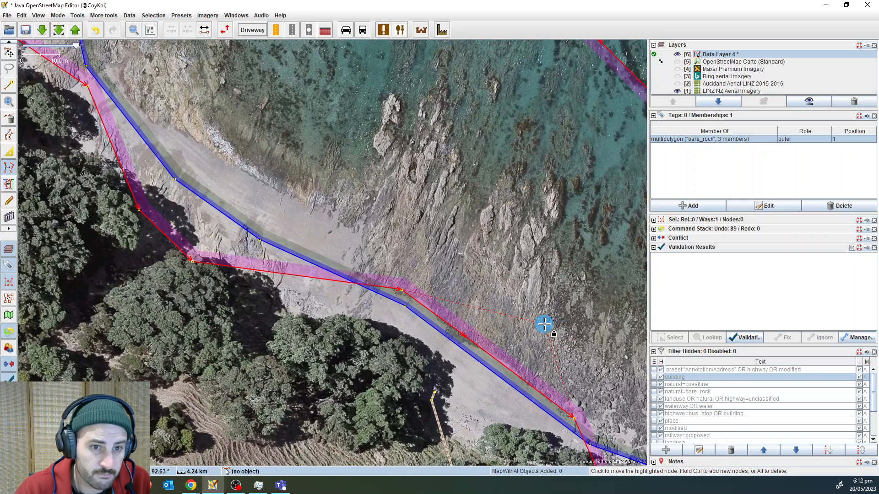
left_click_drag(412, 255, 431, 260)
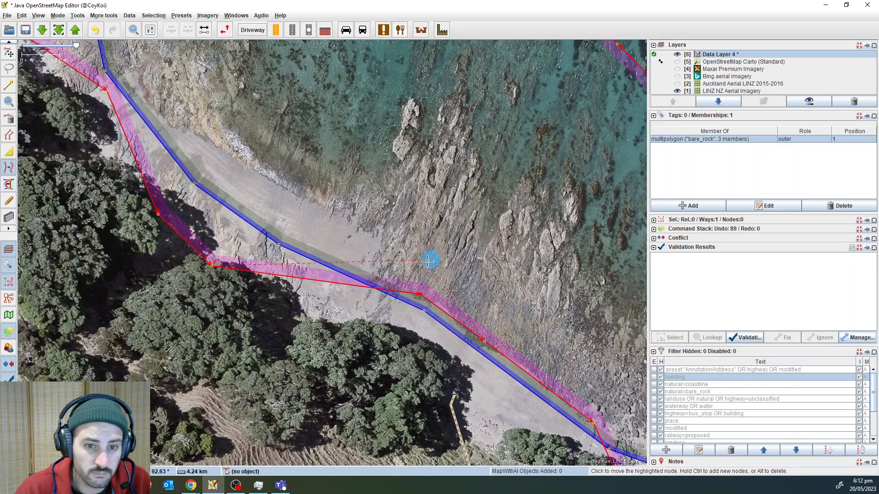
left_click(379, 276, "ctrl")
left_click_drag(395, 193, 379, 321)
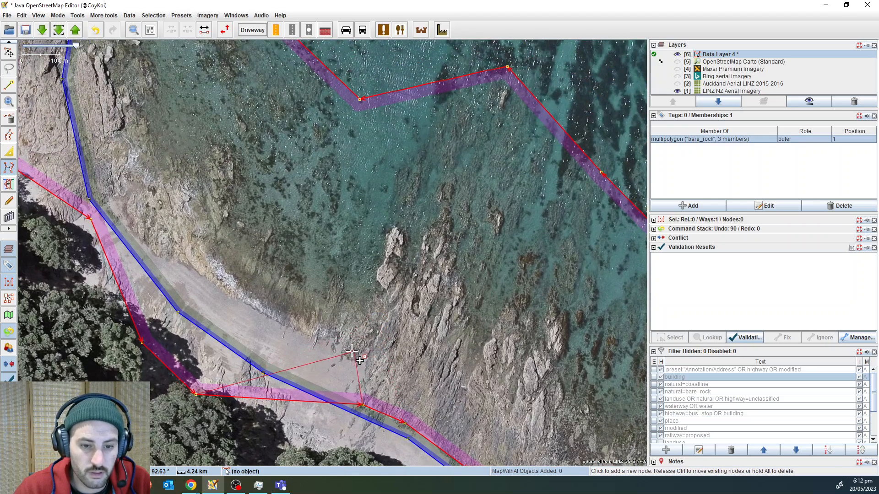
left_click(344, 348, "ctrl")
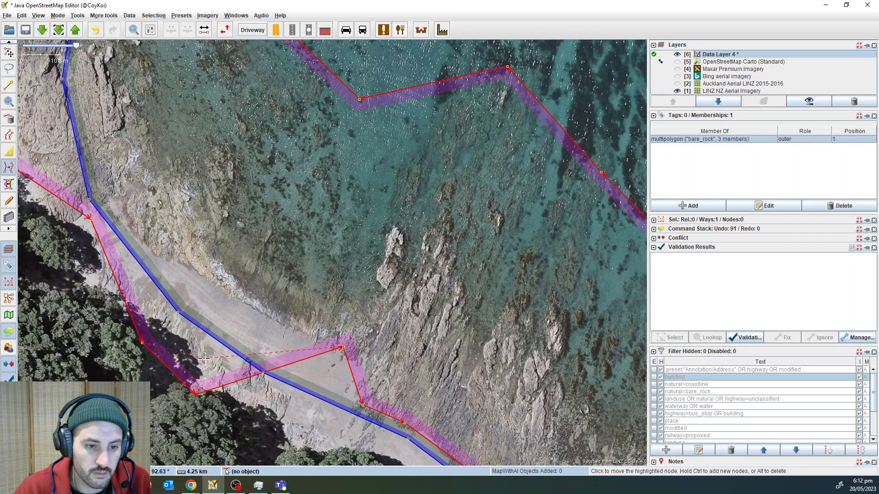
- Reposition the bare_rock outline's nodes along the seaward edge of the sandy beach, leaving the sand outside the rock area
scroll(306, 331, "up", 2)
left_click_drag(320, 305, 298, 227)
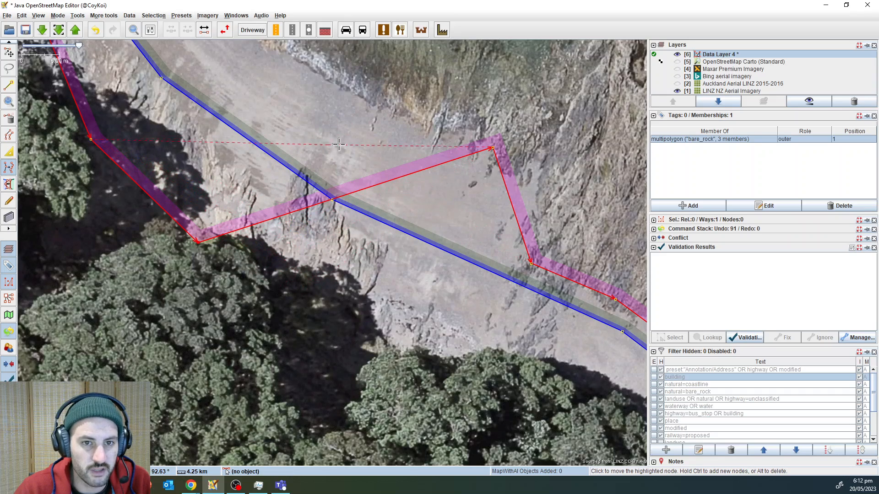
left_click_drag(339, 145, 298, 204)
scroll(367, 125, "down", 2)
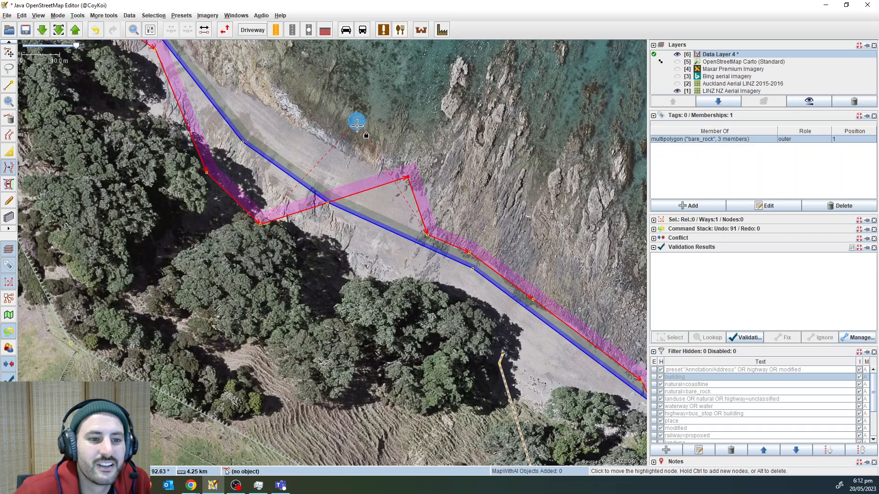
left_click_drag(355, 118, 424, 222)
left_click(348, 293)
left_click(372, 240)
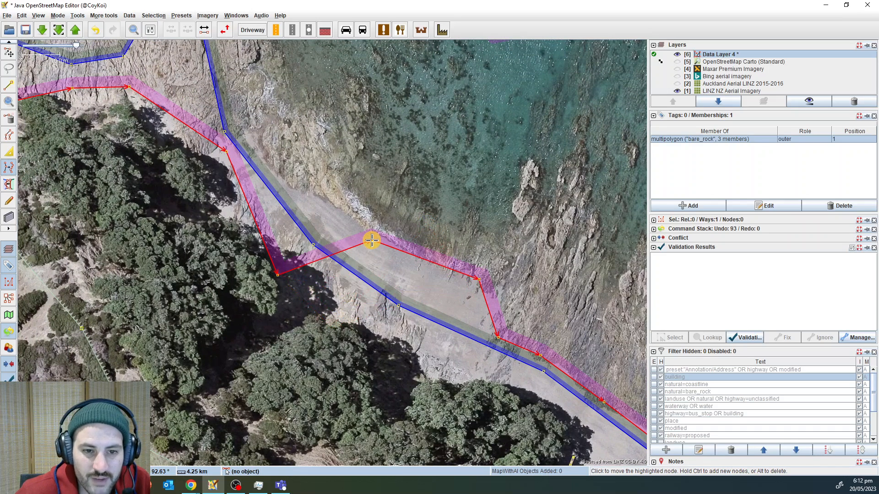
left_click(382, 234)
left_click(273, 239)
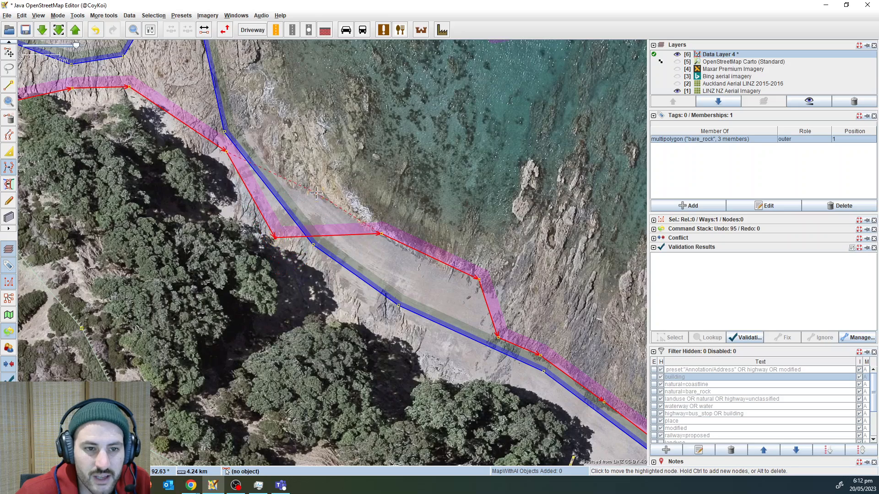
left_click(273, 239, "alt")
- Fit the bare_rock outline to the beach's narrow northwestern end and the vegetation edge across the base of the rocky promontory
left_click_drag(306, 158, 413, 278)
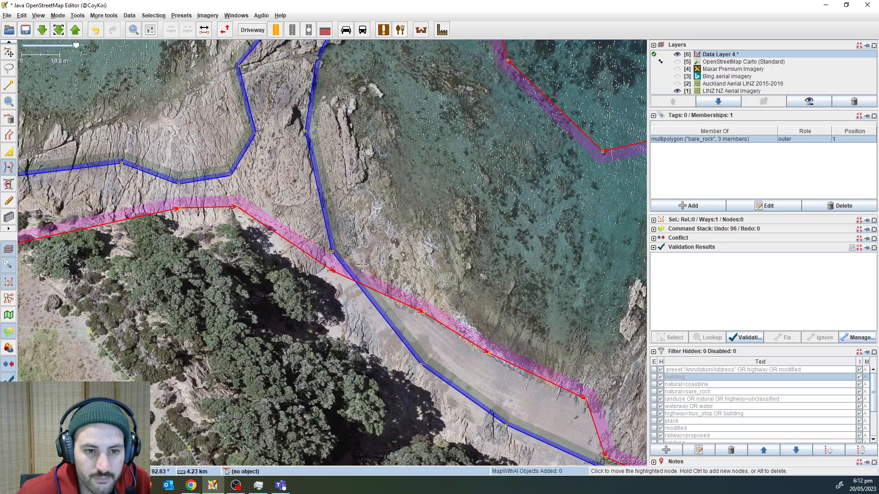
left_click(315, 272)
left_click(354, 259, "ctrl")
left_click_drag(366, 228, 396, 235)
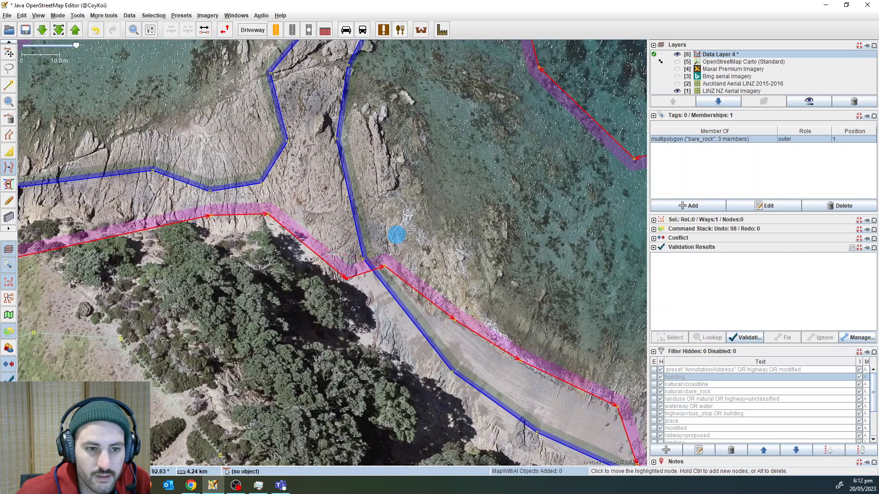
left_click(288, 252)
left_click(263, 226, "ctrl")
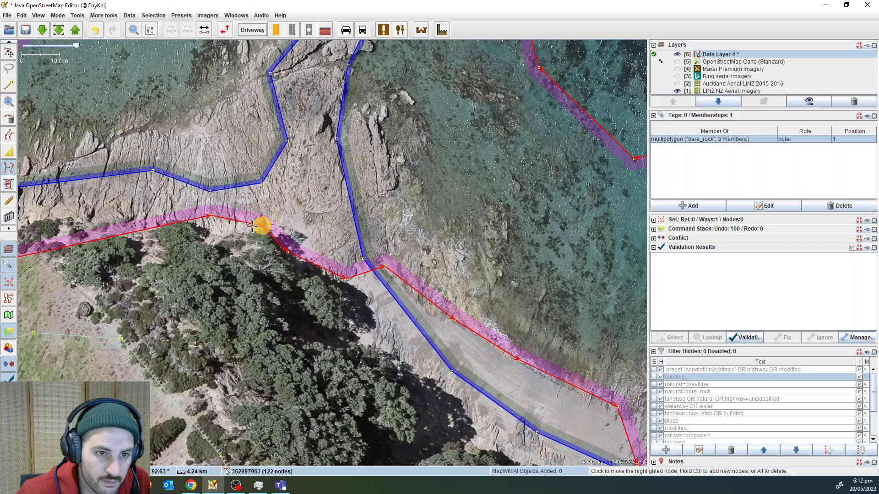
left_click(217, 231)
left_click(171, 221, "ctrl")
- Refine the bare_rock outline's landward edge along the cliff from the promontory west to the corner of the small bay
left_click_drag(190, 212, 454, 236)
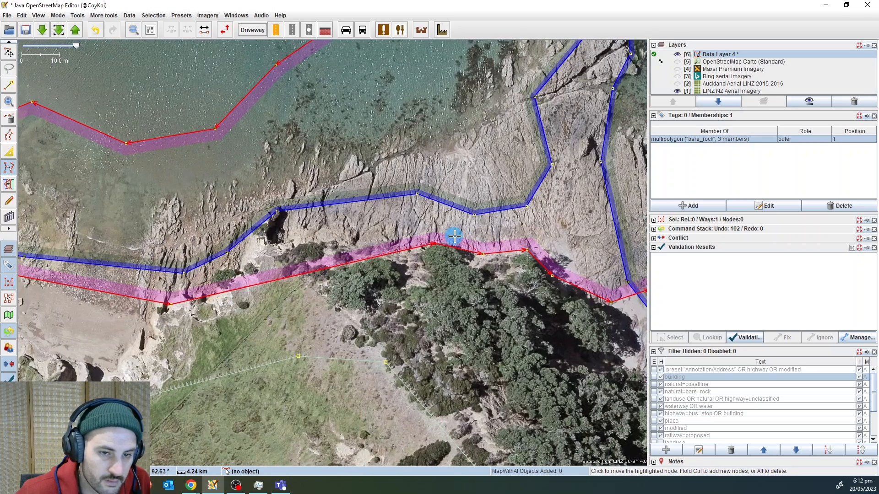
left_click(389, 250, "ctrl")
left_click(312, 240, "ctrl")
left_click(250, 264, "ctrl")
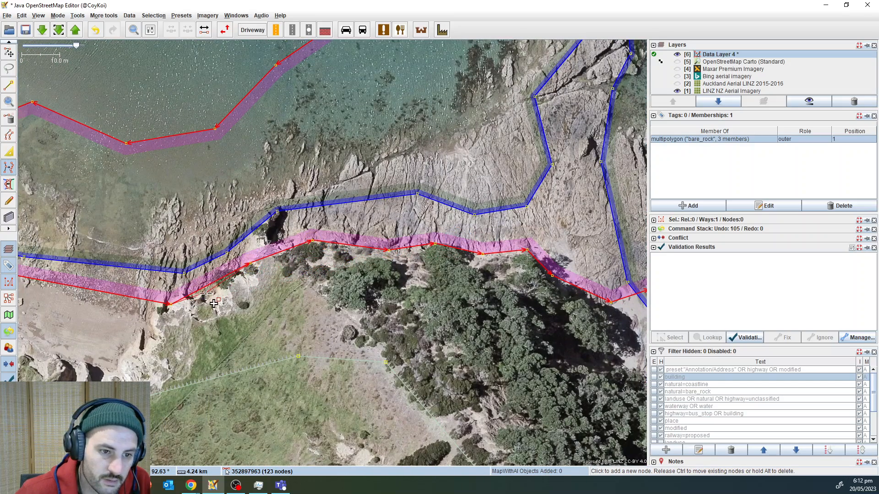
left_click(174, 310)
left_click_drag(194, 293, 535, 251)
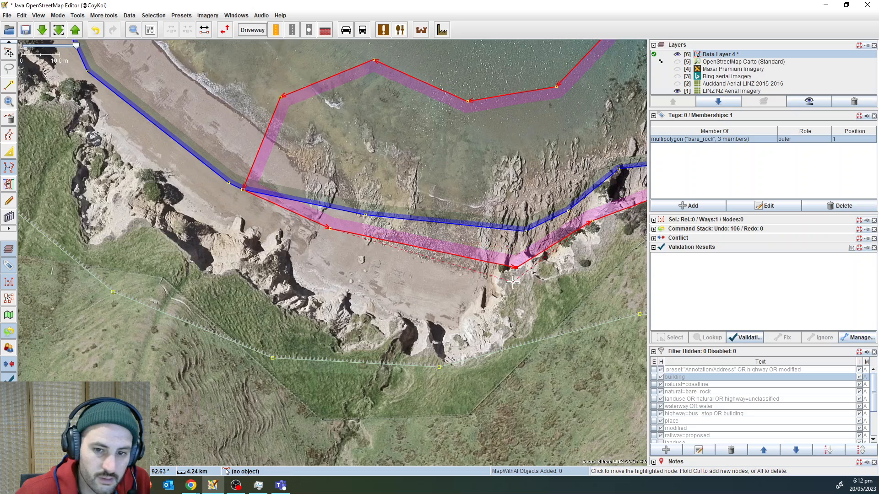
left_click(479, 331, "ctrl")
left_click(439, 344, "ctrl")
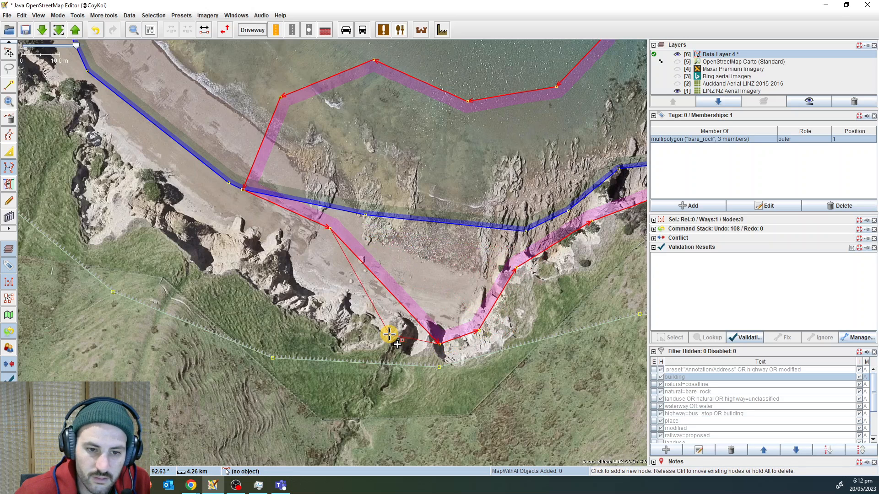
left_click(389, 335, "ctrl")
left_click_drag(437, 284, 387, 311)
key("ctrl+z")
key("ctrl+z")
key("ctrl+z")
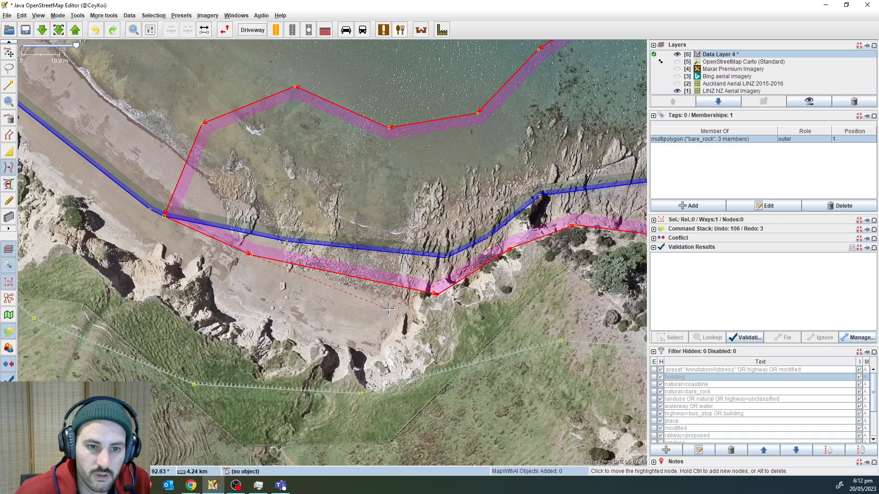
- Add two nodes along the rock and sand boundary in the small bay and compare the outline against Maxar Premium Imagery
left_click(394, 279, "ctrl")
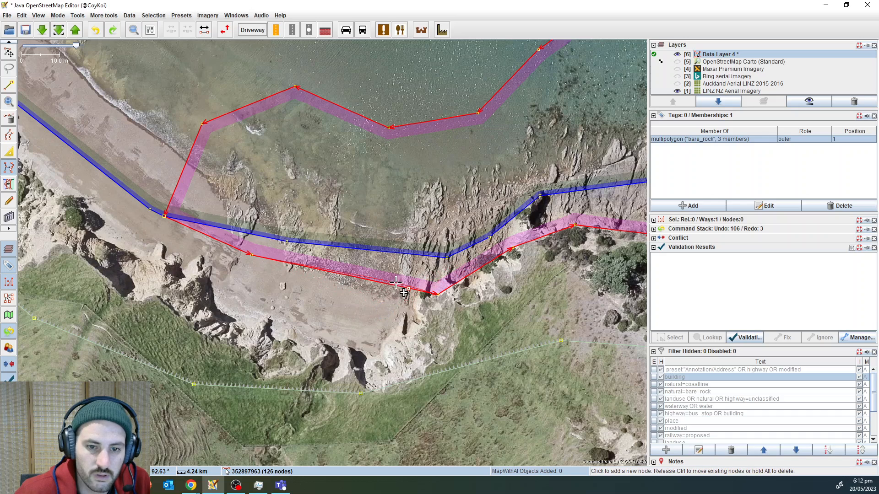
left_click(313, 263, "ctrl")
key("alt+4")
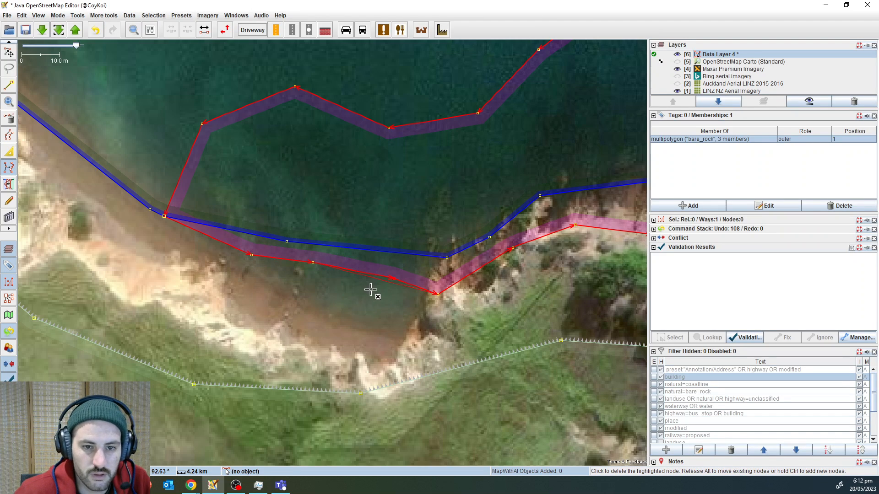
key("alt+4")
key("alt+4")
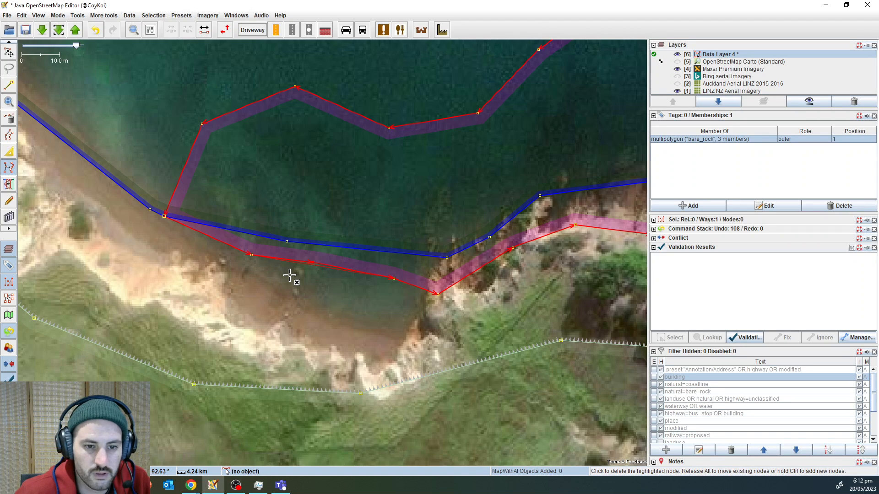
key("alt+4")
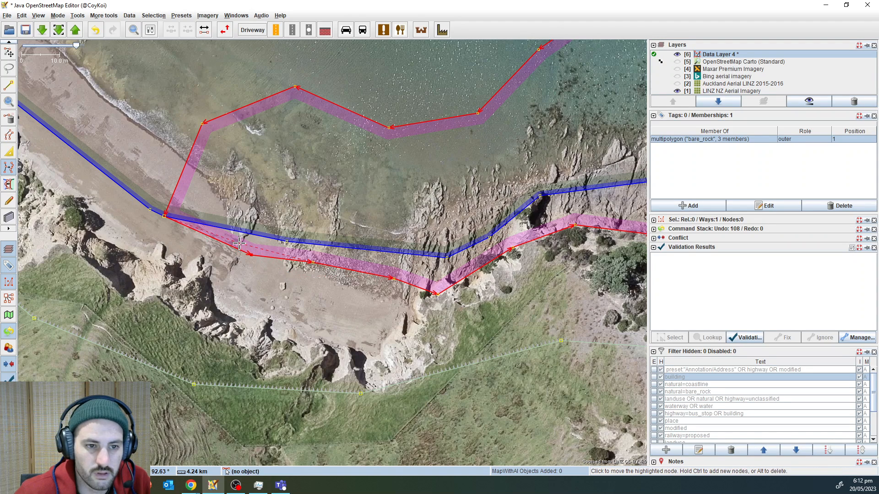
- Reshape the natural=coastline way to follow the small bay's inner shoreline as shown on Maxar Premium Imagery
left_click(400, 256)
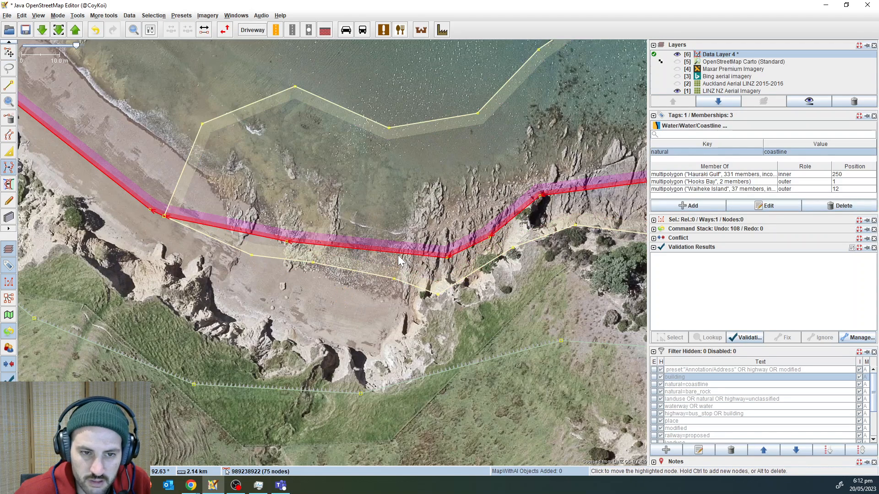
key("alt+4")
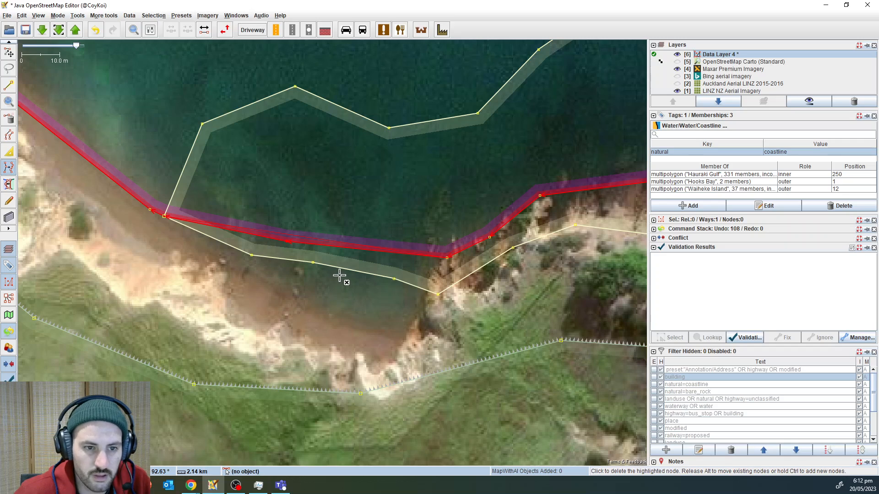
left_click(227, 268)
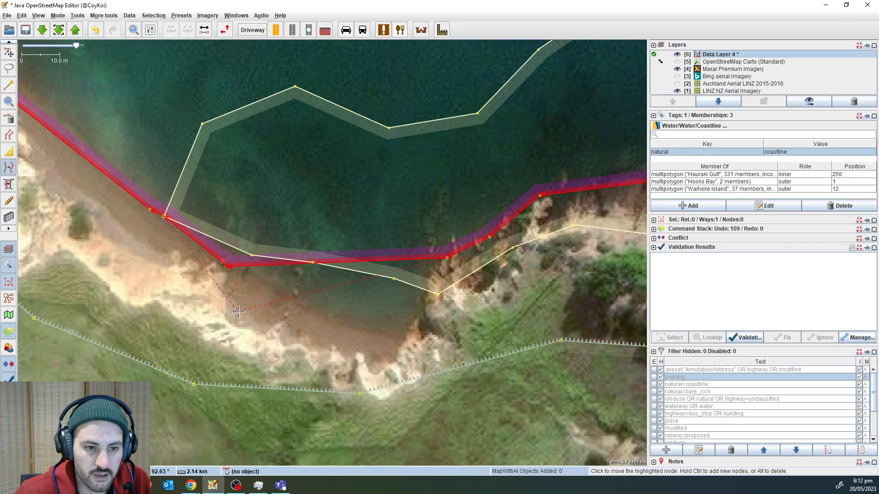
left_click(291, 309)
left_click(353, 328)
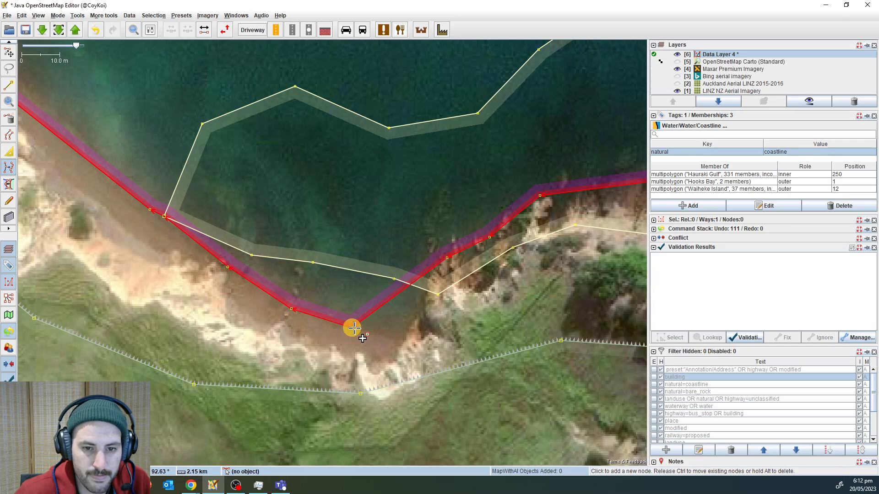
left_click(407, 328)
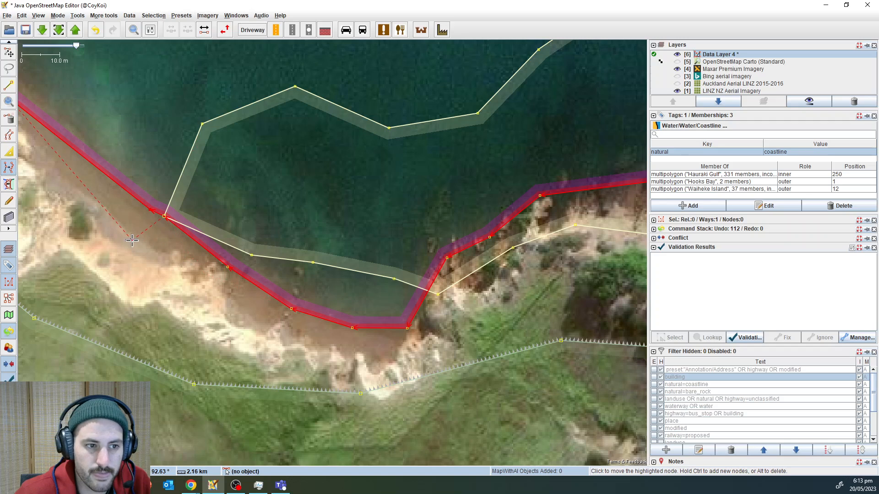
- Detach the bare_rock outline's western corner node from the coastline and move it slightly seaward
key("s")
left_click(252, 200)
left_click_drag(269, 201, 421, 271)
left_click(386, 314)
left_click(350, 294)
left_click(361, 290)
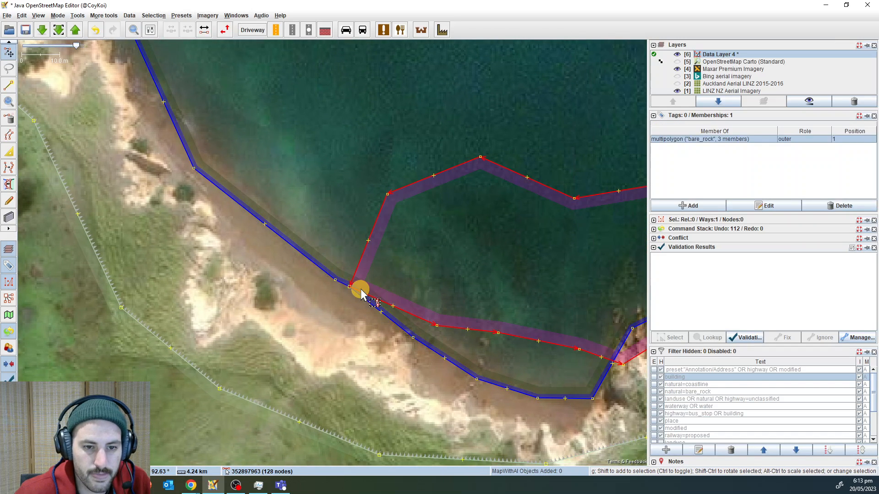
left_click(351, 288)
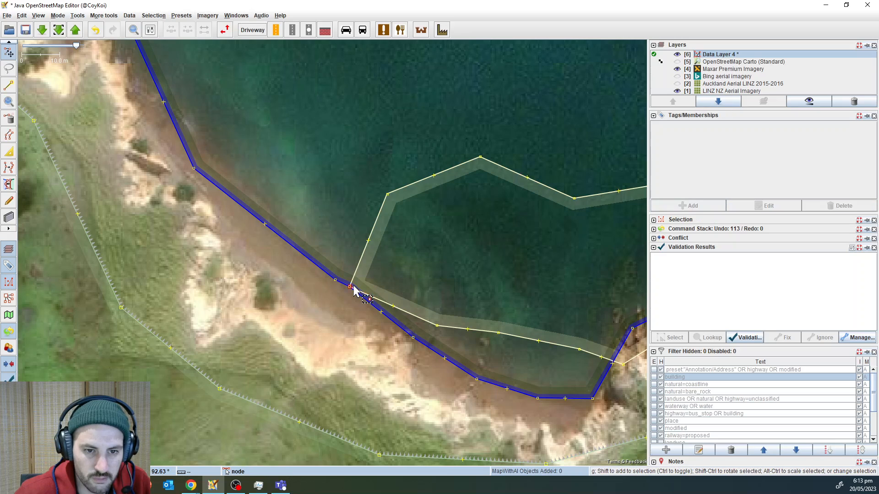
left_click_drag(351, 287, 359, 278)
- Reshape the natural=coastline way along the beach northwest of the small bay to follow the waterline on Maxar Premium Imagery
left_click(359, 292)
key("w")
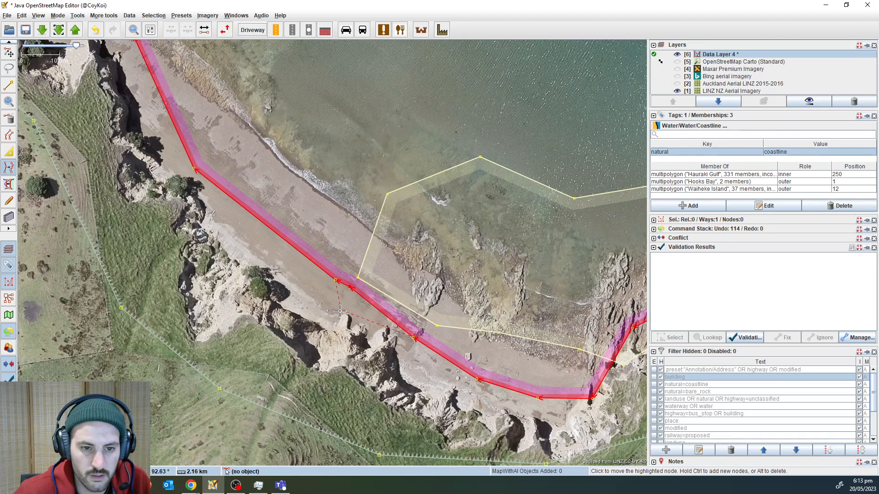
left_click(337, 314, "ctrl")
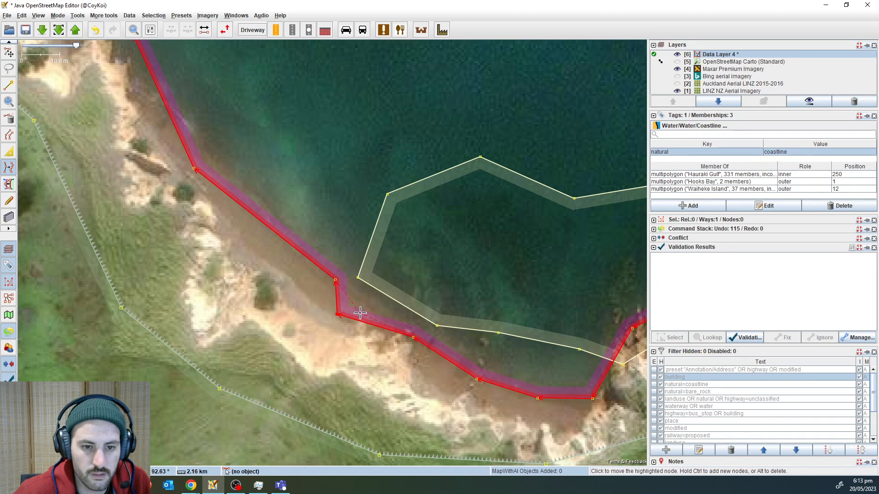
left_click(365, 309)
left_click(324, 284)
left_click_drag(229, 177, 357, 320)
left_click(337, 313)
left_click(253, 185)
left_click_drag(290, 147, 447, 303)
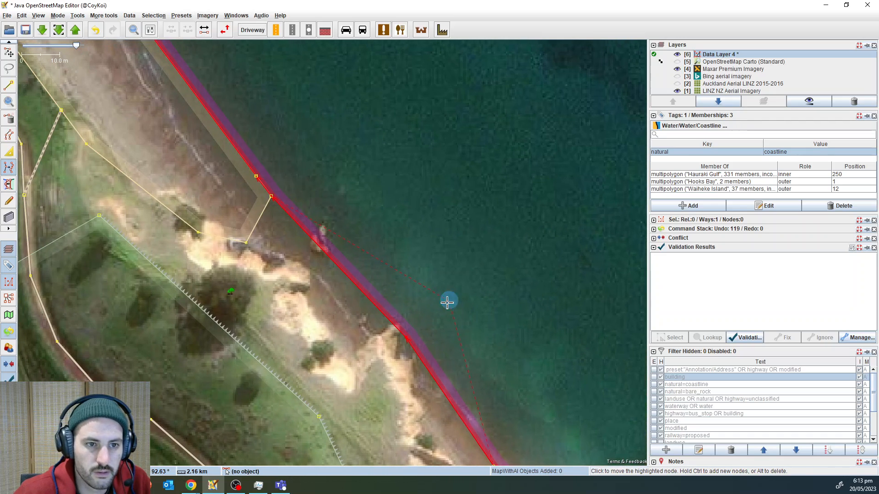
left_click(356, 221)
- Compare the coastline and bare_rock outline around the small bay and promontory against the Maxar and LINZ imagery
scroll(394, 213, "down", 3)
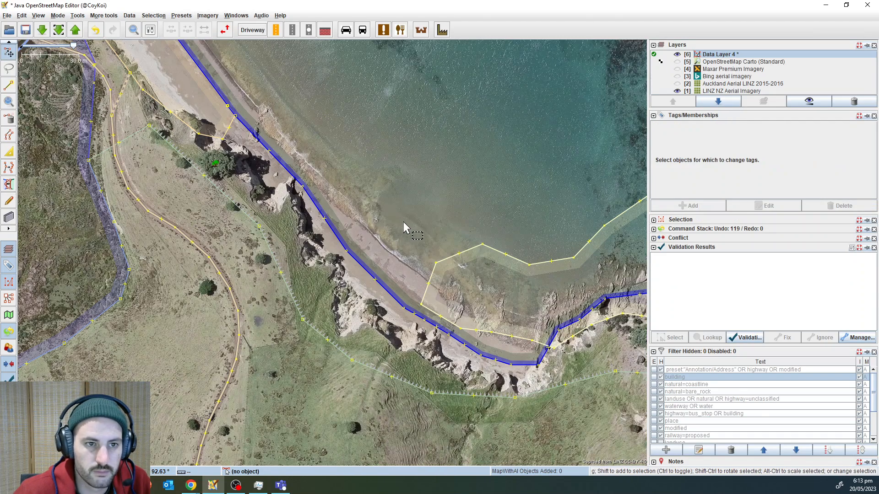
mouse_move(430, 218)
left_mouse_down()
mouse_move(325, 156)
mouse_move(331, 158)
left_mouse_up()
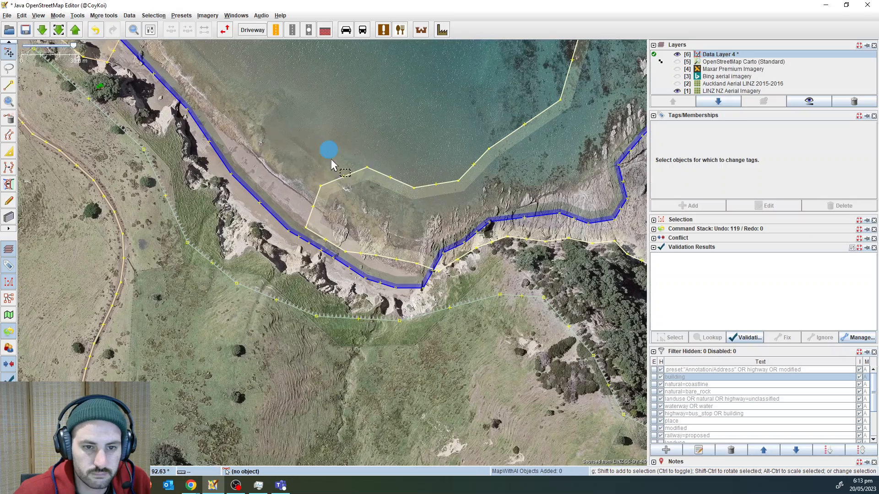
scroll(395, 274, "up", 2)
key("alt+4")
key("alt+4")
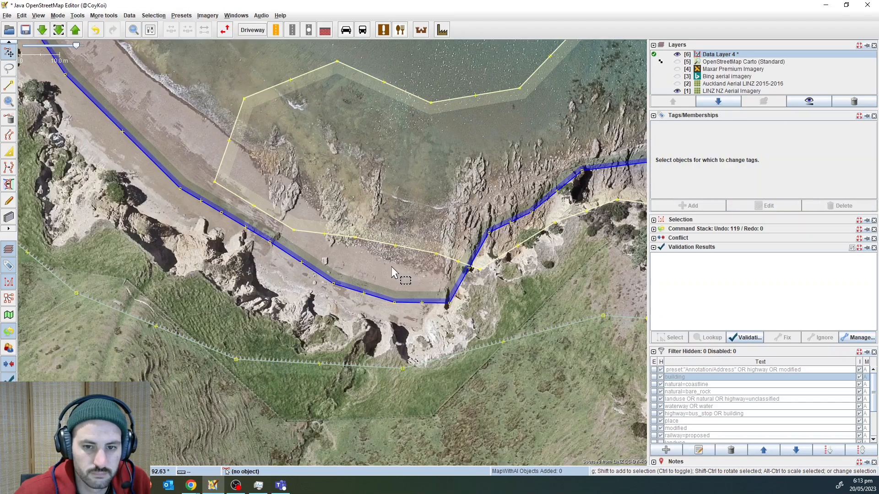
left_click_drag(392, 267, 178, 244)
scroll(179, 244, "down", 4)
left_click(284, 179)
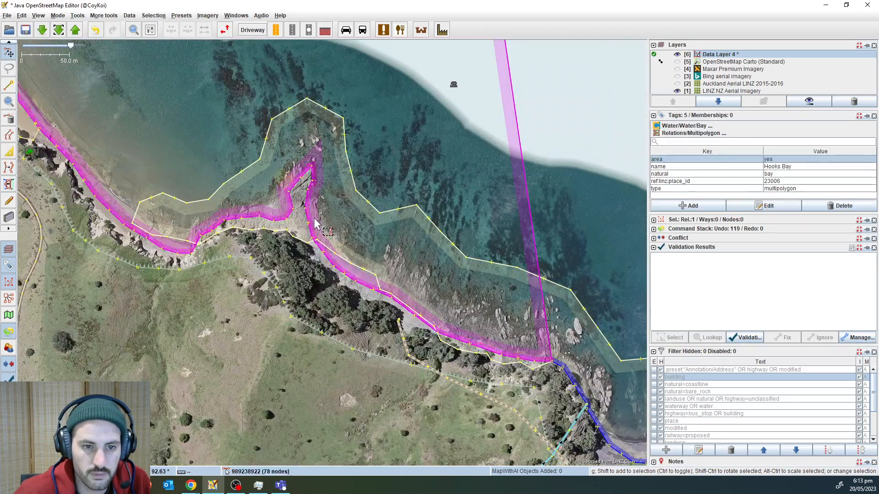
- Move the two western corner nodes of the bare_rock outline to fit the edge of the rocks on the LINZ imagery
scroll(320, 219, "up", 3)
left_click_drag(455, 261, 86, 36)
left_click_drag(223, 165, 719, 291)
left_click(259, 206)
left_click_drag(243, 225, 631, 390)
scroll(447, 267, "up", 2)
left_click_drag(537, 286, 416, 225)
left_click_drag(324, 220, 353, 189)
left_click_drag(354, 136, 365, 134)
left_click(423, 207)
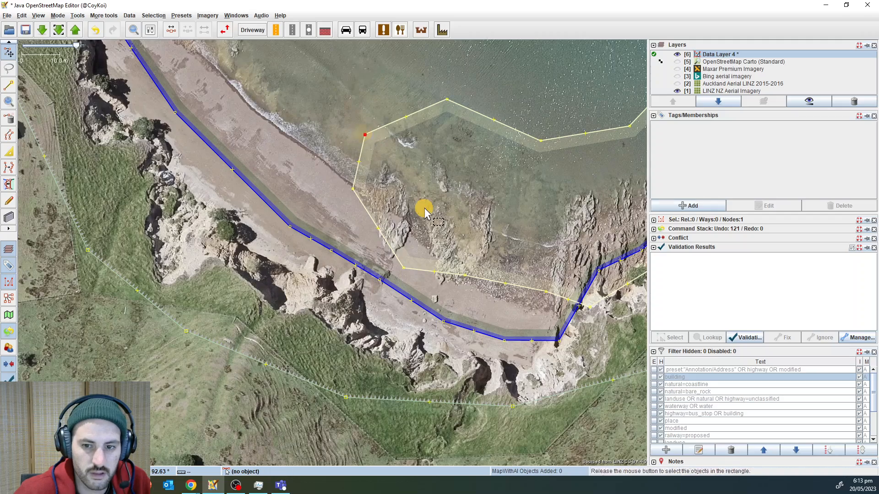
- Start a beach outline at the cliff foot, crossing the coastline and following the sand's seaward edge southeast to the bare_rock outline's western corner
left_click_drag(476, 245, 561, 268)
left_click_drag(391, 178, 400, 260)
left_click_drag(311, 185, 402, 239)
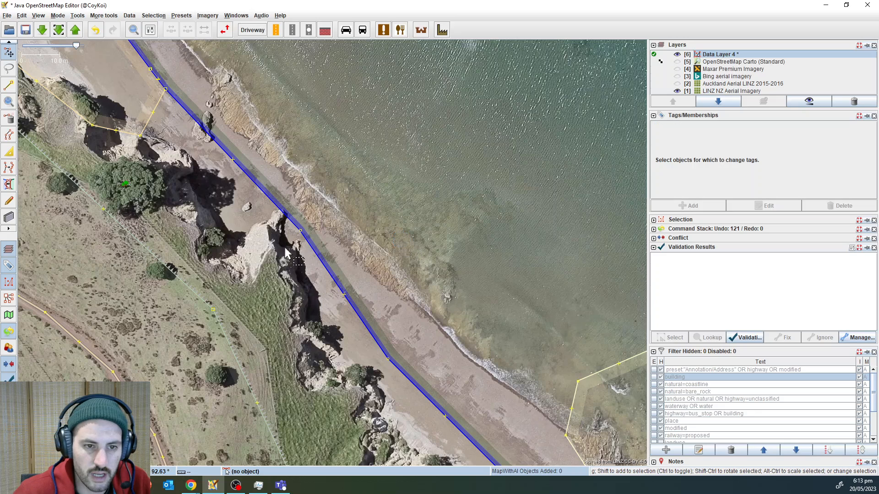
key("a")
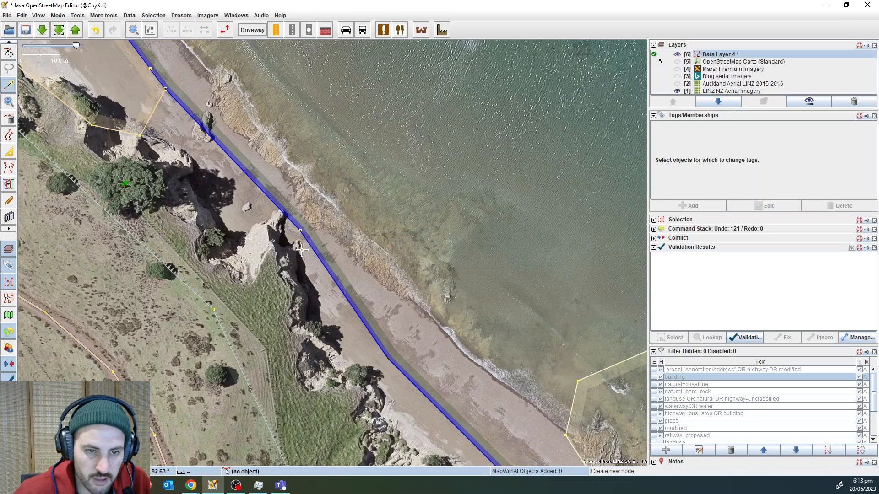
left_click(298, 247)
left_click(319, 228)
left_click(449, 333)
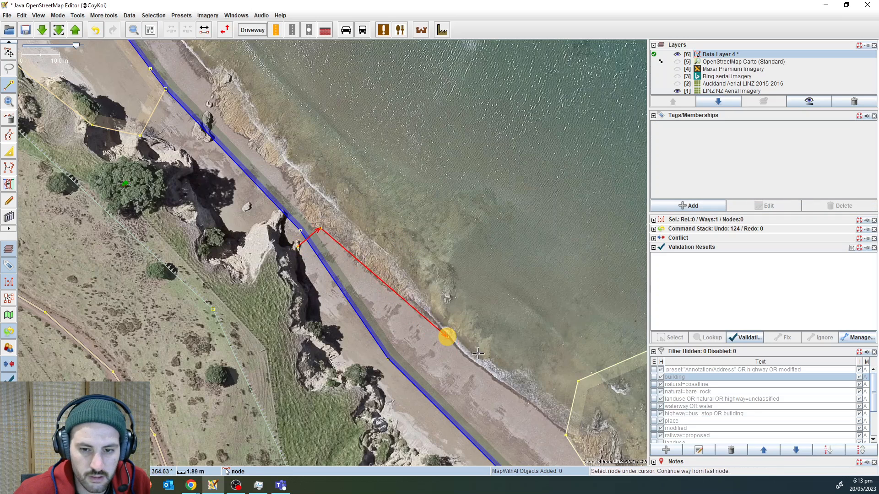
left_click_drag(520, 367, 359, 216)
left_click(406, 282)
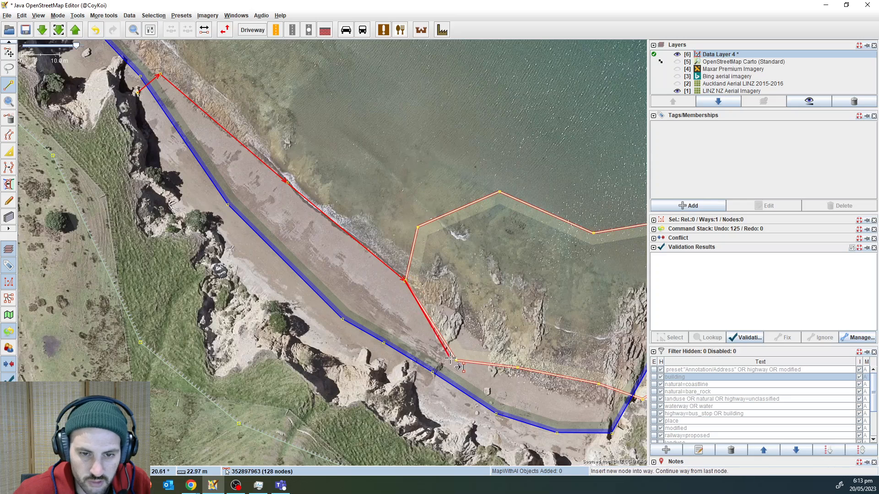
- Continue the beach outline along the bare_rock outline's landward nodes to the eastern side of the small bay
left_click(456, 361)
left_click_drag(519, 380, 377, 269)
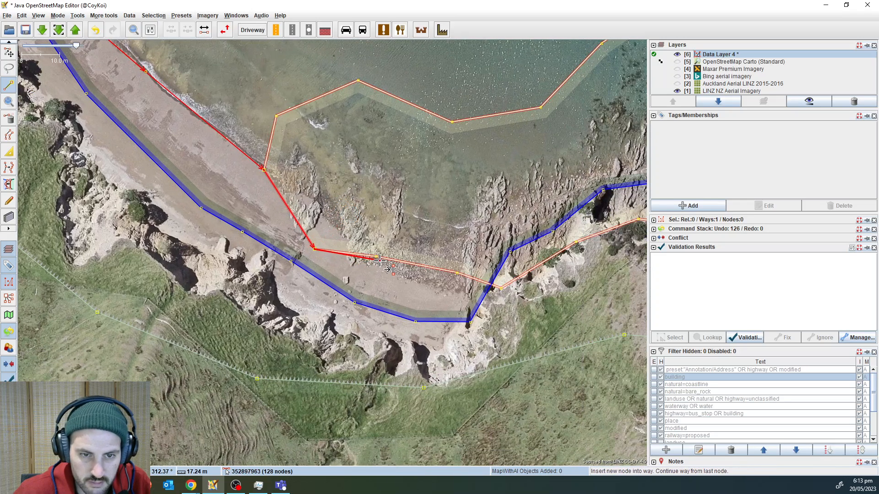
left_click(376, 256)
left_click(457, 273)
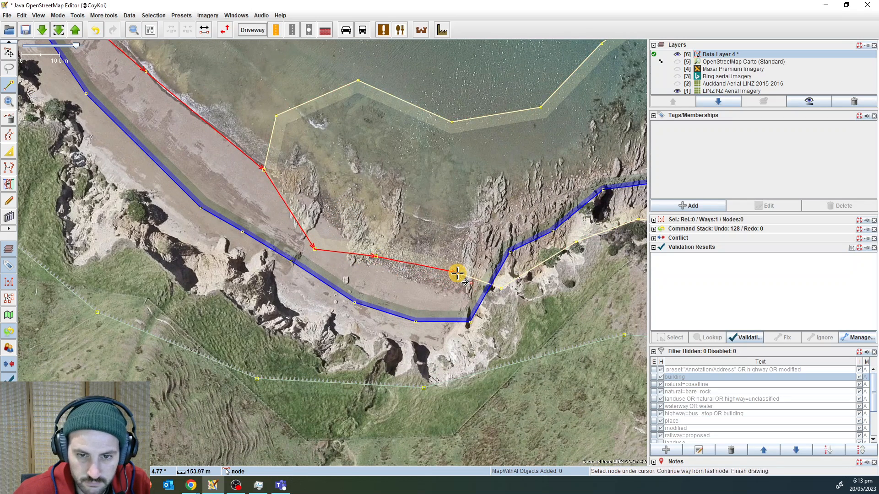
left_click(501, 288)
- Extend the beach outline inland to the clifftop line and follow that line's existing nodes northwest behind the beach
left_click(447, 349)
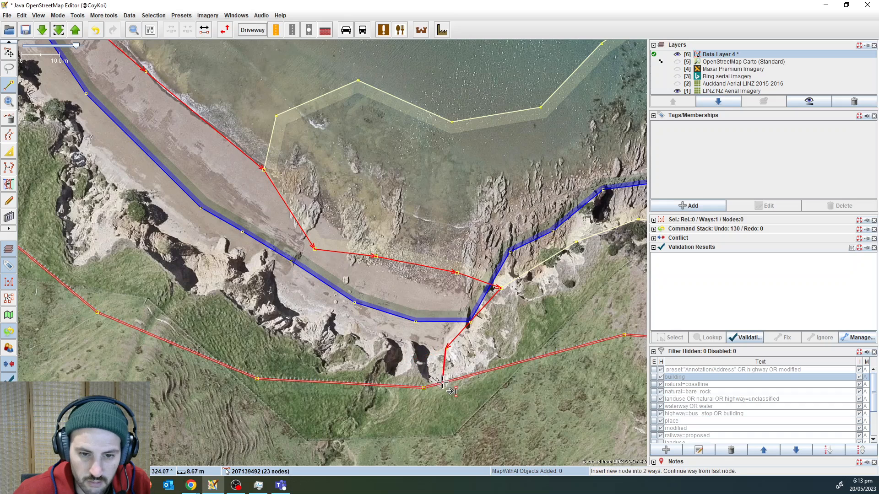
left_click(424, 388)
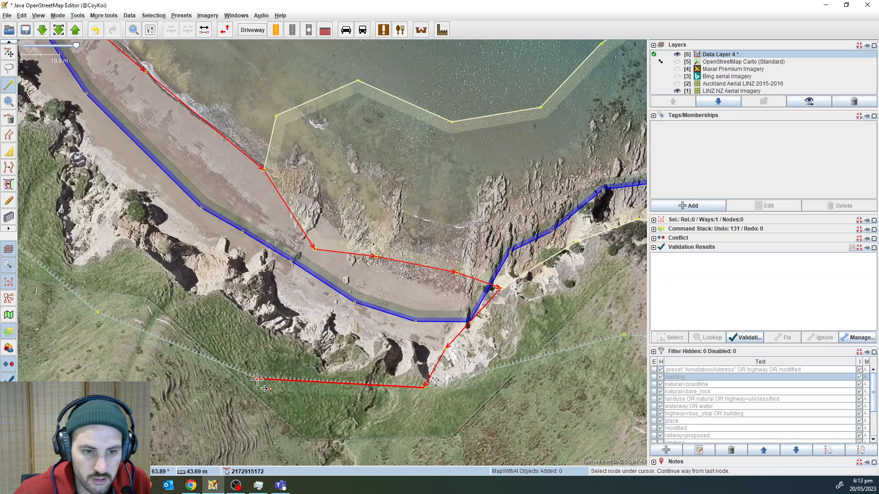
left_click(256, 379)
left_click(97, 312)
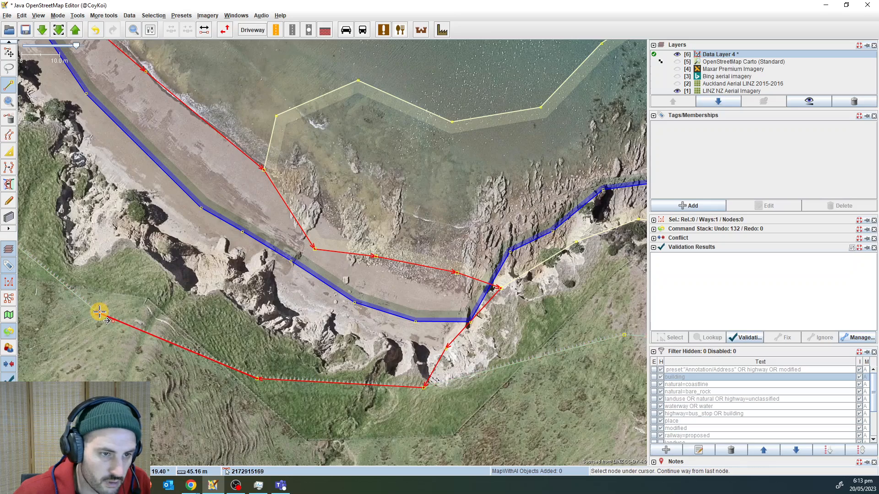
left_click(223, 316)
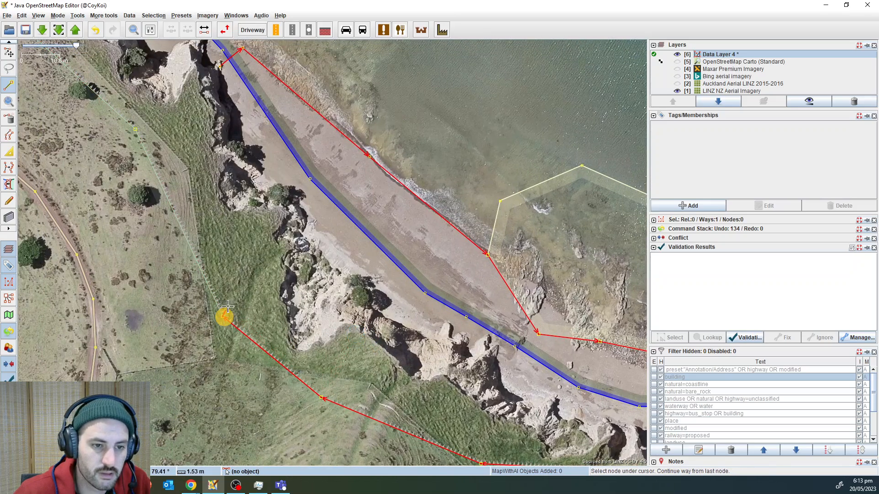
left_click(222, 244)
- Move the outline's inland end node, shared with the clifftop line, northeast to the edge of the grassy slope
key("s")
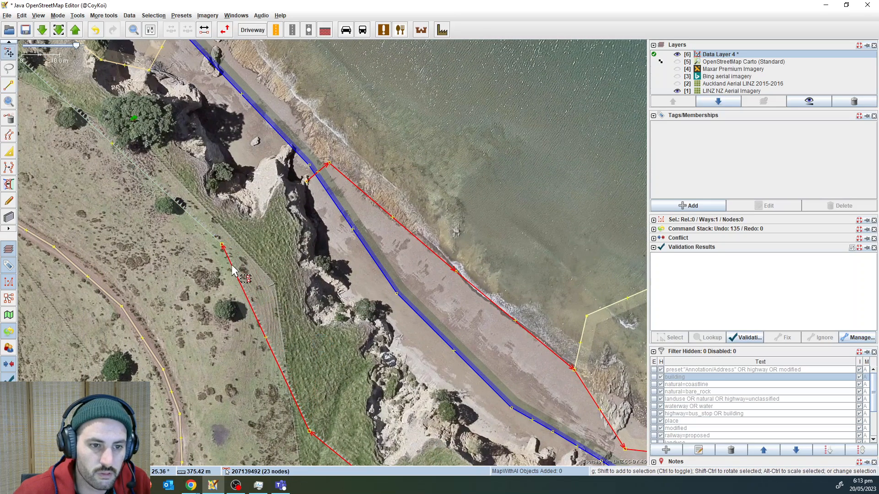
key("w")
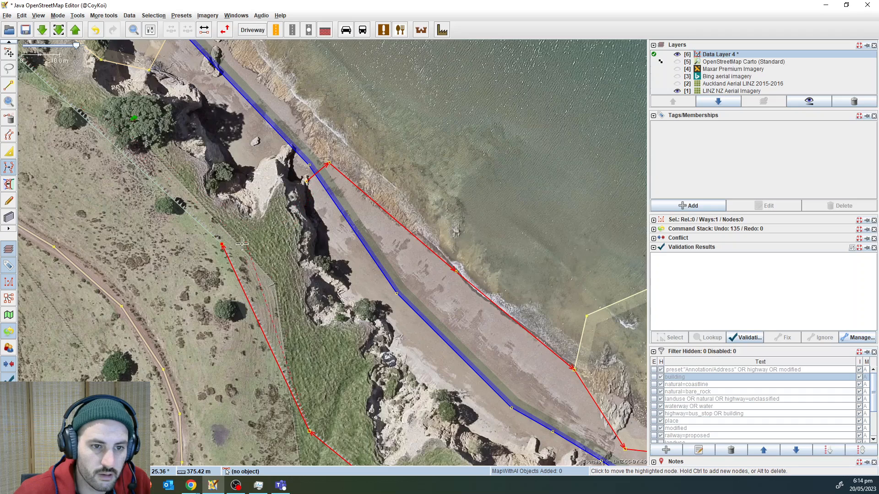
left_click(243, 241)
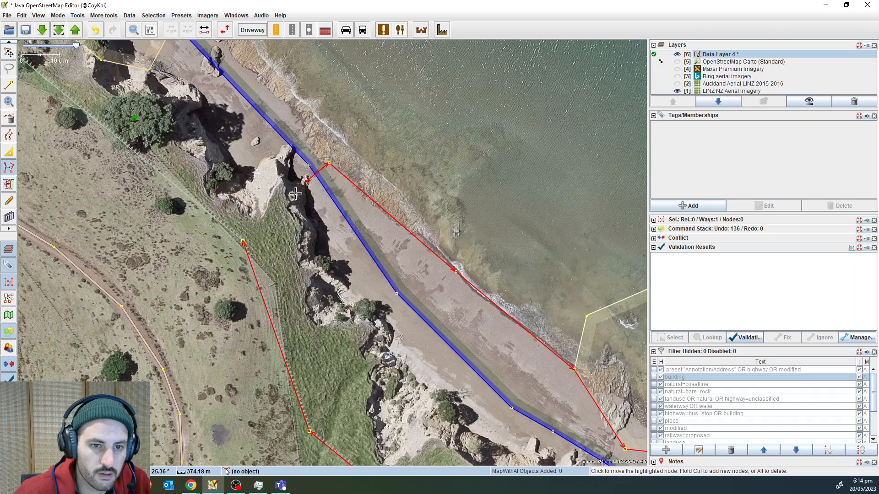
key("s")
left_click(291, 221)
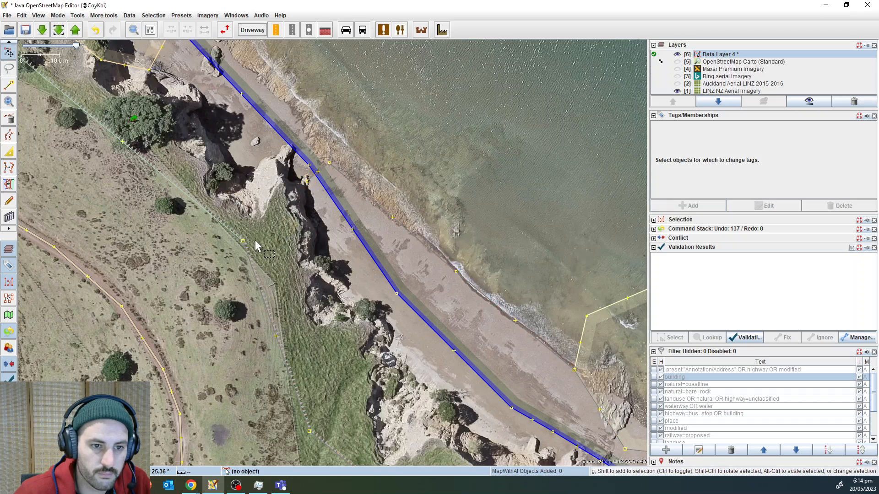
- Close the beach outline by joining its starting node at the cliff foot to the inland end node
left_click(310, 179)
key("w")
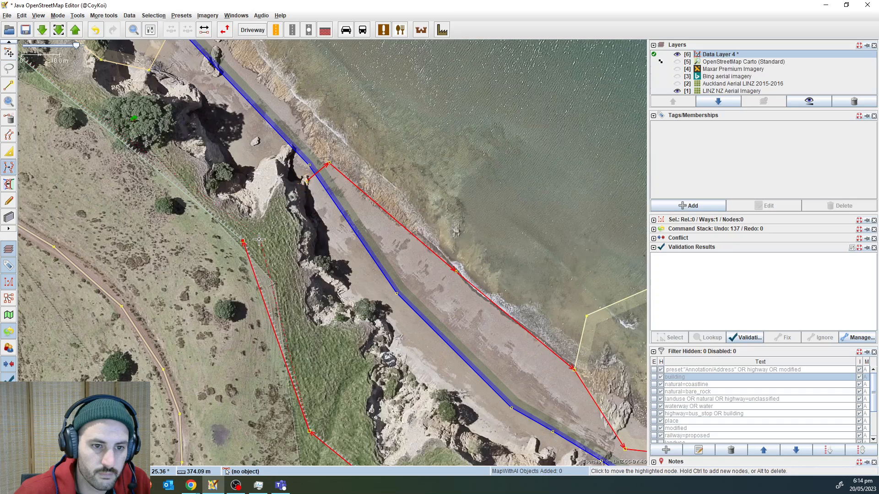
key("s")
left_click(256, 230)
left_click(310, 177)
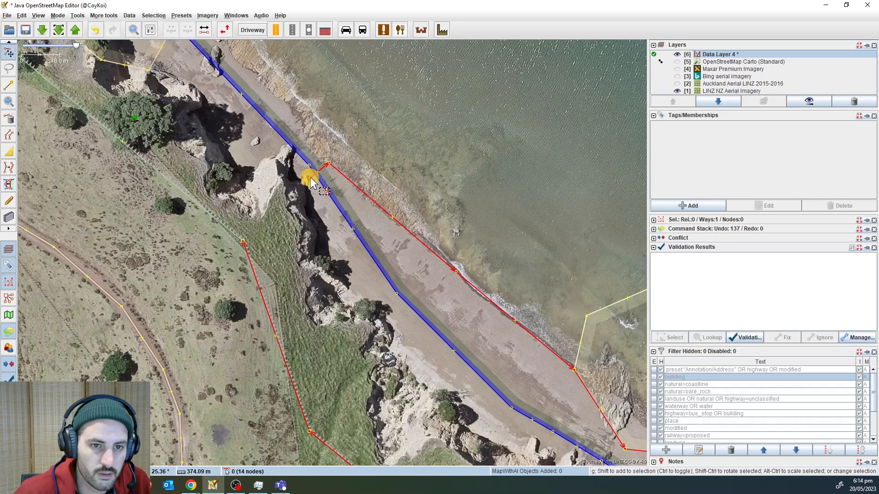
key("a")
left_click(307, 182)
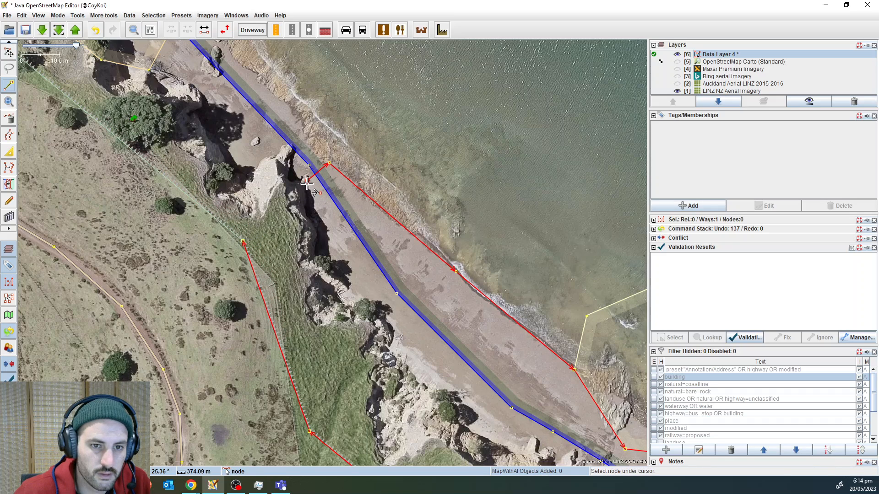
left_click(243, 242)
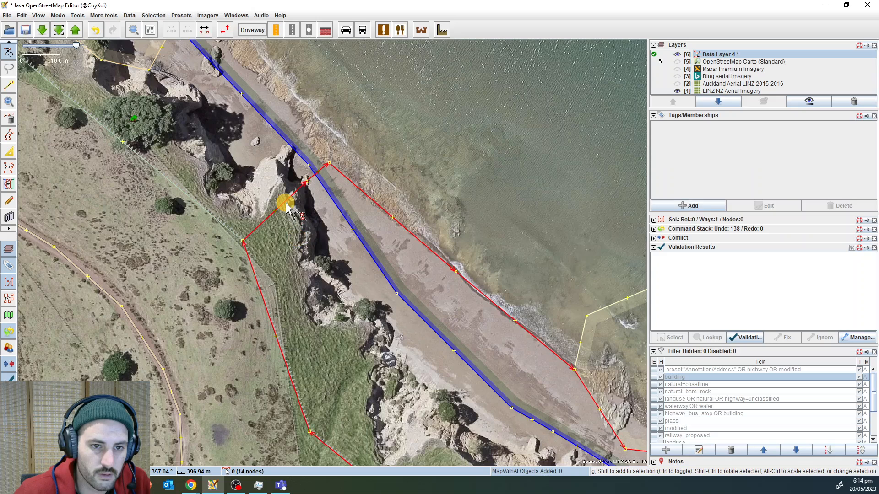
- Find the Water/Water/Beach preset and open it for the closed outline
key("F3")
type("b")
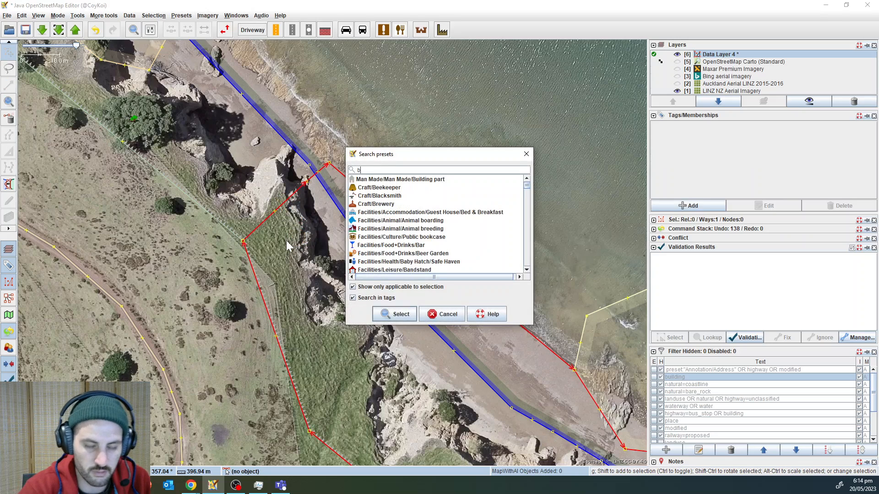
type("eac")
key("Down")
key("Down")
key("Down")
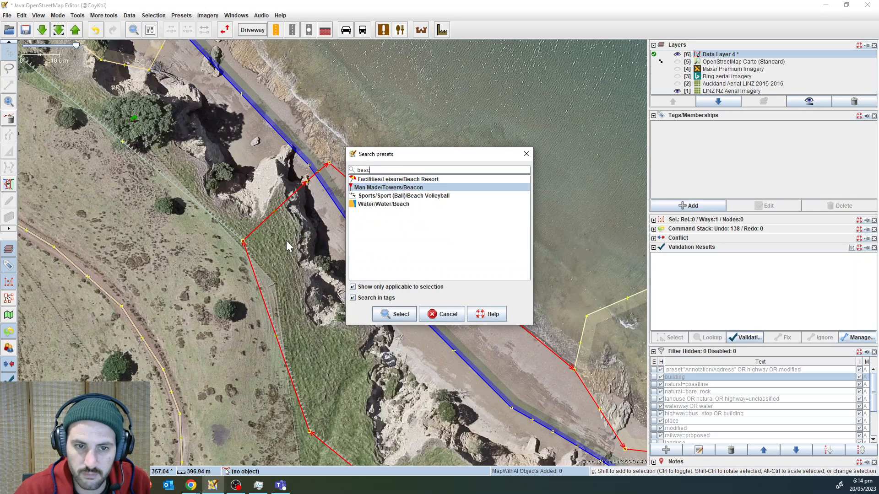
key("Return")
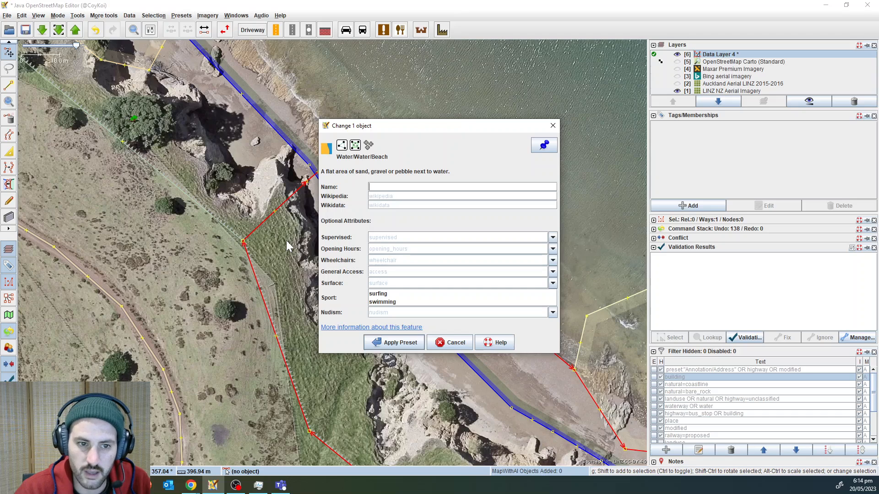
- Set the beach's surface to sand, apply the preset and deselect the area
key("Tab")
key("Tab")
key("Tab")
key("Tab")
key("Tab")
key("Tab")
key("Tab")
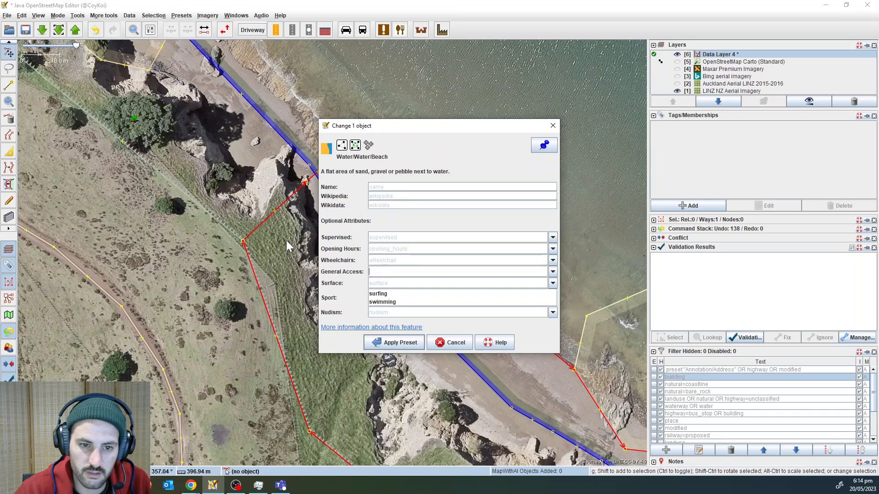
type("sand")
key("Return")
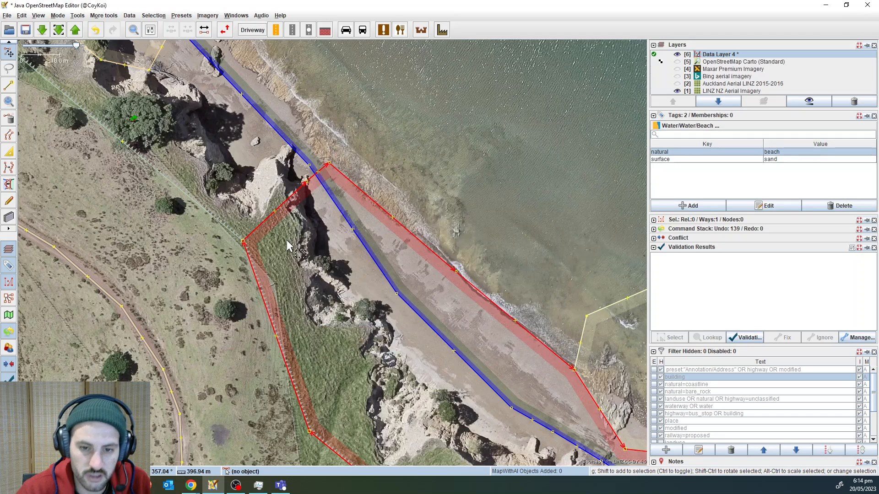
left_click(333, 317)
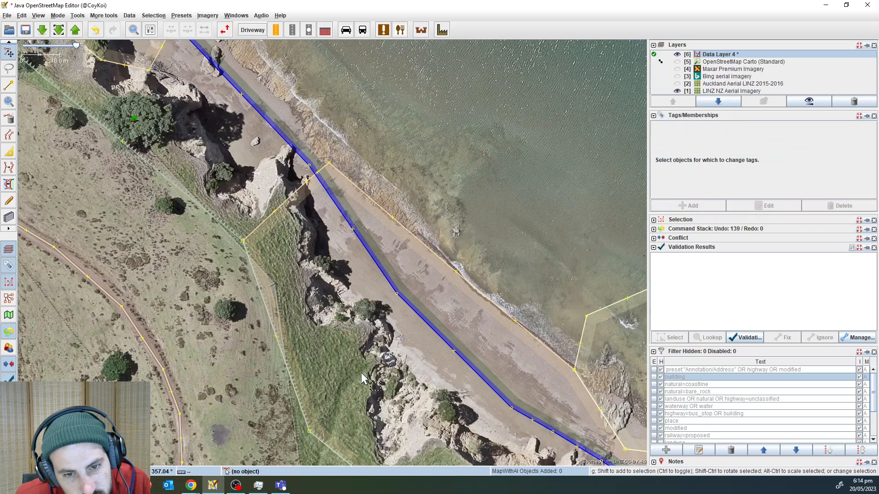
scroll(465, 343, "up", 2)
scroll(466, 342, "up", 1)
scroll(466, 342, "down", 2)
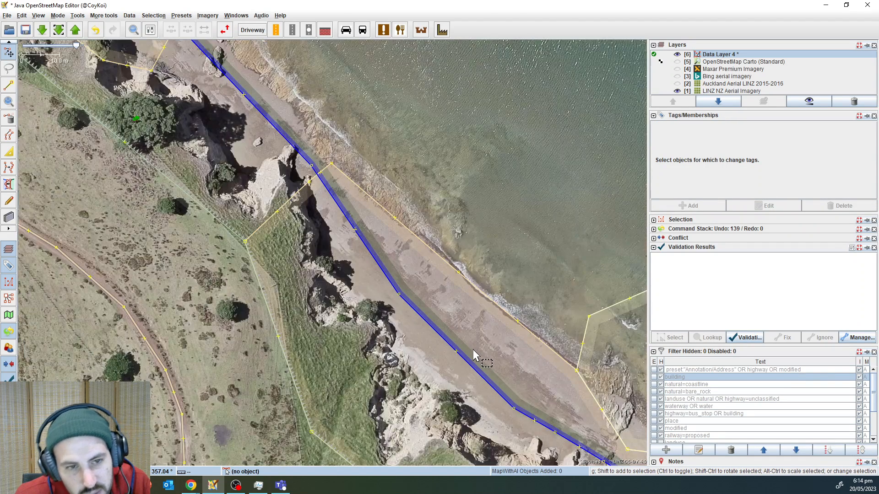
- Select the sandy beach area and move its northwestern inland nodes onto the cliff edge beside the rock outcrop
left_click_drag(381, 329, 338, 297)
left_click(308, 252)
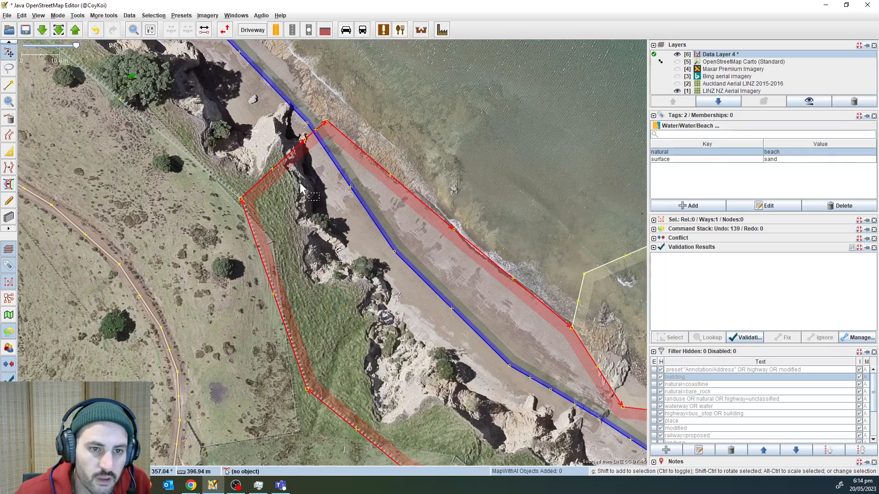
scroll(349, 222, "down", 7)
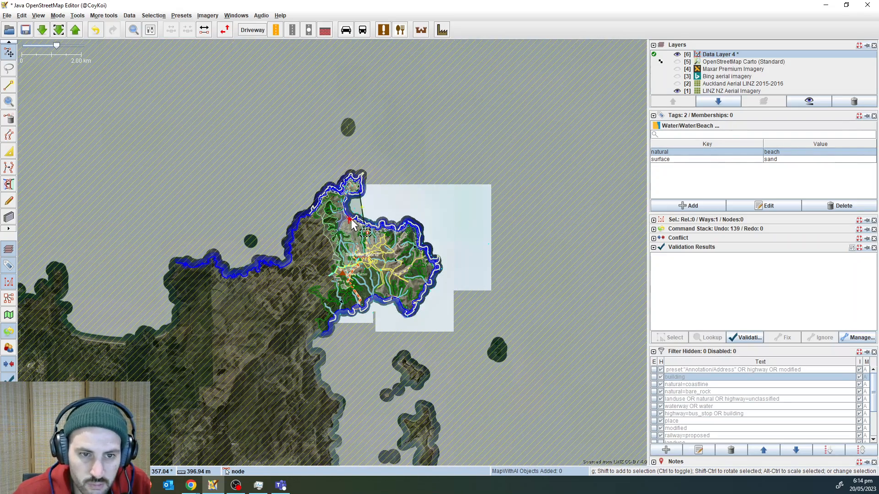
scroll(351, 223, "up", 15)
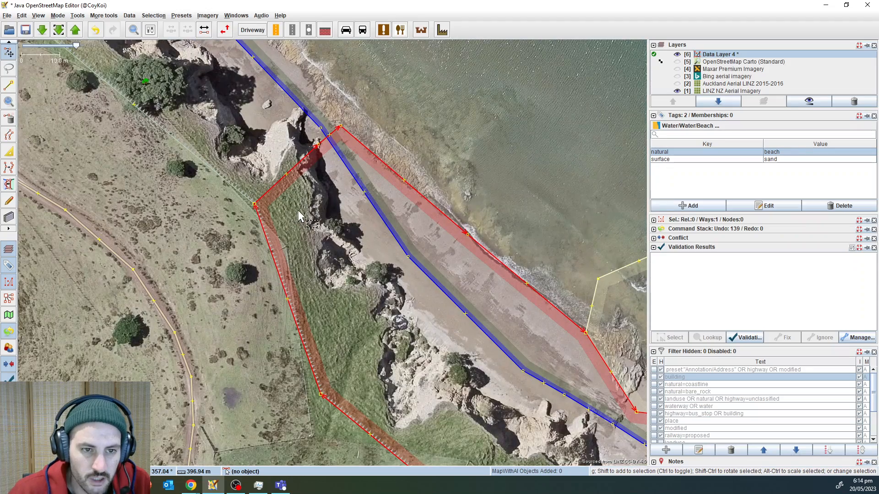
key("w")
left_click_drag(298, 210, 256, 249)
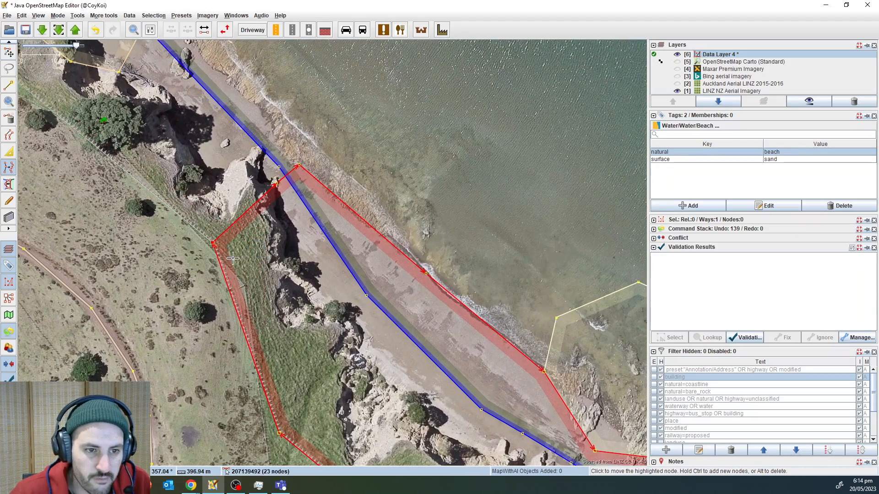
left_click_drag(362, 345, 266, 148)
left_click_drag(257, 218, 349, 380)
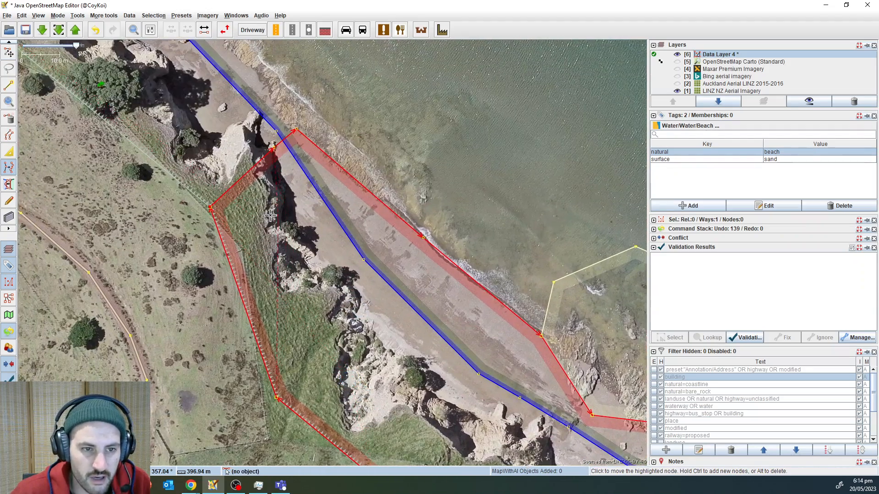
left_click(225, 200)
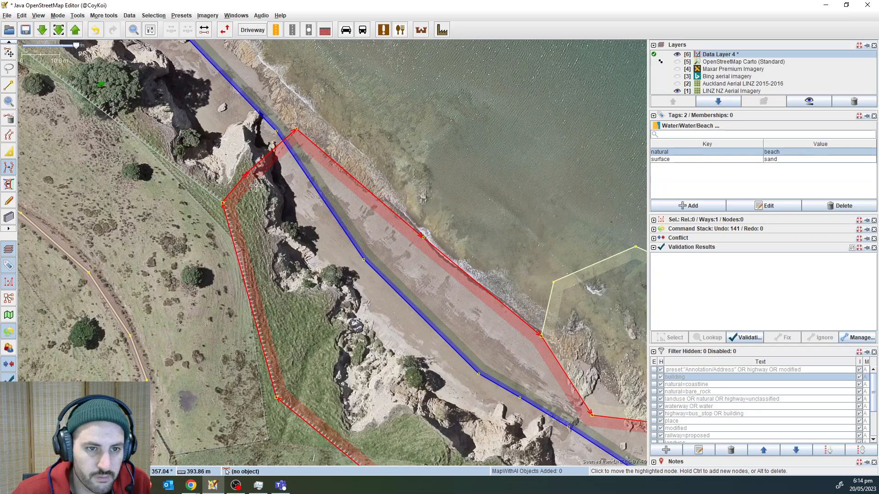
left_click(262, 145)
left_click(238, 192)
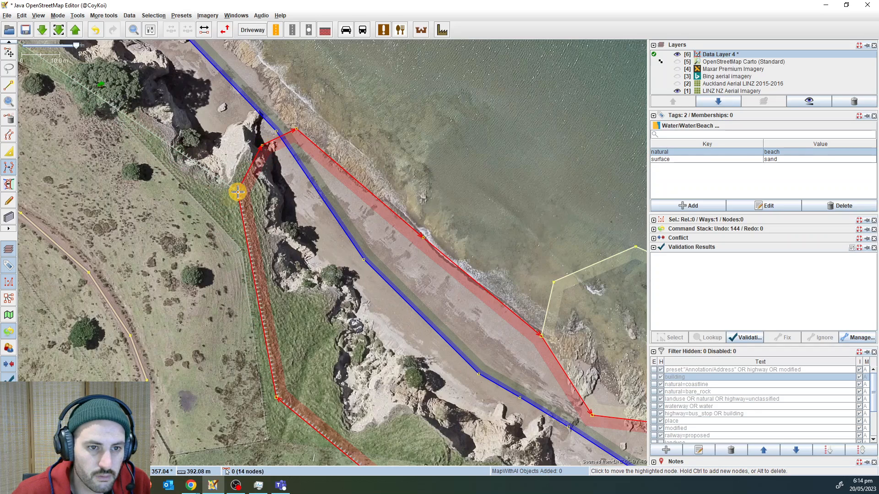
left_click(253, 177)
- Reshape the middle of the beach's inland boundary with nodes along the eroded cliff edge bordering the grassy slope
left_click(281, 369)
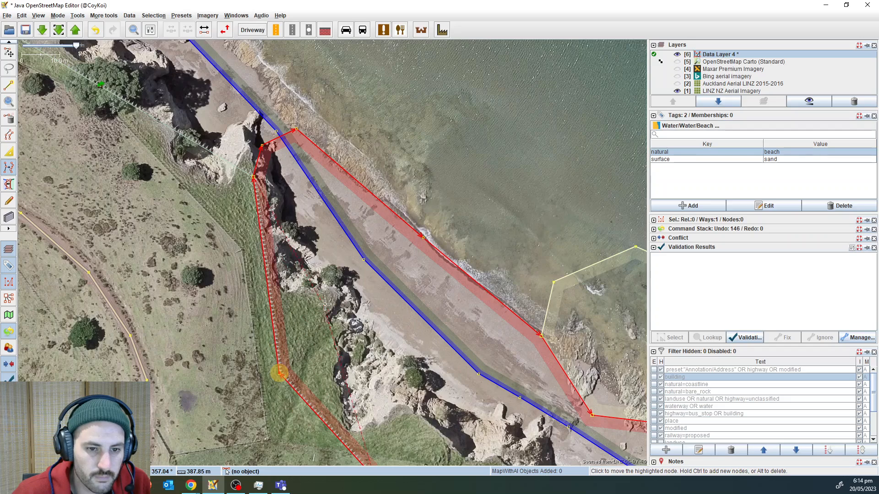
left_click(334, 296)
left_click(277, 263)
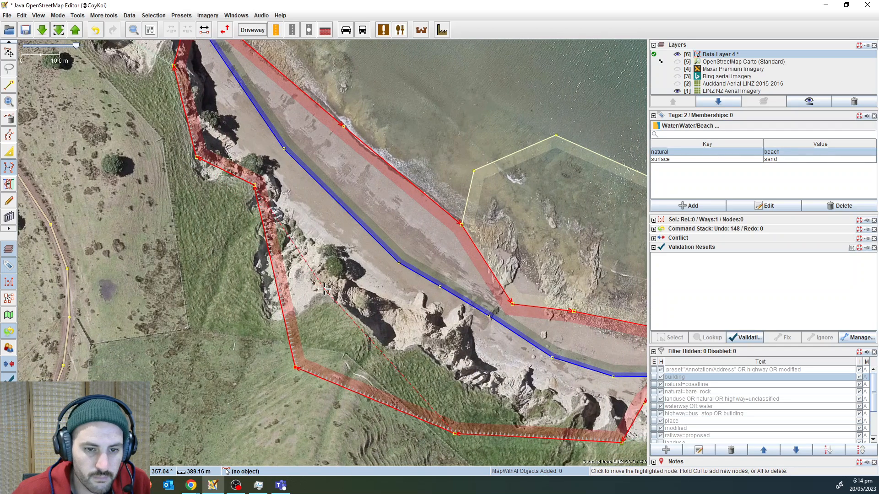
left_click(324, 293)
left_click(285, 301)
left_click(263, 249)
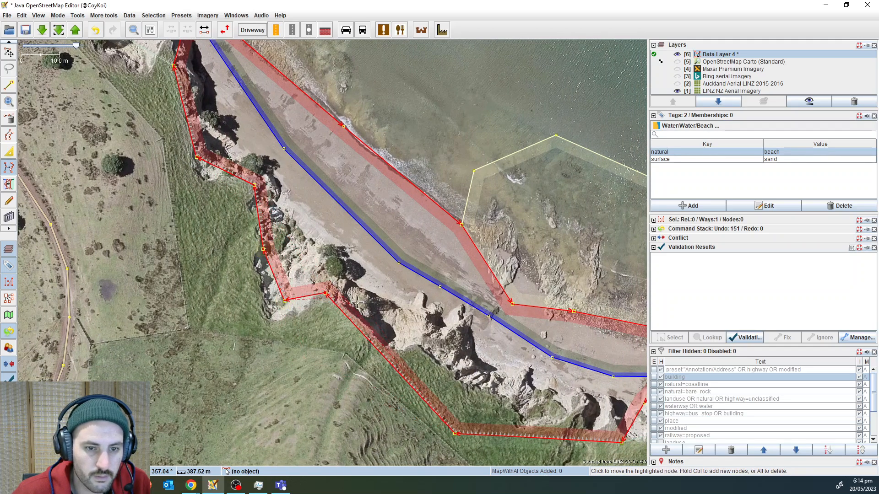
- Fit the beach's southern inland boundary to the clifftop by adding nodes and moving its southeastern corner, and deselect the area
left_click(362, 320)
left_click(291, 286, "ctrl")
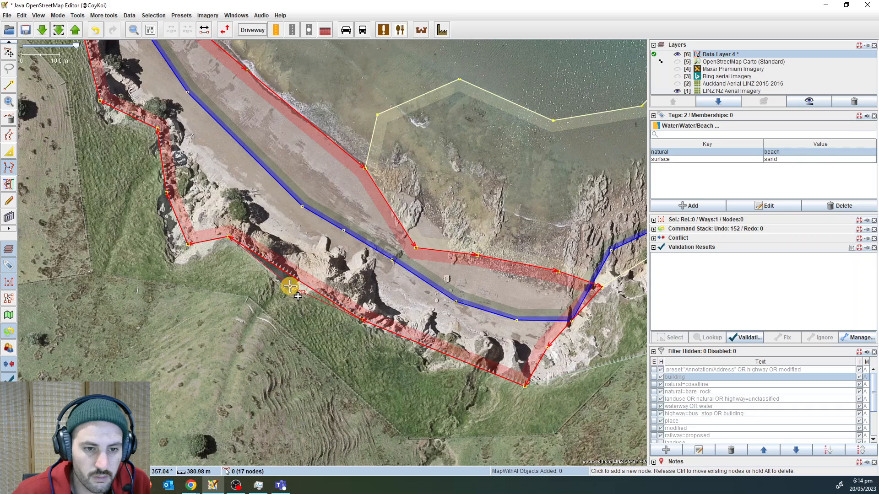
left_click(330, 288, "ctrl")
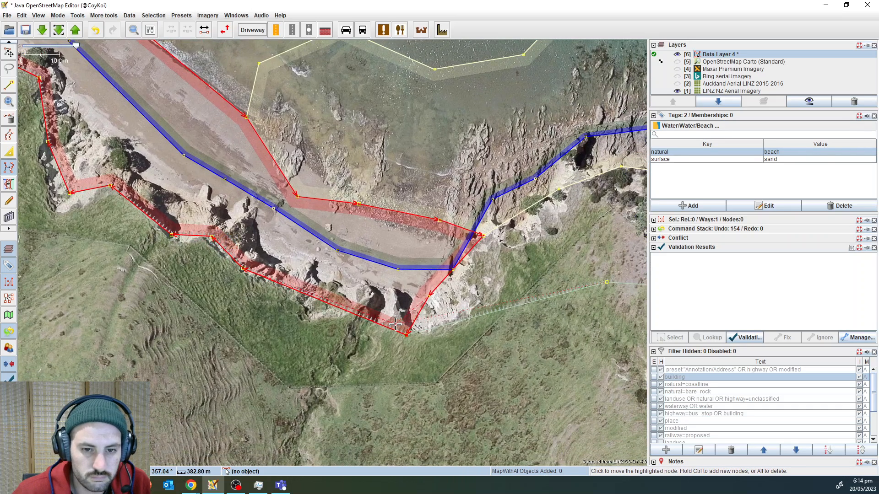
left_click(403, 319)
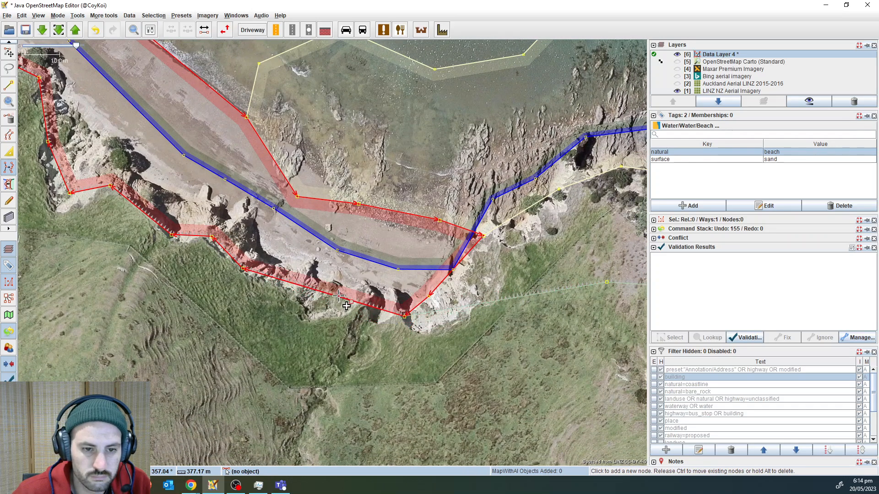
left_click(312, 299, "ctrl")
left_click(296, 273)
left_click_drag(283, 254, 286, 220)
left_click(194, 265)
scroll(194, 265, "down", 2)
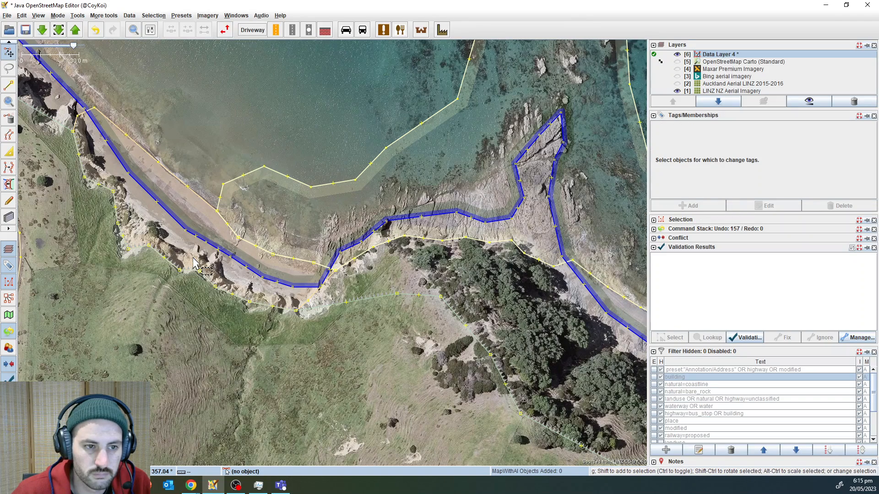
- Move the beach's northern seaward corner onto the seaward corner of the neighbouring beach to the northwest and merge the nodes
left_click_drag(191, 297, 337, 349)
left_click(274, 253)
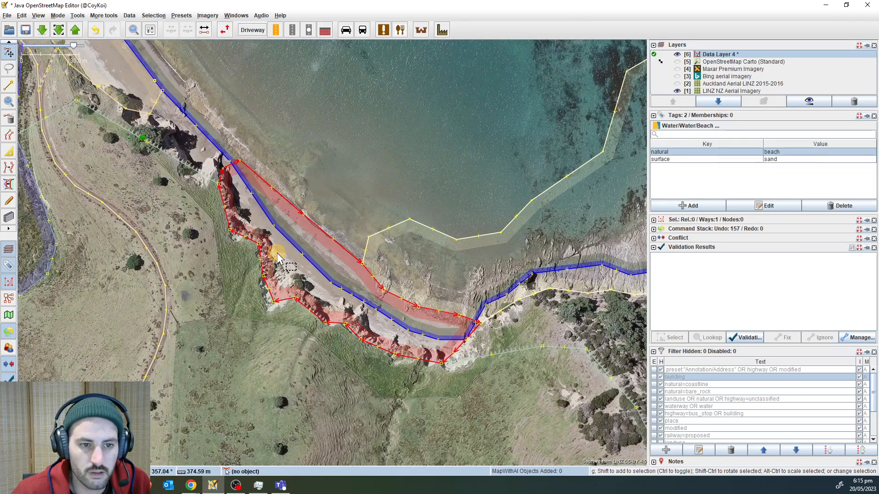
left_click(329, 190)
left_click_drag(328, 190, 399, 229)
left_click_drag(224, 148, 348, 302)
left_click_drag(332, 166, 304, 160)
scroll(367, 310, "up", 2)
left_click_drag(420, 291, 400, 215)
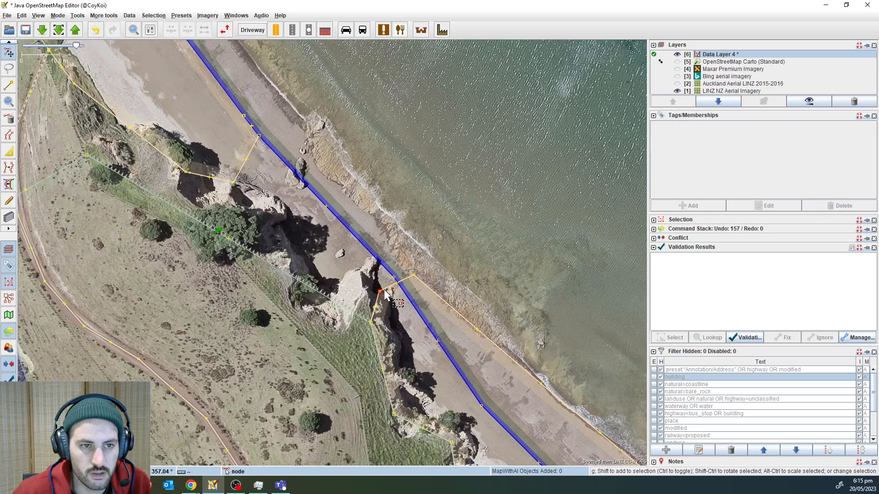
left_click_drag(413, 275, 260, 136)
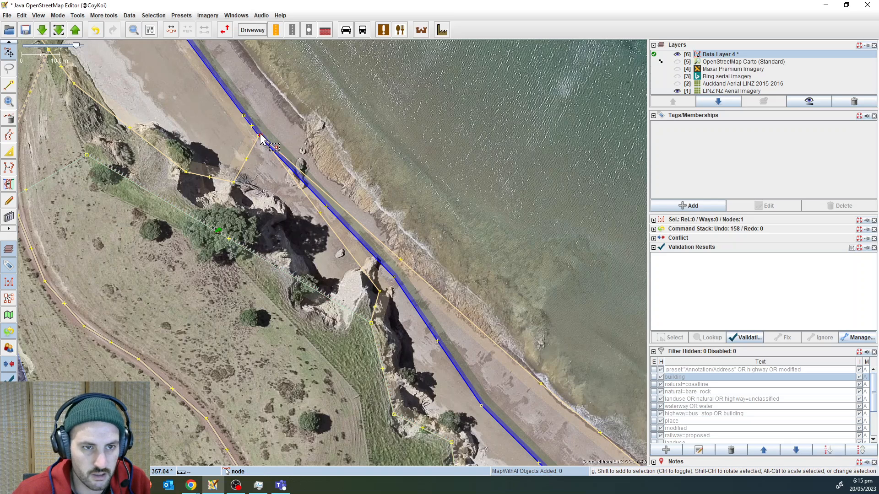
mouse_move(260, 136)
left_mouse_down()
mouse_move(274, 132)
mouse_move(259, 137)
left_mouse_up()
key("m")
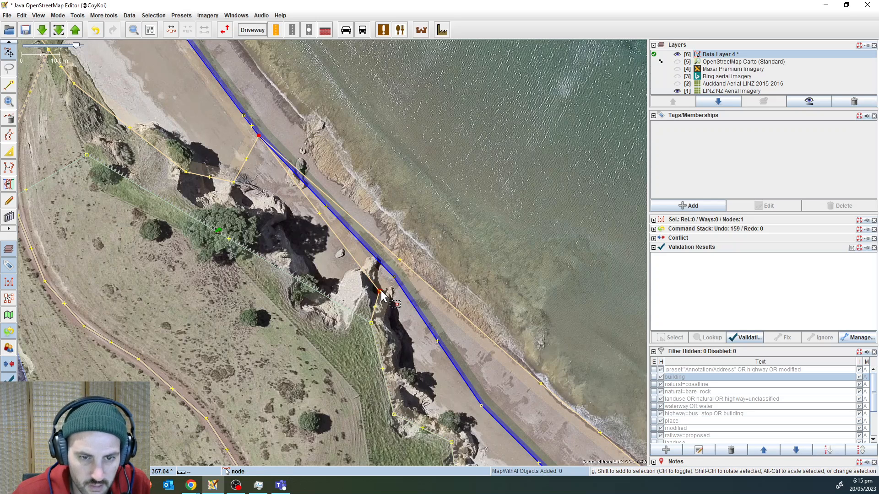
- Pull the beach's cliff-foot node northwest into the neighbouring beach and join the two overlapping beach areas into one
left_click_drag(380, 292, 233, 183)
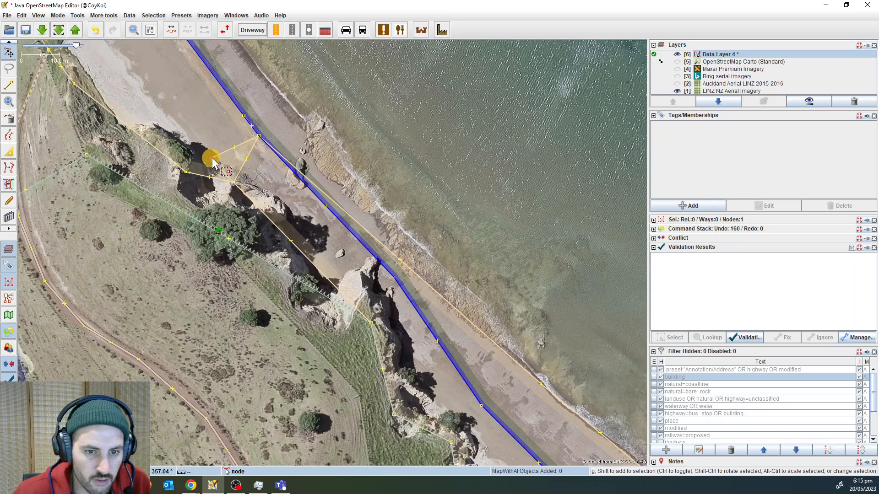
left_click_drag(290, 245, 334, 248)
left_click(311, 237)
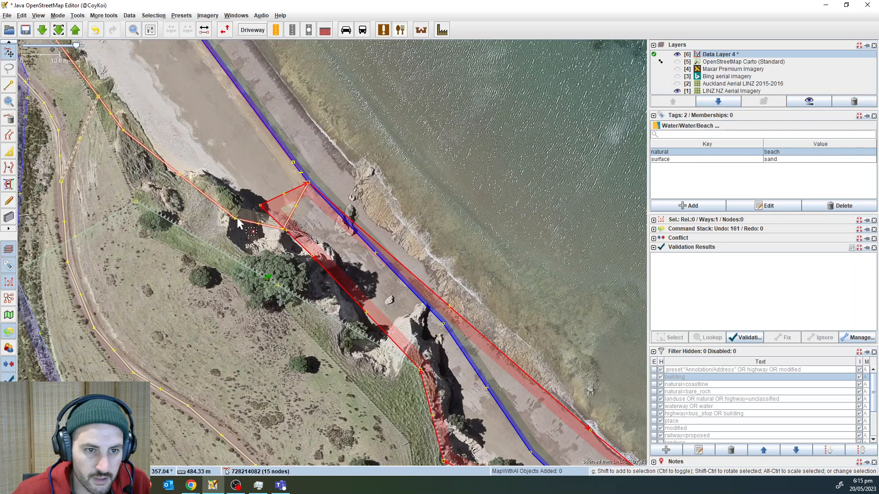
left_click(234, 165, "shift")
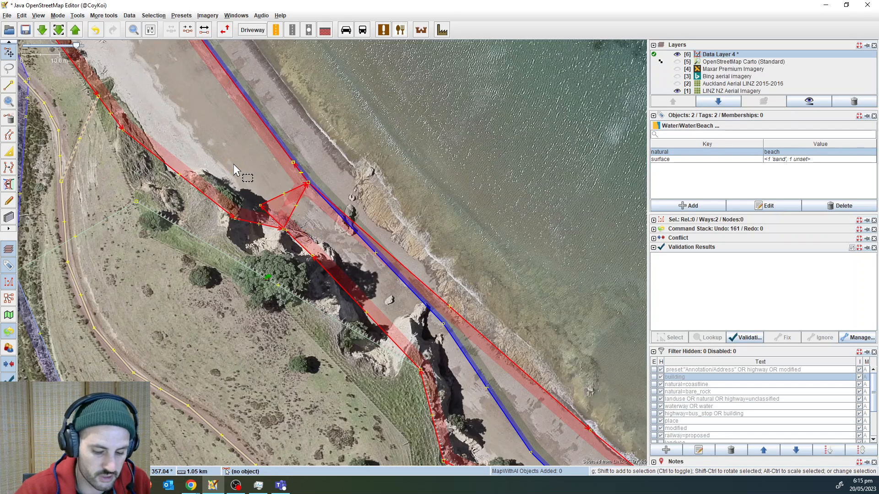
key("c")
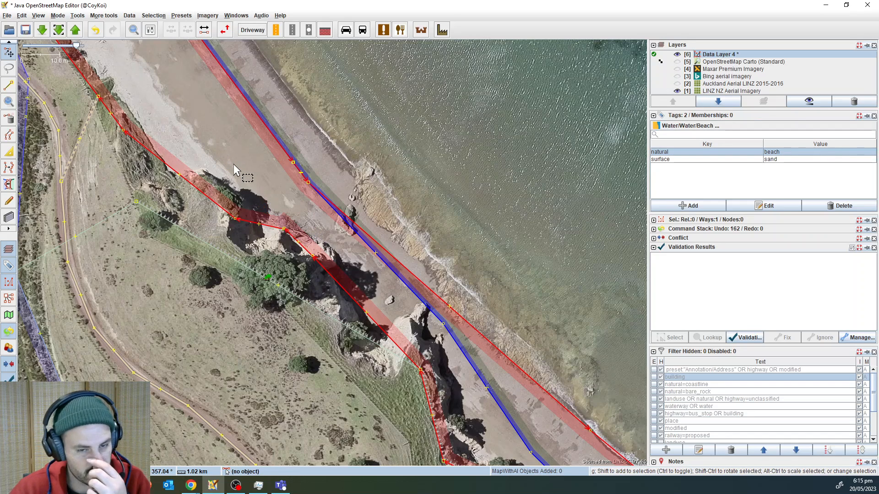
- Examine the joined beach's outline around the rock outcrop against the Maxar Premium Imagery
scroll(431, 148, "down", 2)
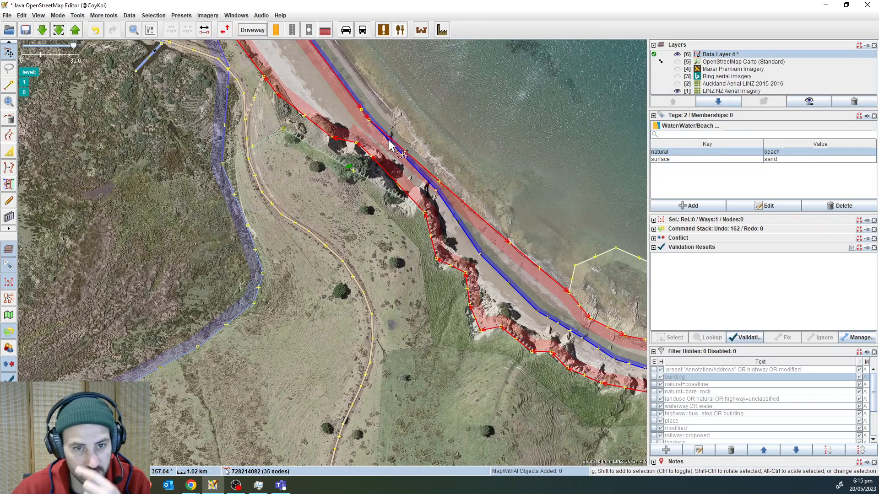
left_click_drag(467, 136, 382, 106)
scroll(313, 138, "up", 4)
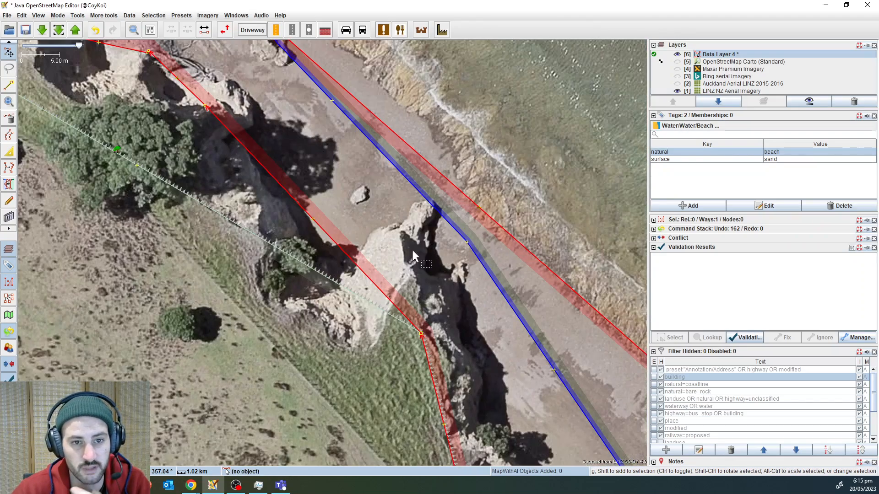
key("alt+4")
key("alt+4")
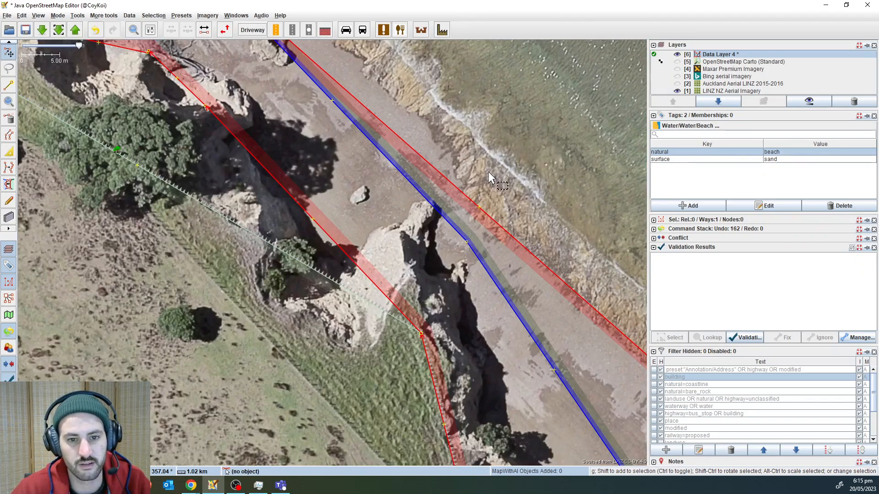
key("alt+4")
left_click_drag(504, 185, 483, 197)
scroll(484, 196, "down", 2)
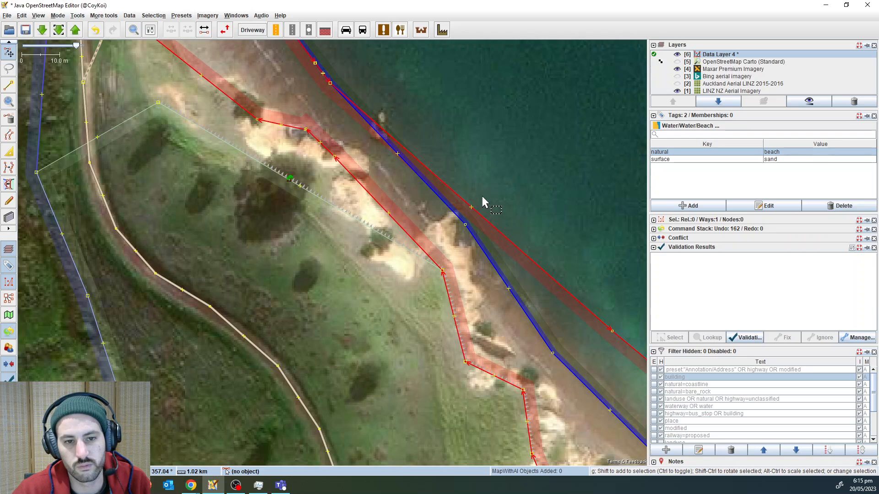
right_click(434, 219)
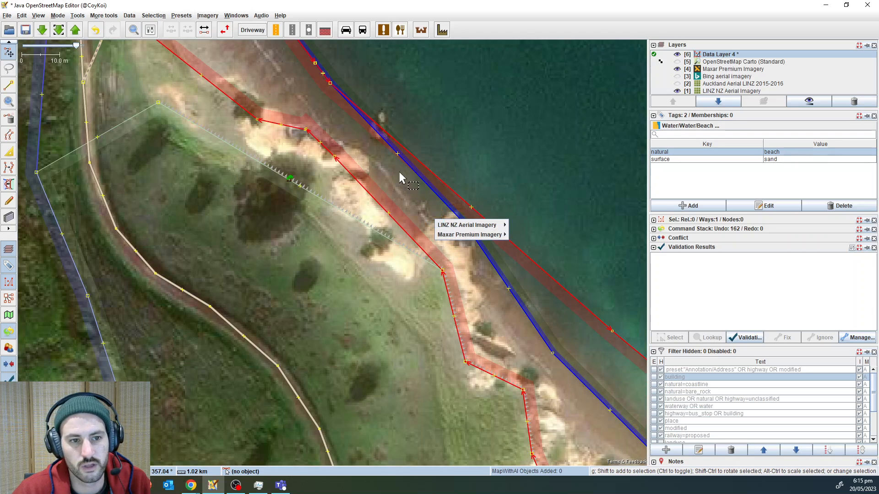
left_click(399, 172)
- Merge the meadow's northern corner node with the beach's inland boundary and join the next beach node to the meadow's edge
left_click_drag(158, 104, 282, 145)
key("m")
key("m")
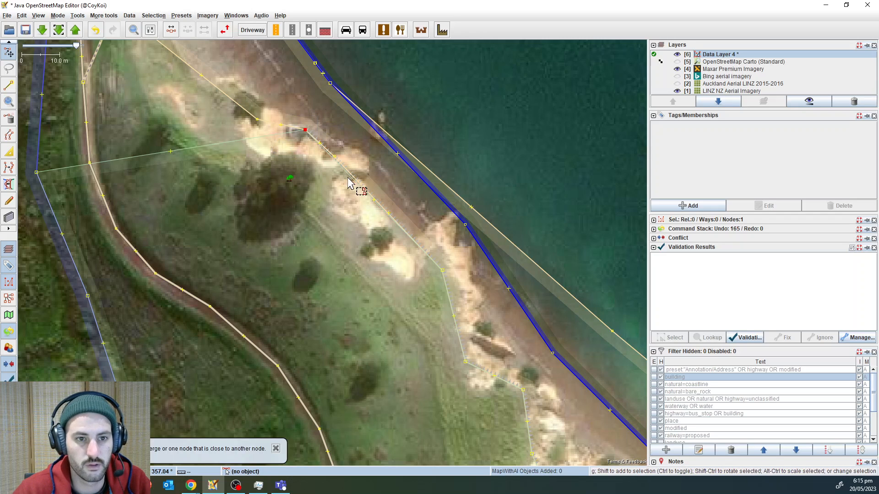
left_click(336, 157)
key("n")
left_click(261, 152)
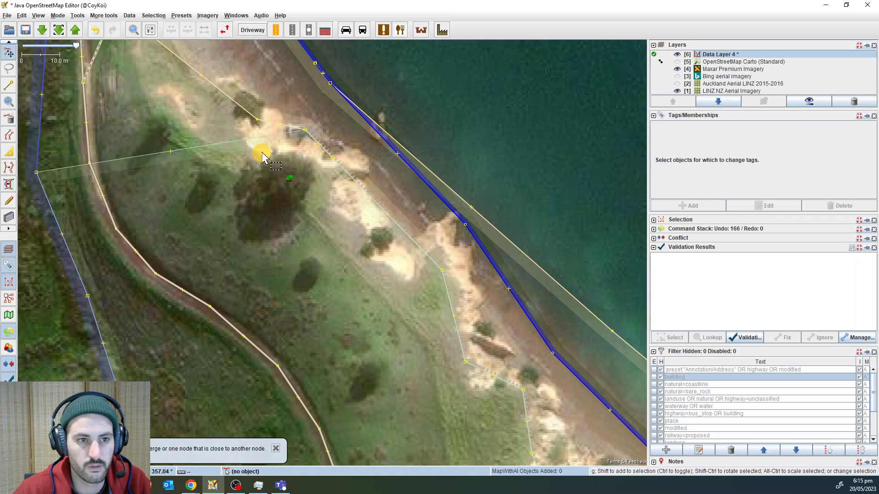
- Return to the LINZ imagery and attach the meadow's northern edge to the next beach node northwest by merging the nodes
scroll(262, 152, "up", 2)
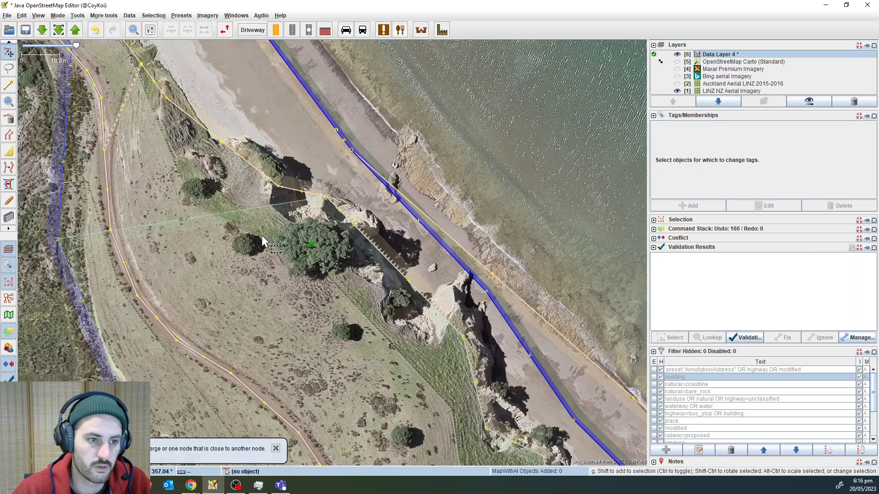
left_click_drag(192, 218, 278, 186)
key("m")
left_click(198, 206)
left_click(190, 238)
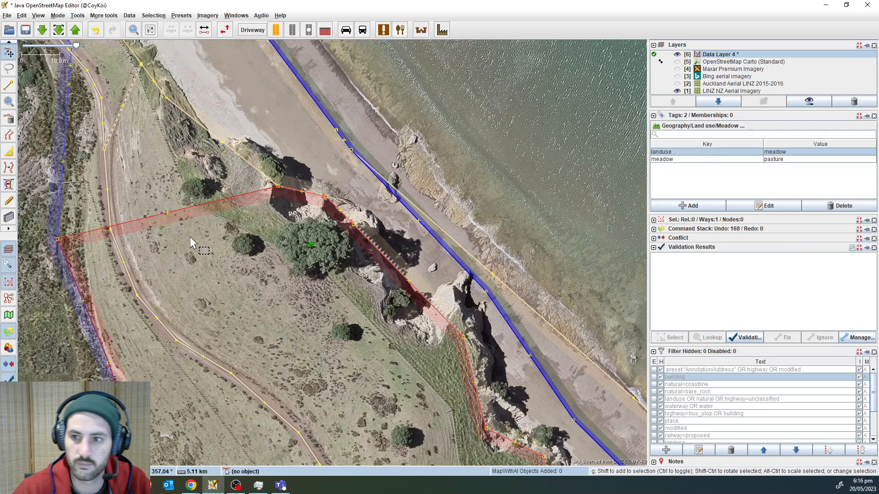
left_click(219, 245)
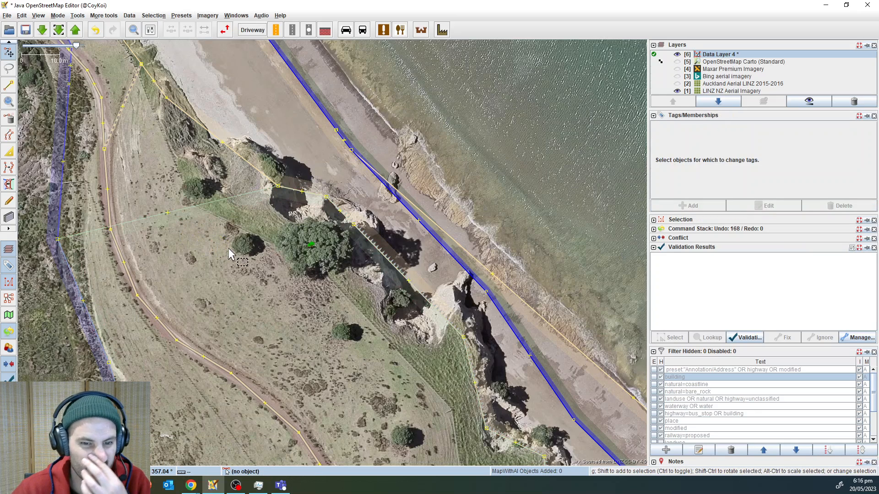
- Examine the pasture meadow's boundary along the clifftop above the beach and across the inland slopes
left_click(388, 259)
left_click(357, 310)
left_click_drag(355, 335, 269, 119)
scroll(271, 122, "down", 2)
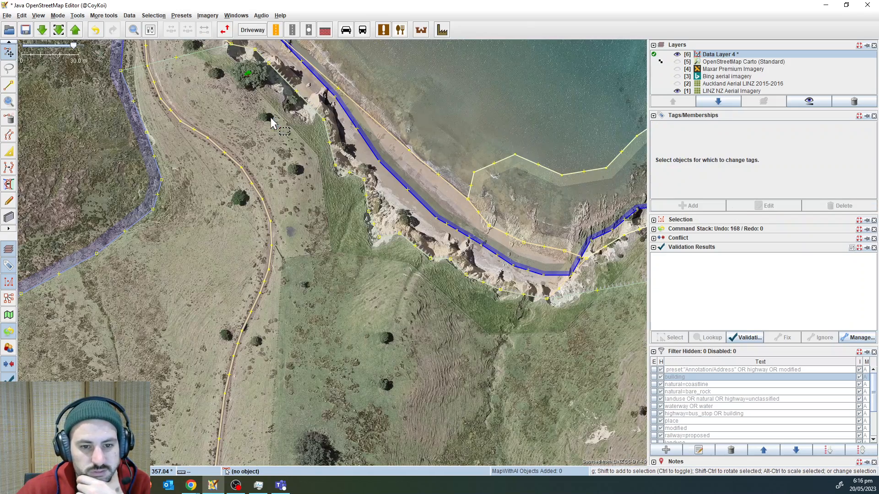
left_click_drag(353, 251, 232, 201)
left_click(288, 231)
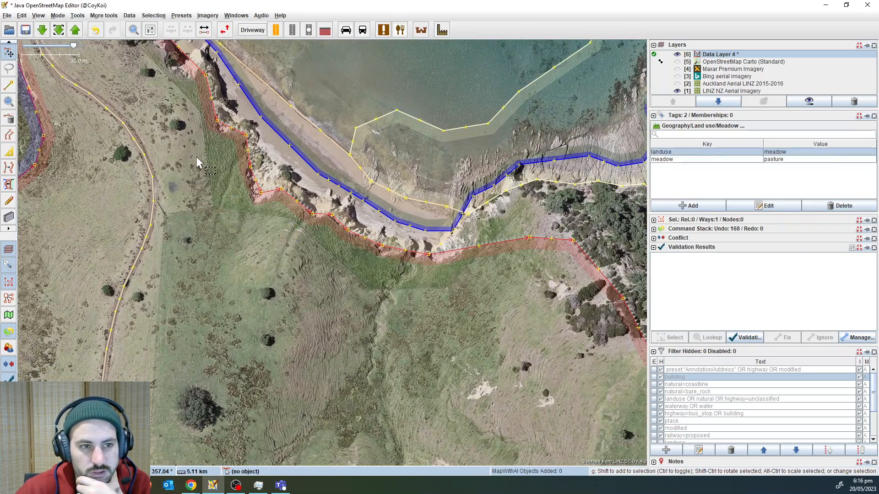
left_click_drag(196, 157, 358, 273)
left_click_drag(367, 326, 363, 196)
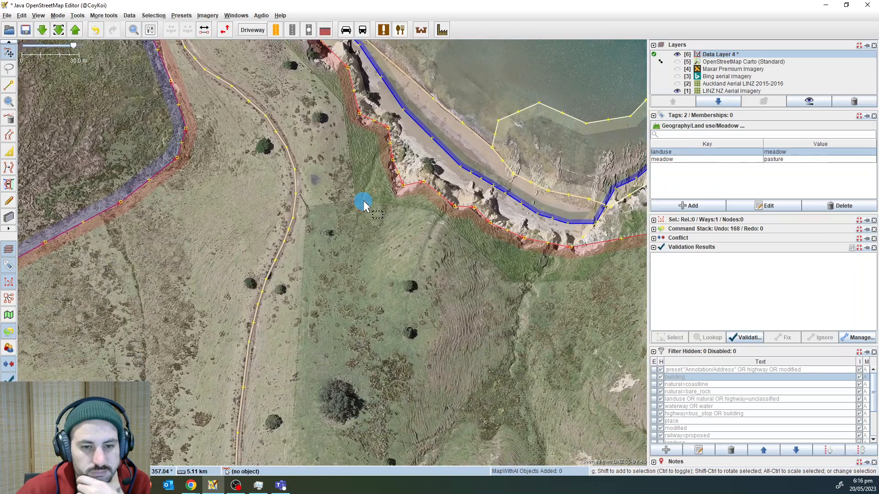
- Examine the coast southeast of the bay, covering the meadow's clifftop edge, the wooded slope and the shore beyond the rocky point
scroll(435, 249, "down", 1)
left_click_drag(435, 249, 223, 199)
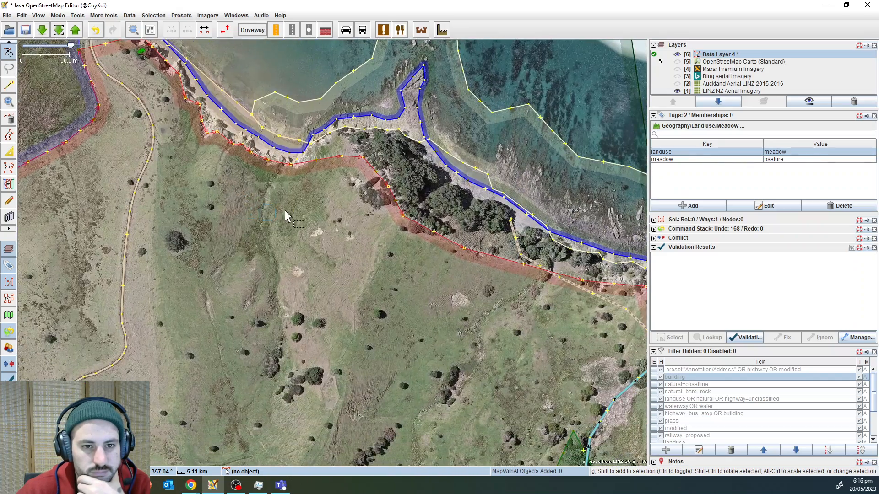
left_click(283, 209)
left_click_drag(349, 182, 352, 257)
left_click(315, 223)
left_click(373, 226)
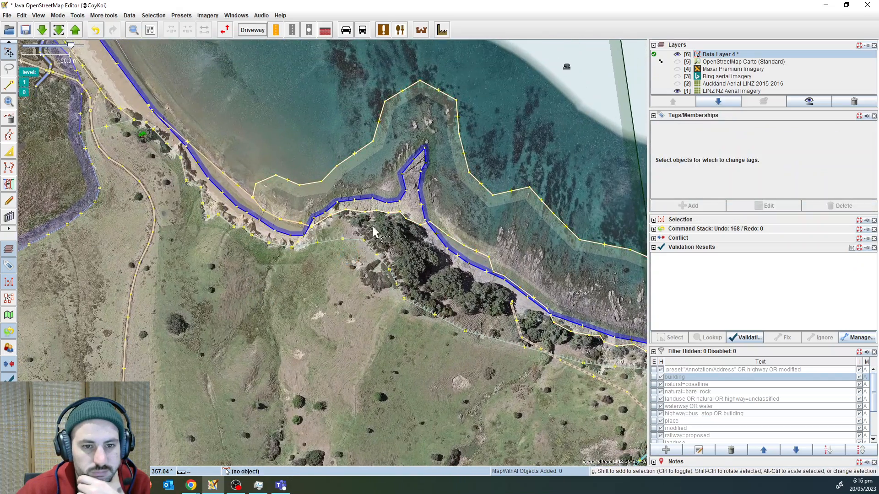
scroll(372, 226, "up", 2)
scroll(386, 238, "down", 1)
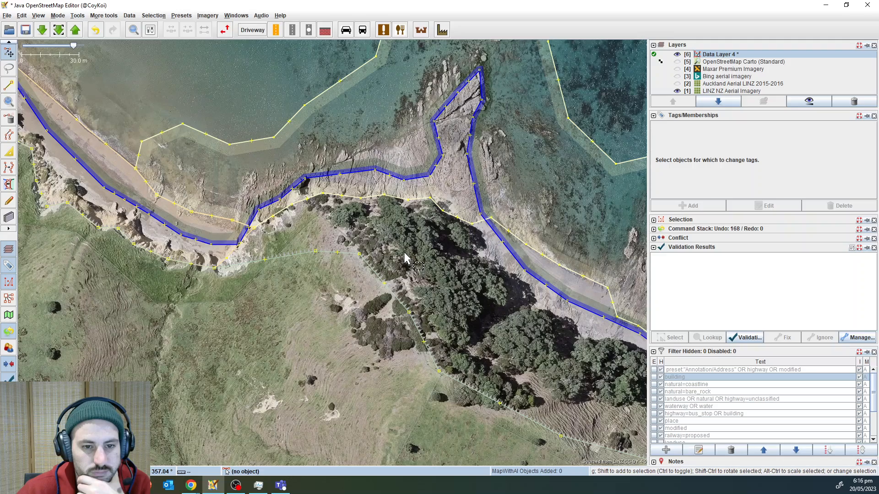
left_click_drag(447, 322, 476, 302)
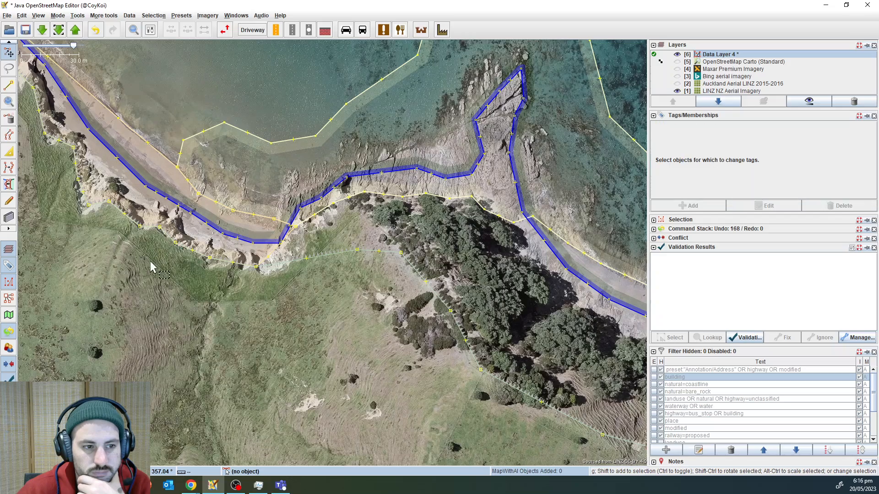
left_click_drag(142, 257, 318, 309)
scroll(318, 309, "up", 2)
scroll(316, 301, "down", 4)
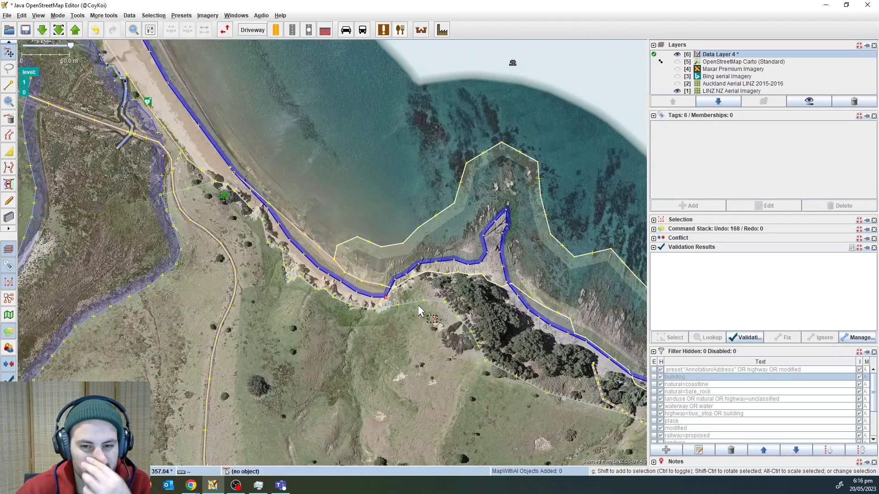
left_click_drag(461, 317, 209, 277)
scroll(330, 261, "up", 4)
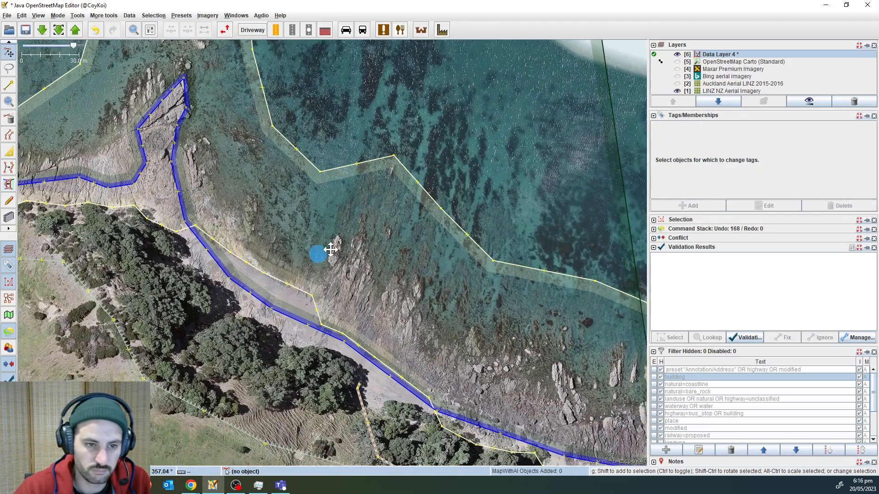
- Draw a new way from the bare rock's boundary around the small beach's southeastern end and northwest along the tree line behind it
left_click_drag(265, 251, 373, 168)
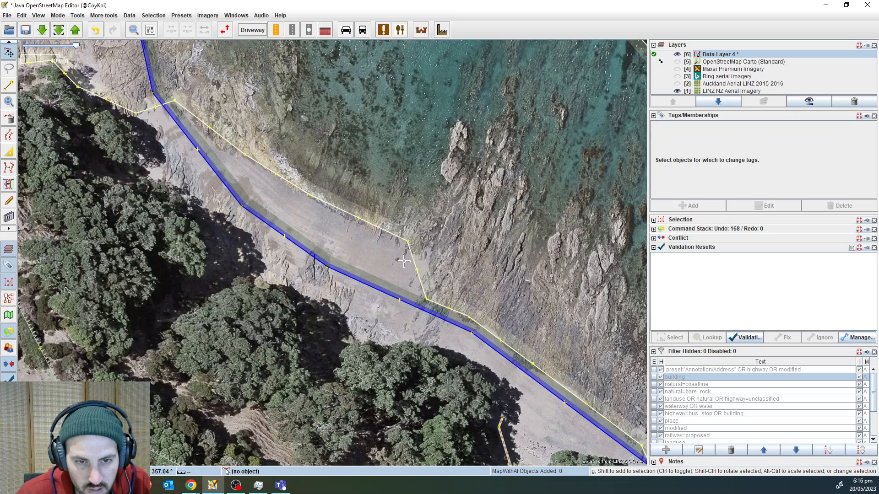
key("a")
left_click(408, 241)
left_click(427, 301)
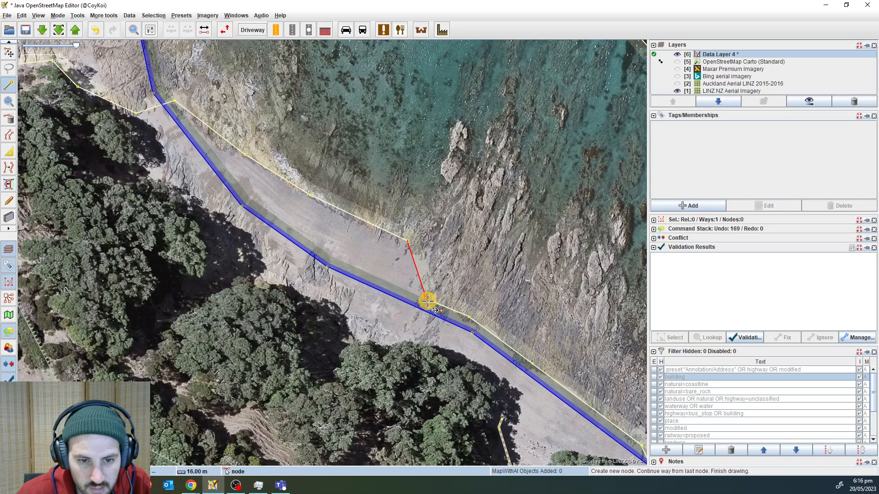
left_click(411, 345)
left_click(337, 339)
left_click(242, 272)
left_click(155, 184)
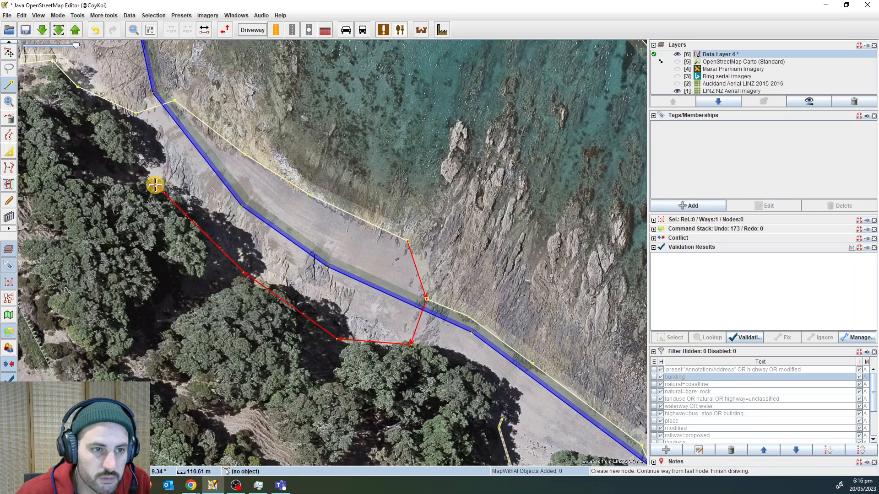
- Continue the small beach's outline to its northwestern corner and back along the bare rock's boundary nodes, closing it at its first node
left_click_drag(141, 148, 234, 221)
left_click(224, 210)
left_click(228, 186)
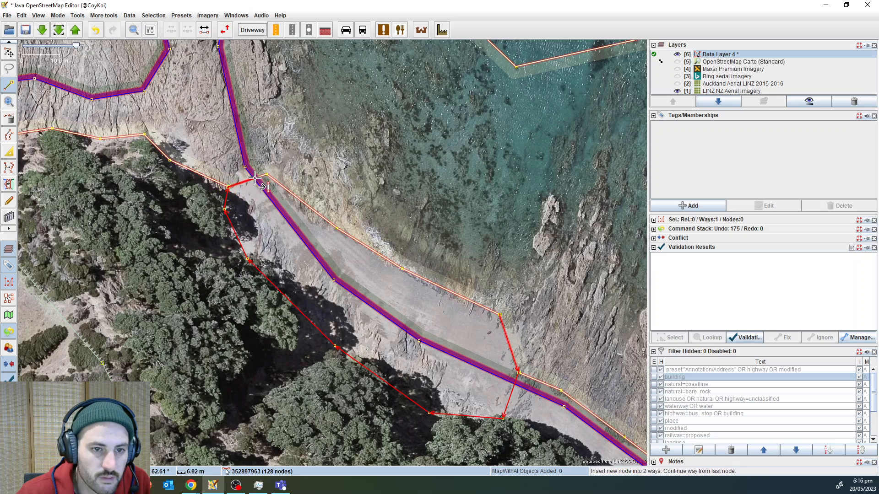
left_click(267, 174)
left_click(337, 228)
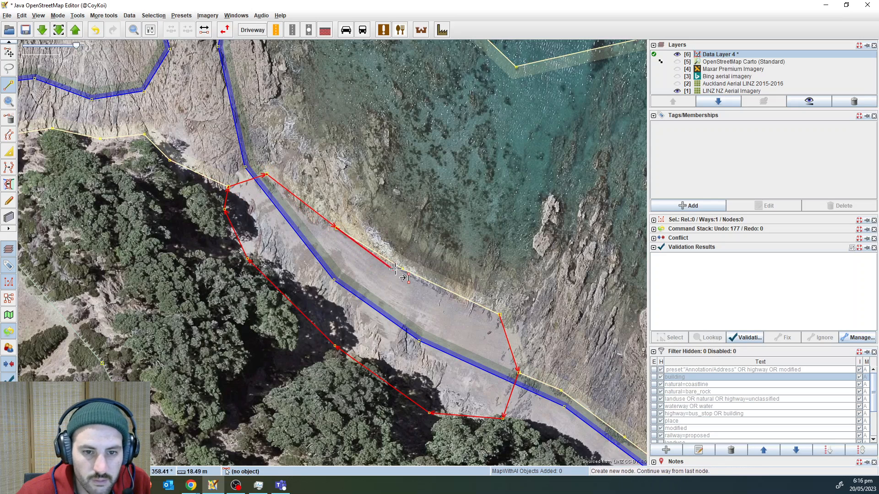
left_click(402, 268)
left_click(500, 315)
- Tag the closed outline as a beach (natural=beach) with the Beach preset
key("s")
key("F3")
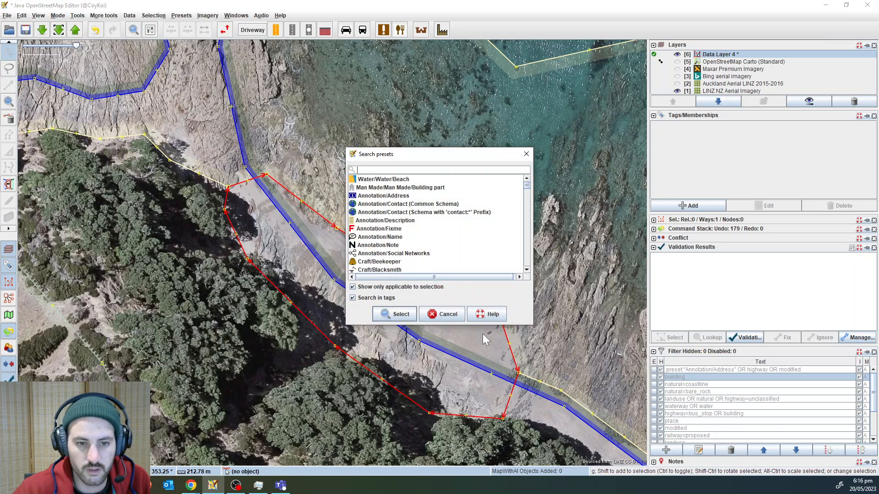
key("Return")
key("Return")
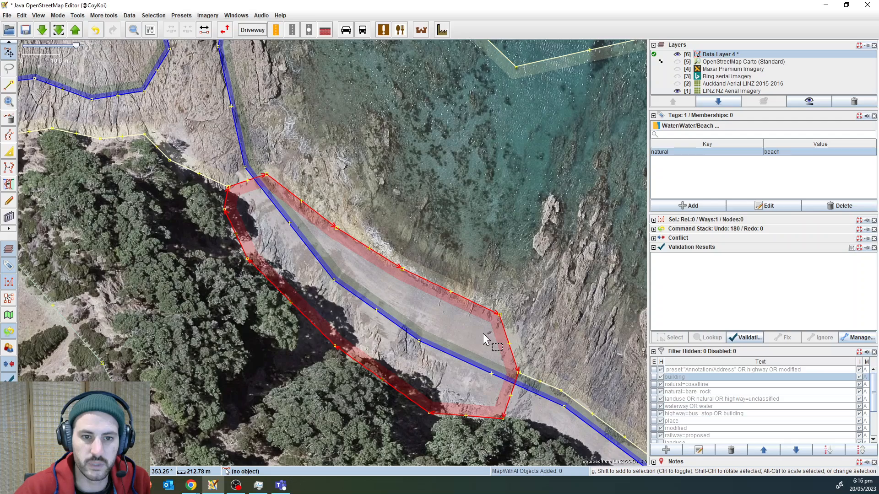
- Check the tags of the larger beach to the northwest, and examine the small beach and the shore continuing southeast of it
left_click(458, 317)
left_click(435, 349)
left_click(454, 311)
double_click(454, 311)
left_click_drag(459, 212, 618, 258)
left_click_drag(189, 255, 607, 247)
double_click(157, 136)
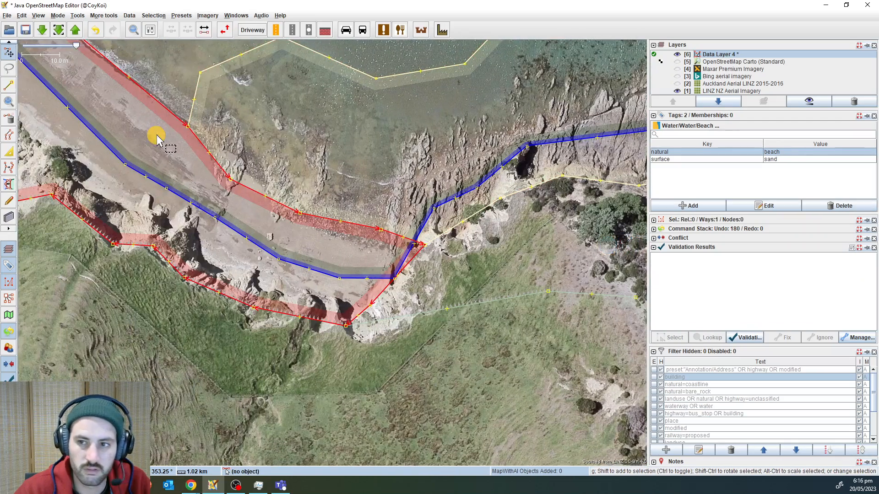
left_click(526, 264)
left_click_drag(534, 247, 116, 216)
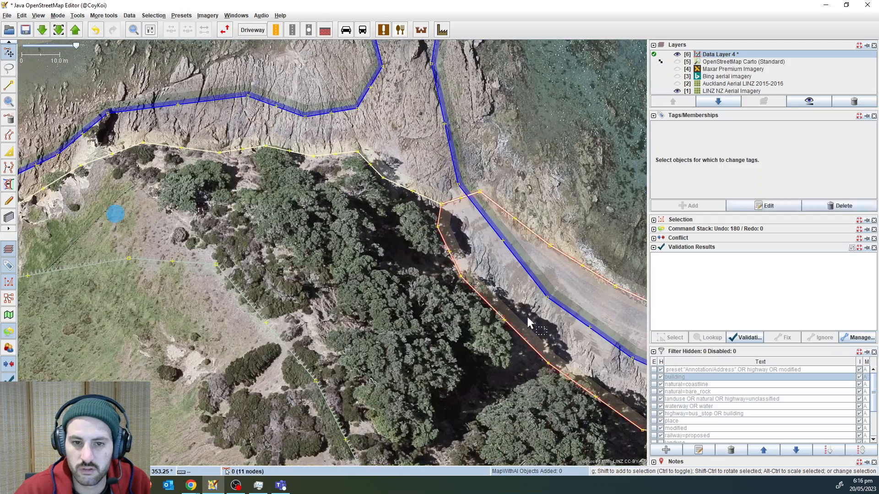
left_click_drag(572, 293, 290, 268)
scroll(363, 266, "up", 2)
scroll(364, 270, "down", 4)
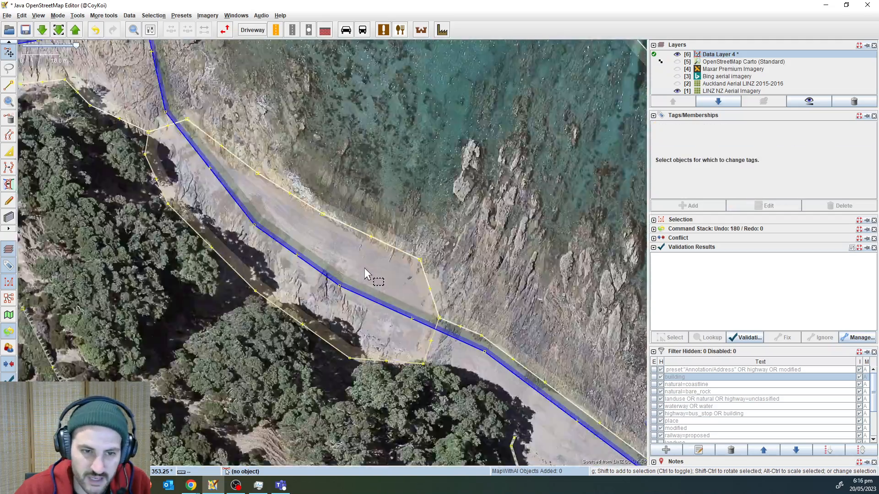
left_click_drag(365, 270, 185, 67)
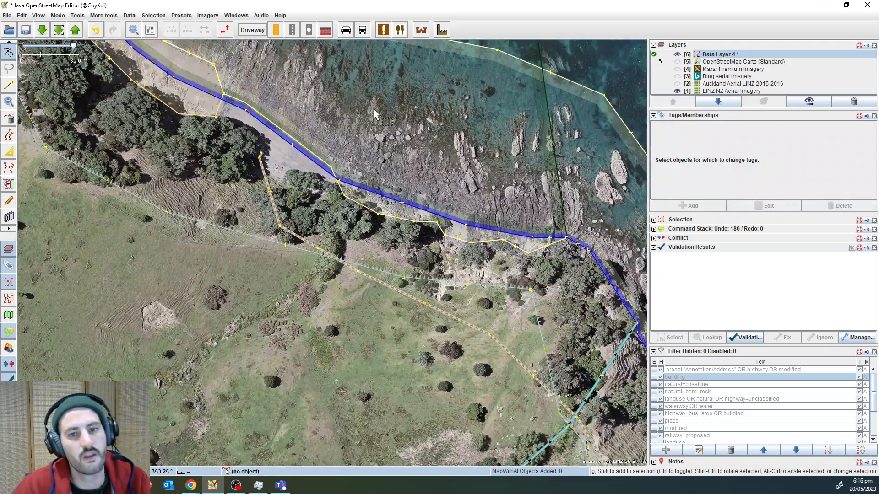
left_click_drag(353, 132, 420, 198)
scroll(354, 185, "up", 4)
scroll(289, 192, "down", 4)
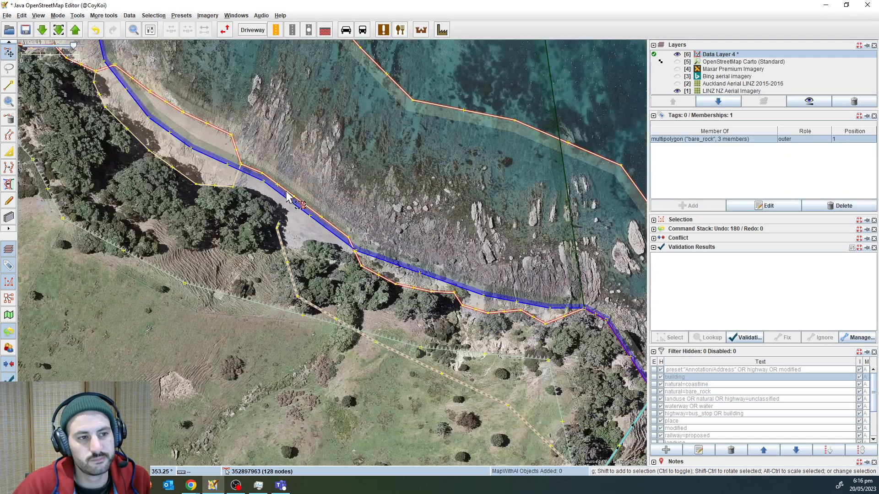
- Extend the small beach southeast by moving its southern corner and adding nodes along the tree line and the bare rock's boundary
scroll(237, 197, "up", 3)
left_click(231, 176)
key("w")
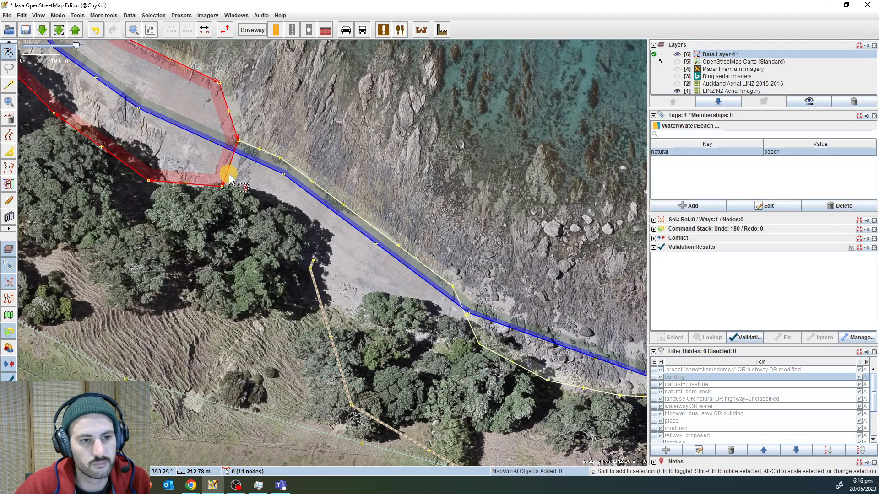
left_click(245, 231)
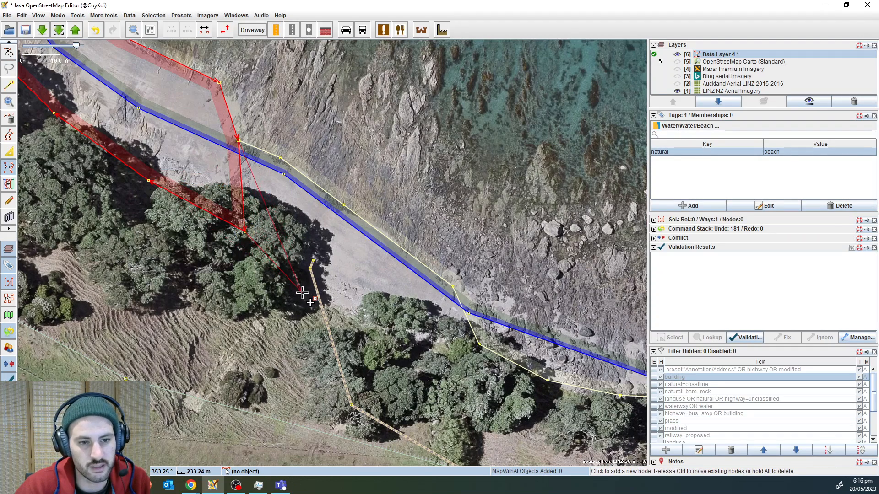
left_click(308, 296, "ctrl")
left_click(356, 318, "ctrl")
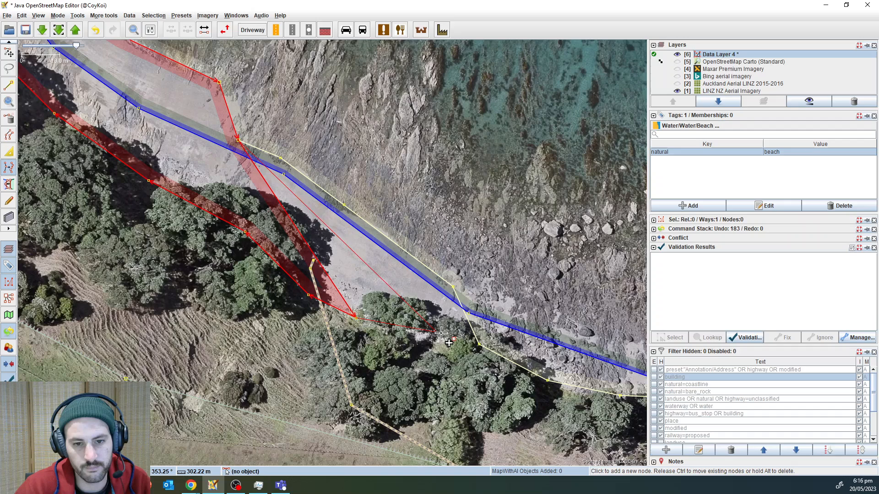
left_click(477, 343, "ctrl")
left_click(453, 287, "ctrl")
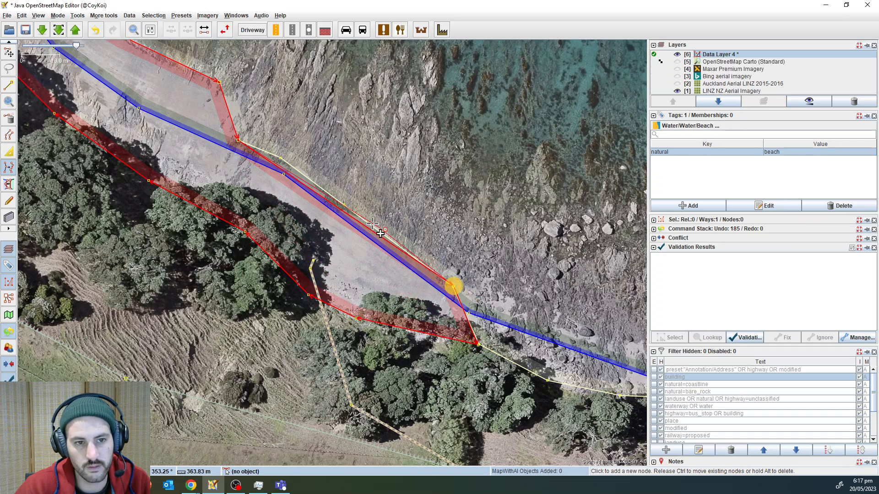
left_click(281, 158, "ctrl")
- Merge the extended beach's three nodes along the bare rock's boundary with the rock nodes they overlap
key("s")
left_click_drag(290, 145, 274, 163)
scroll(290, 153, "up", 2)
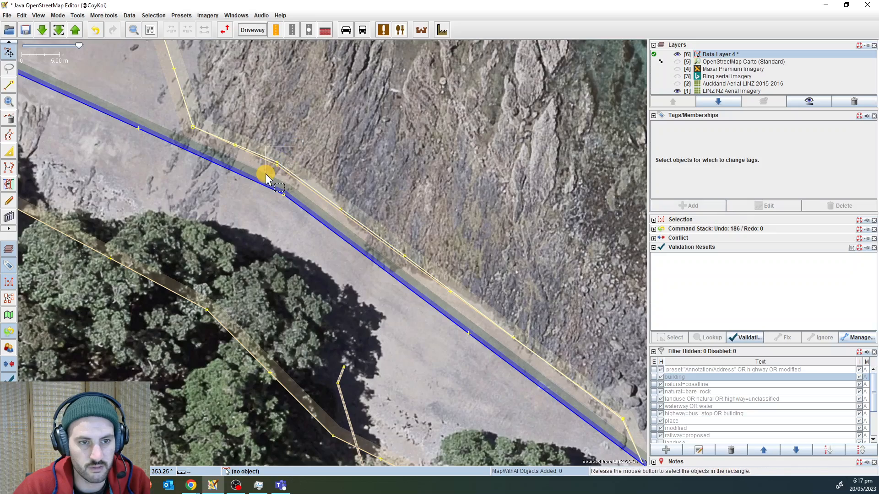
key("m")
left_click_drag(467, 222, 316, 86)
left_click_drag(458, 241, 489, 293)
key("m")
left_click_drag(543, 306, 443, 187)
left_click_drag(445, 268, 399, 300)
key("m")
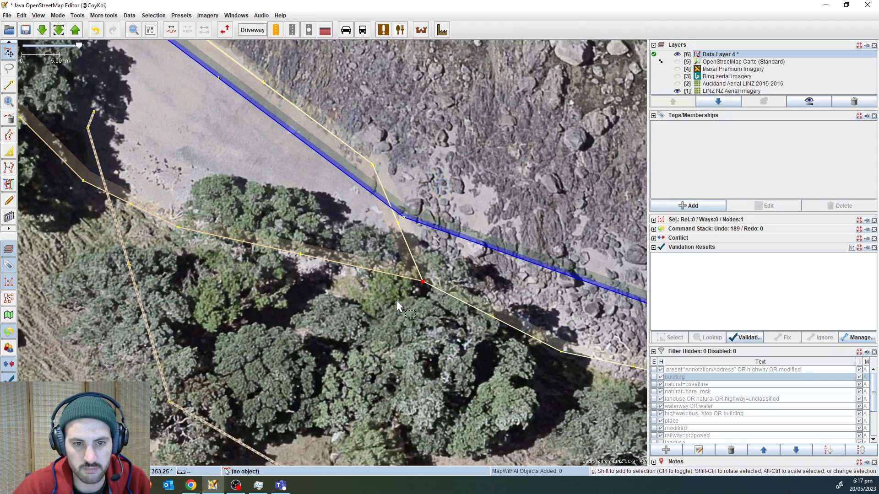
left_click(392, 307)
- Examine the coastline, the bare rock and the dark cove farther southeast
scroll(392, 314, "down", 4)
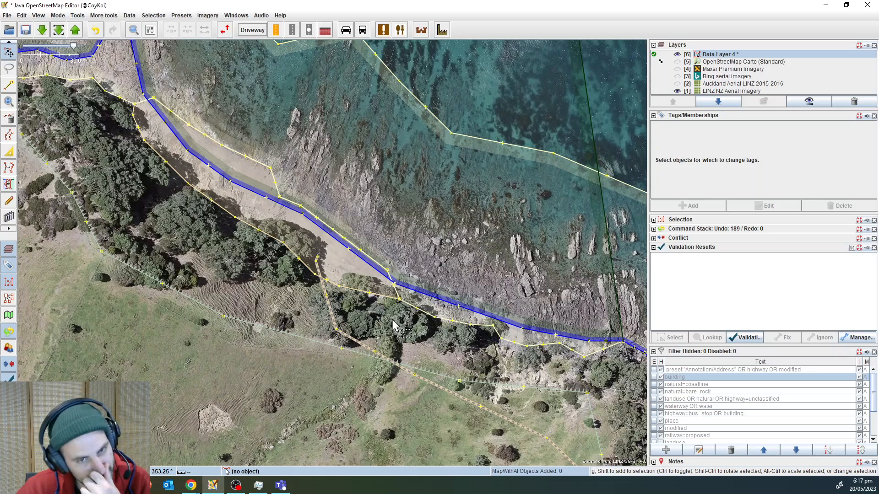
left_click_drag(463, 259, 282, 155)
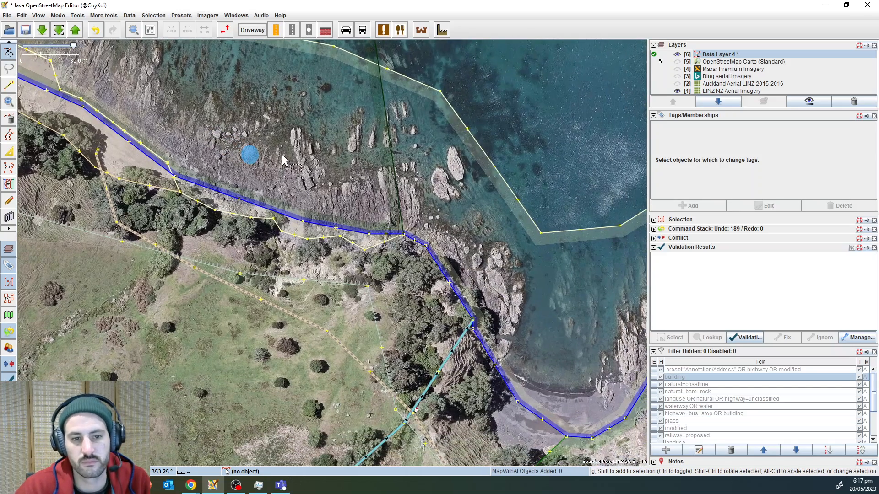
left_click(282, 155)
scroll(282, 155, "down", 2)
left_click(283, 152)
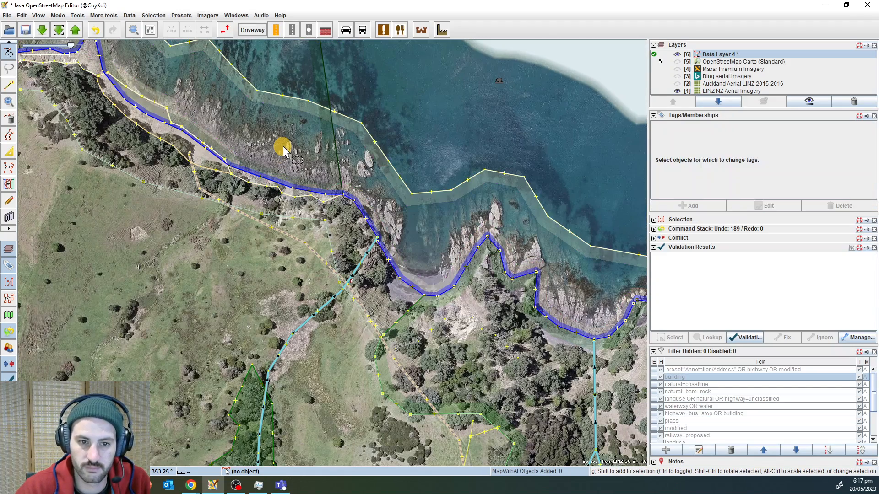
left_click_drag(227, 106, 361, 249)
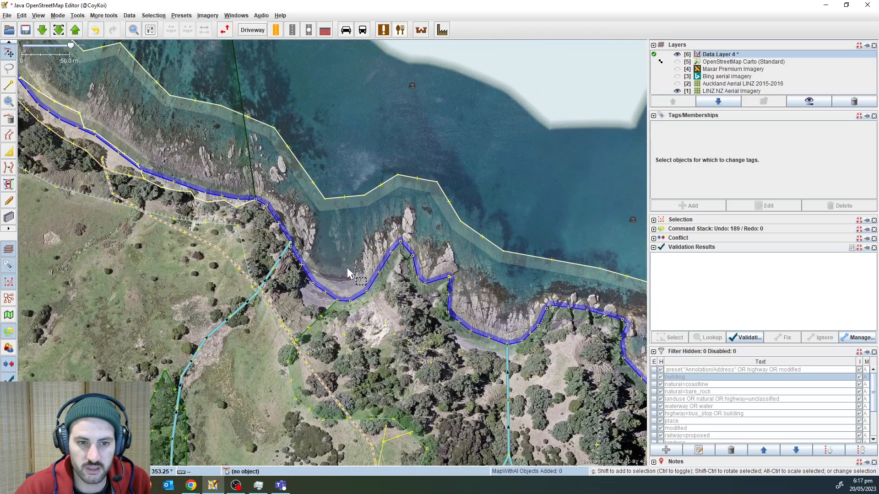
scroll(334, 270, "up", 3)
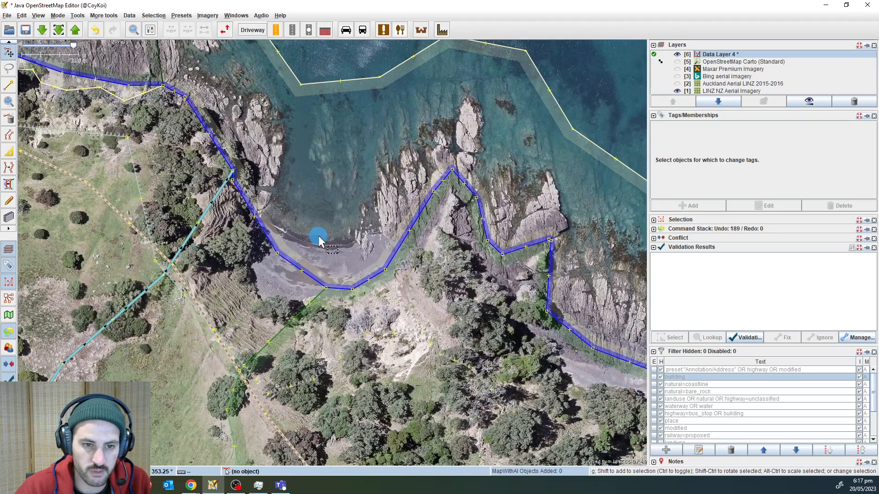
left_click_drag(258, 173, 355, 235)
left_click_drag(356, 323, 372, 266)
scroll(245, 352, "up", 4)
- Examine the stream's course from the inland gully across the path and down the eroded slope to the coastline
left_click_drag(365, 218, 185, 385)
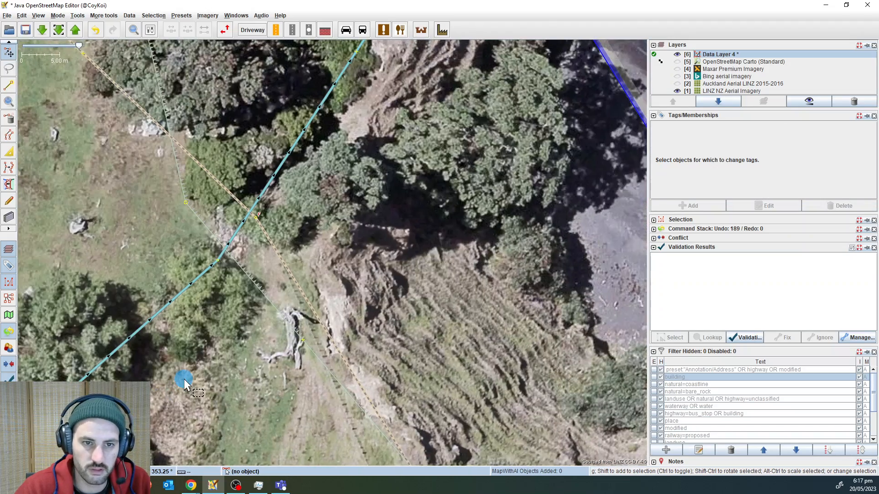
left_click_drag(359, 153, 274, 338)
left_click(291, 205)
left_click(333, 229)
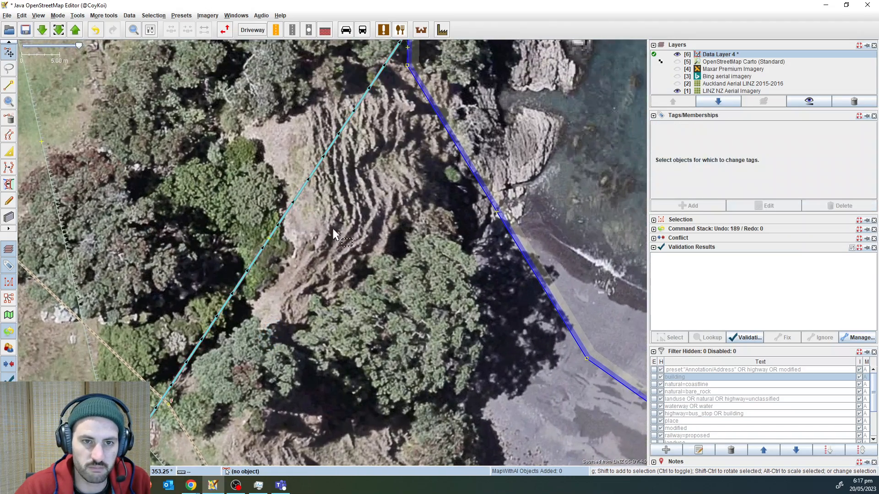
left_click_drag(369, 297, 343, 323)
scroll(254, 120, "down", 2)
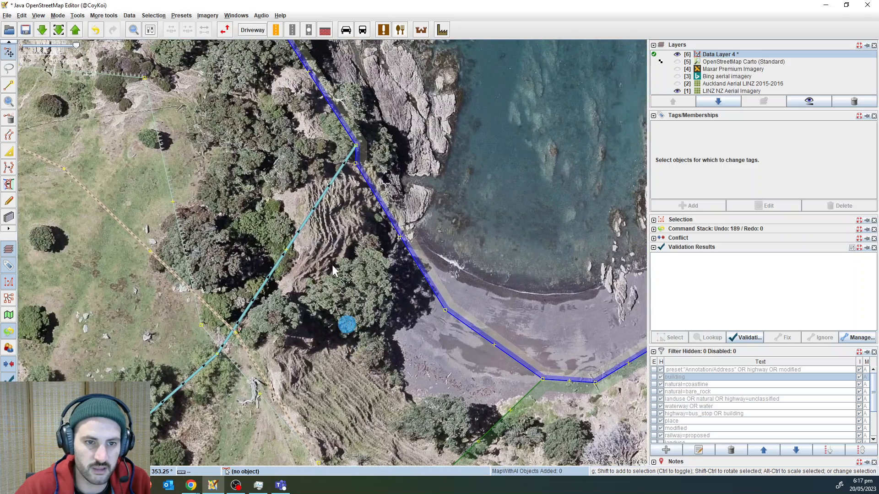
left_click(312, 215)
left_click_drag(158, 336, 389, 104)
left_click(367, 196)
left_click_drag(367, 196, 321, 291)
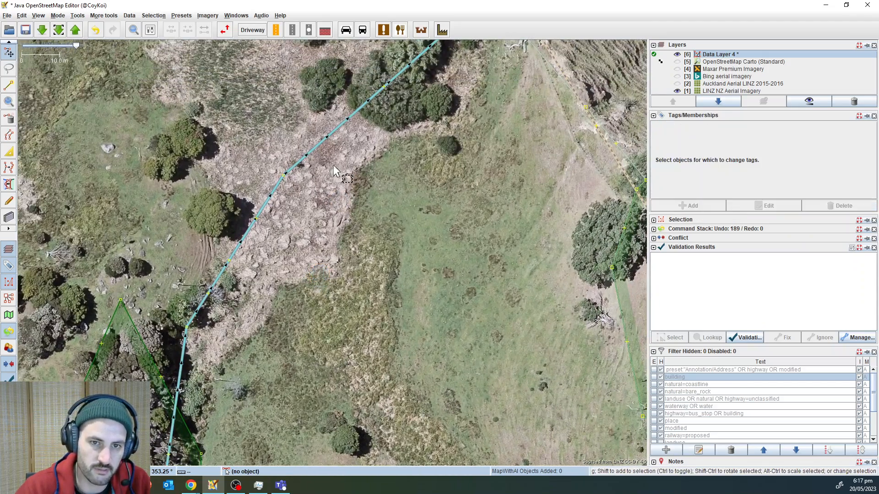
left_click_drag(335, 172, 211, 383)
left_click(368, 111)
scroll(368, 111, "up", 1)
left_click(460, 158)
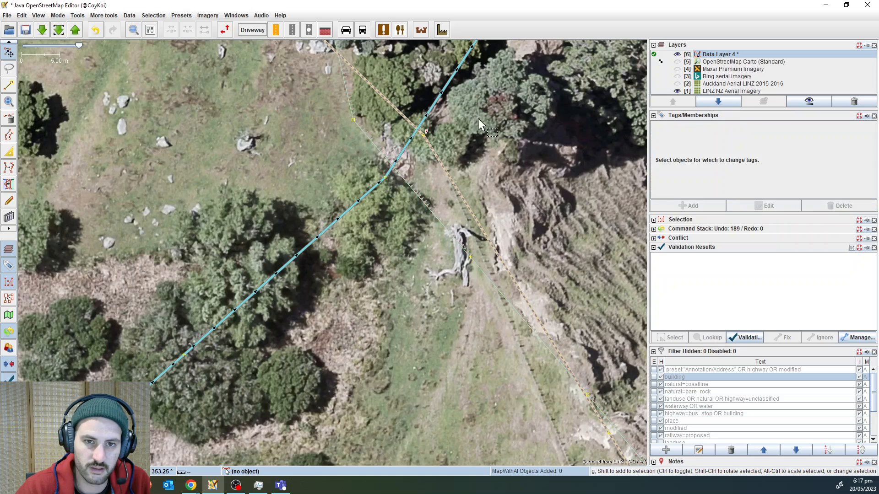
scroll(466, 156, "up", 1)
left_click_drag(466, 157, 369, 275)
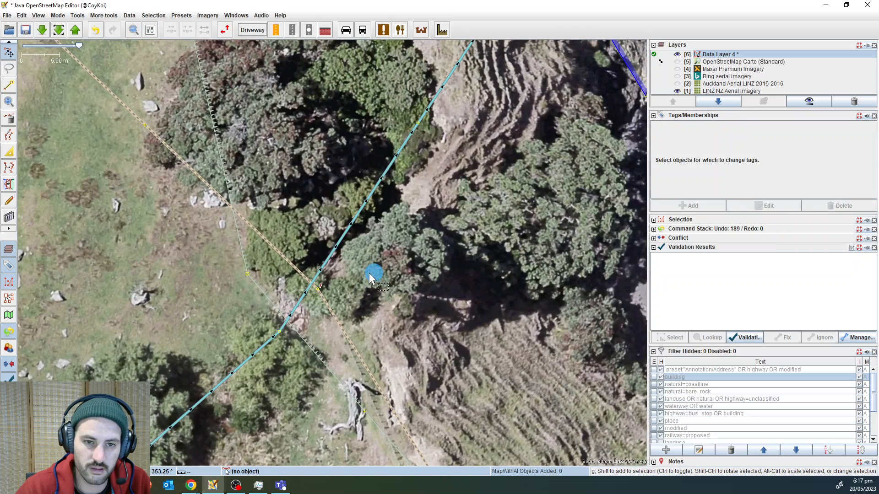
- Examine the wooded ground between the path crossing and the dark beach for the stream's real route to the coast
left_click(318, 289)
left_click(323, 283)
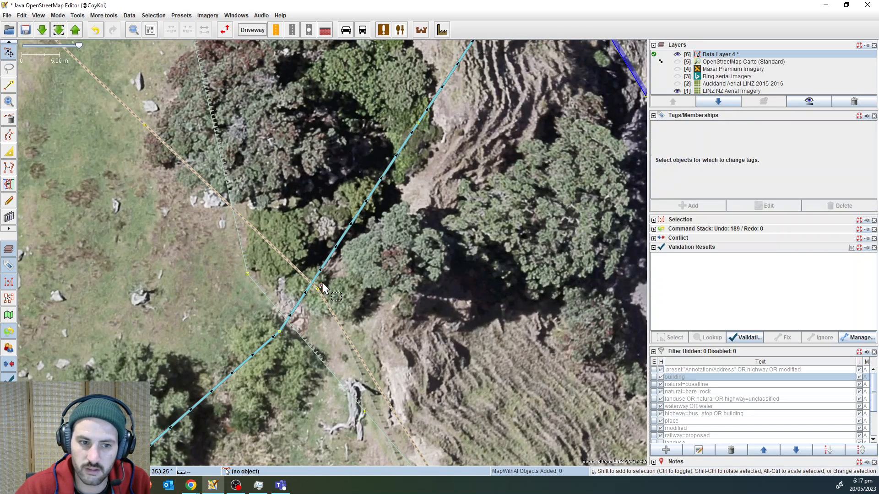
left_click_drag(395, 252, 347, 321)
left_click(308, 285)
left_click(367, 259)
left_click_drag(420, 226, 286, 362)
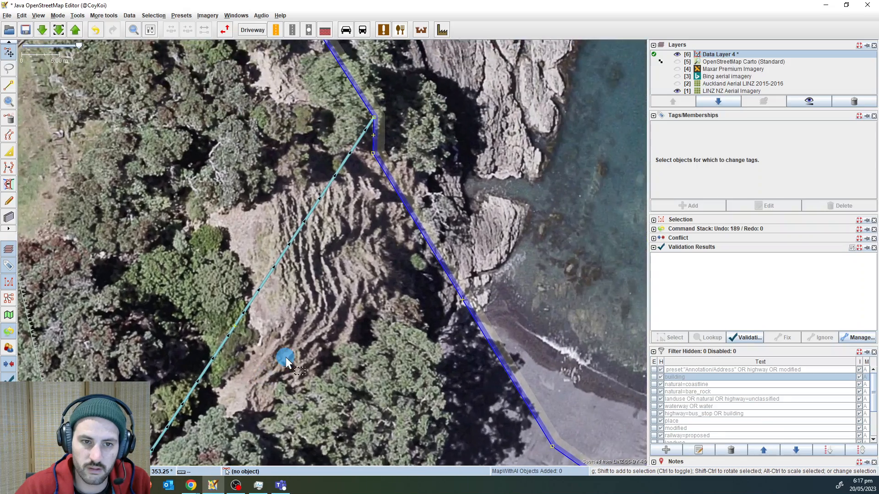
left_click_drag(304, 302, 369, 141)
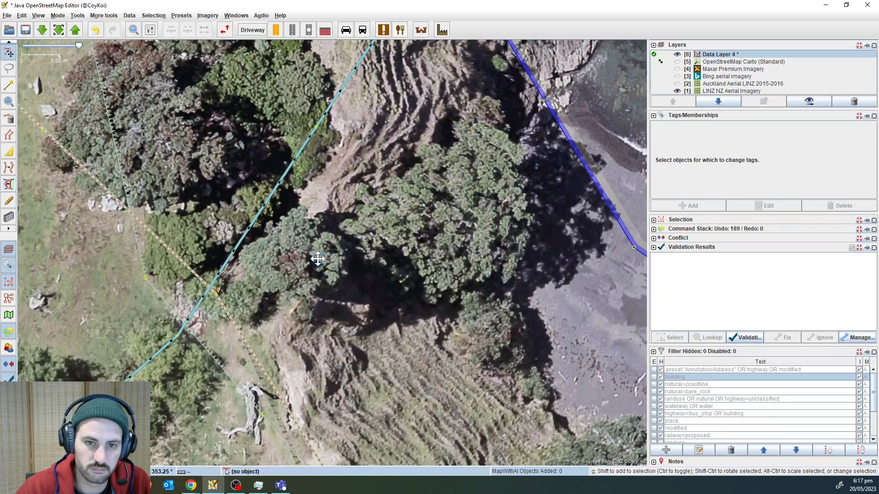
left_click_drag(318, 260, 369, 231)
scroll(190, 320, "down", 1)
scroll(190, 320, "up", 1)
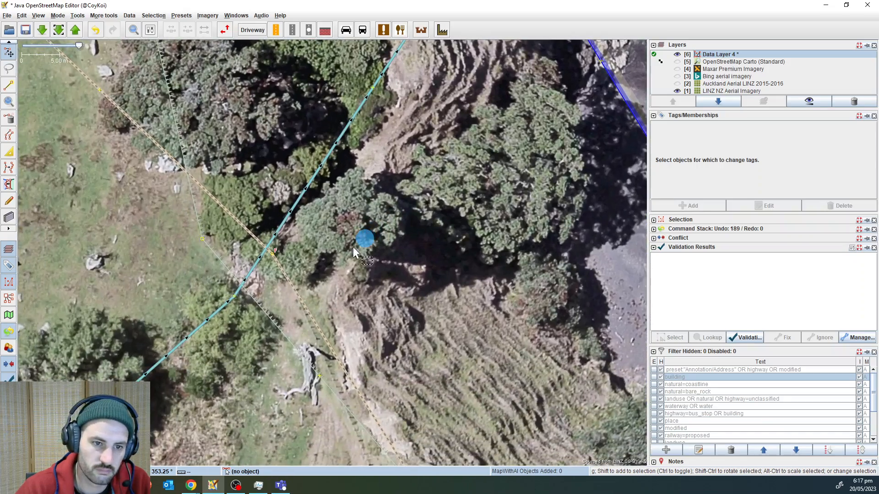
left_click_drag(386, 177, 251, 320)
scroll(261, 308, "down", 1)
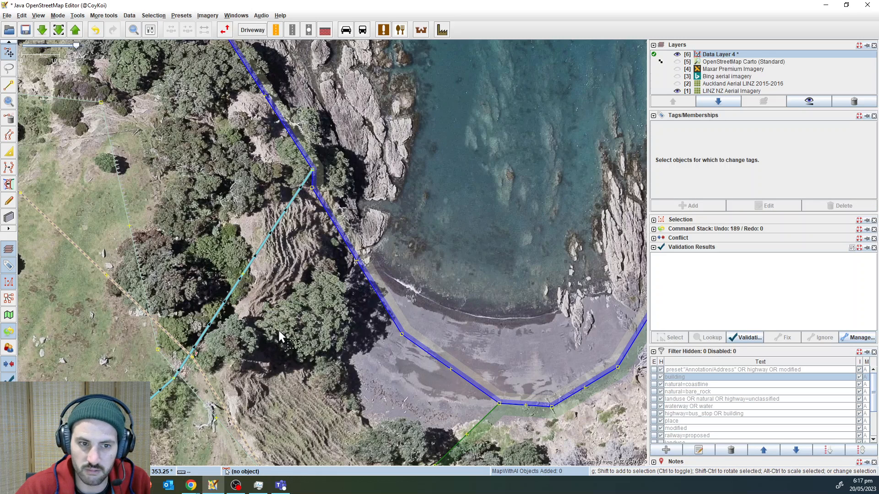
- Compare the LINZ aerial imagery with Maxar Premium Imagery around the eroded slope, tree-covered gully and dark beach
key("alt+4")
key("alt+4")
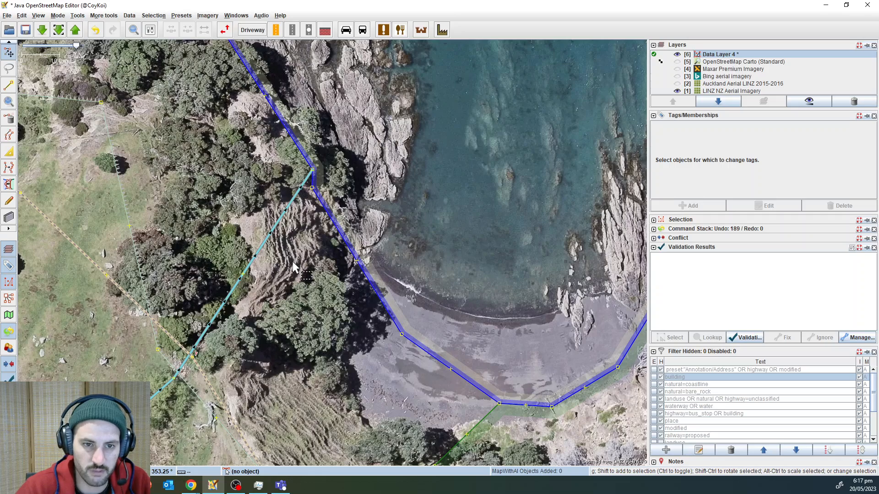
scroll(350, 319, "up", 1)
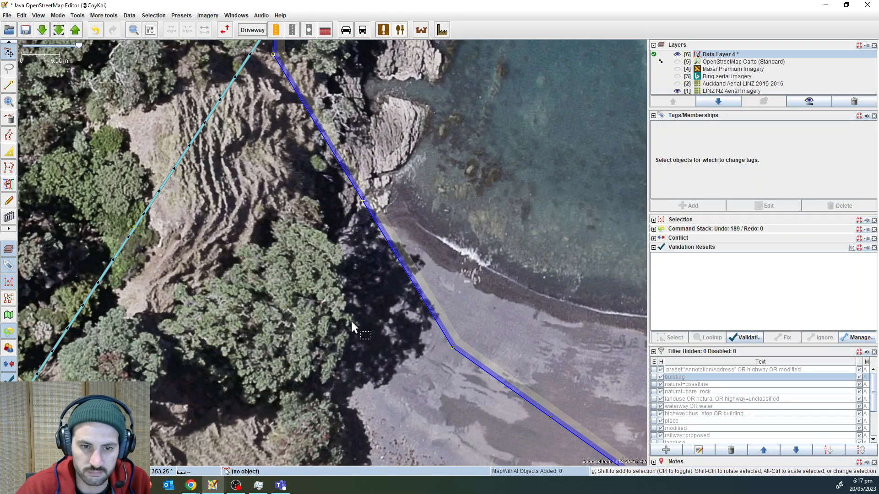
key("alt+4")
scroll(357, 339, "up", 1)
scroll(370, 335, "down", 2)
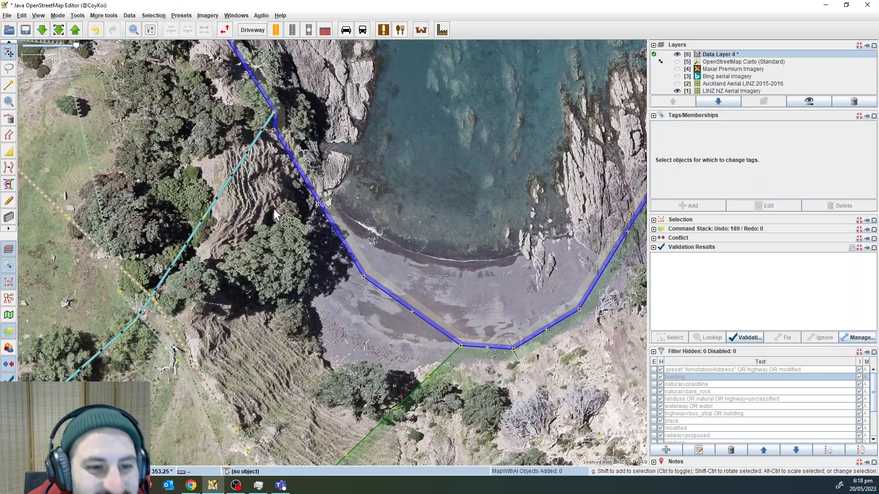
left_click(313, 303)
left_click_drag(301, 338, 234, 285)
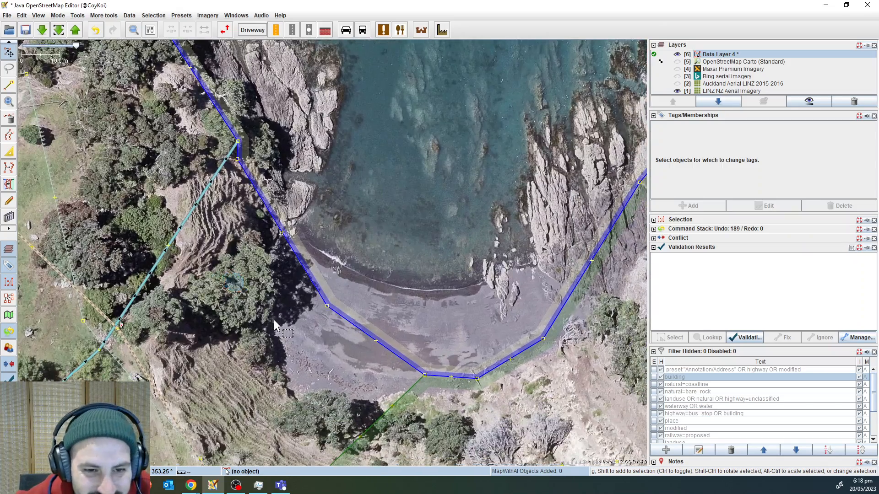
scroll(291, 330, "up", 2)
scroll(293, 331, "down", 4)
scroll(292, 332, "up", 4)
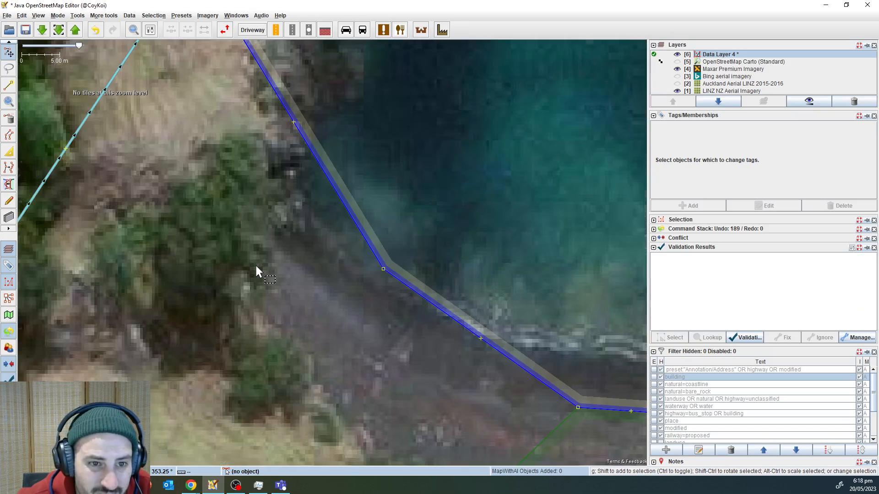
left_click_drag(288, 304, 411, 284)
left_click_drag(286, 308, 428, 244)
- Inspect the cliff line beside the stream's path crossing and the tree-covered drop from there to the beach
left_click(213, 300)
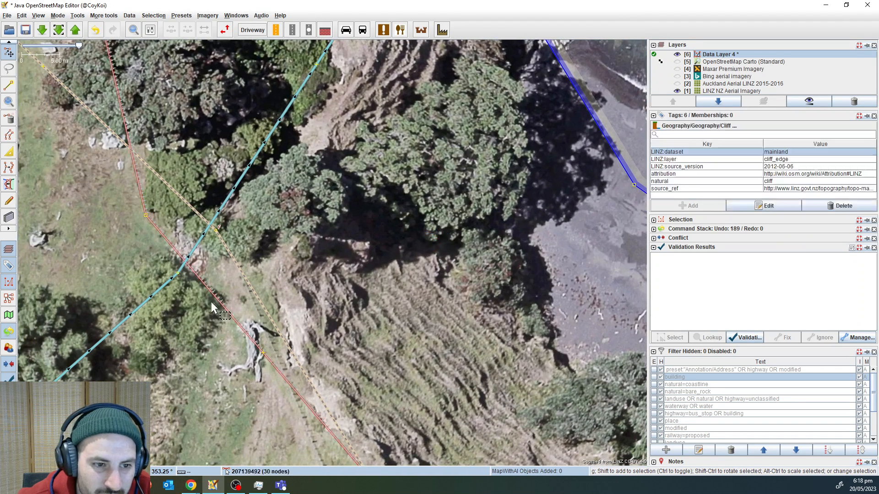
left_click(191, 255)
left_click(273, 197)
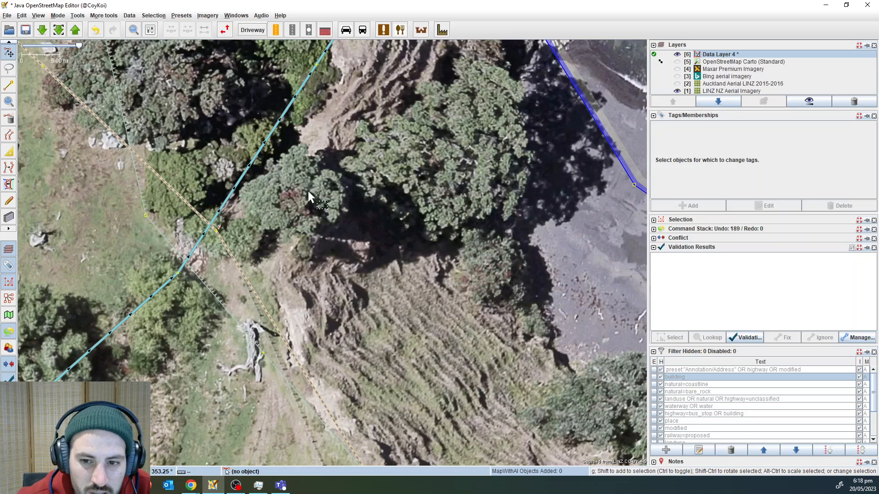
left_click(235, 259)
left_click(265, 222)
mouse_move(264, 221)
left_mouse_down()
mouse_move(346, 196)
mouse_move(257, 217)
left_mouse_up()
left_click(234, 272)
left_click(347, 173)
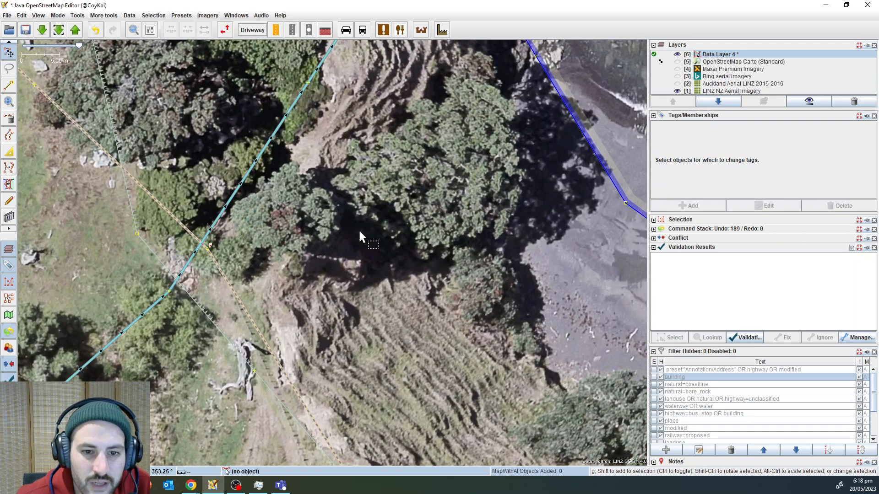
left_click_drag(482, 224, 194, 324)
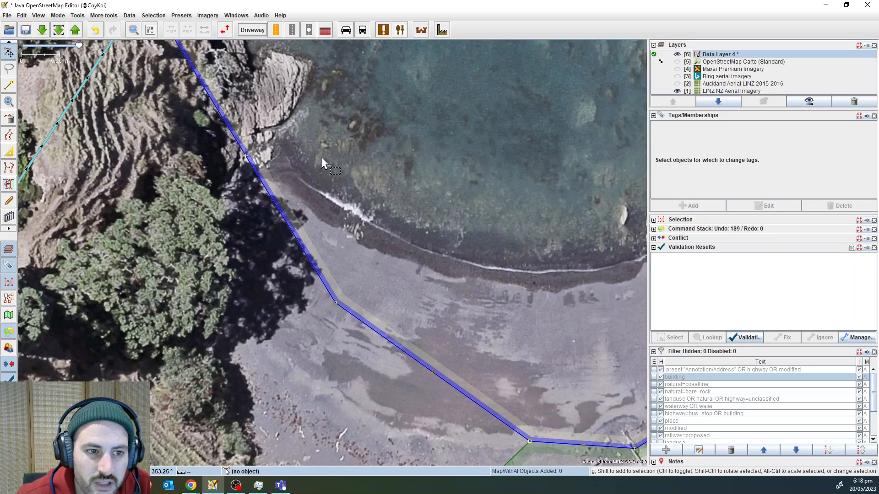
left_click_drag(328, 143, 328, 193)
left_click_drag(351, 157, 354, 154)
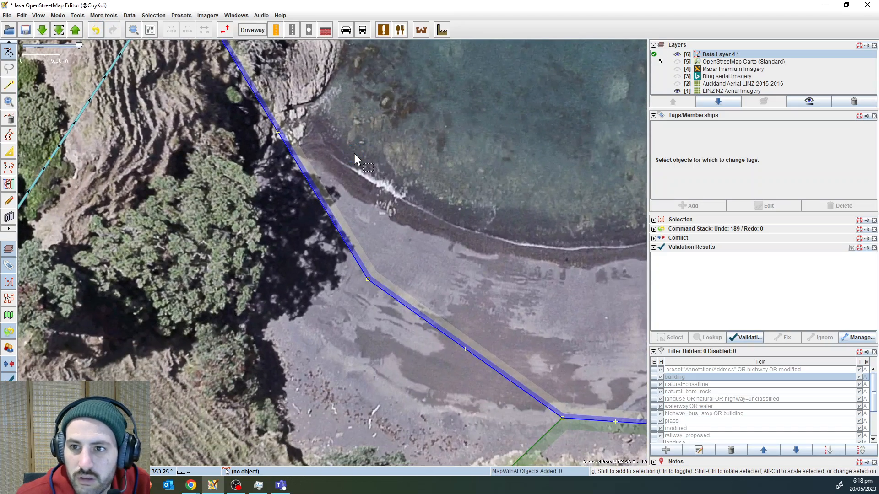
- Check the gully's outlet at the beach's western tree line against the Maxar Premium and Bing aerial imagery
key("alt+4")
key("alt+4")
key("alt+3")
left_click_drag(246, 302, 294, 341)
key("alt+3")
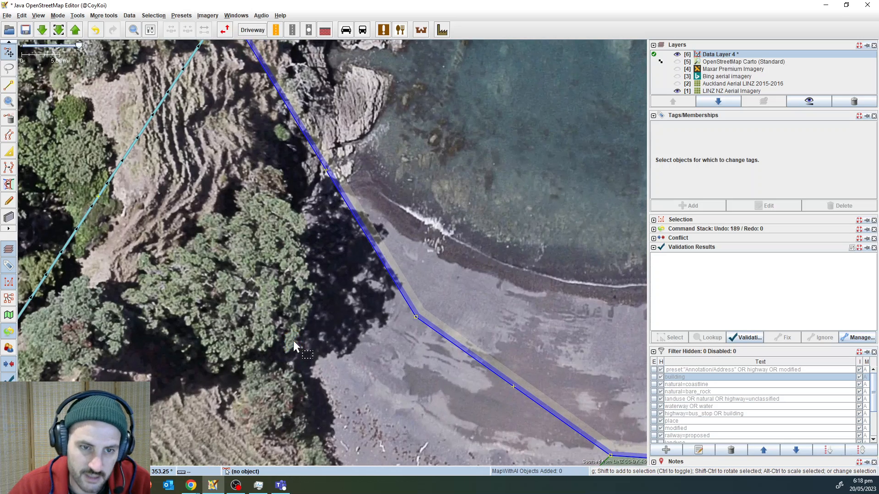
left_click_drag(343, 322, 431, 262)
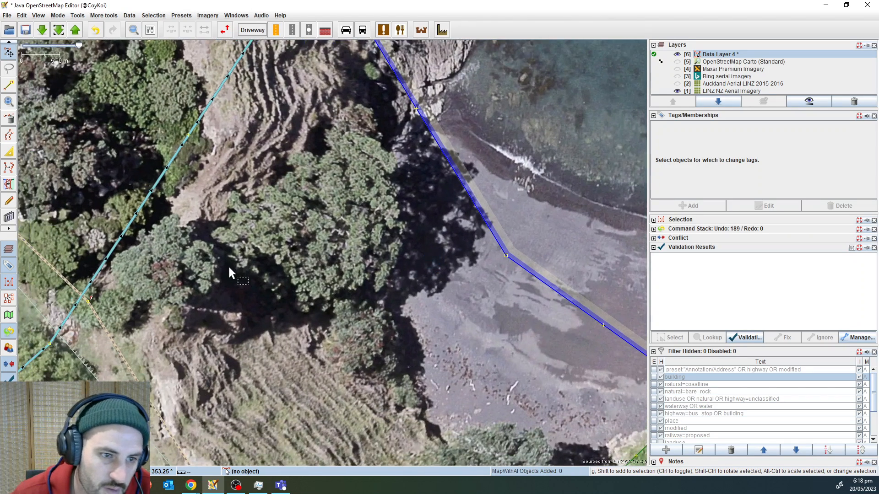
left_click_drag(229, 266, 408, 230)
left_click_drag(395, 200, 278, 327)
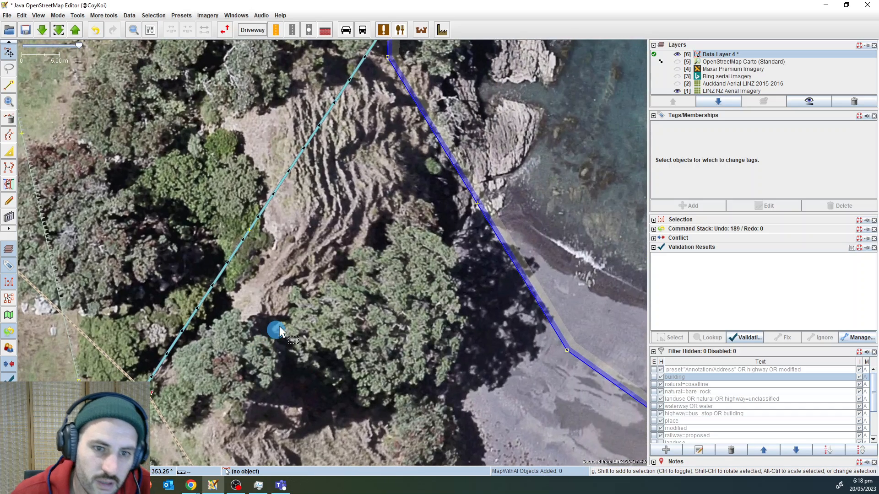
scroll(306, 293, "down", 2)
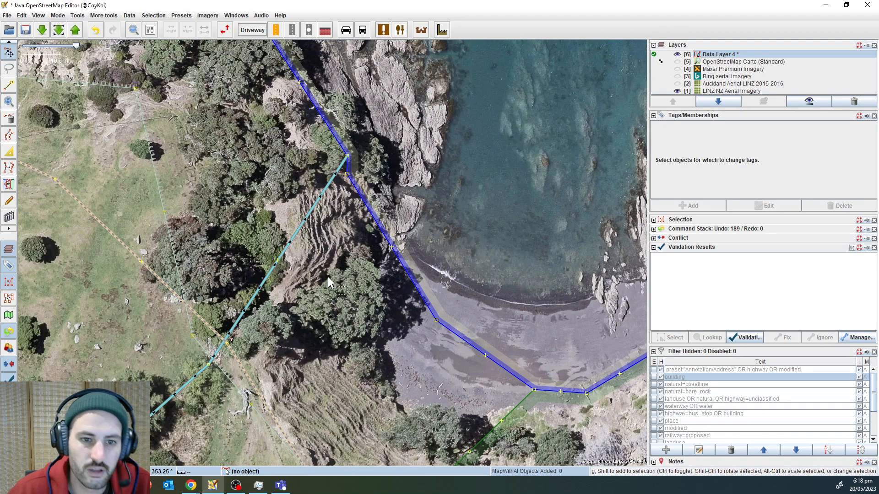
- Unglue the stream's end node from the coastline and move it southeast onto the coastline at the dark beach's western edge
left_click(347, 156)
left_click(341, 165)
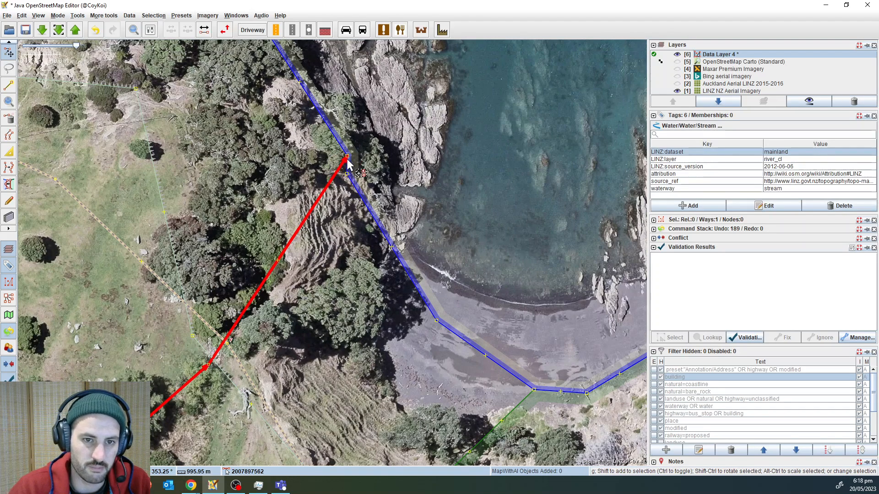
left_click(348, 156, "shift")
key("g")
left_click_drag(347, 157, 417, 288)
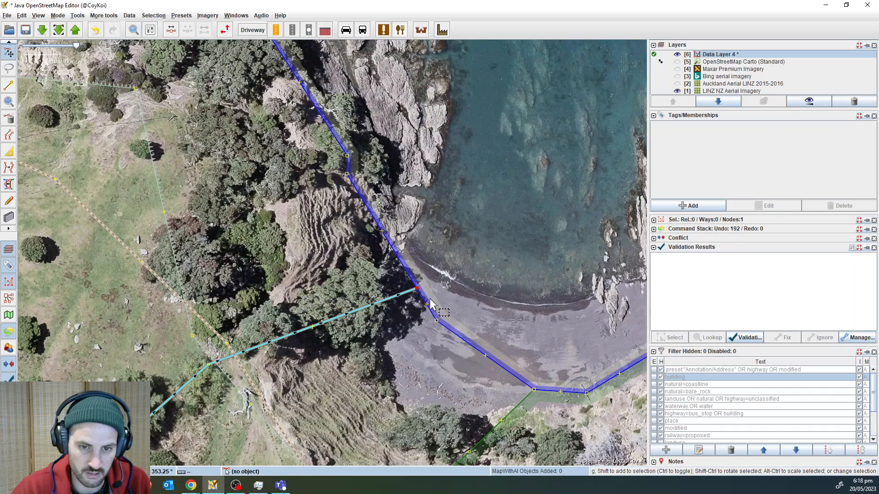
left_click(428, 267)
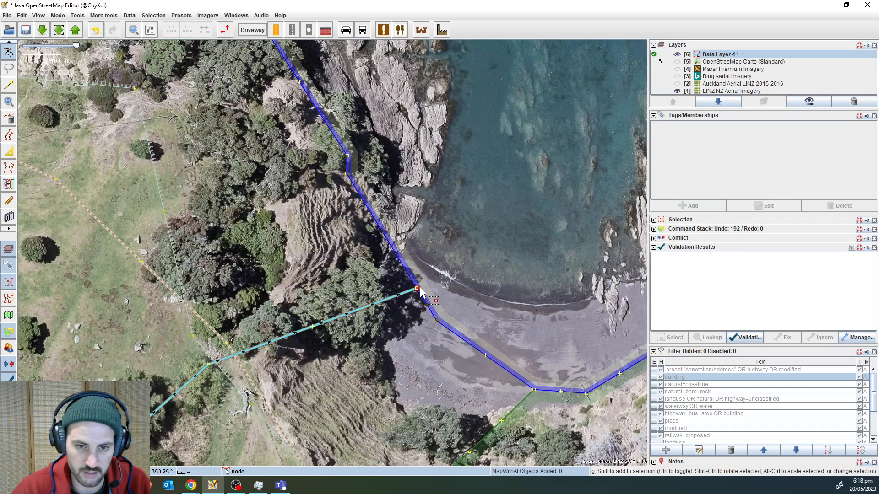
scroll(358, 355, "down", 3)
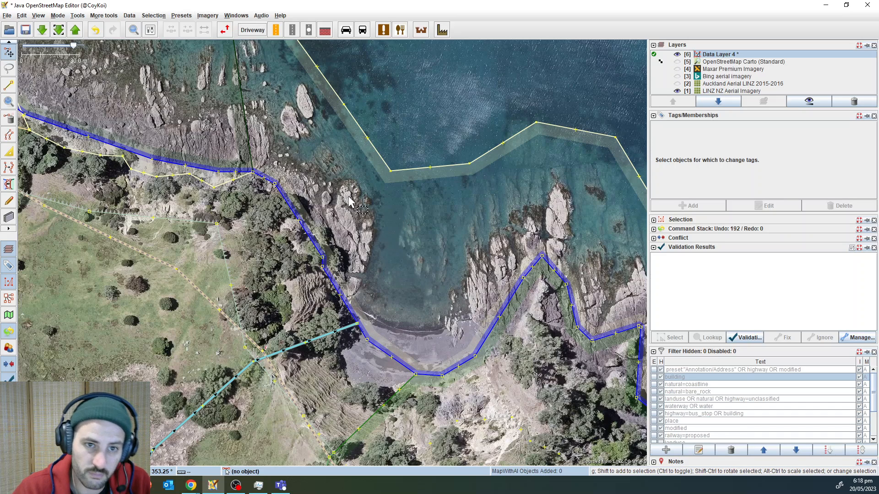
- Select the tidal bare rock multipolygon together with the coastline nodes running down the cove's western side to the beach
left_click_drag(390, 262, 394, 230)
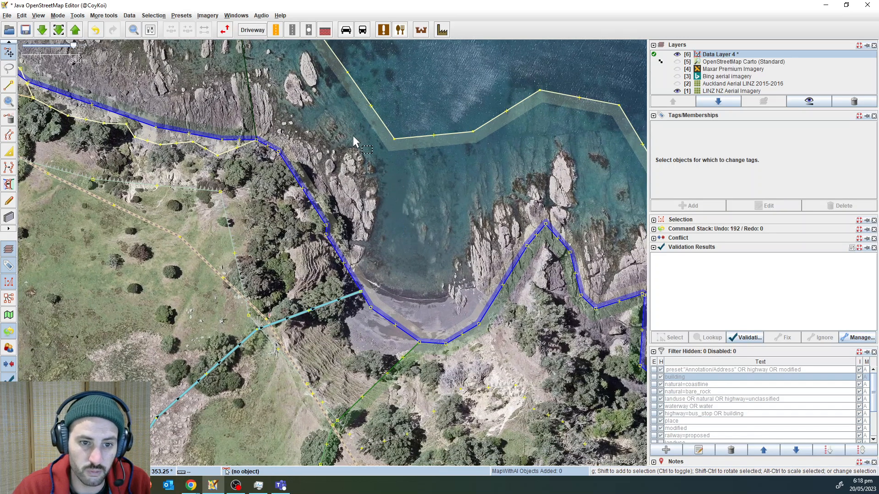
left_click(357, 134)
left_click_drag(397, 187, 396, 207)
left_click_drag(315, 161, 380, 201)
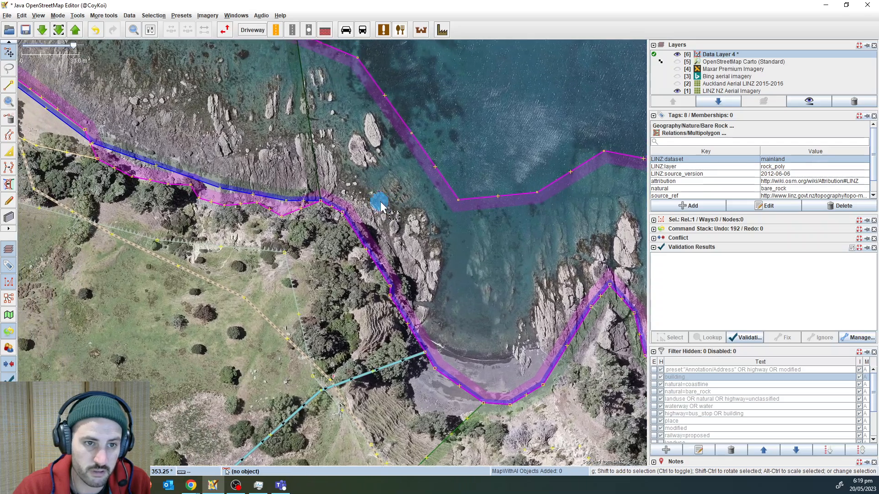
scroll(348, 201, "up", 2)
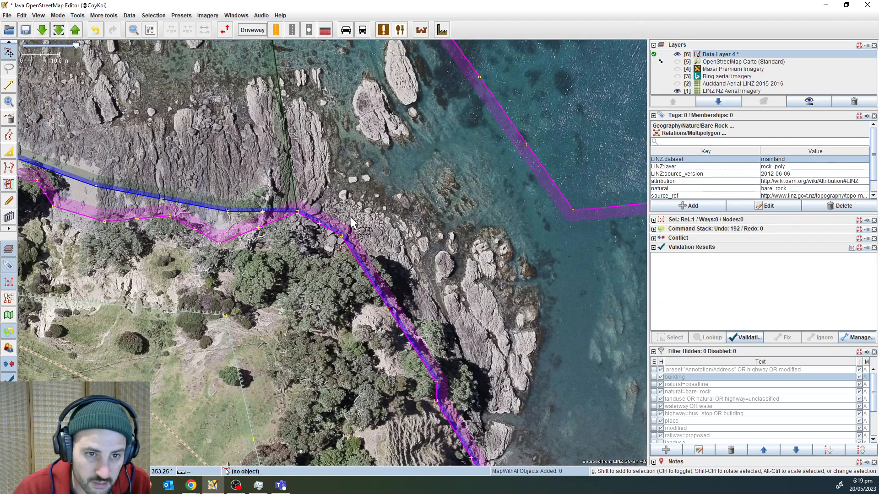
left_click_drag(371, 209, 325, 265)
left_click_drag(490, 308, 399, 133)
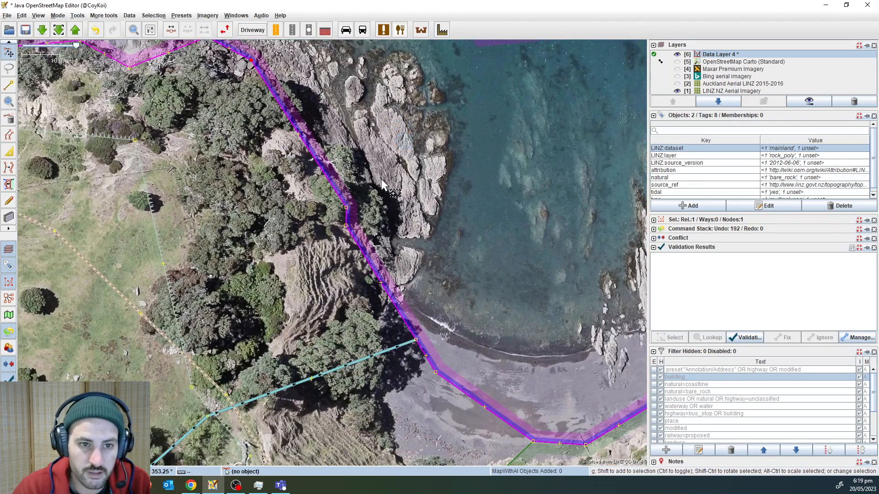
left_click_drag(381, 180, 328, 261)
left_click_drag(448, 276, 400, 187)
left_click_drag(400, 229, 355, 313)
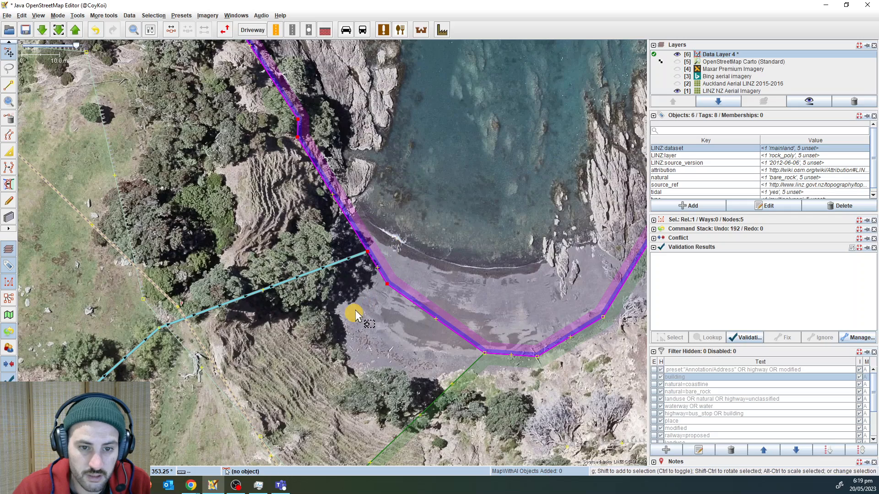
- Add the coastline nodes around the beach's inner curve and up over the rocky headland east of it to the selection
left_click_drag(520, 259, 416, 179)
left_click_drag(364, 210, 445, 292)
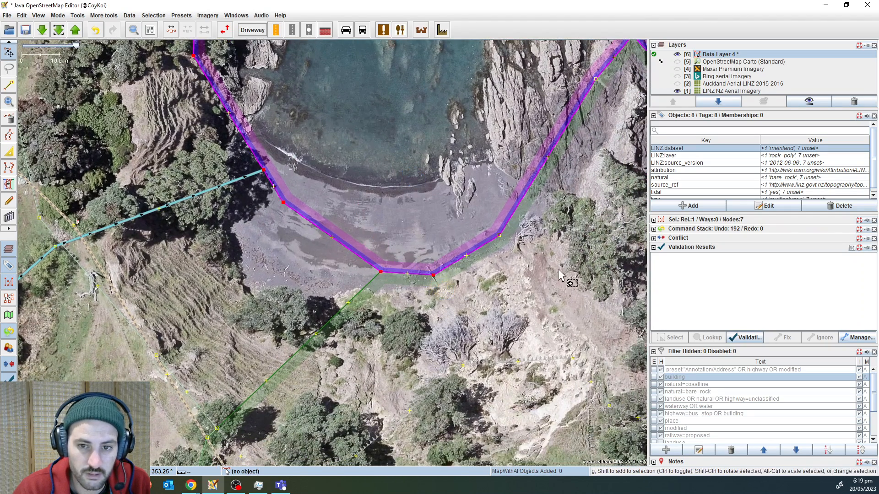
left_click_drag(557, 269, 472, 206)
left_click_drag(585, 156, 367, 308)
left_click_drag(393, 253, 342, 198)
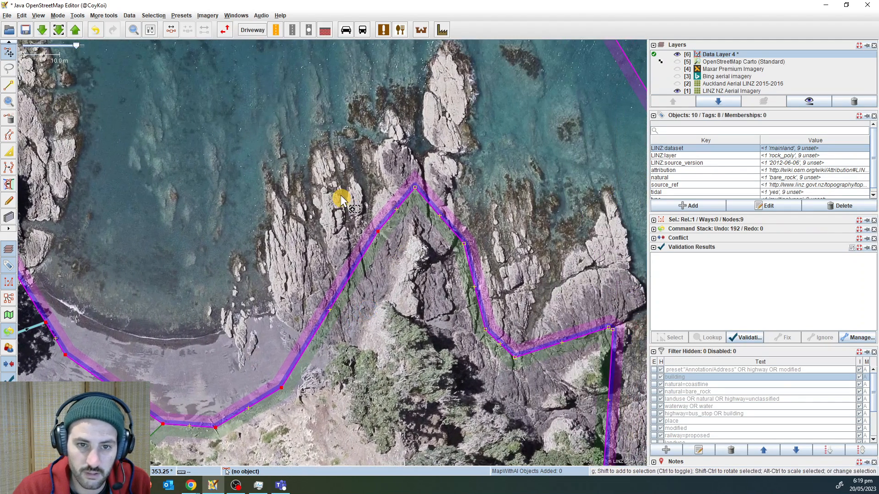
left_click_drag(402, 143, 526, 267)
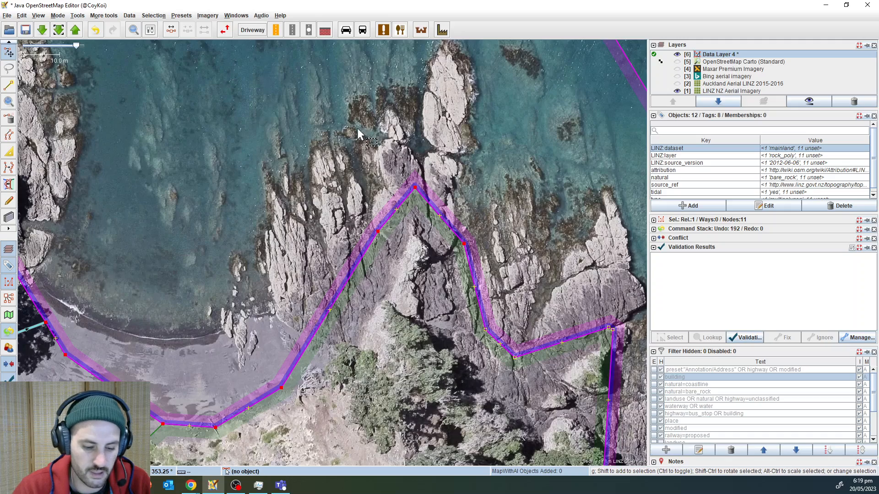
- Add the bare rock's outer way to the selected multipolygon and coastline nodes, and unglue it from the coastline around the cove
scroll(359, 133, "down", 4)
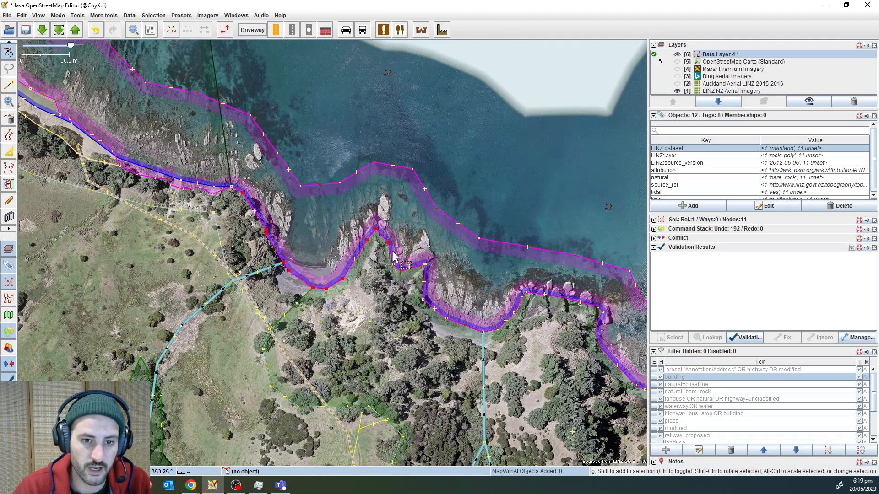
key("g")
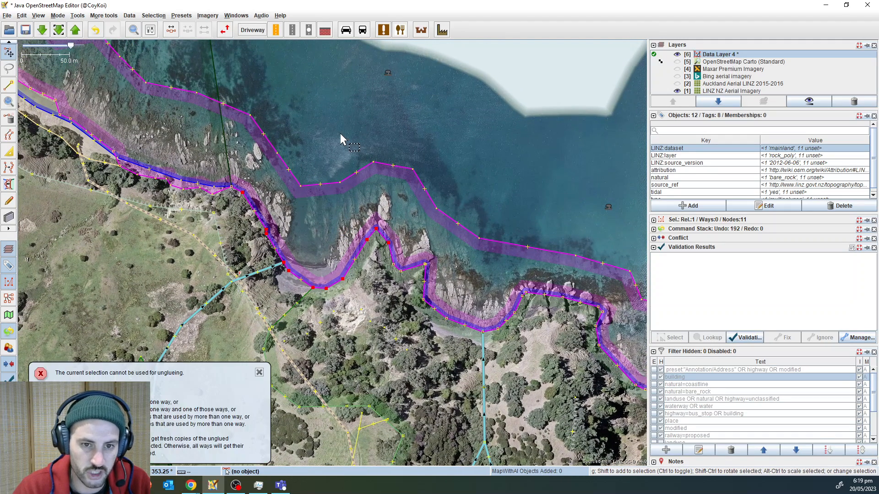
left_click(259, 373)
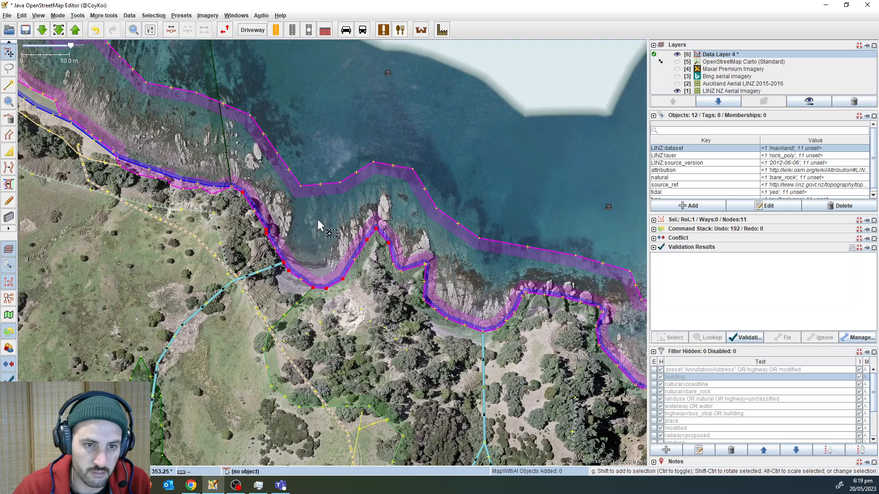
left_click(310, 183, "shift")
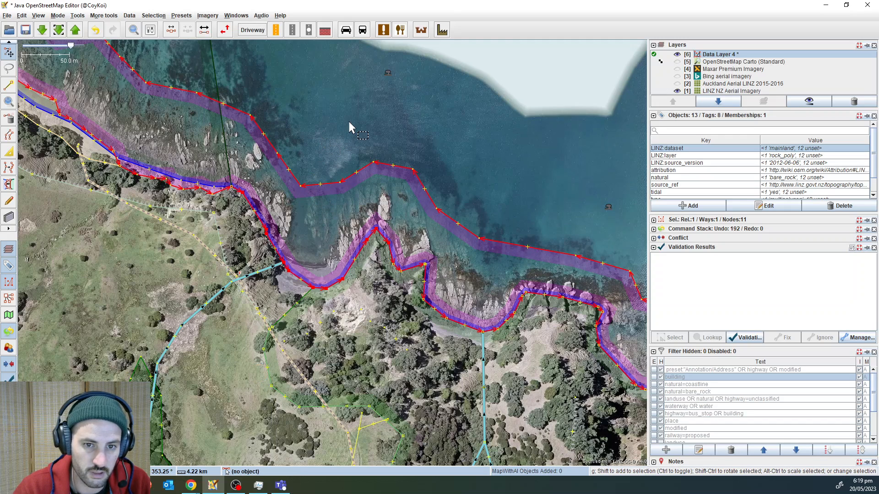
key("g")
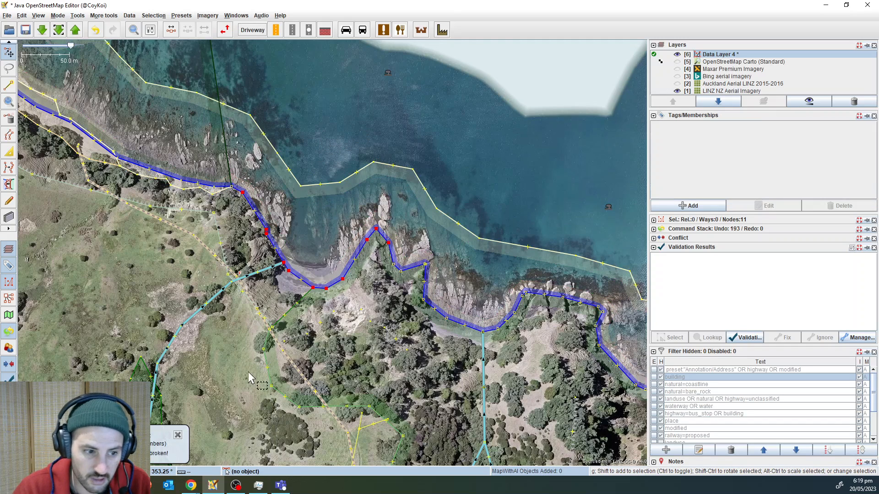
left_click(178, 435)
- Select the bare rock's outer way and inspect its overlap with the coastline along the cove's western side
scroll(271, 206, "up", 2)
left_click(227, 197)
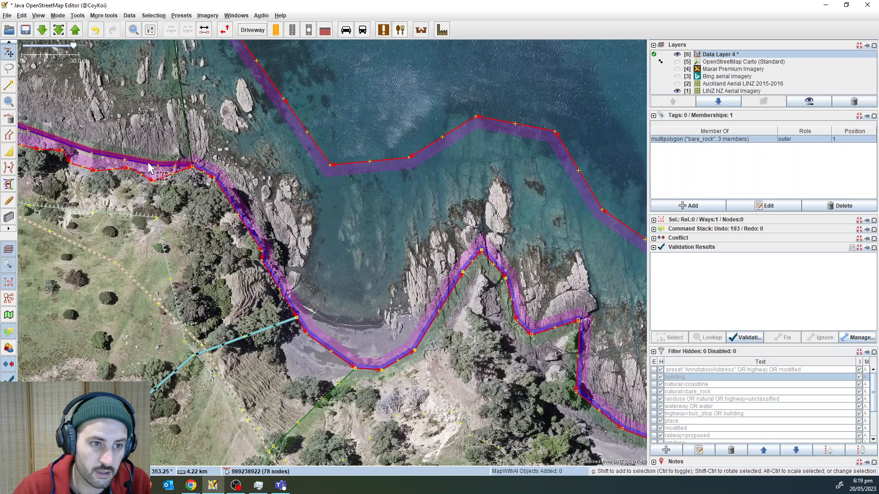
scroll(240, 206, "up", 2)
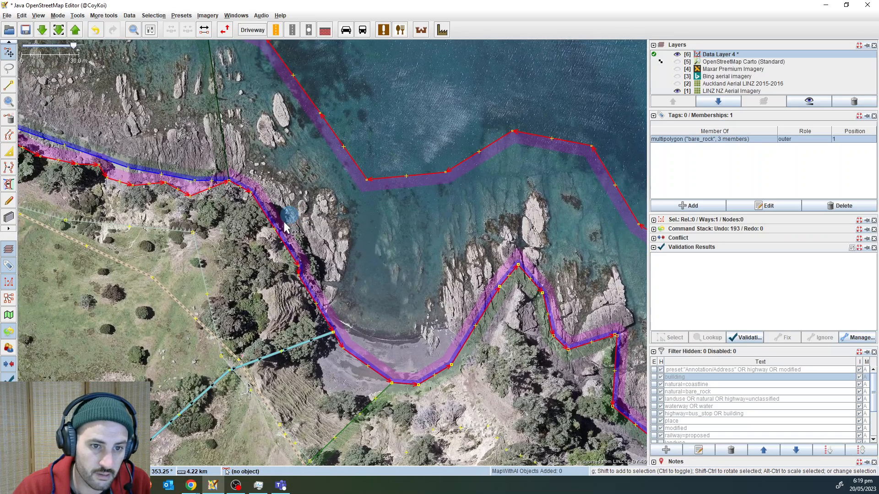
scroll(270, 224, "up", 1)
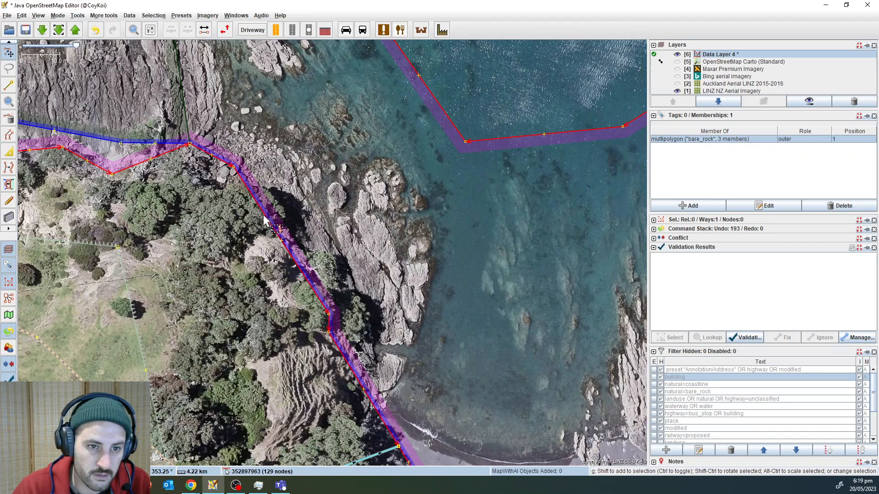
scroll(274, 222, "down", 2)
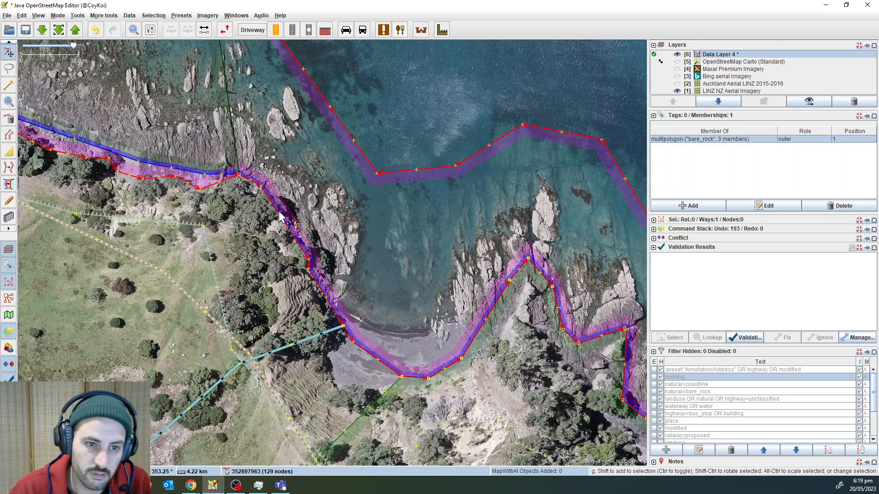
- Cycle through the overlapping objects on the cove's western side and select only the natural=coastline way
left_click(281, 217)
left_click(279, 212, "alt")
left_click(279, 212, "alt")
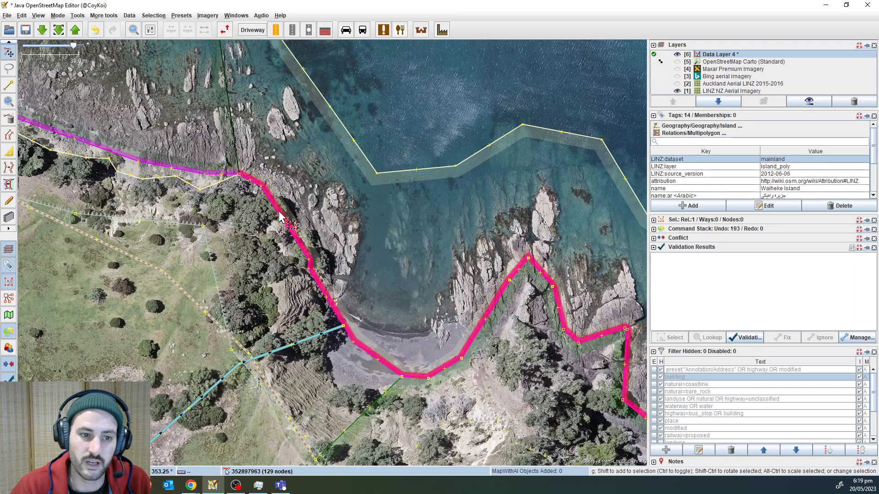
left_click(279, 212, "alt")
left_click(279, 212, "alt")
left_click(279, 212, "alt")
left_click(278, 212, "alt")
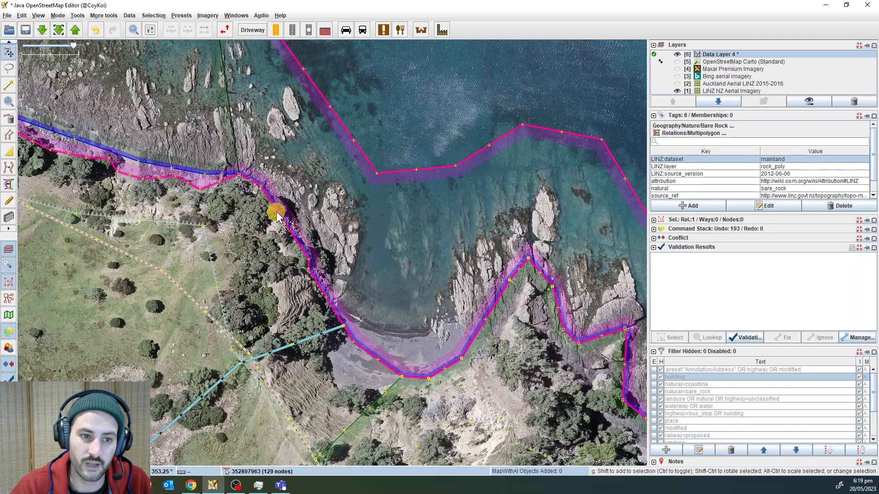
left_click(279, 212, "alt")
left_click(277, 215, "alt")
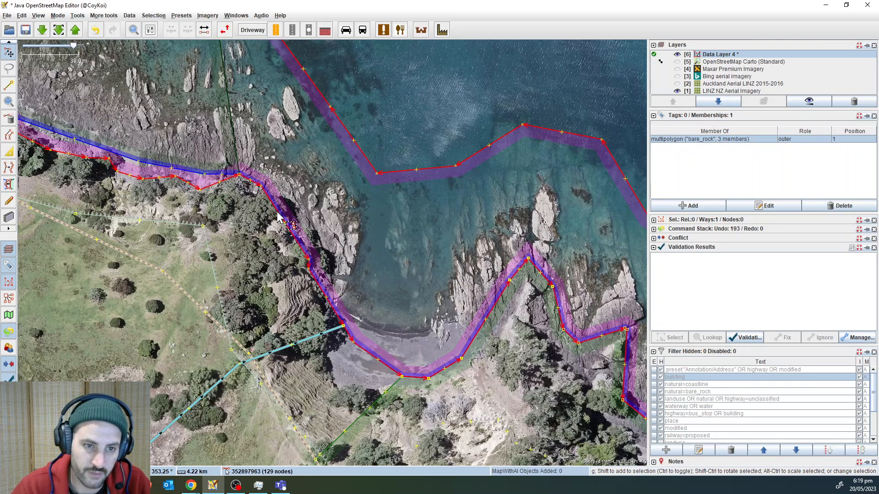
left_click(278, 216, "alt")
left_click(278, 216, "alt")
left_click(278, 215, "alt")
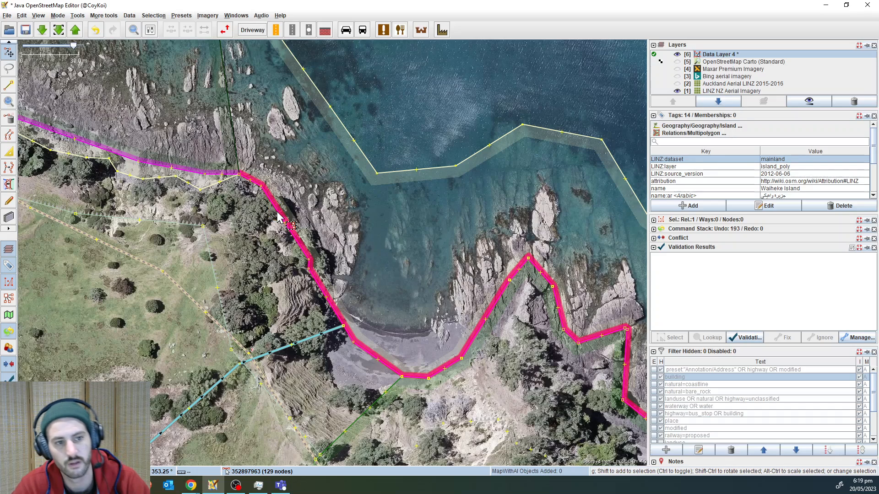
left_click(277, 215, "alt")
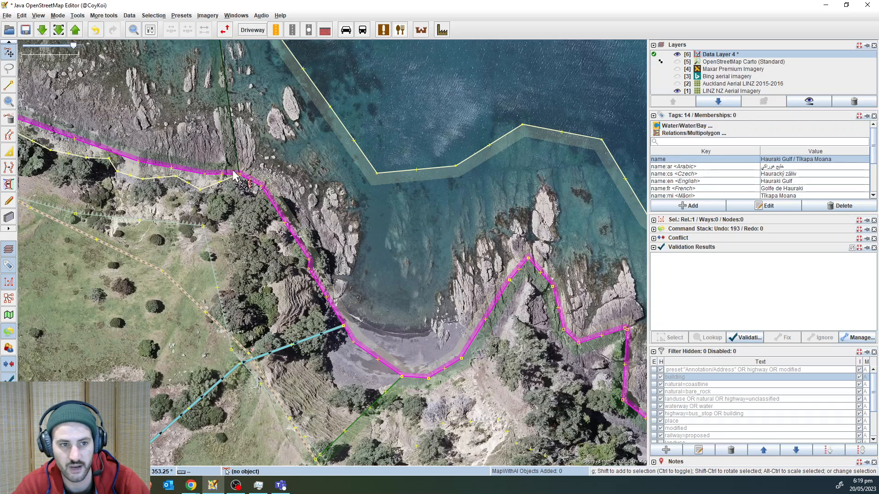
left_click(280, 213)
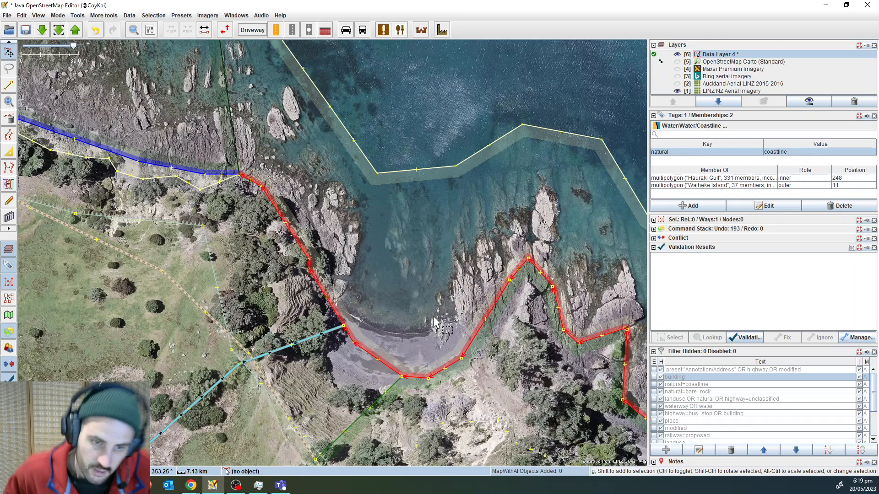
- With Improve Way Accuracy, shift the coastline's northern stretch on the cove's western side seaward past the trees, comparing Maxar Premium and LINZ imagery
scroll(255, 187, "up", 3)
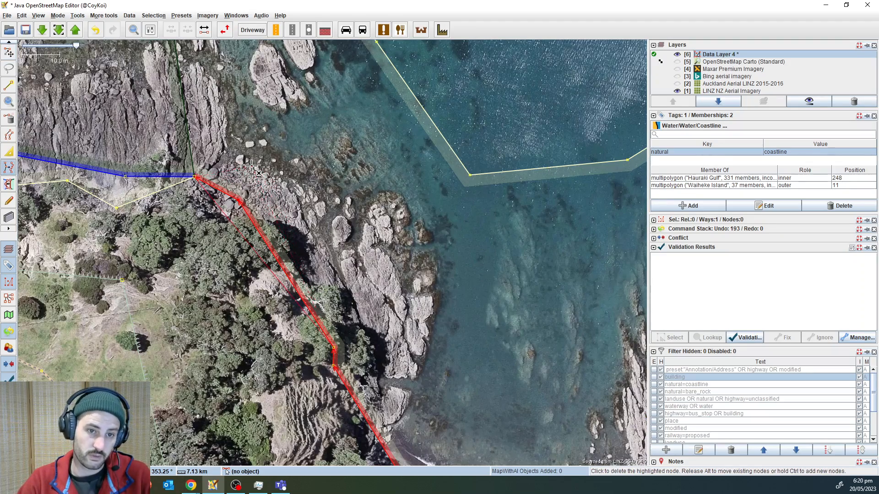
key("alt+4")
key("alt+4")
key("alt+4")
key("alt+4")
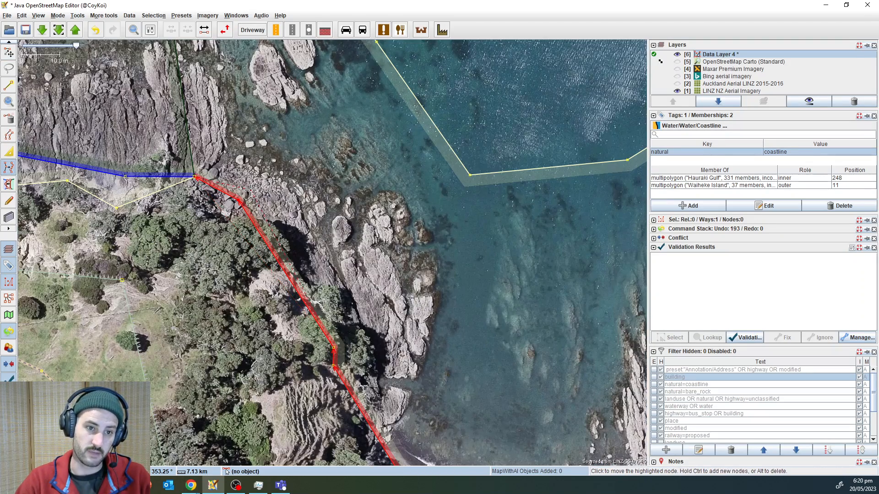
left_click(251, 189)
key("alt+4")
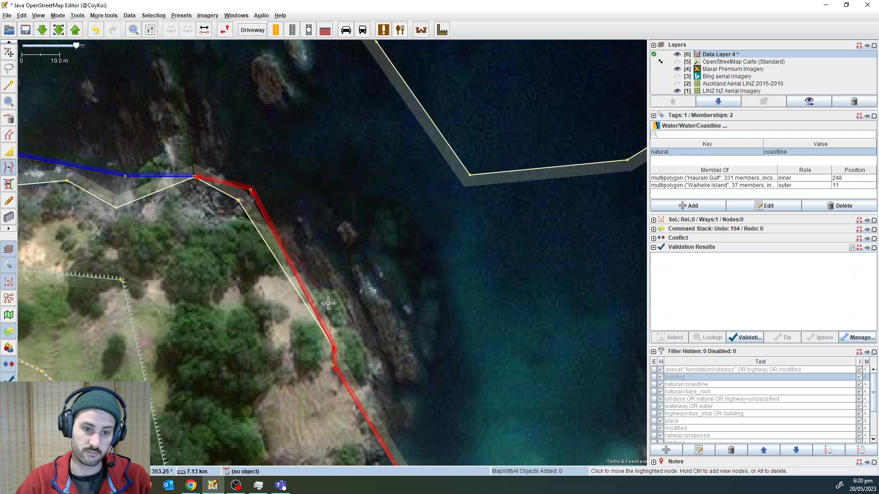
left_click(320, 276)
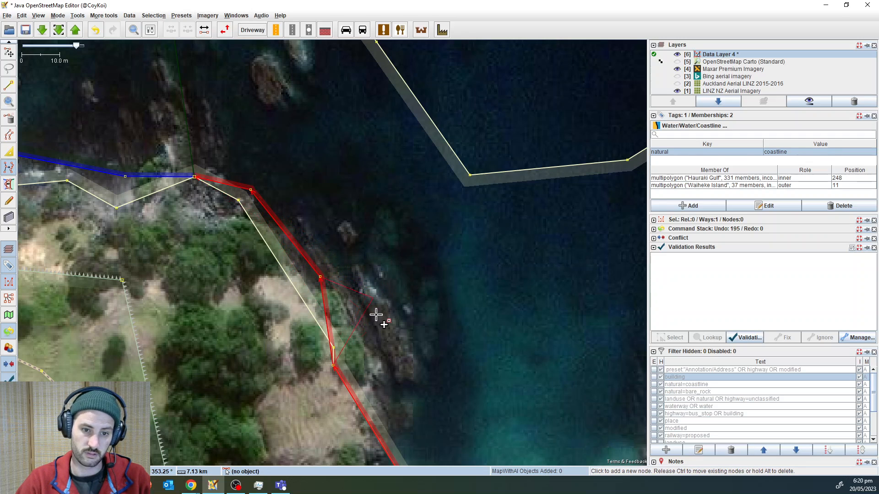
- Reshape the coastline around the rock outcrop on the cove's western side, placing nodes along its southern, eastern and northern edges
left_click(380, 391)
left_click(401, 358)
left_click(375, 278)
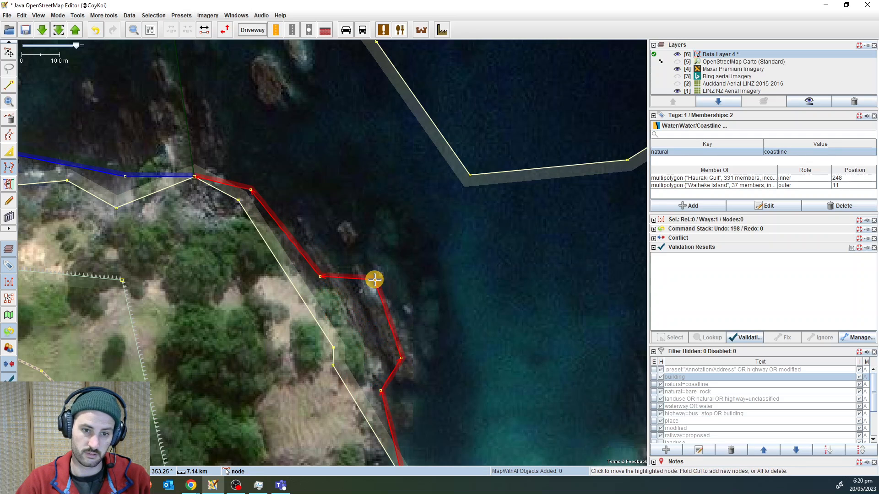
key("alt+4")
left_click(359, 264)
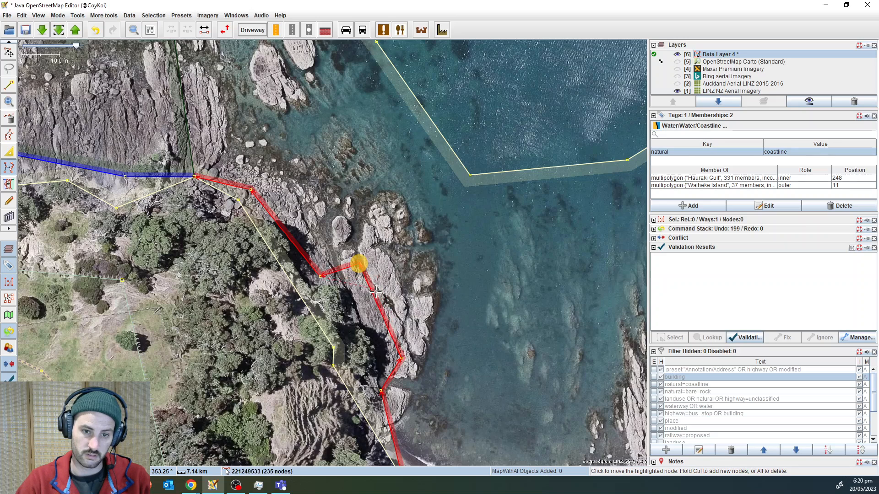
left_click(389, 304)
- Refine the outcrop's northern corner and eastern edge nodes on the coastline after comparing the Maxar Premium and LINZ imagery
key("alt+4")
scroll(410, 304, "up", 1)
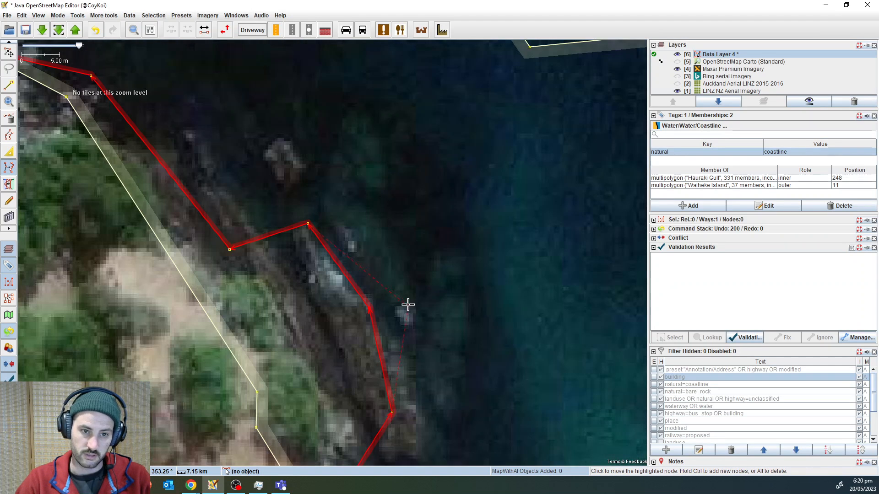
left_click_drag(409, 303, 359, 238)
scroll(360, 223, "down", 1)
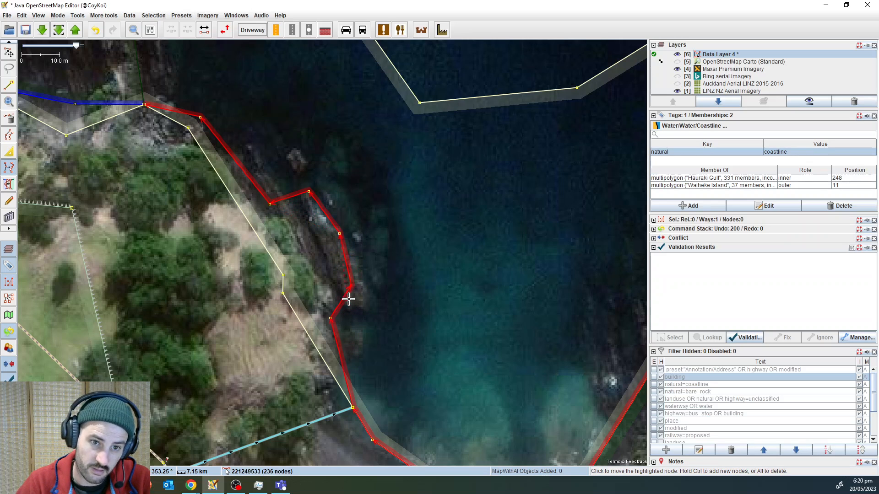
scroll(351, 299, "up", 1)
key("alt+4")
left_click_drag(381, 217, 417, 350)
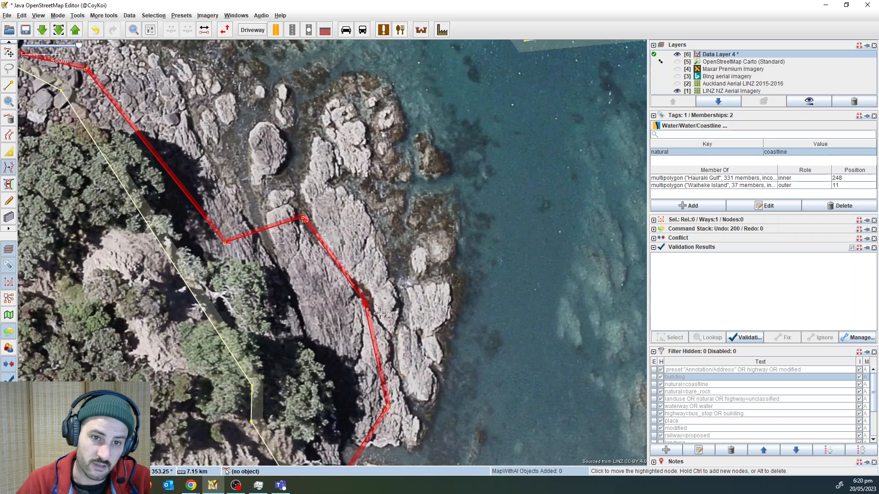
left_click_drag(324, 290, 335, 251)
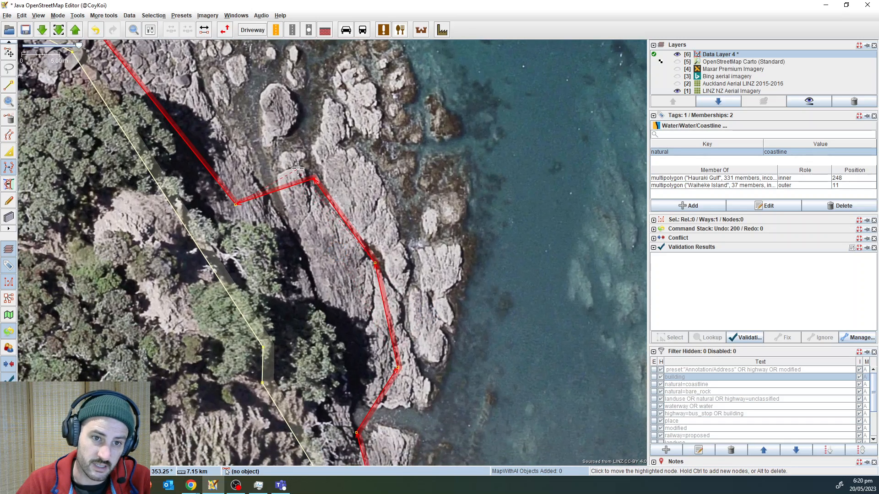
left_click(298, 167)
left_click(392, 289)
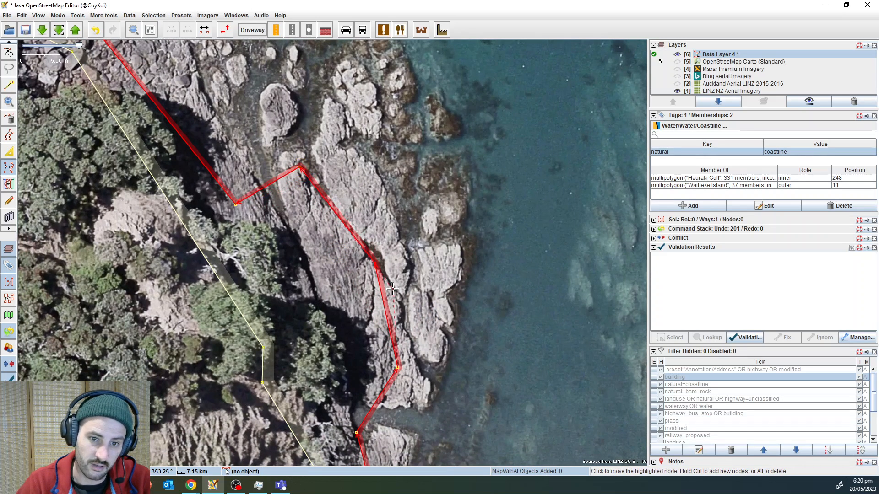
- Move the coastline node to the outcrop's southeastern tip and add a node at the head of the small inlet south of it
left_click_drag(420, 341, 417, 283)
left_click(418, 327)
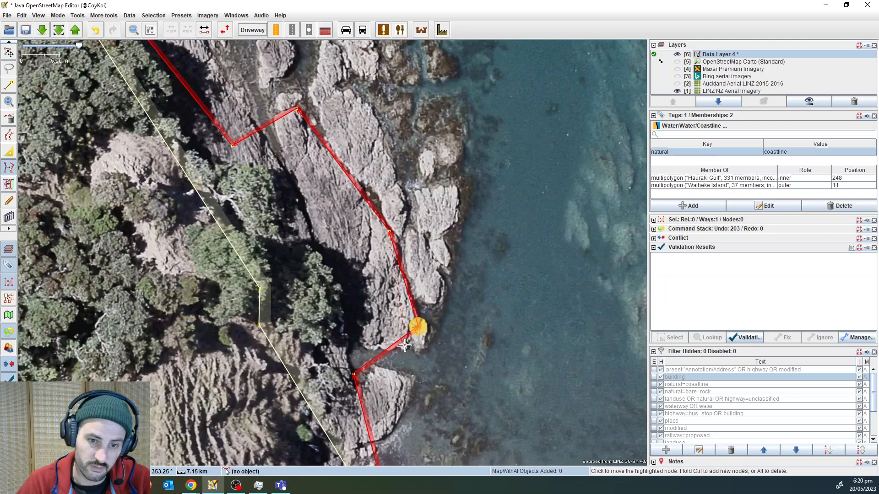
left_click(359, 344)
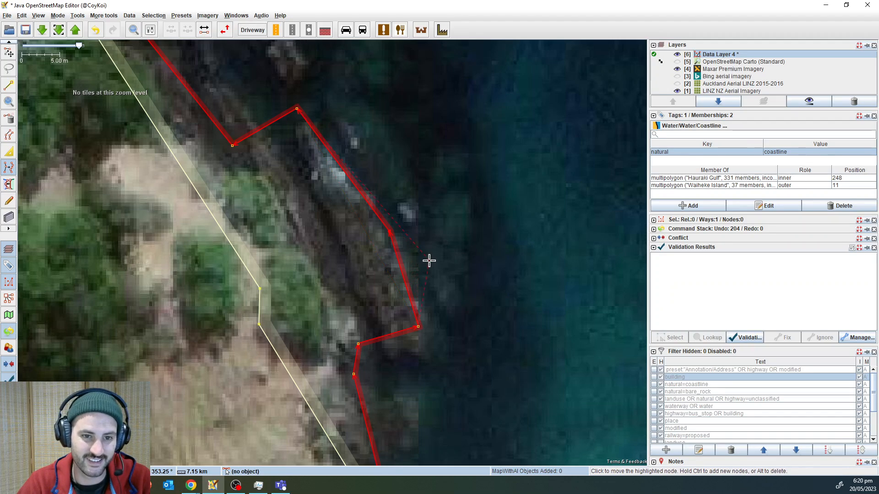
- Move the coastline's inner corner node northwest of the outcrop farther up the gap between the rocks, checking both imagery layers
scroll(426, 257, "down", 3)
scroll(350, 203, "up", 3)
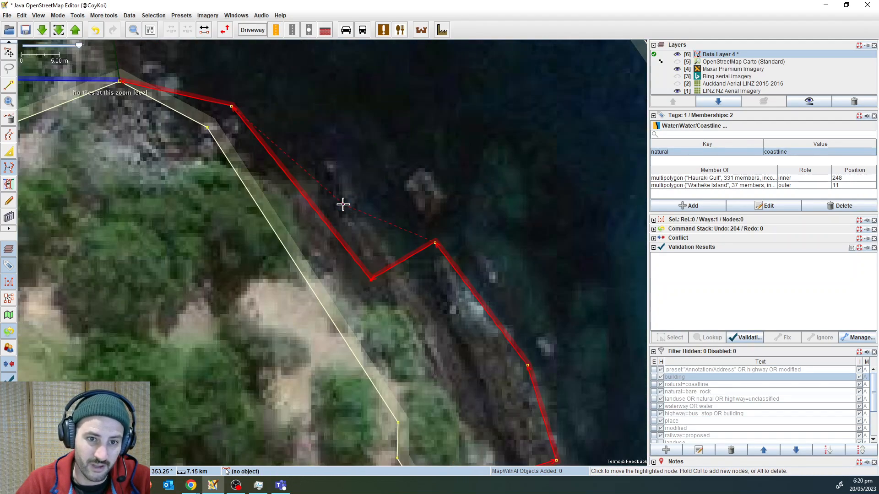
key("alt+4")
scroll(352, 195, "down", 1)
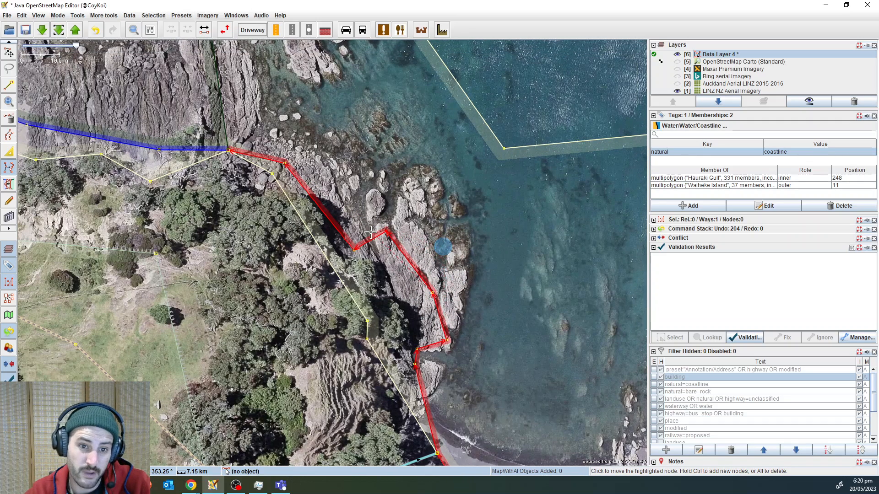
left_click(346, 228)
- Compare the small rock outcrop between the inlet and the beach's western end in the Maxar Premium and LINZ imagery
key("alt+4")
key("alt+4")
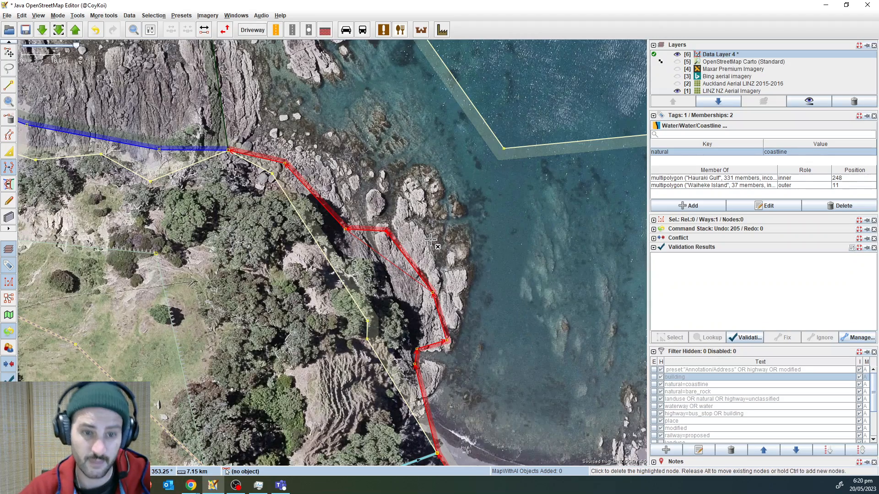
left_click_drag(451, 295, 437, 190)
key("alt+4")
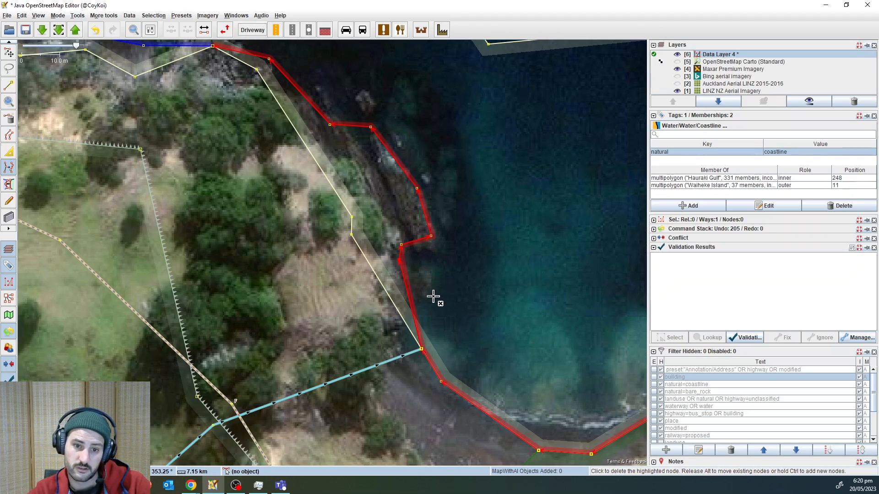
key("alt+4")
scroll(415, 272, "up", 2)
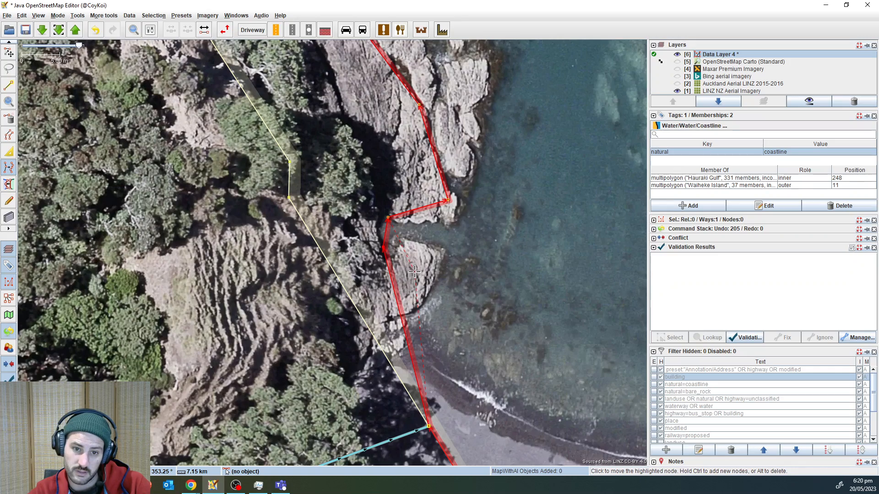
key("alt+4")
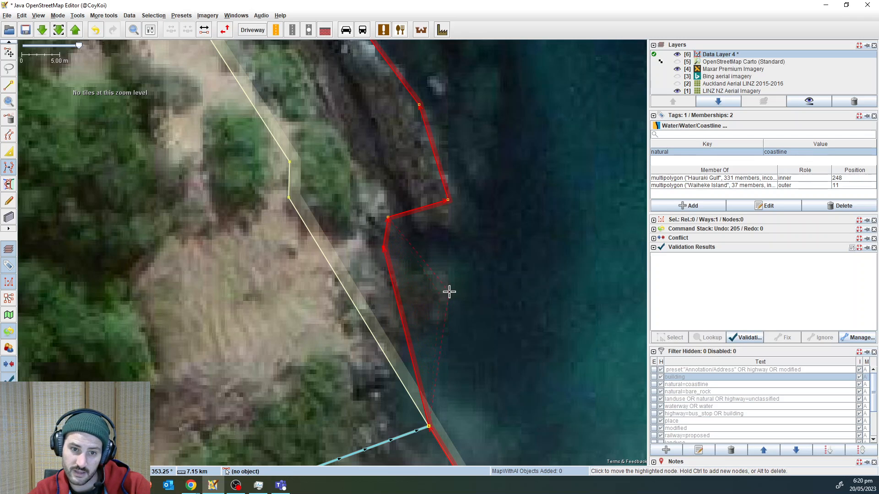
key("alt+4")
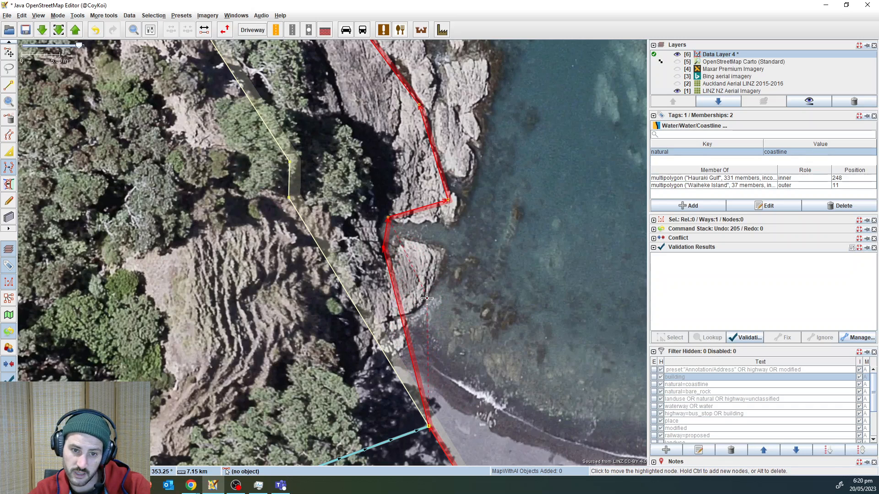
- Add three coastline nodes around the small rock outcrop between the inlet and the beach's western end, checking the other imagery layer
left_click(407, 316, "ctrl")
left_click(427, 274, "ctrl")
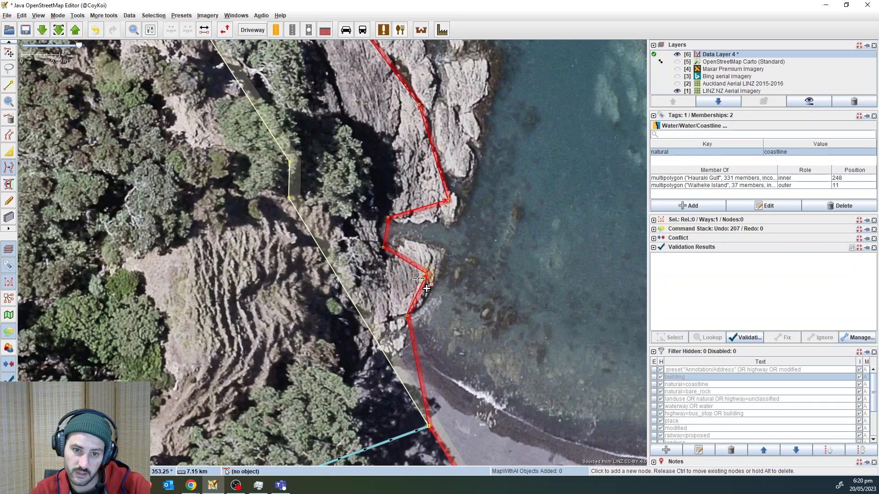
left_click(411, 253, "ctrl")
key("alt+4")
key("alt+4")
- Move the outcrop's southern coastline node down to the beach's western end, and pull the stream-mouth node inland to the tree edge
left_click_drag(453, 330, 424, 194)
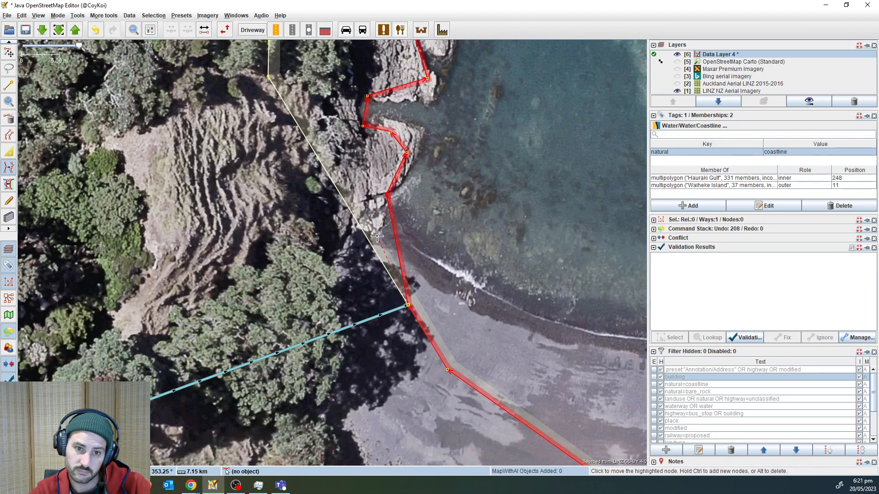
left_click(377, 236)
key("alt+4")
left_click_drag(485, 280, 437, 190)
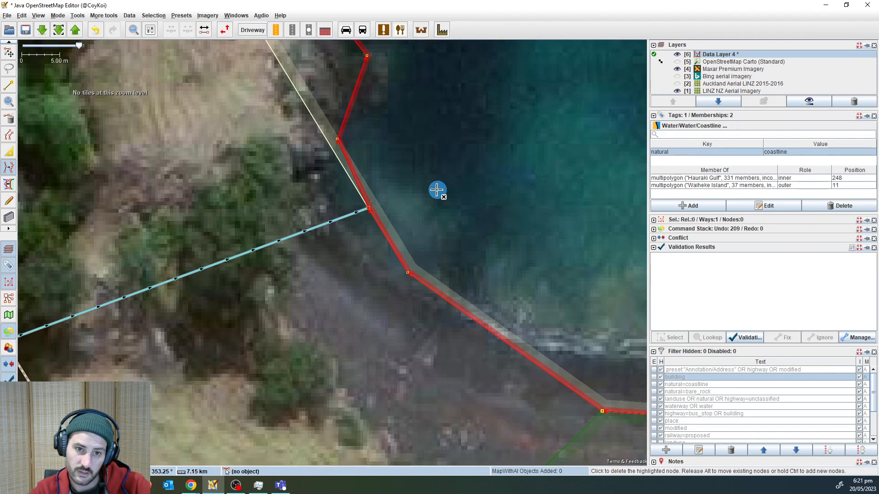
key("alt+4")
left_click(328, 218)
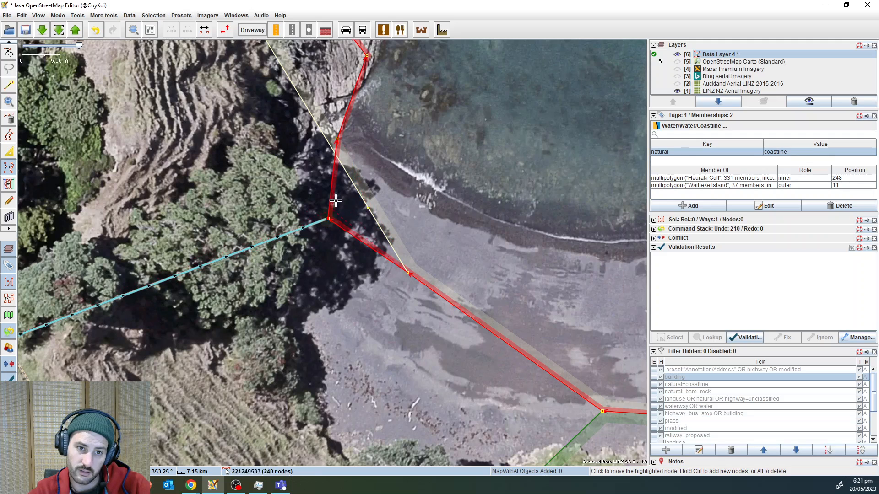
- Move the four coastline nodes along the beach, from its western part to its eastern end, to follow the Maxar Premium imagery
key("alt+4")
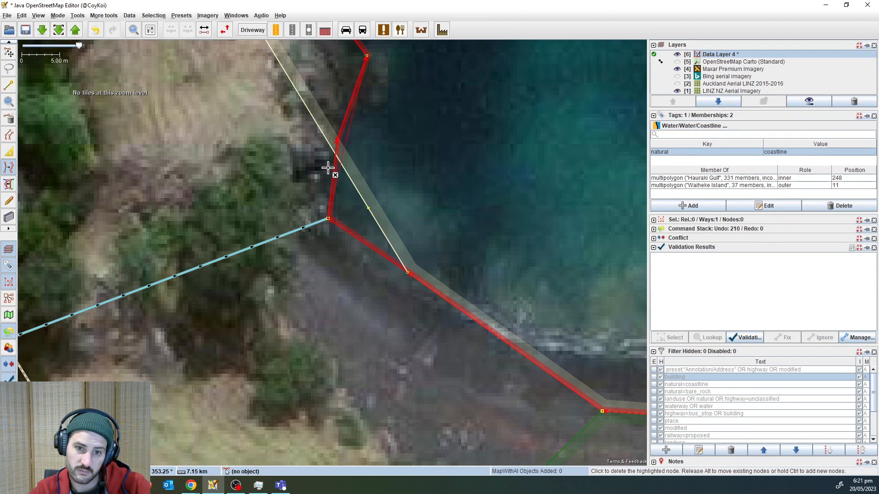
left_click_drag(354, 281, 303, 223)
left_click(375, 254)
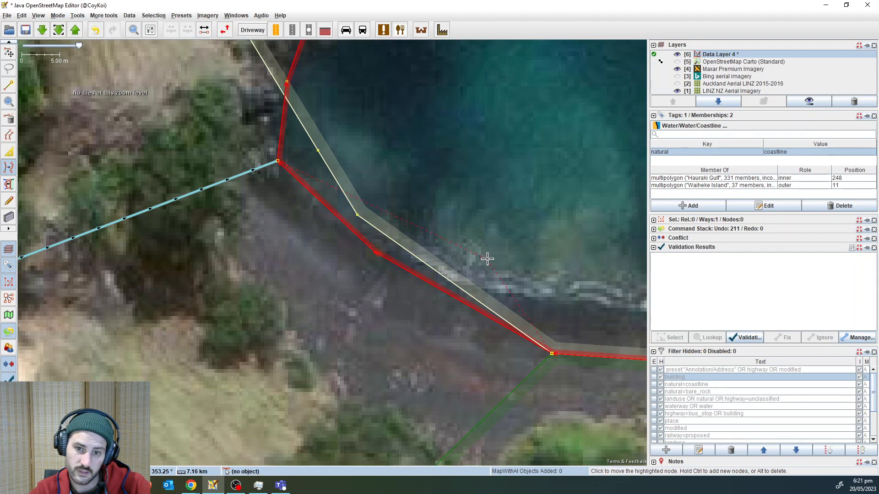
left_click_drag(488, 258, 263, 226)
left_click(319, 272)
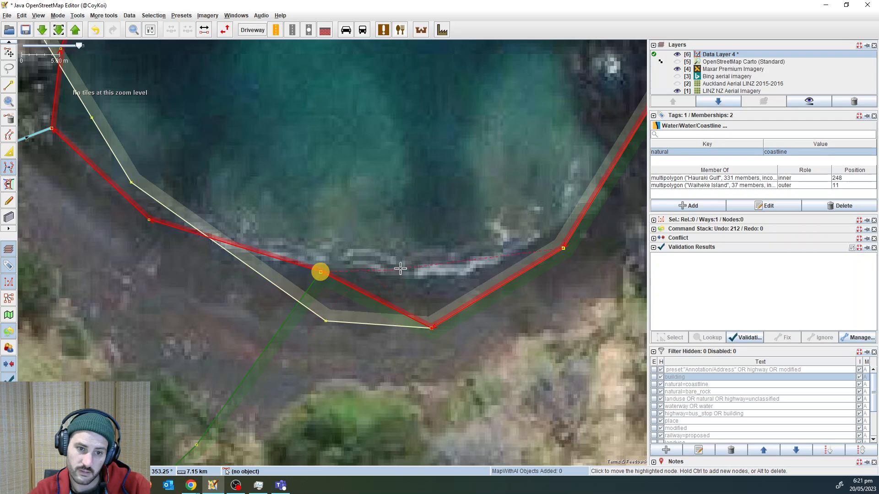
left_click_drag(412, 260, 288, 280)
left_click(313, 293)
left_click(425, 260)
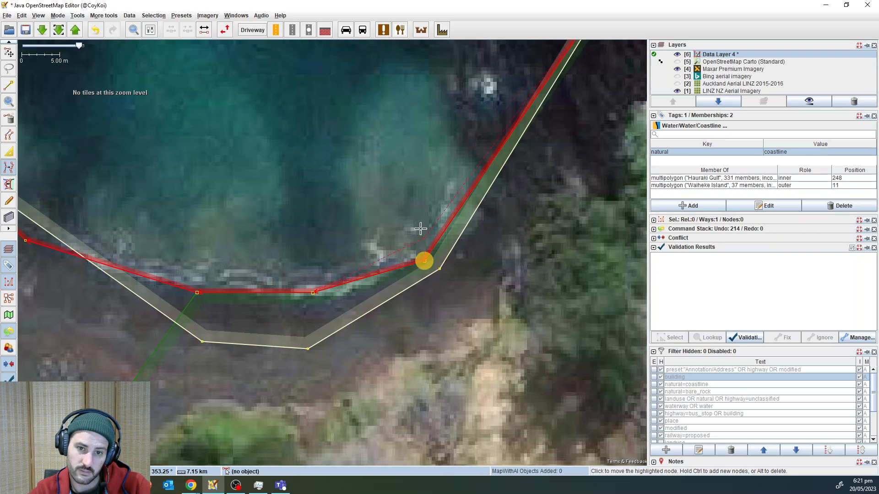
- Examine the rocky headland east of the beach in the Maxar Premium and LINZ imagery to judge where the coastline runs
left_click_drag(396, 195, 316, 367)
key("alt+4")
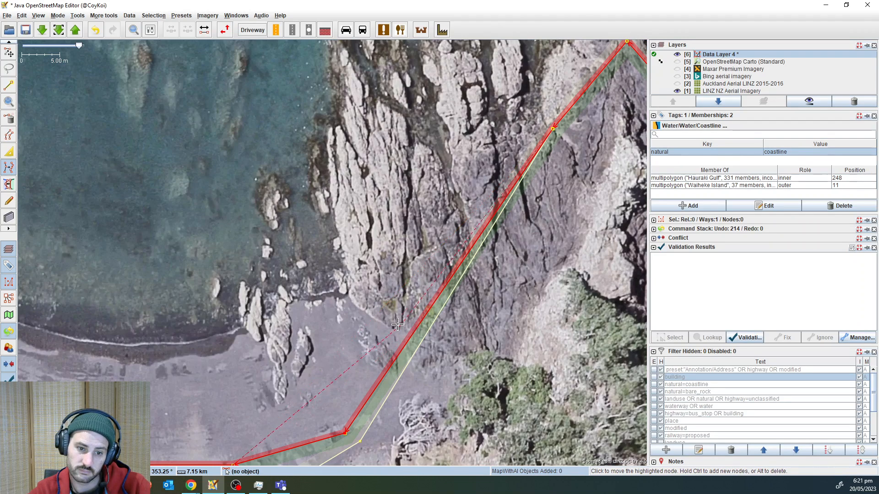
left_click_drag(418, 330, 217, 338)
key("alt+4")
scroll(217, 338, "down", 2)
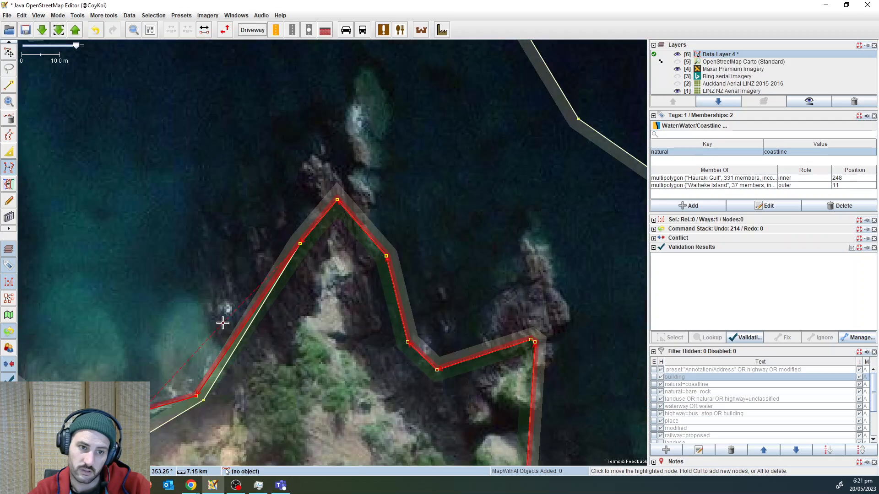
key("alt+4")
key("alt+4")
key("alt+4")
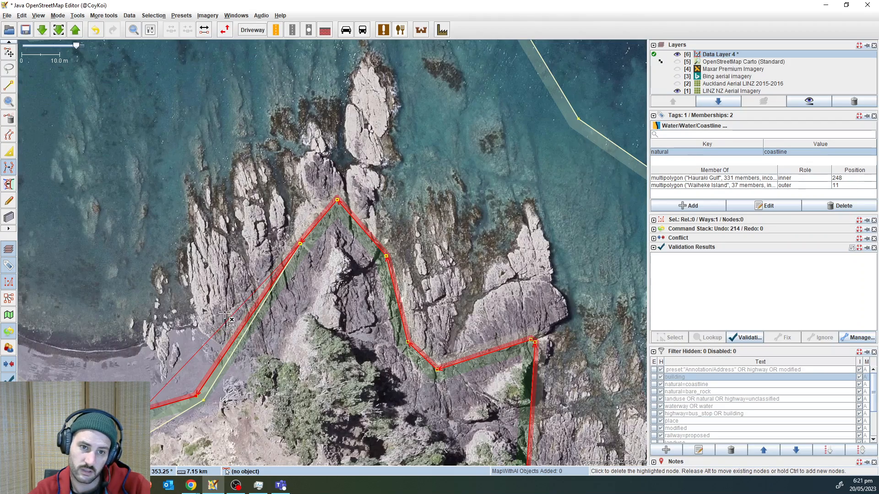
key("alt+4")
key("alt+4")
scroll(223, 351, "up", 2)
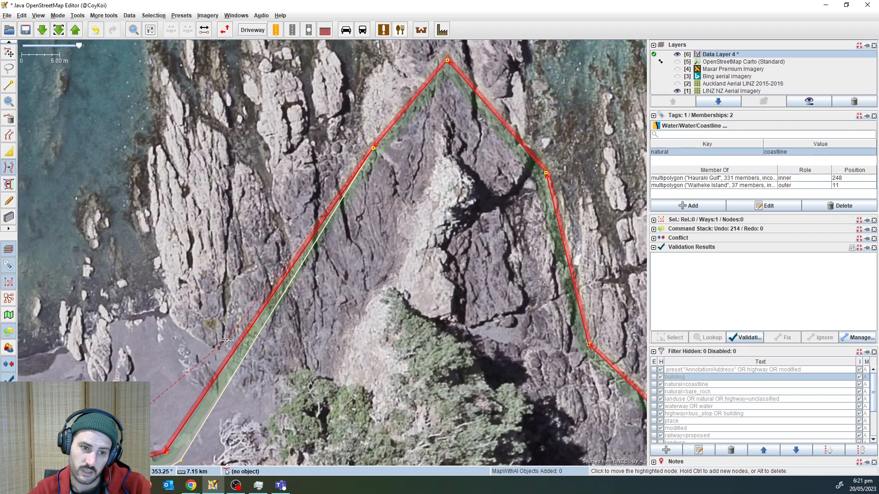
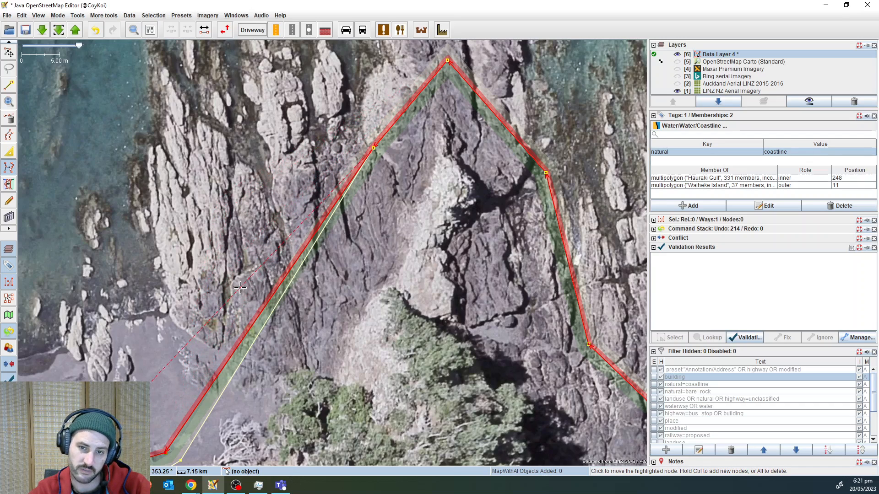
left_click_drag(293, 224, 391, 244)
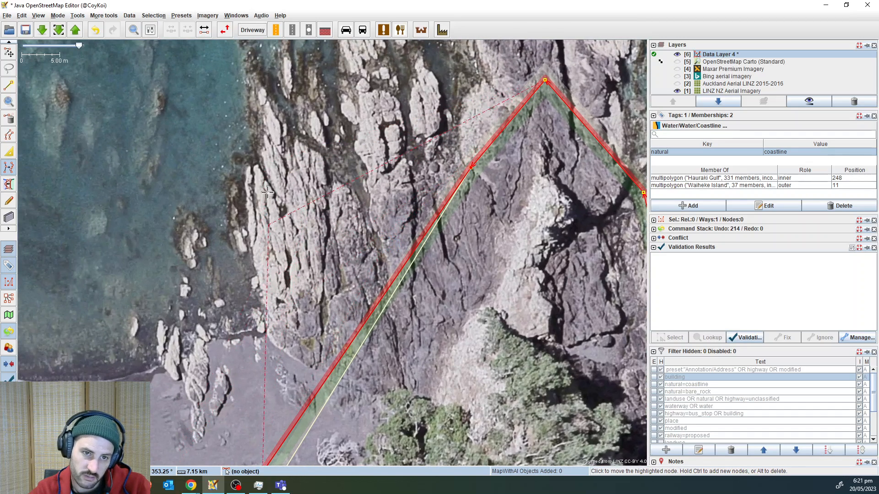
left_click_drag(326, 216, 363, 154)
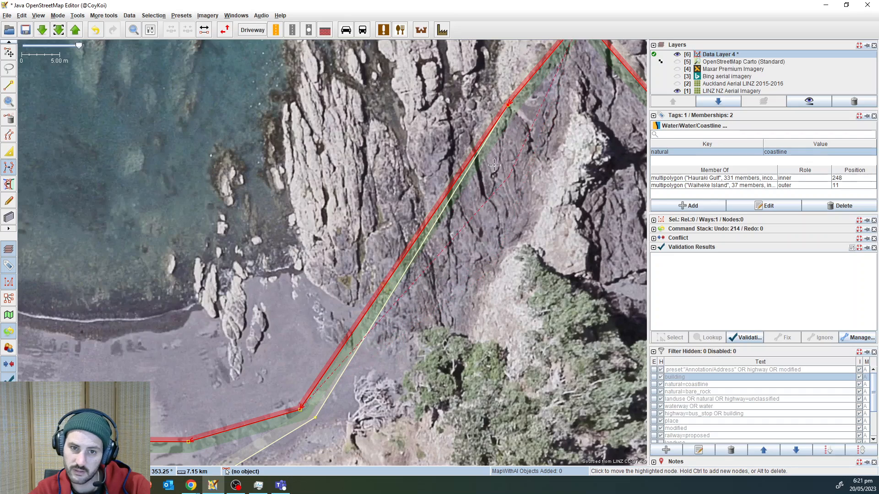
left_click_drag(482, 204, 449, 264)
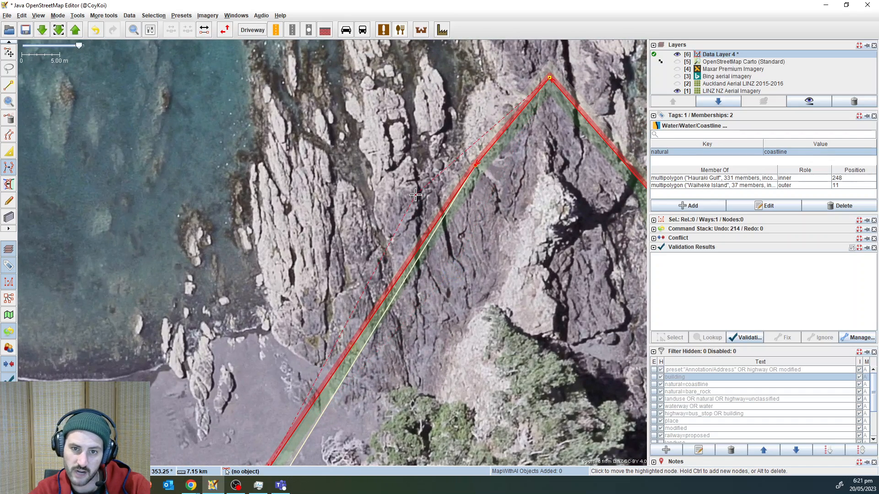
left_click_drag(415, 195, 390, 188)
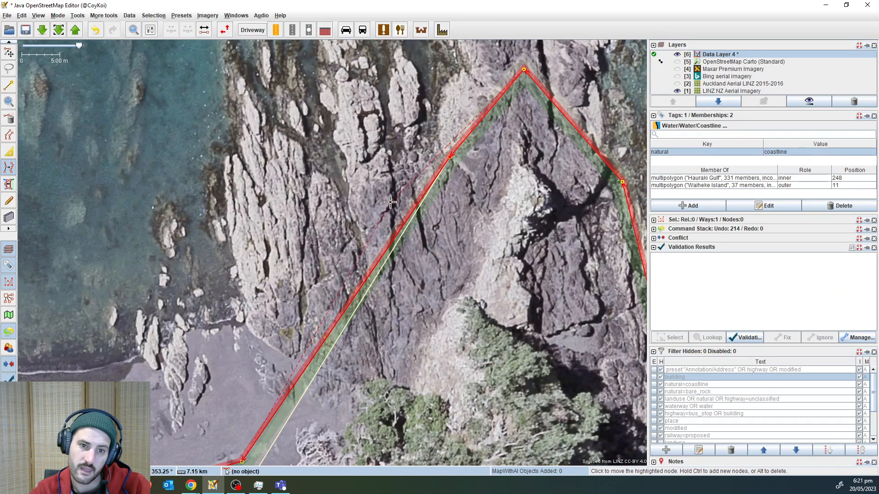
- Reshape the coastline along the headland's western side, moving its upper node outward and adding nodes along the rocks down towards the beach
left_click(415, 179)
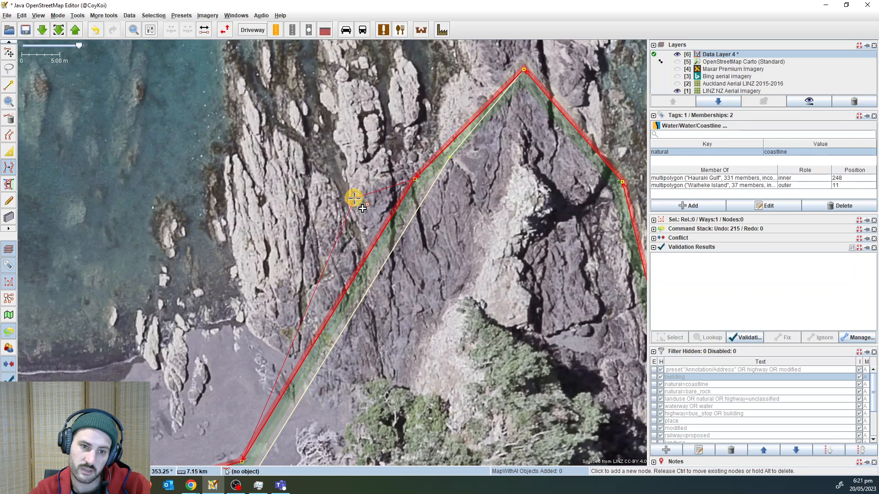
left_click(355, 198)
left_click(307, 266)
left_click(280, 319)
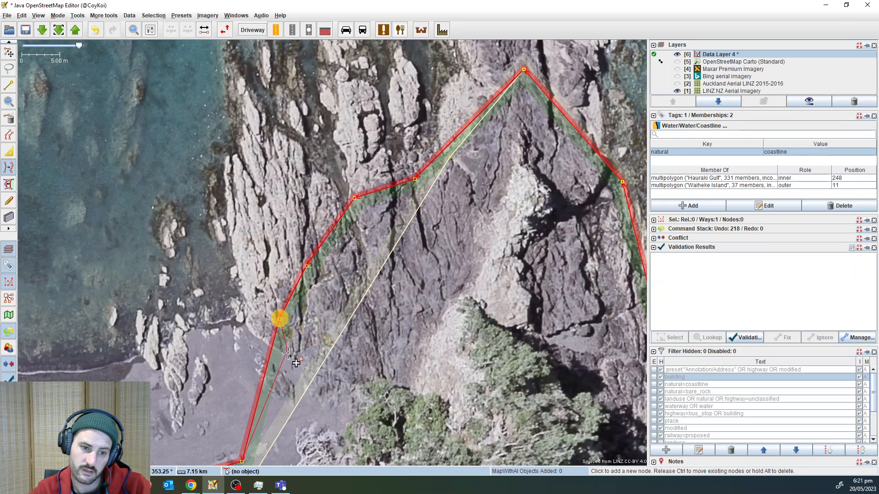
- Extend the coastline around the large rock at the headland's northern tip by adding and moving nodes along its edges, and deselect it
left_click_drag(424, 307, 307, 484)
key("alt+4")
left_click_drag(383, 308, 384, 324)
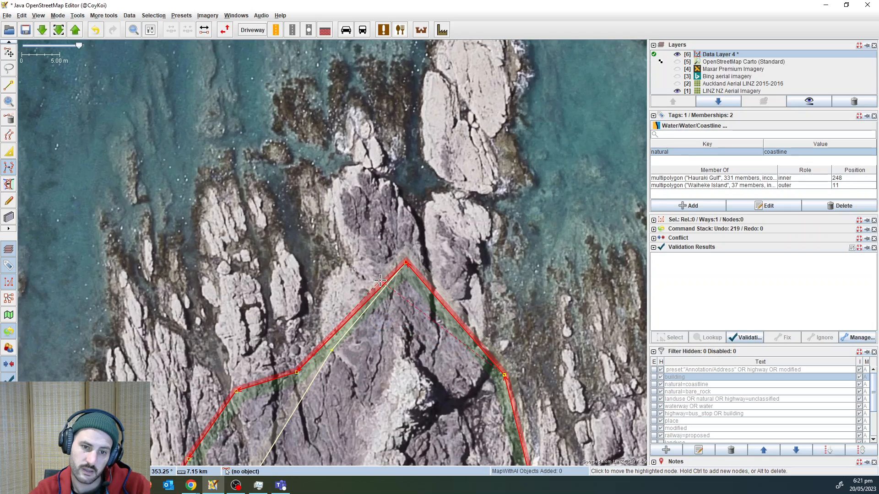
left_click(376, 274)
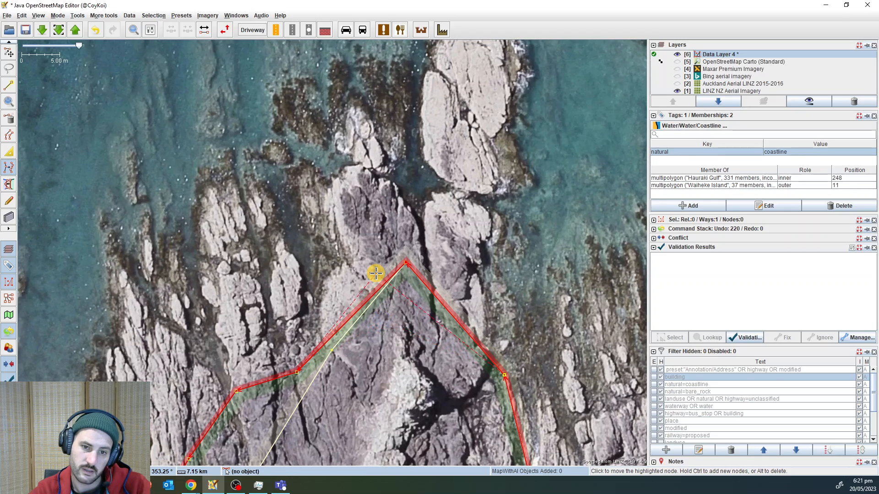
left_click(421, 255, "ctrl")
left_click(405, 210, "ctrl")
left_click(366, 172, "ctrl")
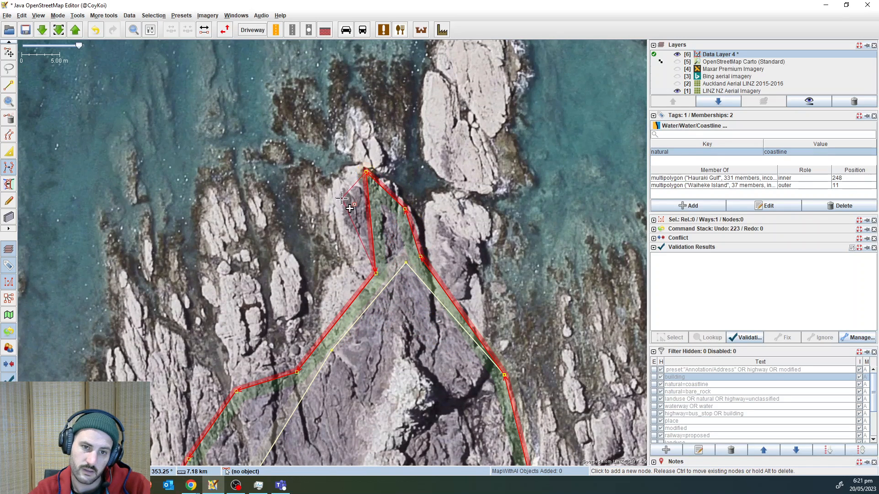
left_click(339, 205, "ctrl")
left_click_drag(476, 286, 481, 209)
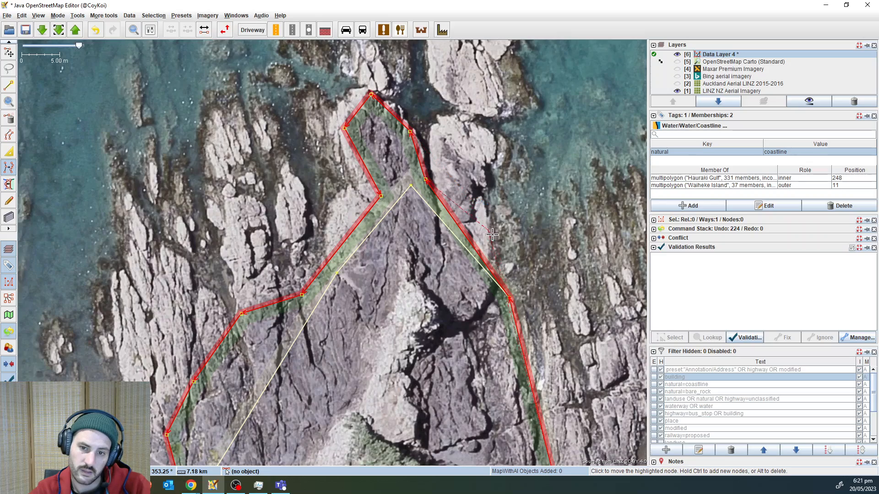
key("s")
left_click(417, 281)
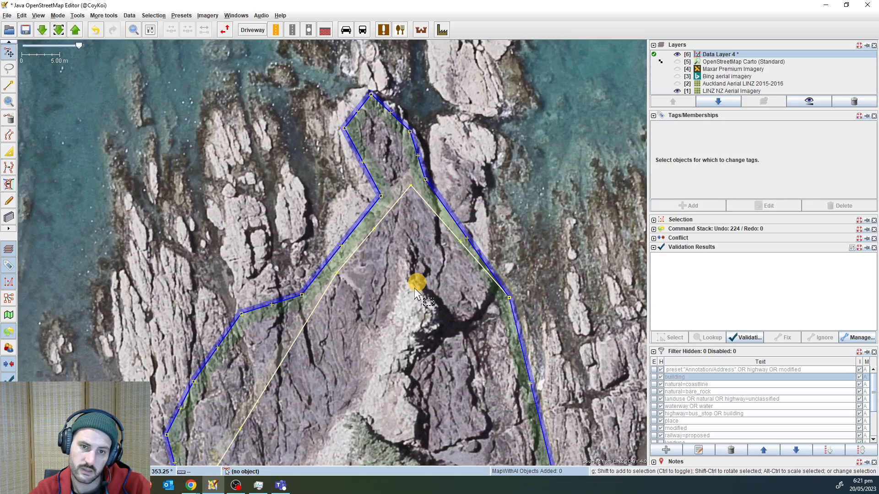
- Check the reshaped coastline around the bay, and select the bare-rock multipolygon and its outer boundary way along the beach
left_click_drag(381, 323, 467, 271)
scroll(407, 277, "down", 2)
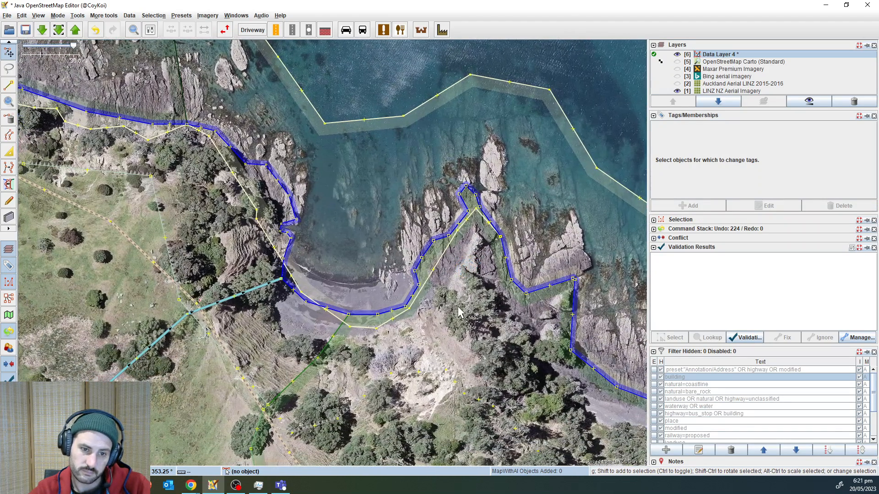
left_click_drag(455, 307, 488, 302)
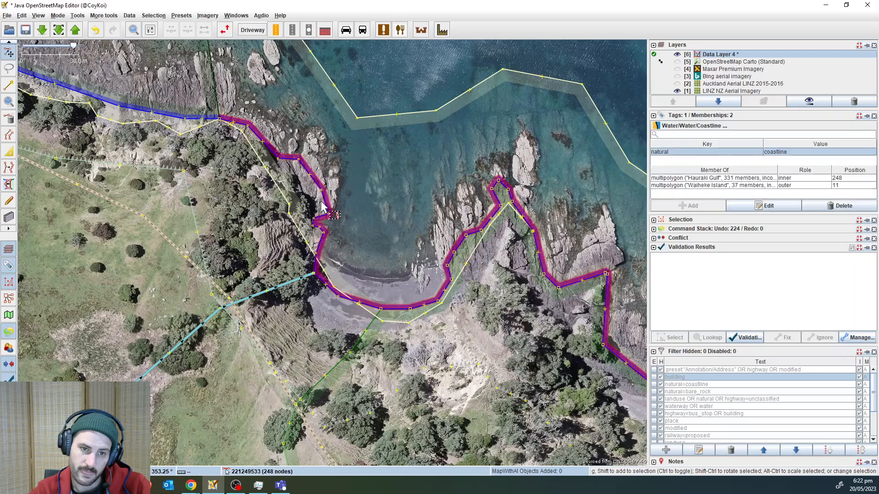
left_click_drag(397, 162, 368, 223)
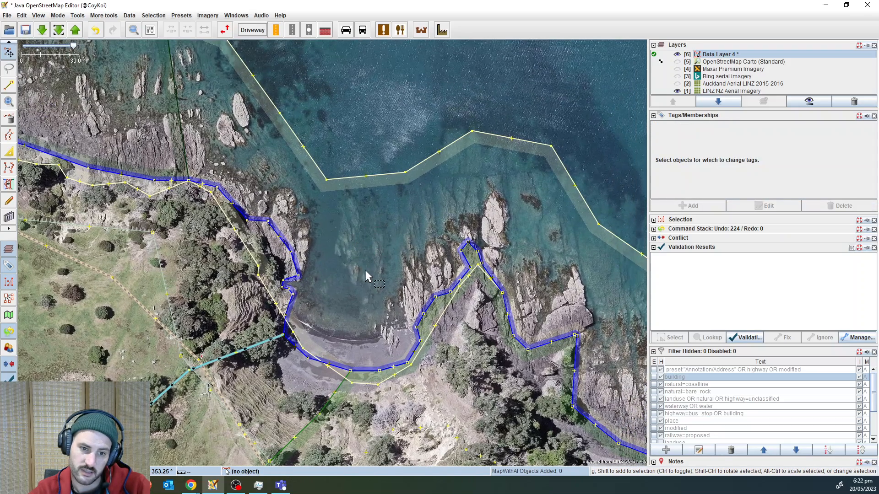
left_click_drag(365, 271, 374, 251)
left_click(349, 196)
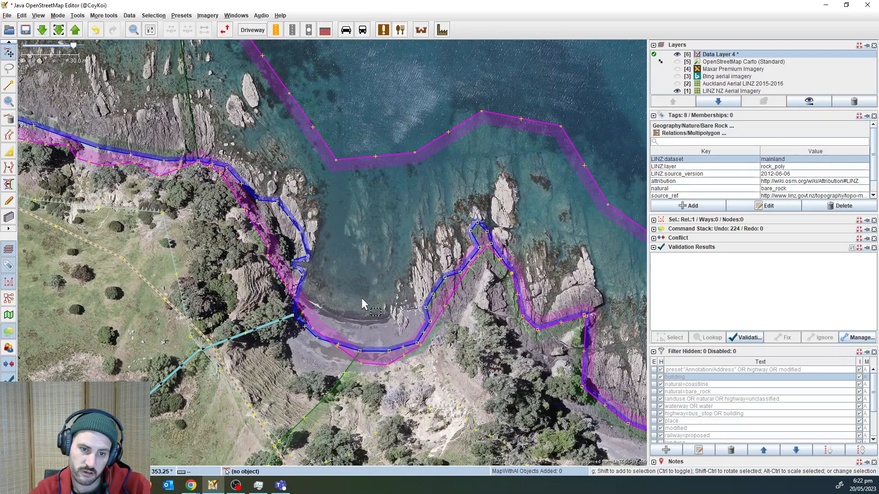
key("w")
scroll(389, 218, "up", 4)
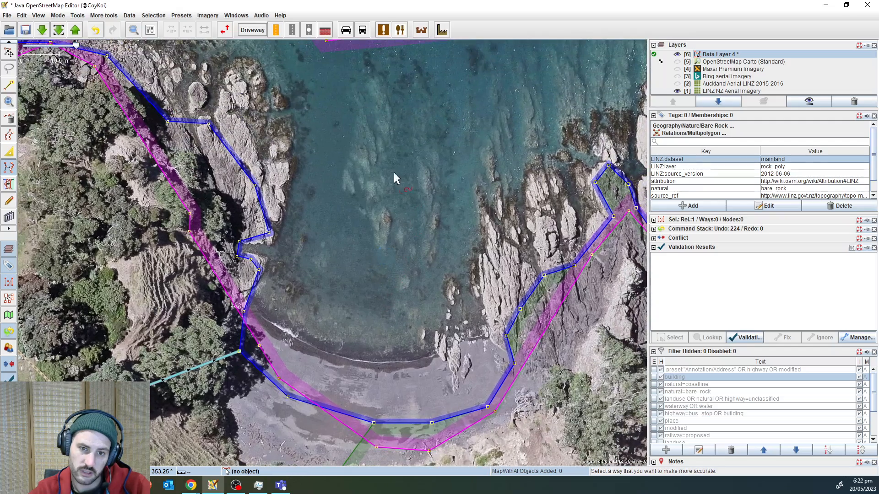
left_click_drag(369, 376, 369, 304)
key("s")
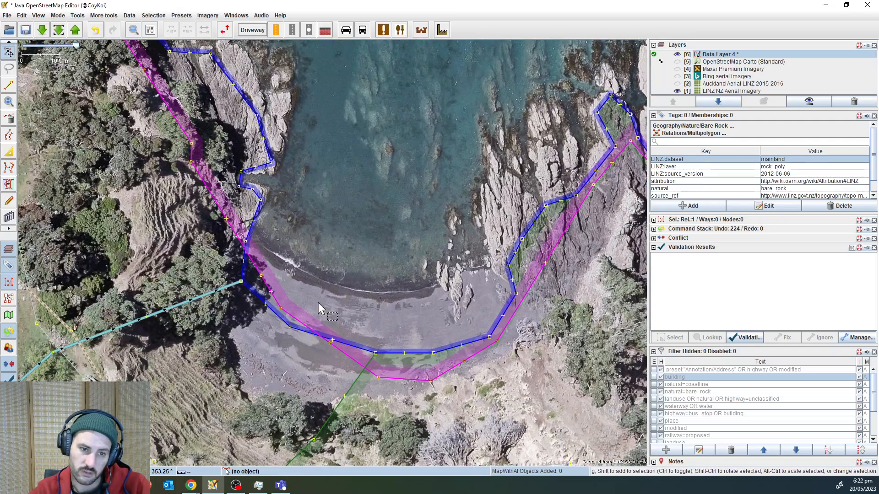
left_click(273, 300)
- Examine the full extent of the bare-rock boundary way along the coast and back to the bay's beach
key("1")
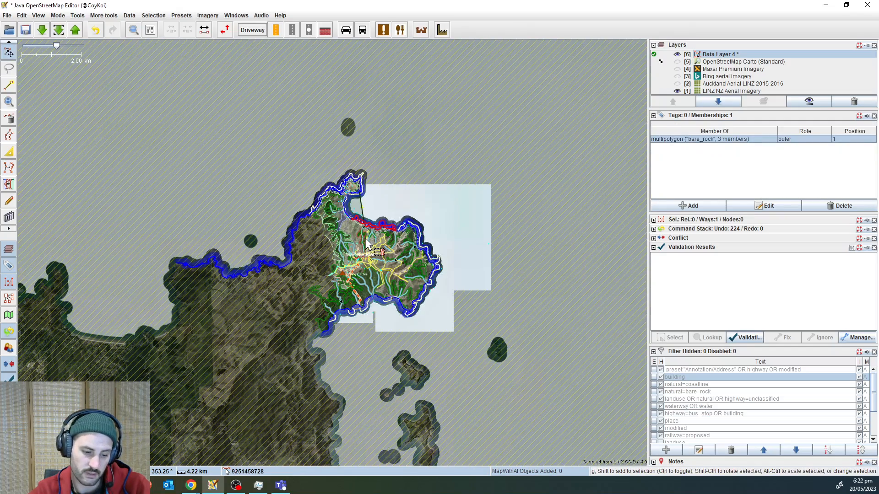
scroll(367, 241, "up", 10)
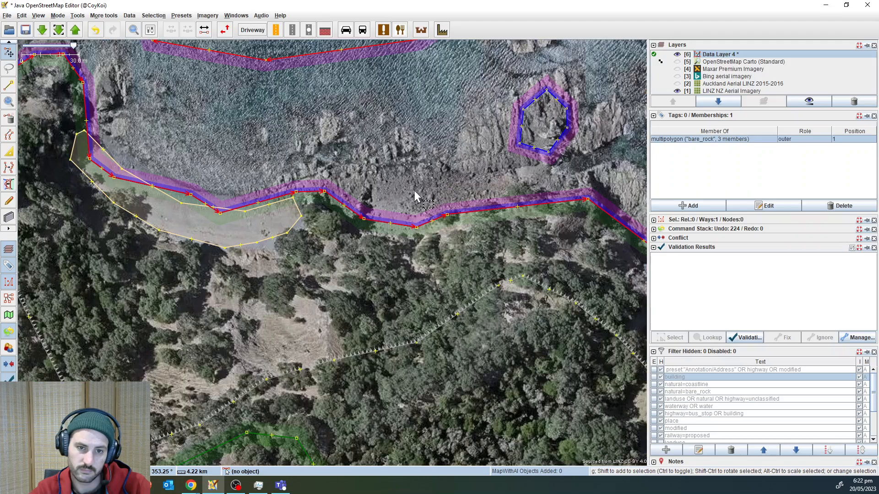
left_click_drag(572, 174, 83, 104)
left_click_drag(198, 176, 692, 304)
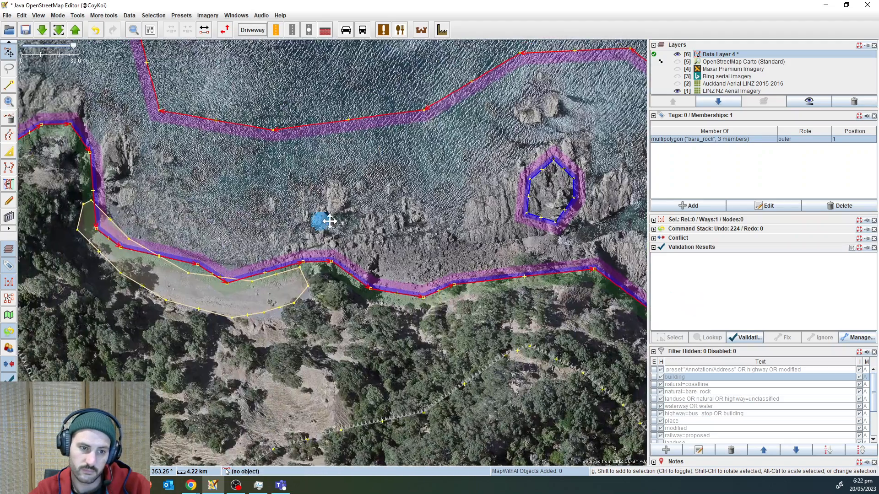
left_click_drag(324, 224, 128, 182)
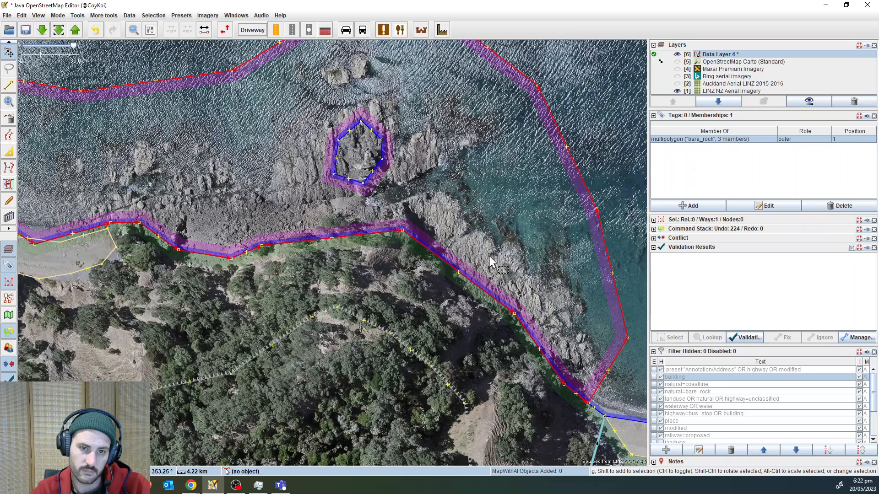
scroll(490, 256, "down", 5)
scroll(294, 253, "up", 5)
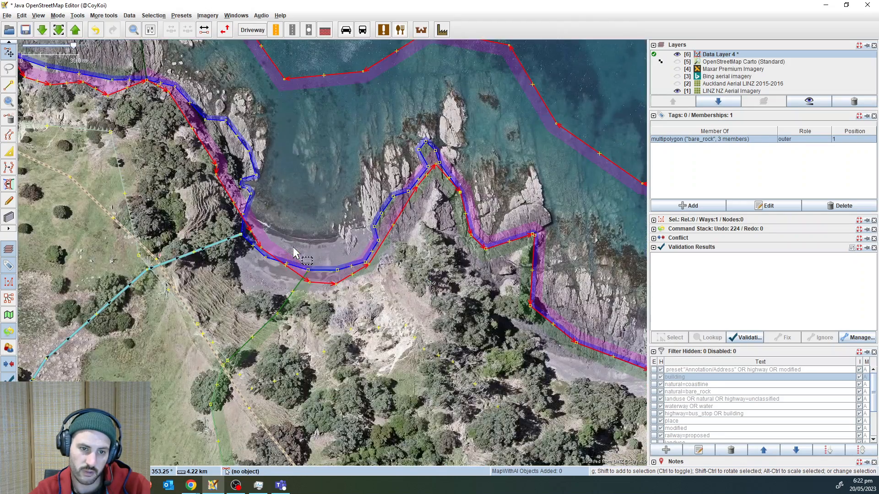
- Move the bare-rock boundary's nodes along the middle and eastern end of the bay's beach out to the waterline
scroll(293, 254, "up", 3)
key("w")
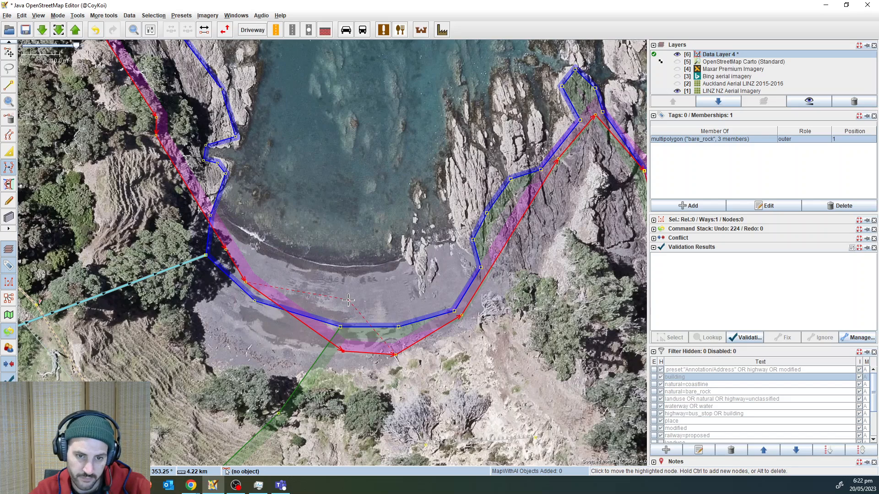
left_click(351, 266)
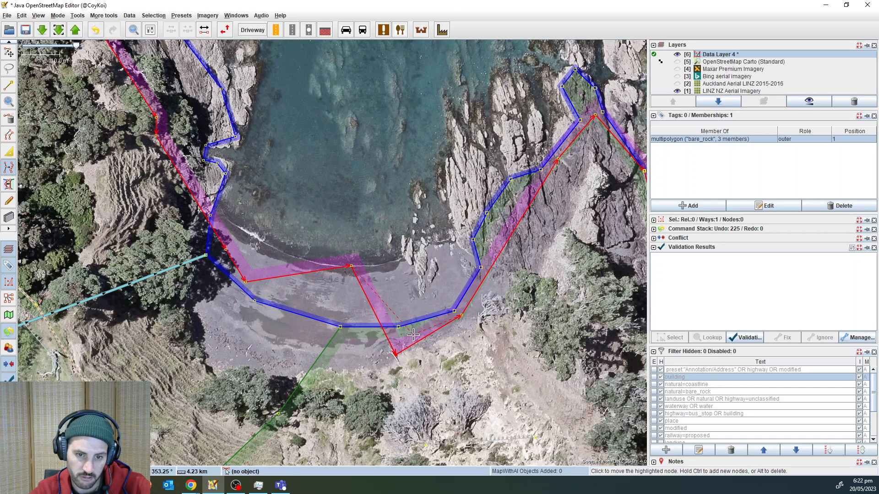
left_click(408, 288)
left_click(453, 236)
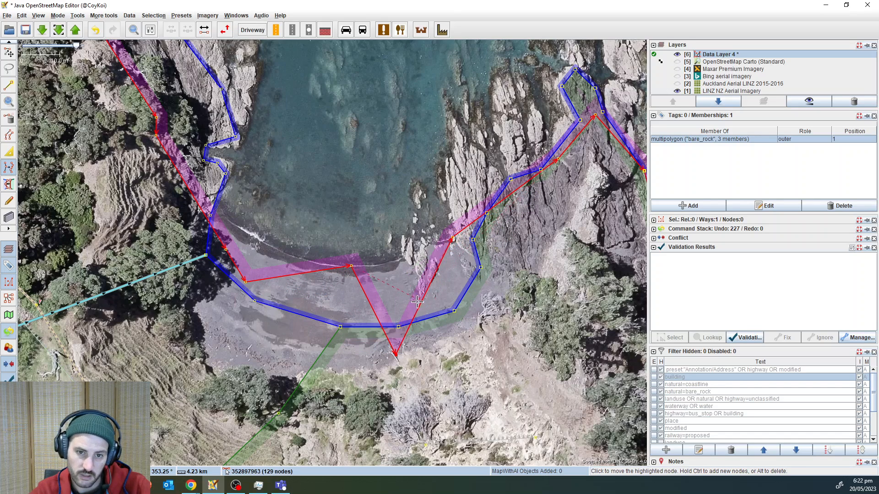
left_click(400, 323)
left_click(401, 298)
left_click(400, 265)
left_click(402, 258)
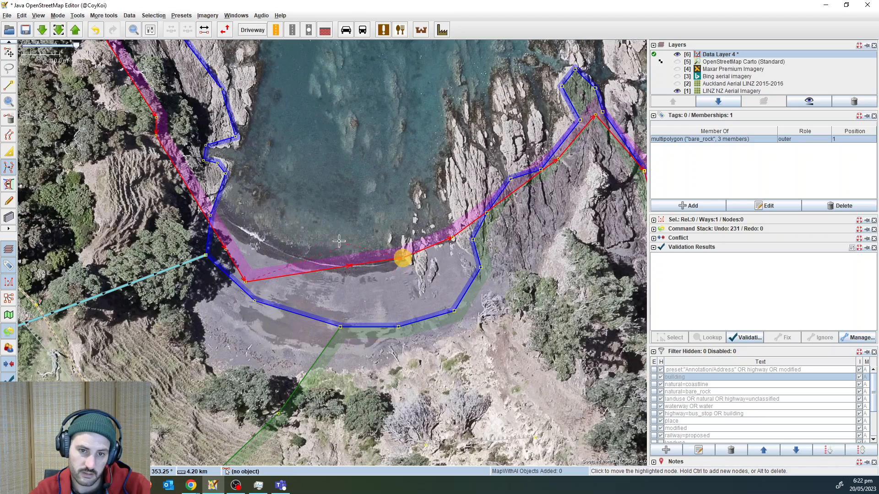
- Refine the bare-rock boundary at the beach's western end, fitting its nodes along the waterline up to the foot of the rocks
left_click_drag(329, 236, 501, 278)
left_click(436, 303)
left_click(435, 281)
left_click_drag(440, 254, 438, 272)
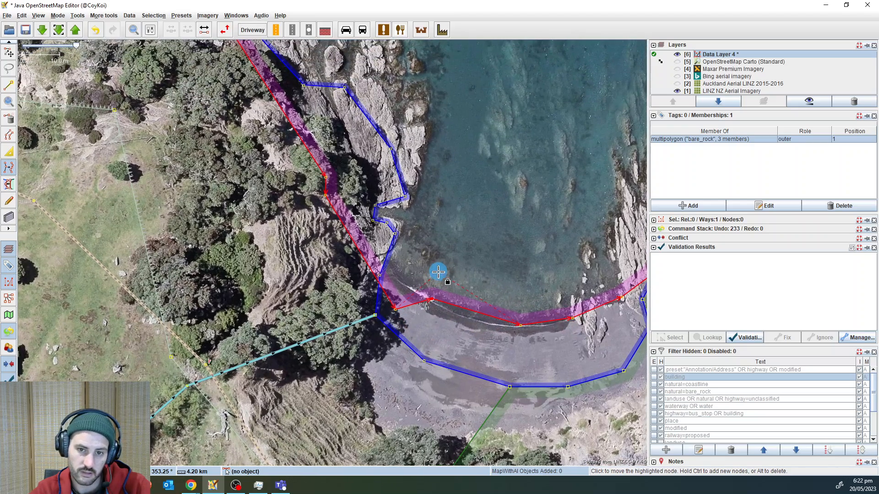
left_click(378, 273)
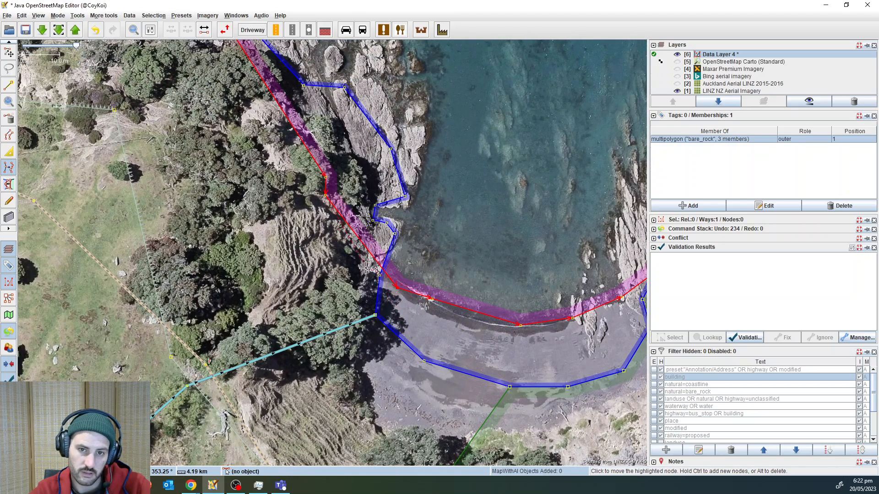
left_click(366, 269)
scroll(453, 250, "down", 5)
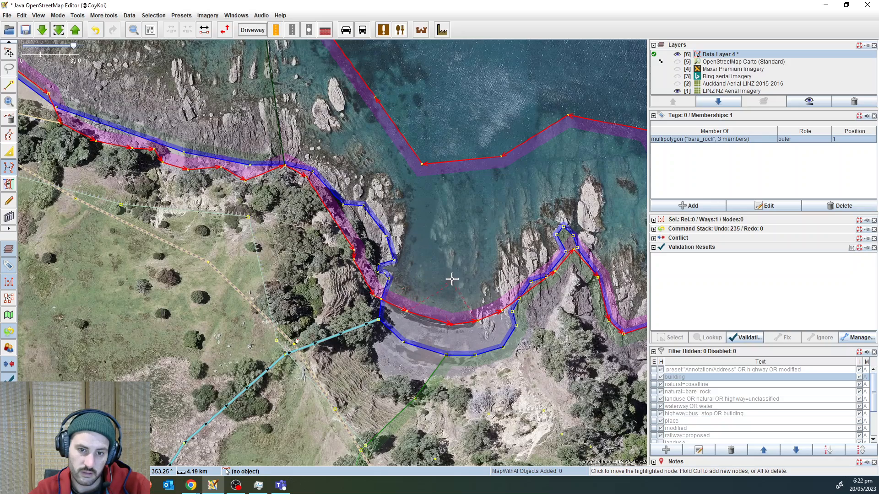
- Examine the bare-rock boundary against the rocks and submerged reef around the bay
left_click_drag(451, 281, 426, 283)
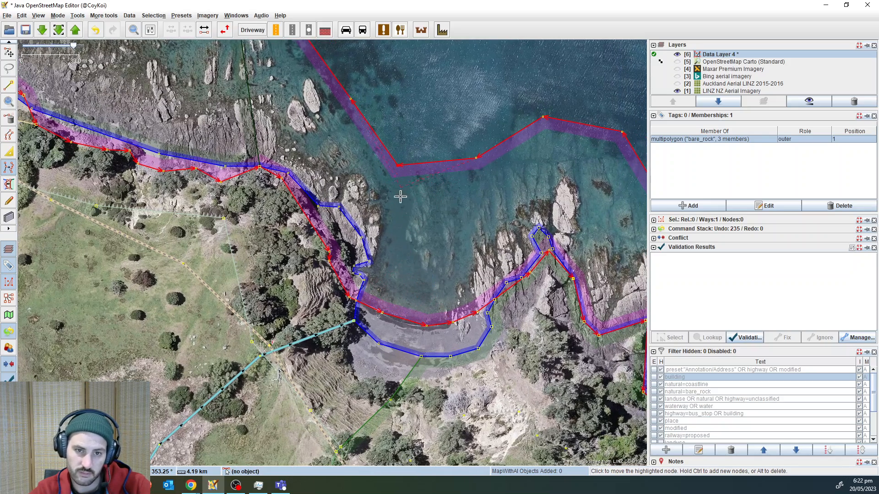
scroll(425, 291, "up", 3)
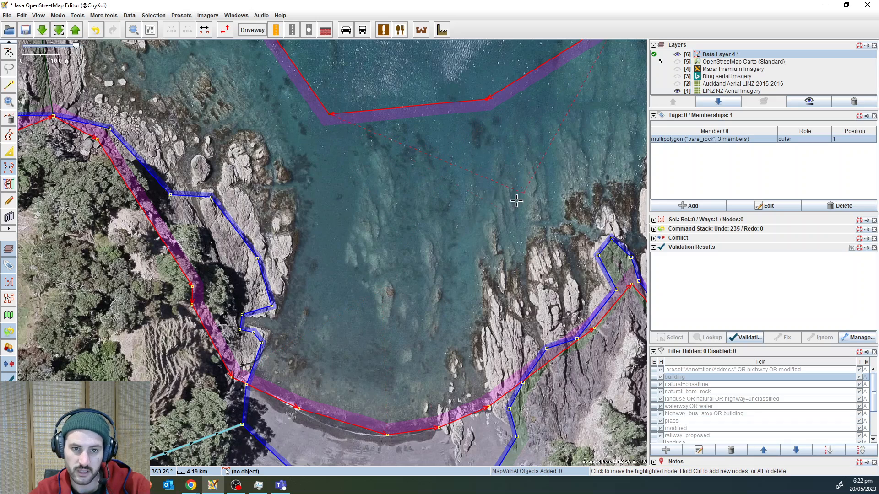
left_click_drag(413, 231, 410, 230)
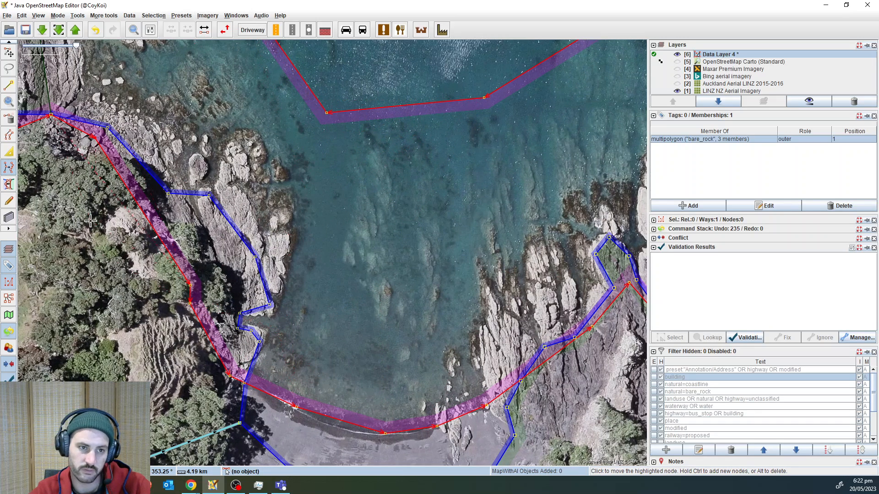
left_click_drag(459, 247, 429, 211)
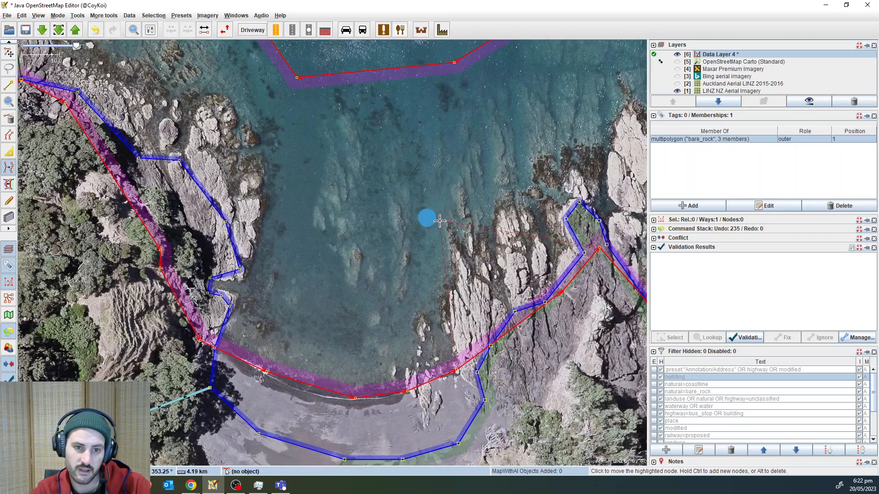
left_click_drag(366, 149, 339, 180)
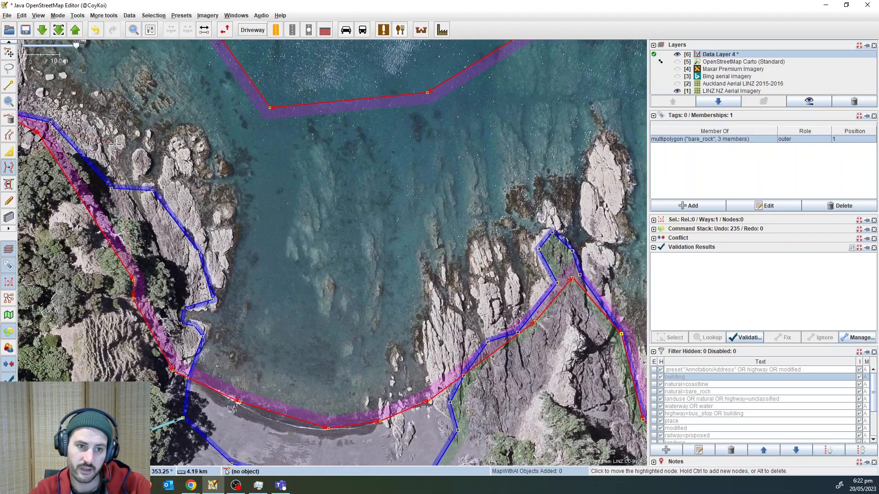
left_click_drag(369, 225, 386, 241)
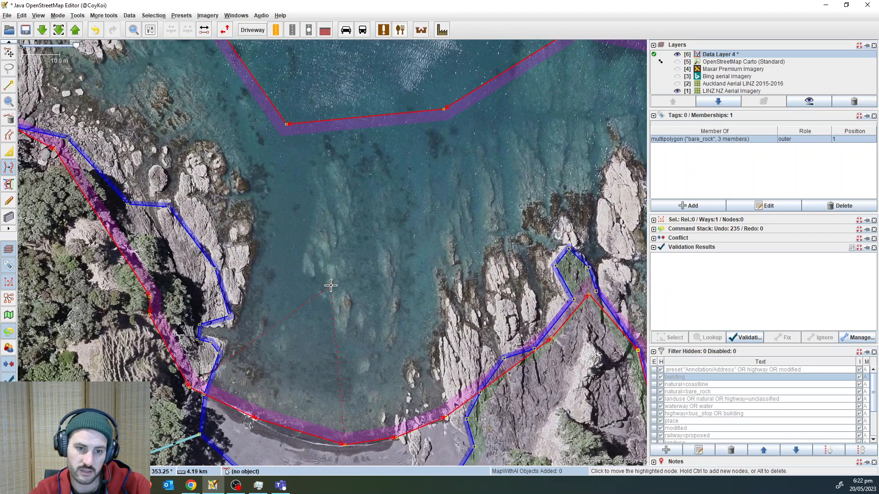
scroll(330, 286, "up", 2)
scroll(504, 353, "down", 2)
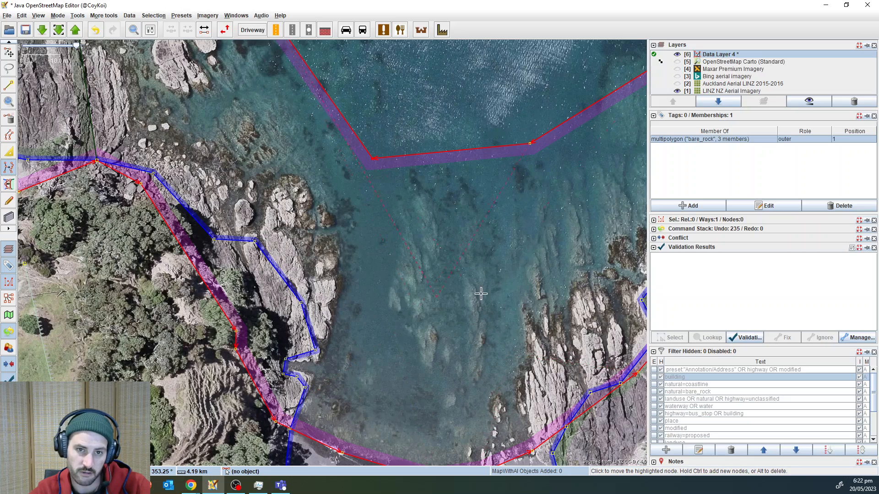
- Adjust the bare-rock area's offshore boundary nodes around the submerged reef, and add a node along the western beach waterline
left_click_drag(516, 290, 467, 199)
left_click(408, 163)
left_click_drag(467, 293, 391, 325)
left_click(295, 305, "ctrl")
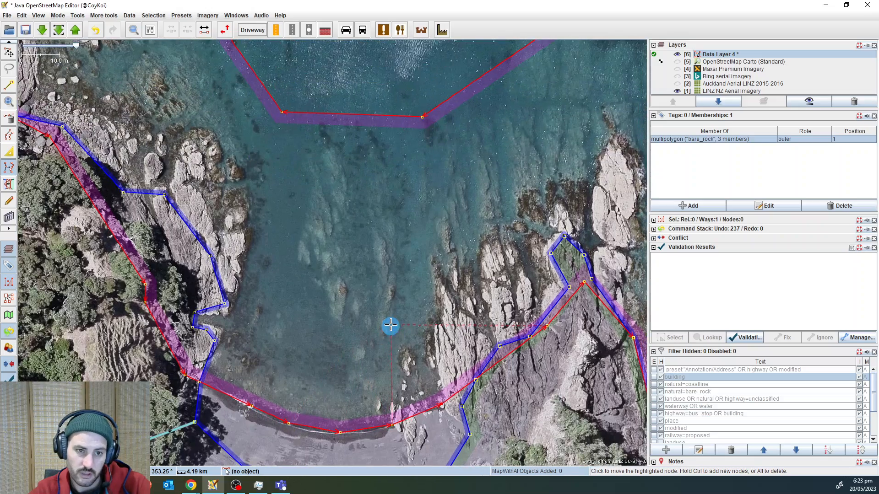
left_click_drag(308, 147, 130, 304)
left_click_drag(364, 277, 349, 268)
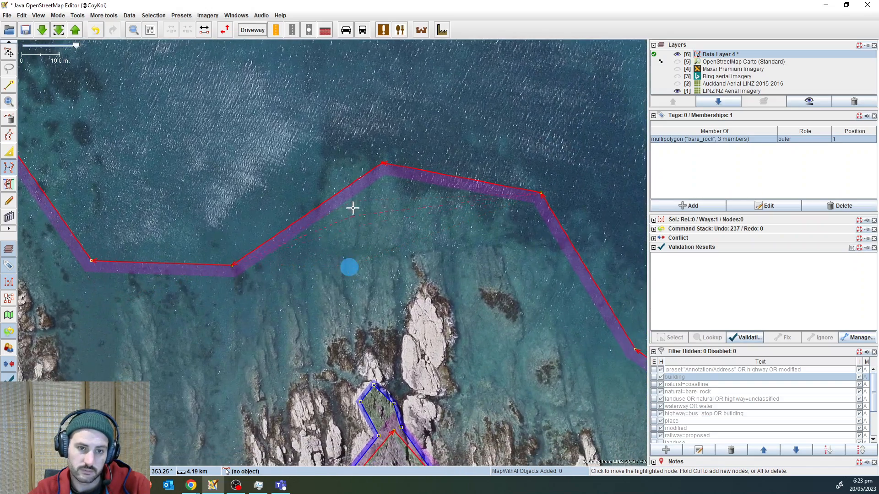
left_click(336, 162)
left_click_drag(406, 266, 316, 127)
- Move the bare-rock boundary's node at the headland tip inland to the edge of the vegetation
scroll(324, 350, "up", 2)
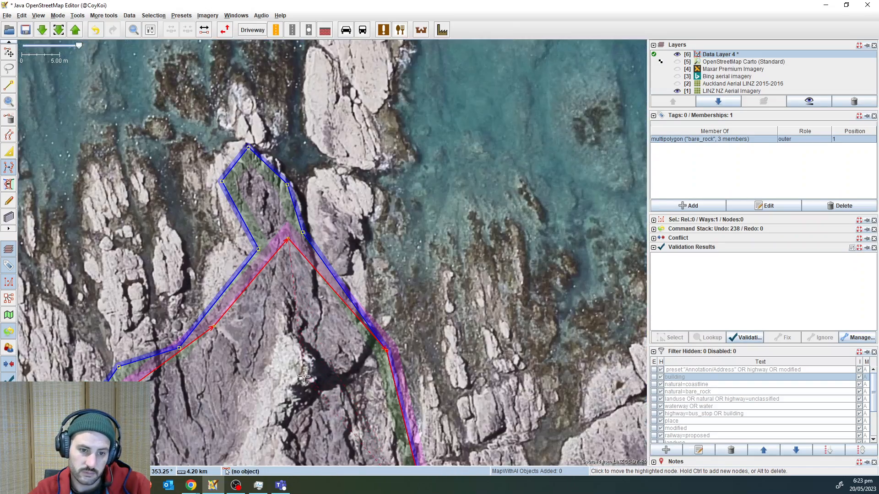
left_click_drag(304, 372, 311, 224)
scroll(311, 224, "down", 2)
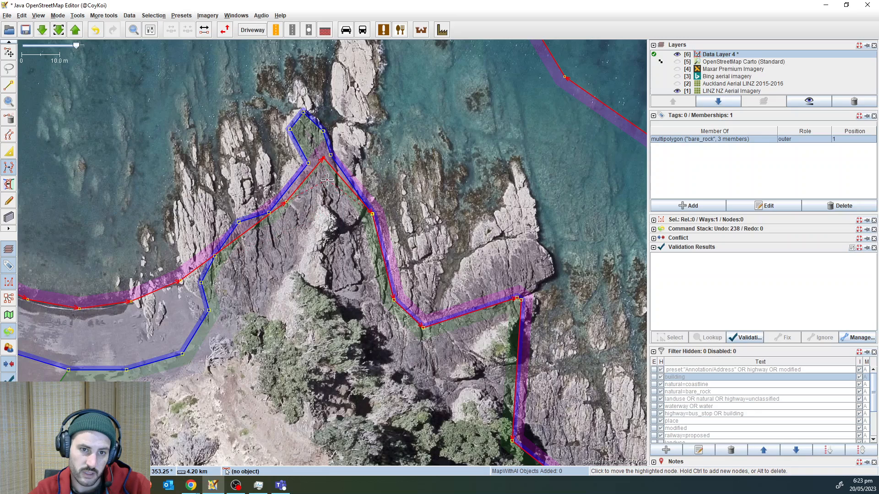
left_click(325, 180)
left_click(324, 202)
left_click(326, 232)
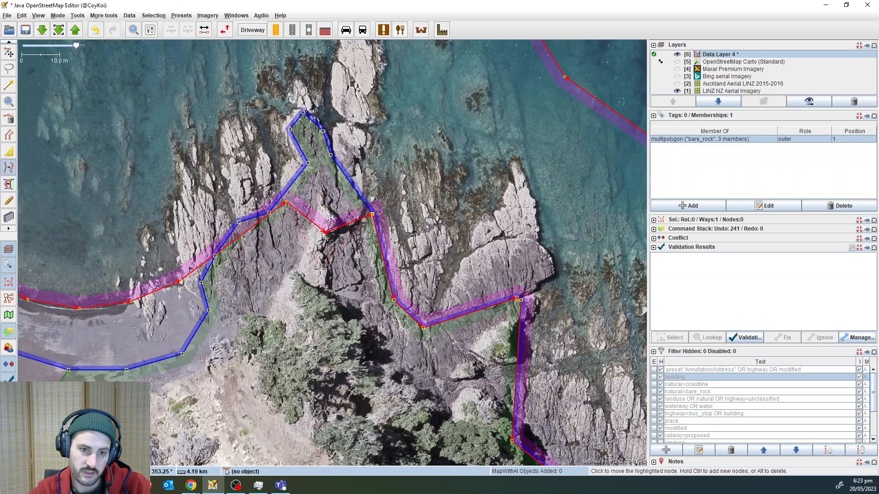
left_click(321, 270)
left_click(320, 282)
- Reshape the bare-rock boundary from the headland vegetation down to the beach's eastern end by moving and adding nodes, and deselect it
left_click(282, 239)
left_click(284, 266)
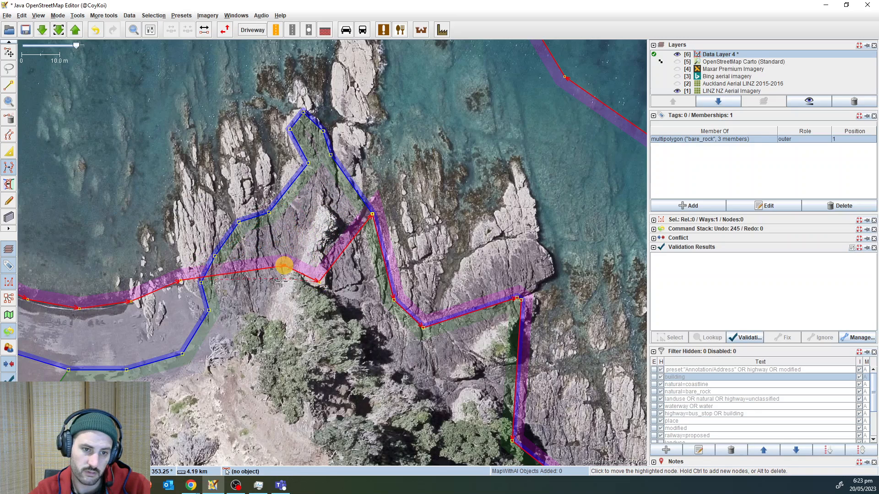
left_click(283, 280)
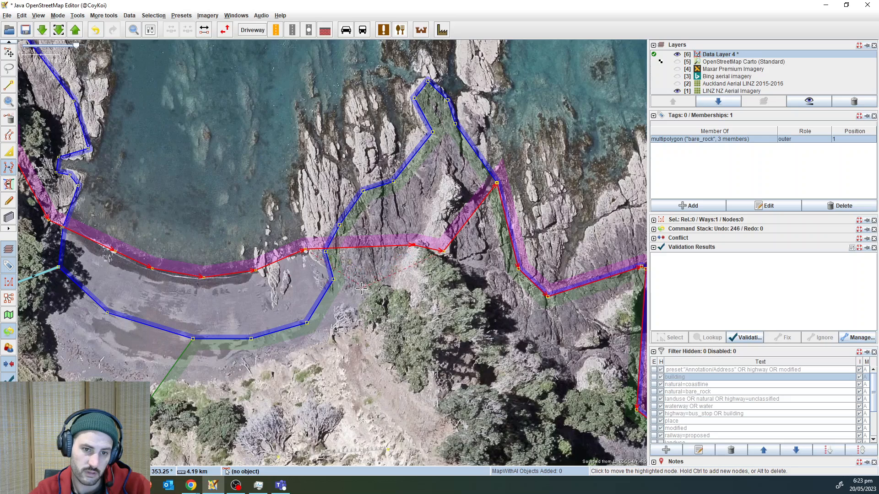
left_click(387, 277)
left_click(365, 295)
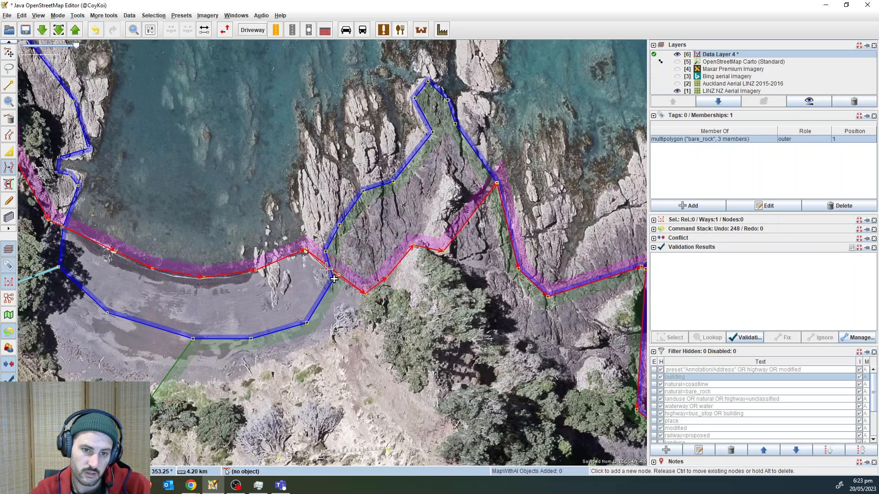
left_click(325, 270)
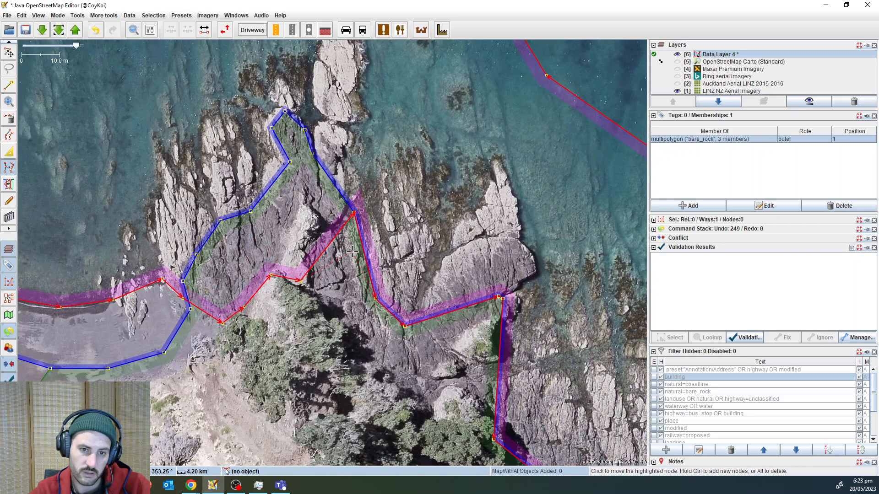
scroll(350, 252, "up", 2)
scroll(349, 252, "down", 2)
key("s")
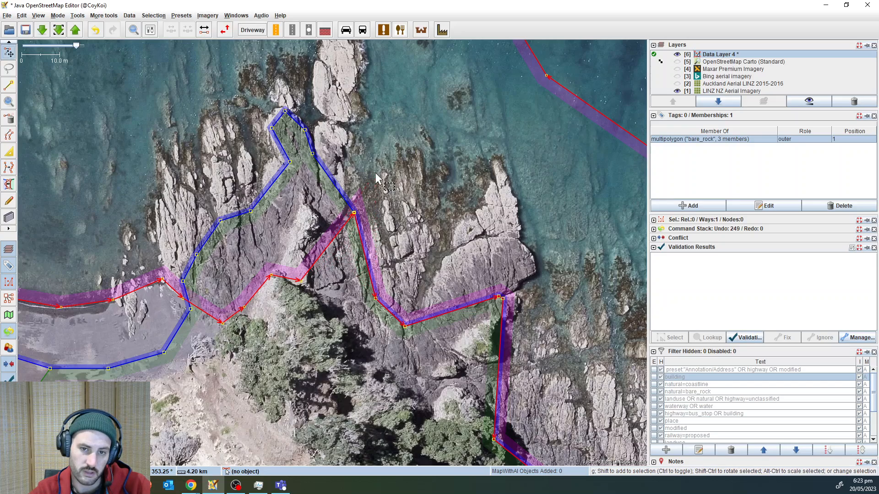
left_click(392, 187)
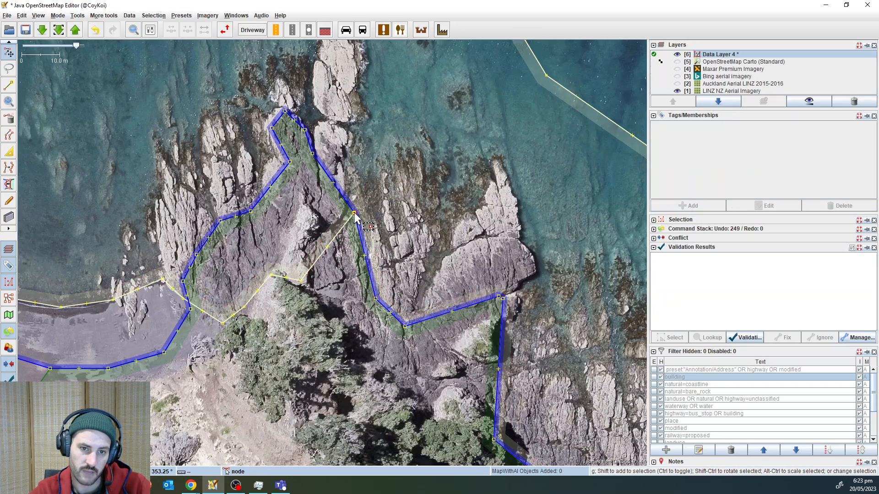
- Examine the reshaped bare-rock boundary and the coastline around the headland and bay
scroll(353, 213, "up", 4)
scroll(355, 205, "down", 8)
scroll(379, 282, "up", 2)
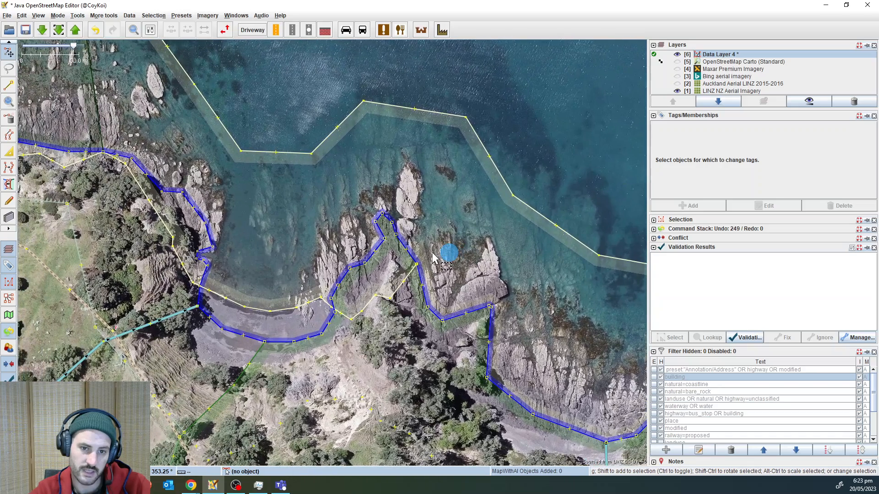
left_click_drag(376, 276, 441, 276)
left_click(434, 296)
double_click(357, 254)
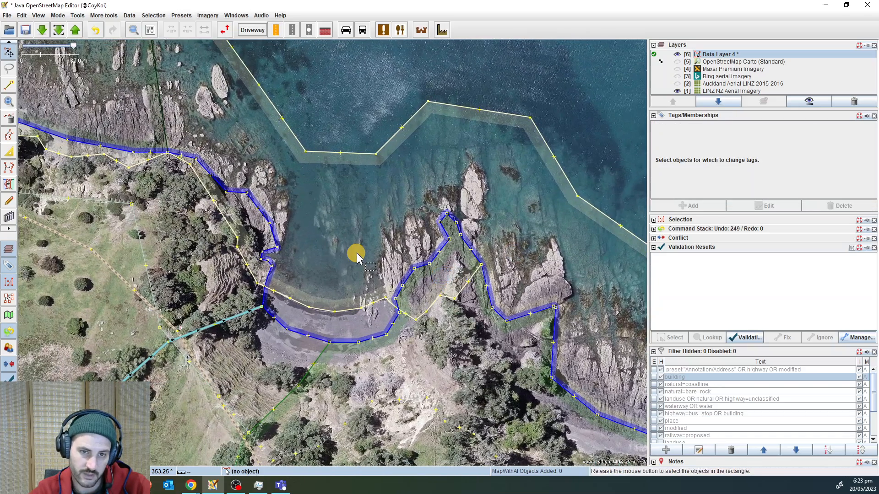
left_click(357, 255)
- Draw a new way from the bare-rock boundary's node at the beach's western end around the landward edge to its eastern side
scroll(339, 247, "up", 3)
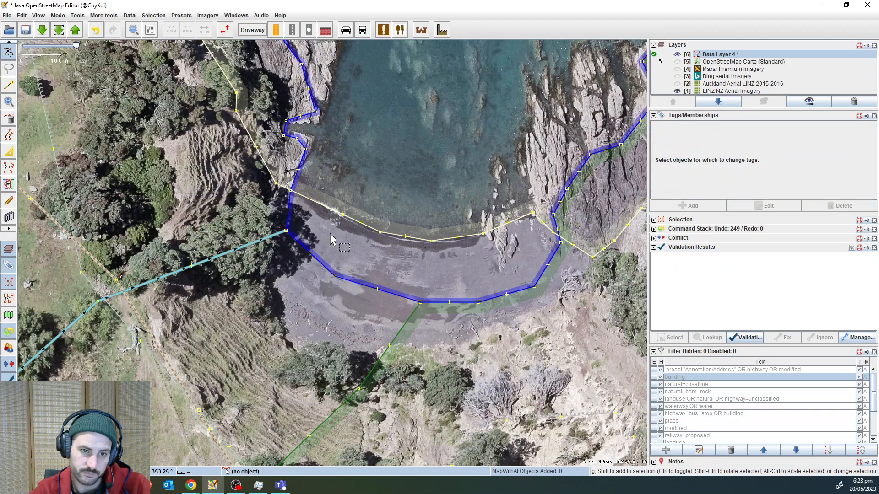
key("a")
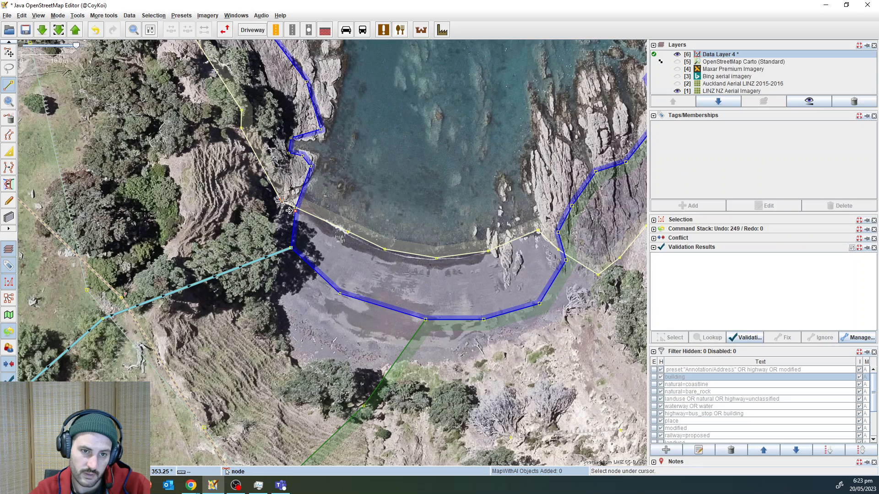
left_click(280, 202)
left_click(272, 297)
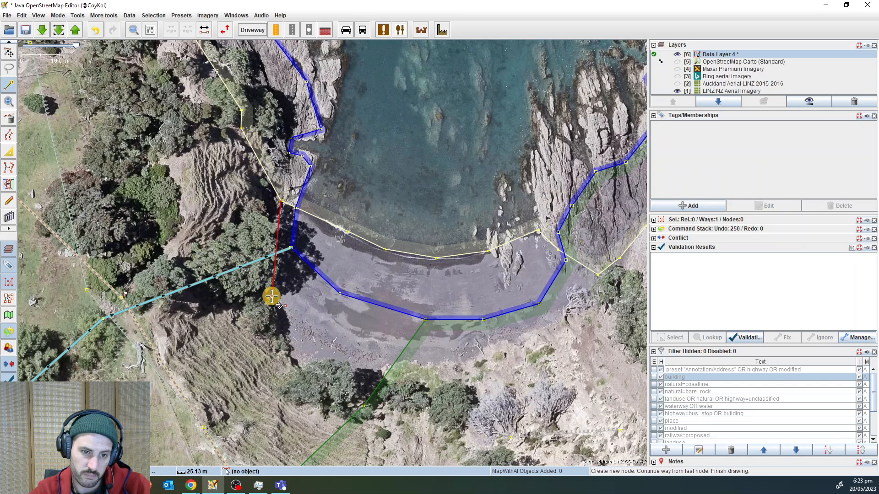
left_click(359, 369)
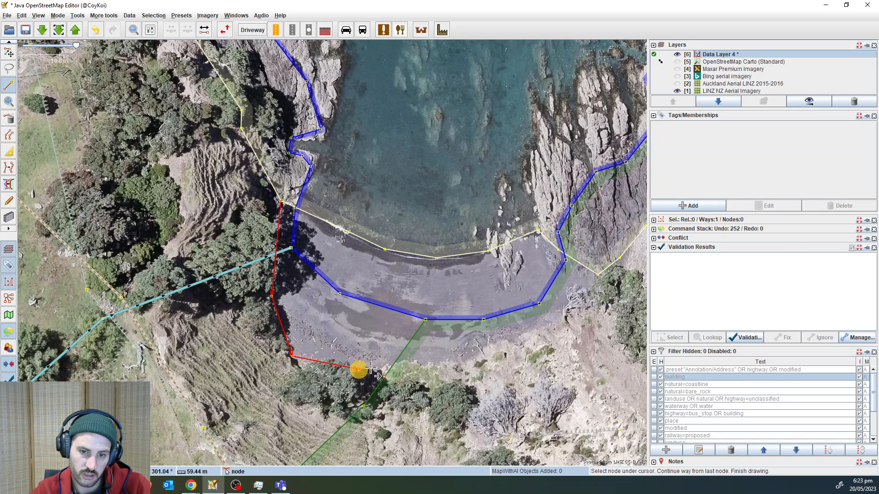
left_click(444, 365)
left_click(569, 312)
- Close the new way via the bare-rock boundary at the beach's eastern side and along the waterline back to its western starting node
scroll(569, 312, "up", 3)
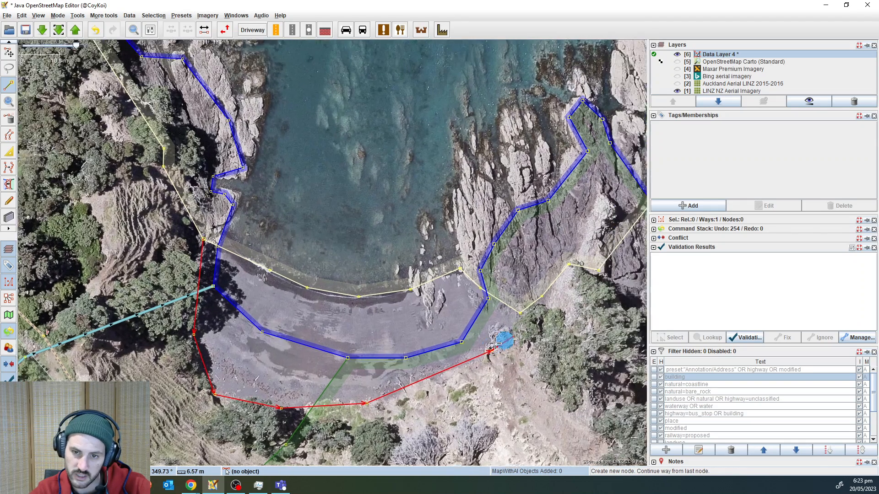
left_click(500, 300)
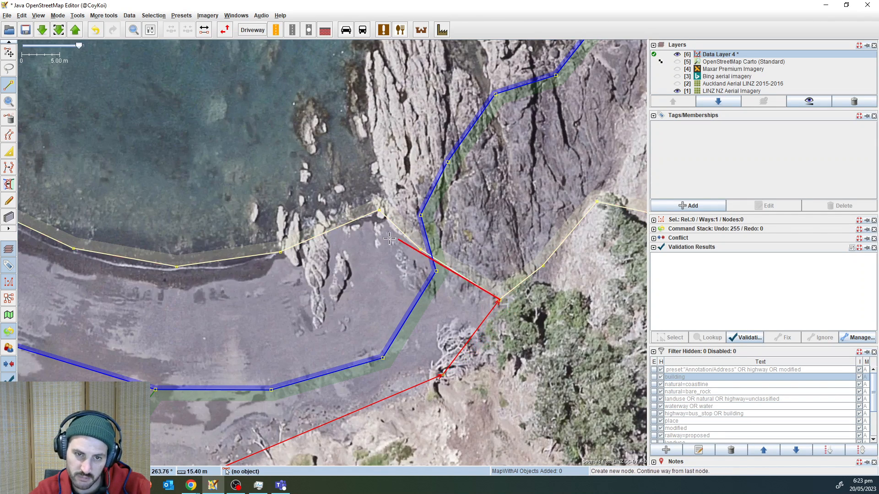
left_click(420, 249)
left_click(378, 211)
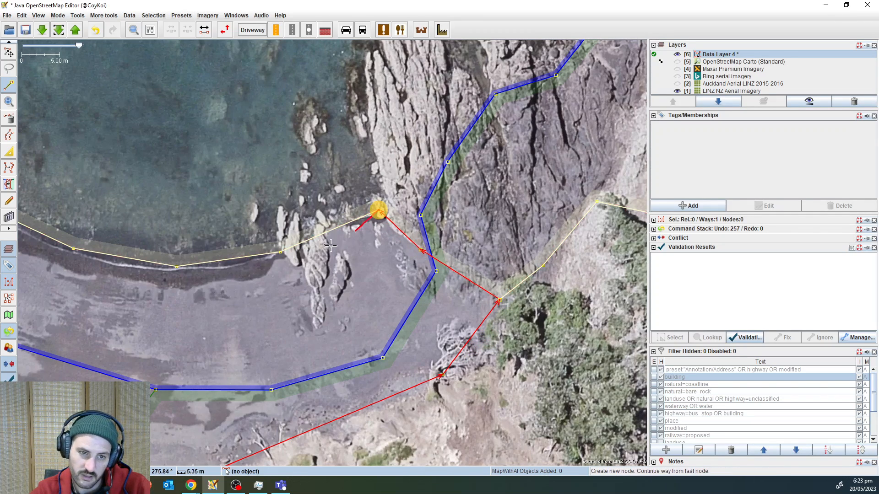
left_click(283, 254)
left_click(383, 311)
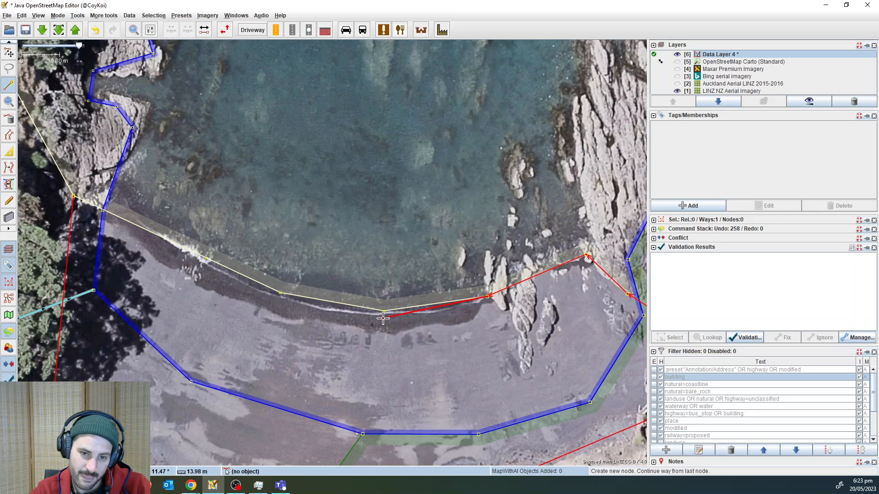
left_click(282, 294)
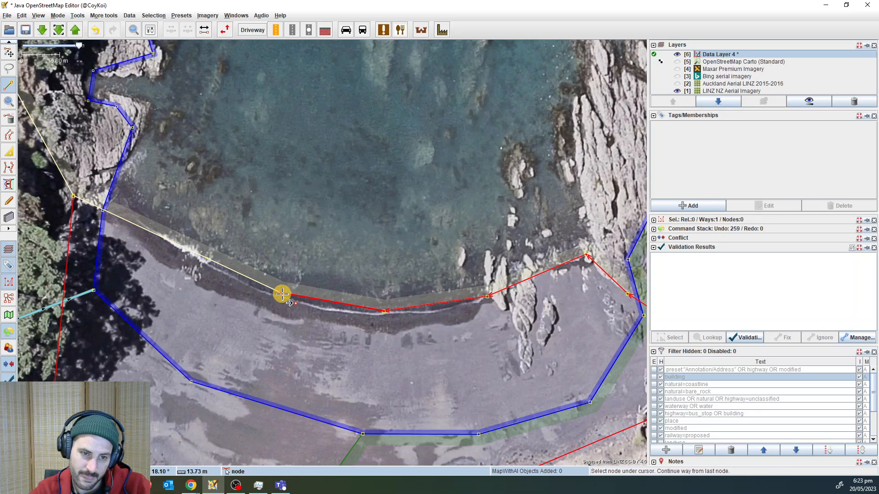
left_click(207, 259)
left_click_drag(175, 273, 294, 287)
left_click(251, 277)
- Tag the closed outline of the small bay as natural=beach with the Beach preset and deselect it
key("s")
scroll(294, 287, "down", 3)
key("F3")
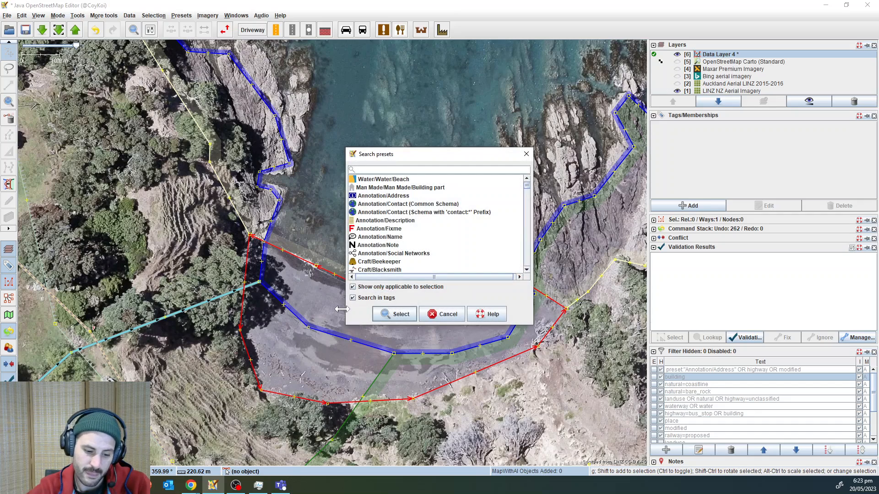
type("bea")
key("Return")
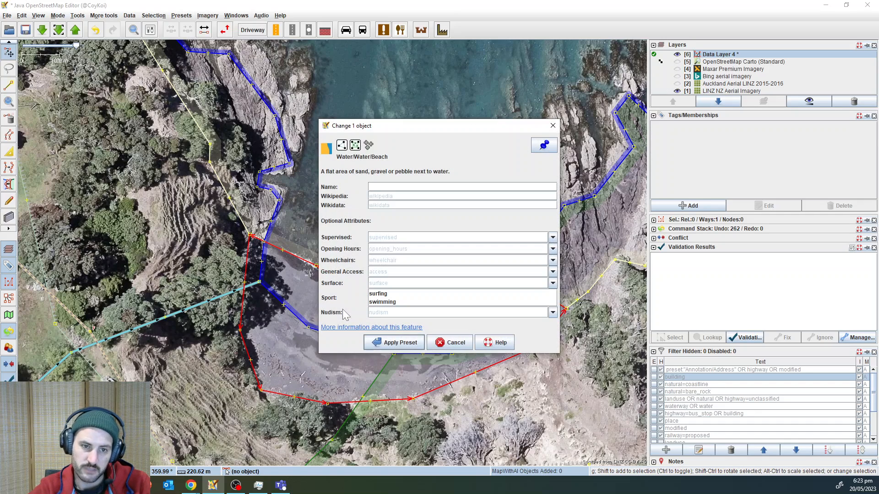
key("Return")
left_click(342, 309)
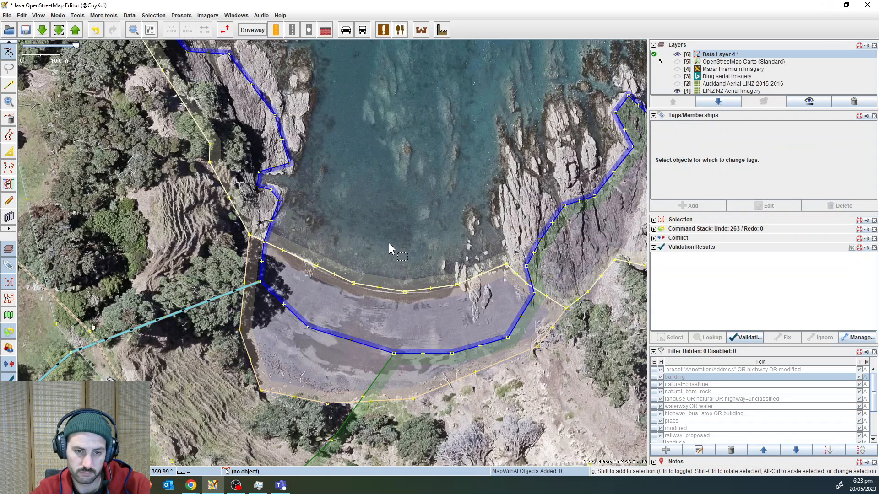
- Examine the wood boundary crossing the small beach and the vegetation and bare slope behind it
left_click_drag(388, 244, 302, 160)
left_click_drag(404, 354, 434, 363)
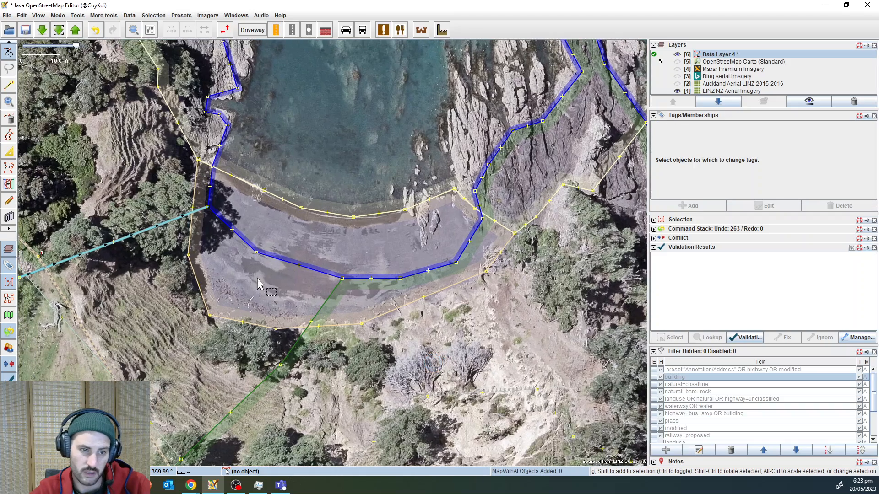
left_click_drag(259, 284, 334, 274)
left_click_drag(451, 339, 343, 325)
left_click_drag(429, 320, 327, 323)
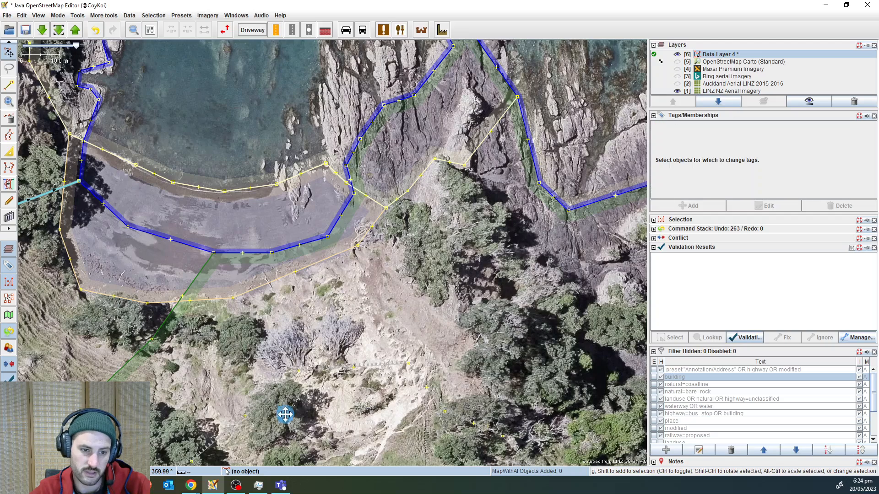
left_click_drag(285, 414, 333, 273)
left_click(232, 235)
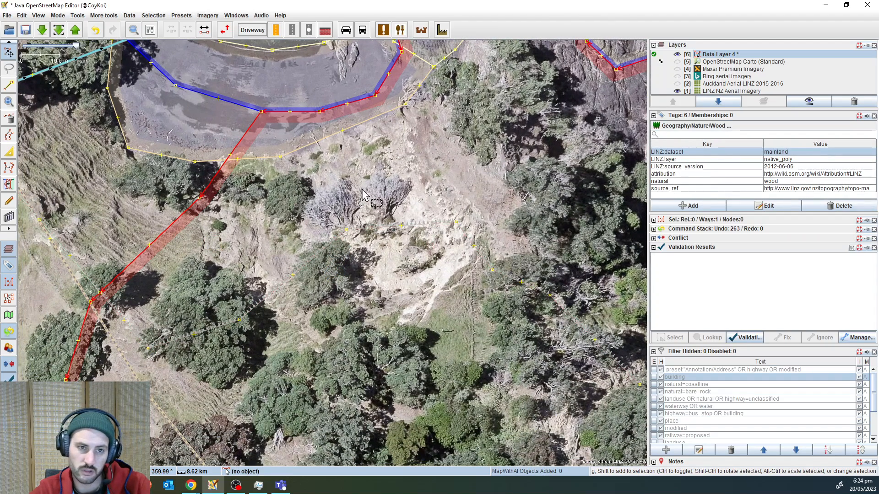
left_click_drag(363, 187, 334, 280)
left_click(297, 282)
left_click(242, 223)
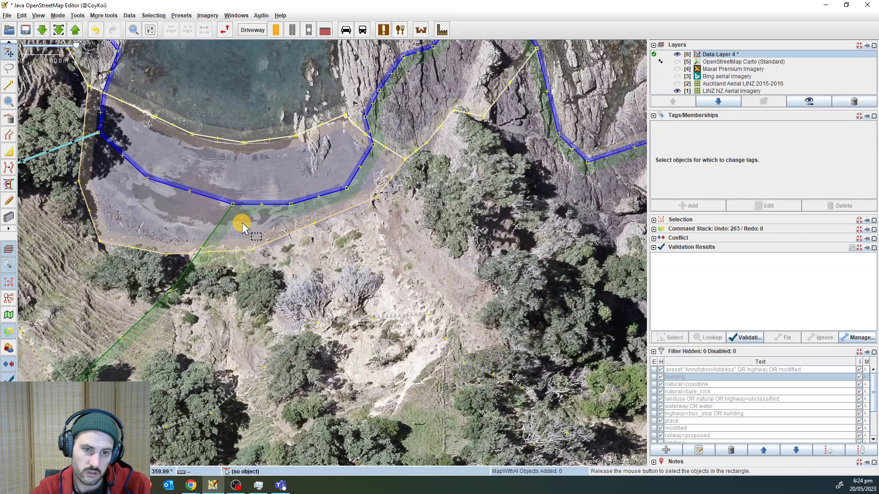
left_click(290, 288)
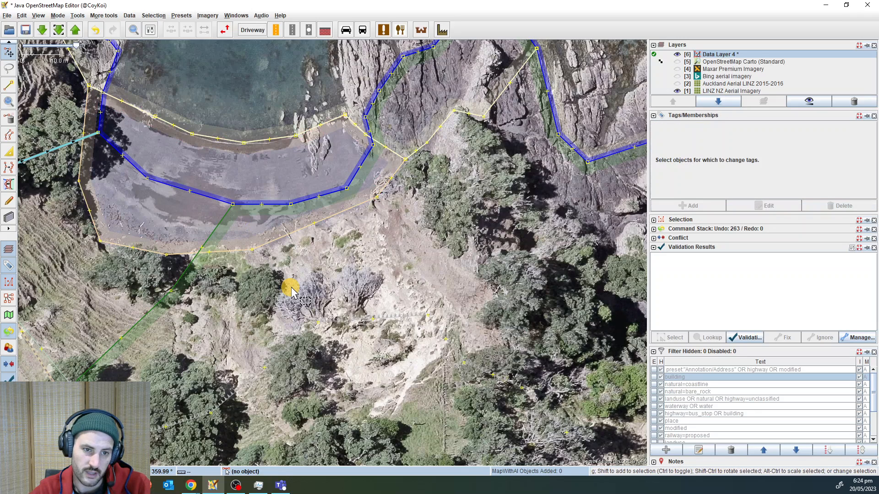
left_click(225, 234)
scroll(225, 233, "up", 3)
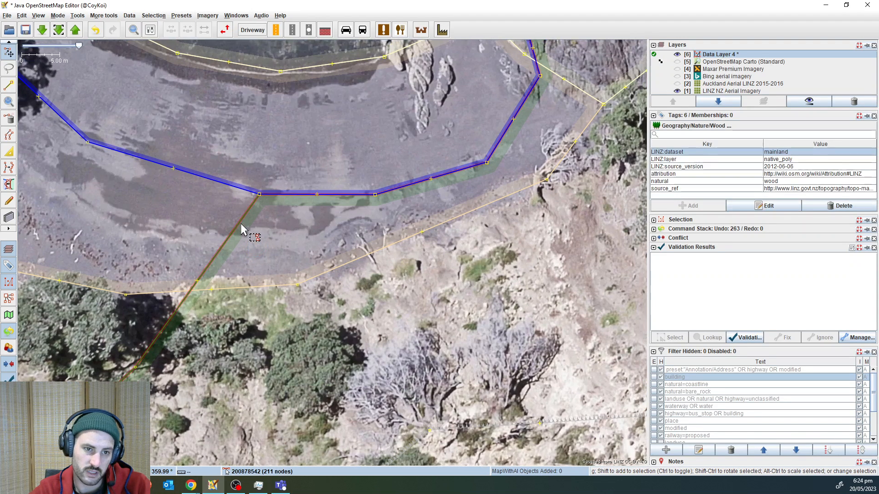
- Unglue the wood area from the coastline nodes between the small beach and the headland tip, and delete the wood's detached nodes
left_click(240, 223)
left_click_drag(280, 153, 210, 206)
left_click_drag(172, 178, 423, 256)
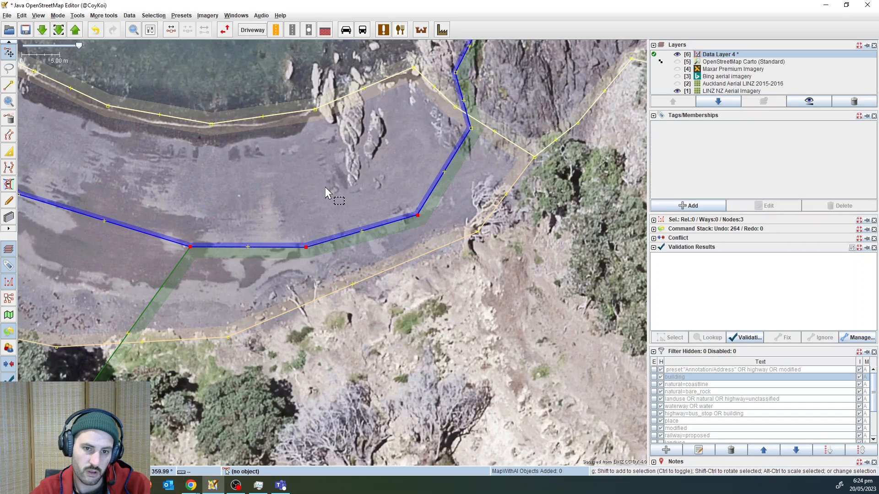
left_click_drag(465, 301, 248, 427)
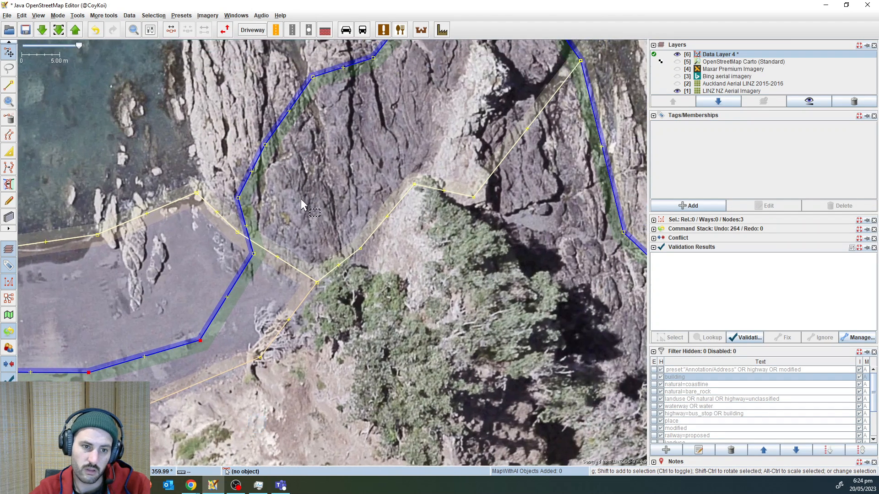
left_click_drag(270, 281, 220, 170)
left_click_drag(302, 162, 233, 220)
left_click_drag(258, 148, 379, 180)
left_click_drag(395, 176, 321, 313)
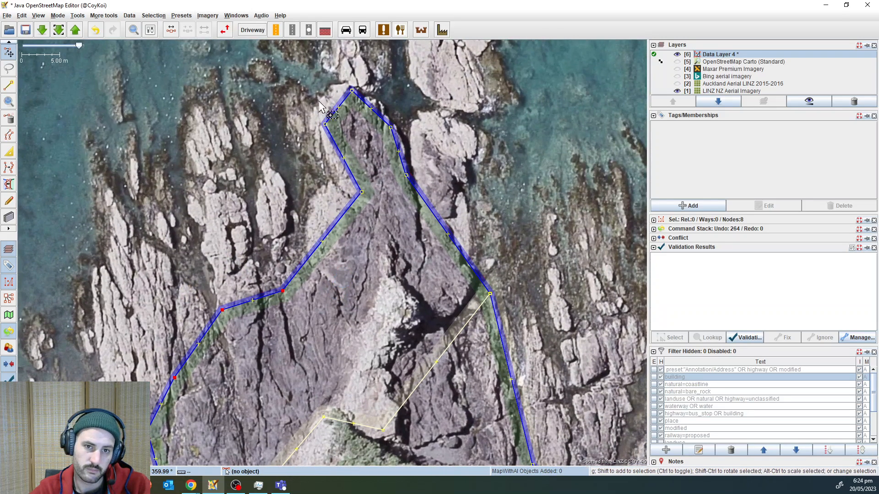
left_click_drag(295, 83, 504, 243)
left_click_drag(552, 291, 516, 189)
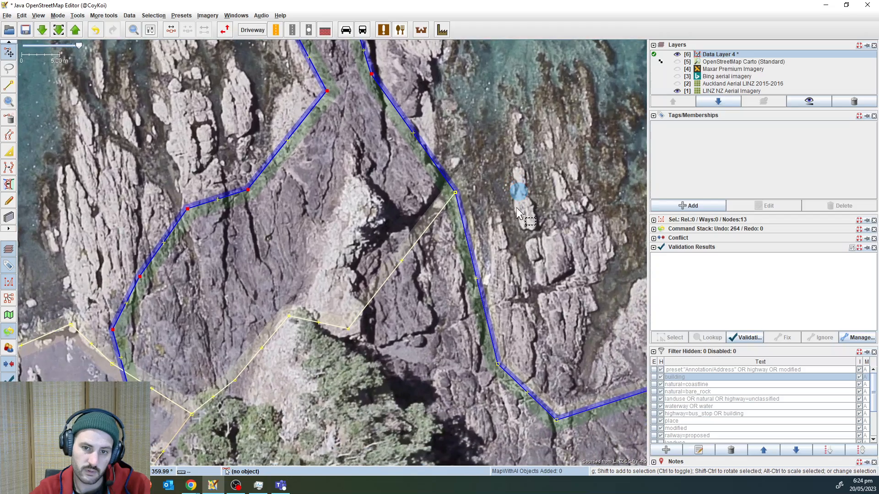
scroll(328, 250, "down", 15)
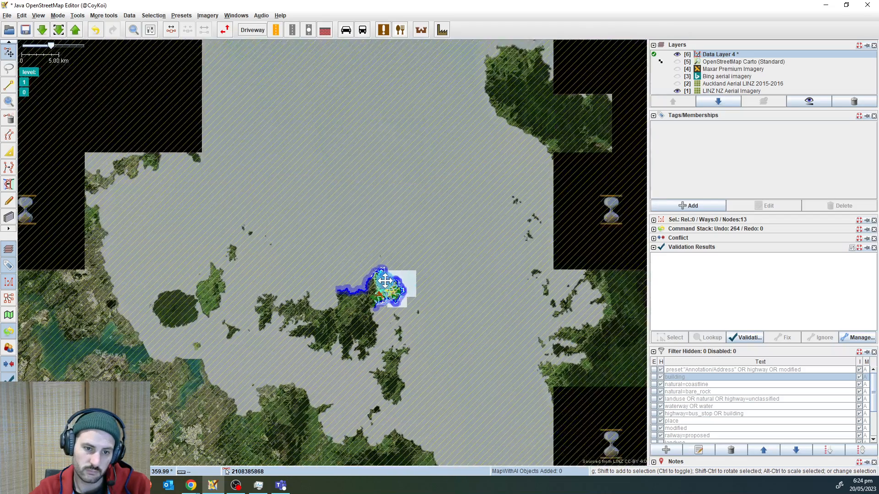
scroll(403, 237, "up", 4)
scroll(404, 237, "up", 10)
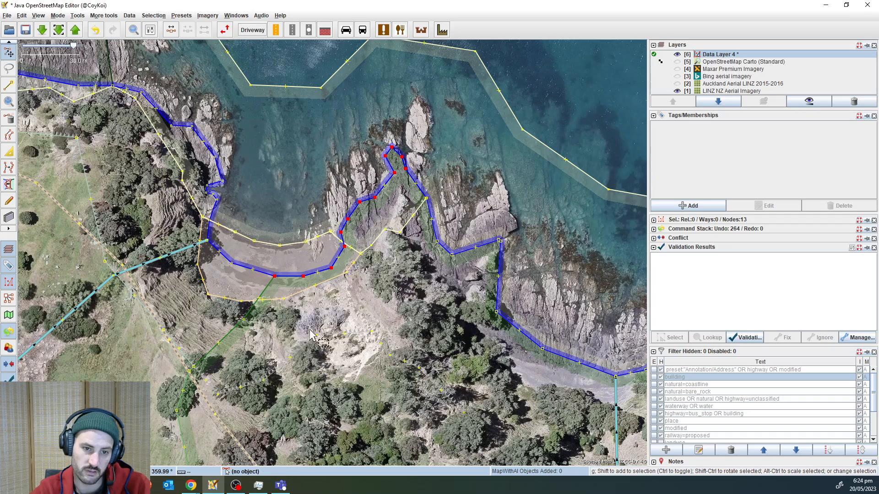
left_click(269, 328, "shift")
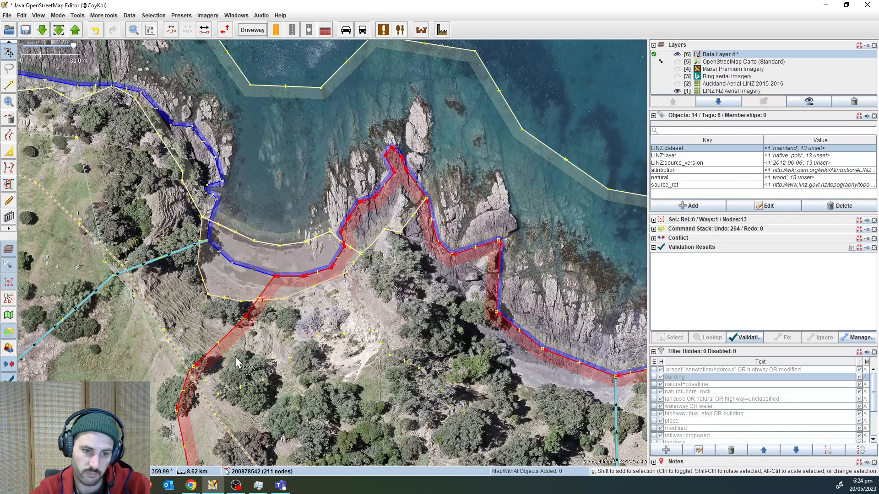
key("g")
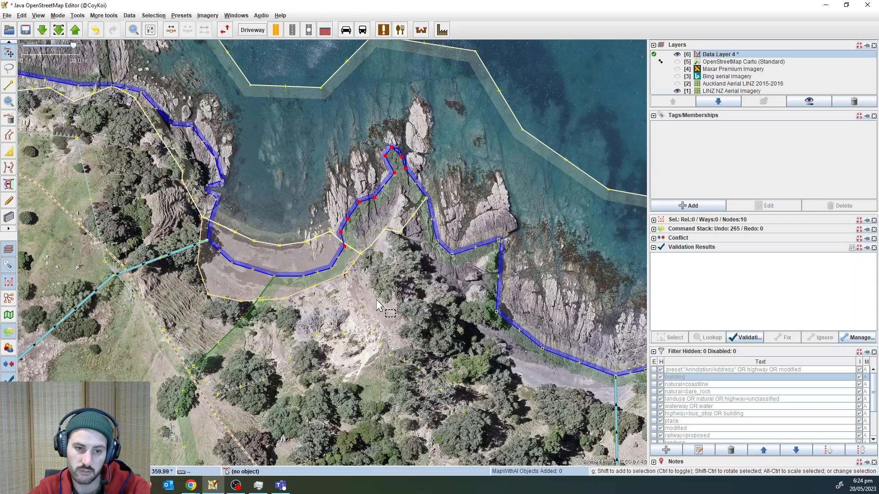
key("Delete")
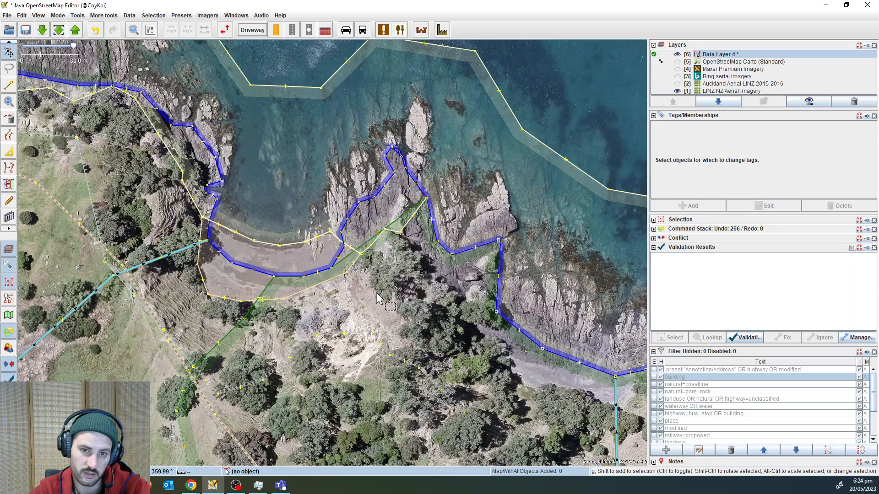
- Move the wood boundary's nodes off the small beach to the vegetation along its landward edge with Improve Way Accuracy
left_click(394, 225)
scroll(394, 225, "up", 2)
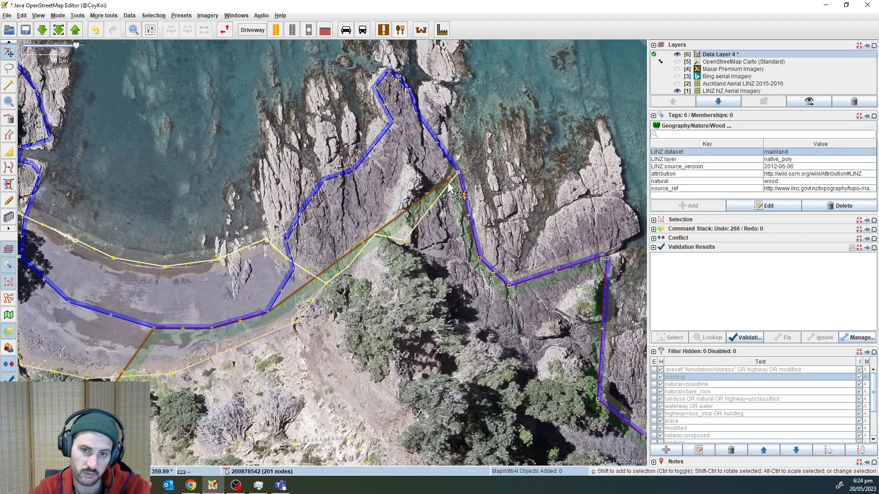
left_click(413, 157)
left_click_drag(369, 362, 462, 340)
left_click(394, 288)
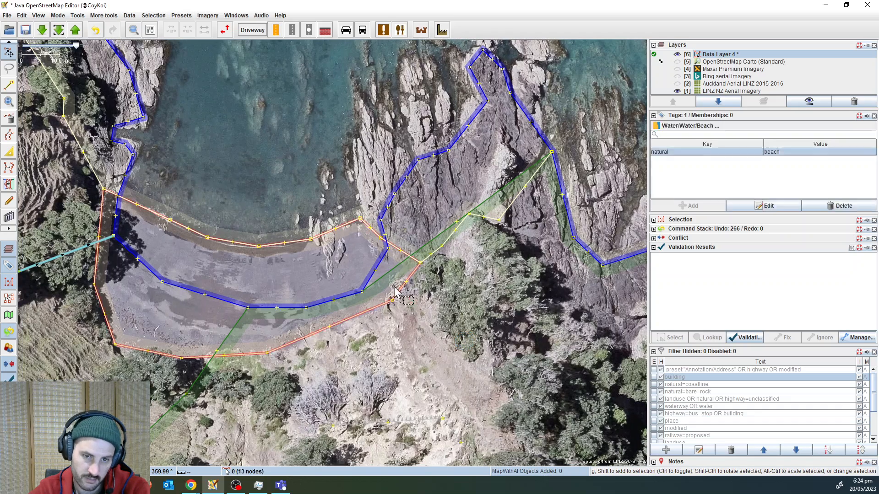
left_click(383, 281)
key("w")
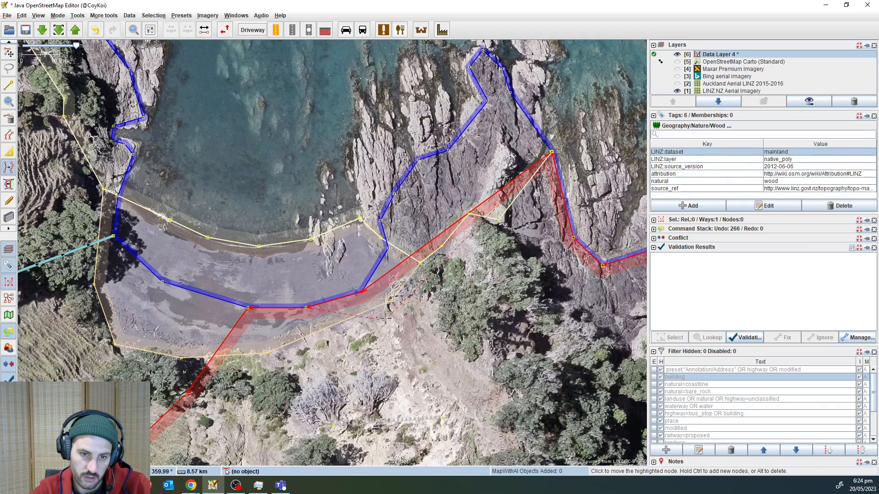
left_click(387, 316)
left_click(316, 354)
left_click(235, 335)
left_click(226, 368)
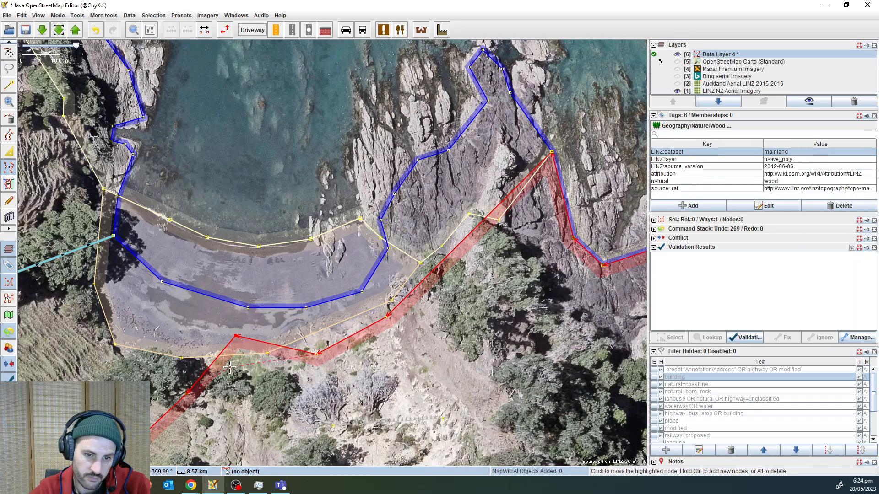
left_click_drag(303, 386, 166, 347)
left_click(302, 321)
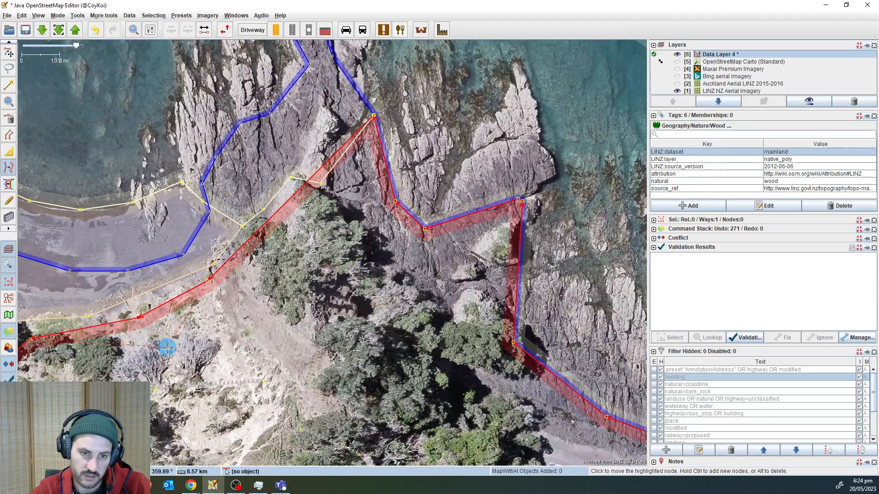
left_click_drag(189, 388, 335, 236)
left_click(324, 154)
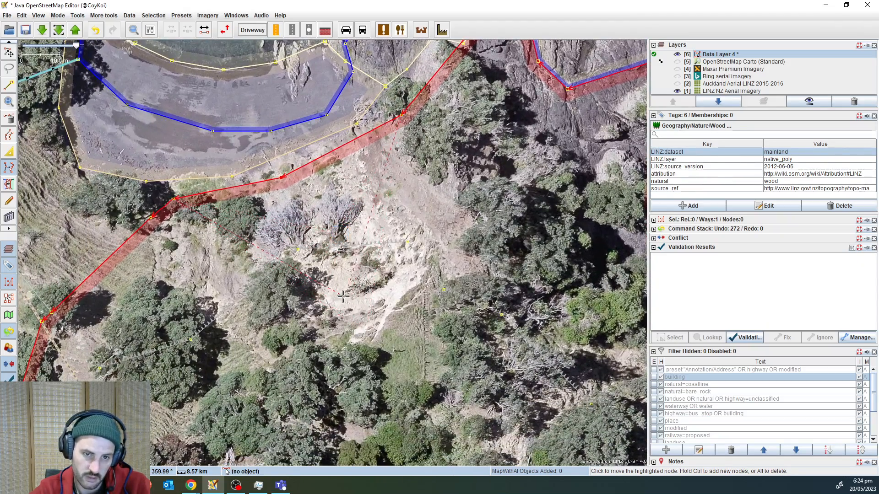
- Reshape the wood boundary around the bare slope behind the beach, moving its nodes and adding new ones along the tree edges
scroll(343, 297, "up", 2)
scroll(377, 283, "down", 2)
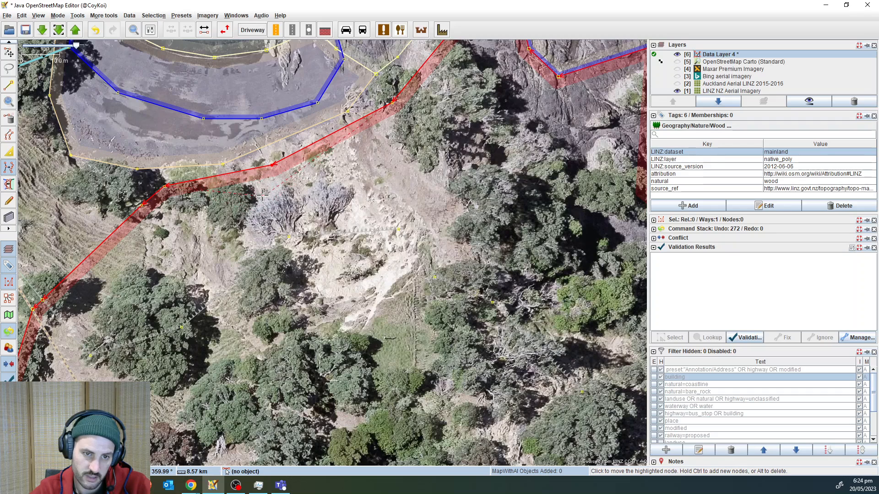
left_click(399, 132)
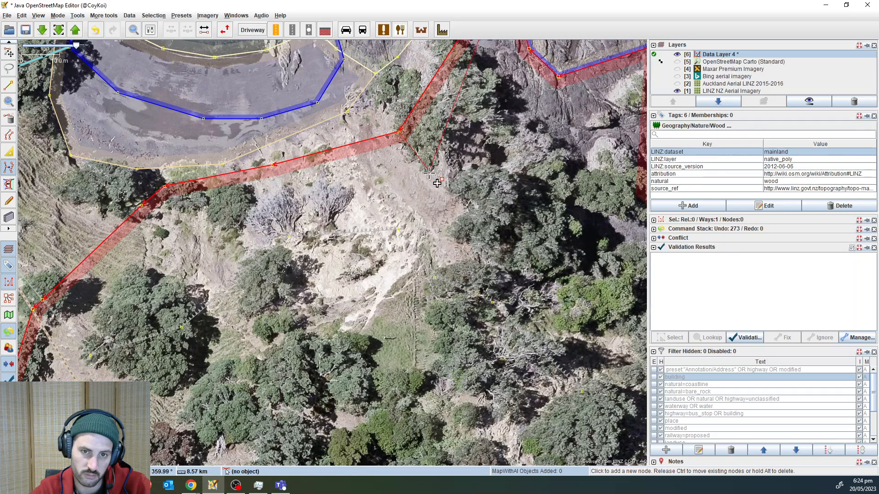
left_click(240, 182)
left_click(268, 252)
left_click(340, 295)
left_click(411, 266)
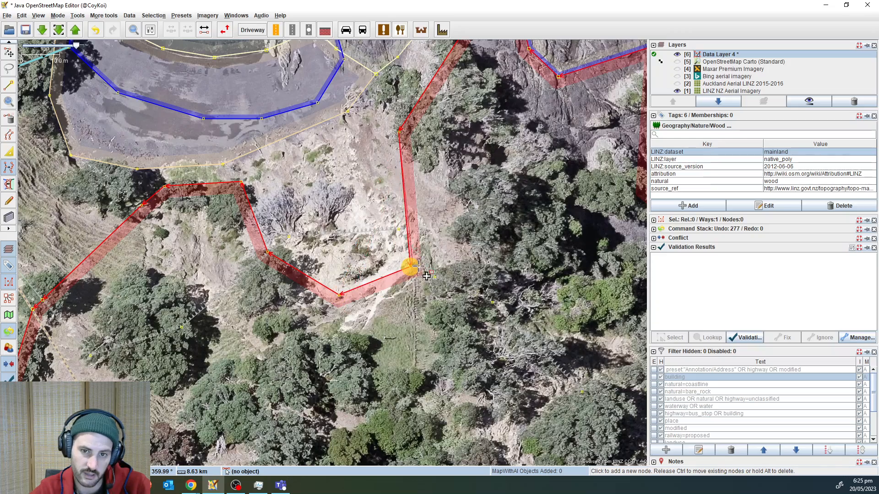
left_click(465, 218, "ctrl")
- Extend the wood boundary to the beach's eastern corner and add nodes along the rock edge toward the headland tip
left_click_drag(479, 173, 113, 335)
left_click_drag(126, 267, 400, 274)
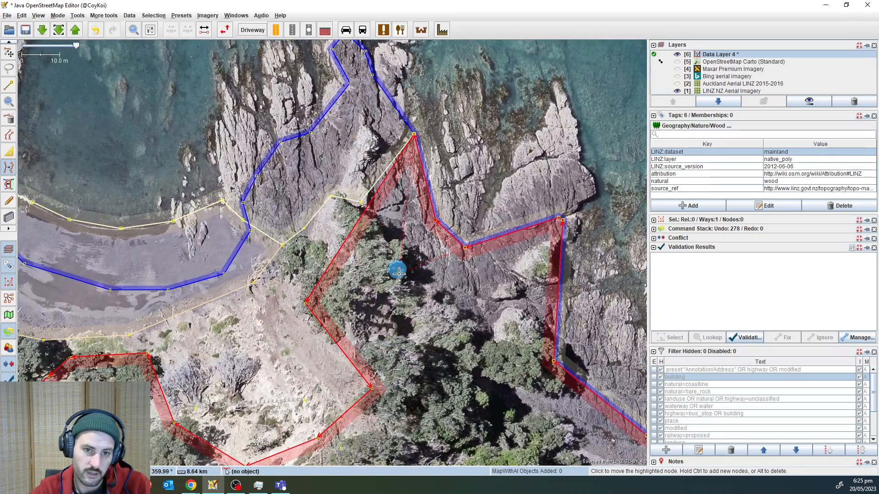
scroll(317, 226, "up", 2)
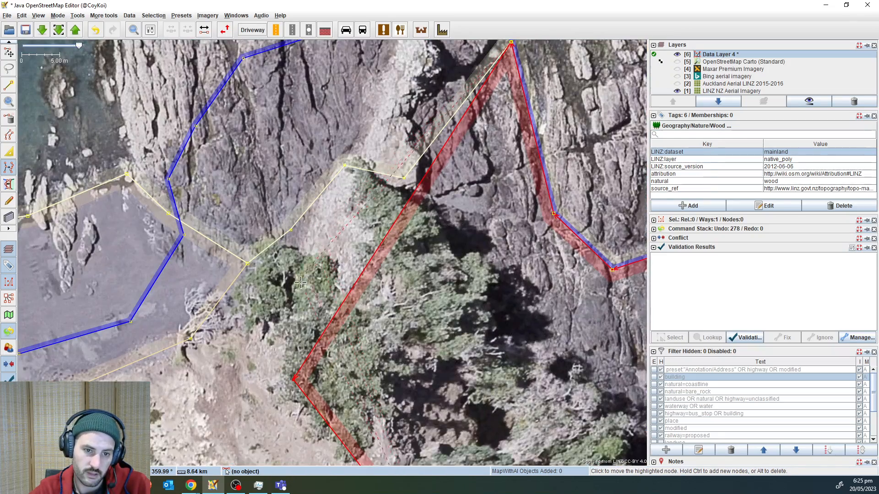
left_click(247, 261)
left_click(293, 230, "ctrl")
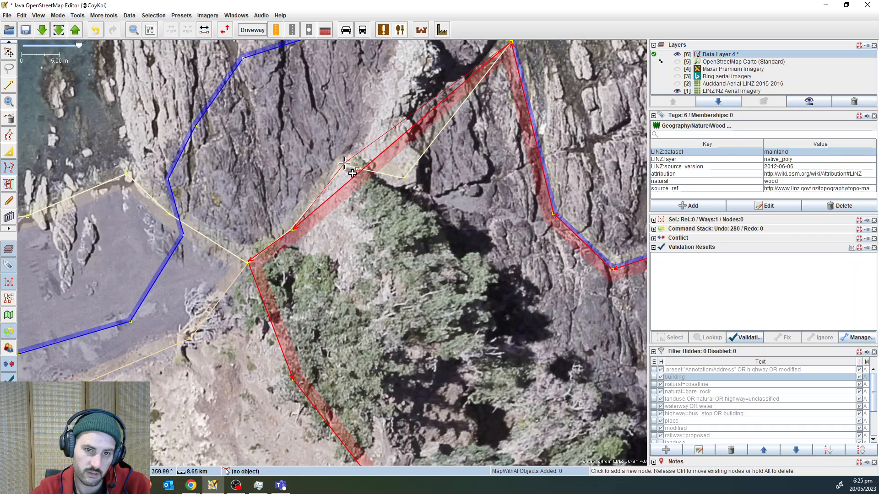
left_click(344, 164, "ctrl")
left_click(406, 178, "ctrl")
- Merge the wood's nodes with the overlapping nodes of the rock and beach outlines between the beach corner and the headland
key("s")
left_click(394, 210)
left_click_drag(416, 197, 311, 199)
key("m")
key("m")
left_click_drag(306, 251, 273, 213)
key("m")
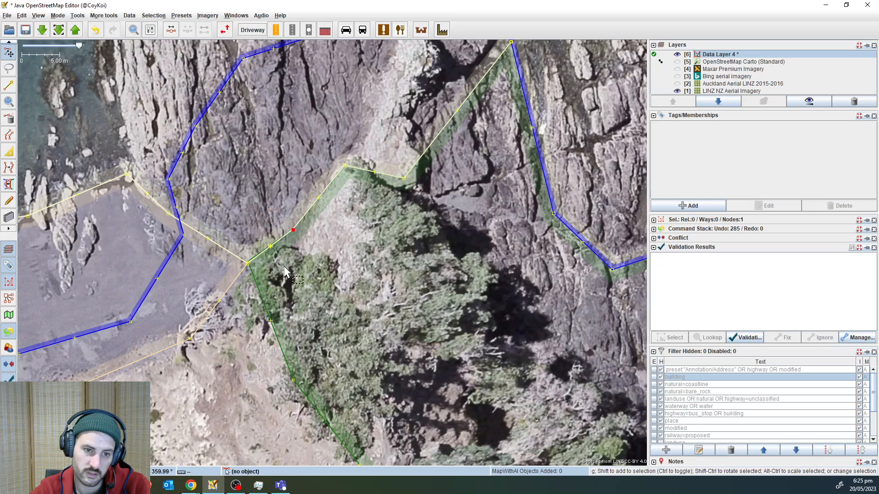
left_click_drag(268, 276, 237, 254)
key("m")
- Examine the refitted wood boundary around the bare slope and the adjoining beach, coastline and rocks
left_click(384, 297)
left_click_drag(384, 297, 417, 244)
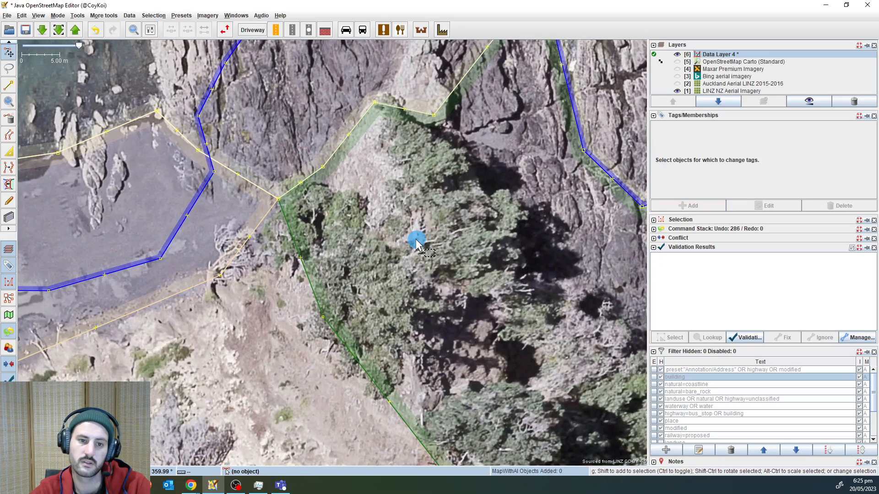
scroll(419, 251, "down", 2)
left_click_drag(432, 288, 509, 209)
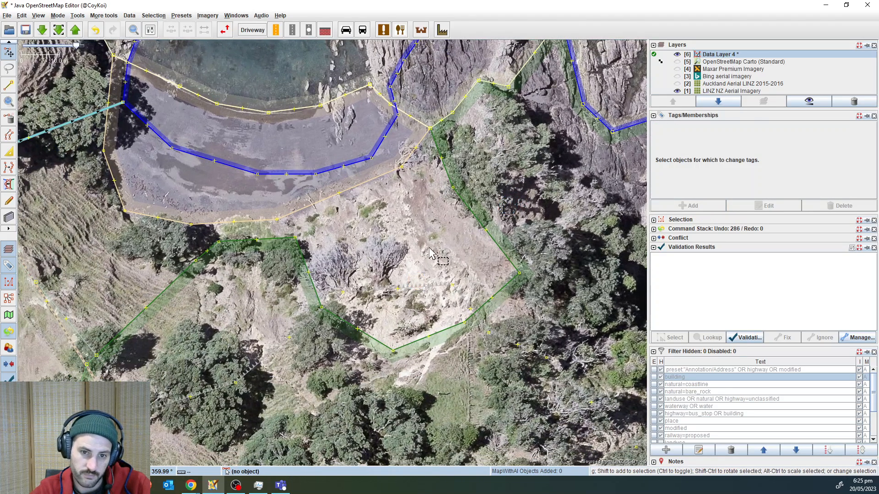
left_click(428, 287)
left_click(420, 228)
left_click_drag(420, 220, 407, 232)
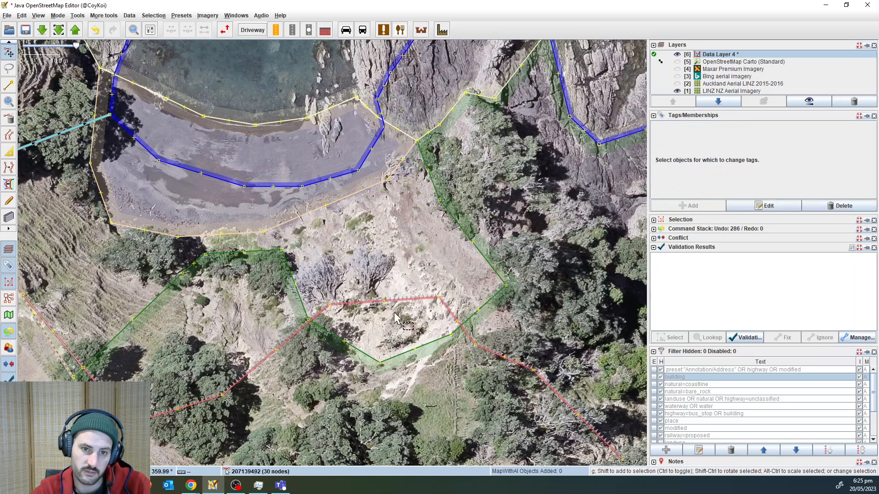
left_click_drag(376, 229, 419, 260)
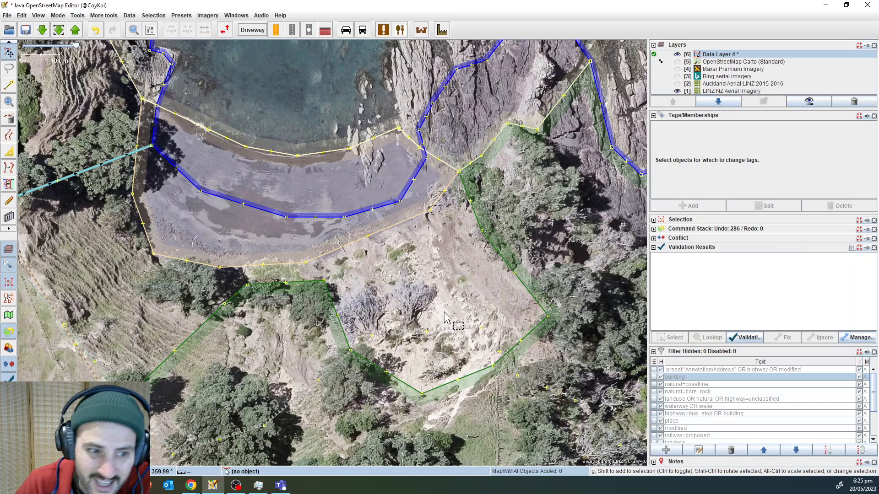
left_click_drag(436, 298, 498, 270)
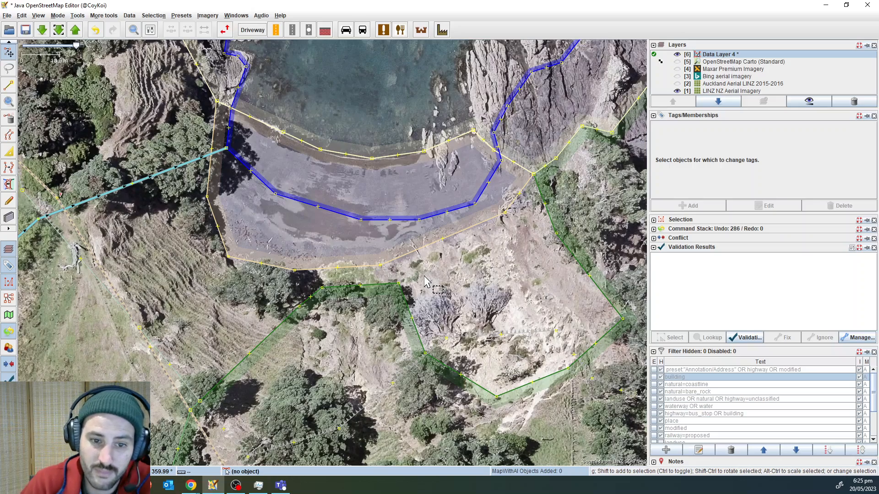
left_click_drag(489, 276, 516, 257)
scroll(522, 258, "down", 1)
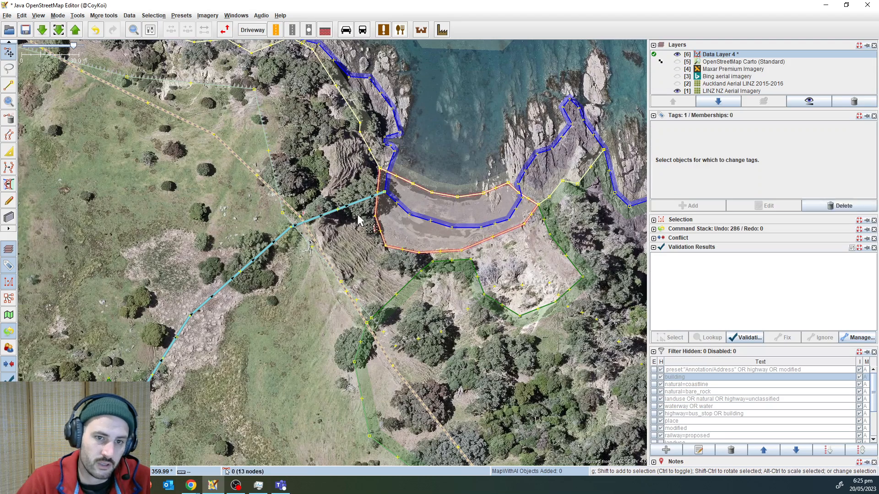
left_click_drag(342, 245, 341, 294)
left_click_drag(325, 179, 325, 187)
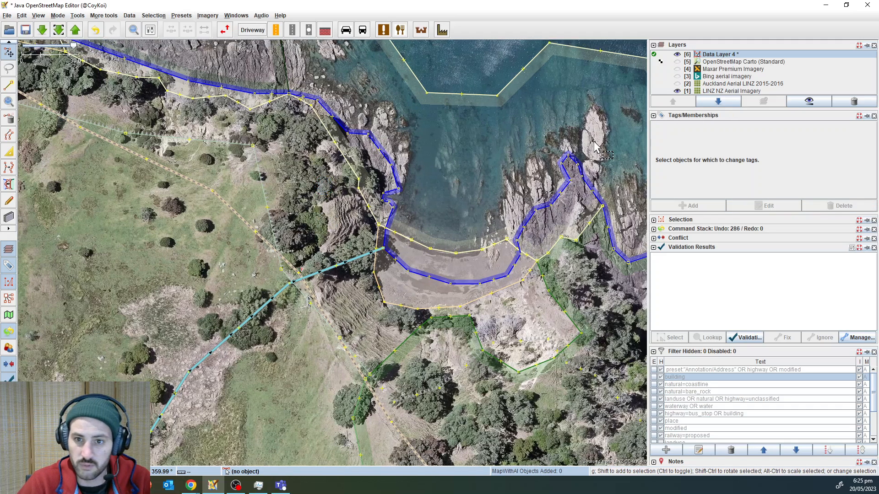
left_click_drag(594, 141, 522, 176)
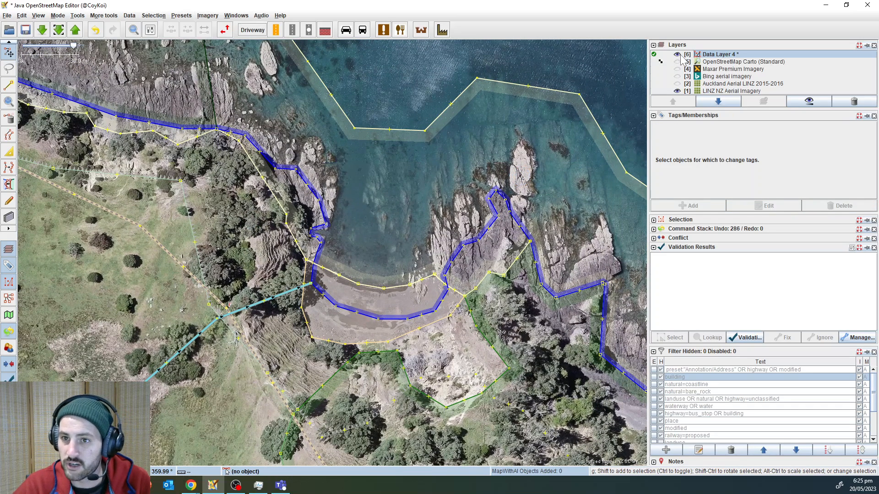
- Show the OpenStreetMap Carto layer, hide the data layer, and examine the rendered land cover across eastern Waiheke Island
left_click(677, 62)
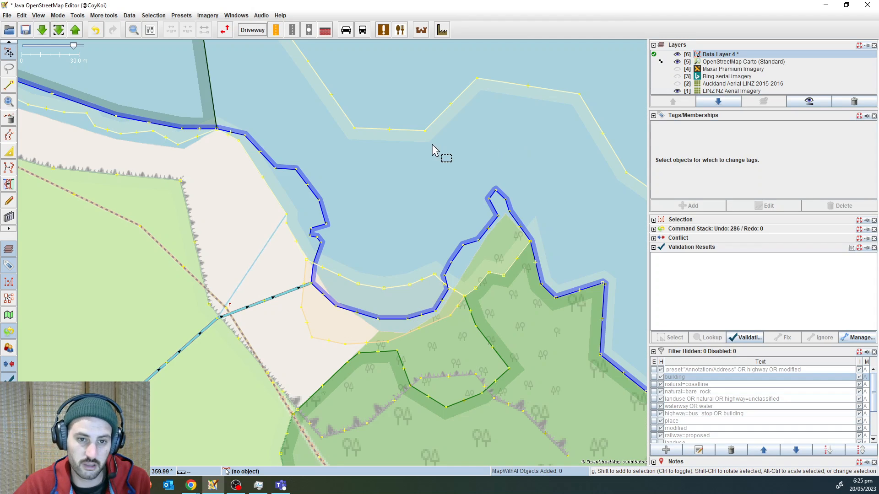
left_click_drag(375, 194, 578, 165)
left_click(677, 55)
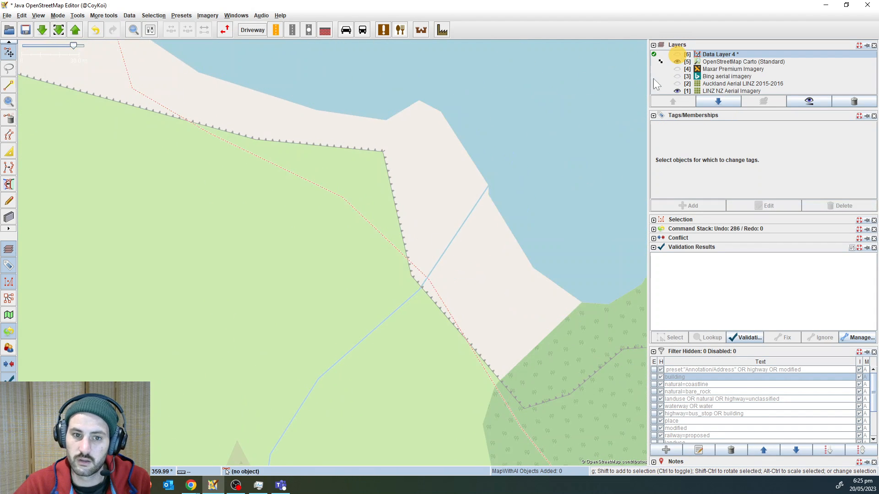
left_click_drag(464, 188, 590, 338)
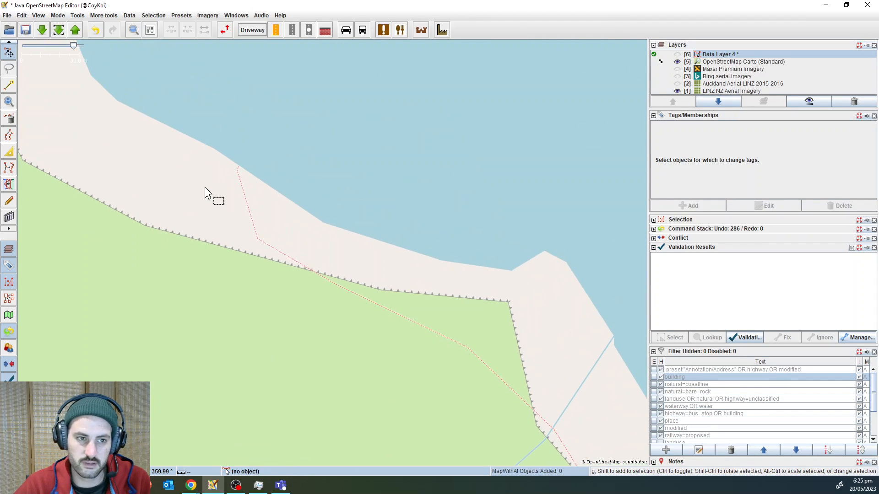
scroll(204, 188, "down", 4)
left_click_drag(190, 190, 153, 81)
left_click_drag(555, 395, 205, 65)
left_click_drag(320, 385, 322, 201)
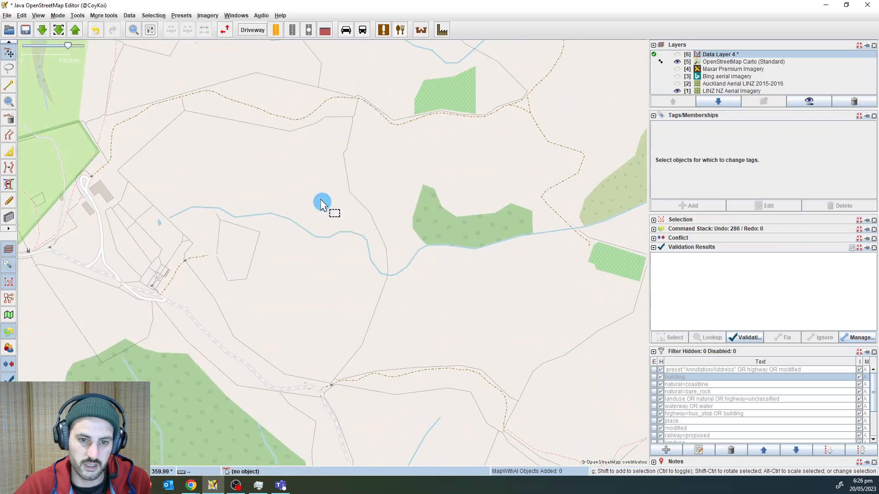
scroll(308, 178, "down", 2)
left_click_drag(306, 258, 189, 64)
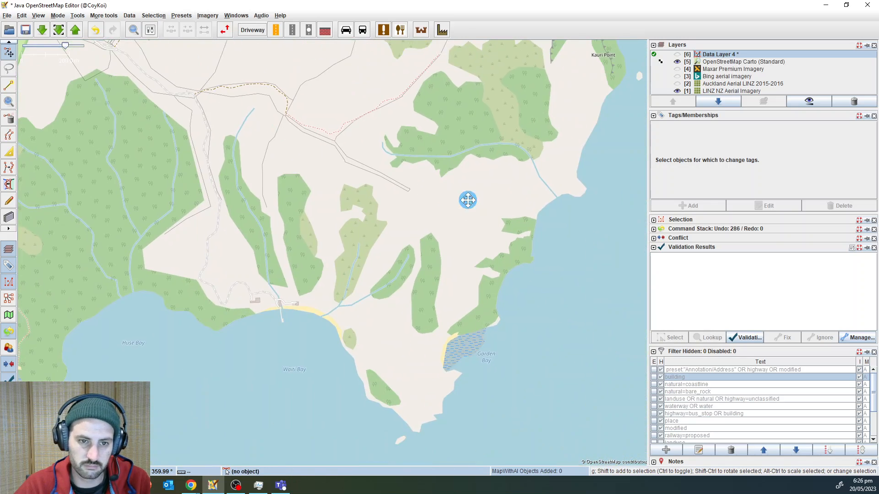
left_click_drag(468, 200, 567, 297)
left_click_drag(298, 134, 530, 151)
left_click_drag(323, 263, 531, 191)
scroll(533, 190, "down", 15)
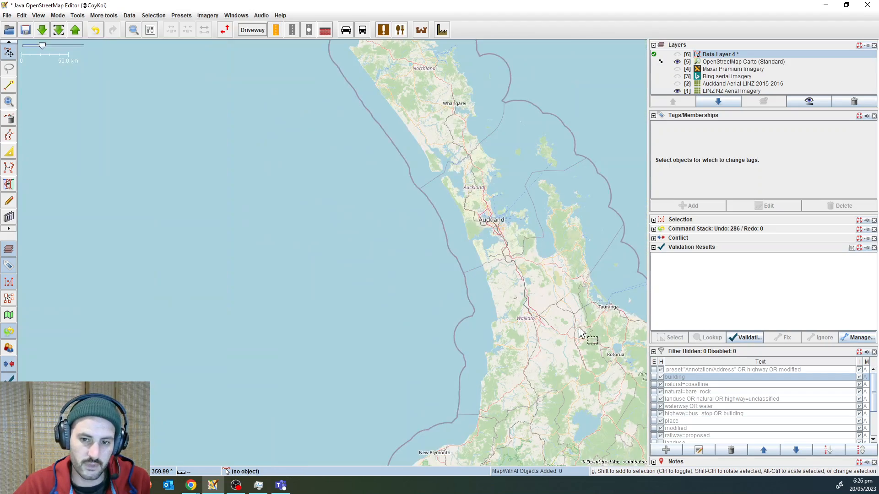
- Examine how the farmland, drains and small woods around Morrinsville are mapped on the rendered map
scroll(577, 316, "up", 6)
scroll(213, 286, "up", 2)
left_click_drag(213, 281, 601, 136)
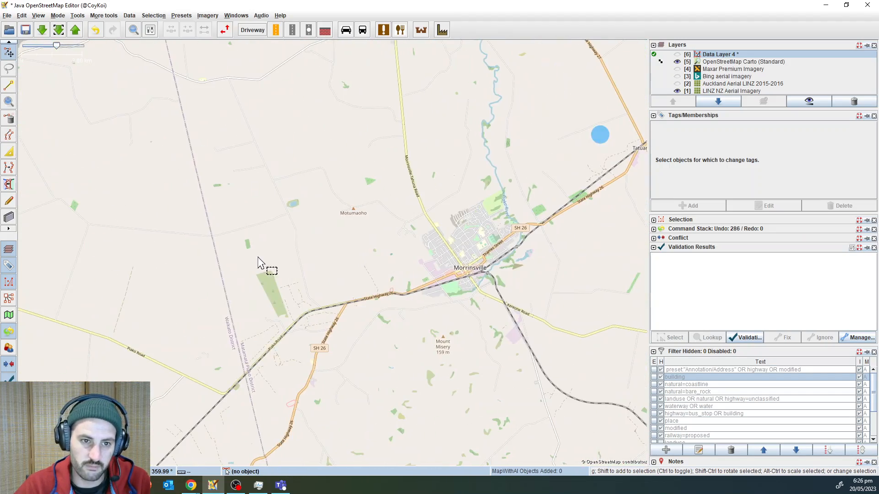
left_click_drag(248, 255, 308, 217)
scroll(299, 240, "up", 4)
left_click_drag(527, 133, 177, 308)
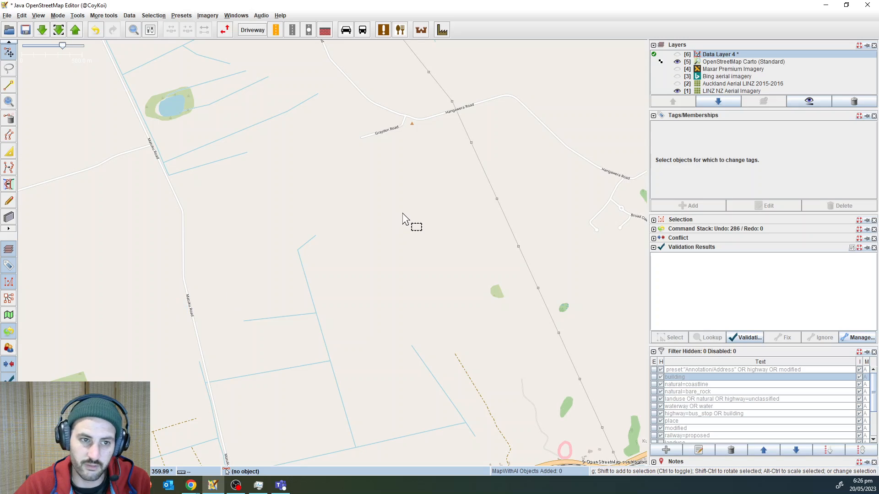
scroll(346, 179, "up", 3)
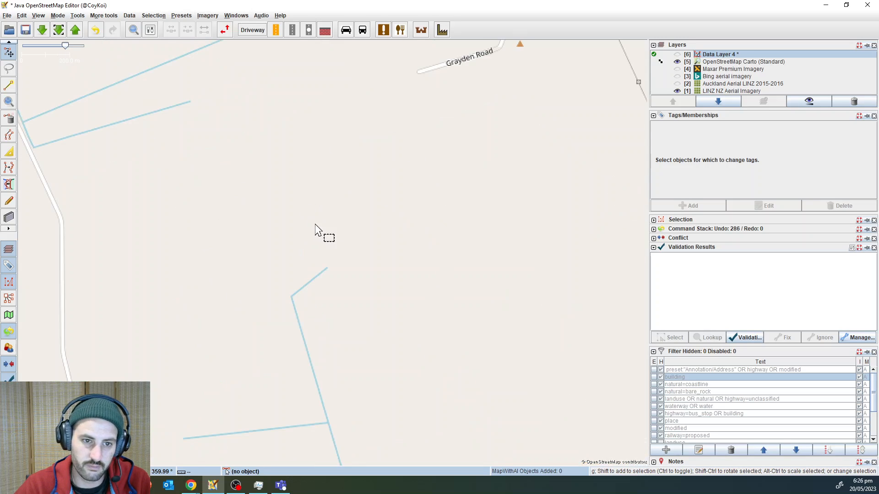
left_click_drag(432, 355, 198, 374)
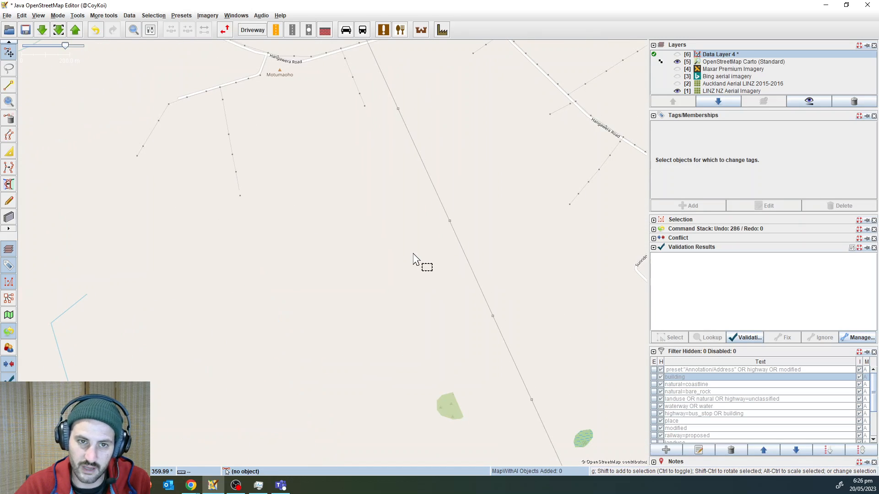
scroll(358, 305, "down", 3)
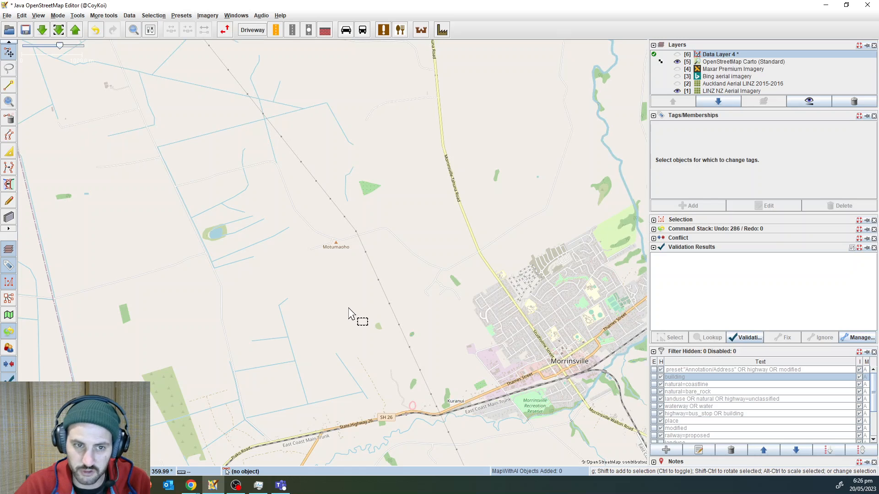
left_click_drag(449, 222, 218, 346)
left_click_drag(337, 293, 353, 401)
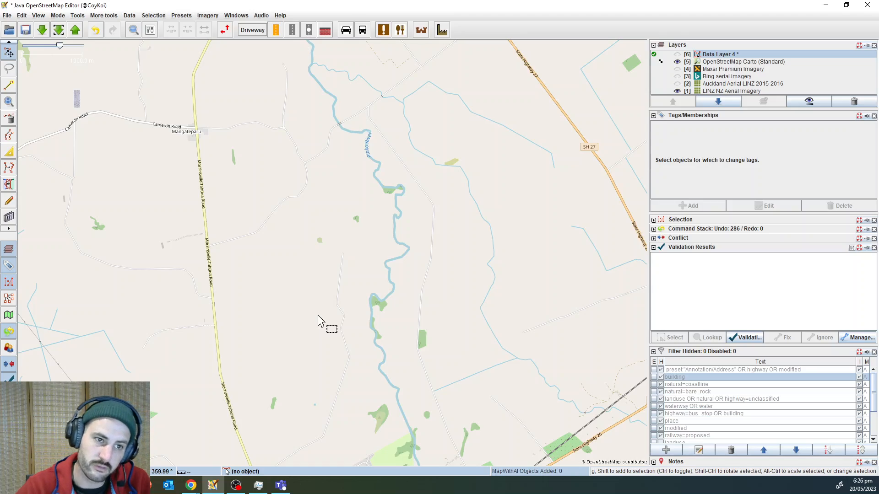
- Examine the rendered land cover northward past the Kopuatai Peat Dome and return to the bay on Waiheke Island
scroll(318, 320, "down", 2)
left_click_drag(353, 131, 364, 448)
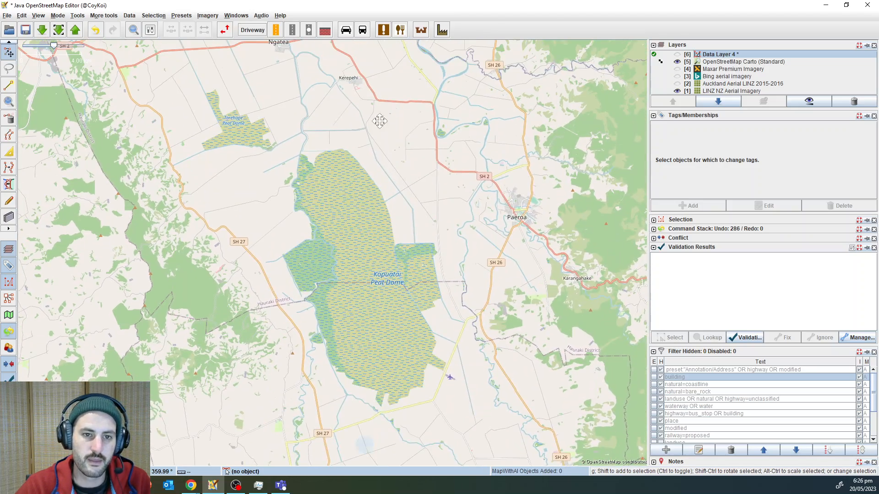
left_click_drag(380, 121, 412, 435)
left_click_drag(321, 123, 407, 440)
left_click_drag(261, 211, 404, 408)
left_click_drag(259, 130, 371, 361)
scroll(376, 298, "up", 10)
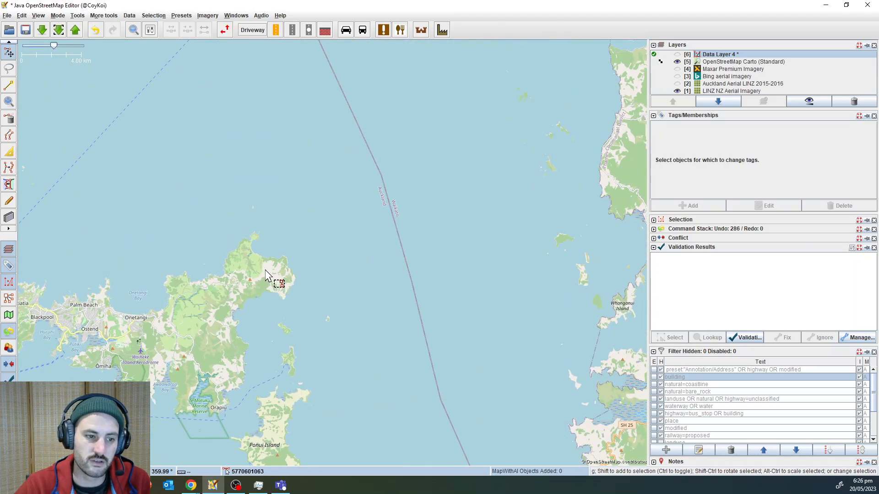
scroll(213, 155, "up", 2)
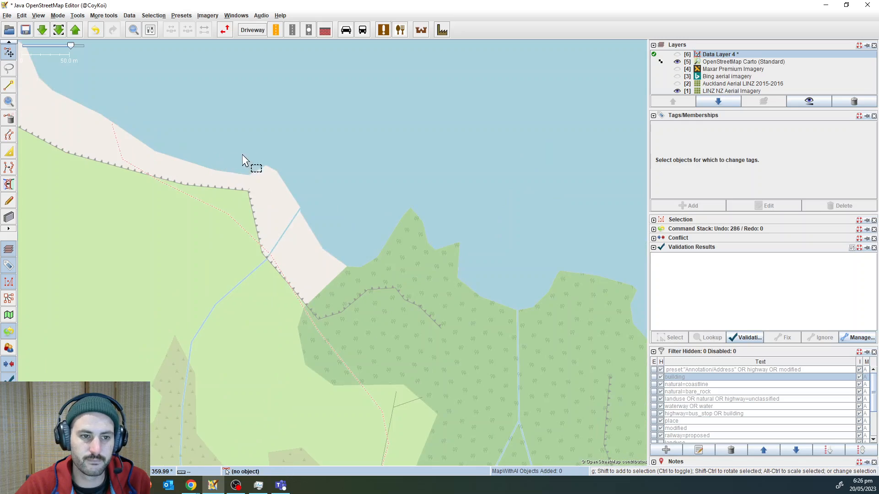
- Hide the OpenStreetMap Carto layer and show the data layer over the aerial imagery of the bay again
left_click_drag(254, 157, 395, 278)
left_click_drag(473, 225, 543, 200)
left_click(678, 62)
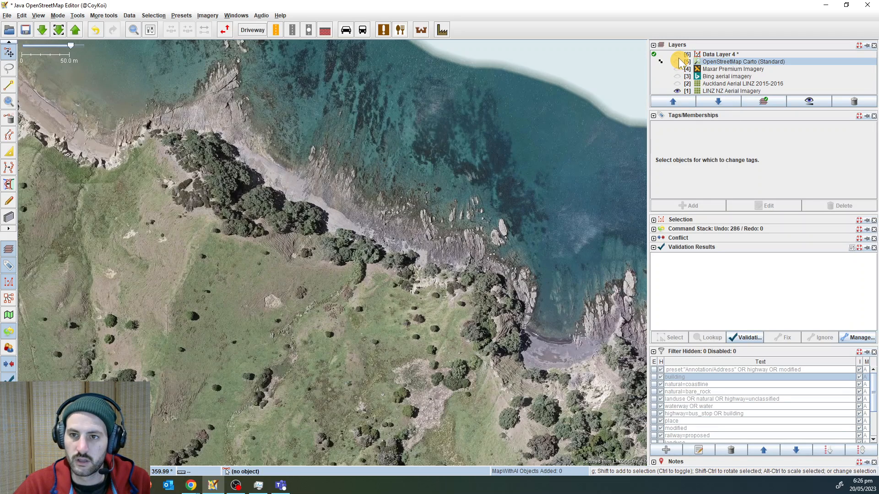
left_click(678, 55)
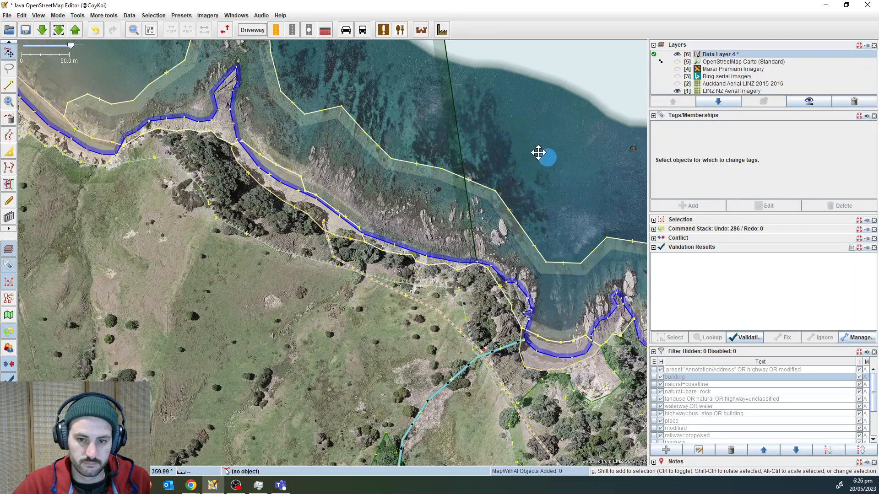
- Survey the mapped coastline and rock outlines around the bay against the aerial imagery
left_click_drag(538, 152, 464, 82)
left_click_drag(483, 213, 591, 314)
scroll(312, 138, "down", 1)
left_click_drag(344, 115, 327, 166)
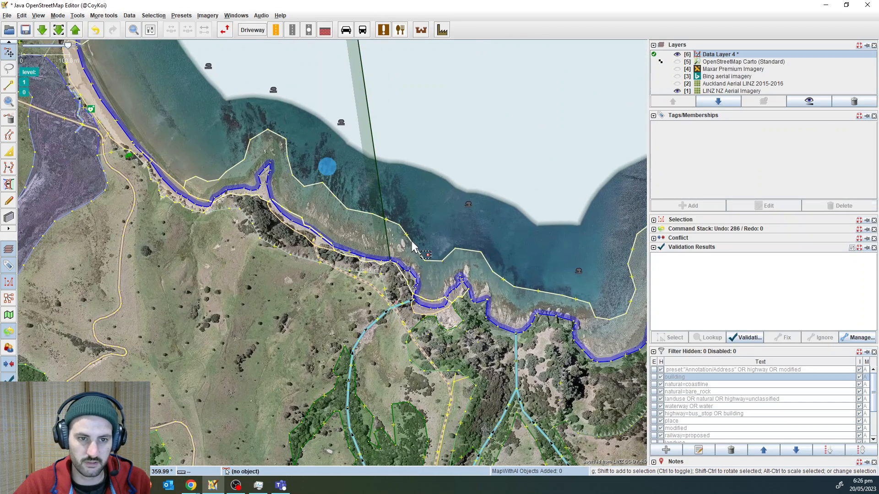
left_click(295, 226)
left_click(183, 195)
left_click(177, 131)
left_click_drag(187, 155, 206, 235)
left_click(205, 288)
left_click(224, 265)
left_click(243, 271)
left_click_drag(274, 272, 263, 264)
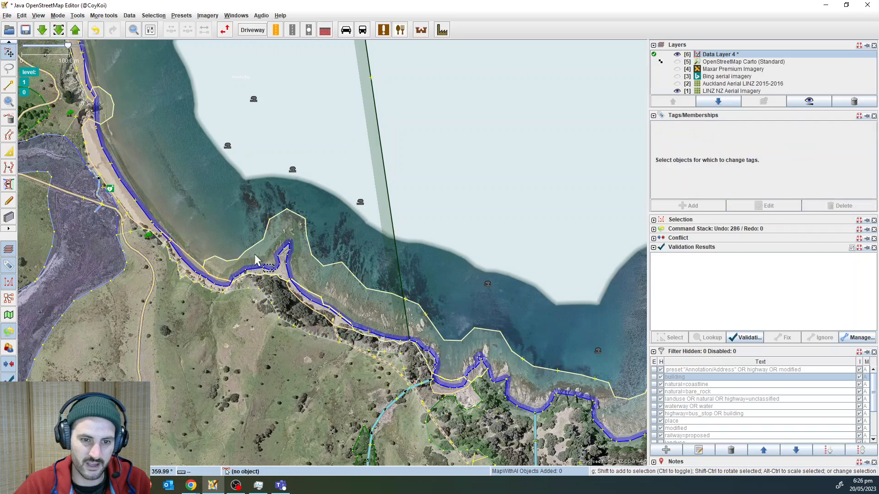
- Examine the coastline and bare rock outlines from the rocky point southeast past the small cove
left_click(264, 267)
left_click(317, 282)
left_click_drag(323, 290, 297, 235)
scroll(297, 235, "up", 1)
left_click(271, 236)
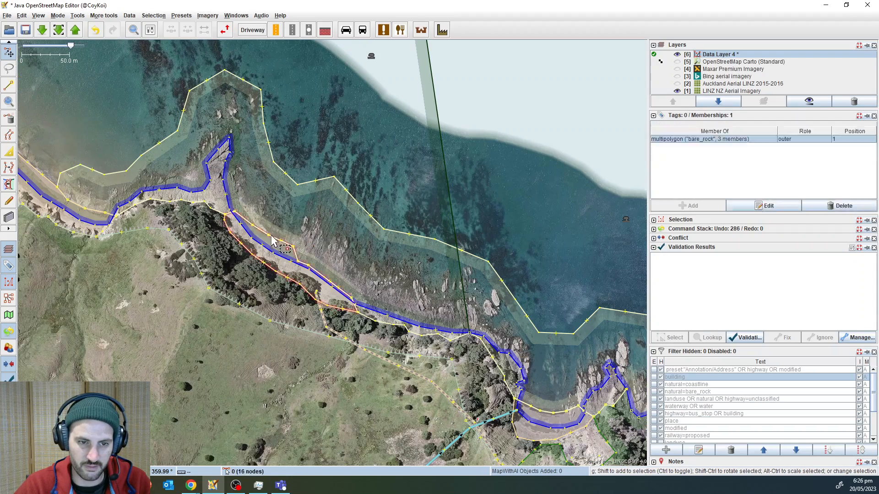
left_click(380, 298)
left_click_drag(380, 300, 268, 170)
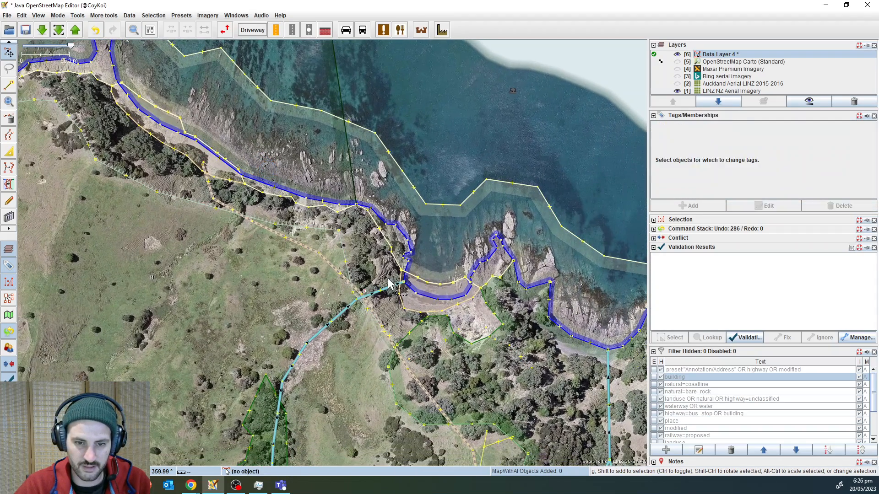
left_click_drag(407, 289, 302, 262)
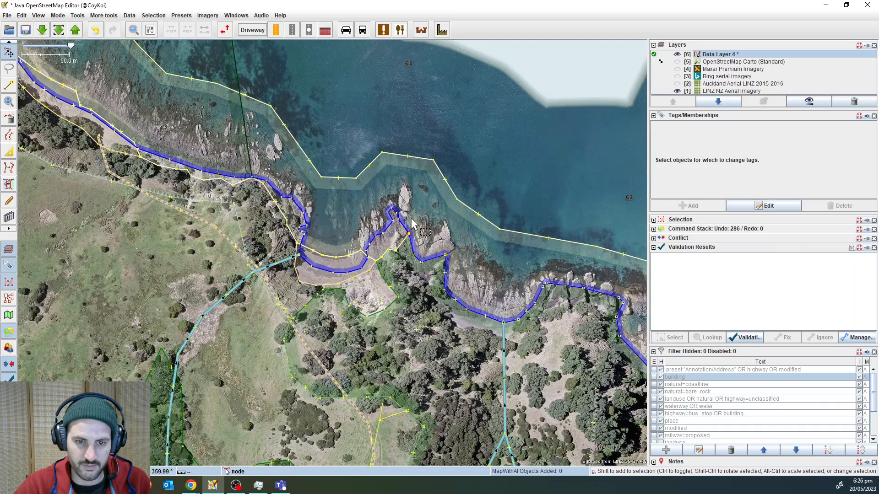
left_click_drag(414, 224, 337, 200)
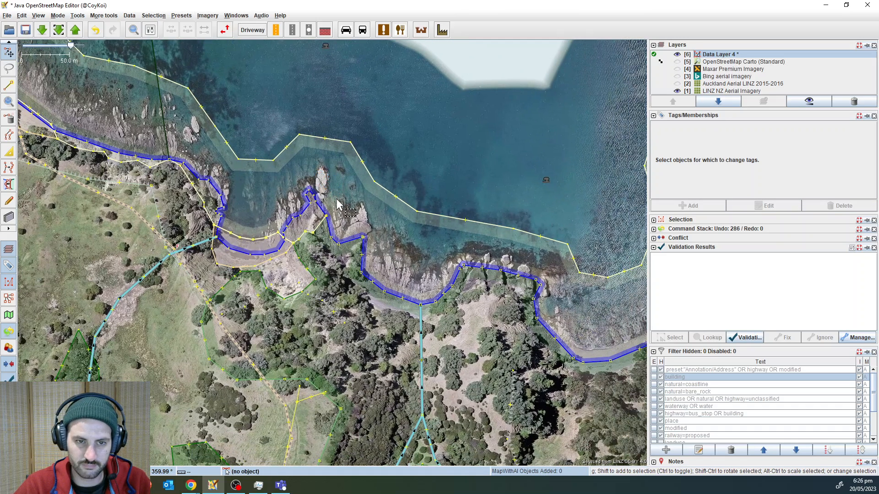
left_click_drag(253, 78, 413, 150)
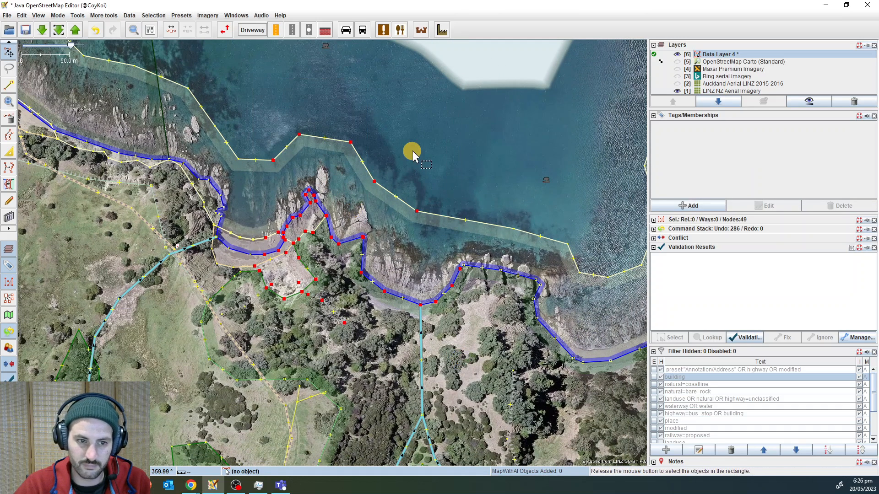
left_click(413, 151)
left_click_drag(456, 88, 205, 383)
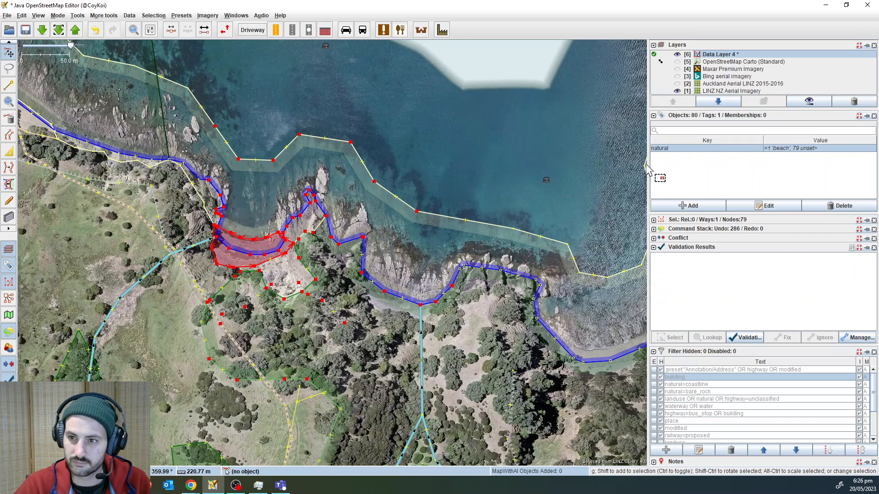
left_click(485, 178)
- Inspect the tags of the offshore rock node northeast of the rocky point
scroll(478, 201, "down", 2)
left_click_drag(479, 192, 545, 272)
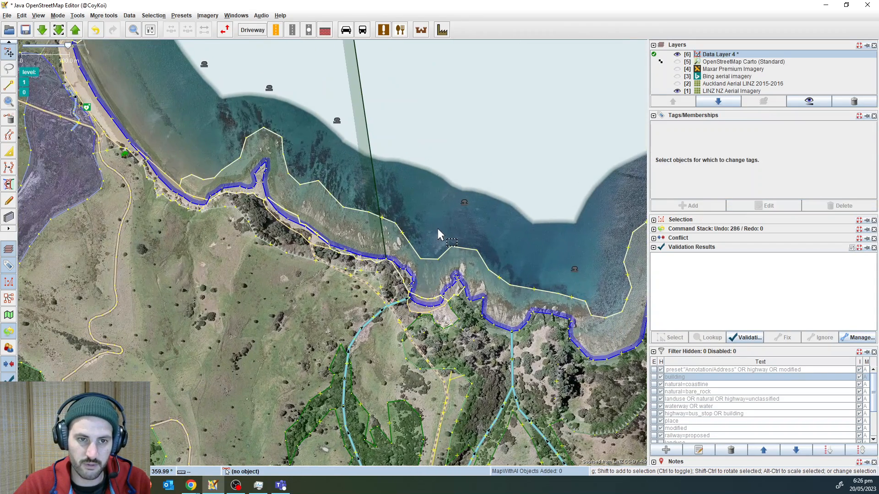
left_click_drag(429, 222, 481, 308)
left_click_drag(269, 186, 251, 256)
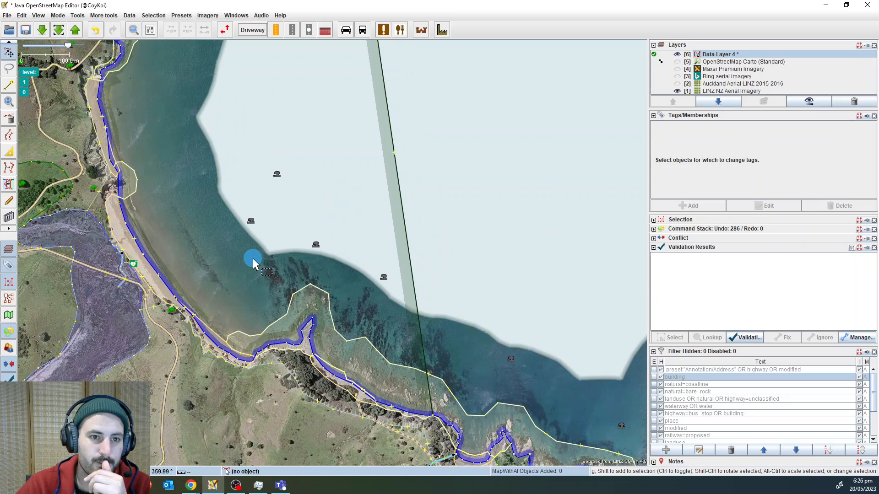
scroll(274, 261, "up", 2)
scroll(287, 238, "down", 1)
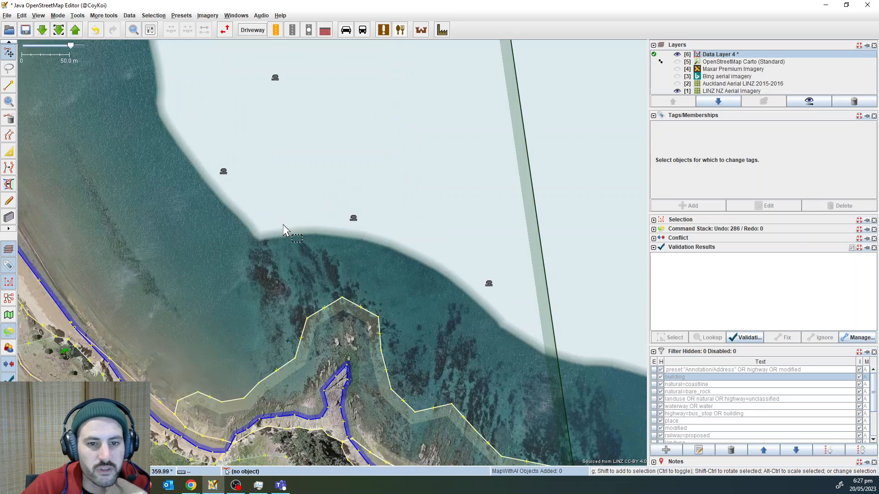
left_click_drag(337, 210, 494, 320)
left_click(495, 304)
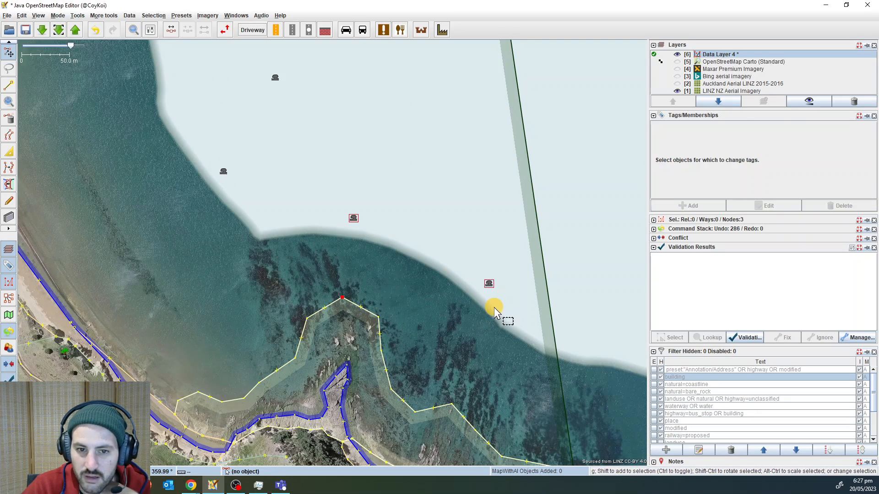
left_click(489, 284)
scroll(731, 177, "down", 1)
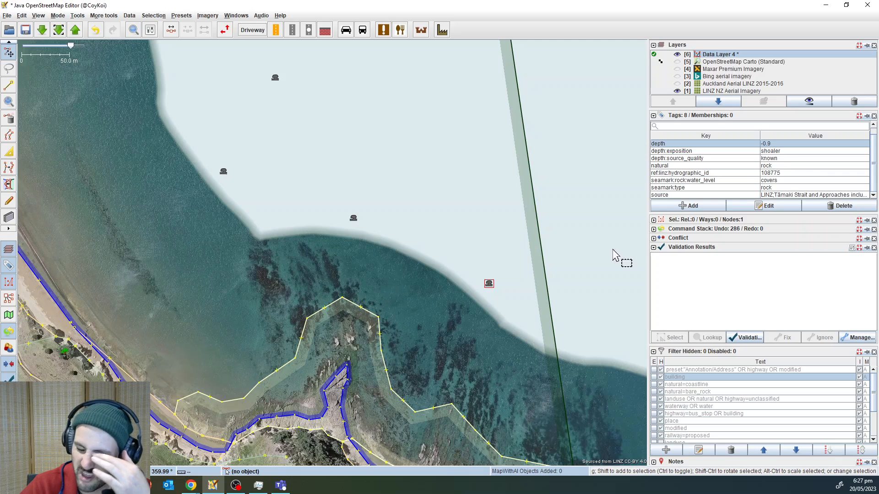
left_click(403, 249)
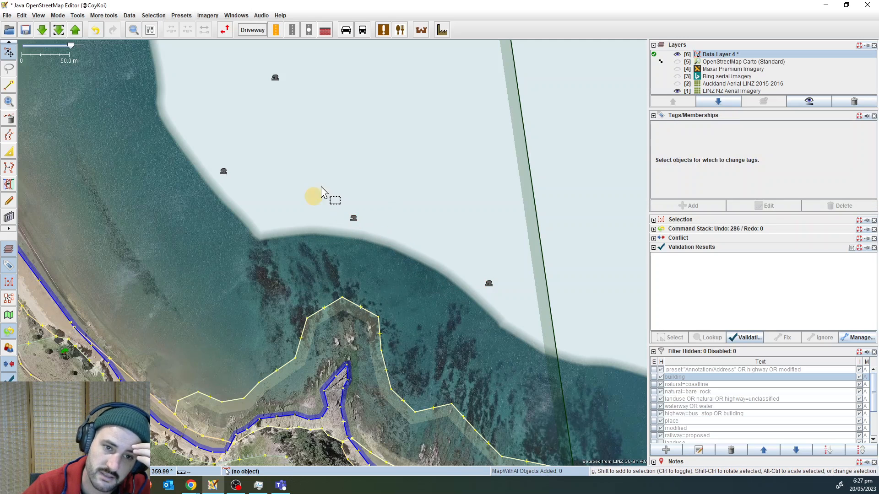
- Examine the offshore rock nodes and the shoreline north around the bay
left_click_drag(383, 147, 353, 247)
scroll(379, 275, "down", 3)
scroll(375, 273, "up", 3)
scroll(387, 269, "down", 4)
scroll(397, 293, "up", 2)
scroll(366, 277, "up", 2)
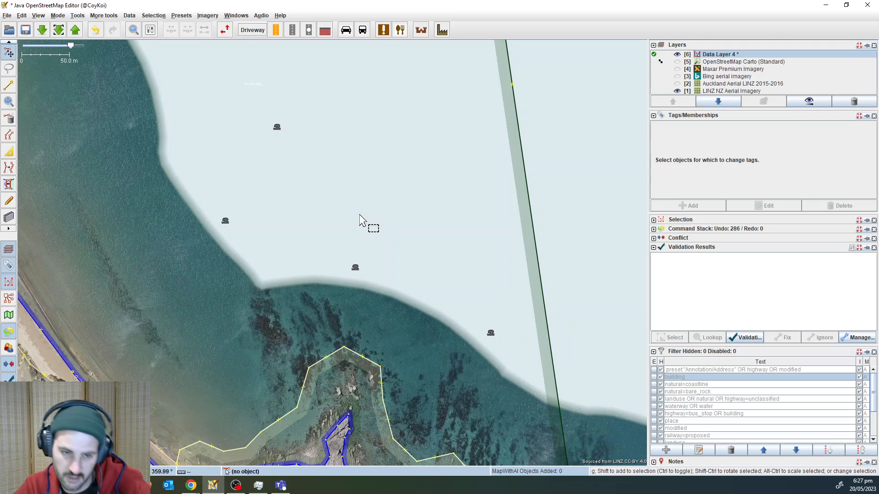
left_click_drag(351, 191, 393, 233)
scroll(385, 234, "down", 2)
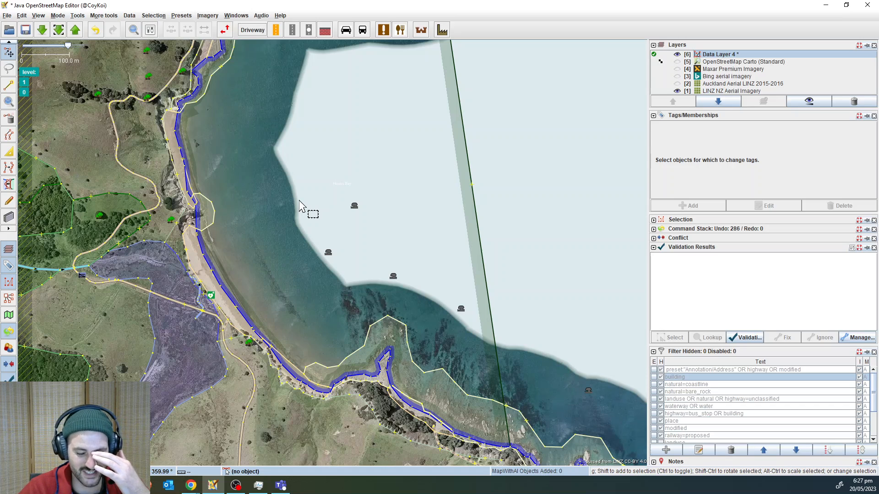
left_click_drag(341, 145, 314, 360)
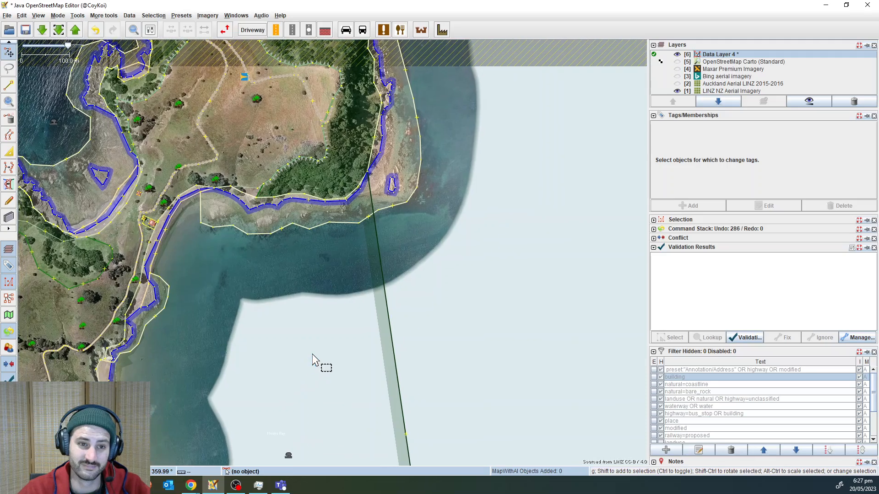
- Examine where the coastline and tidal rock outline cross the small eroded headland between the two beaches
scroll(378, 228, "up", 5)
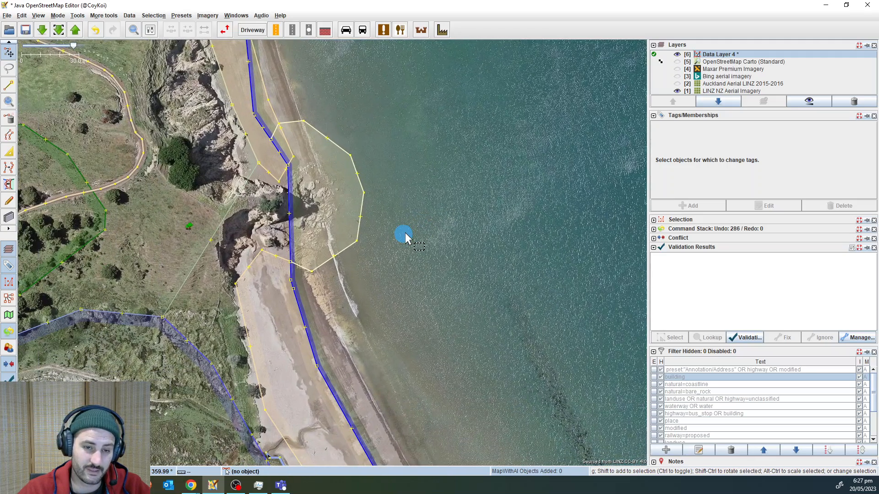
left_click(286, 182)
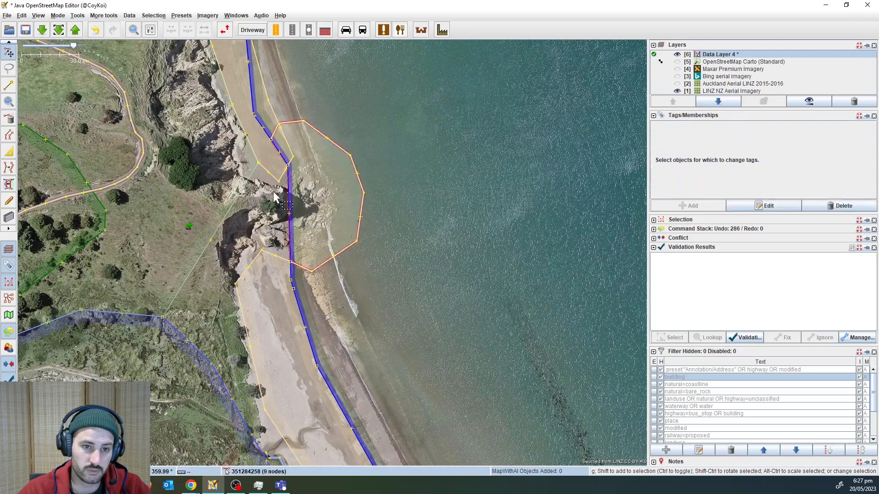
left_click_drag(260, 216, 306, 243)
scroll(313, 171, "up", 2)
scroll(302, 299, "down", 5)
scroll(304, 296, "up", 5)
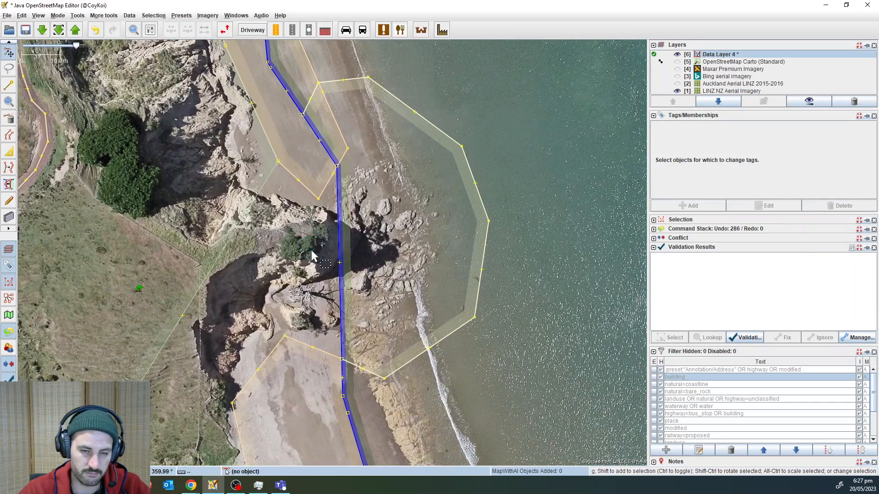
left_click_drag(420, 258, 442, 242)
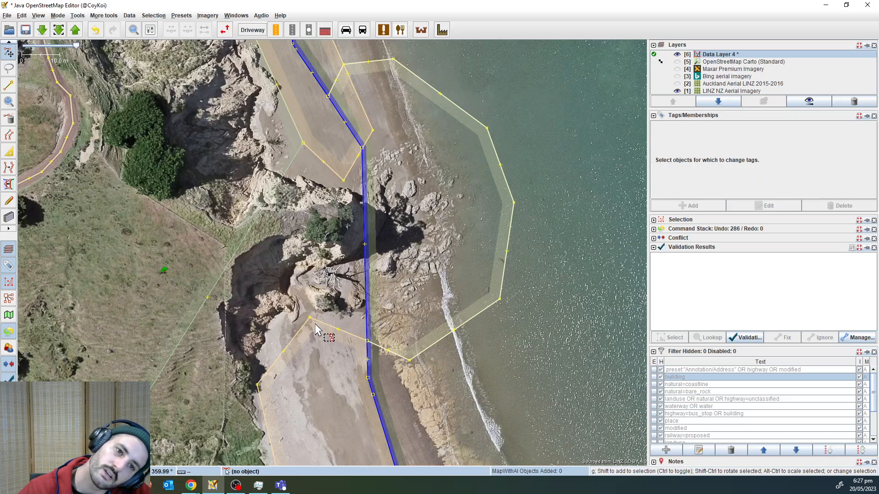
- Compare the beach corner with the eroded cliff and detached rocks on the headland's south side
left_click_drag(318, 376, 338, 322)
scroll(277, 271, "up", 2)
mouse_move(307, 242)
left_mouse_down()
mouse_move(301, 298)
mouse_move(299, 238)
left_mouse_up()
scroll(302, 298, "down", 1)
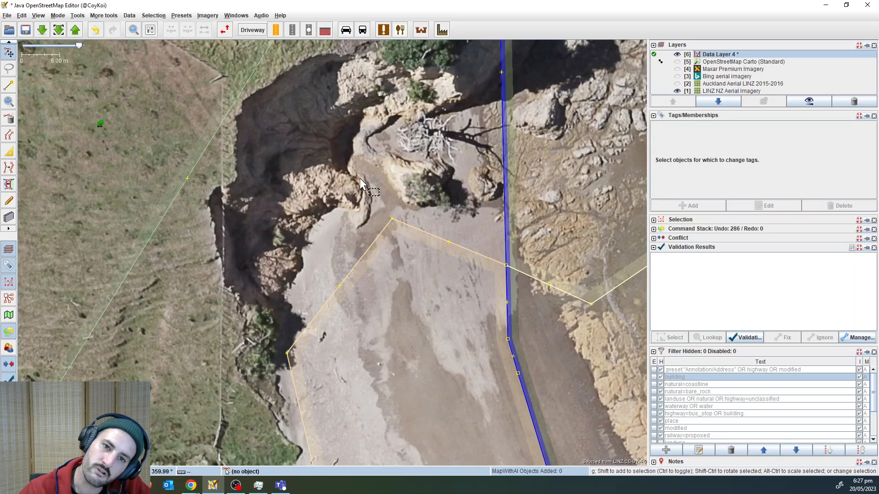
left_click_drag(340, 174, 392, 227)
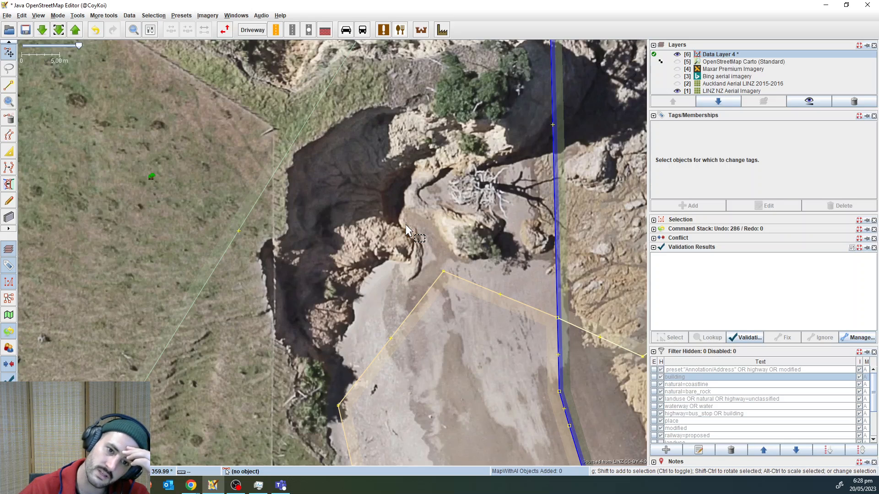
left_click_drag(406, 231, 376, 233)
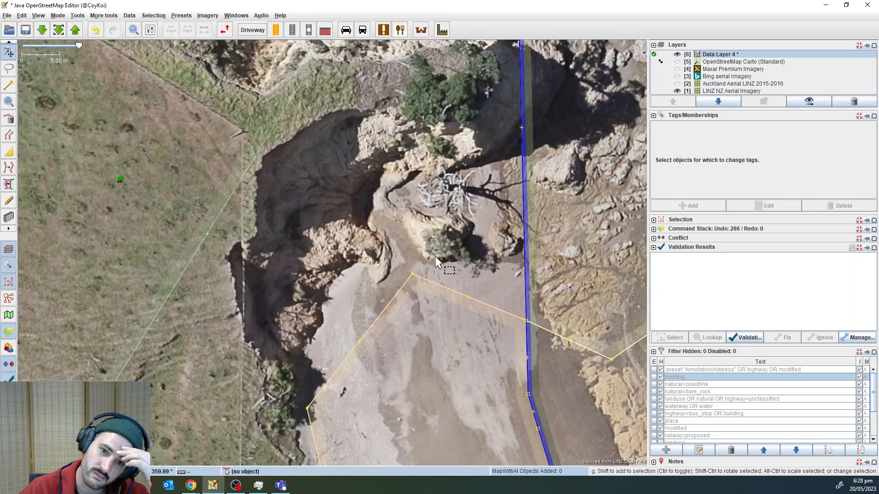
scroll(389, 229, "up", 3)
scroll(458, 242, "down", 3)
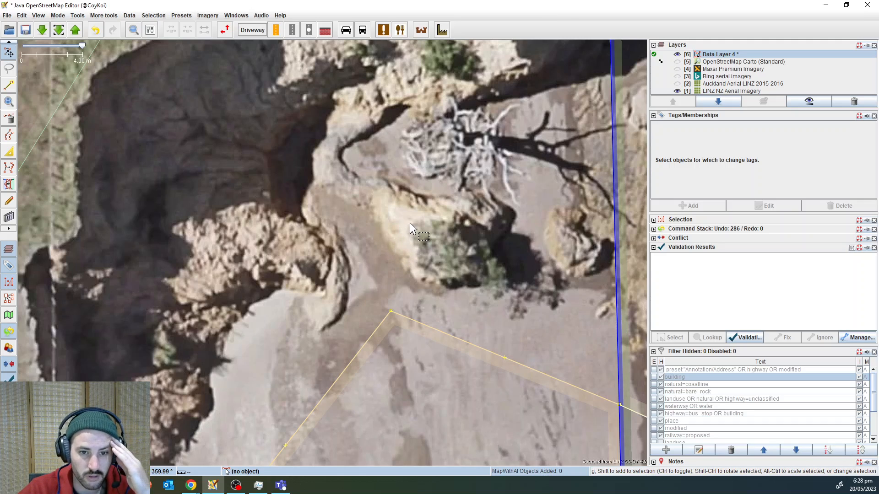
left_click_drag(406, 227, 417, 295)
scroll(444, 249, "down", 2)
scroll(423, 293, "down", 2)
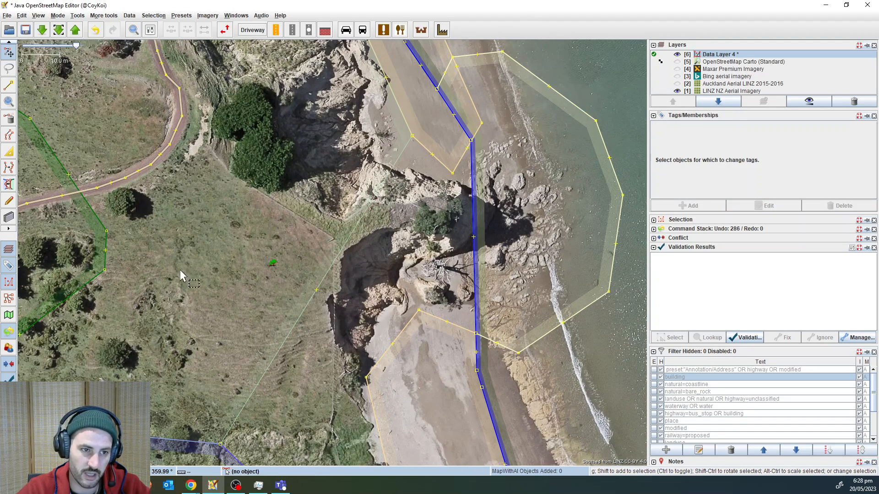
- Inspect the tags of the tidal bare rock area off the small headland
scroll(384, 287, "up", 1)
scroll(415, 285, "up", 1)
scroll(457, 274, "down", 2)
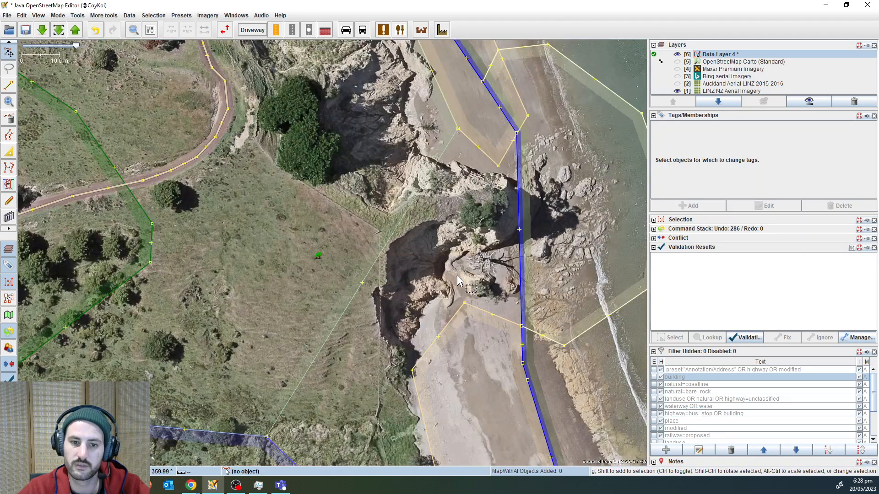
left_click_drag(457, 274, 284, 273)
left_click_drag(425, 213, 472, 323)
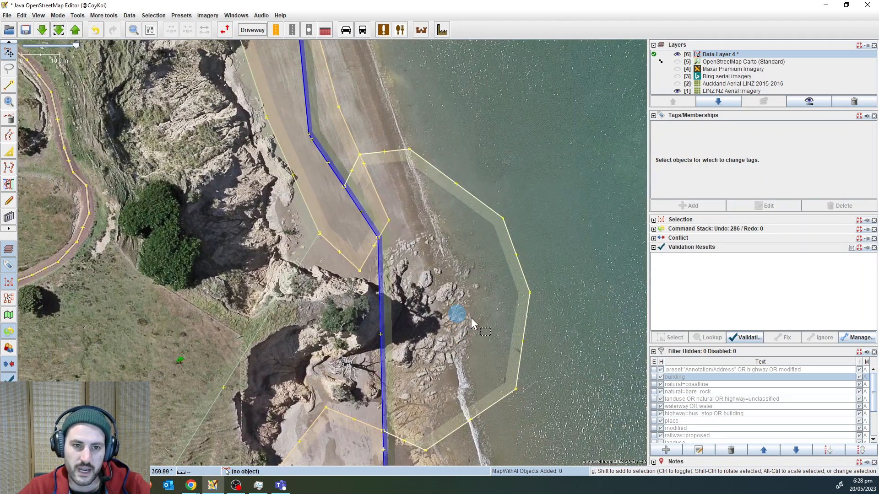
left_click(446, 316)
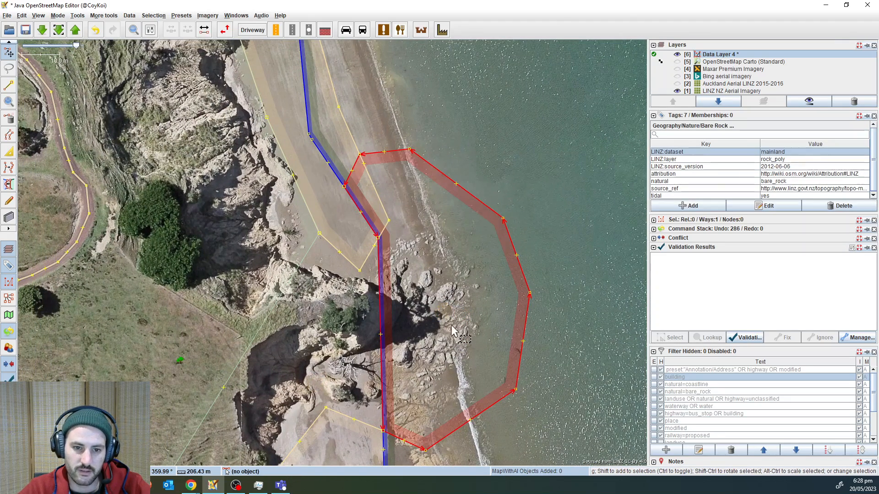
left_click(332, 353)
- Follow the coastline north along the beach to the next rocky stretch and check its outlines
left_click_drag(409, 312, 481, 254)
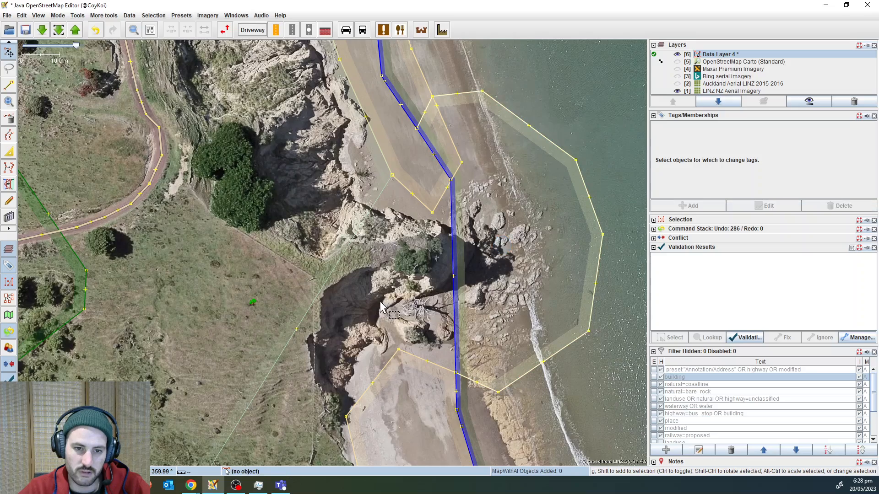
left_click_drag(383, 269, 354, 382)
left_click_drag(359, 248, 375, 477)
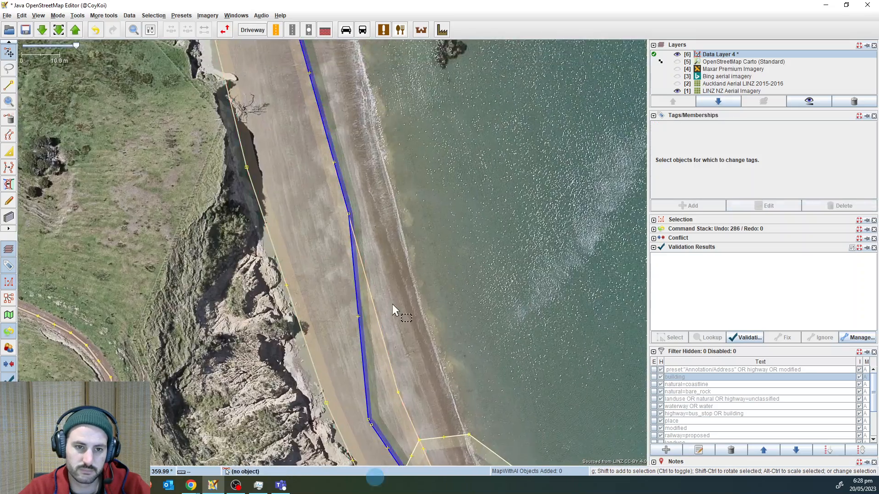
scroll(392, 305, "down", 6)
left_click(392, 308)
left_click_drag(392, 307, 393, 326)
left_click(381, 343)
scroll(381, 343, "up", 4)
left_click_drag(431, 396, 428, 305)
left_click(399, 218)
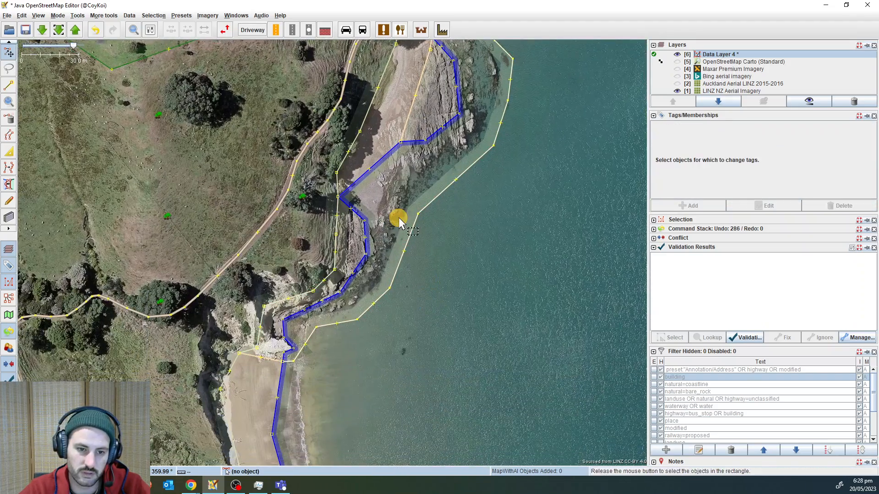
- Inspect the bare rock area and the adjoining beach polygon where they meet at the beach's north end
left_click_drag(331, 375, 402, 258)
scroll(399, 303, "up", 4)
left_click(327, 238)
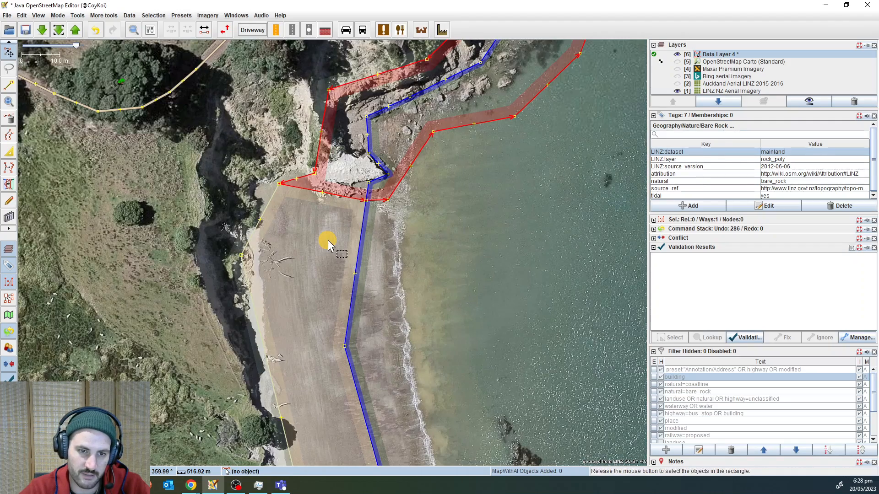
left_click_drag(312, 338, 366, 370)
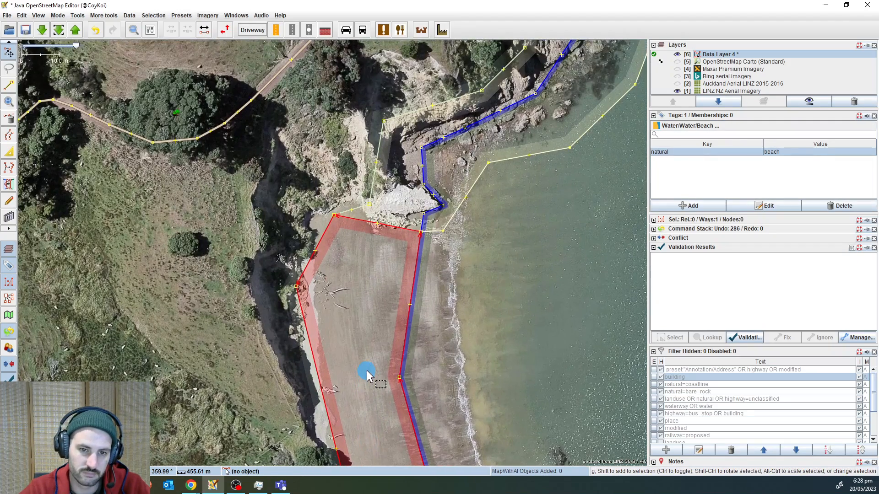
left_click_drag(358, 245, 370, 306)
scroll(369, 284, "up", 2)
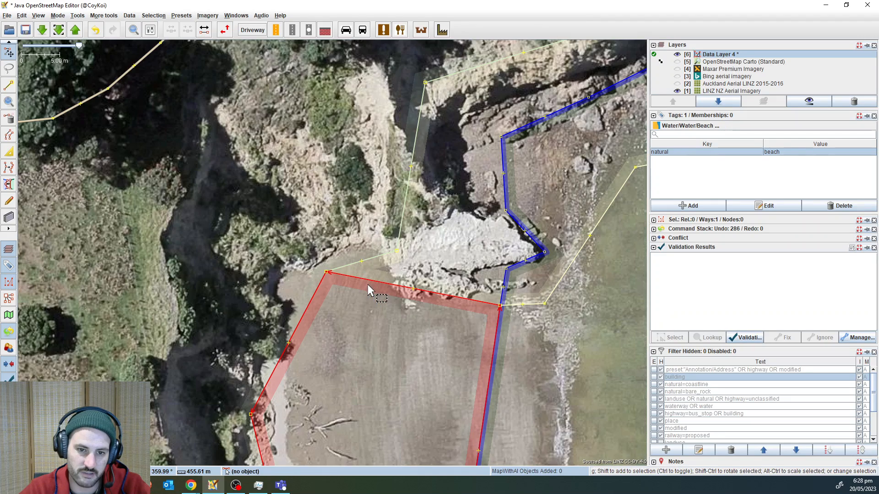
- Move the beach's upper-left corner node to the foot of the white rock and add two nodes following the cliff base
key("w")
left_click(389, 277)
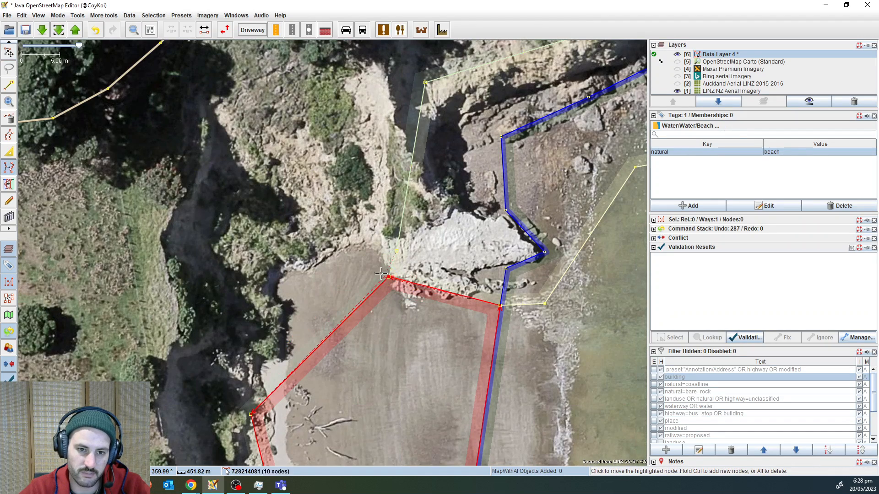
left_click(359, 242, "ctrl")
left_click(282, 272, "ctrl")
left_click_drag(323, 393, 356, 268)
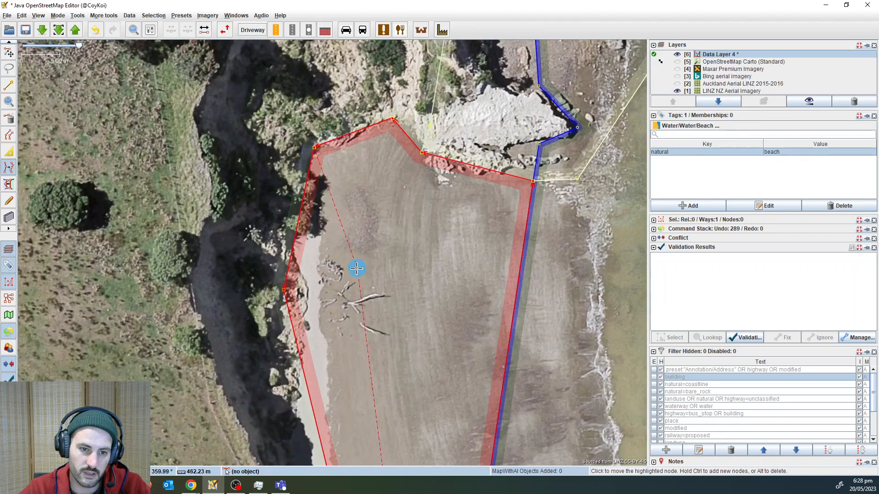
- Align the beach's inland edge with the cliff base beside the driftwood by moving one node and adding two
left_click(298, 290)
left_click_drag(338, 323, 365, 135)
left_click(321, 266, "ctrl")
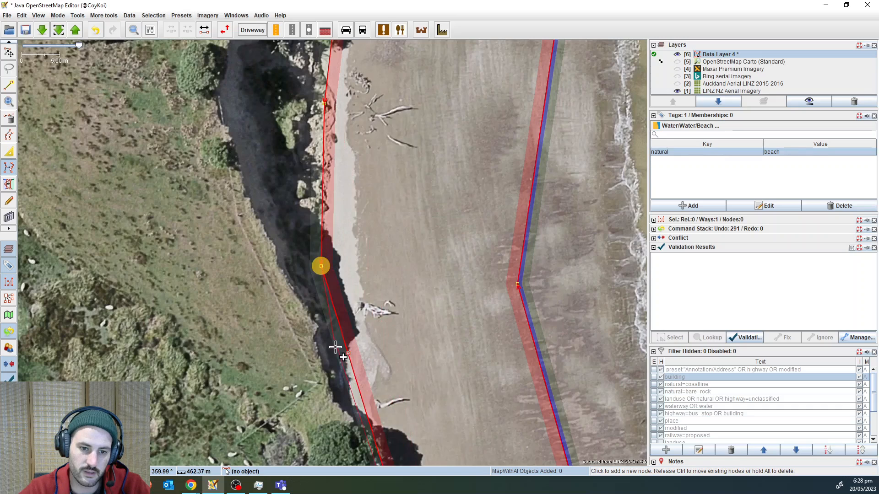
left_click(347, 395, "ctrl")
left_click_drag(388, 389, 363, 98)
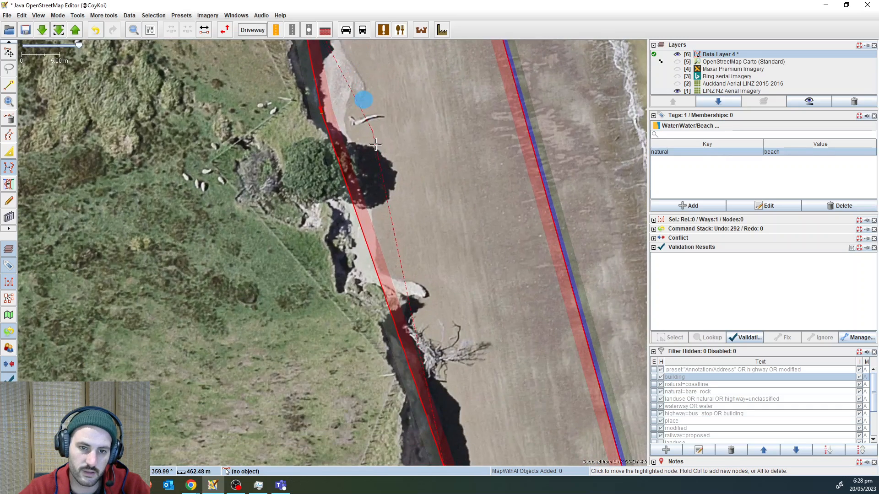
- Add nodes to the beach's inland edge so it follows the cliff base past the overhanging tree and the fallen tree
left_click(357, 270, "ctrl")
left_click(394, 303, "ctrl")
left_click(407, 380, "ctrl")
left_click_drag(450, 373, 401, 85)
left_click_drag(450, 224, 414, 73)
left_click(367, 104, "ctrl")
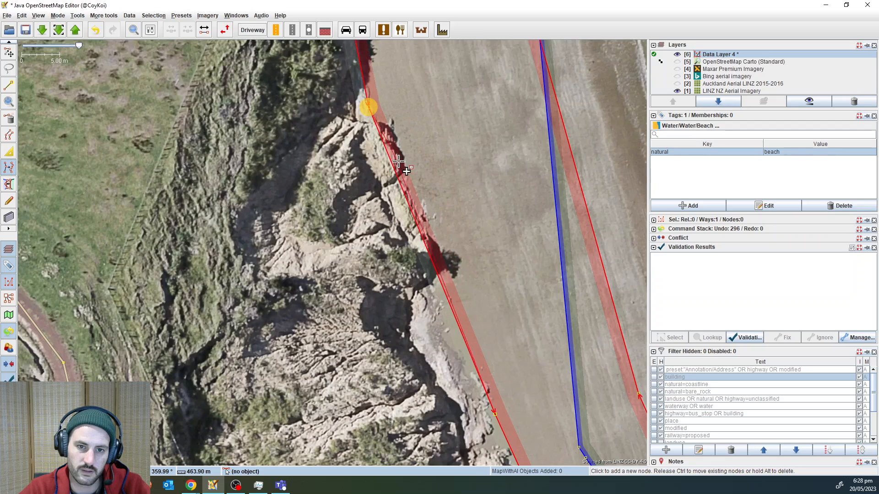
- Add nodes to the beach's inland edge along the foot of the large eroded cliff down to the southern cove
left_click(443, 324, "ctrl")
left_click_drag(494, 298, 421, 102)
left_click(415, 242, "ctrl")
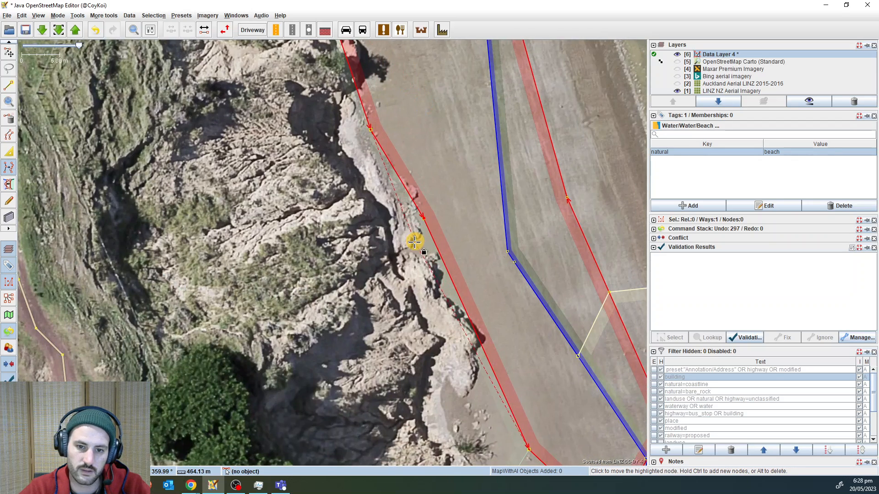
left_click(480, 332, "ctrl")
left_click(446, 414, "ctrl")
left_click_drag(553, 363, 451, 98)
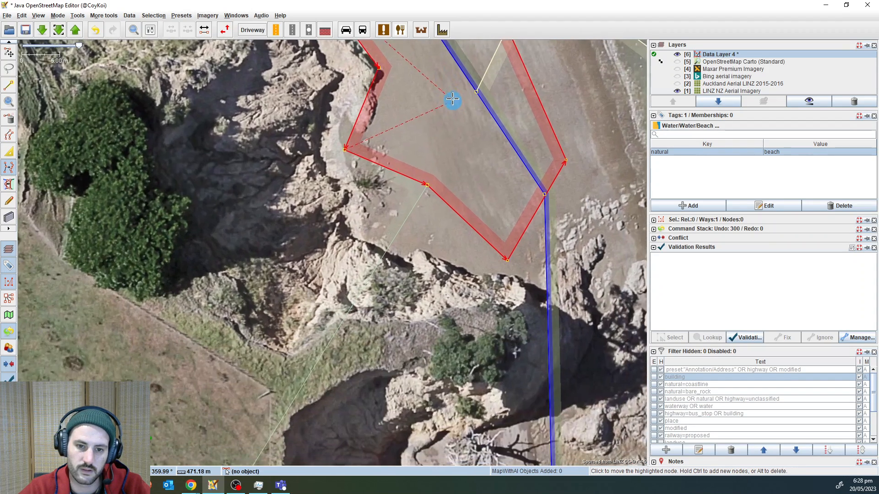
- Fit the beach's southern end to the cliff foot by moving its two corner nodes and adding one near the coastline
left_click(375, 246)
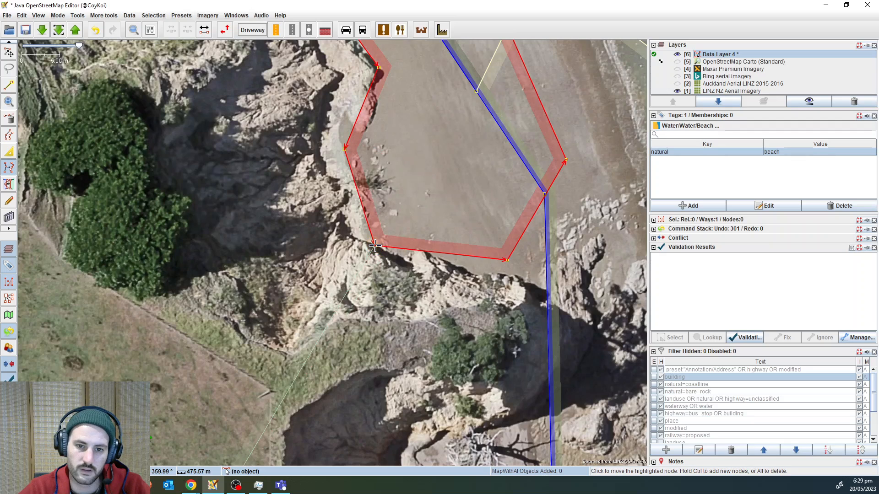
left_click(501, 278)
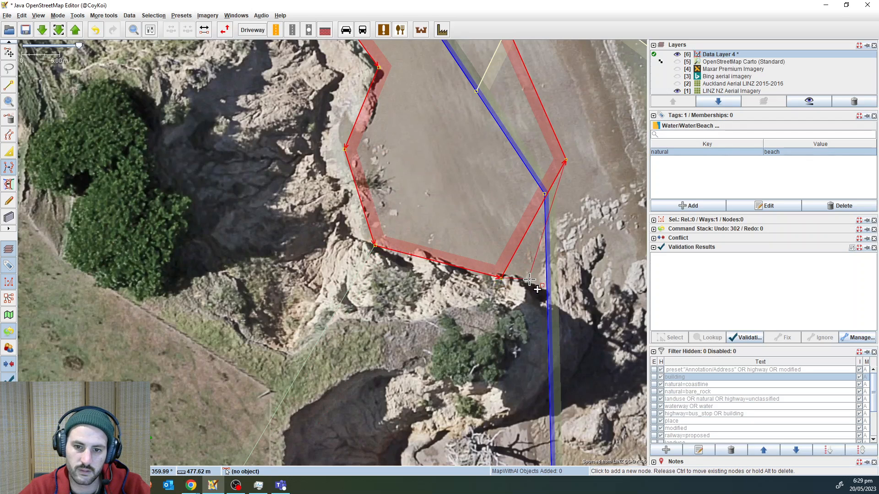
left_click(532, 282, "ctrl")
- Move the nodes of the beach's seaward edge outward toward the waterline, working from its southern end to the north
left_click_drag(590, 193, 368, 306)
scroll(356, 302, "down", 2)
left_click(362, 308)
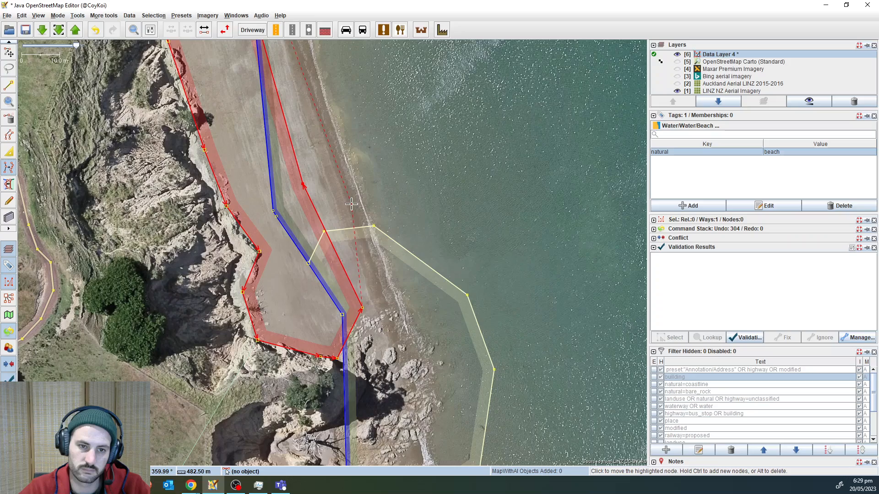
left_click(325, 178)
left_click_drag(331, 133, 433, 392)
left_click(374, 249)
left_click_drag(363, 137, 431, 451)
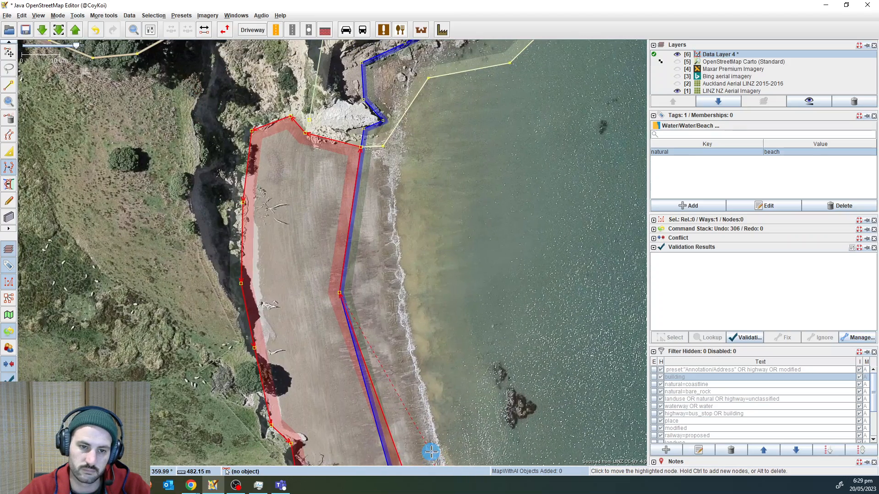
left_click(374, 292)
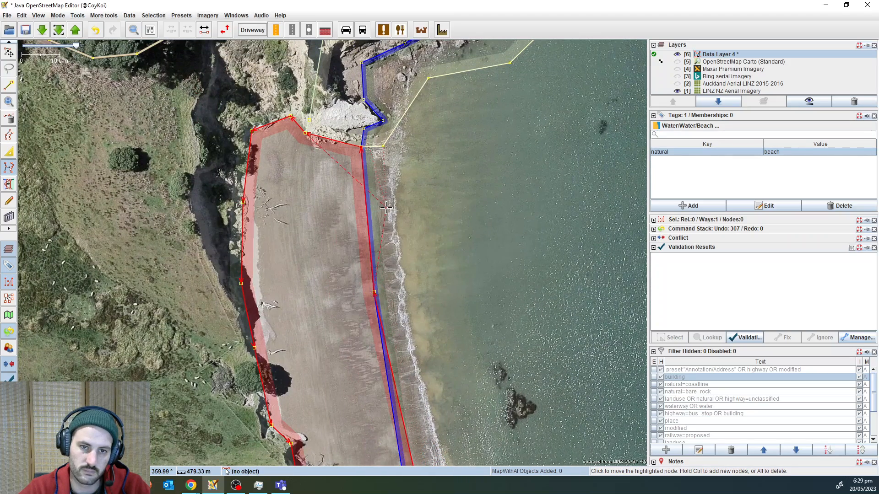
- Detach the coastline from the beach at their shared seaward node and select the coastline for reshaping
key("s")
left_click(395, 426)
left_click(400, 301)
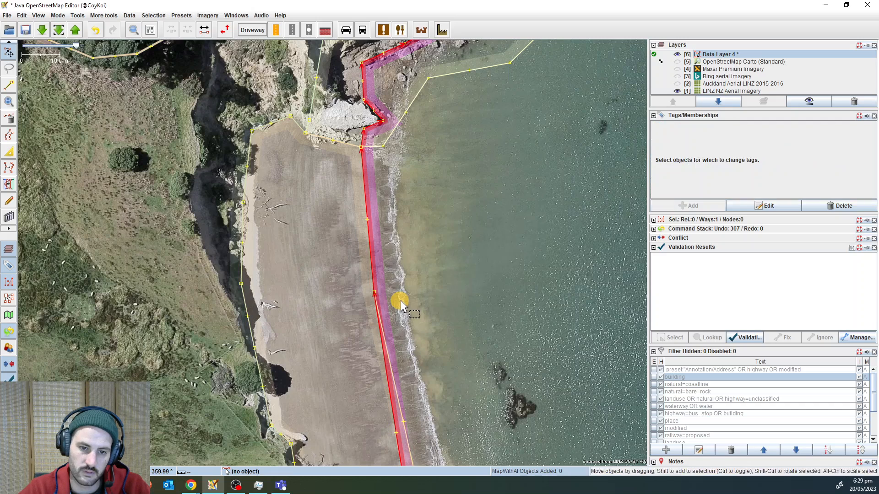
left_click_drag(407, 279, 328, 309)
key("m")
left_click(389, 390)
key("w")
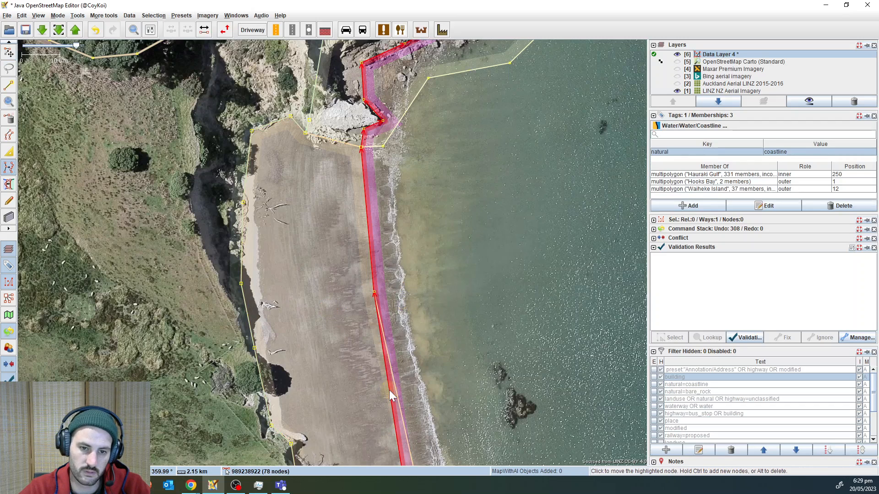
- Compare the coastline with the OpenStreetMap Carto layer, hide that layer, and show Maxar Premium Imagery instead
key("alt")
key("alt+4")
key("alt+5")
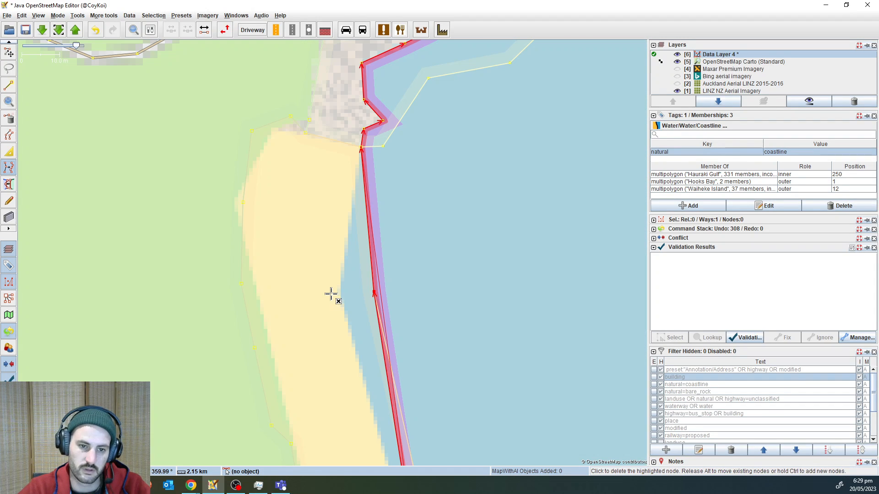
key("alt+5")
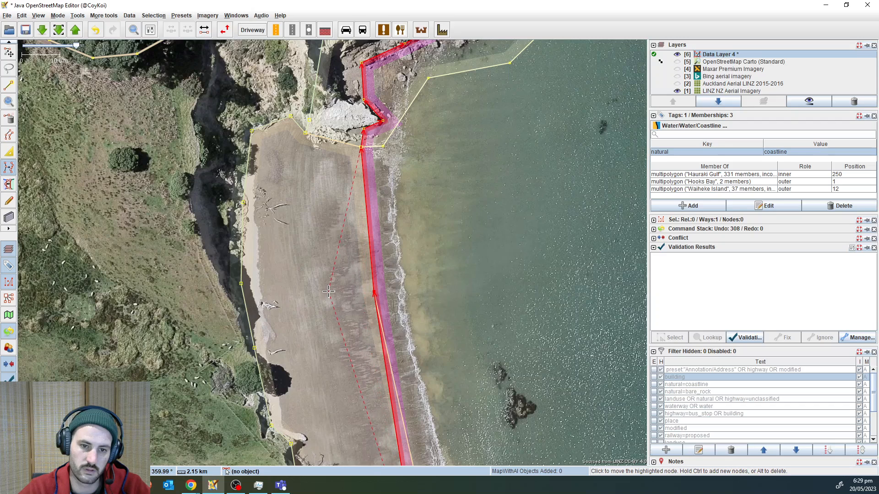
key("alt+4")
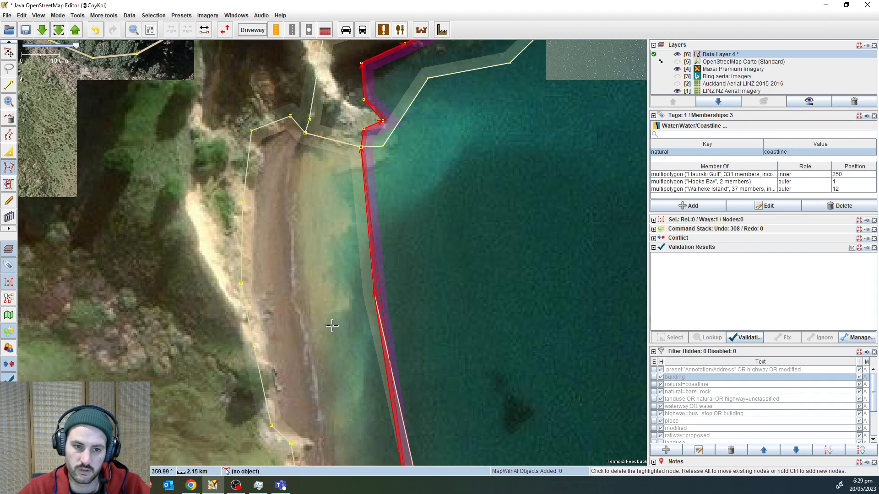
- Pull the detached coastline node inland to the Maxar shoreline and add two coastline nodes toward the beach's northern end
left_click(304, 305)
left_click_drag(313, 251, 326, 323)
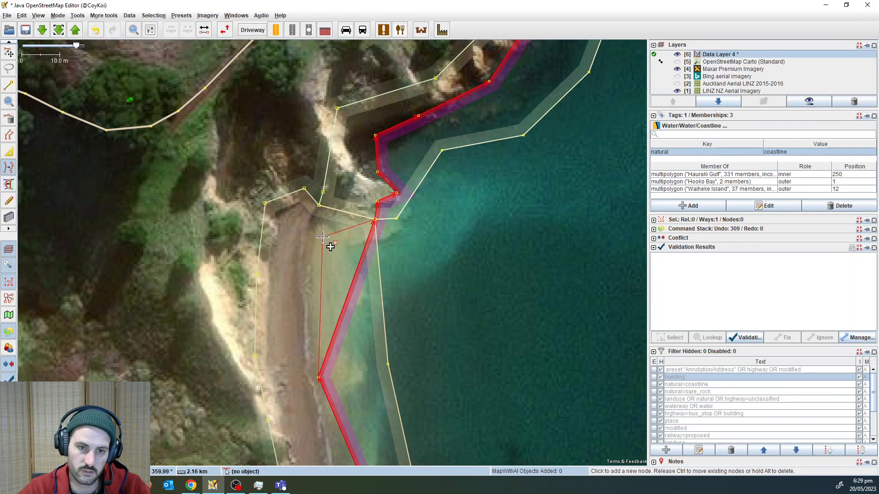
left_click(317, 267, "ctrl")
left_click(321, 218, "ctrl")
left_click_drag(321, 219, 325, 287)
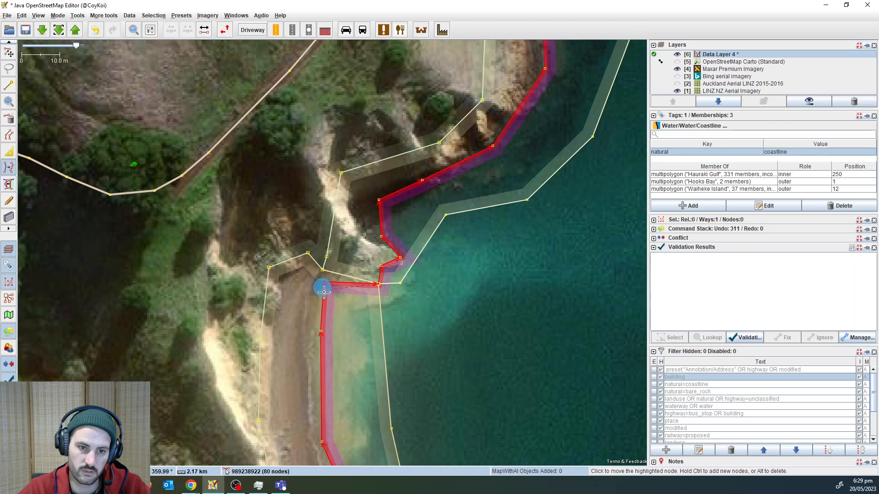
- Join the coastline's new corner node to the beach corner at the foot of the white rock
scroll(330, 286, "up", 1)
key("s")
left_click(334, 286)
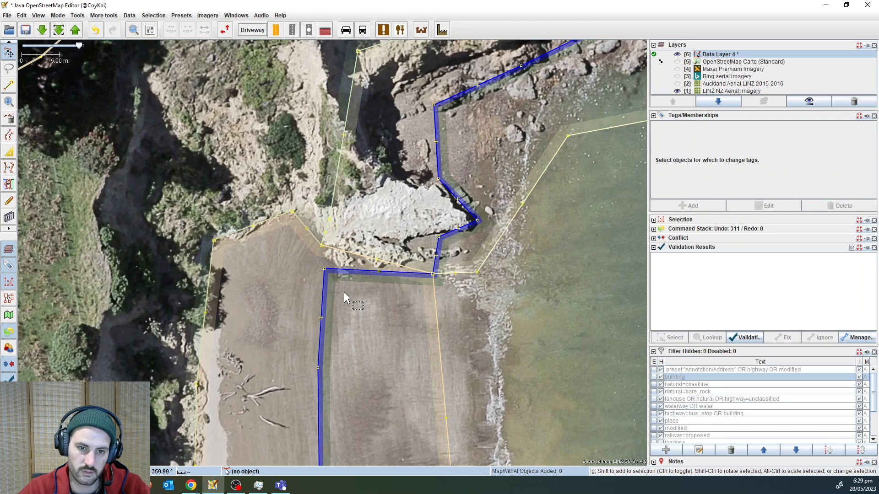
key("alt+4")
left_click_drag(344, 289, 321, 246)
key("Escape")
- Check the reshaped coastline against the beach outline and the LINZ aerial imagery
left_click_drag(385, 331, 385, 332)
scroll(399, 360, "down", 2)
key("alt+4")
left_click_drag(399, 398, 349, 238)
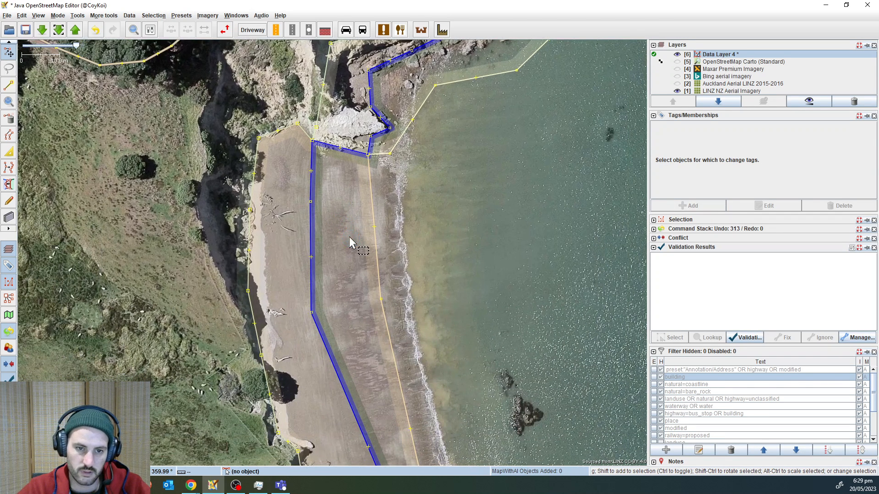
left_click(350, 238)
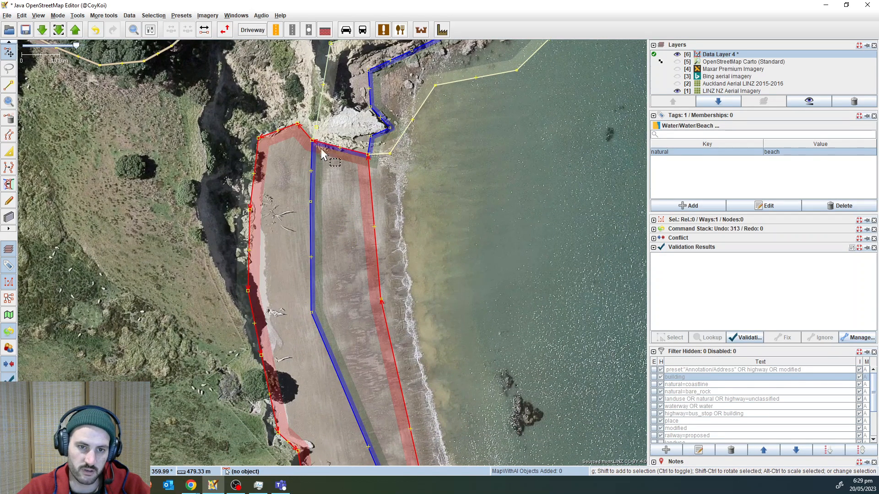
left_click_drag(415, 239, 403, 198)
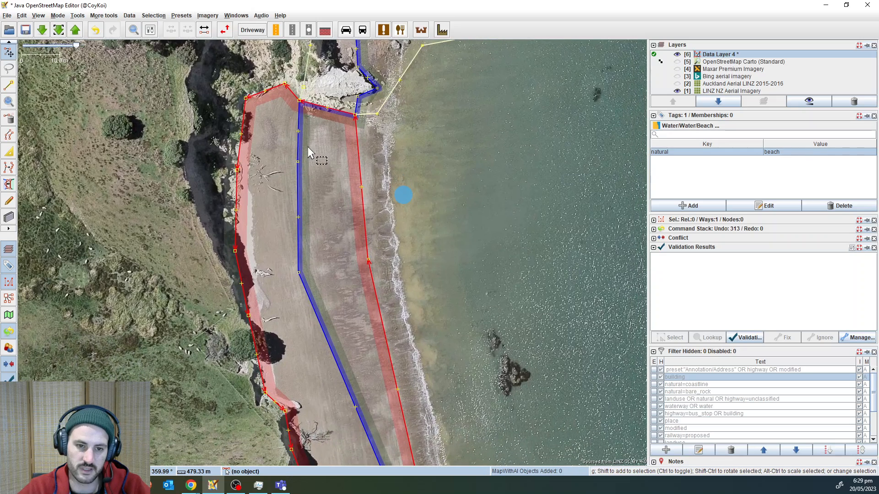
left_click(403, 237)
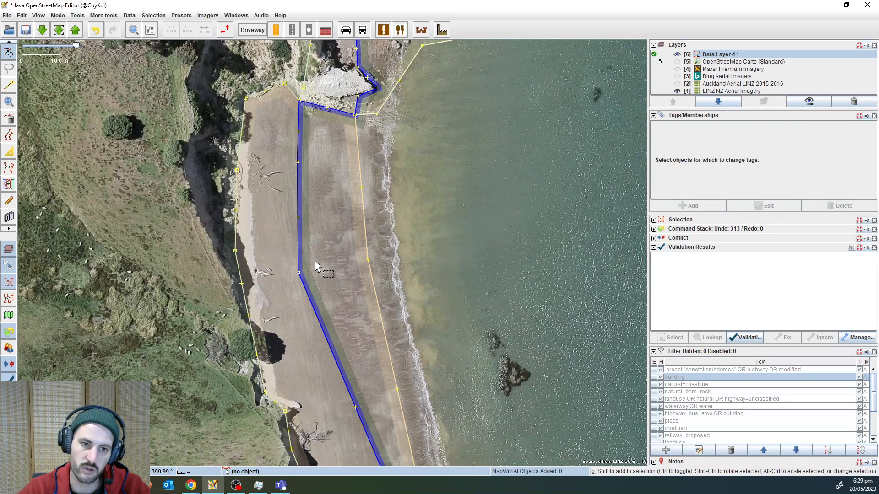
- Move the coastline node just below the beach's northern corner inland onto the shoreline shown in the Maxar imagery
left_click(300, 148)
left_click(274, 149)
key("alt+4")
left_click_drag(298, 163, 288, 176)
left_click_drag(310, 237, 315, 176)
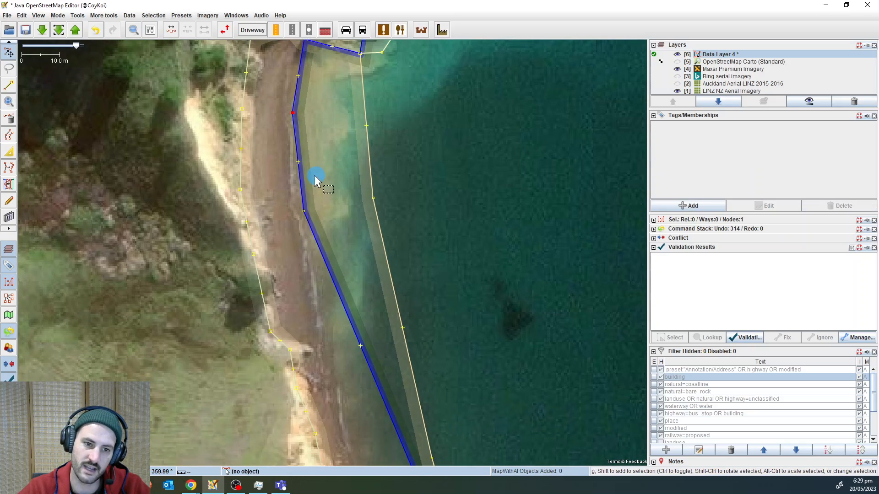
- Select the coastline, check its extent around the bay, and nudge its bend node in the upper beach onto the Maxar shoreline
left_click(318, 249)
left_click_drag(348, 271, 335, 157)
scroll(342, 320, "down", 10)
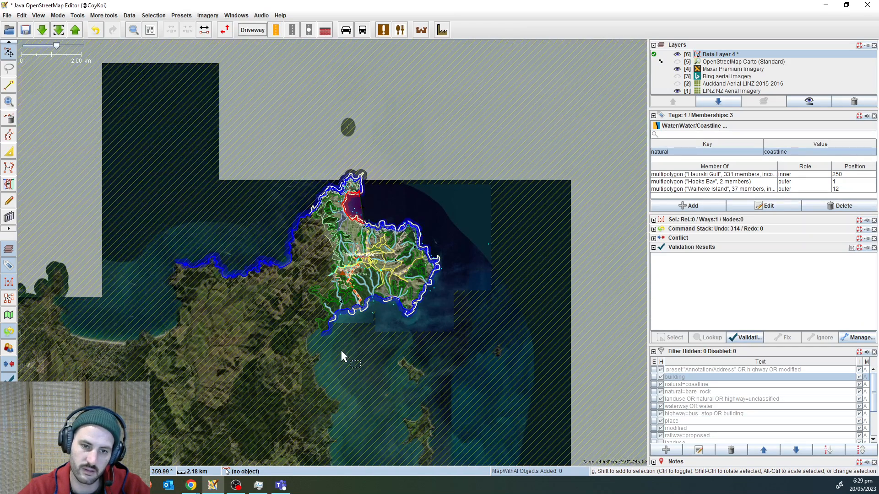
scroll(366, 197, "up", 8)
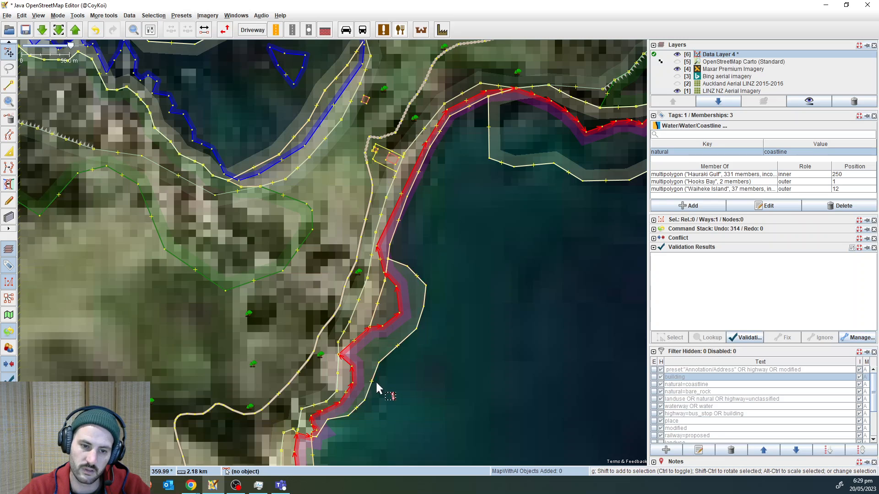
scroll(432, 226, "up", 4)
scroll(375, 203, "up", 2)
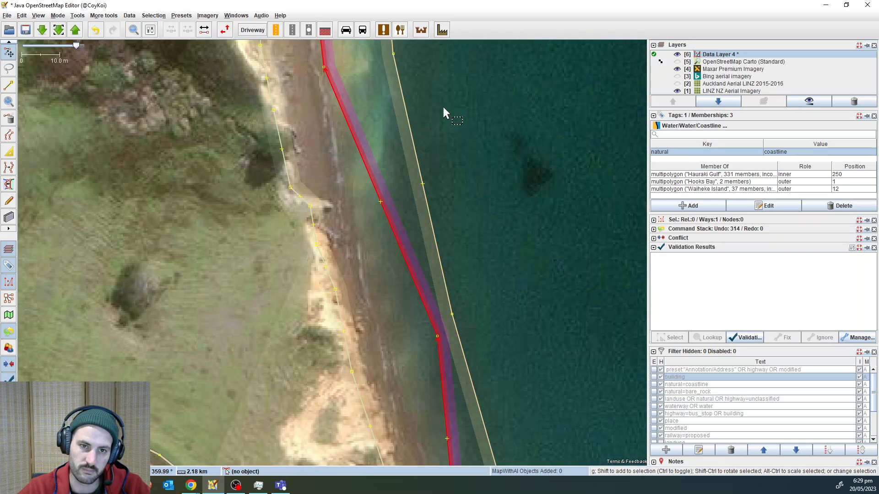
left_click_drag(444, 105, 430, 323)
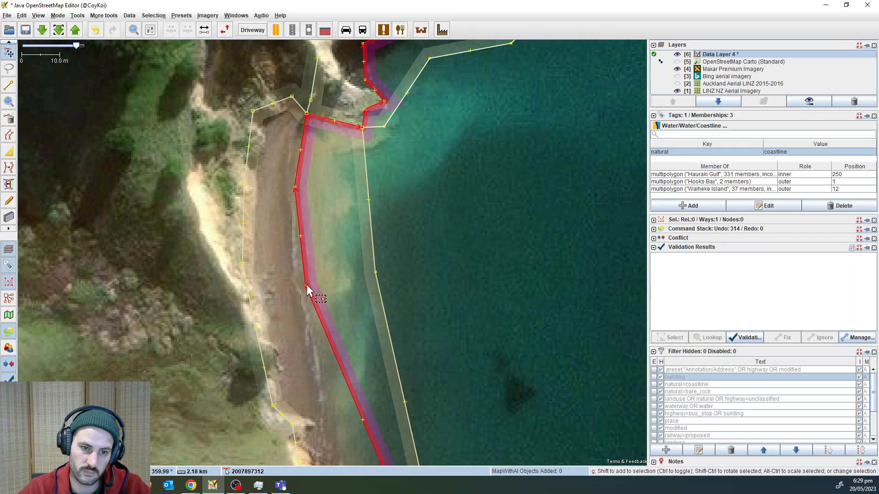
left_click_drag(306, 285, 304, 286)
left_click(346, 282)
- Move the next coastline nodes southward along the beach inland onto the shoreline shown in the Maxar imagery
left_click_drag(466, 289, 474, 226)
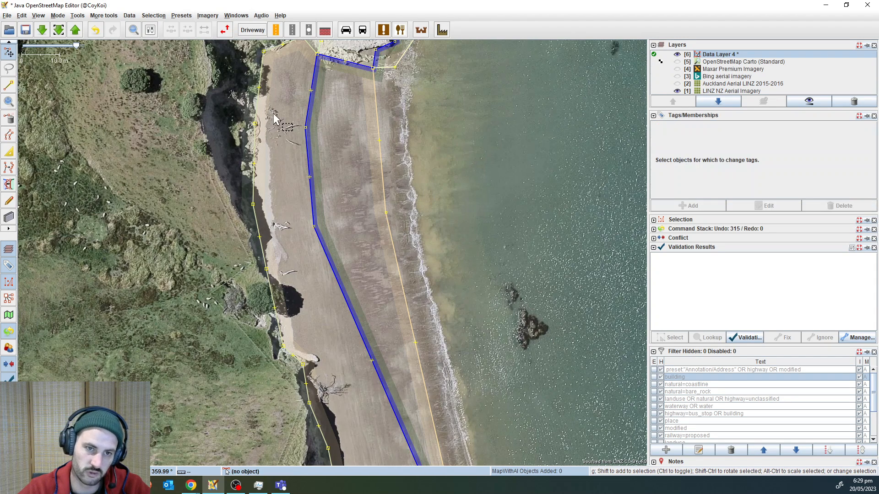
left_click_drag(444, 307, 456, 242)
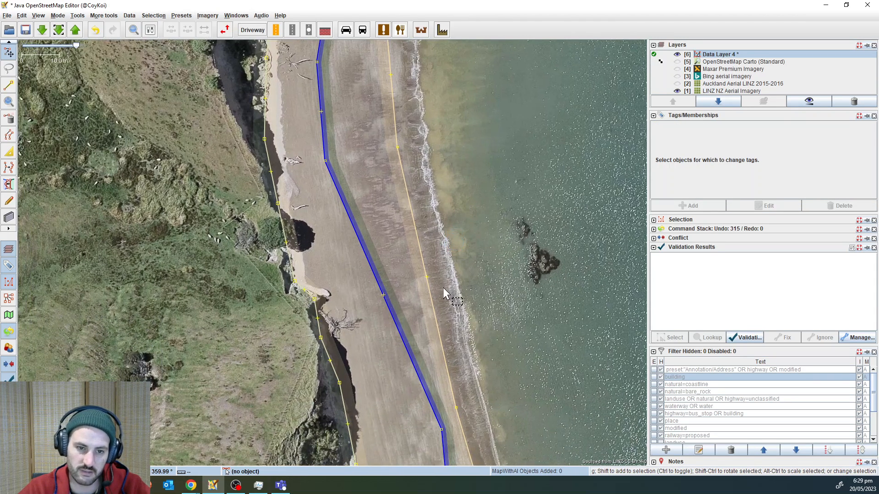
left_click(404, 319)
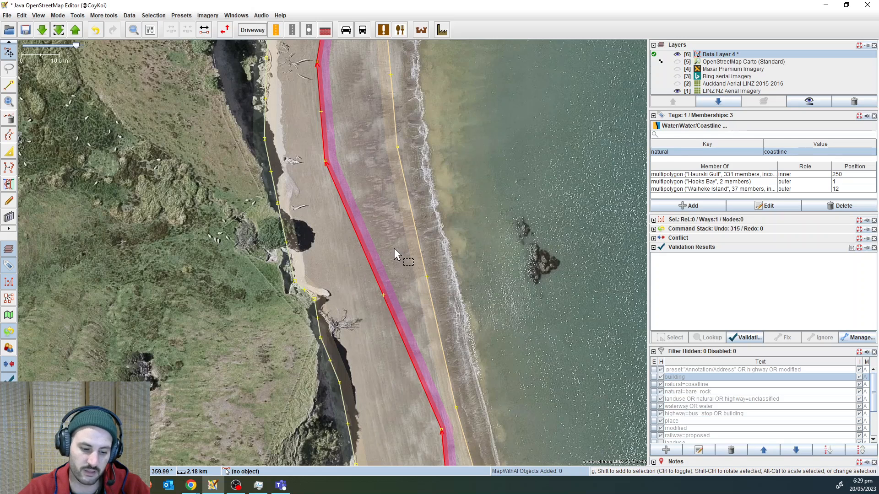
left_click_drag(405, 287, 408, 210)
key("alt+4")
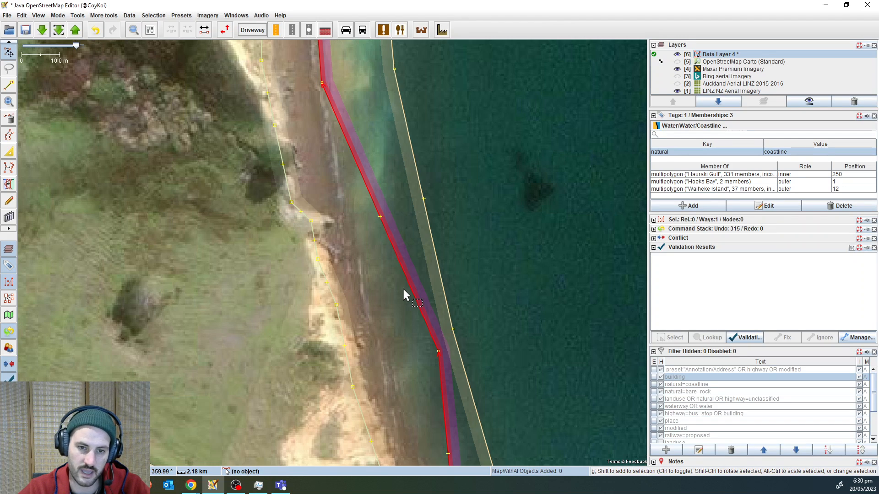
key("w")
left_click(380, 365)
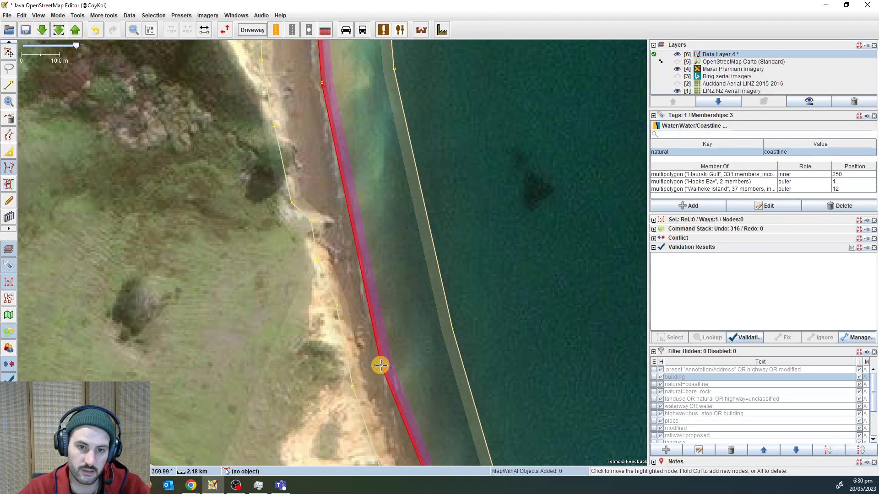
left_click(378, 366)
left_click_drag(380, 291, 372, 173)
left_click_drag(422, 343, 402, 132)
left_click(394, 273)
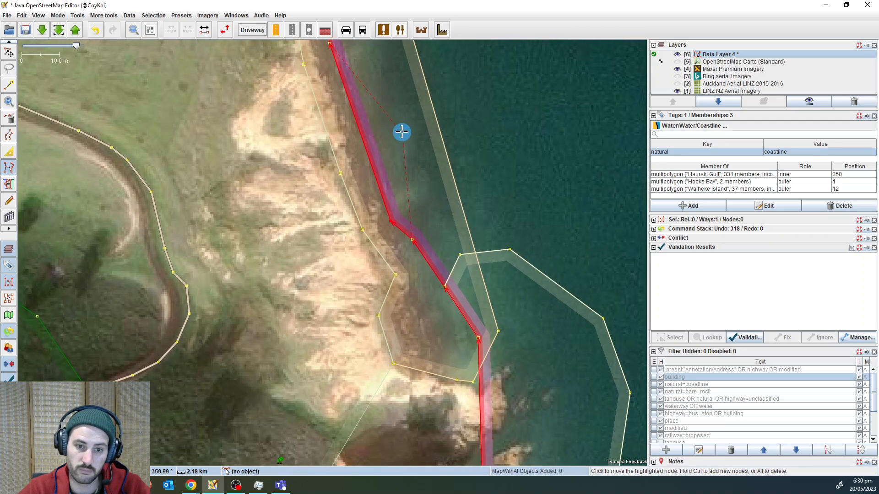
- Move the coastline node just above the tidal rock area inland onto the Maxar shoreline and finish reshaping the coastline
left_click_drag(429, 240, 427, 202)
left_click(407, 223)
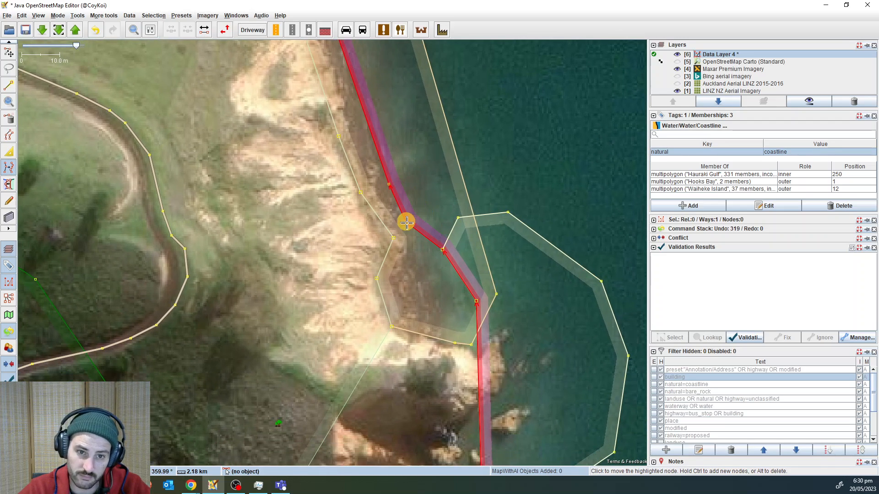
left_click_drag(416, 265, 415, 263)
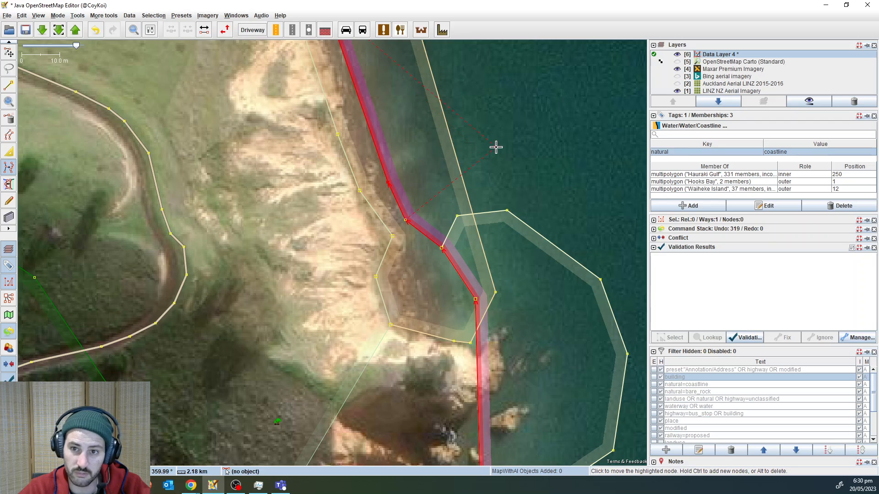
left_click_drag(508, 168, 511, 151)
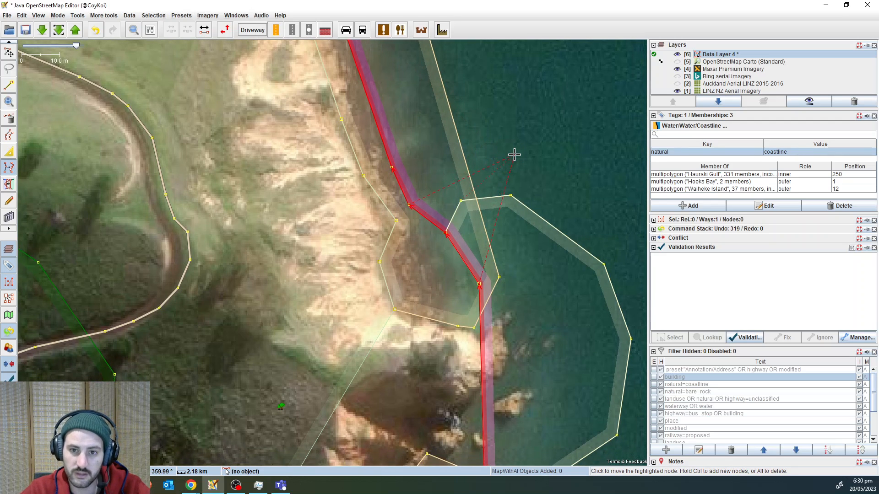
key("Escape")
left_click(514, 155)
left_click_drag(589, 216, 531, 170)
left_click(507, 278)
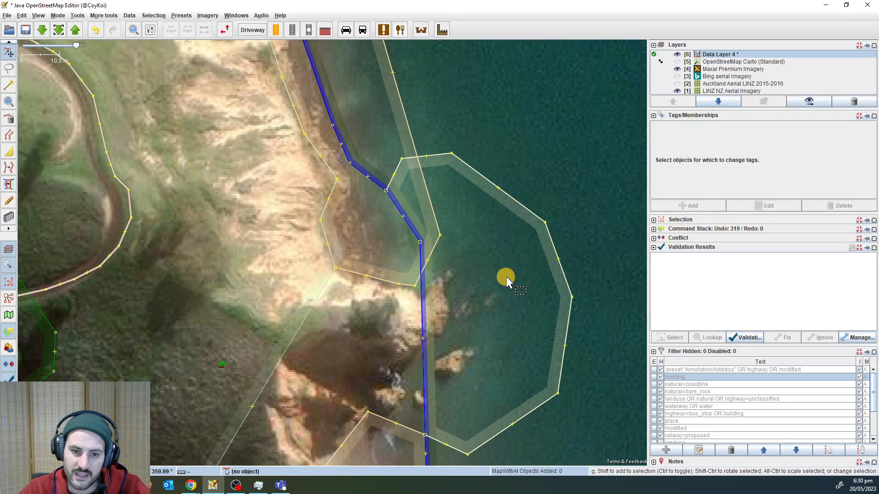
- Hide the Maxar imagery and examine the tidal bare-rock area off the headland against the LINZ aerial imagery
scroll(472, 283, "up", 2)
left_click_drag(470, 285, 464, 273)
key("alt+4")
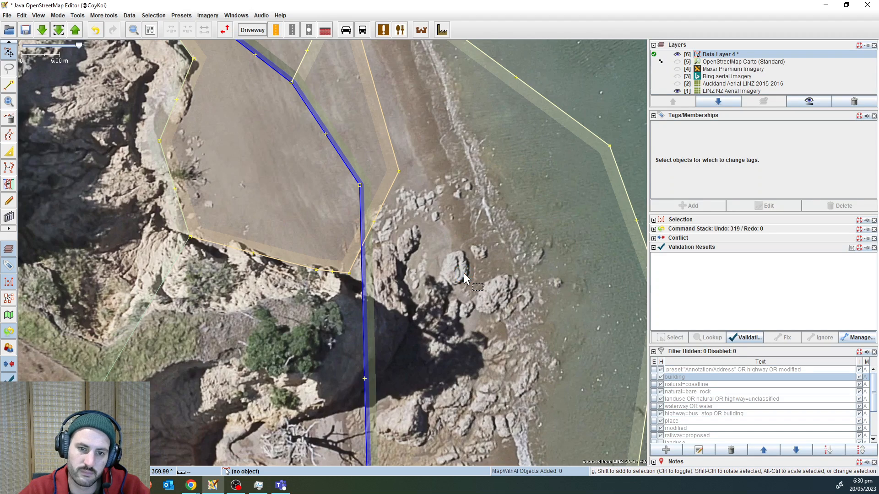
scroll(465, 273, "down", 2)
left_click(466, 241)
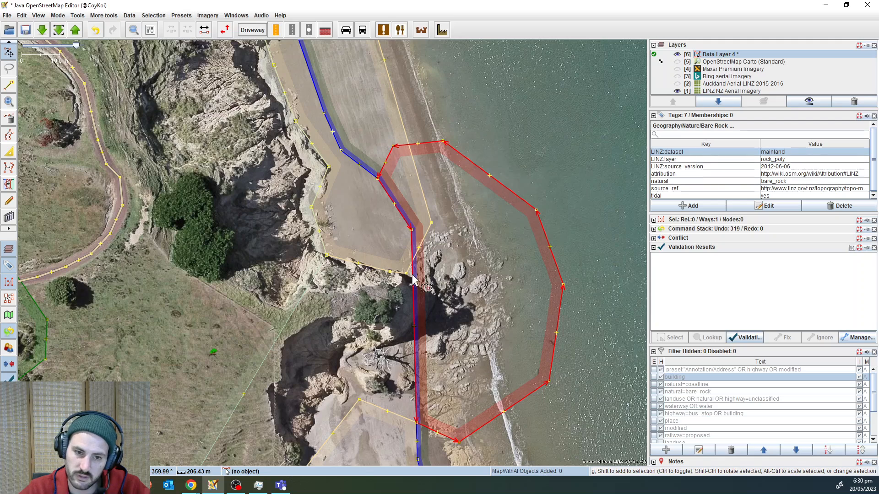
left_click_drag(475, 360, 493, 346)
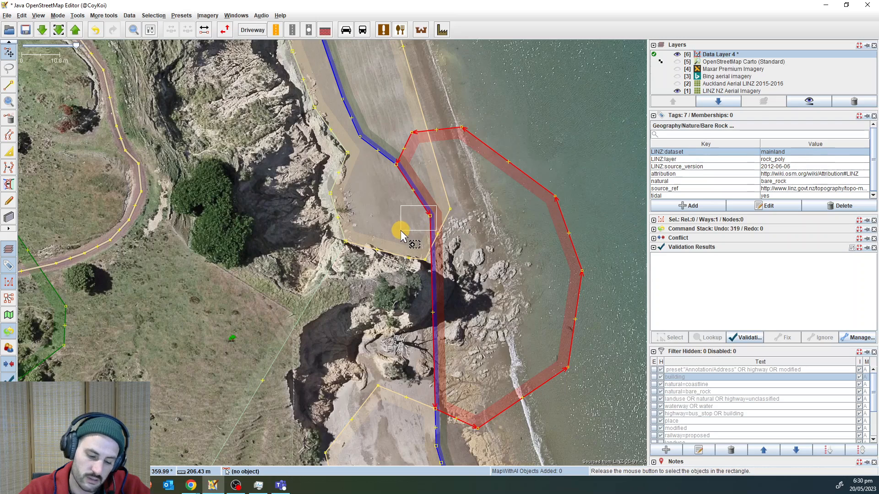
left_click(430, 215, "shift")
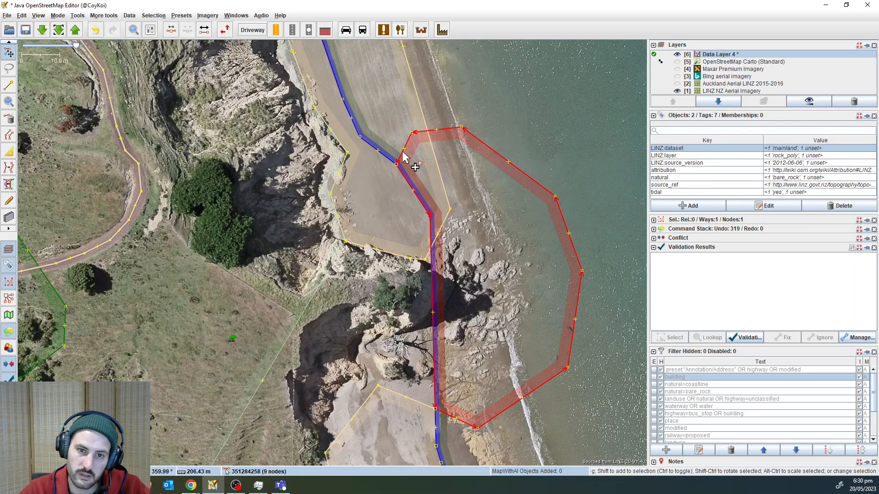
left_click(389, 172, "shift")
left_click(416, 165)
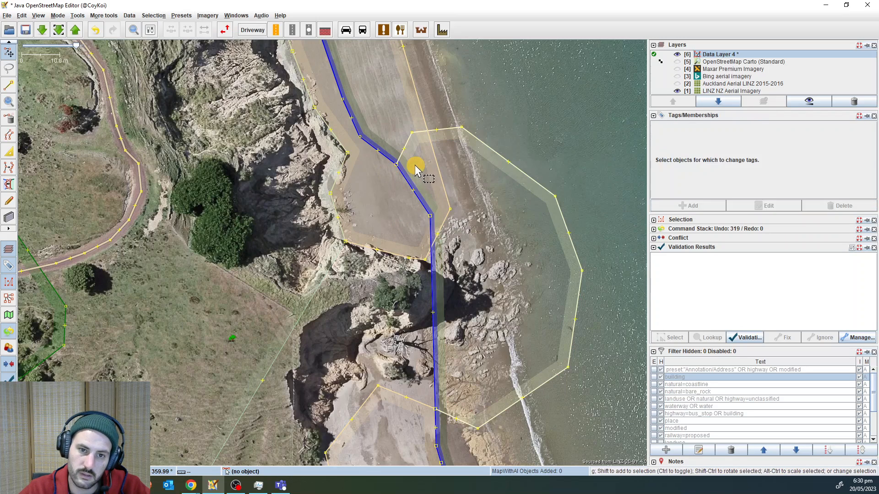
- Unglue the bare-rock area from the coastline at their two northern shared nodes
left_click(403, 153)
left_click(387, 175, "shift")
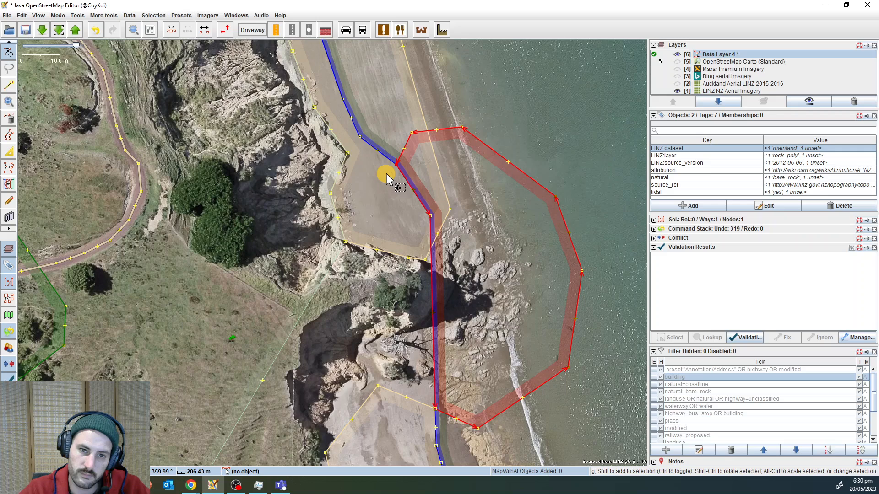
left_click(432, 212, "shift")
key("g")
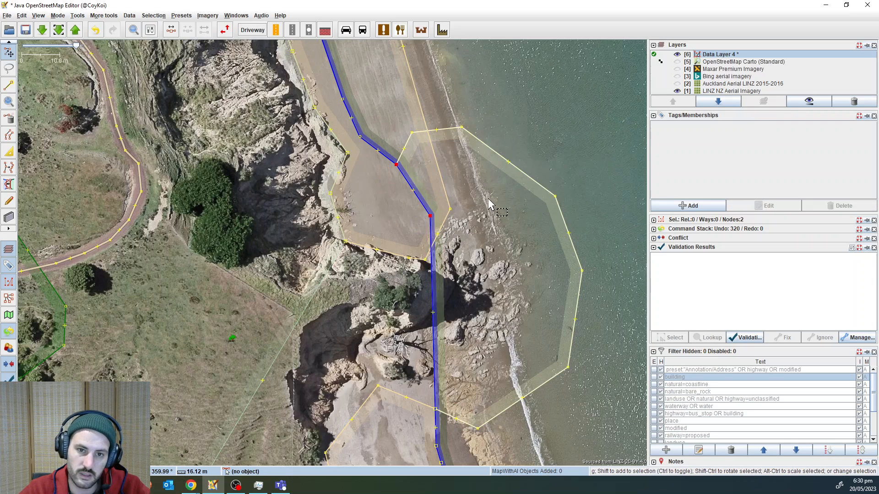
- Pull the bare-rock area's northern edge south to the visible rocks and delete its two surplus nodes over the beach
left_click(407, 140)
key("w")
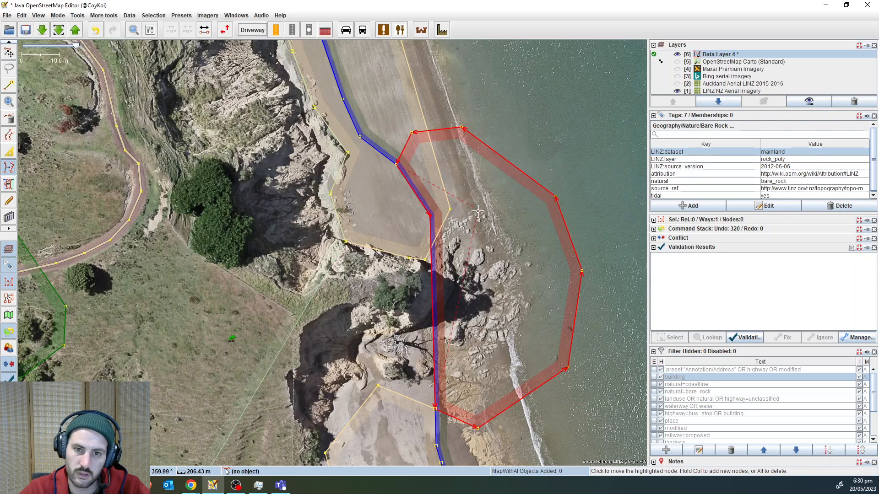
left_click(490, 177)
left_click(496, 201)
left_click(432, 165)
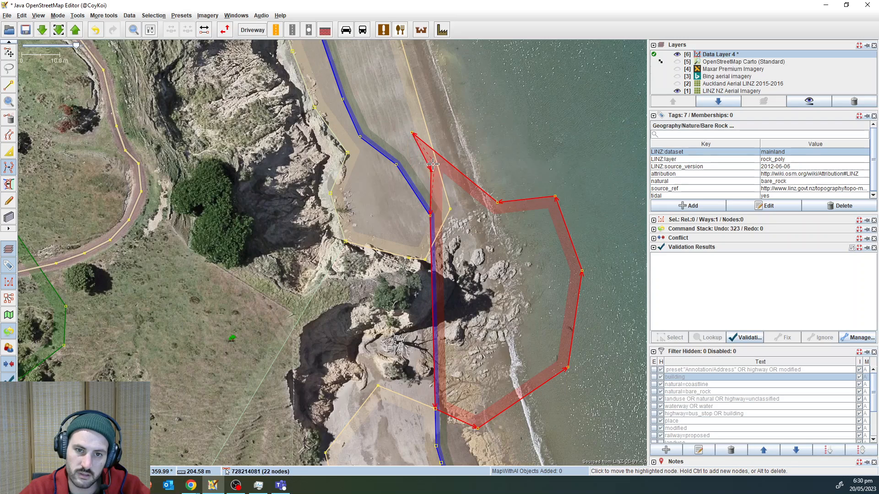
left_click(412, 133, "alt")
left_click(433, 166, "alt")
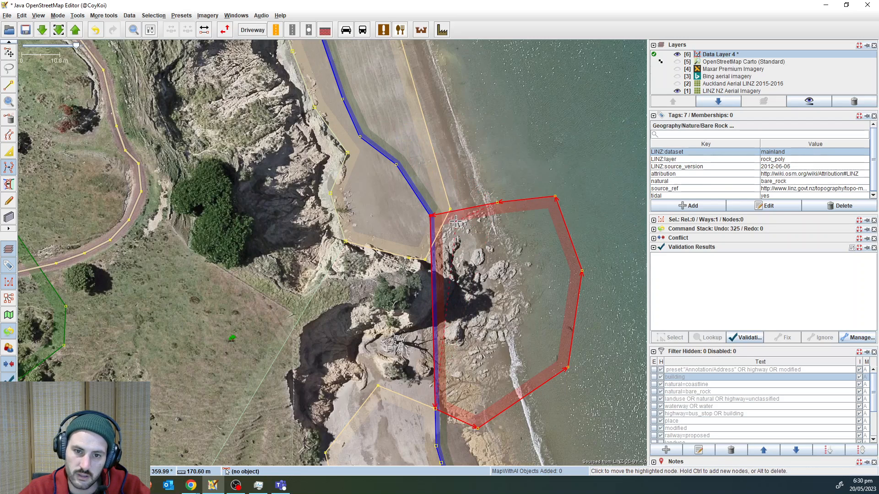
- Move the bare-rock area's northern corner off the coastline and tighten its seaward and southern nodes around the visible rocks
left_click(451, 216)
left_click_drag(498, 247, 432, 251)
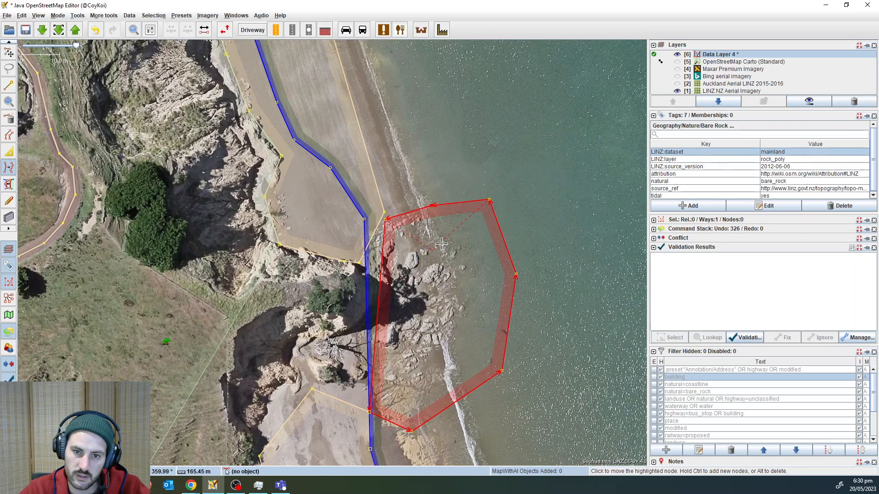
left_click(468, 226)
left_click_drag(474, 271, 460, 236)
left_click(467, 248)
left_click_drag(462, 293, 477, 267)
scroll(480, 255, "down", 2)
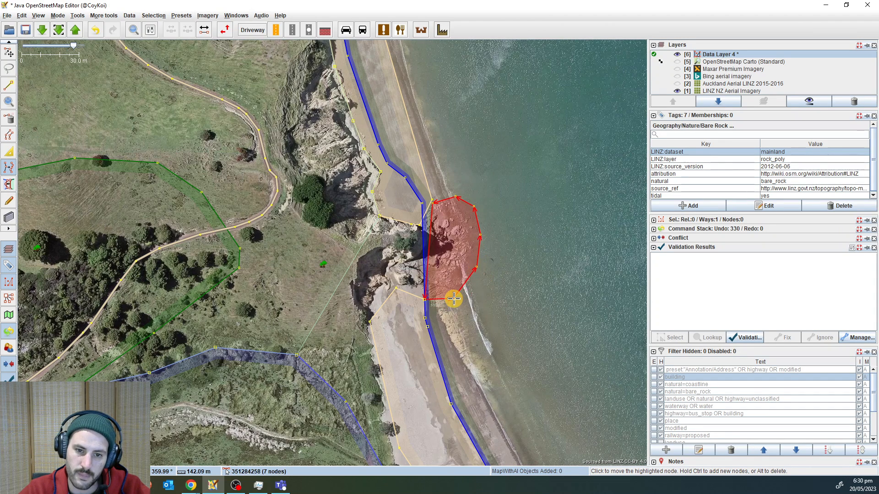
left_click(499, 207)
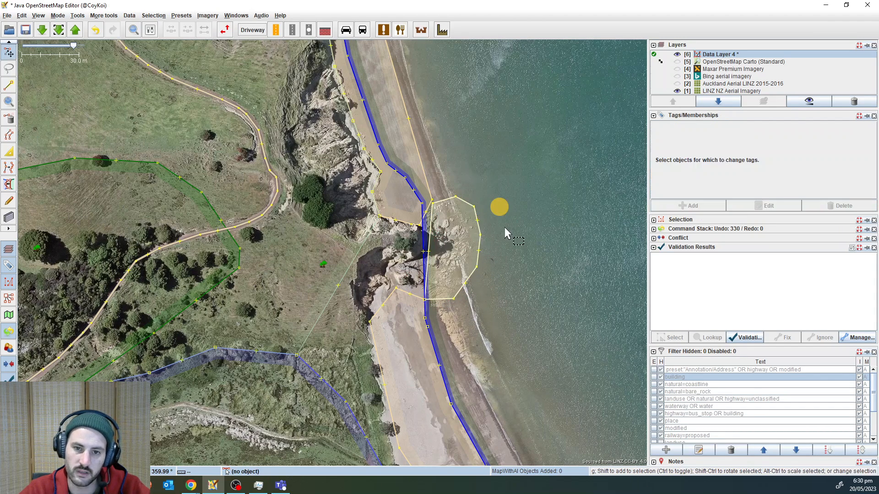
- Add the LINZ NZ Topo50 Gridless Maps imagery layer and hide the data layer
left_click(212, 16)
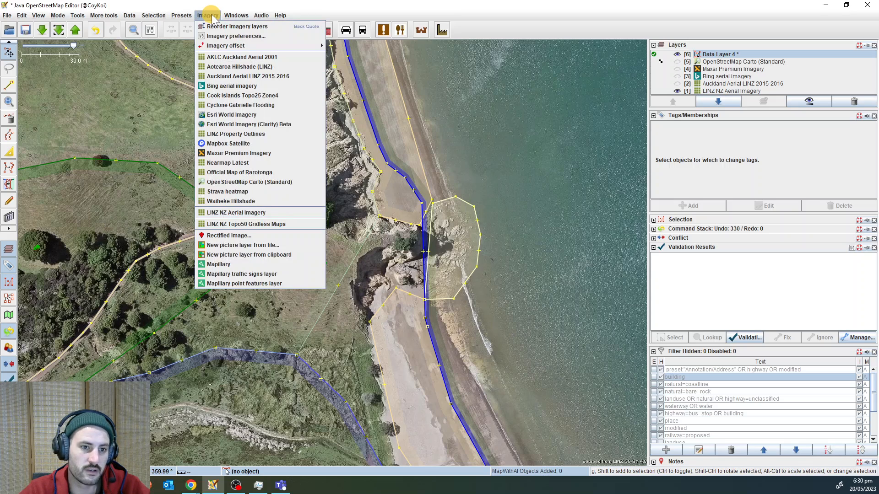
left_click(241, 225)
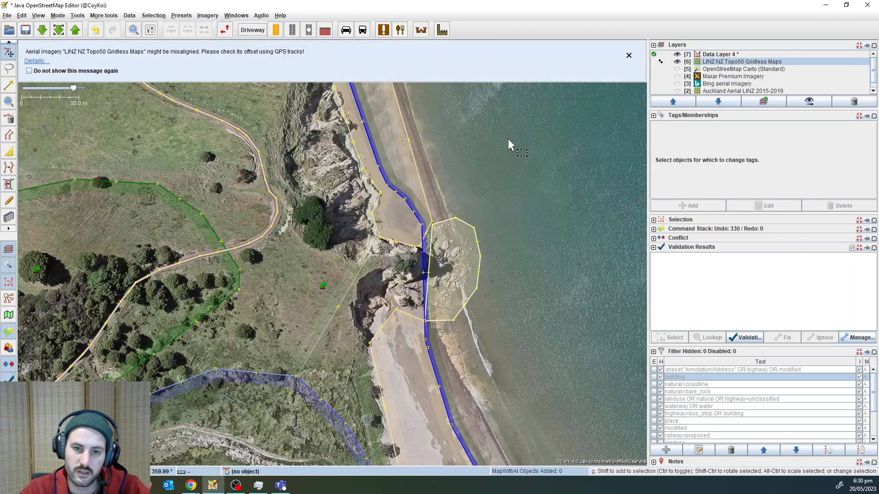
left_click_drag(508, 138, 475, 162)
left_click(678, 55)
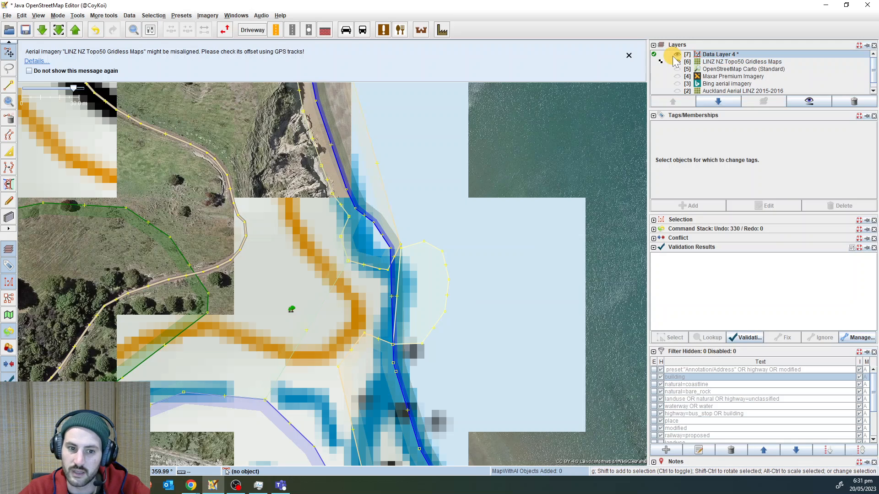
- Examine the rock symbols along the topo map's coast from Hooks Bay to Kauri Point, comparing briefly with the mapped data
scroll(411, 285, "down", 4)
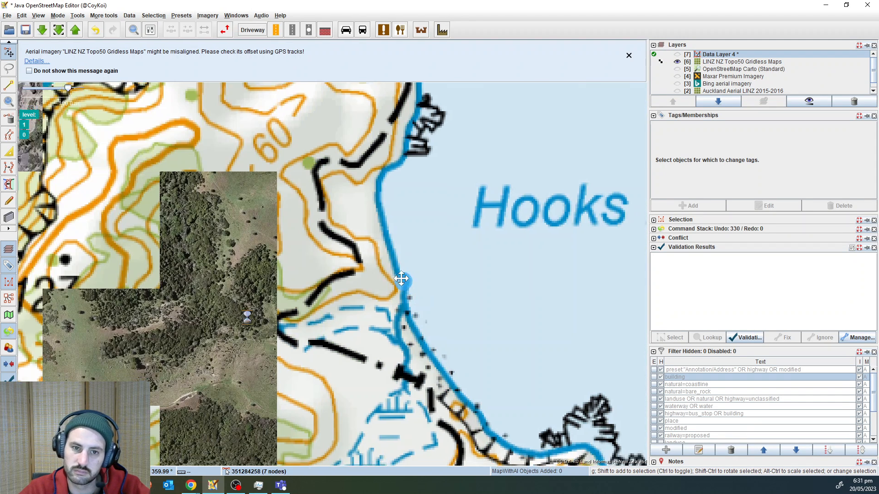
left_click_drag(411, 286, 372, 320)
left_click_drag(503, 254, 475, 108)
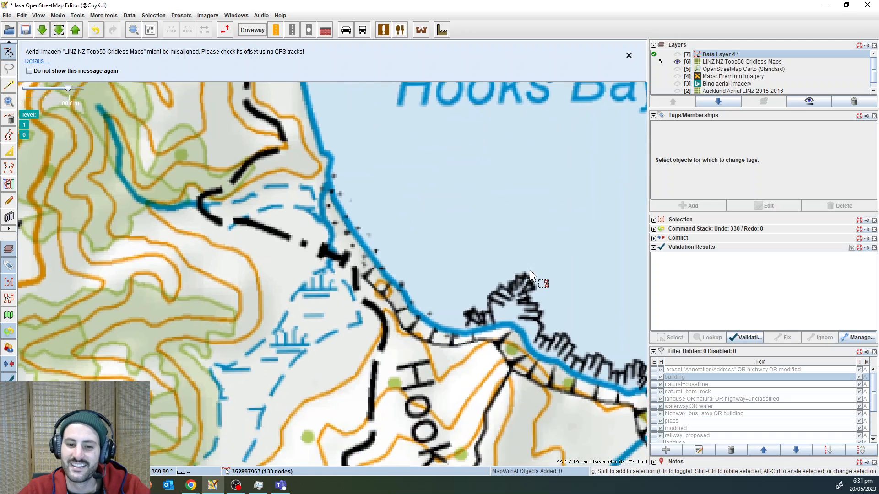
scroll(528, 270, "down", 2)
left_click(676, 54)
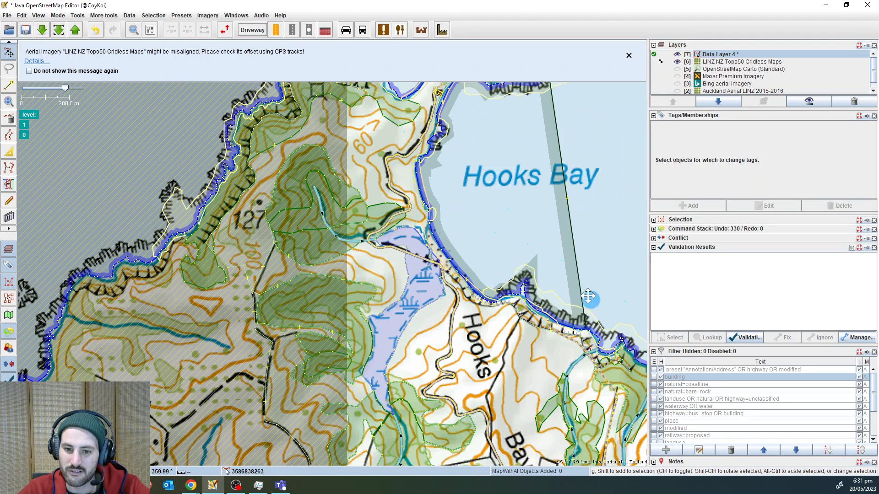
left_click_drag(591, 300, 432, 203)
left_click(676, 54)
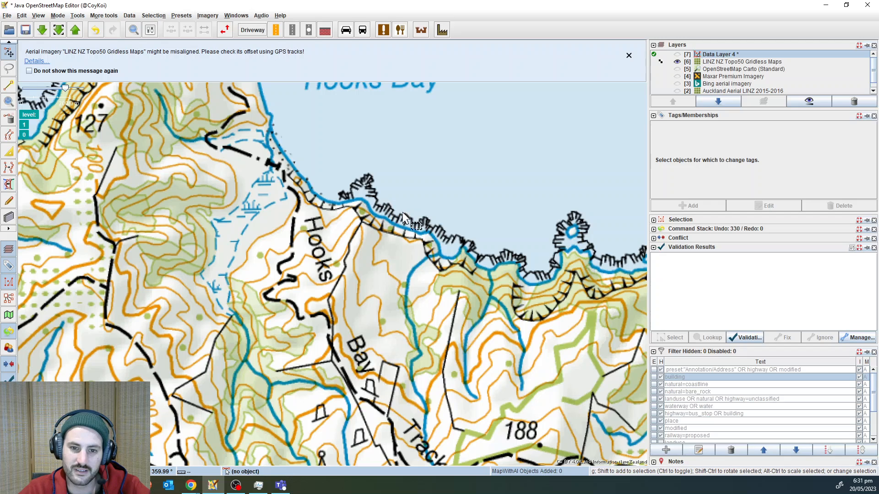
left_click_drag(388, 214, 184, 252)
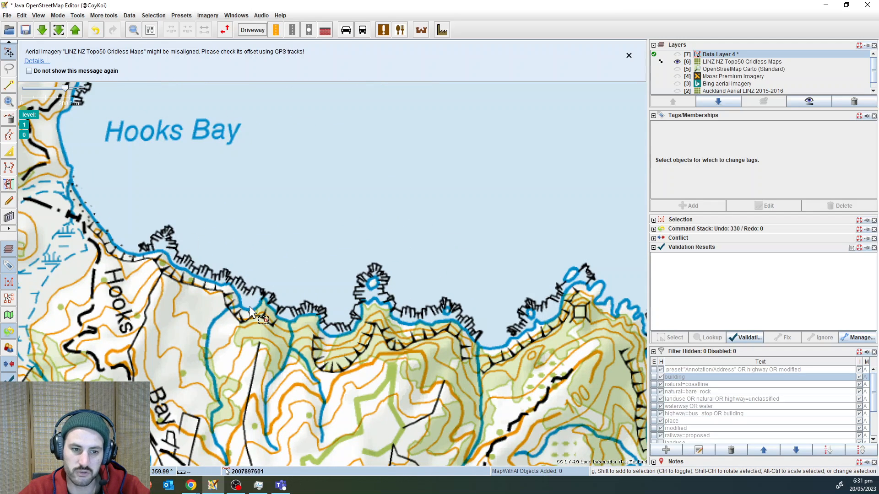
scroll(279, 313, "down", 3)
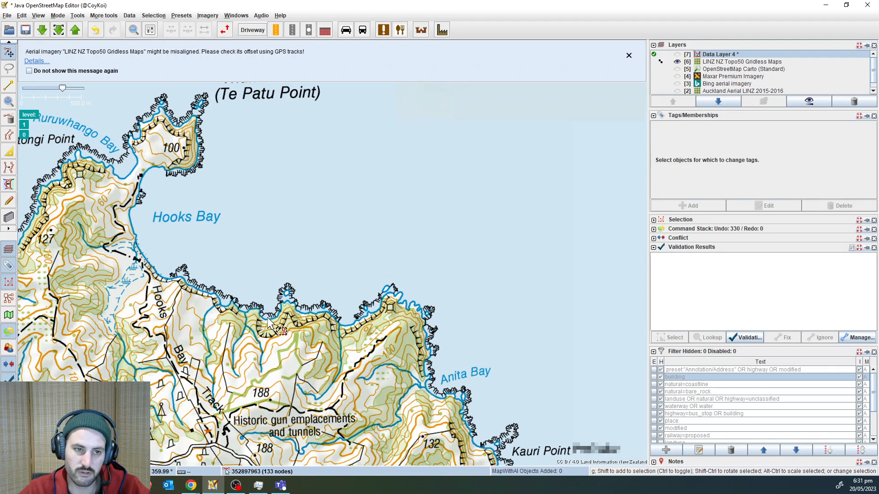
left_click(628, 57)
left_click_drag(476, 328, 434, 187)
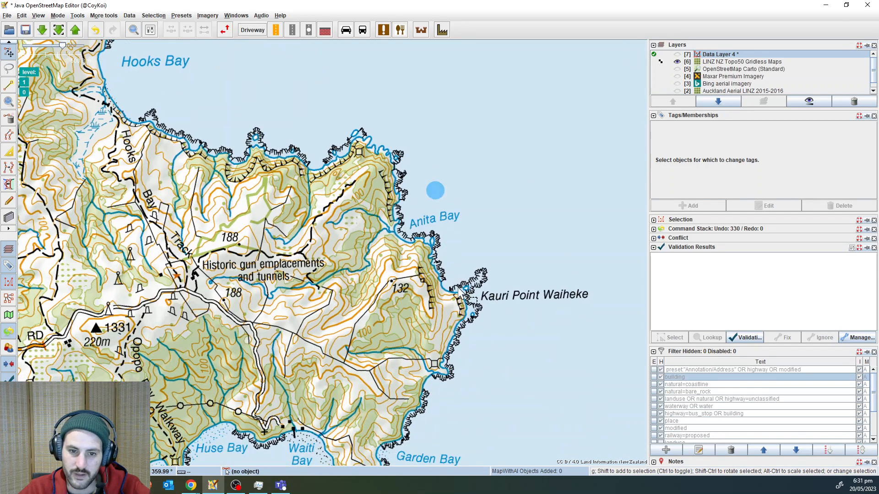
scroll(480, 302, "up", 5)
scroll(480, 284, "up", 2)
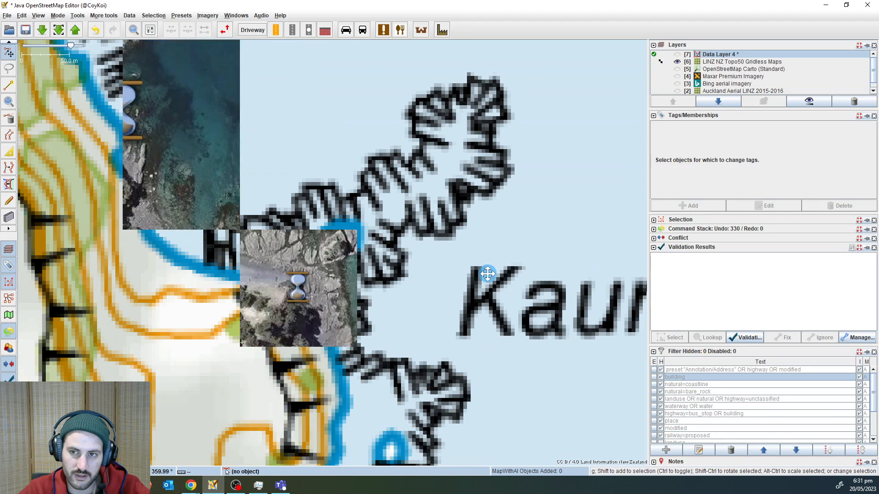
- Show the data layer and check the Kauri Point bare-rock multipolygon's extent northward past Anita Bay against the topo map
left_click(678, 54)
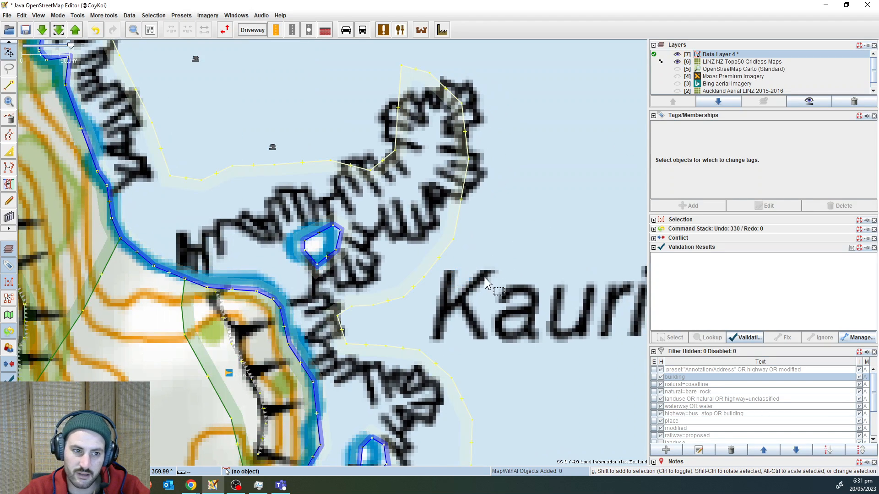
left_click(436, 177)
scroll(531, 275, "down", 2)
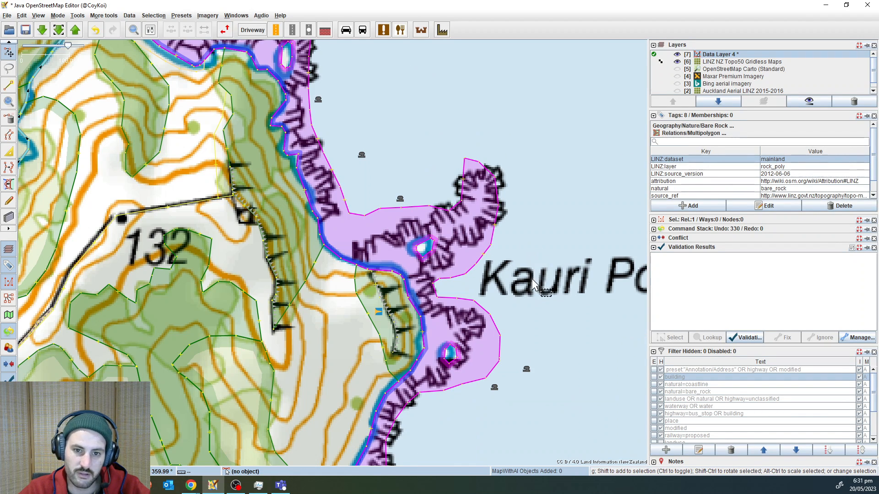
scroll(533, 284, "down", 2)
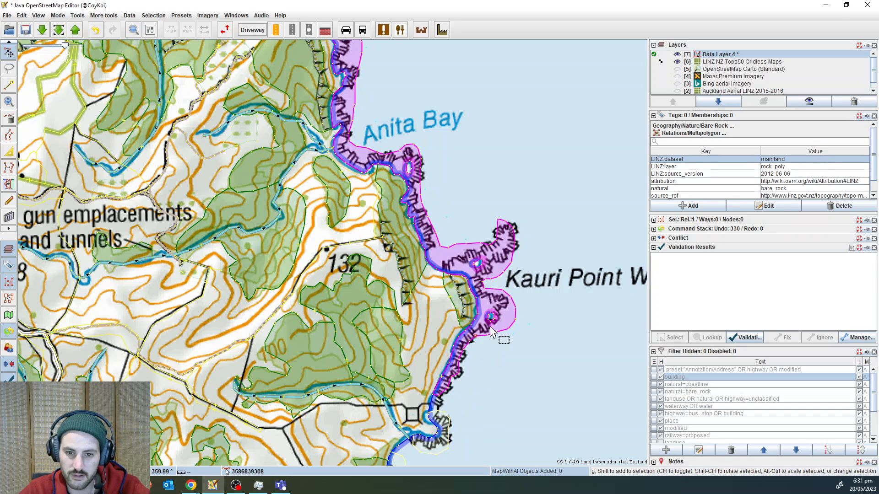
left_click_drag(454, 205, 483, 379)
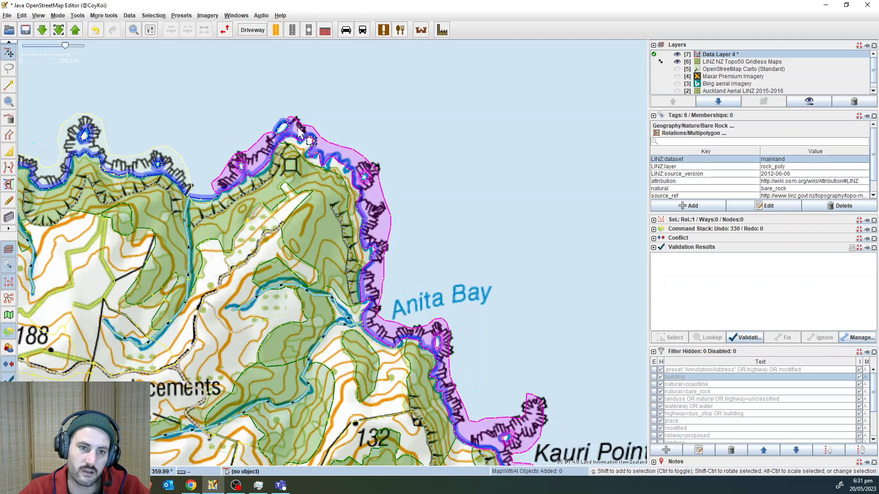
scroll(277, 112, "up", 1)
scroll(384, 169, "up", 1)
scroll(557, 289, "down", 1)
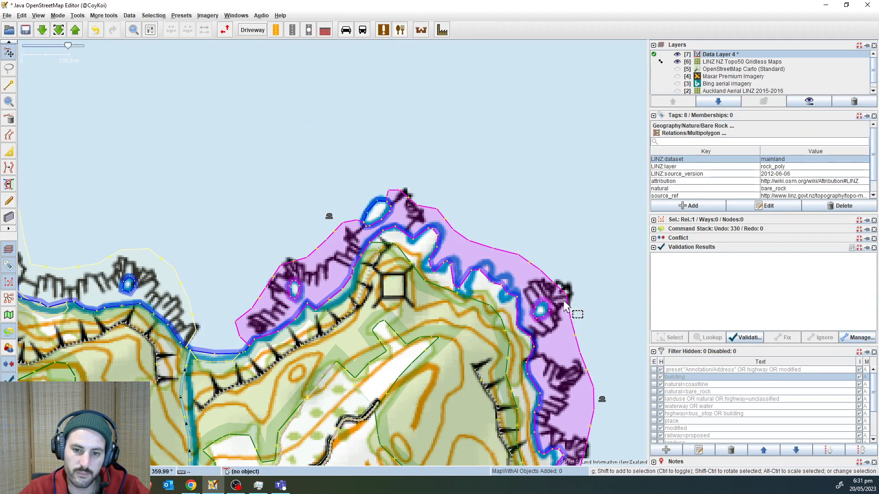
- Select the neighbouring bare-rock multipolygon toward Hooks Bay and check its extent against the topo map's rock symbols
left_click(598, 296)
scroll(402, 212, "down", 1)
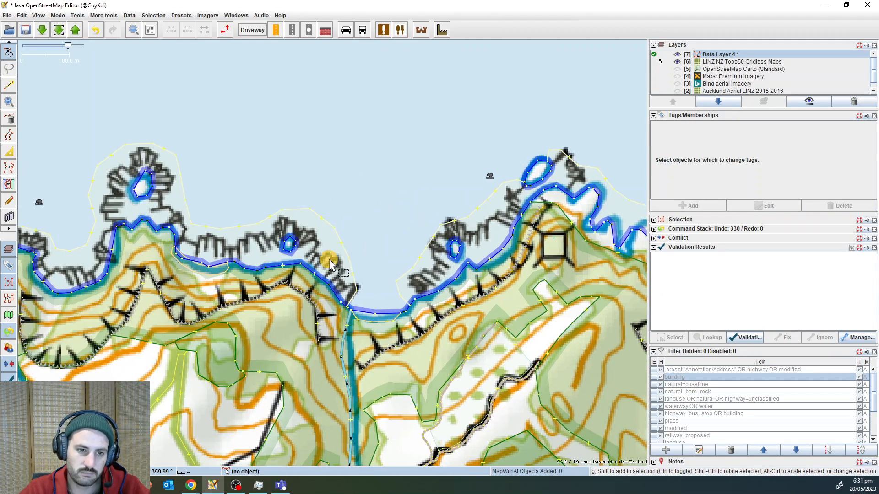
left_click(304, 166)
scroll(502, 135, "up", 1)
scroll(516, 144, "down", 1)
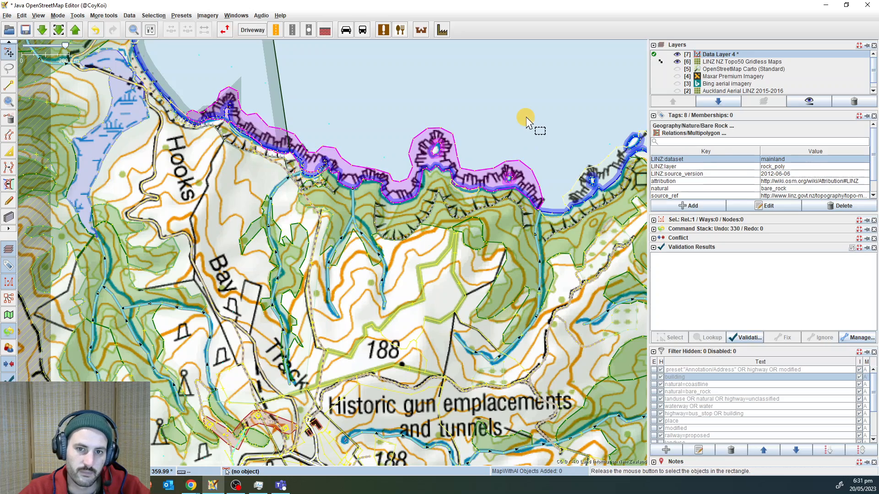
- Select the bare-rock outlines between Hooks Bay and Kauri Point and check their extents against the topo map's rock symbols
left_click(510, 124)
scroll(460, 238, "up", 1)
left_click(460, 238)
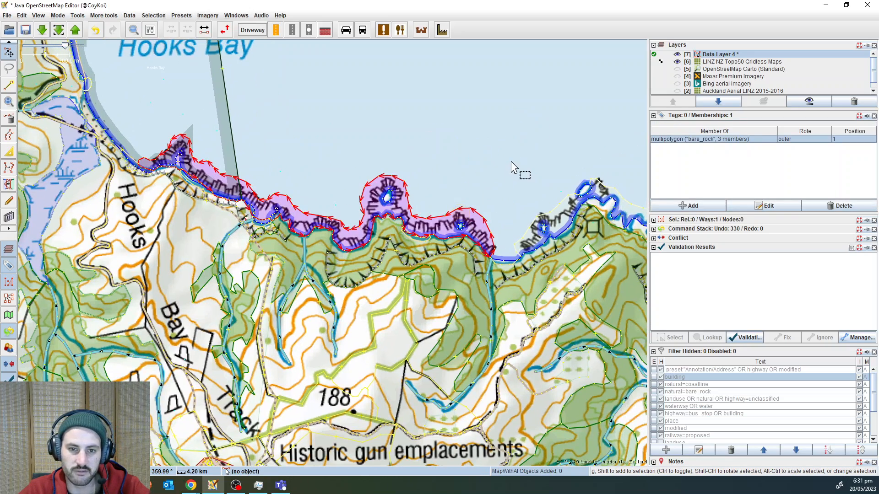
left_click_drag(516, 173, 366, 137)
scroll(417, 183, "down", 3)
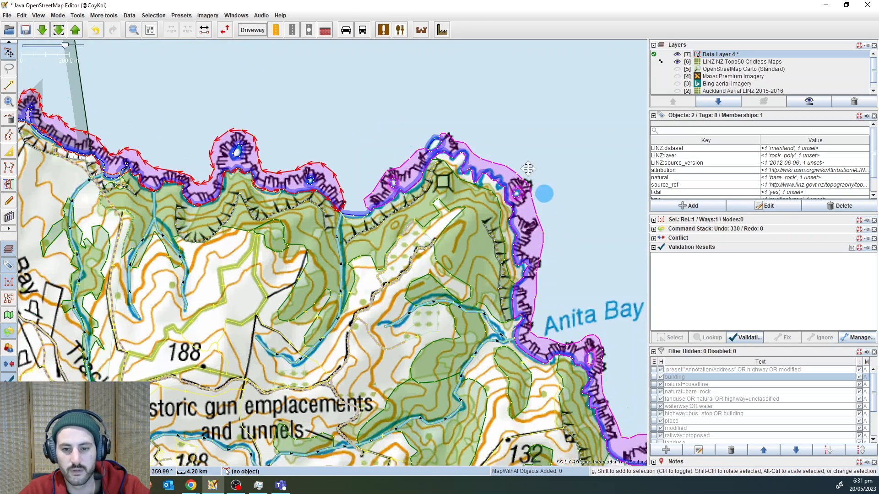
left_click(488, 380)
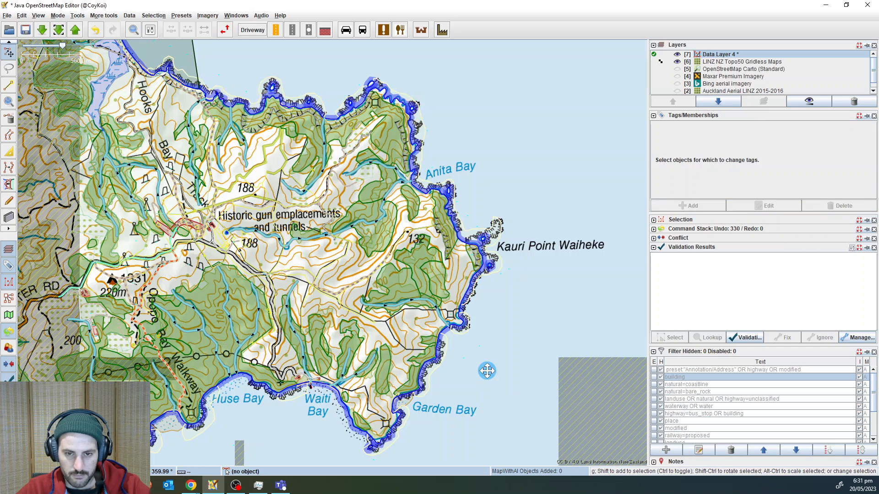
left_click_drag(487, 371, 493, 358)
left_click_drag(474, 151, 521, 261)
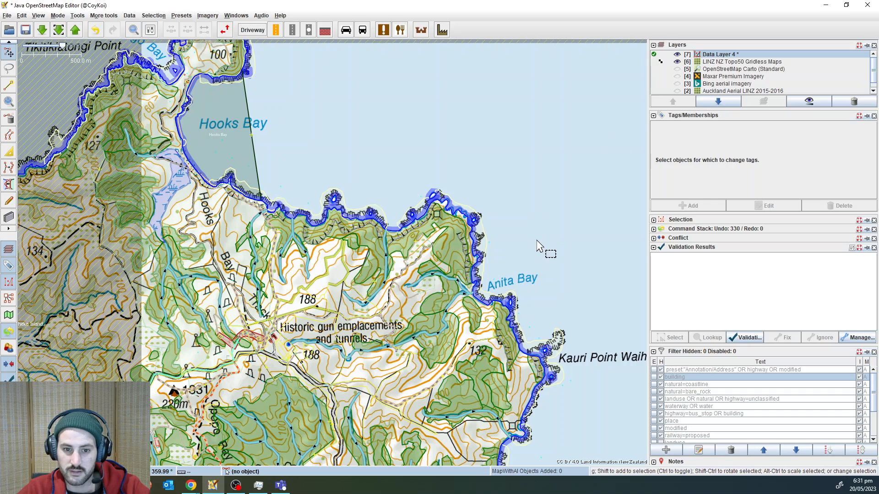
left_click(478, 243)
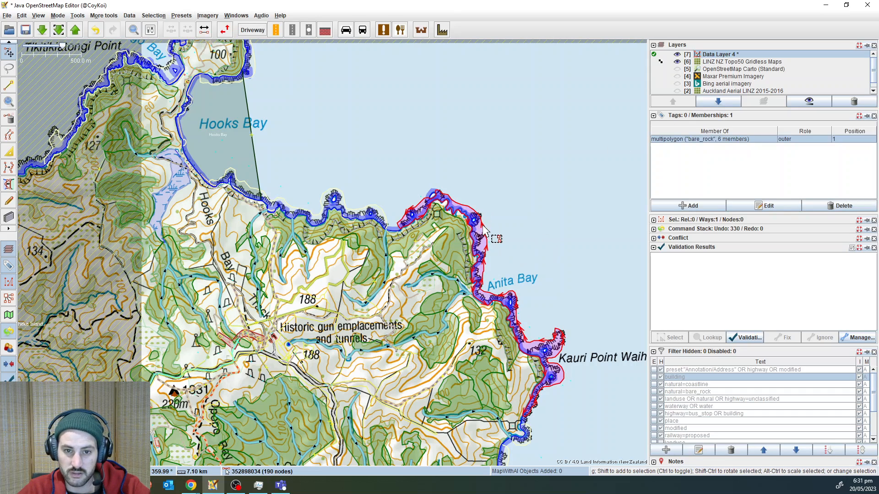
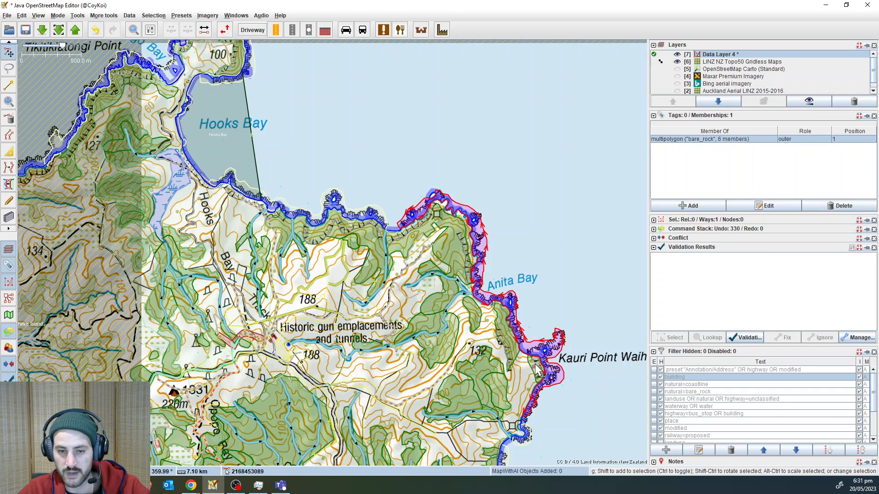
left_click(376, 178)
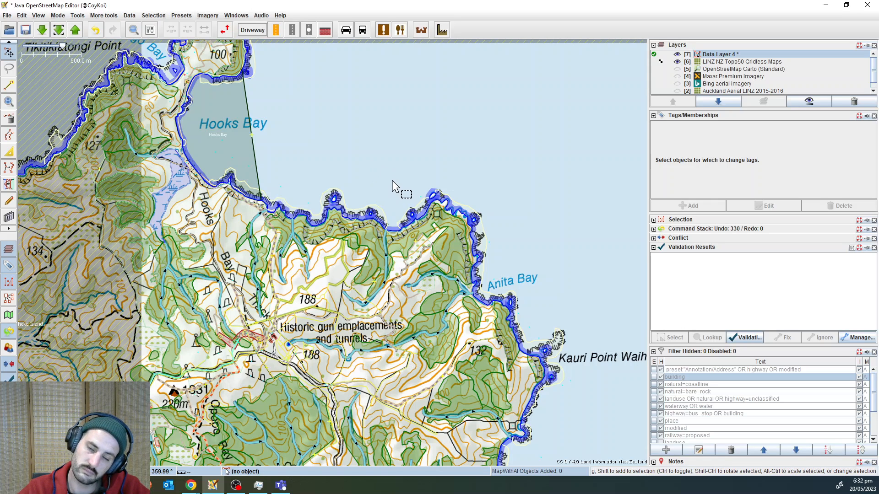
- Examine the bare-rock outline along Hooks Bay's southern shore and the neighbouring beach against the topo map's rock symbols
left_click_drag(389, 183, 485, 271)
scroll(403, 302, "up", 2)
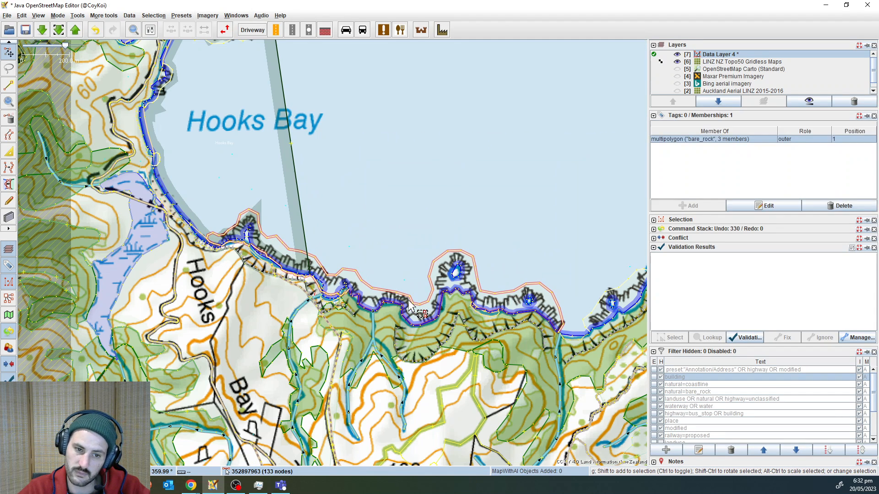
left_click(382, 295)
left_click(369, 287)
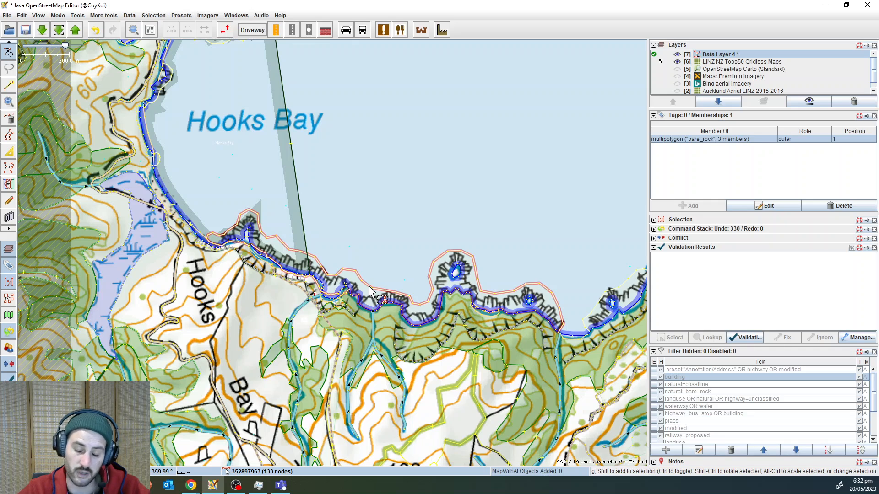
left_click(371, 274)
left_click_drag(359, 246, 463, 318)
left_click(364, 305)
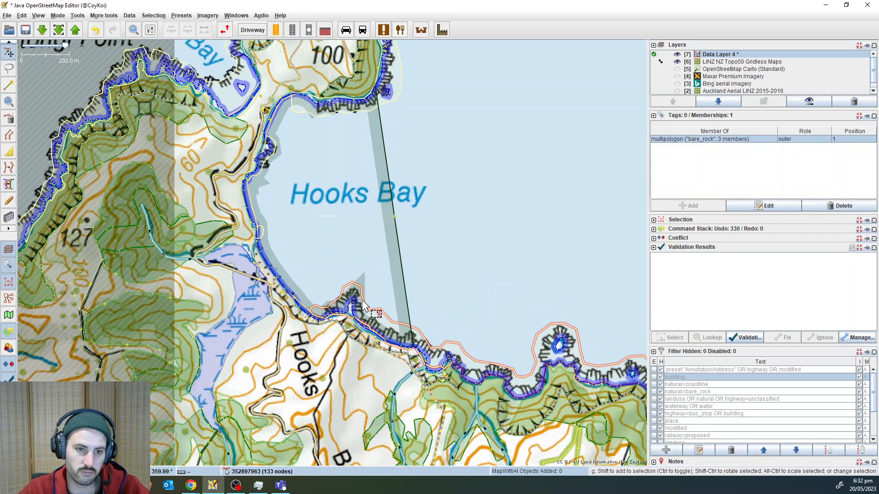
left_click(267, 248)
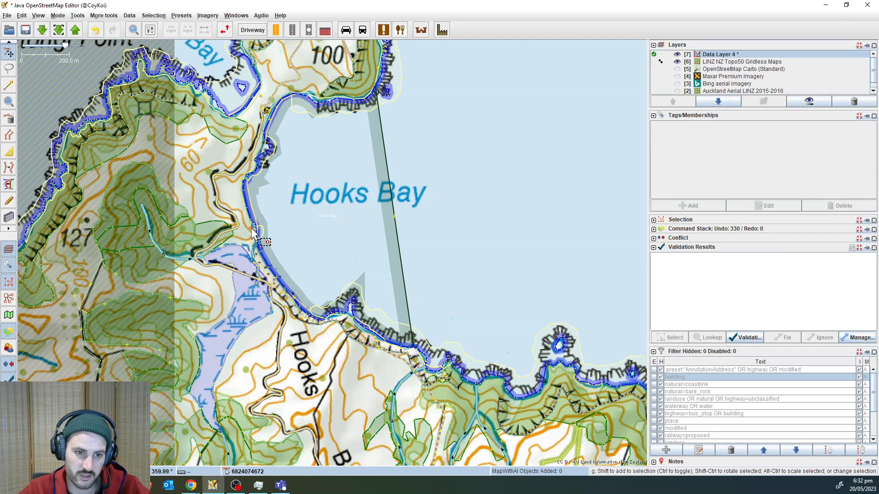
- Hide the Topo50 layer and snap the small Hooks Bay bare-rock outline's north-west corner onto the adjoining beach corner
scroll(251, 228, "up", 3)
left_click_drag(411, 234, 445, 225)
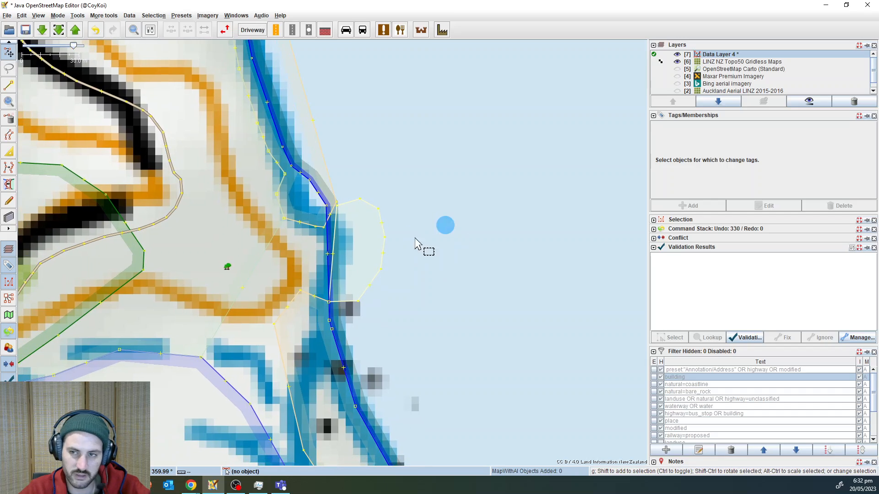
left_click(678, 62)
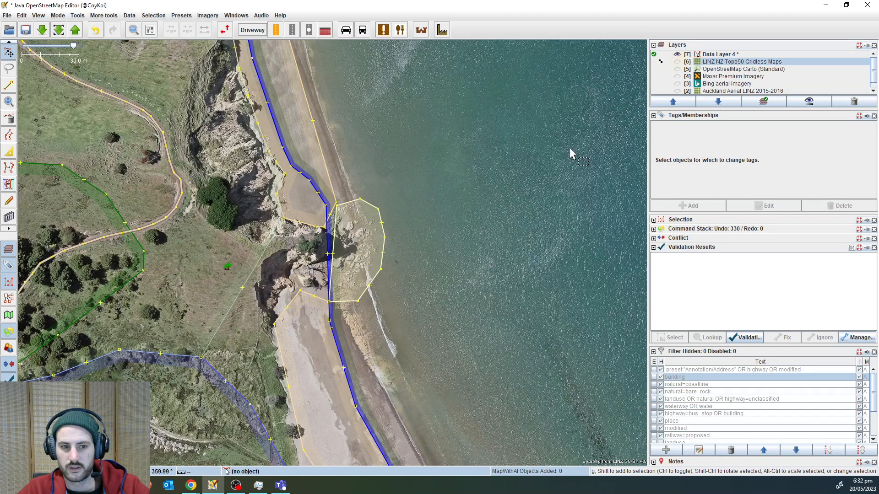
scroll(392, 242, "up", 2)
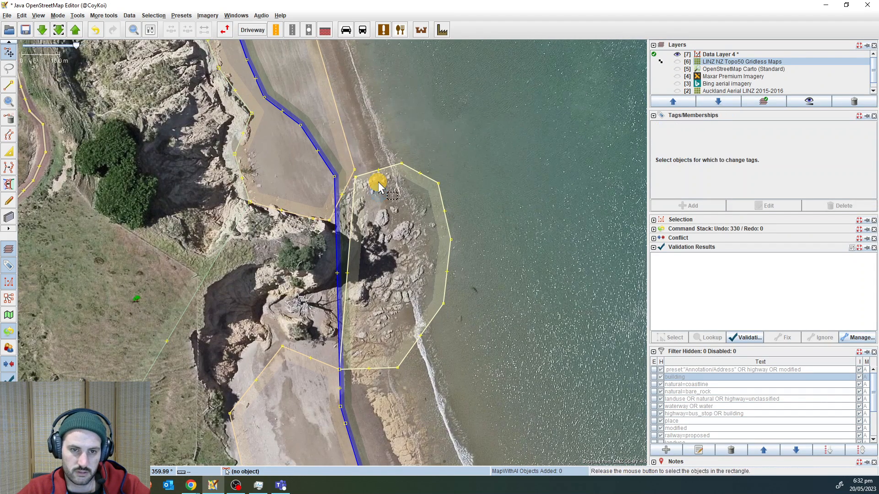
left_click(367, 183)
left_click_drag(356, 169, 354, 170)
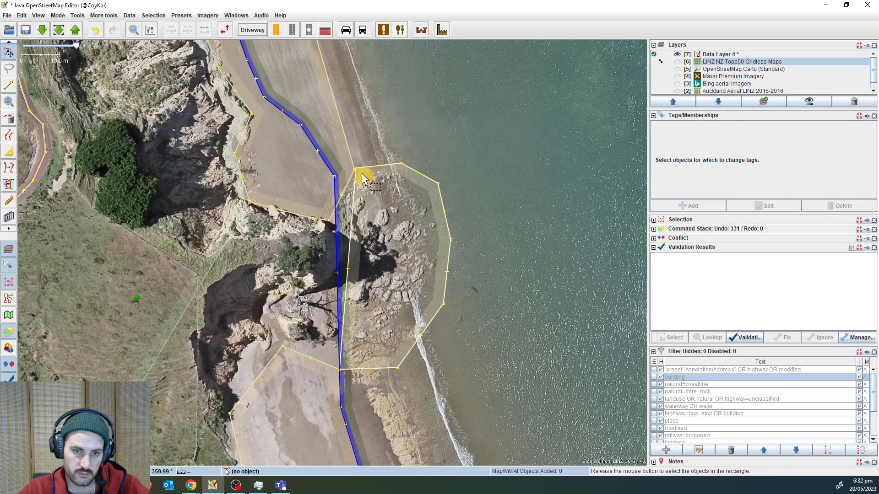
scroll(374, 230, "up", 3)
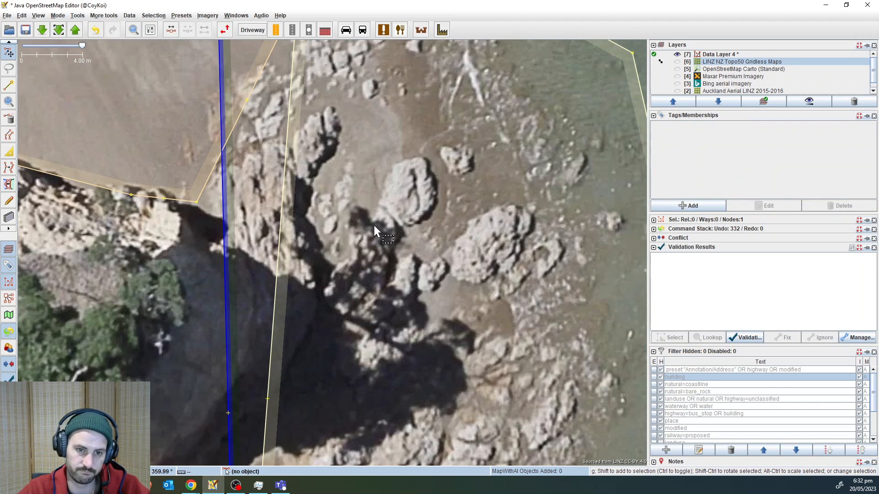
left_click(373, 228)
- Add a node to the bare-rock outline at the northern beach's south-east corner and merge it with the beach node
left_click(282, 213)
key("w")
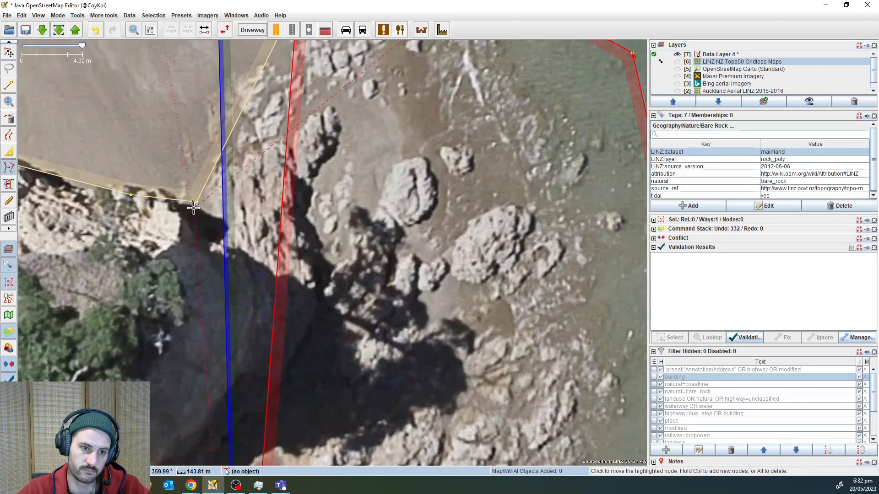
left_click(195, 203, "ctrl")
key("s")
left_click(187, 223)
left_click_drag(179, 174, 208, 224)
key("m")
left_click(314, 235)
scroll(353, 260, "down", 2)
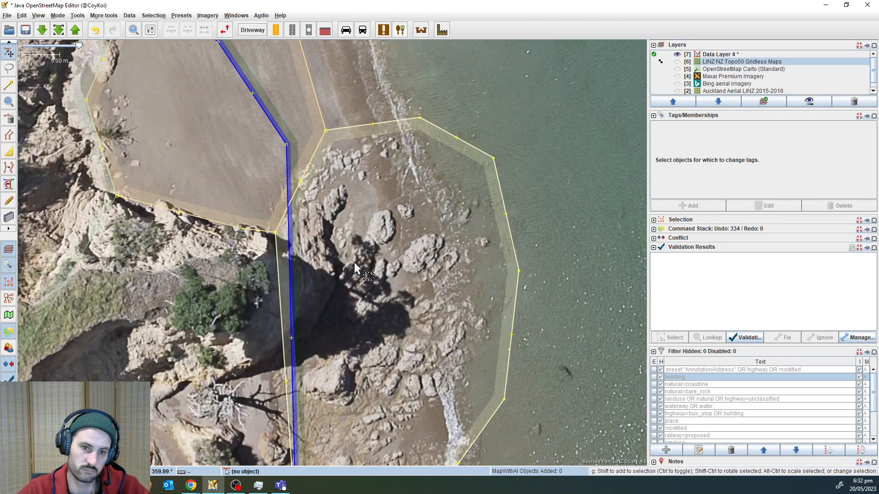
- Reshape the bare-rock outline's landward side along the cliff foot by adding nodes and moving the node shared with the southern beach and coastline
left_click(353, 260)
key("w")
left_click(305, 268, "ctrl")
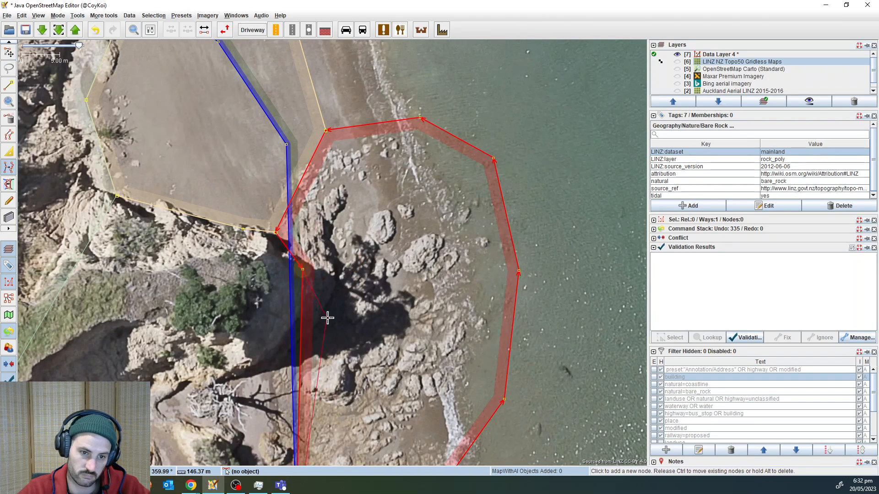
left_click_drag(329, 318, 398, 205)
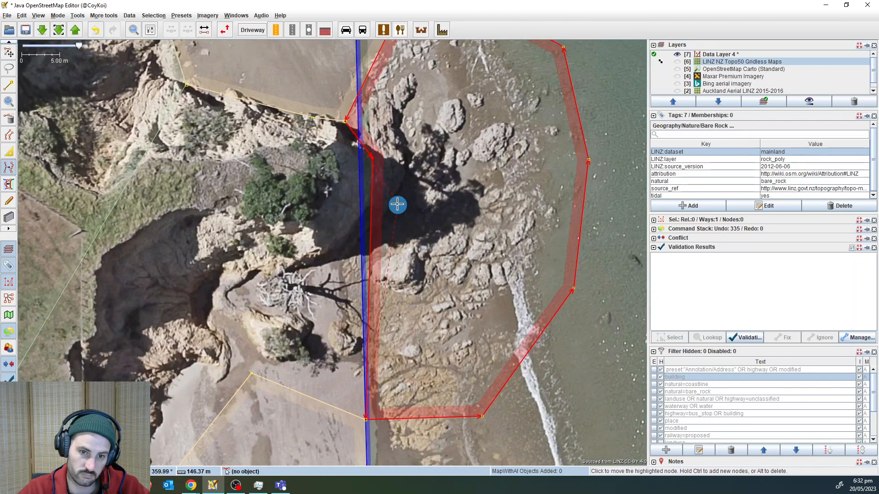
left_click(302, 341)
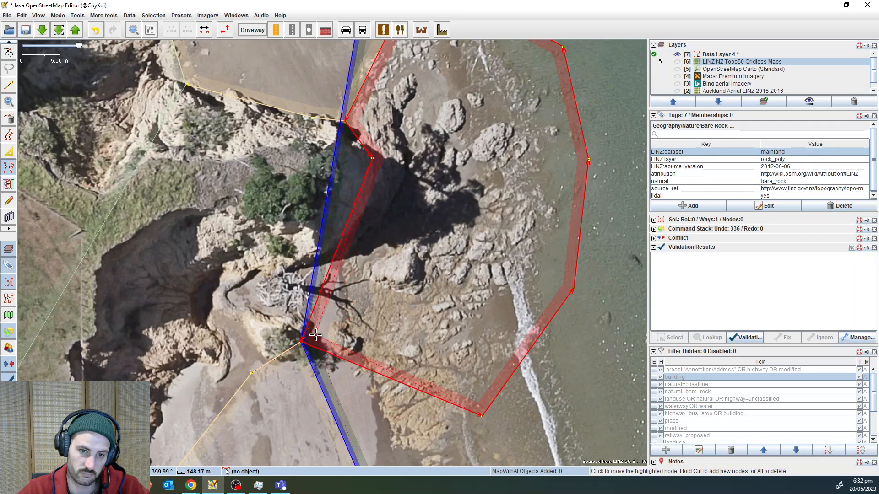
left_click(311, 337)
left_click(305, 266, "ctrl")
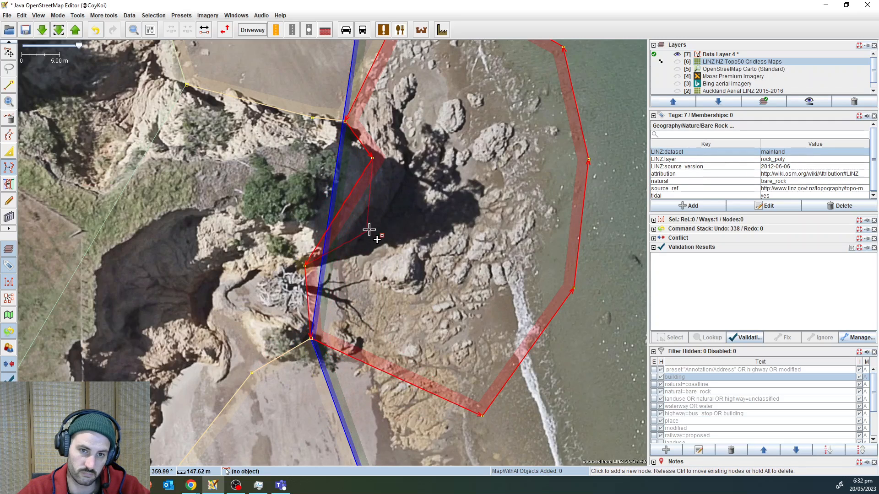
key("s")
left_click(425, 190)
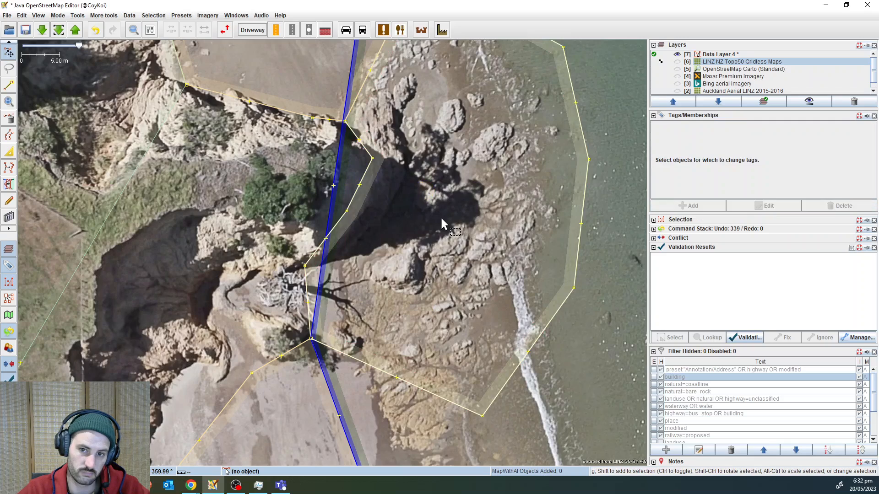
- Move the bare-rock outline's southern seaward corner northward
left_click_drag(441, 216, 375, 183)
left_click_drag(420, 387, 404, 345)
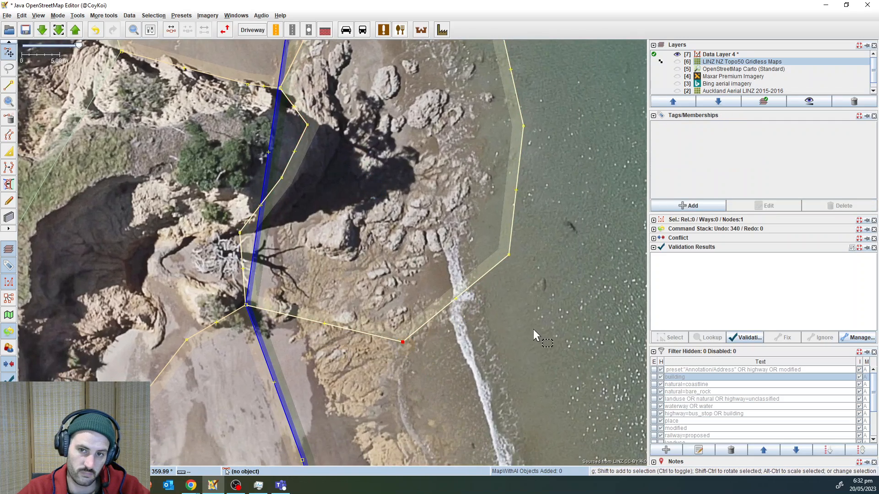
scroll(534, 329, "down", 5)
left_click(545, 333)
- Hide the data layer, show the Topo50 layer and examine the coast around Hooks Bay for its rock symbols
left_click(677, 54)
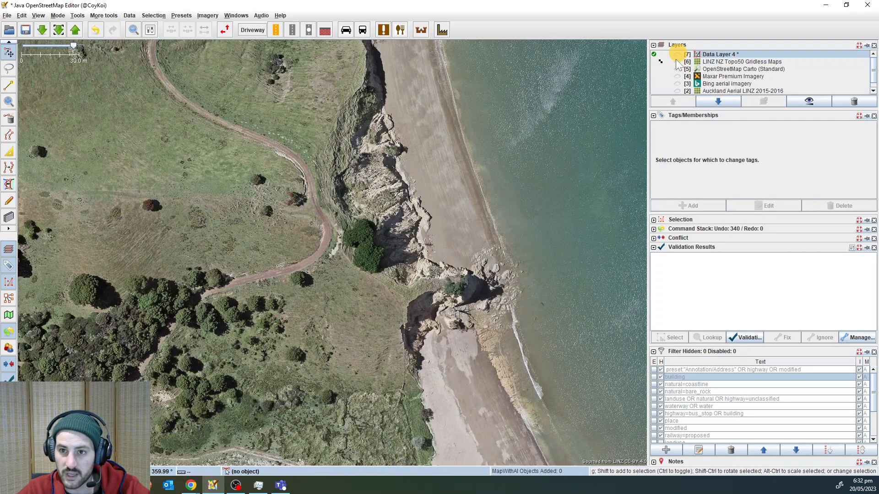
left_click(678, 62)
scroll(557, 170, "down", 4)
left_click_drag(581, 282, 349, 222)
scroll(412, 238, "down", 4)
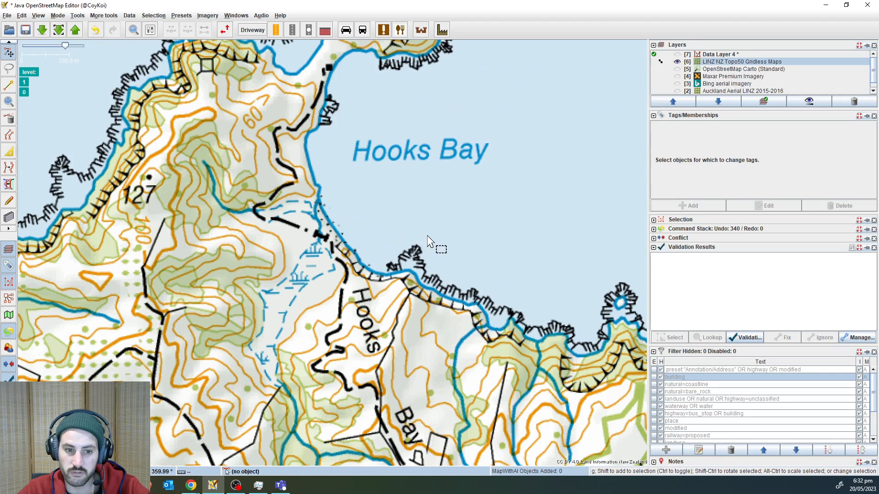
left_click_drag(463, 268, 424, 261)
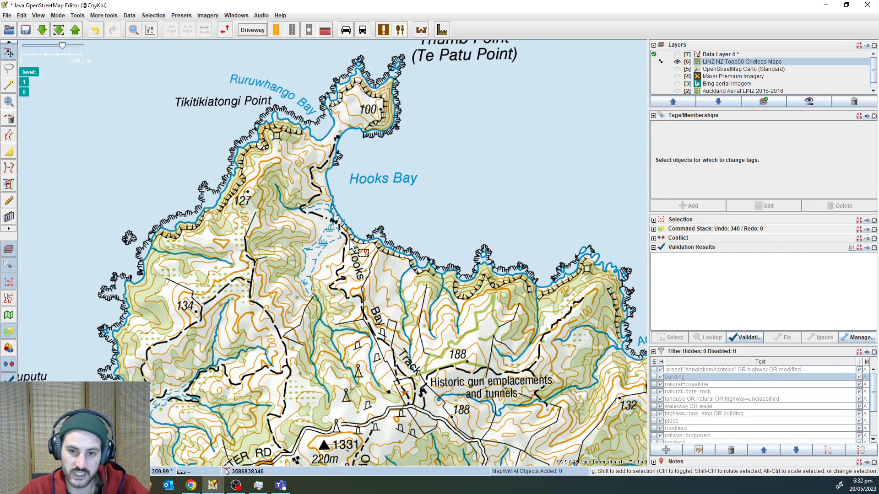
scroll(360, 235, "up", 2)
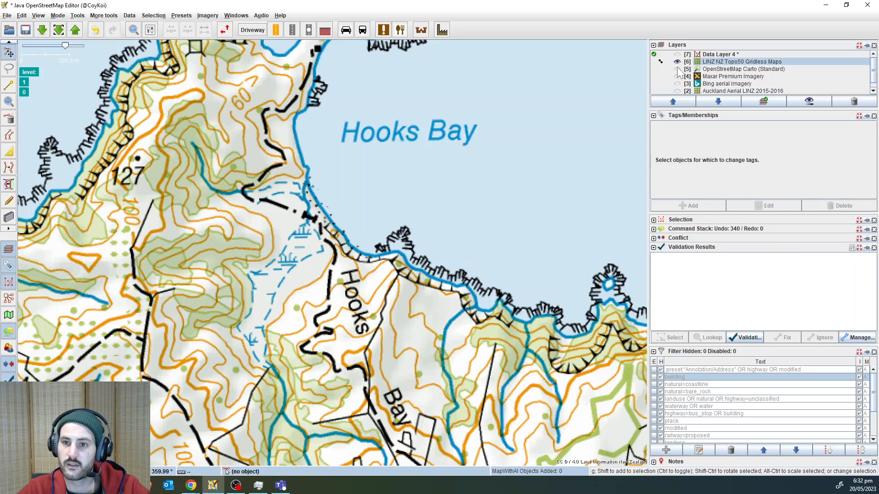
- Switch from the Topo50 layer to OpenStreetMap Carto and examine the rendered rock areas from Hooks Bay to Tikitikiatongi Point
left_click(677, 63)
left_click(367, 249)
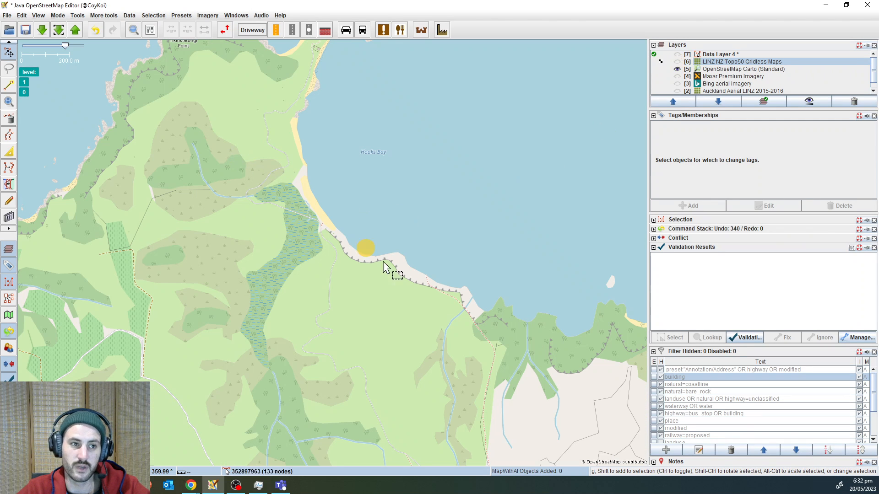
left_click_drag(273, 190, 480, 255)
scroll(416, 78, "up", 4)
left_click_drag(483, 104, 299, 215)
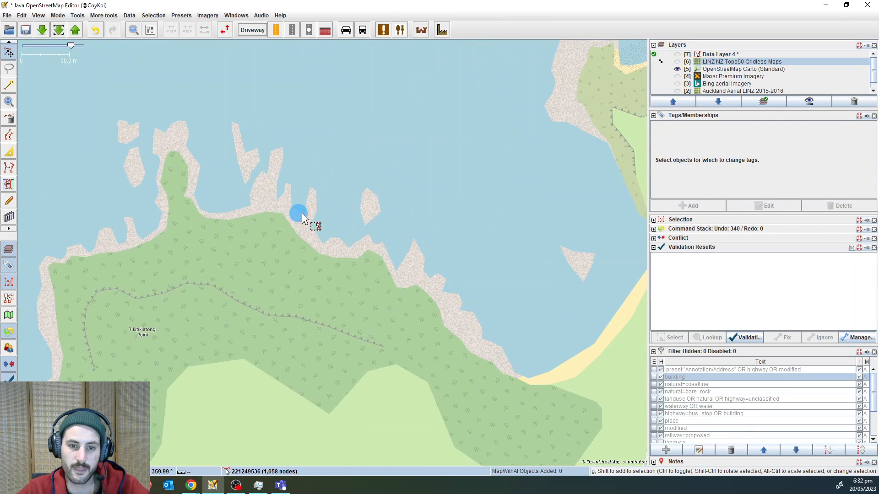
left_click_drag(503, 320, 422, 323)
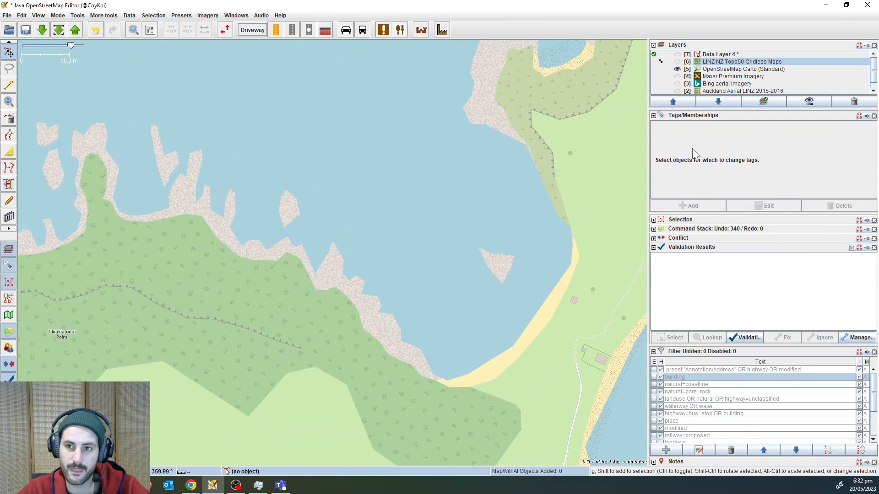
- Compare the Topo50 rock symbols at Tikitikiatongi Point and Ruruwhango Bay with the OpenStreetMap Carto rendering, leaving Topo50 hidden
left_click(678, 62)
left_click_drag(306, 226, 455, 254)
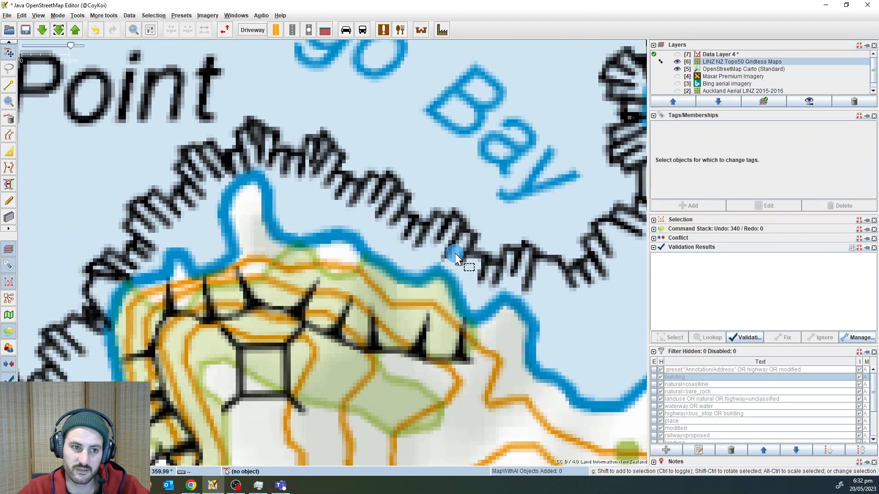
left_click_drag(379, 215, 429, 192)
left_click_drag(381, 276, 272, 274)
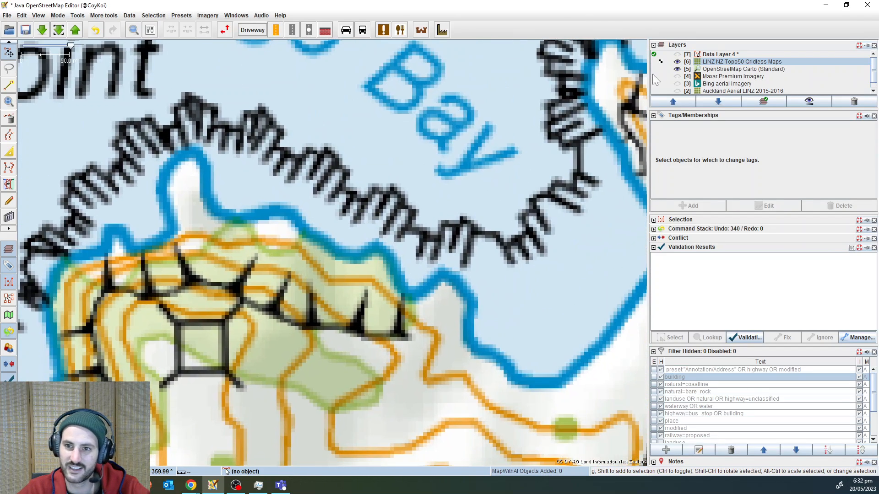
left_click(677, 63)
scroll(435, 280, "down", 5)
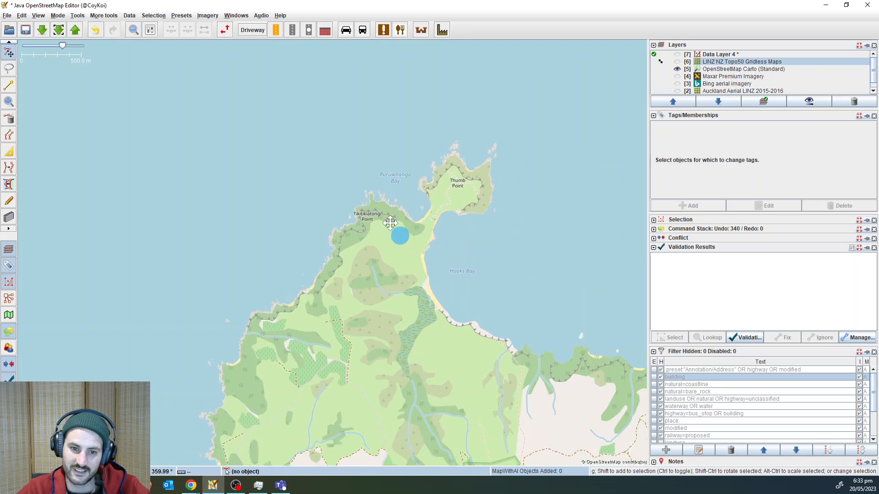
scroll(425, 270, "up", 4)
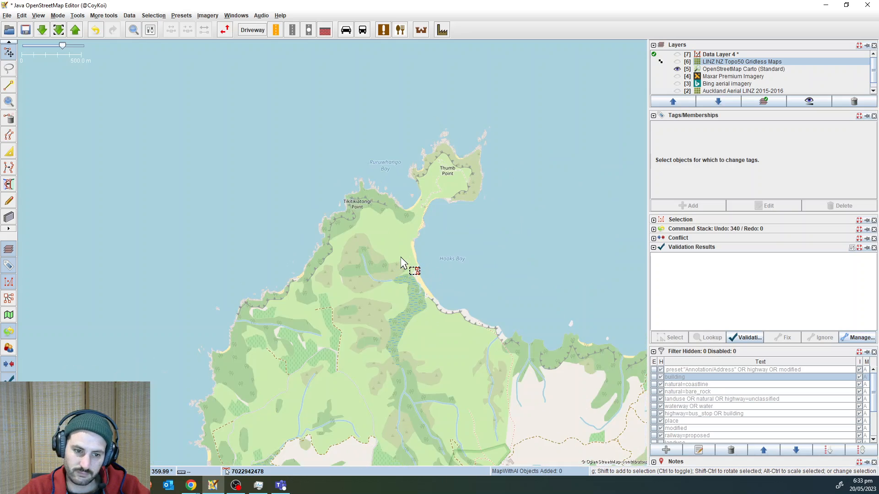
- Compare Topo50 with OpenStreetMap Carto at Hooks Bay, then hide both and show the data layer over the aerial imagery
left_click_drag(489, 188, 394, 208)
left_click(677, 62)
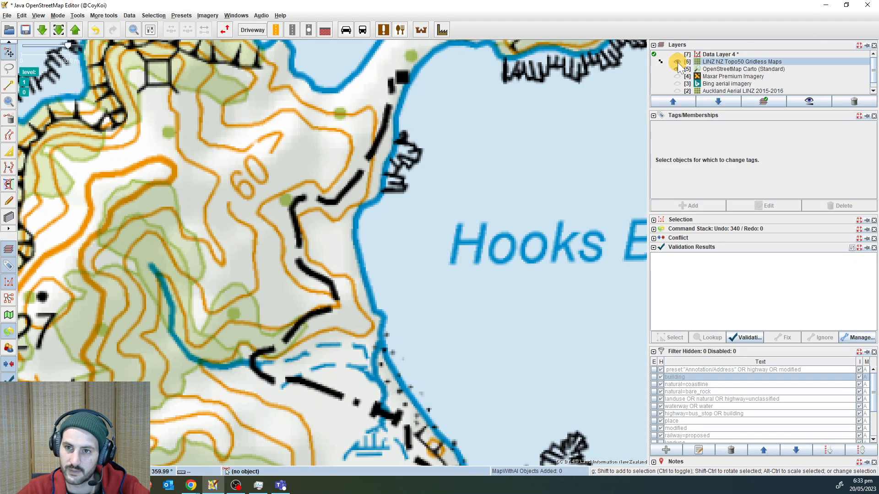
left_click(677, 69)
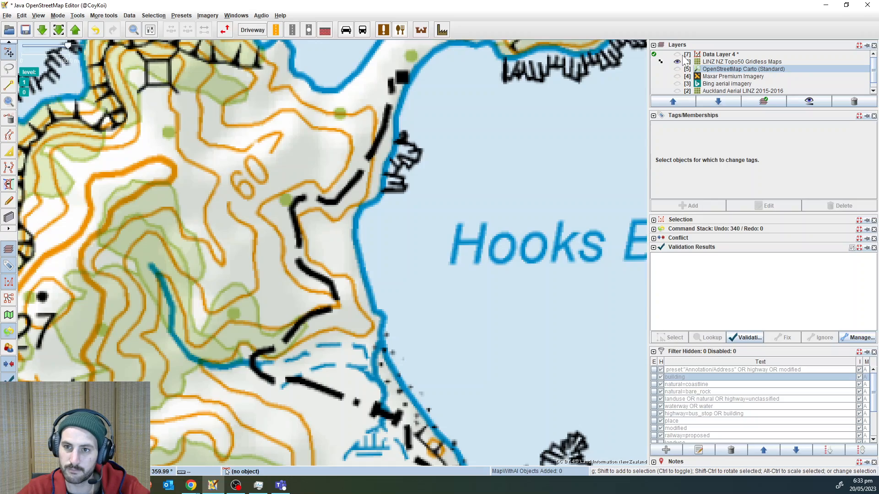
left_click(677, 62)
scroll(458, 288, "up", 10)
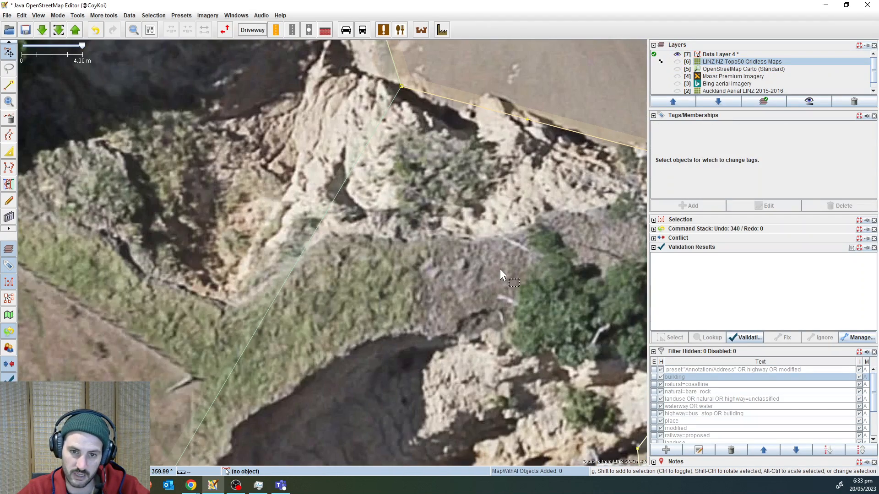
- Show the Maxar Premium Imagery and examine the coastline and bare-rock outline around the small rocky headland
scroll(500, 269, "down", 2)
left_click_drag(500, 268, 283, 258)
left_click_drag(516, 228, 418, 242)
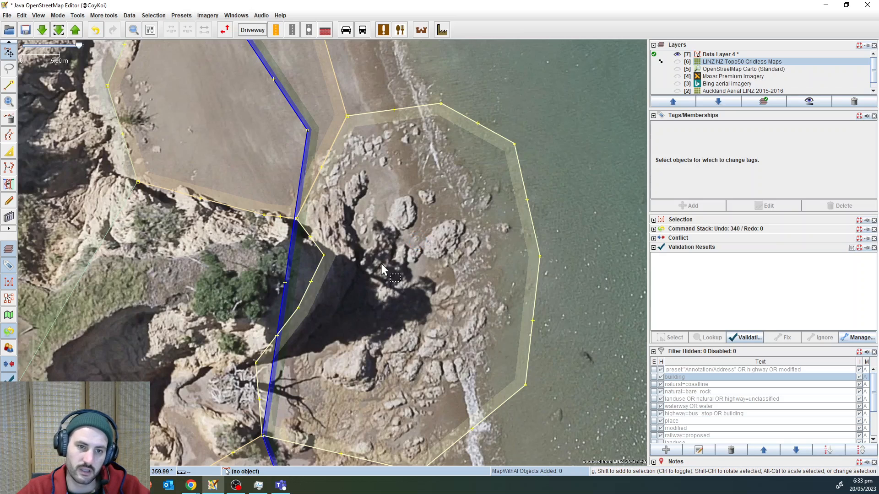
left_click_drag(381, 265, 410, 345)
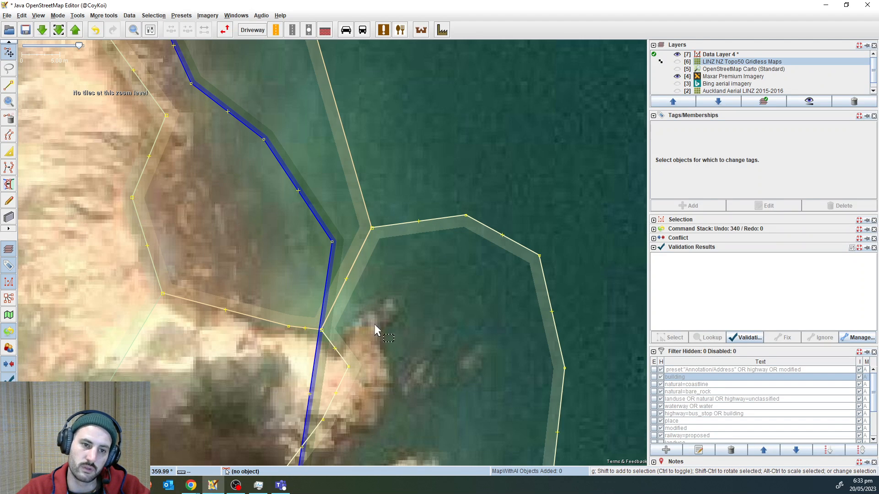
scroll(260, 206, "down", 2)
left_click_drag(259, 206, 286, 279)
left_click_drag(398, 370, 415, 229)
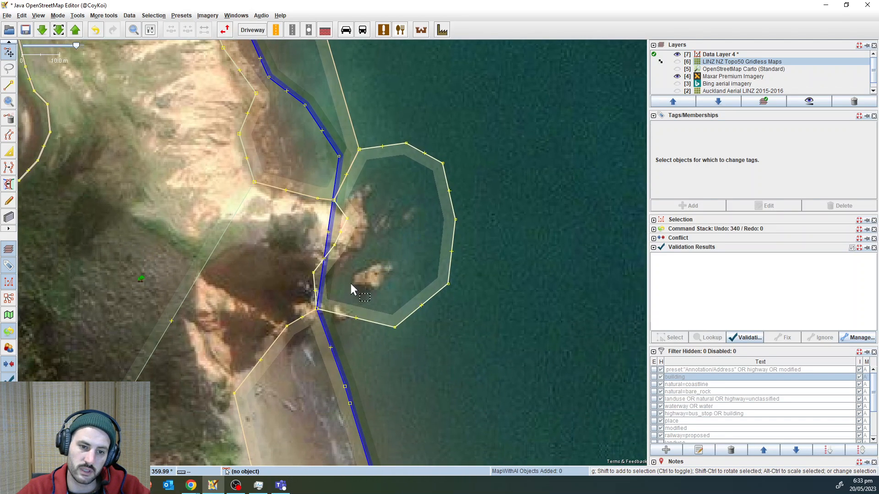
- Inspect the tags of the beach areas north and south of the rocky headland
left_click(334, 114)
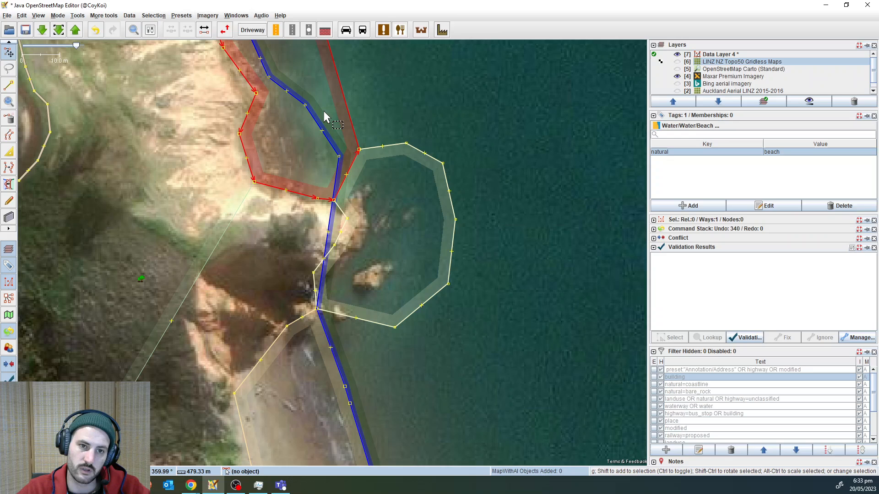
left_click(391, 226)
left_click_drag(386, 291, 433, 167)
left_click(344, 252)
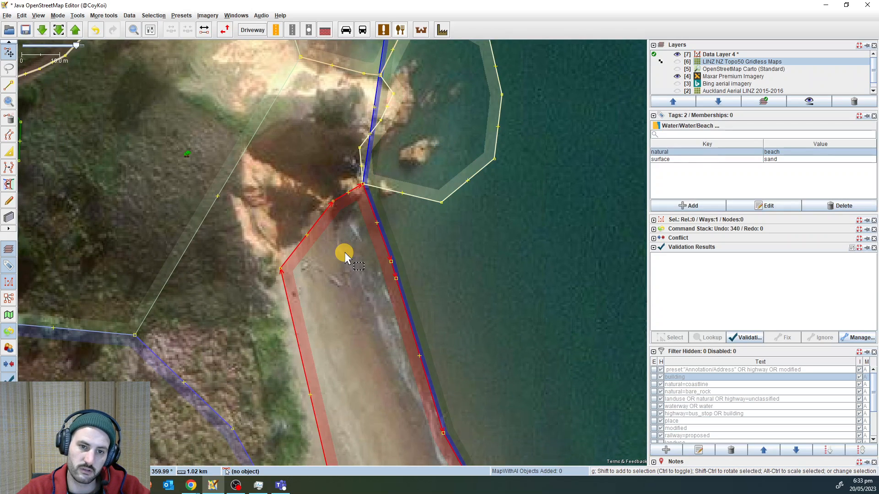
left_click(456, 250)
left_click_drag(430, 137, 421, 365)
left_click(387, 228)
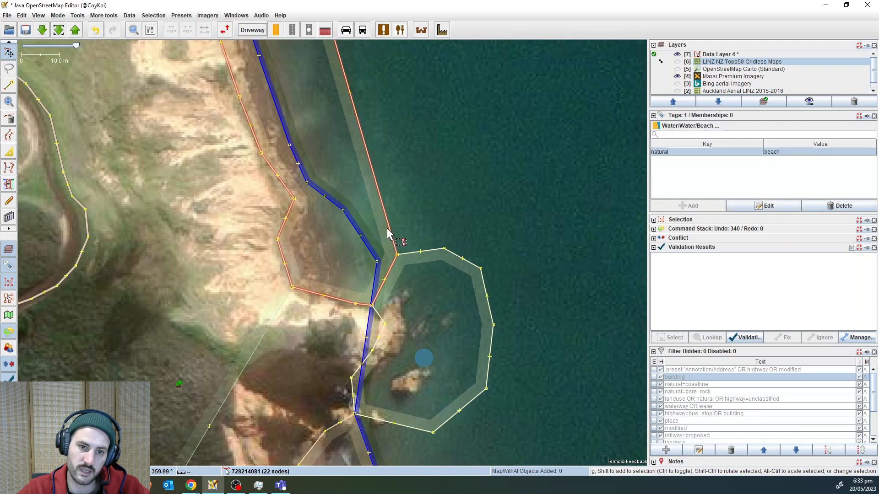
- Move two coastline nodes just north of the rocky headland inland to follow the shore on the Maxar imagery
left_click(355, 228)
left_click_drag(335, 237, 396, 238)
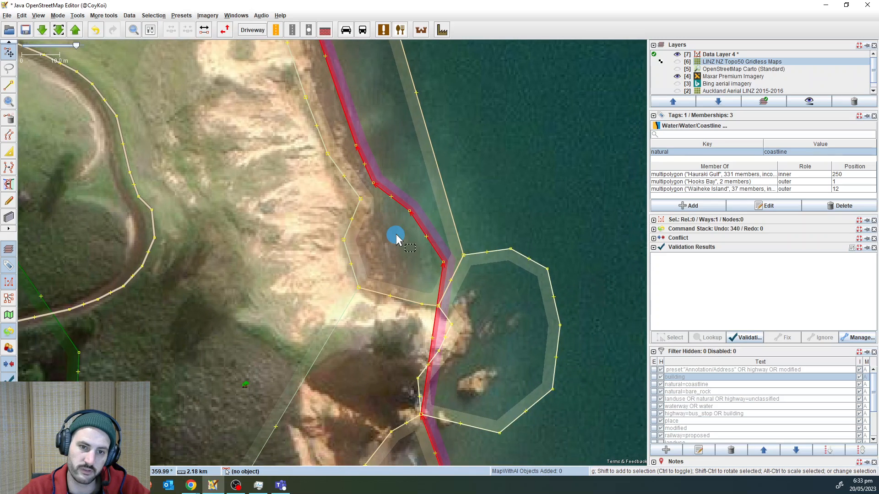
left_click(386, 230)
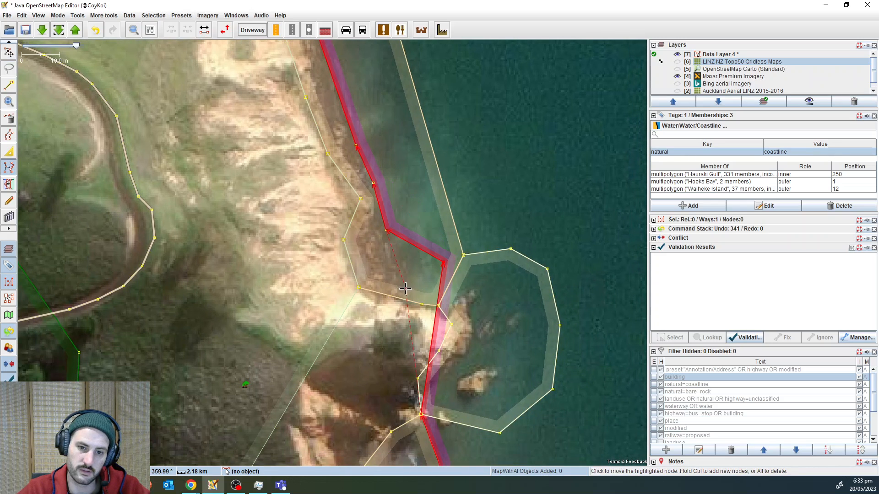
left_click(405, 288)
- Add four nodes to the coastline so it wraps around the seaward edge of the rocky headland
scroll(406, 289, "up", 3)
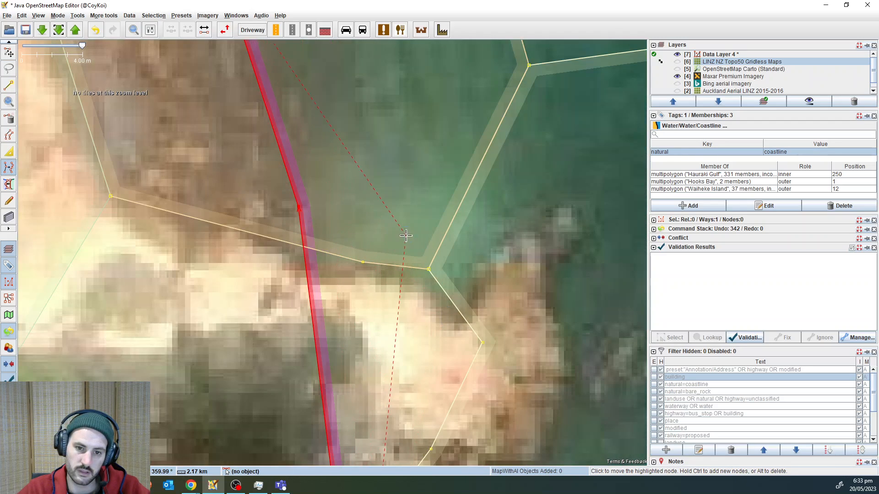
left_click_drag(405, 236, 328, 194)
left_click(457, 202)
left_click(499, 316)
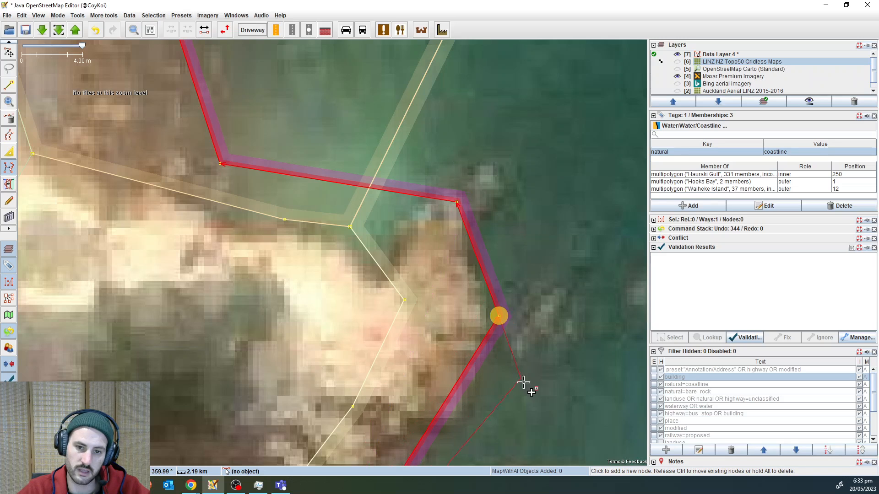
left_click_drag(523, 383, 481, 157)
left_click(422, 197)
left_click(288, 298)
scroll(536, 220, "down", 3)
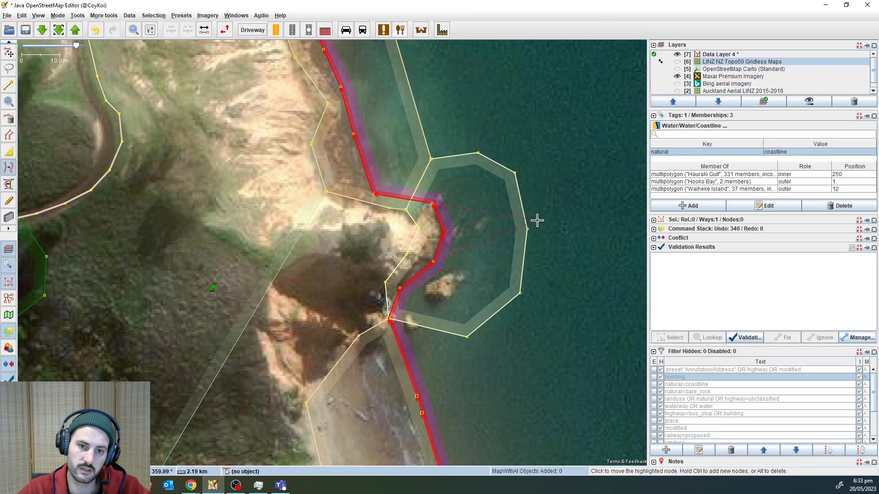
- Add a coastline node at the corner shared by the beach and bare rock, and merge it with that corner
left_click_drag(463, 246, 499, 267)
scroll(433, 206, "up", 2)
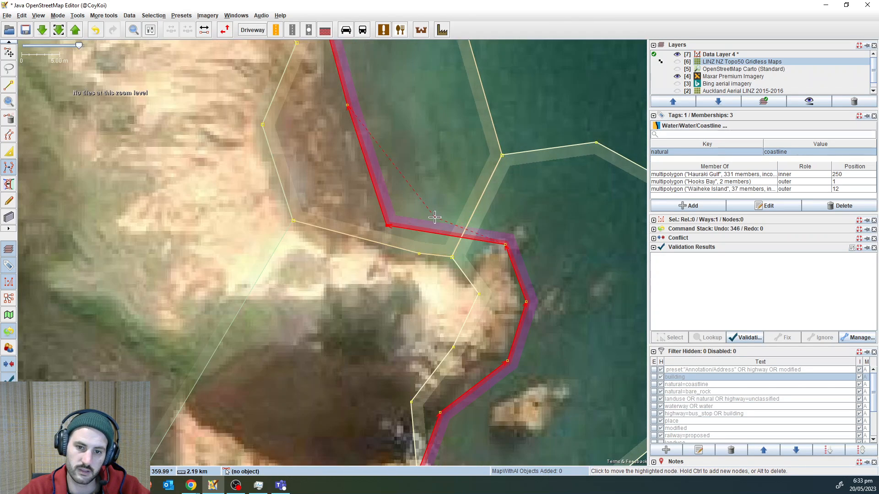
left_click(452, 257, "ctrl")
key("s")
left_click(444, 219)
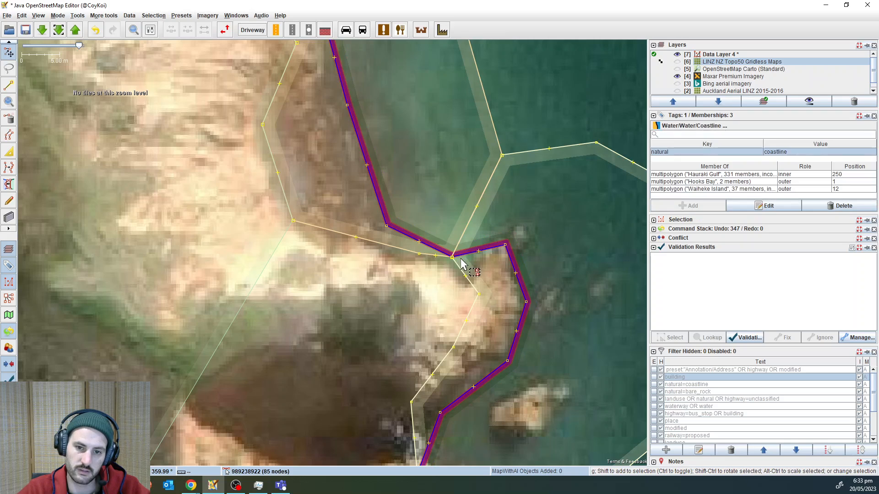
left_click_drag(440, 278, 457, 236)
key("m")
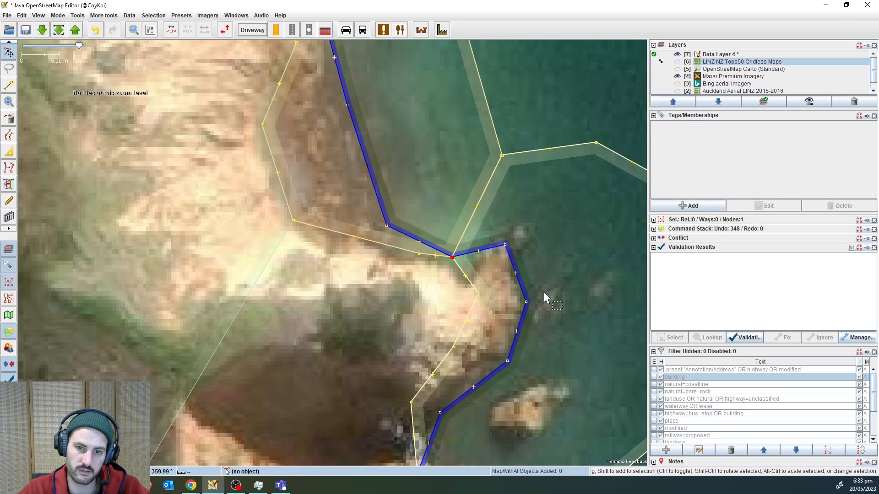
- Check the coastline along the headland's southern side and down the sandy beach against the Maxar imagery
left_click_drag(563, 298, 550, 235)
left_click(397, 175)
key("w")
left_click_drag(530, 330, 515, 195)
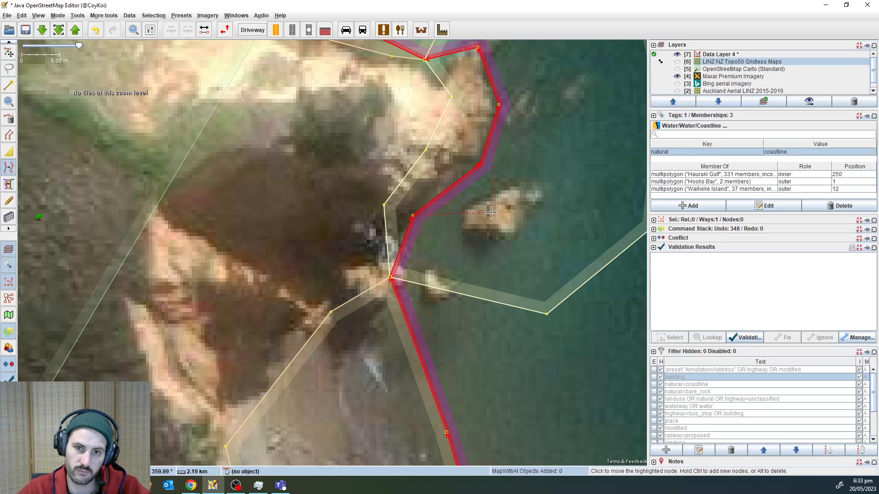
left_click_drag(497, 270, 534, 184)
left_click_drag(406, 323, 447, 190)
key("s")
left_click(447, 188)
scroll(453, 216, "down", 4)
left_click_drag(465, 273, 383, 171)
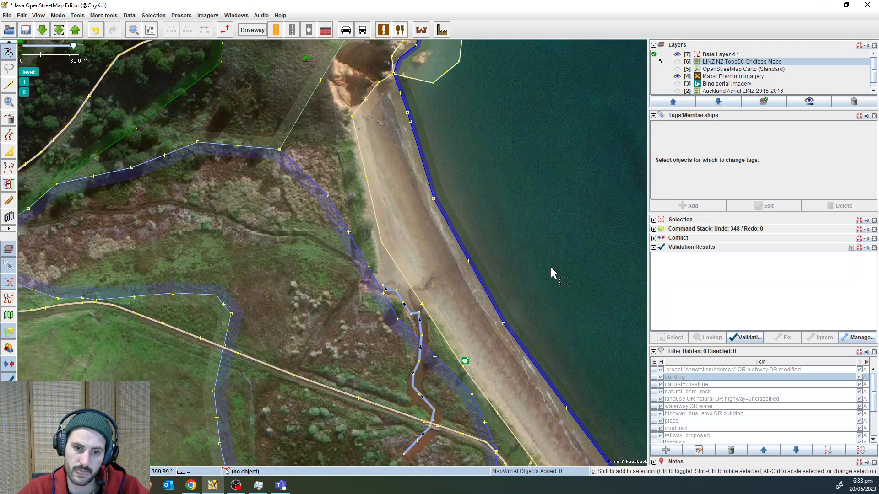
- Add a node on the landward edge of the bare-rock outline near its southern end and pull it inland
left_click(398, 149)
left_click_drag(398, 149, 466, 269)
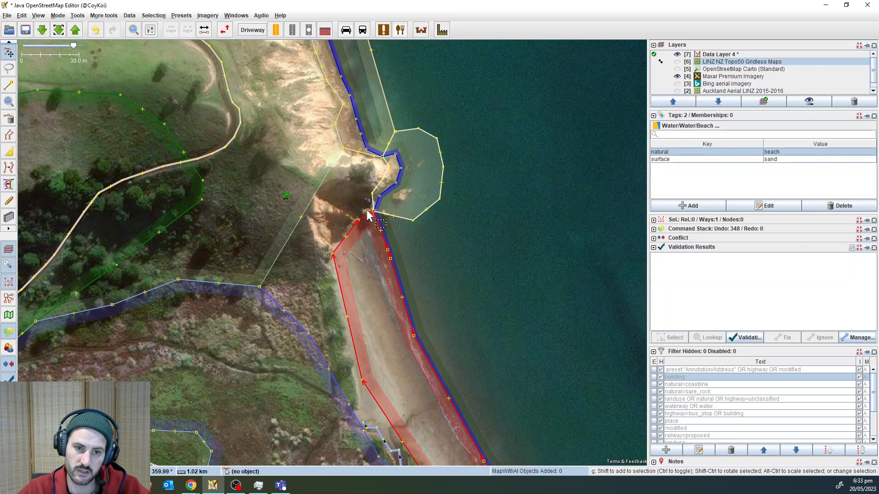
scroll(375, 208, "up", 3)
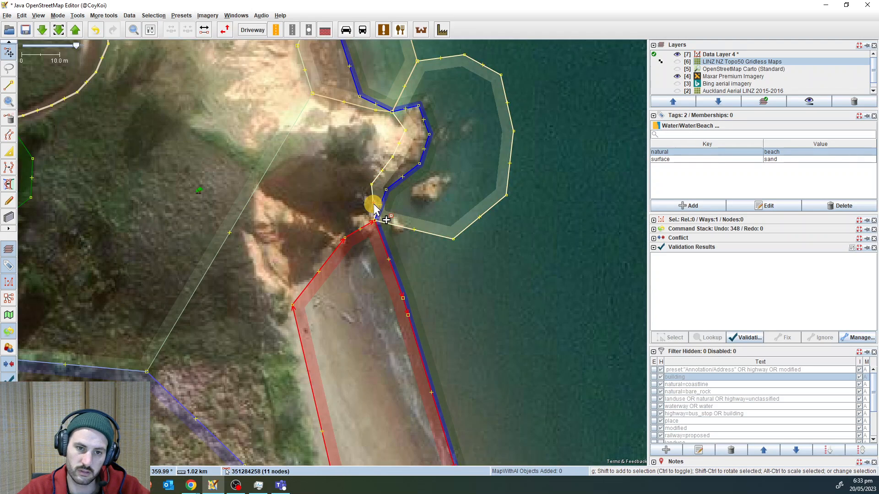
left_click_drag(375, 208, 347, 207)
left_click(316, 183)
- Hide the Maxar Premium Imagery to view the beach's southeastern end on the LINZ aerial imagery
left_click_drag(553, 309, 518, 215)
scroll(525, 256, "down", 2)
left_click(366, 184)
left_click(545, 241)
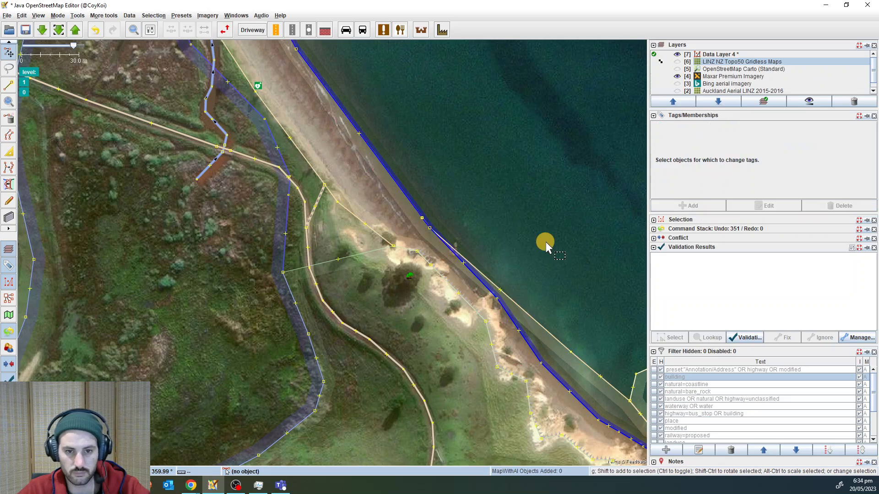
key("alt+4")
left_click_drag(545, 242, 522, 186)
- Merge the two overlapping nodes on the coastline at the sandy beach's southeastern end
left_click(363, 150)
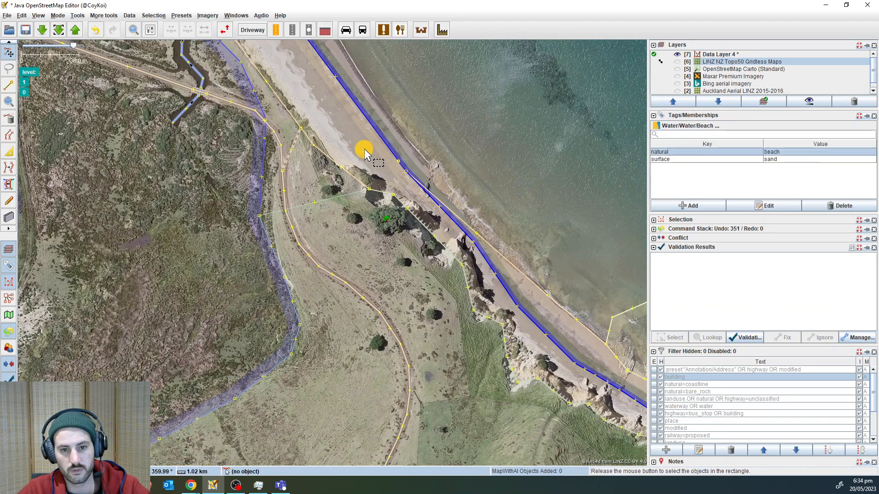
scroll(415, 153, "up", 4)
left_click(377, 171)
left_click_drag(375, 176, 328, 204)
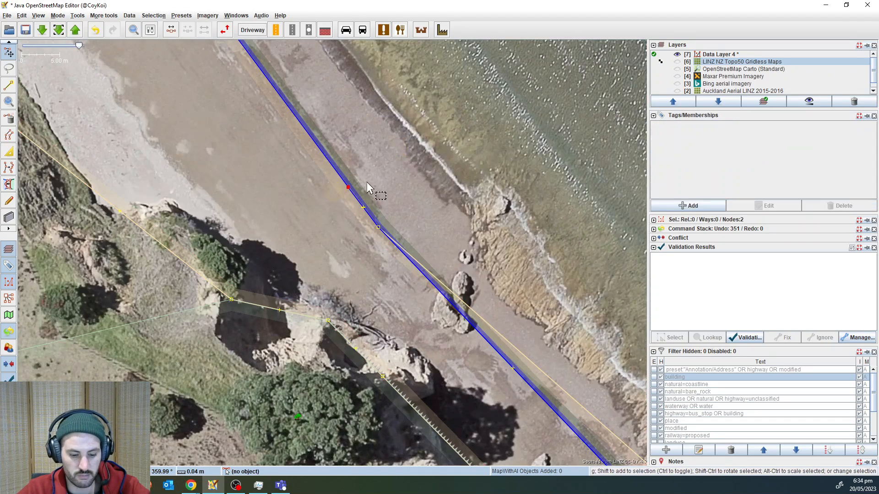
left_click(360, 232)
scroll(486, 255, "down", 3)
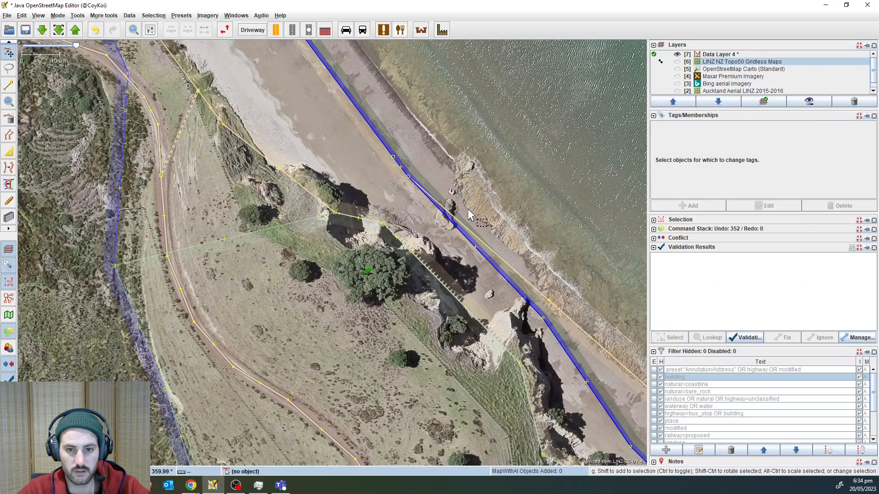
- Examine the coastline, beach and bare-rock outlines all around Hooks Bay against the aerial imagery
scroll(399, 165, "down", 3)
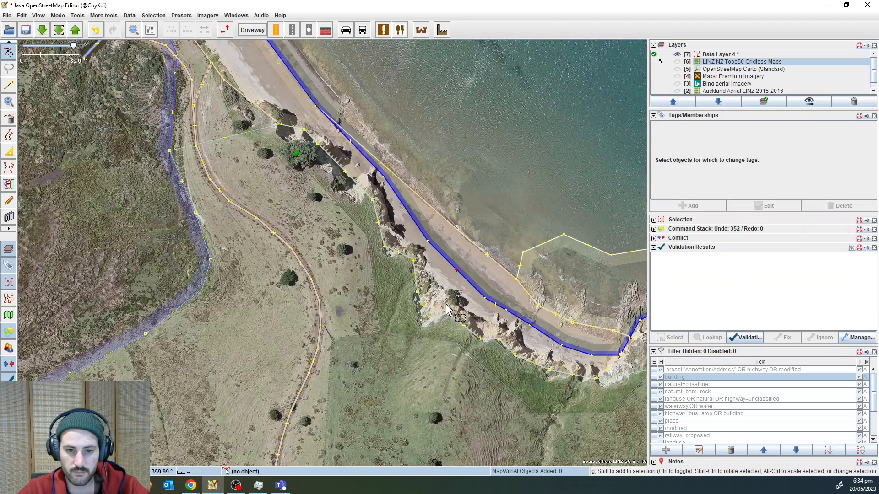
left_click_drag(436, 364, 240, 159)
scroll(240, 159, "down", 2)
left_click_drag(352, 211, 307, 314)
left_click_drag(270, 132, 281, 262)
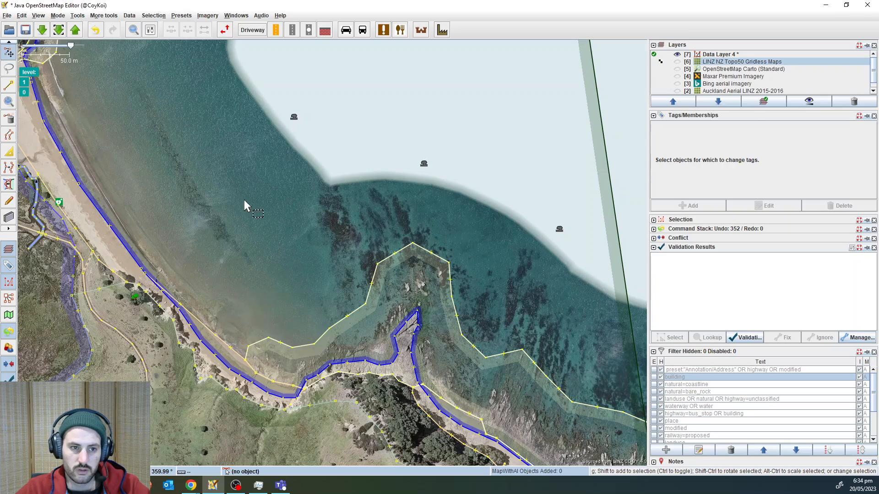
left_click_drag(169, 141, 283, 323)
scroll(258, 253, "down", 2)
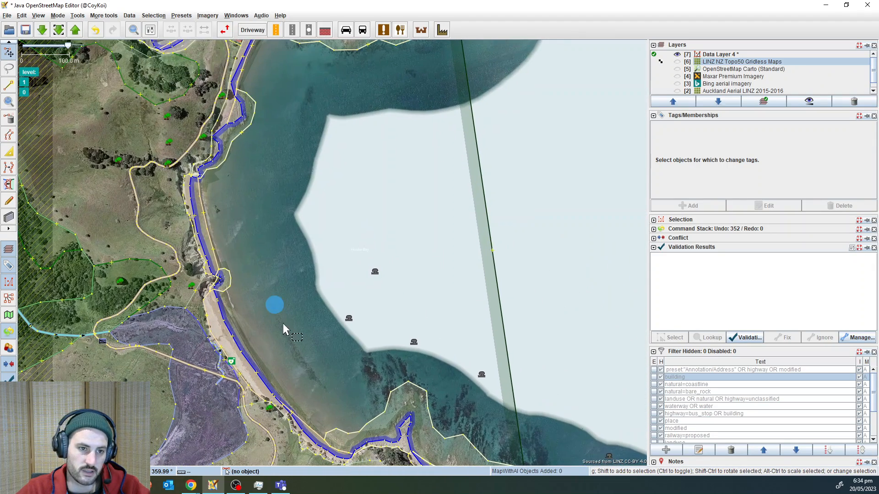
left_click_drag(274, 245, 213, 149)
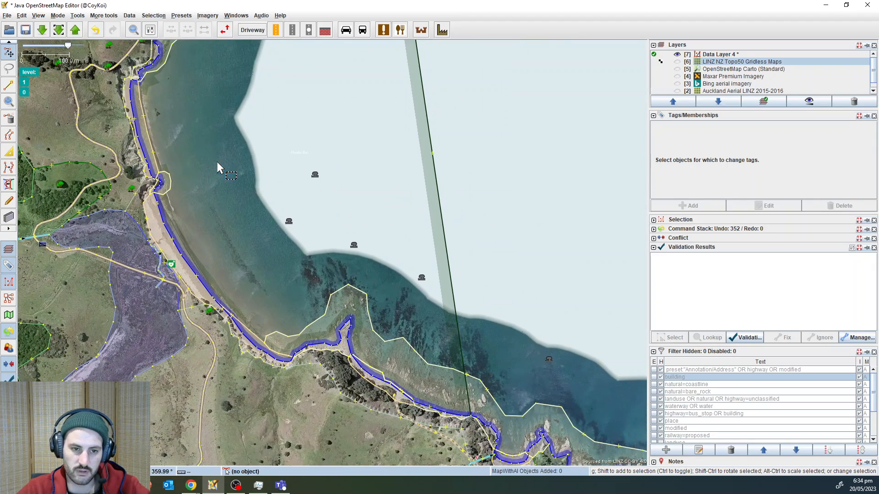
scroll(214, 177, "down", 2)
left_click_drag(212, 182, 184, 213)
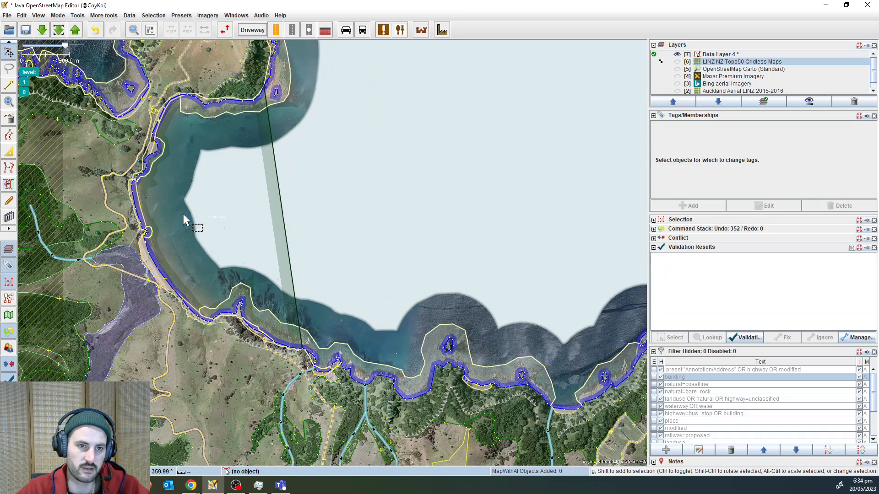
- Start the data upload, cancel it at the validation check, and zoom to the mixed type duplicated nodes problem
left_click(75, 30)
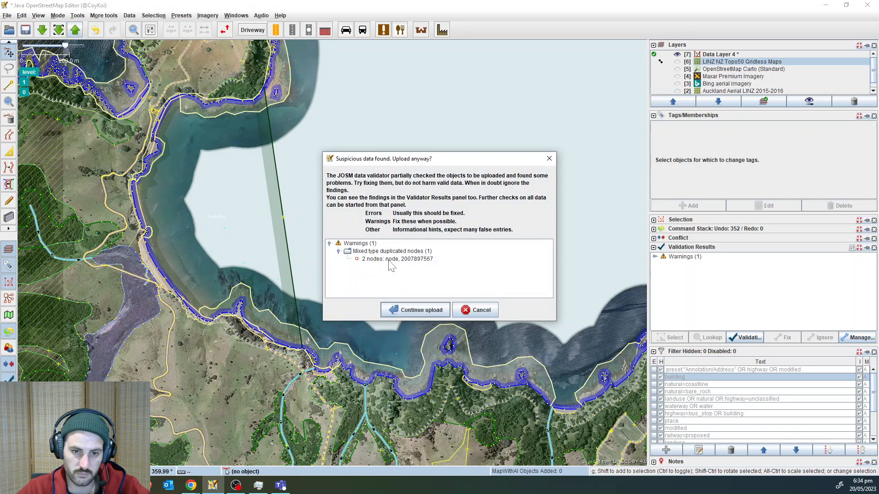
left_click(481, 310)
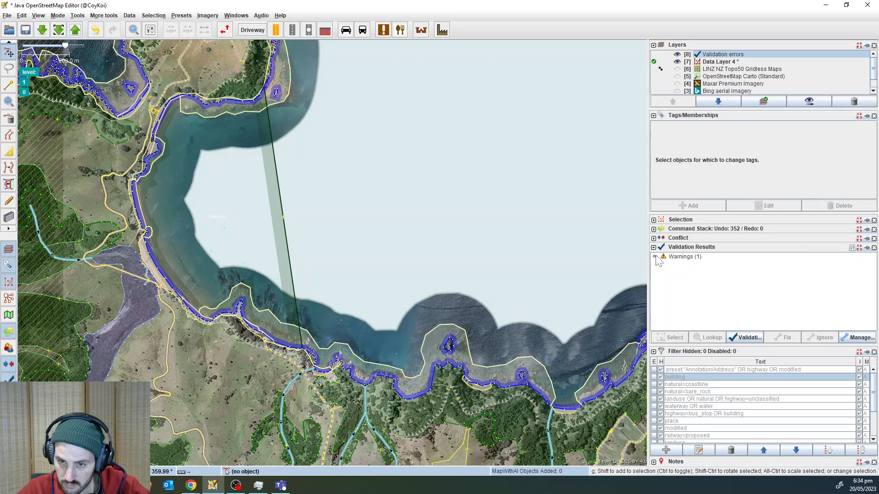
left_click(654, 257)
double_click(682, 265)
left_click(694, 273)
right_click(699, 273)
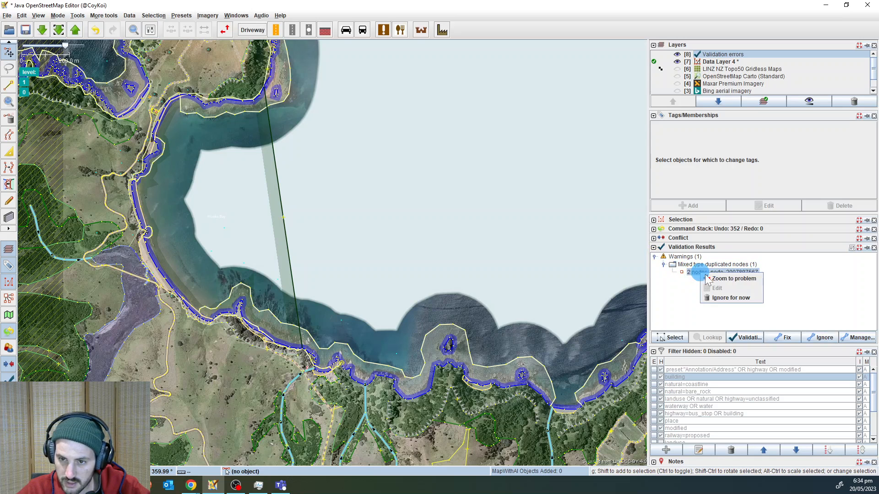
left_click(728, 278)
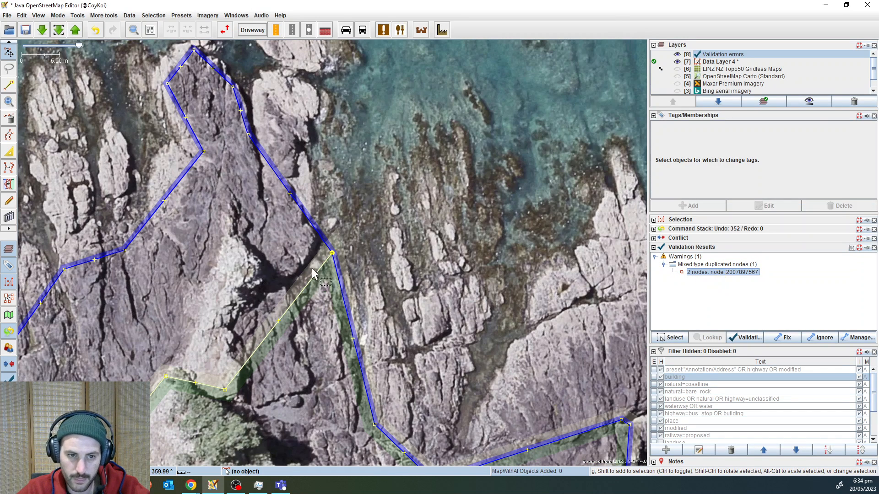
- Try to move the wood outline's northern tip node inland, away from the coastline, and undo the move
scroll(315, 264, "up", 1)
left_click_drag(315, 268, 376, 232)
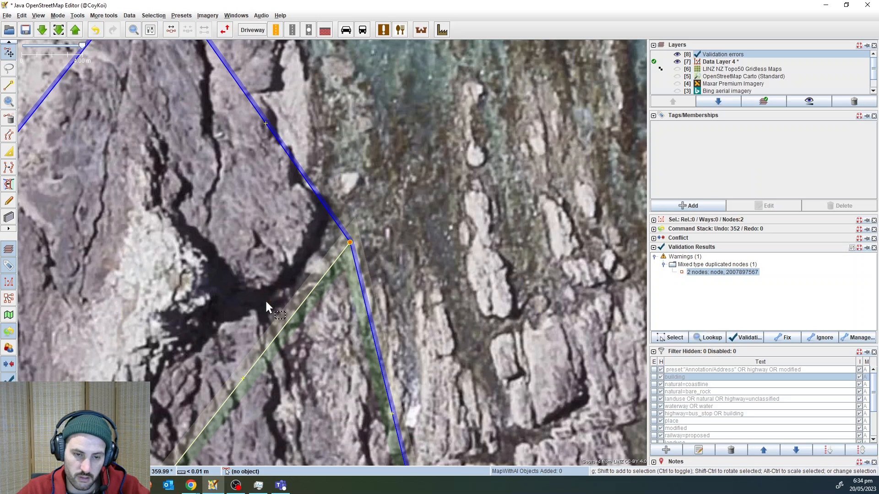
scroll(405, 337, "down", 2)
left_click_drag(447, 357, 454, 261)
left_click(348, 254)
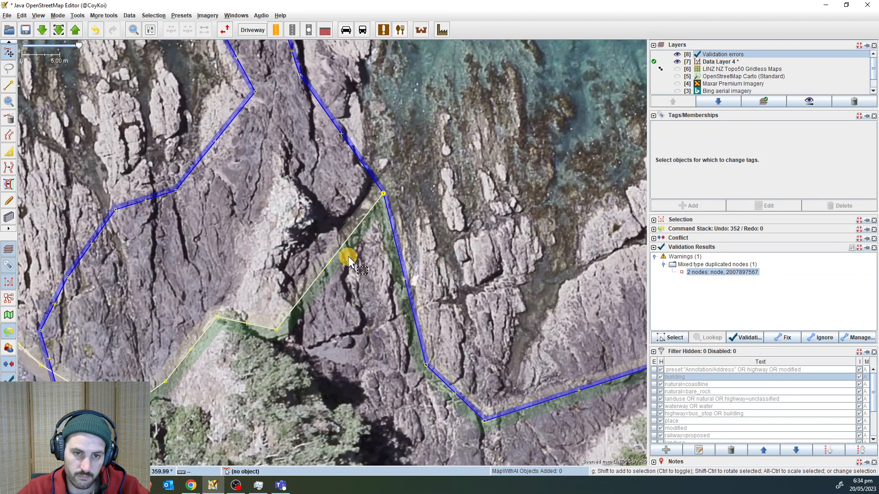
double_click(353, 252)
key("w")
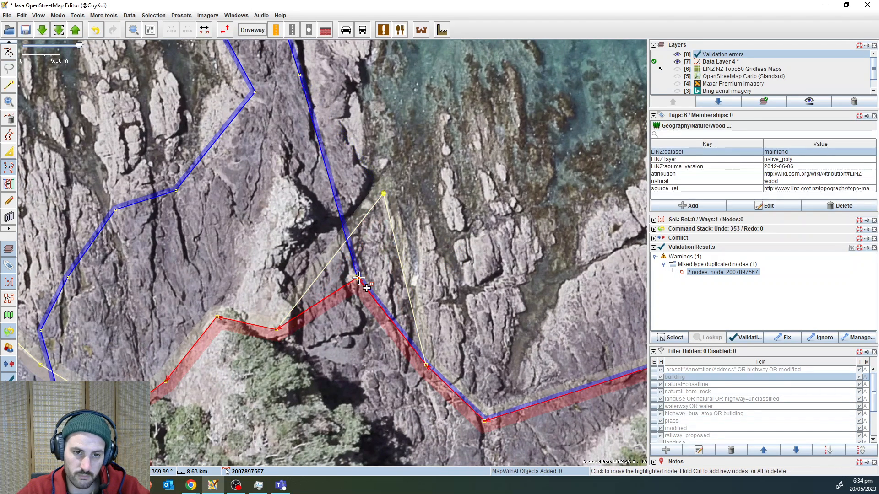
left_click(457, 219)
key("s")
key("ctrl+z")
- Resolve the mixed type duplicated nodes where the wood outline's northern tip meets the coastline
left_click(473, 166)
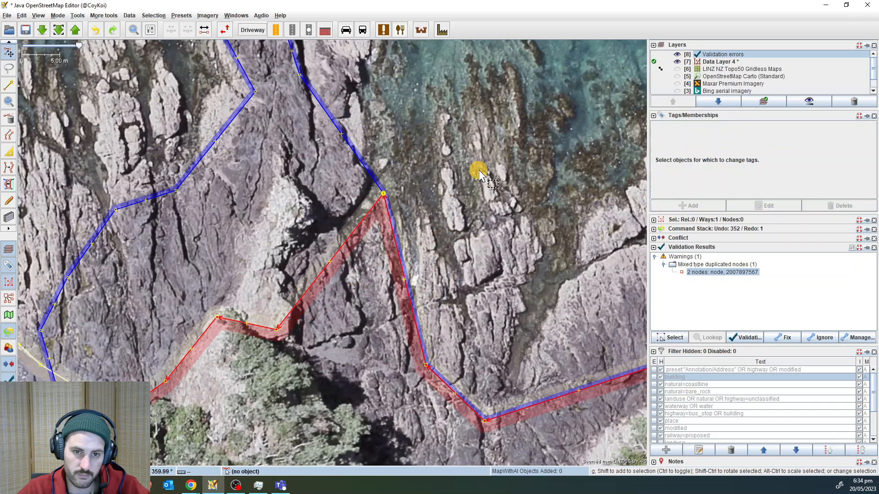
key("s")
key("s")
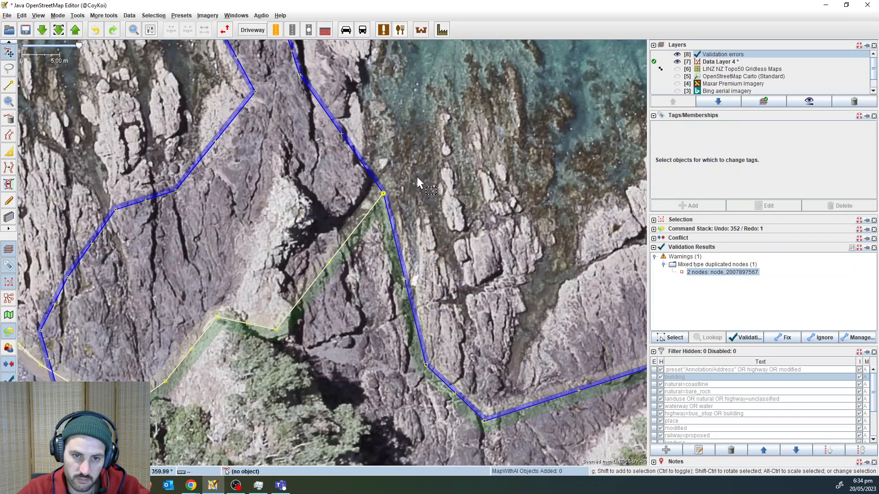
key("ctrl+y")
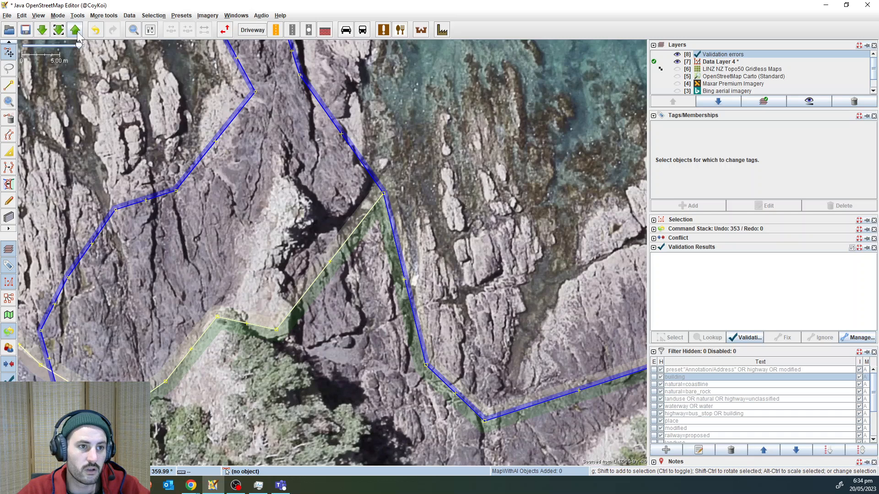
- Enter the changeset comment "Refine coastline Hooks Bay", obtain the source from the current layers, and close the upload dialog without uploading
key("ctrl+shift+Up")
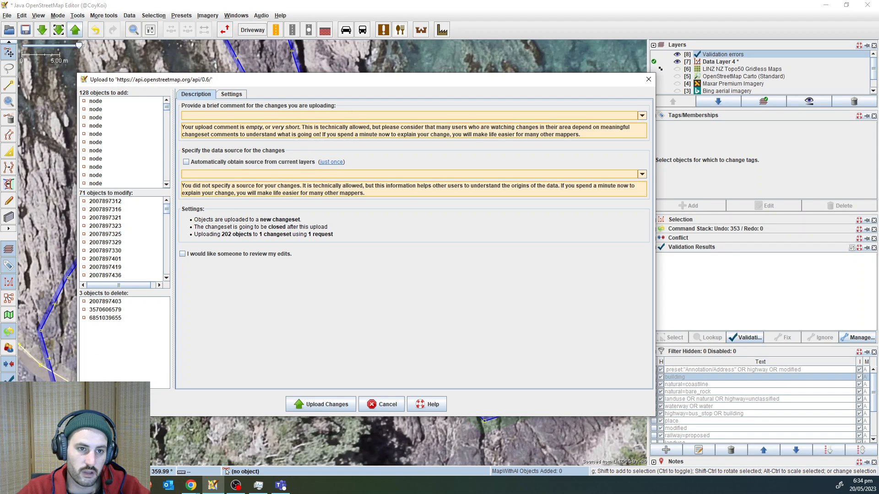
type("Refine")
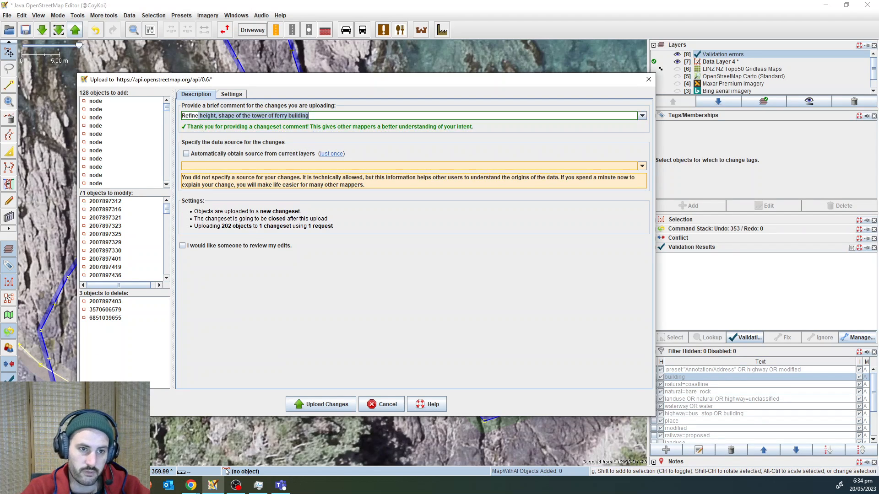
type(" coastline")
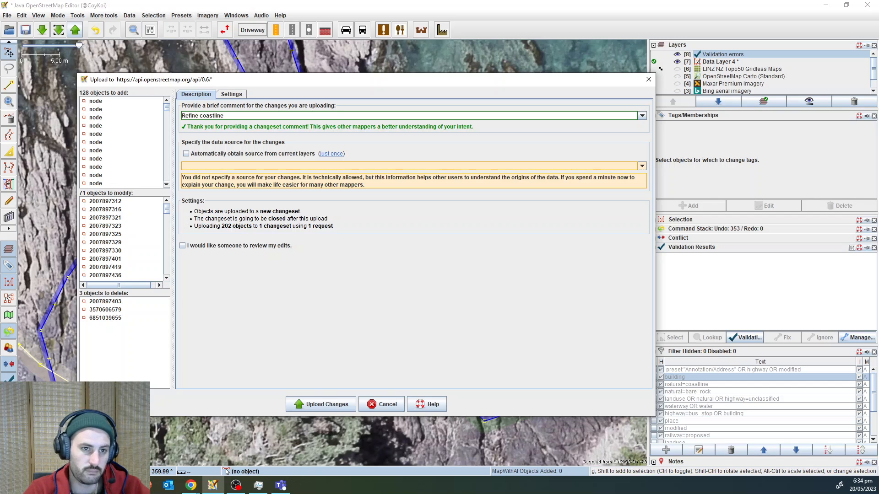
type(" Hooks B")
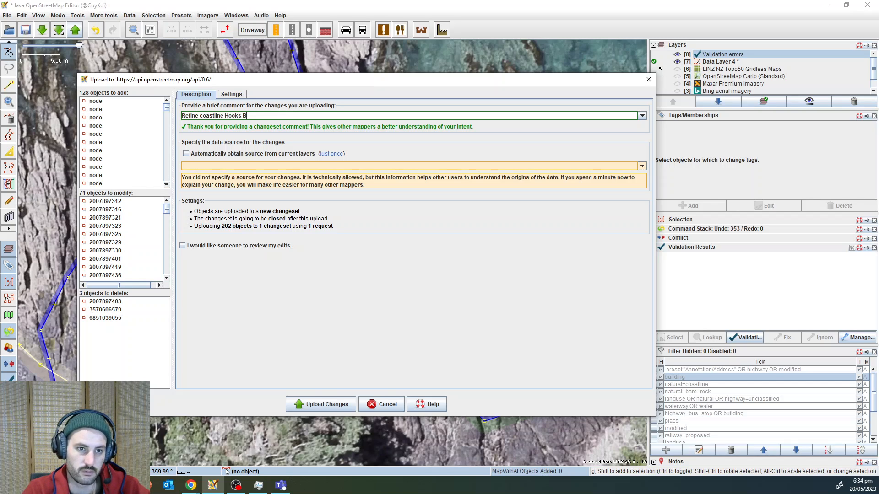
type("ay")
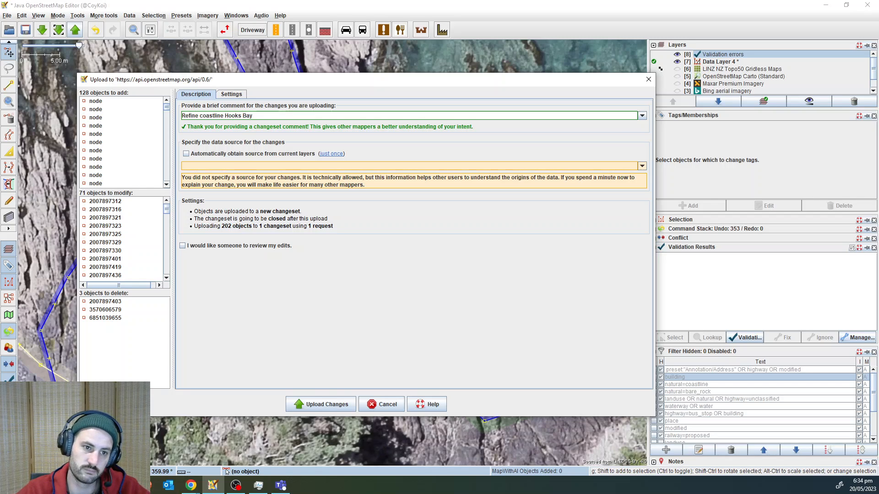
left_click(241, 155)
left_click(386, 404)
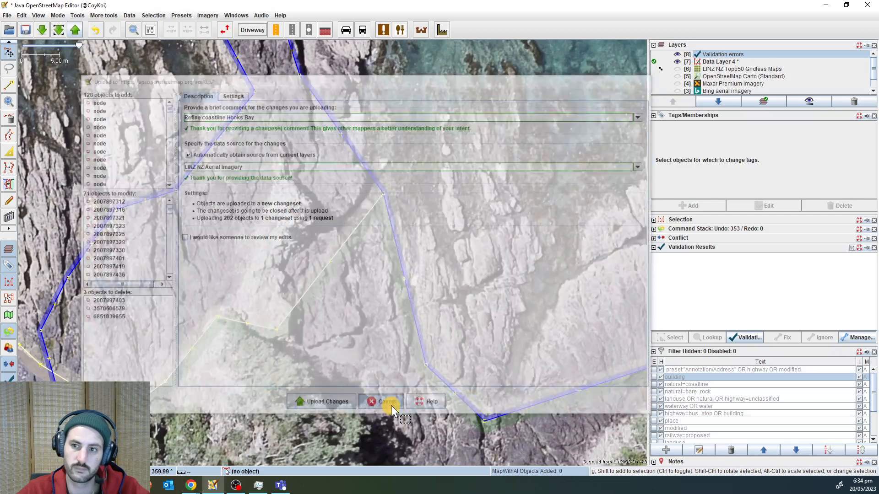
- Show the Maxar Premium Imagery layer and view it around the sandy cove and its rocky headlands
key("alt+5")
key("alt+5")
key("alt+4")
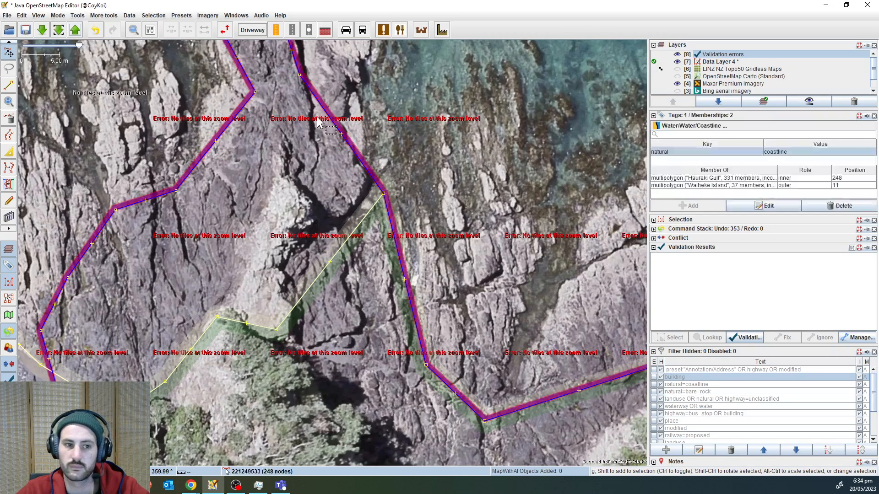
scroll(218, 126, "down", 4)
left_click_drag(351, 169, 481, 243)
left_click_drag(277, 148, 343, 186)
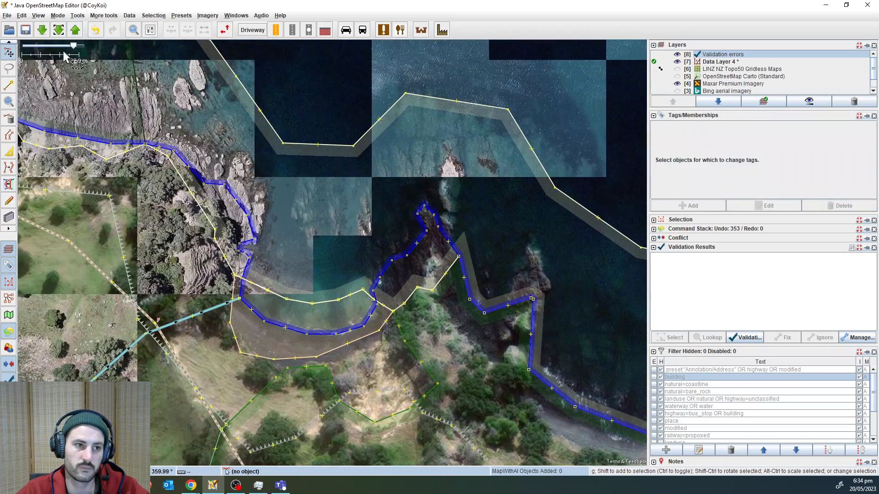
- Upload the changes with LINZ NZ Aerial Imagery and Maxar Premium Imagery as sources, and remove the uploaded data layer
key("ctrl+shift+u")
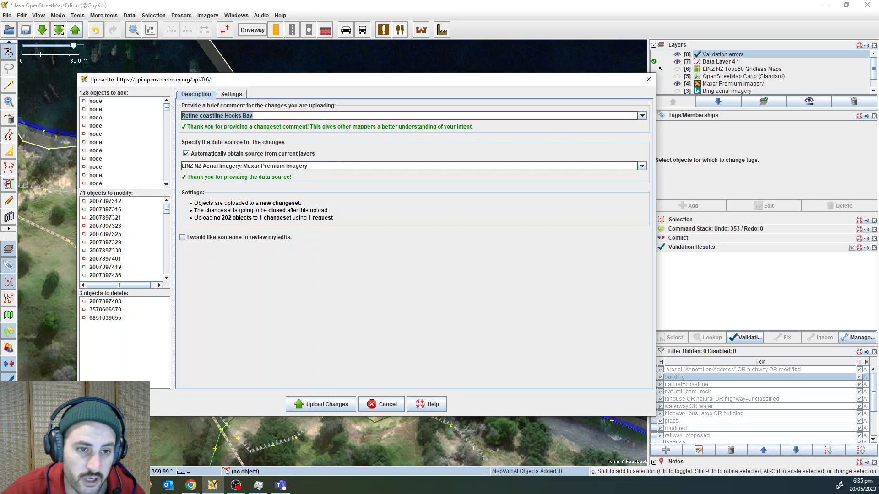
left_click(315, 407)
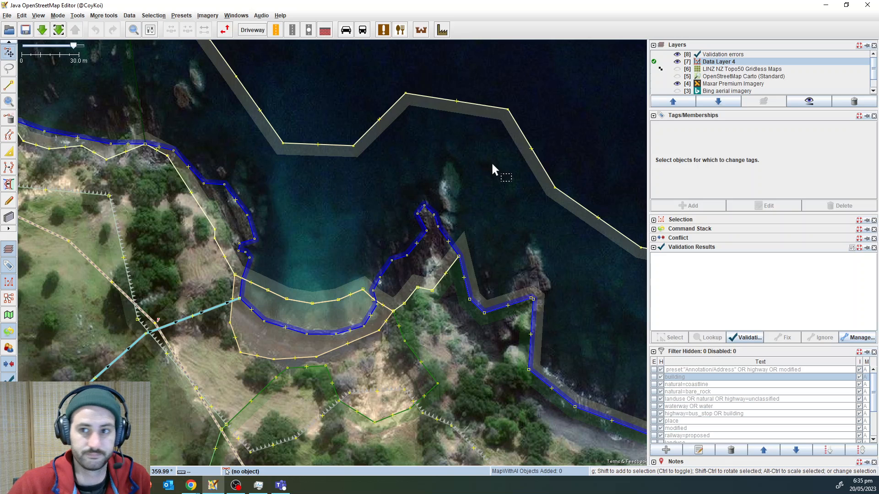
left_click(855, 102)
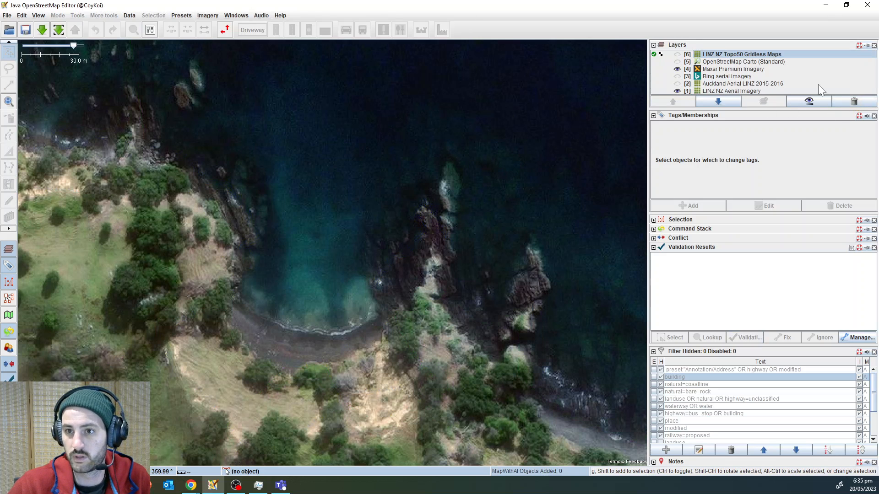
- Switch to the OpenStreetMap website in Chrome and examine the rendered coastline around Hooks Bay
mouse_move(191, 484)
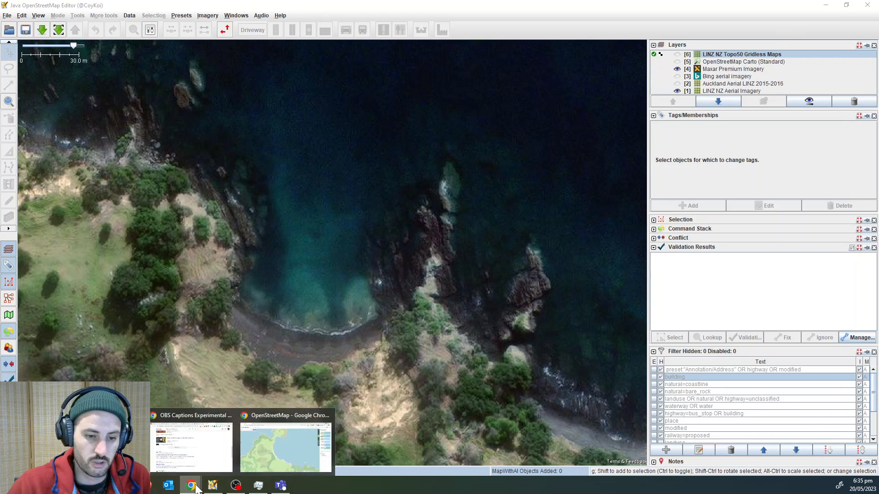
left_click(283, 451)
left_click_drag(317, 232, 300, 283)
left_click(865, 68)
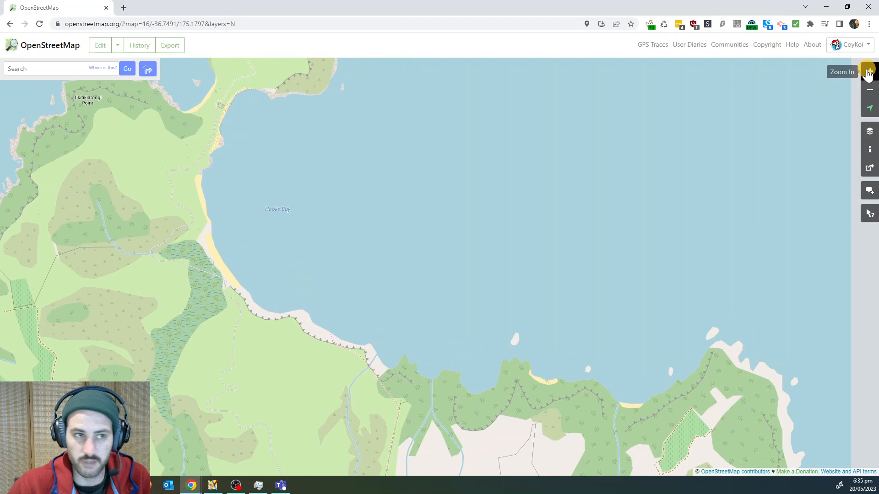
scroll(357, 249, "down", 1)
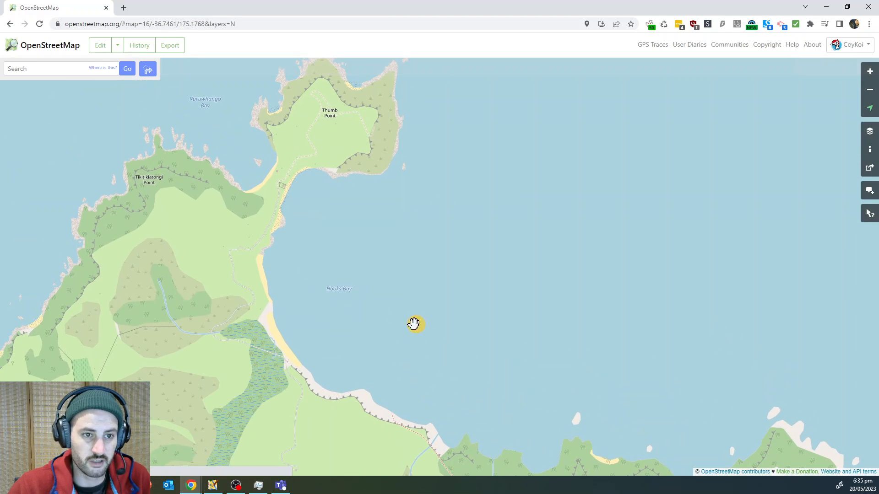
scroll(322, 358, "up", 2)
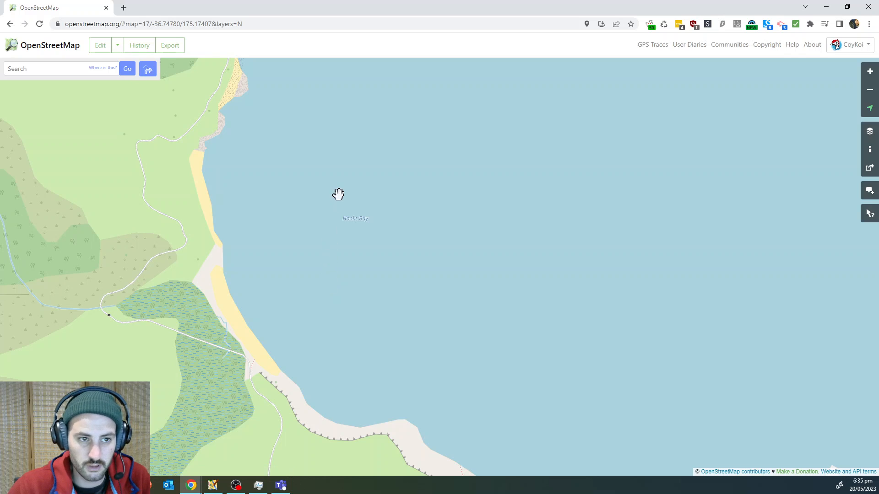
scroll(341, 201, "down", 2)
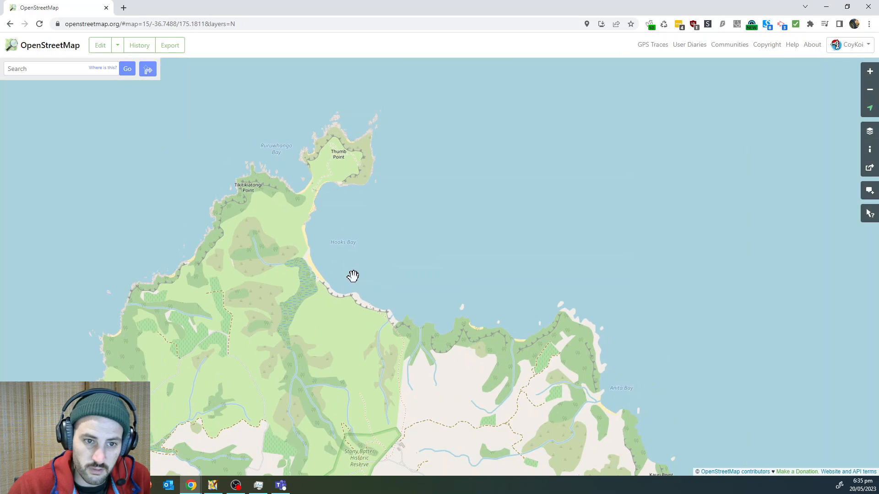
scroll(350, 256, "up", 1)
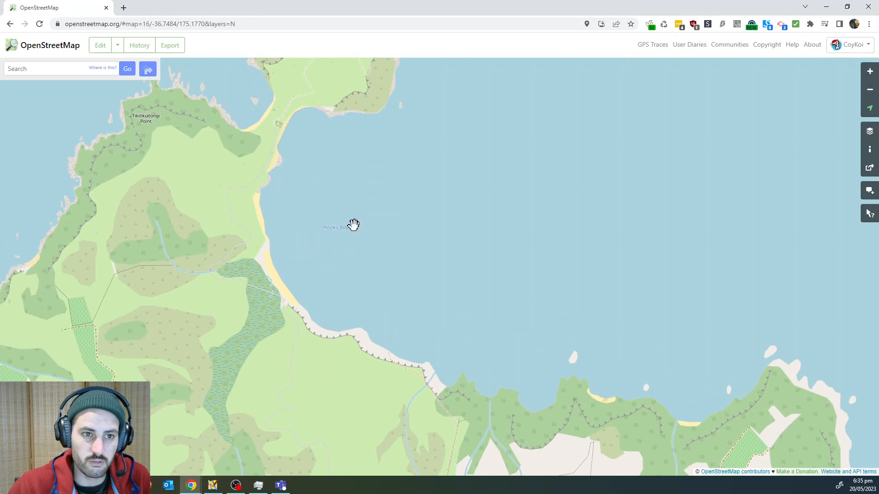
left_click_drag(352, 227, 332, 273)
scroll(319, 314, "up", 1)
left_click_drag(355, 318, 342, 315)
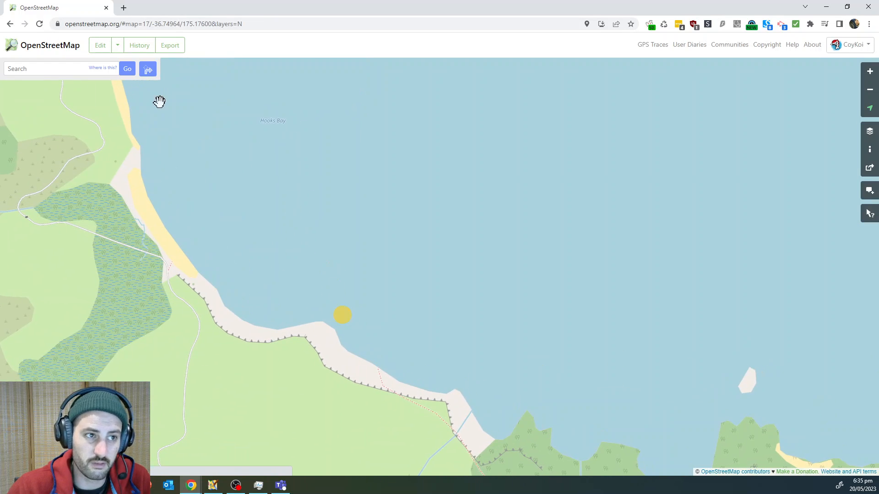
- Reload the map page and examine the rendered coastline southeast of the Hooks Bay beach for the uploaded edits
left_click(39, 24)
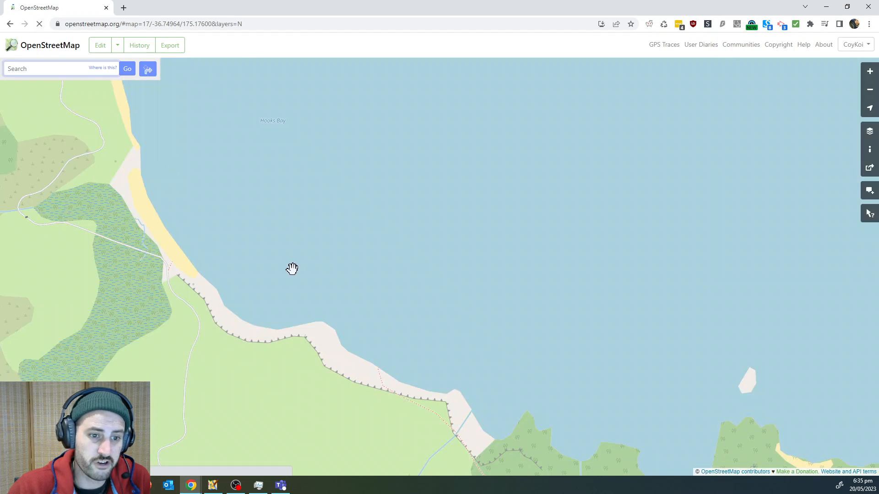
left_click_drag(293, 269, 316, 295)
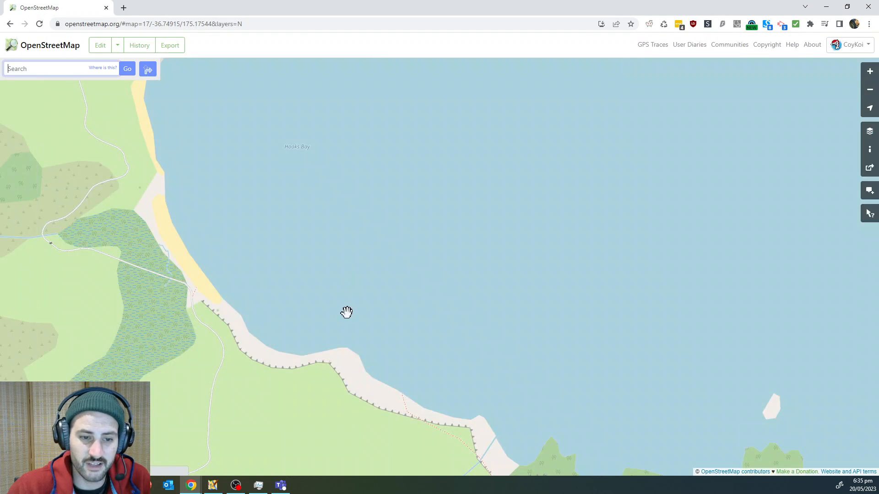
scroll(347, 313, "down", 1)
scroll(400, 351, "up", 1)
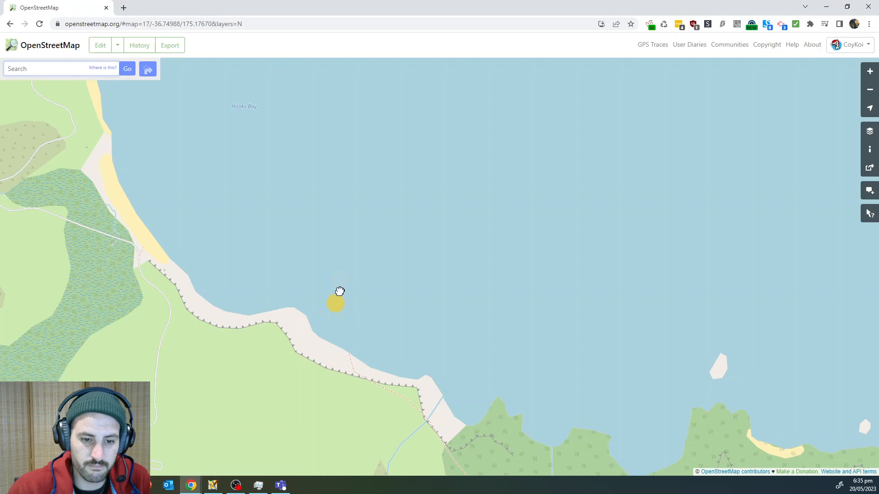
left_click_drag(337, 298, 320, 202)
left_click_drag(408, 248, 410, 247)
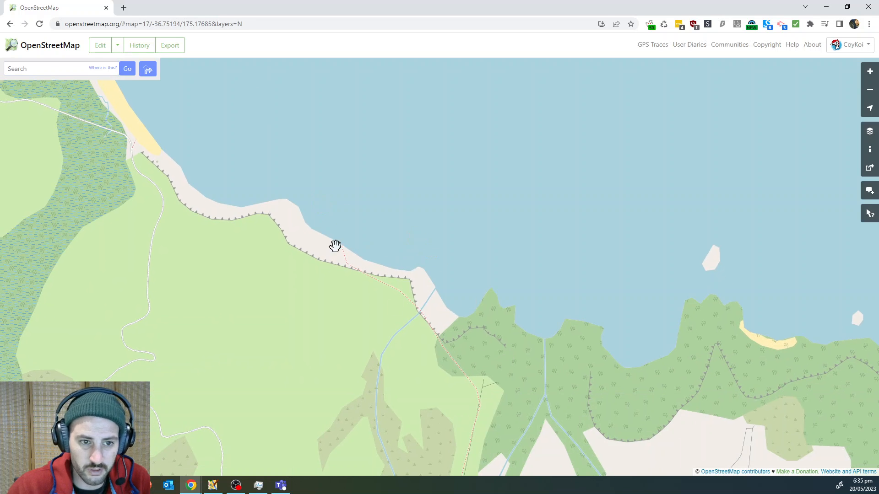
left_click_drag(459, 270, 421, 275)
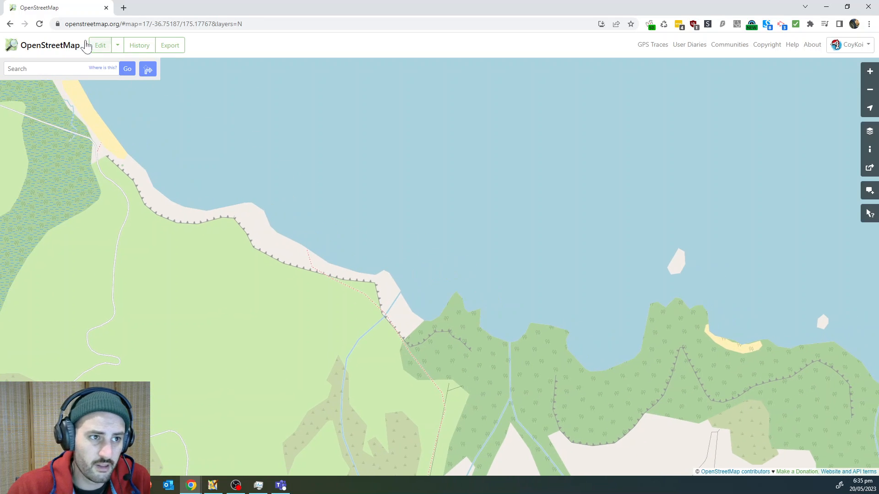
left_click_drag(332, 224, 334, 247)
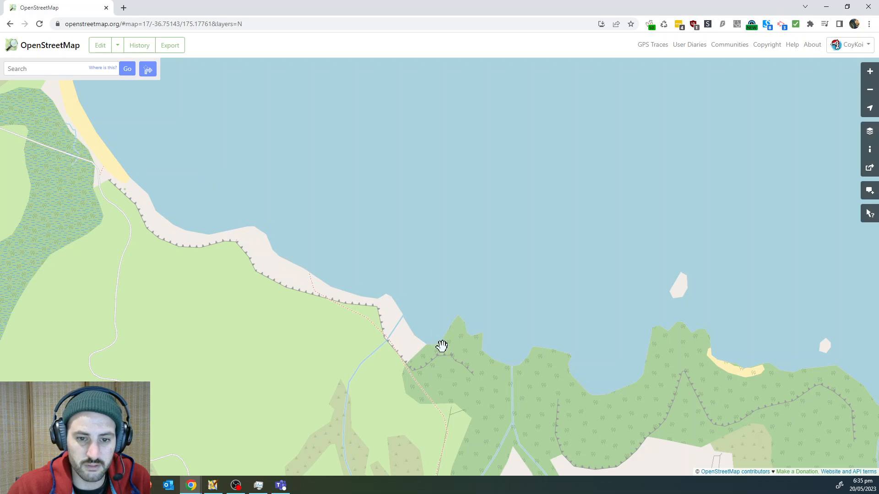
left_click_drag(333, 252, 345, 298)
- Reload the map page several more times to check whether the Hooks Bay coastline rendering has updated
left_click(40, 24)
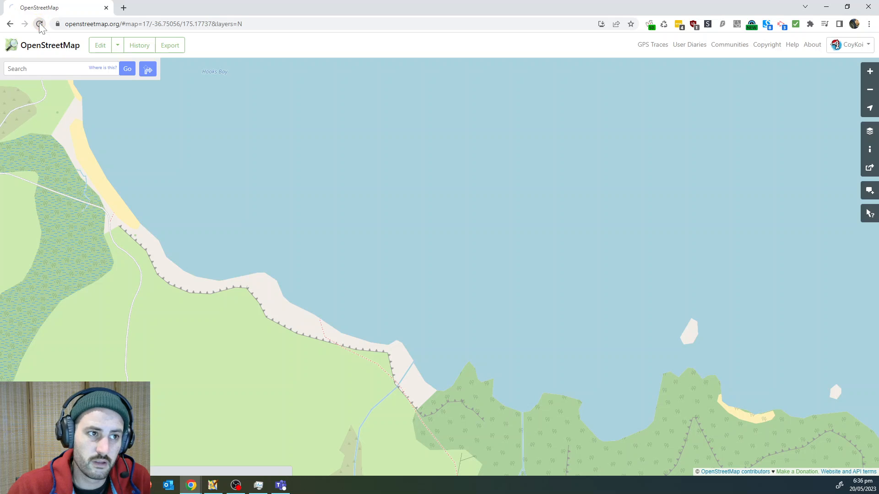
scroll(421, 291, "down", 1)
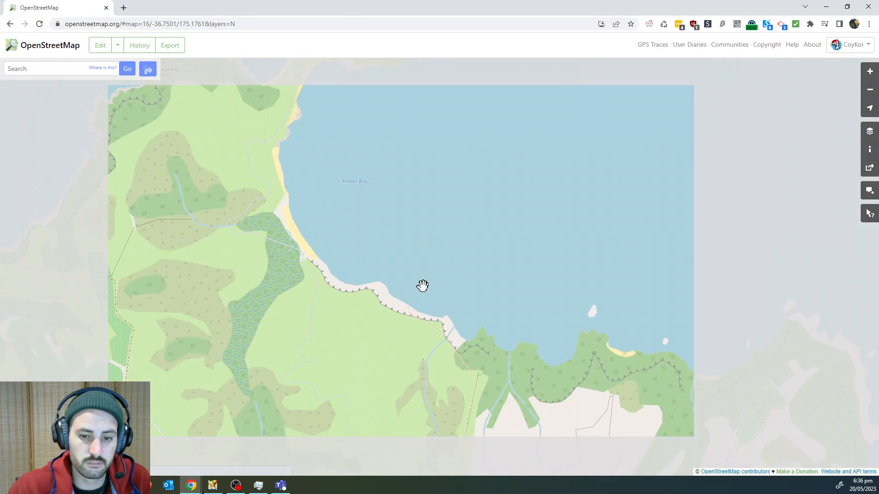
scroll(417, 295, "up", 1)
left_click_drag(357, 213, 336, 227)
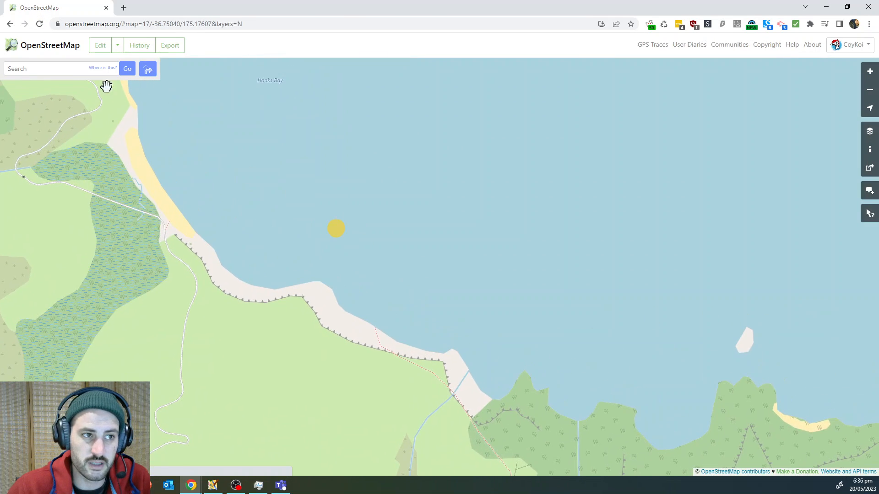
left_click(39, 24)
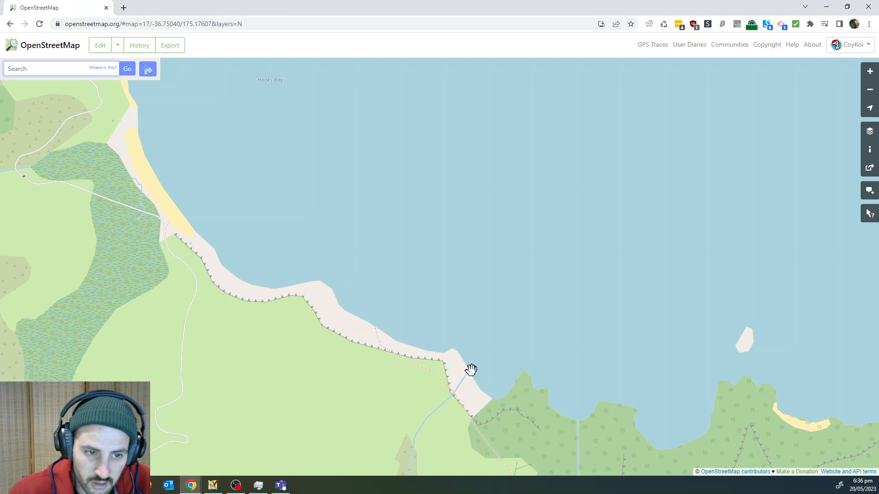
left_click(40, 24)
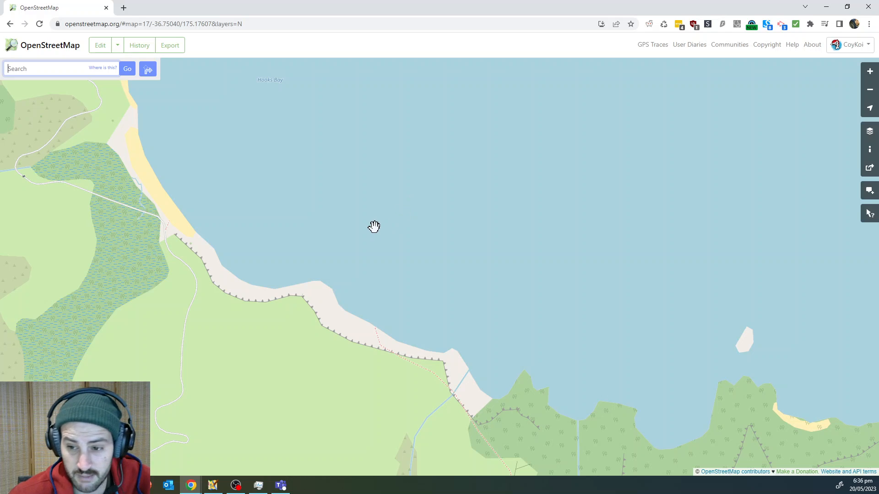
- Look over the Hooks Bay coastline and reload the map page to check for the uploaded edits
left_click_drag(400, 235, 389, 255)
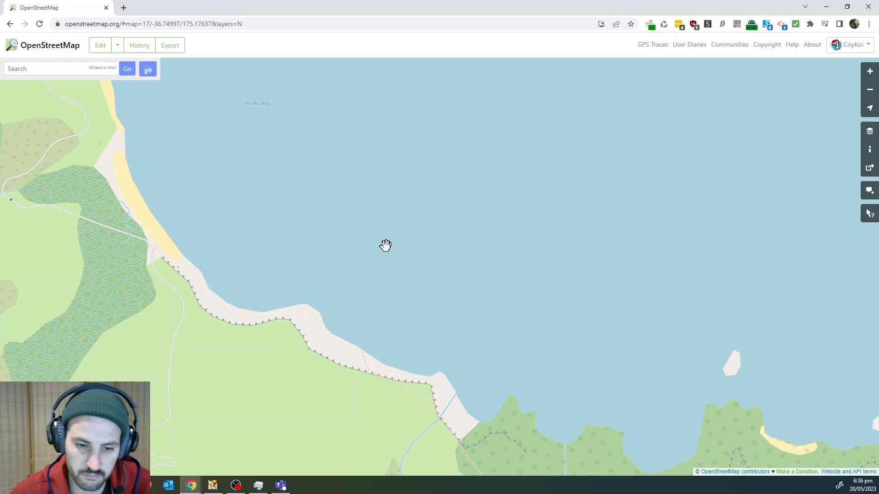
mouse_move(386, 246)
left_mouse_down()
mouse_move(392, 279)
mouse_move(377, 302)
mouse_move(324, 284)
mouse_move(336, 257)
left_mouse_up()
scroll(375, 299, "down", 1)
scroll(373, 300, "up", 1)
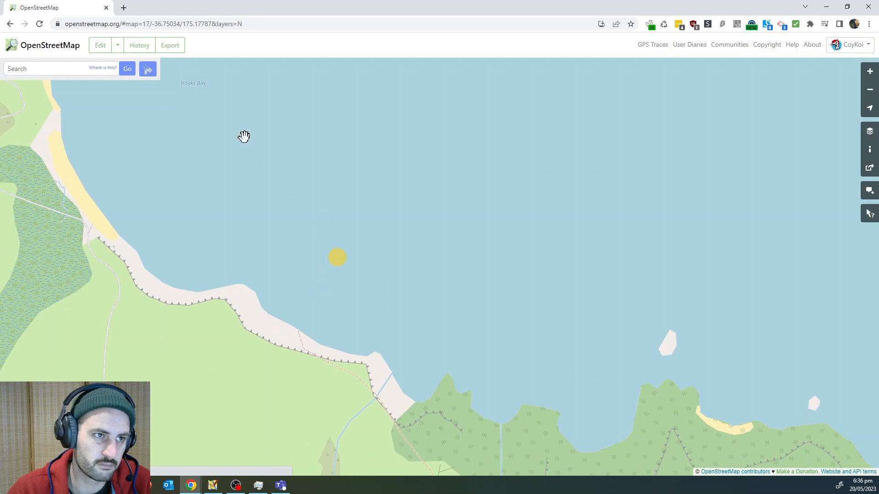
left_click(40, 24)
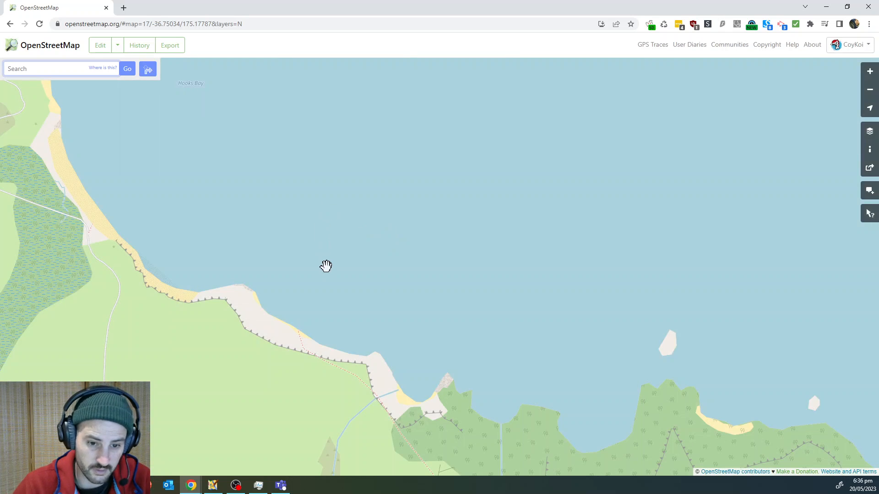
- Examine the rendered beaches, cliffs and rocky shore from Hooks Bay beach southeast to the small wooded headland
left_click_drag(327, 265, 402, 216)
scroll(313, 241, "up", 1)
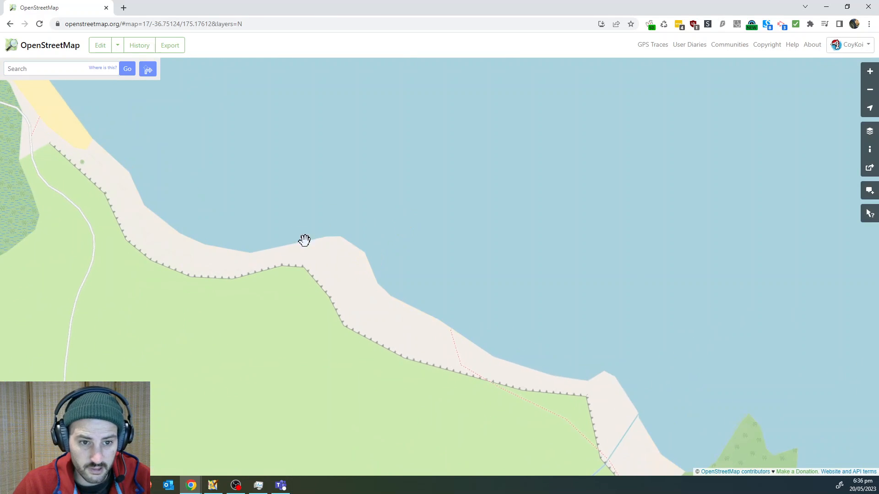
scroll(485, 263, "down", 1)
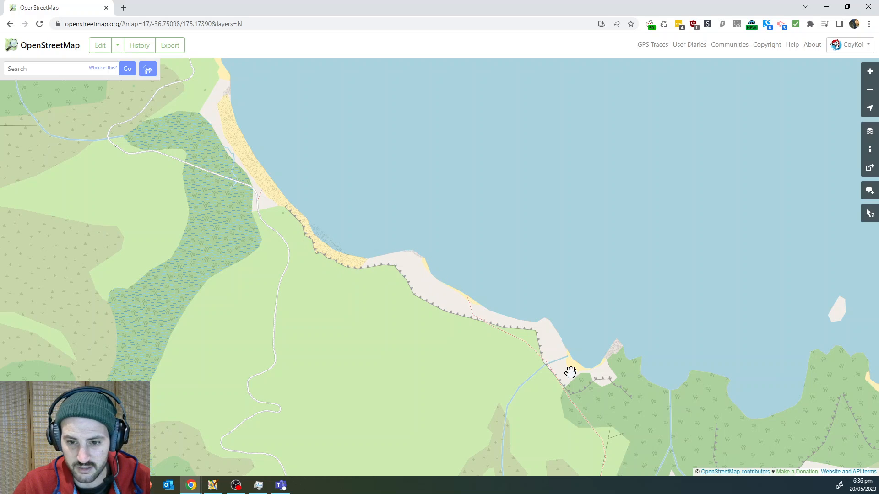
left_click_drag(577, 364, 510, 344)
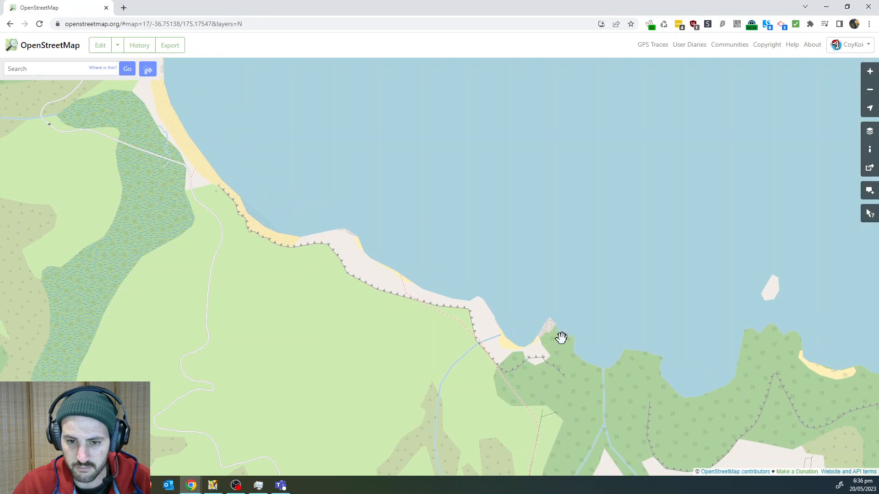
left_click_drag(433, 237, 388, 360)
left_click_drag(450, 375, 403, 286)
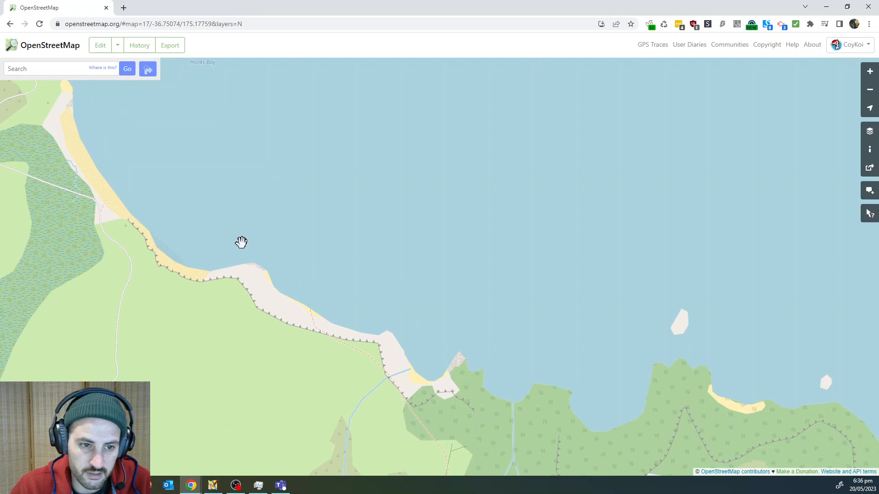
left_click_drag(407, 312, 454, 321)
left_click_drag(370, 297, 412, 295)
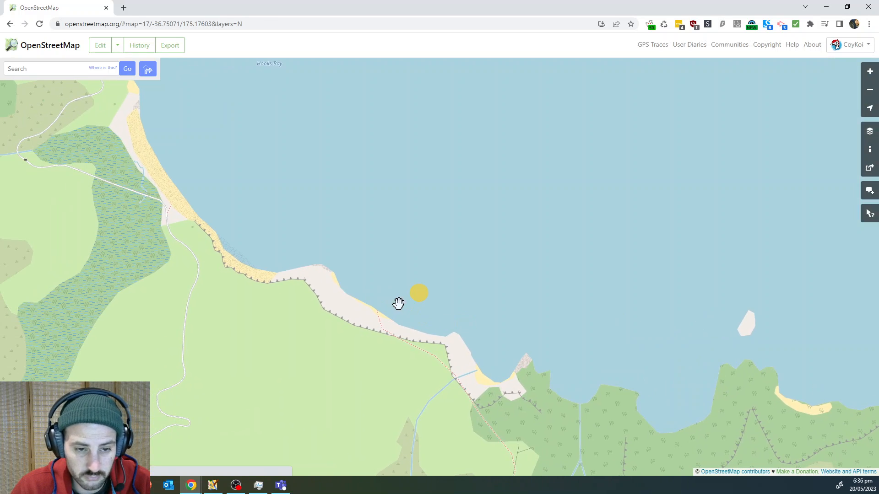
- Show the Map Data overlay and inspect the details of the coastline way southeast of Hooks Bay beach
left_click(870, 132)
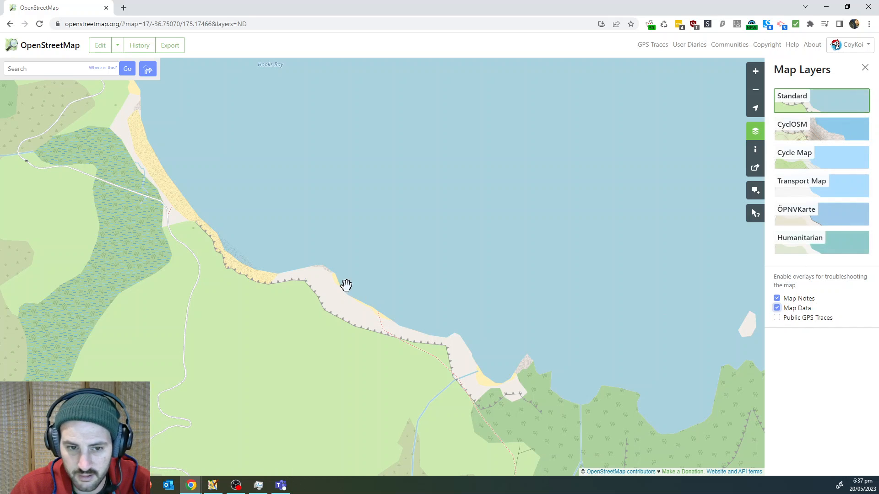
scroll(339, 305, "up", 1)
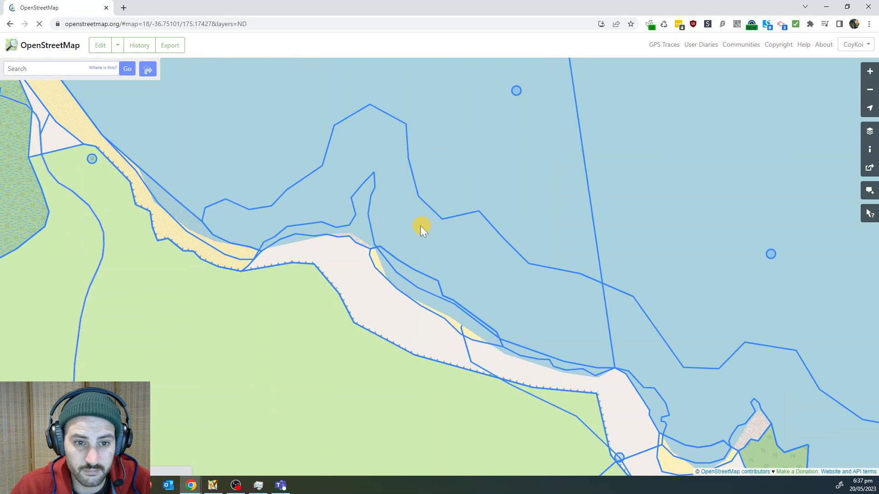
left_click(372, 188)
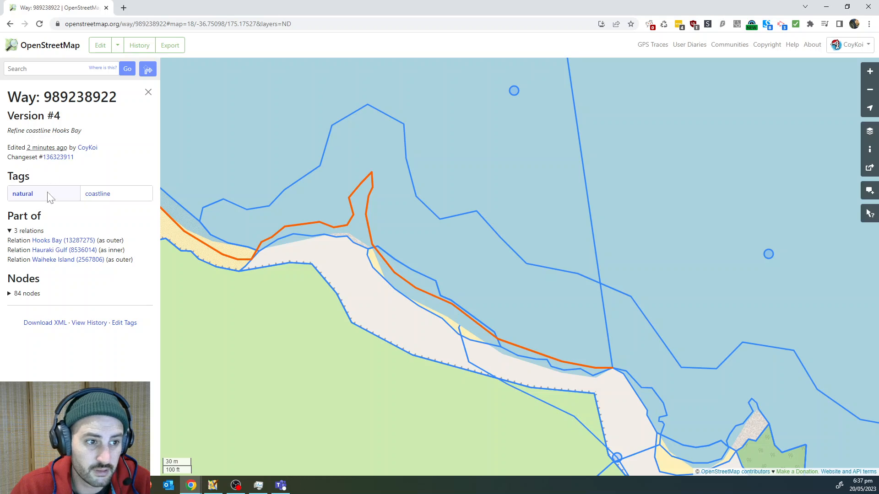
left_click(148, 93)
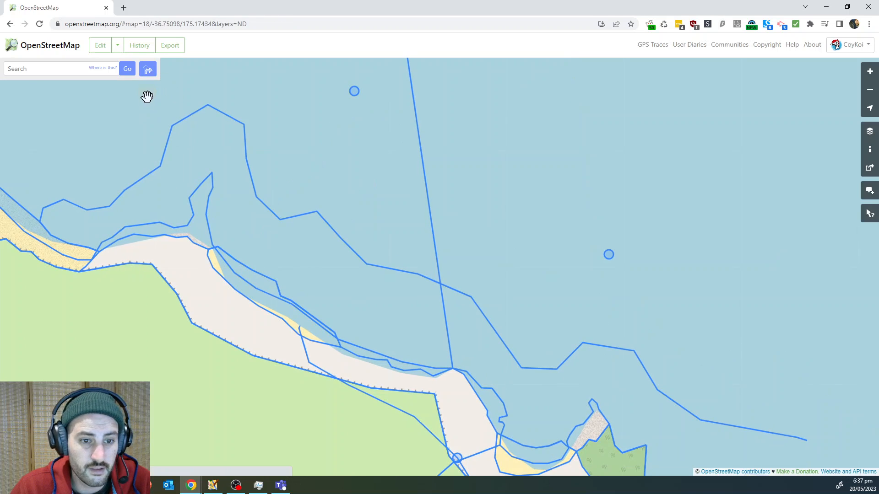
- Compare the map data outlines with the rendered shoreline from Hooks Bay beach to the southeastern headland
left_click_drag(224, 214, 343, 229)
scroll(251, 261, "up", 1)
scroll(199, 266, "down", 2)
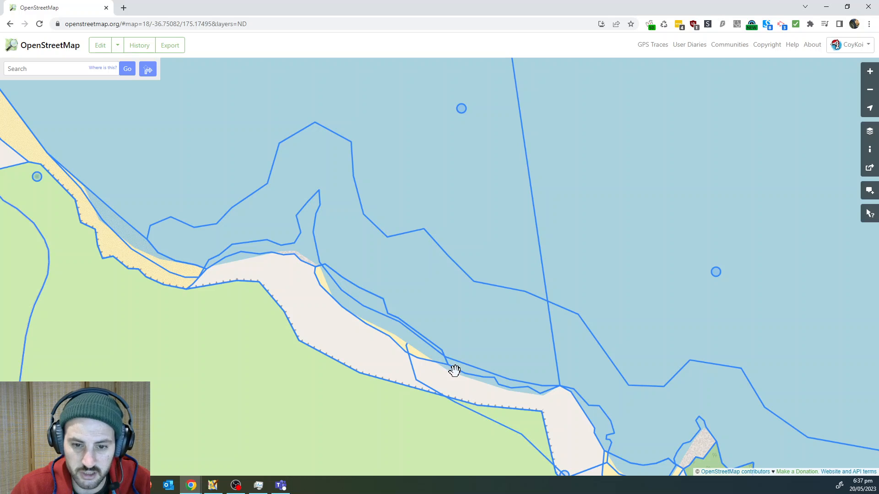
left_click_drag(564, 388, 498, 304)
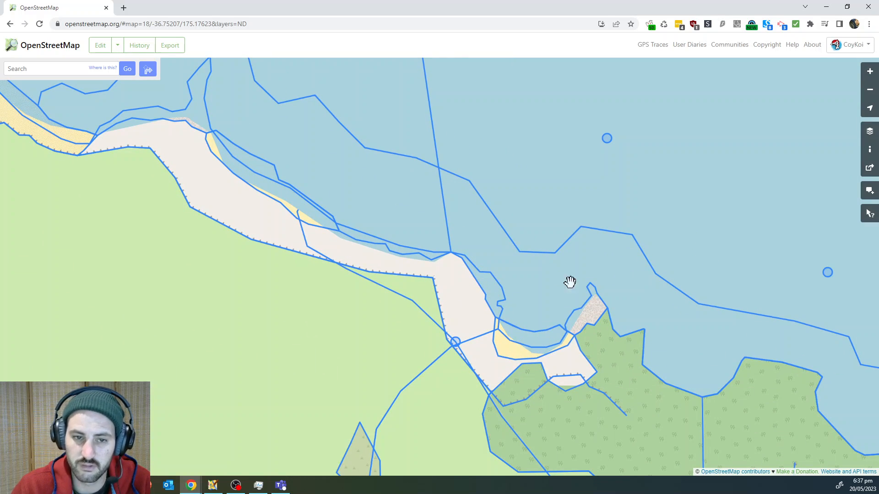
left_click_drag(361, 196, 571, 294)
left_click_drag(509, 253, 418, 225)
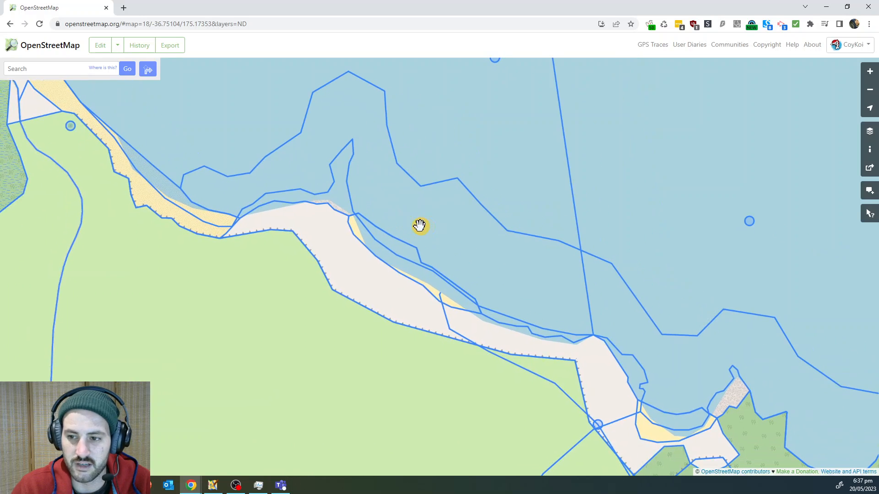
left_click_drag(417, 146, 357, 165)
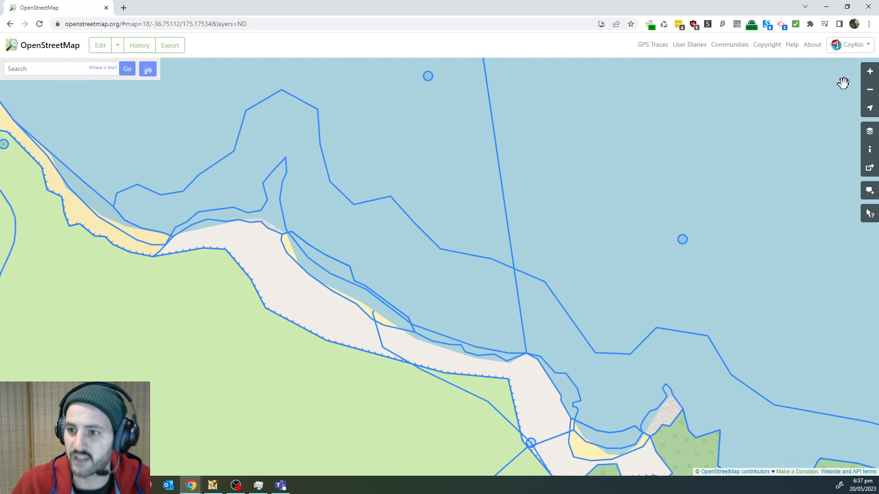
- Turn off the Map Data and Map Notes overlays on the standard map
left_click(871, 134)
left_click(787, 308)
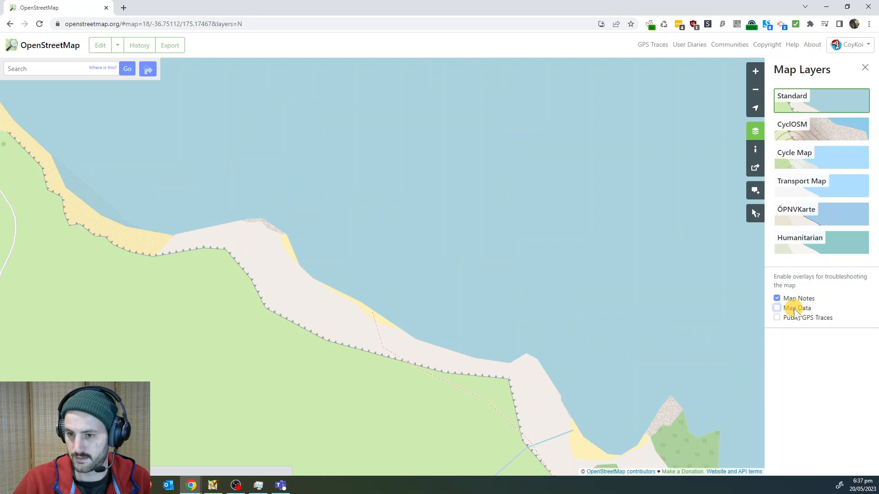
scroll(277, 261, "down", 5)
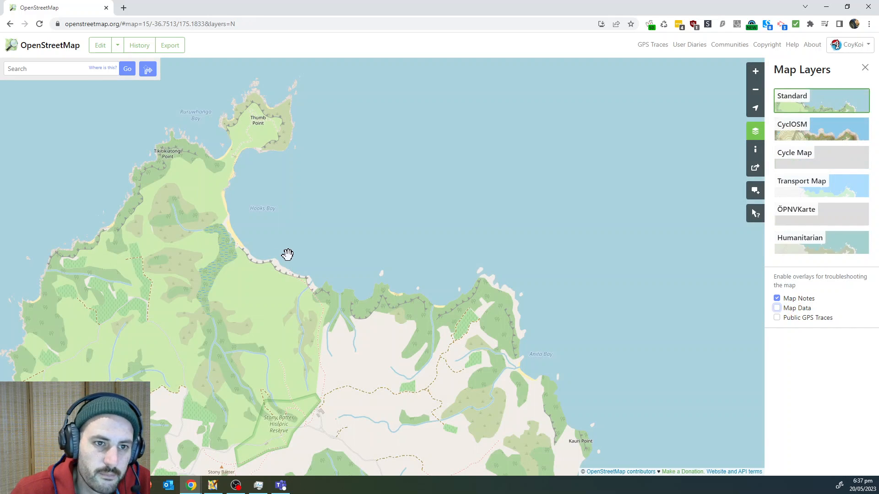
scroll(286, 255, "down", 1)
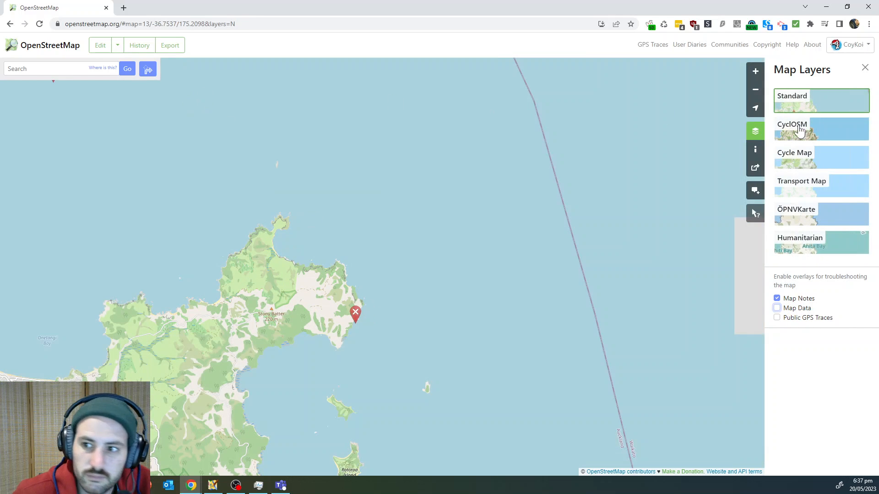
left_click(777, 299)
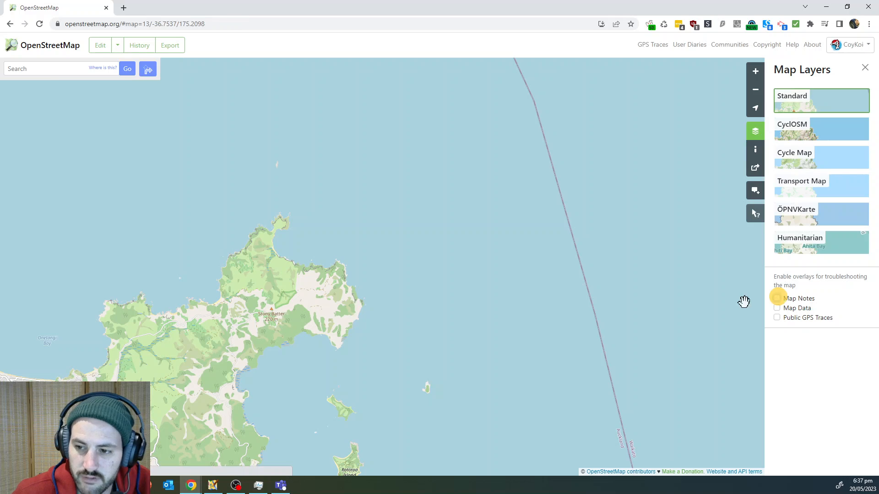
- Examine the coastline of western Waiheke Island from Matiatia down to Park Point and around to Maunganui Point
mouse_move(292, 264)
left_mouse_down()
mouse_move(324, 255)
mouse_move(437, 266)
left_mouse_up()
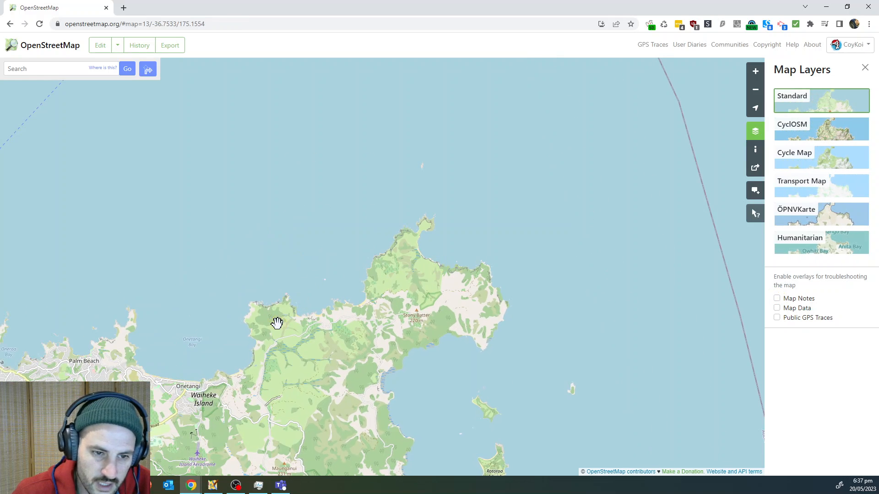
scroll(286, 304, "up", 1)
scroll(188, 249, "up", 1)
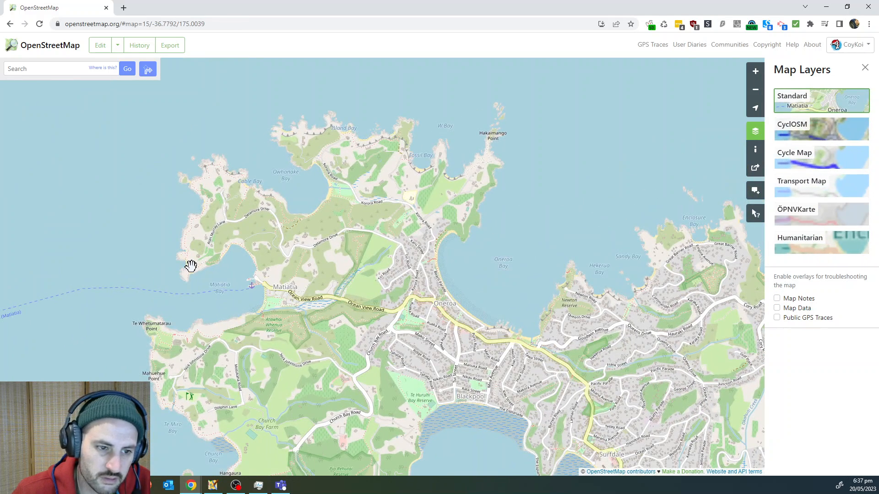
left_click_drag(306, 337, 302, 178)
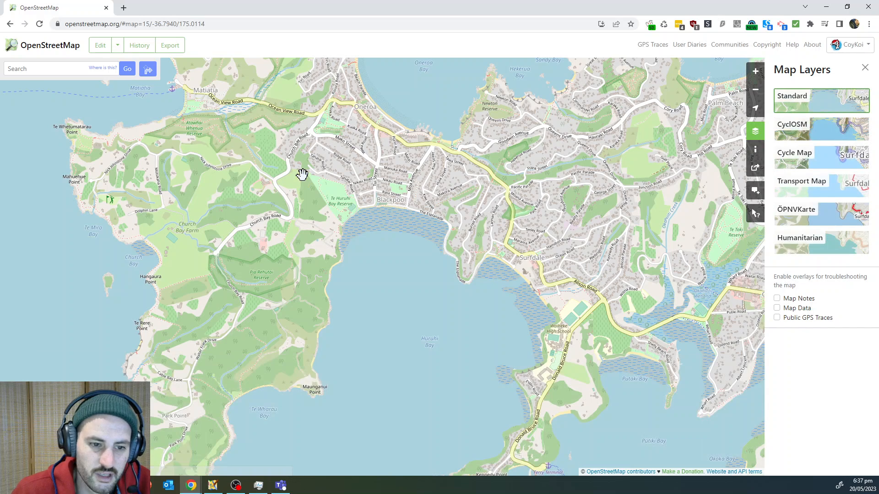
left_click_drag(265, 223, 307, 184)
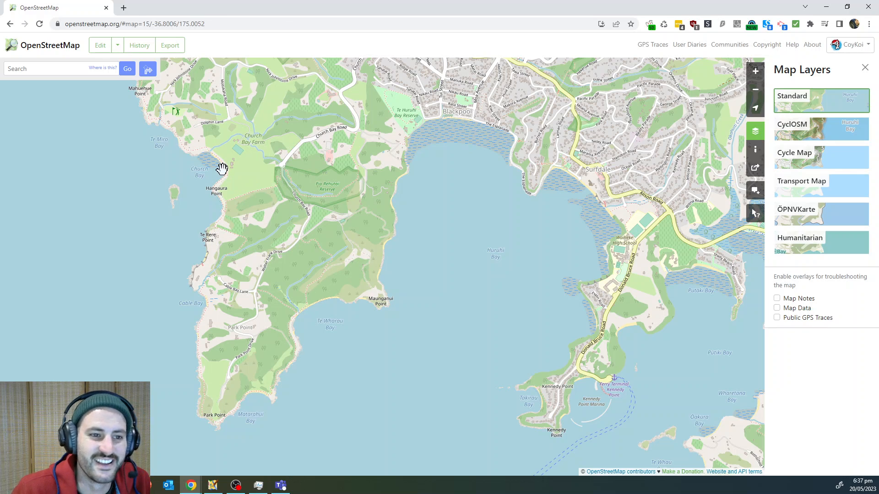
left_click_drag(222, 170, 301, 239)
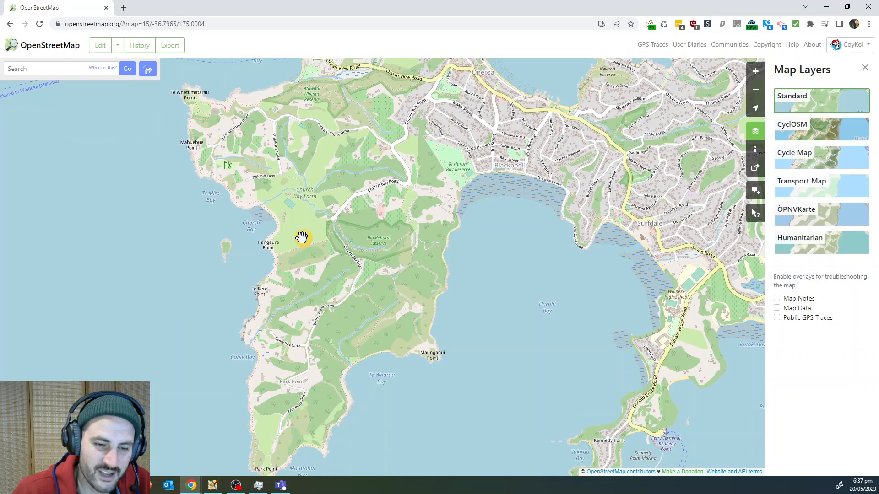
scroll(271, 359, "up", 1)
left_click_drag(335, 402, 279, 193)
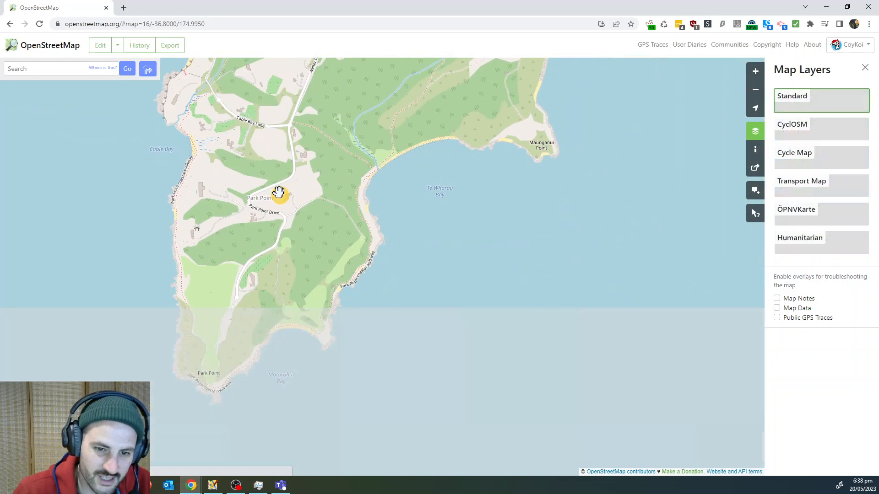
left_click_drag(341, 150, 247, 314)
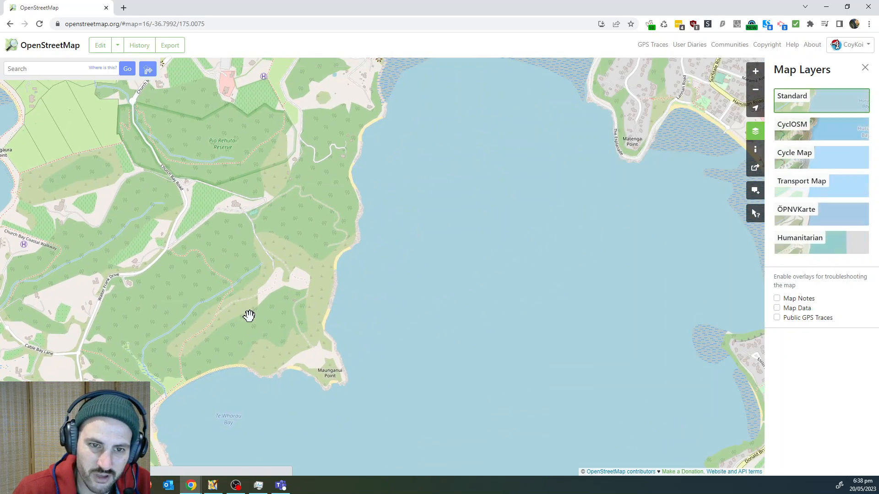
scroll(284, 273, "down", 2)
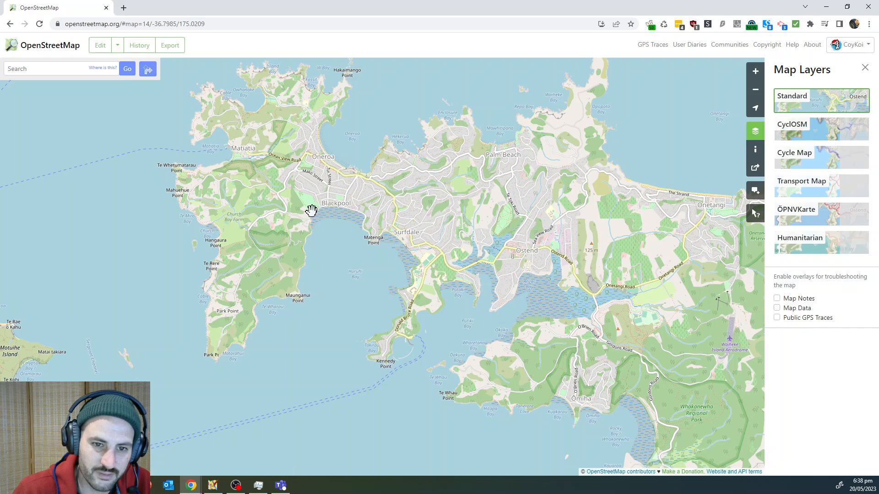
- Examine the detailed rocky coastline of northwestern Waiheke Island from Matiatia Bay past Cable Bay to Owhanake Bay
left_click_drag(323, 214, 408, 233)
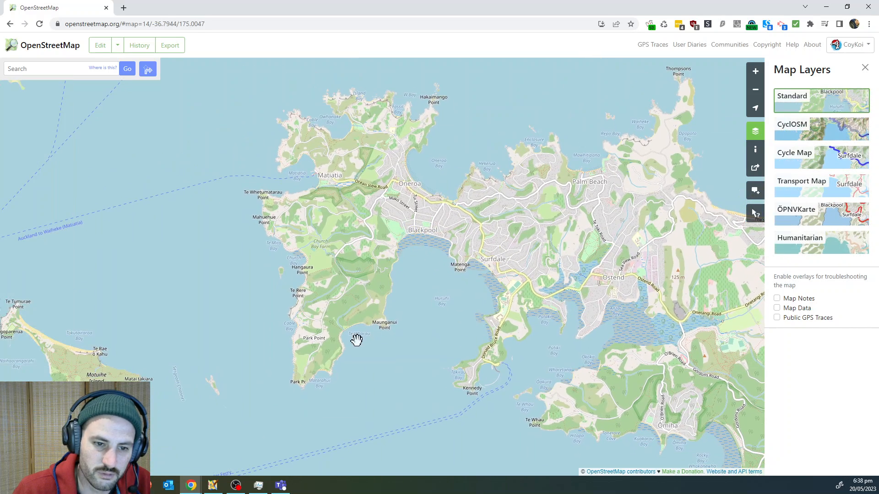
left_click_drag(256, 216, 302, 296)
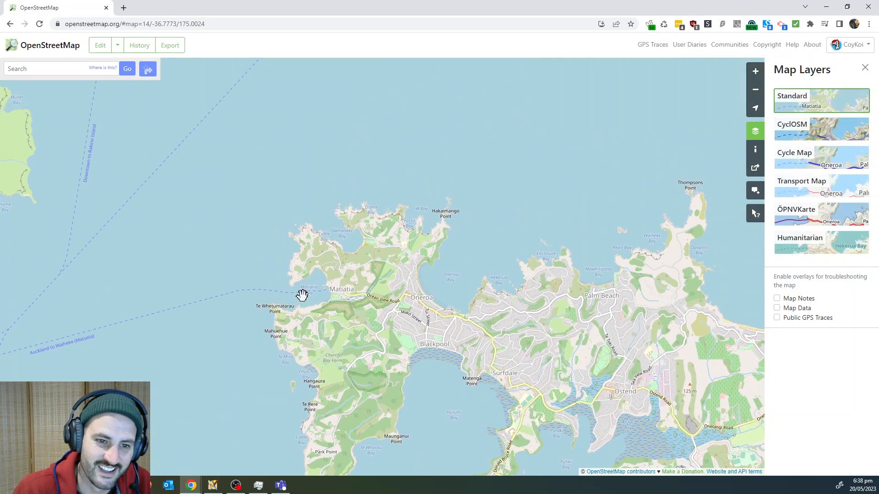
scroll(302, 296, "up", 2)
double_click(349, 221)
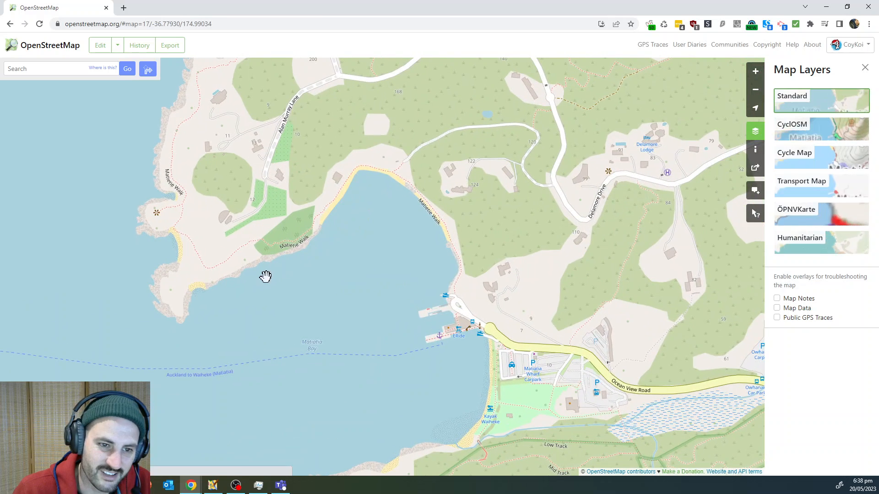
left_click_drag(147, 285, 253, 393)
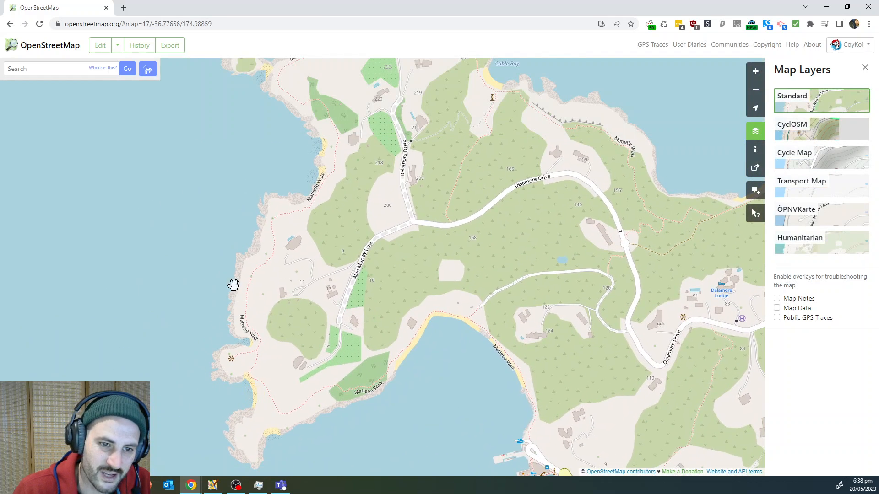
left_click_drag(249, 204, 316, 303)
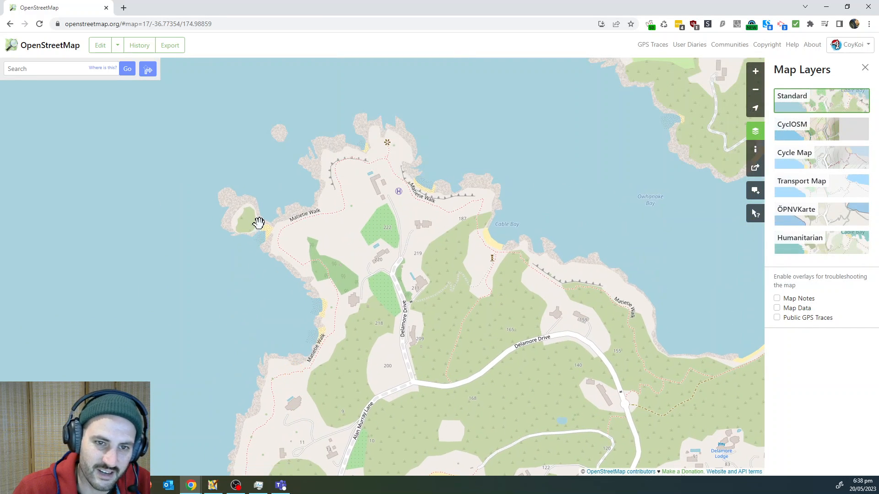
left_click_drag(411, 163, 232, 285)
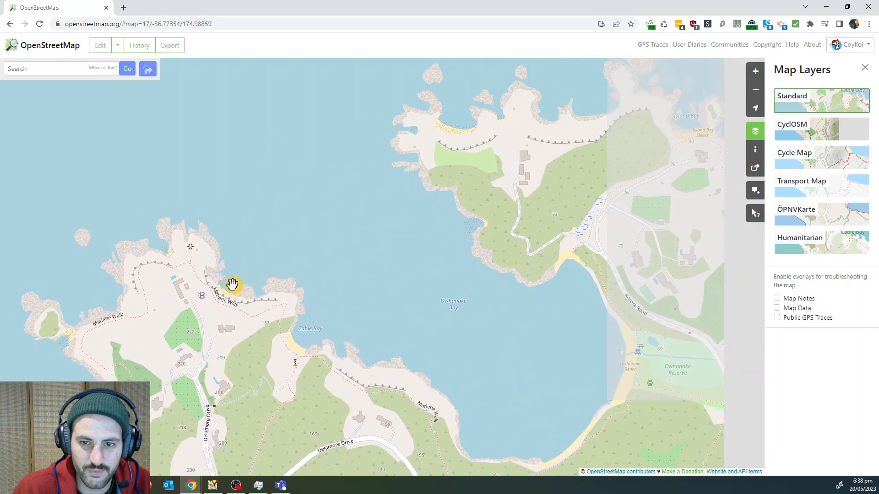
left_click_drag(467, 229, 414, 274)
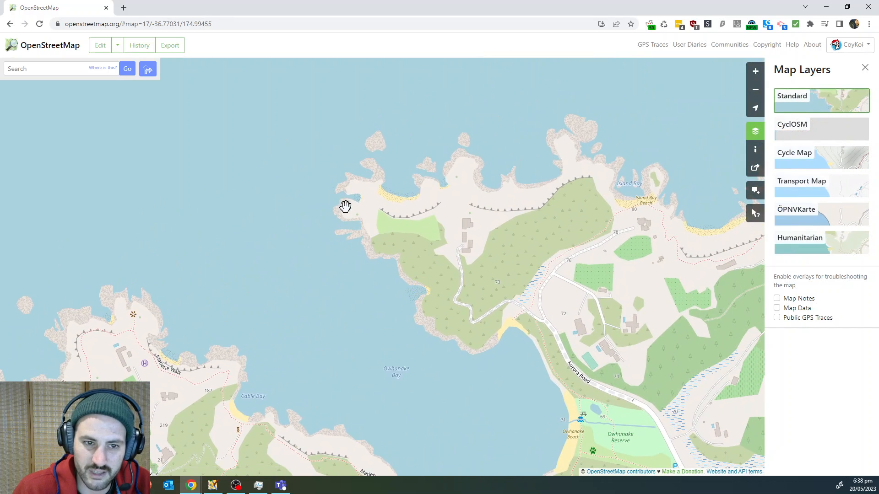
- Examine the rocky coastline from the headland north of Owhanake Bay past Island Bay to Fossil Bay
scroll(298, 229, "up", 1)
scroll(310, 215, "up", 1)
left_click_drag(371, 226, 289, 276)
left_click_drag(402, 213, 311, 235)
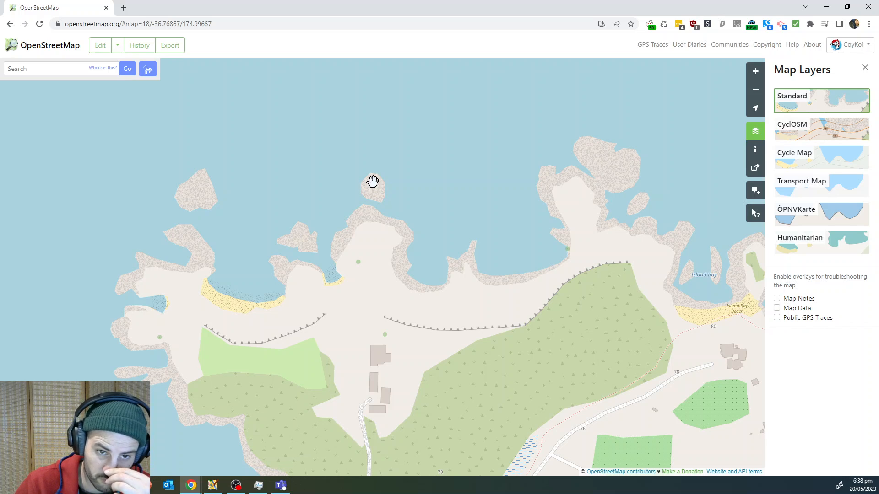
left_click_drag(375, 205, 225, 183)
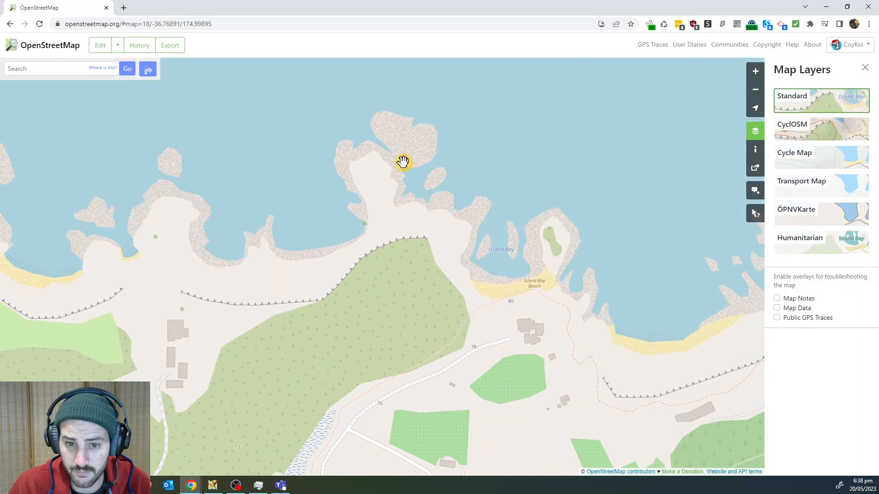
left_click_drag(402, 163, 308, 151)
left_click_drag(479, 267, 286, 280)
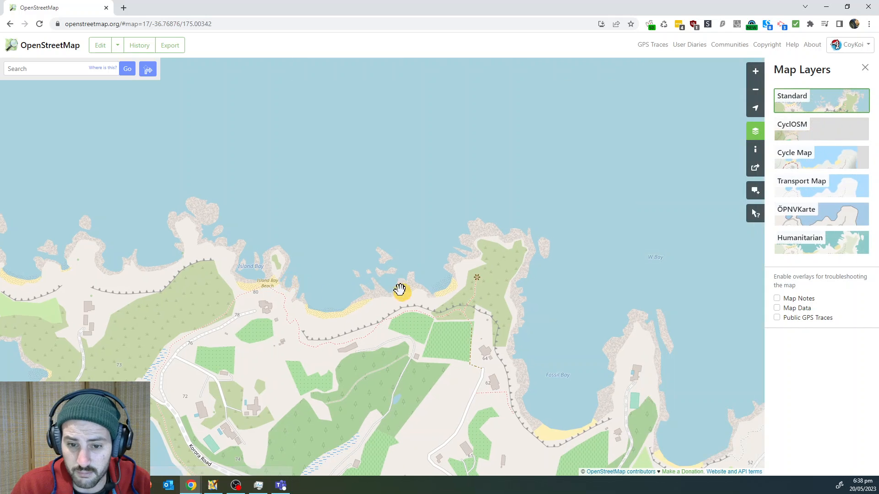
left_click_drag(400, 290, 269, 221)
left_click_drag(365, 317, 198, 251)
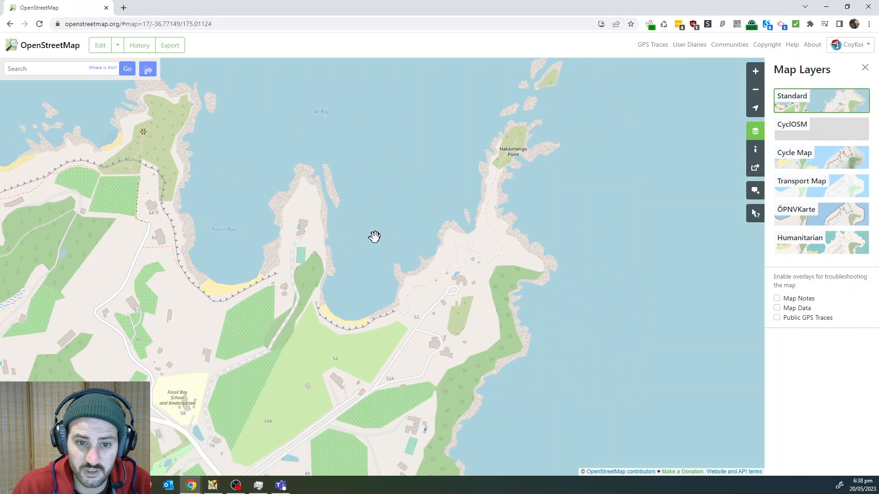
- Follow the shoreline from Hakaimango Point south to Oneroa Beach and across to Fisherman's Rock
left_click_drag(375, 238, 338, 261)
left_click_drag(428, 243, 347, 309)
left_click_drag(396, 288, 405, 114)
left_click_drag(414, 309, 423, 169)
left_click_drag(363, 288, 345, 132)
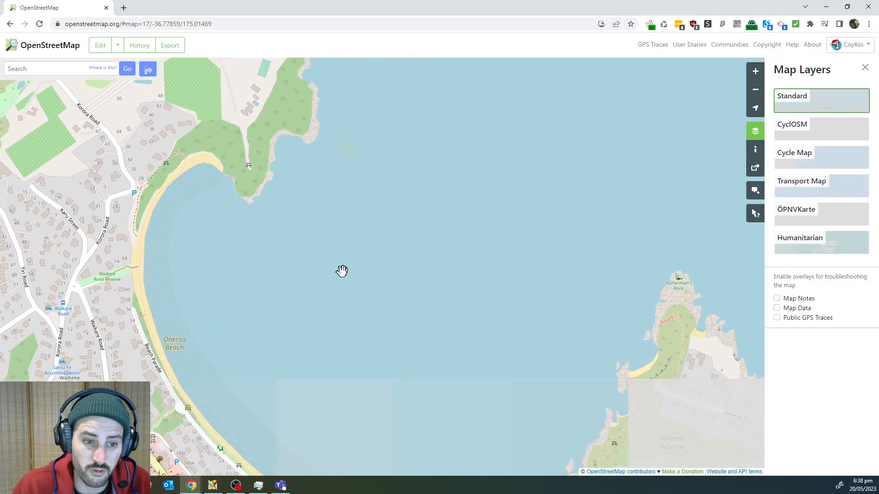
left_click_drag(268, 186, 252, 165)
left_click_drag(309, 426, 206, 304)
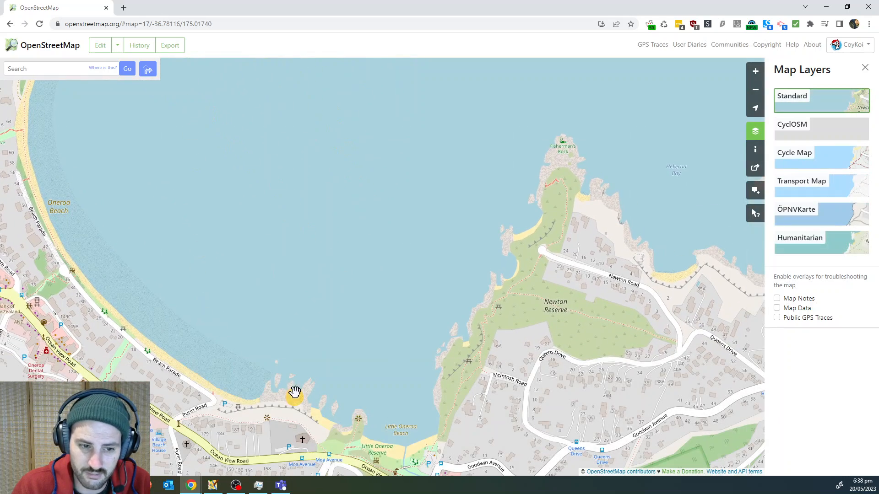
- Inspect the detailed rock outcrops and beaches between Oneroa Beach and Little Oneroa Beach
left_click_drag(294, 392, 244, 310)
scroll(211, 323, "up", 2)
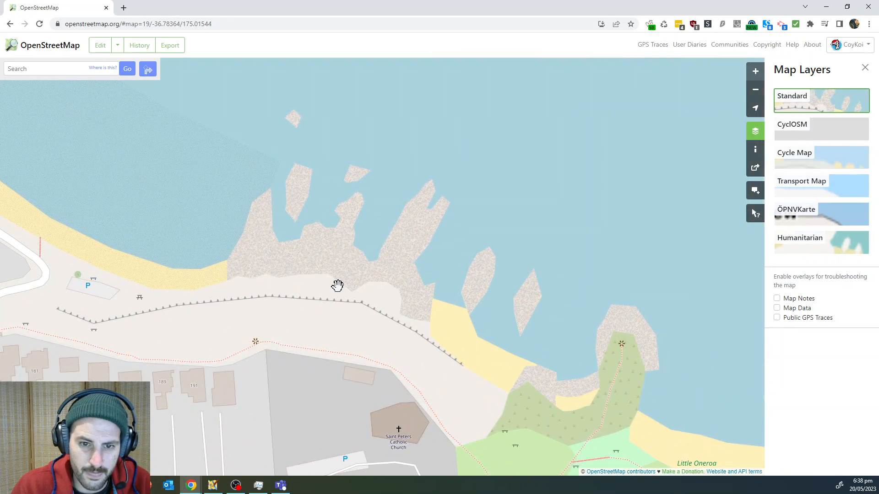
scroll(338, 287, "down", 1)
left_click_drag(293, 289, 328, 304)
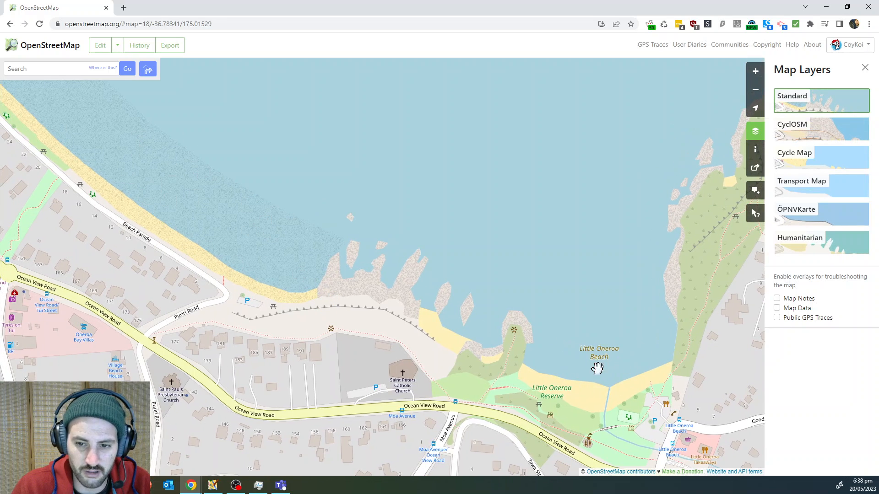
left_click_drag(598, 368, 582, 361)
left_click_drag(520, 338, 438, 267)
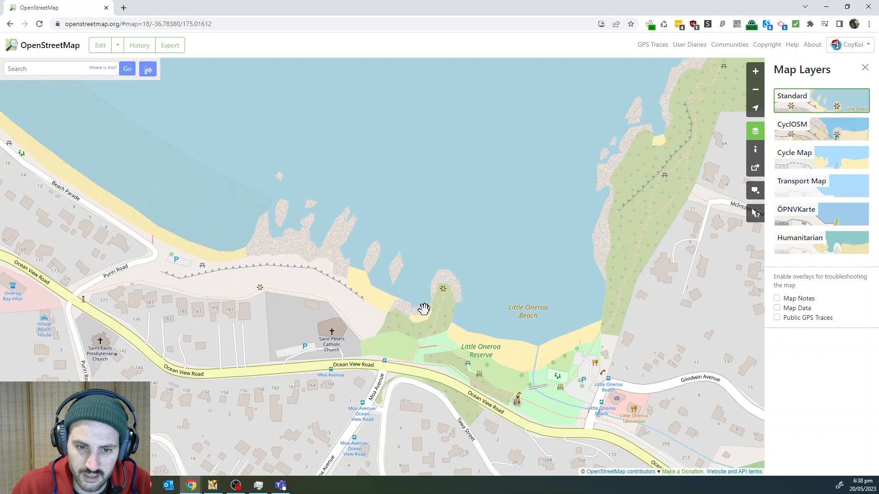
left_click_drag(432, 302, 430, 306)
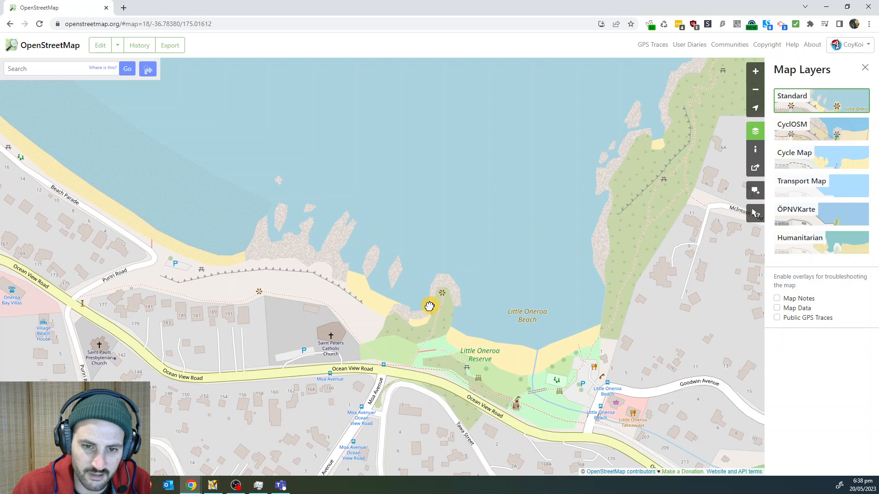
scroll(429, 310, "up", 1)
scroll(429, 309, "down", 1)
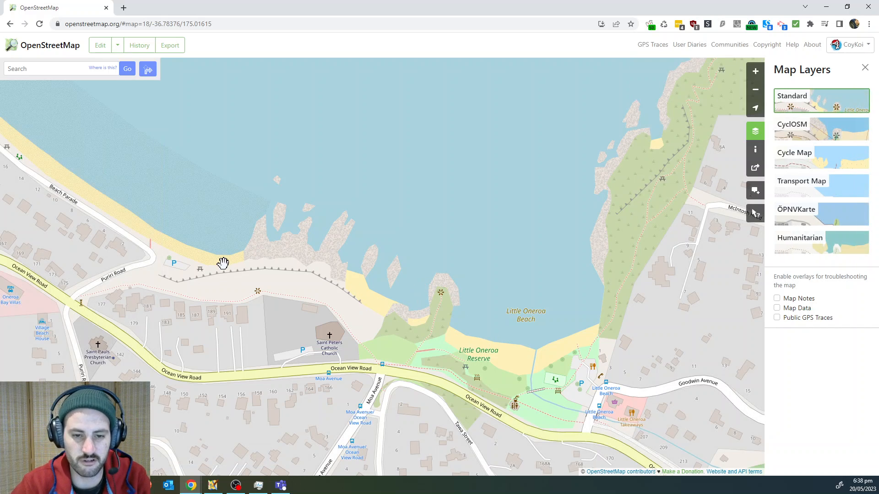
scroll(523, 245, "up", 1)
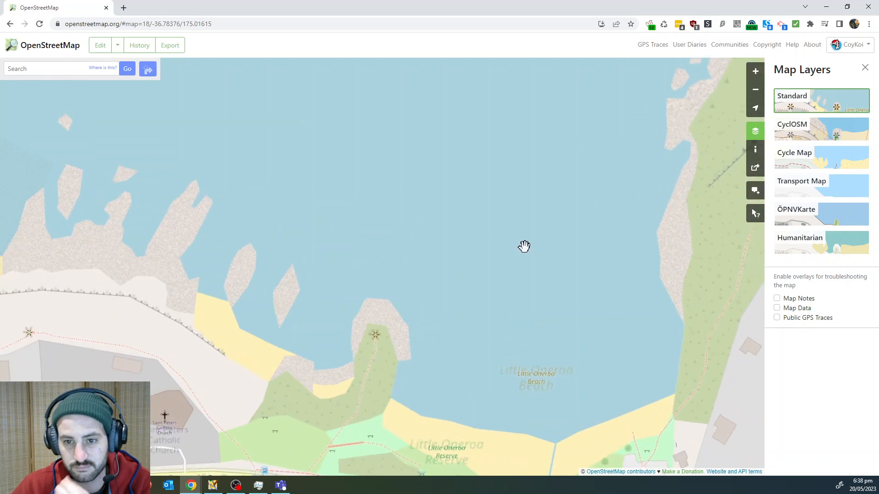
- Examine the coastline from Newton Reserve past Hekerua Bay and Sandy Bay to the rocks at Enclosure Bay
scroll(569, 233, "down", 2)
left_click_drag(565, 224, 239, 268)
left_click_drag(347, 187, 183, 255)
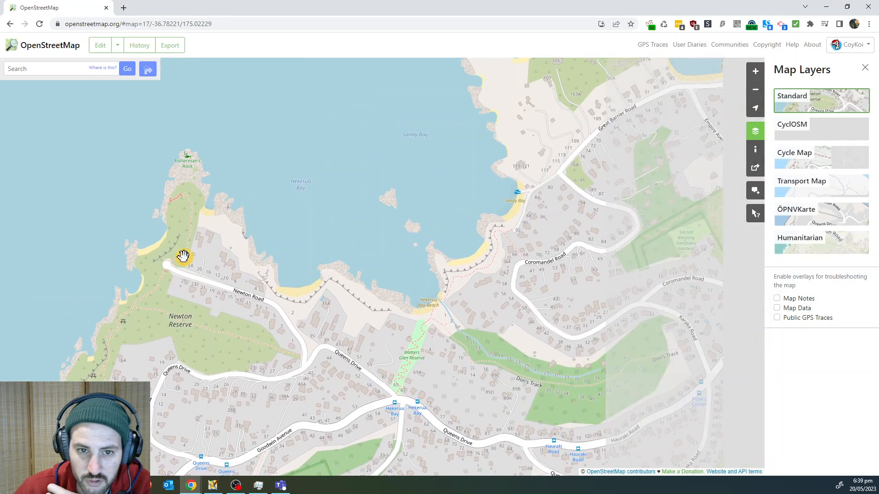
left_click_drag(380, 265, 148, 413)
left_click_drag(414, 210, 310, 273)
scroll(356, 231, "up", 2)
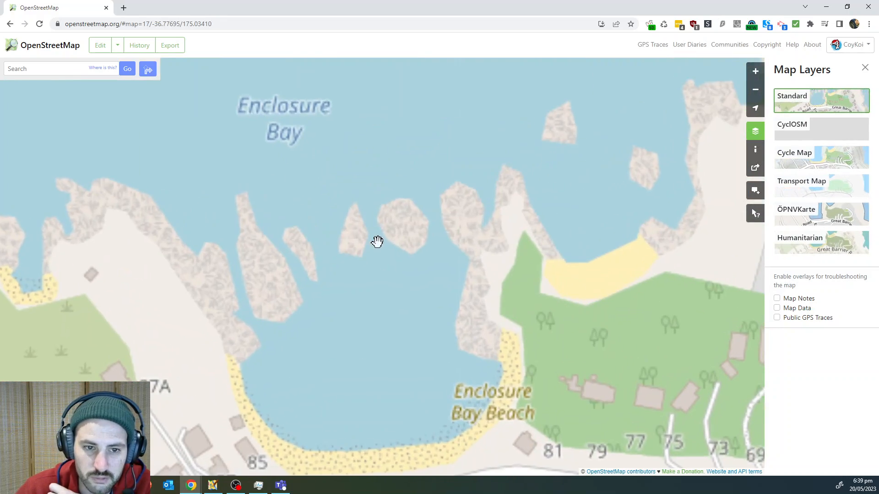
scroll(370, 321, "down", 1)
left_click_drag(412, 307, 395, 242)
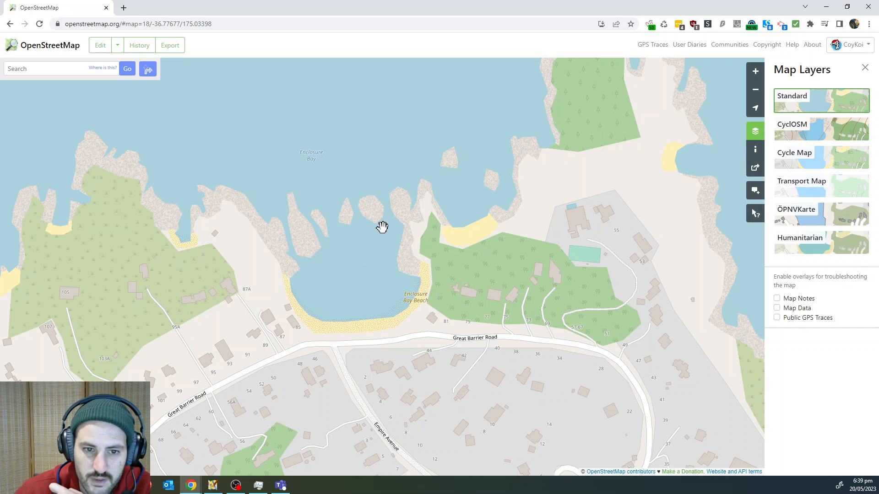
- Survey the northern coast from Enclosure Bay past Palm Beach, Thompsons Point and Onetangi Bay to Matapihi Point
scroll(382, 227, "down", 2)
left_click_drag(385, 250, 398, 203)
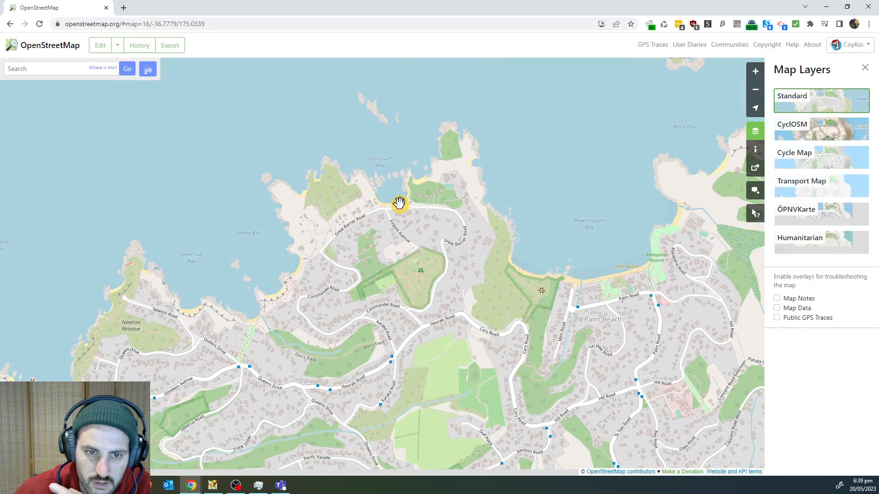
scroll(401, 185, "down", 1)
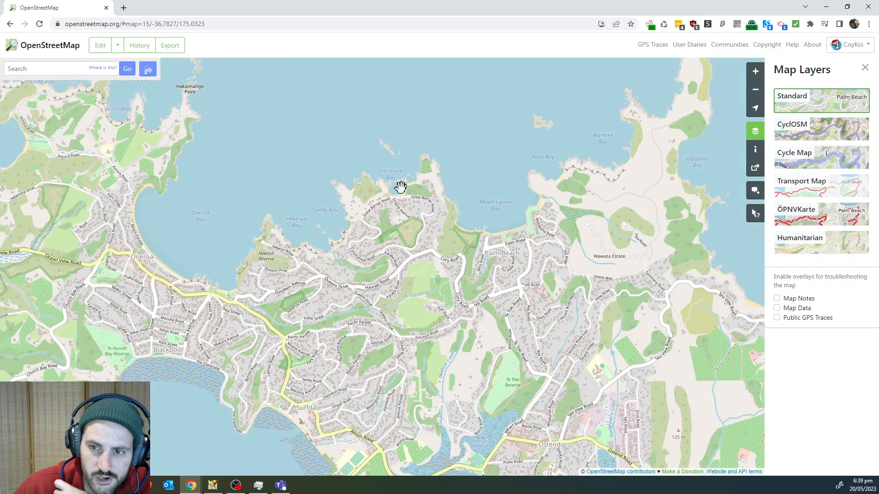
left_click_drag(401, 187, 333, 226)
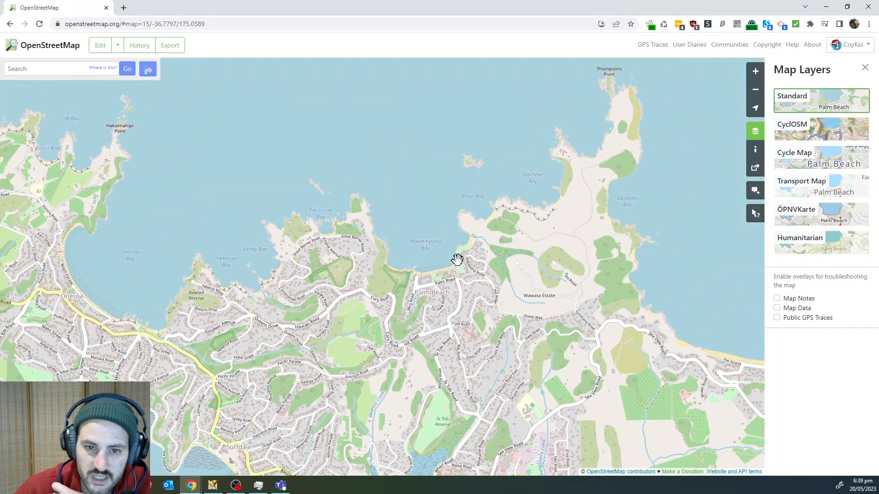
left_click_drag(457, 260, 386, 270)
left_click_drag(426, 231, 375, 180)
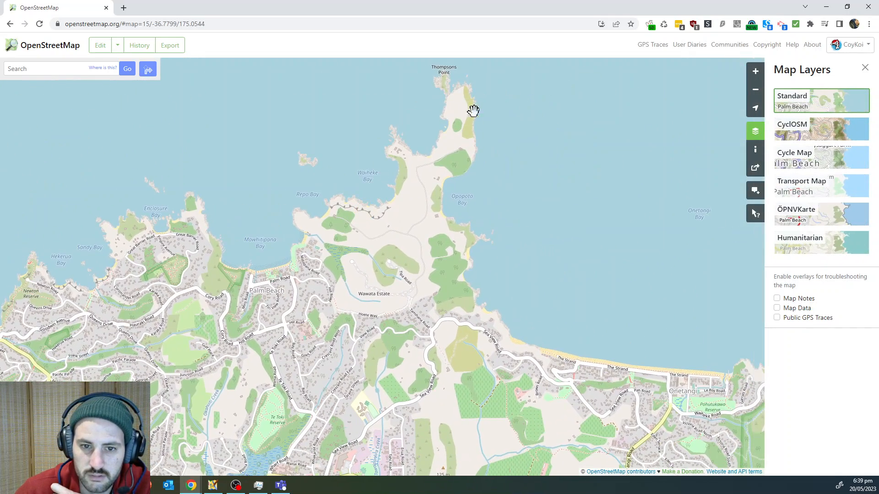
left_click_drag(510, 244, 124, 137)
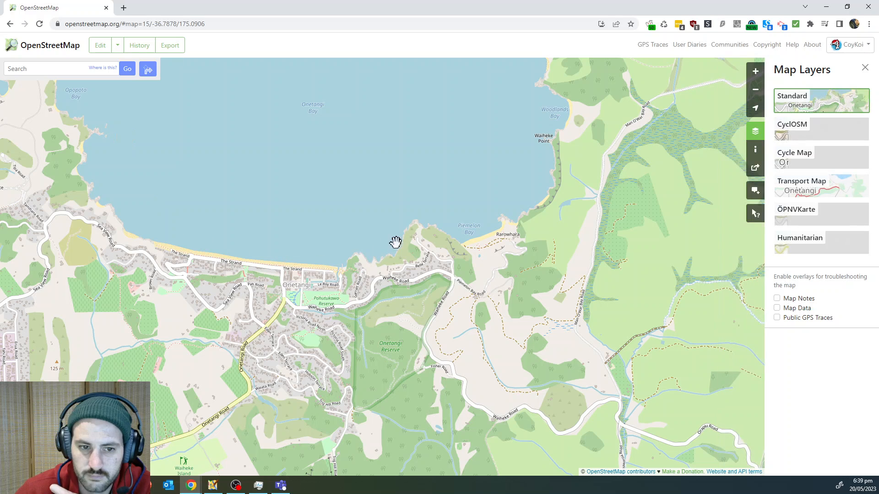
left_click_drag(399, 240, 258, 345)
left_click_drag(391, 284, 339, 396)
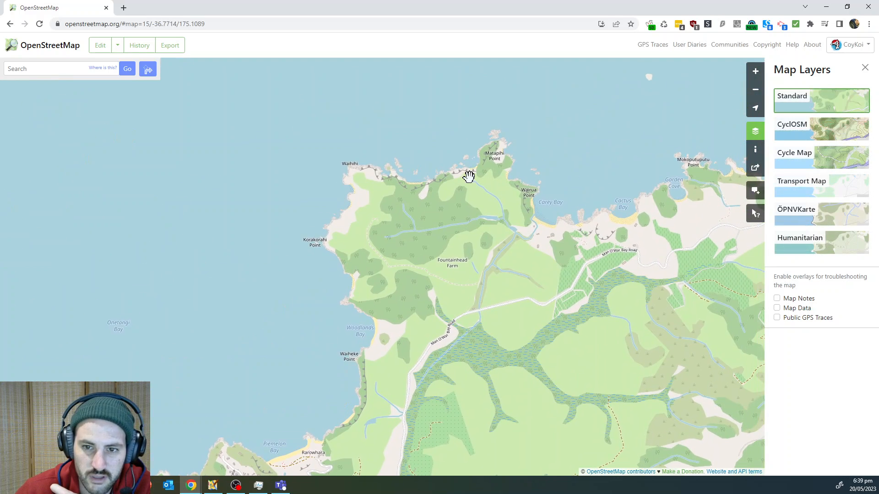
- Review the coastline at Thumb Point and the beach at Hooks Bay in the island's northeast
scroll(450, 191, "down", 2)
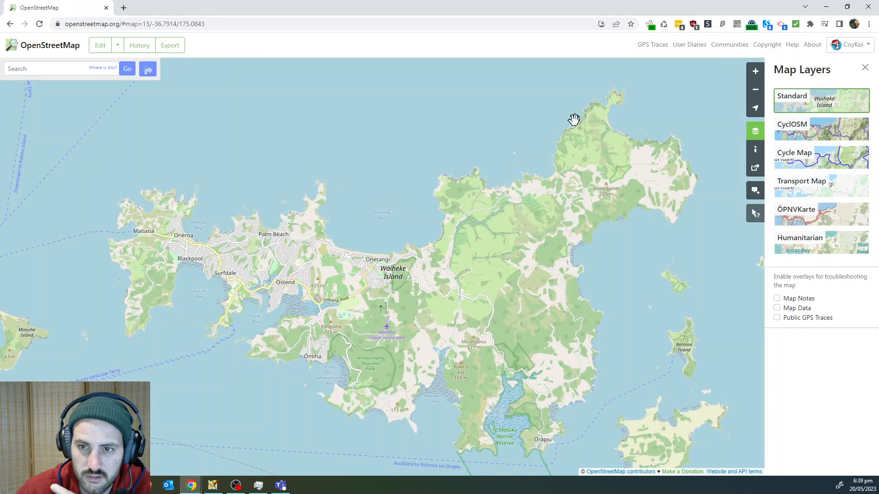
left_click_drag(622, 115, 473, 144)
scroll(467, 142, "up", 2)
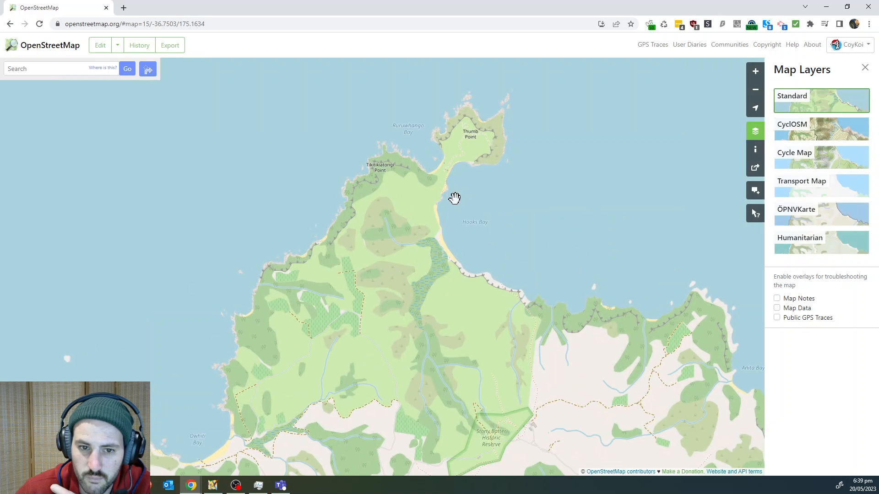
left_click_drag(457, 225, 376, 285)
scroll(380, 302, "up", 2)
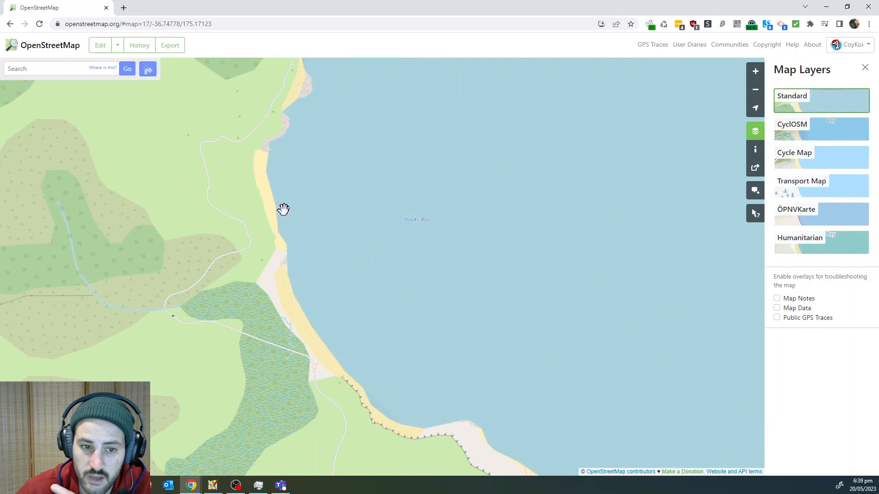
scroll(321, 282, "down", 1)
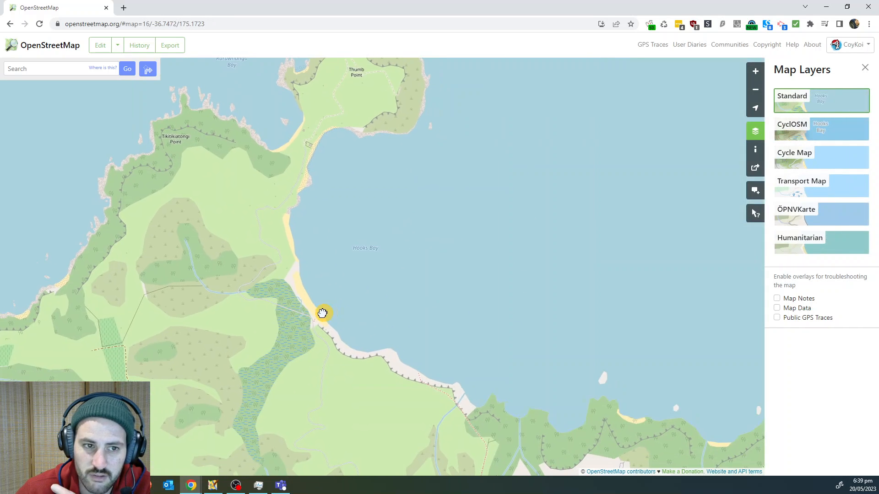
- Survey the eastern coast from Hooks Bay past Kauri Point down to Orapiu and Te Matuku Marine Reserve
scroll(320, 310, "down", 1)
scroll(320, 310, "down", 1)
left_click_drag(320, 310, 190, 149)
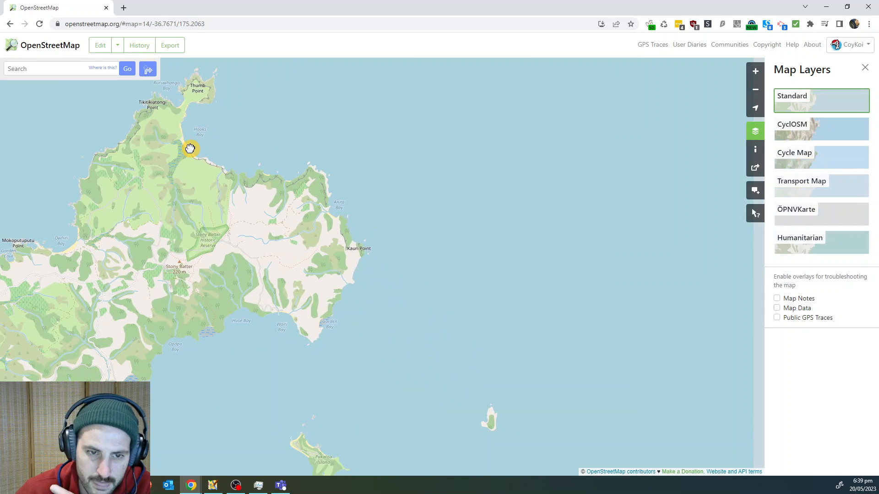
left_click_drag(336, 239, 414, 139)
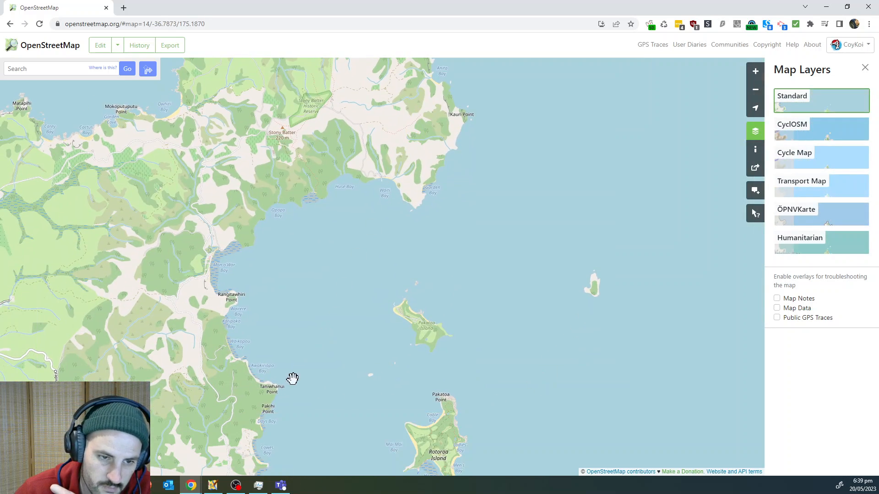
left_click_drag(292, 379, 335, 142)
left_click_drag(255, 320, 359, 255)
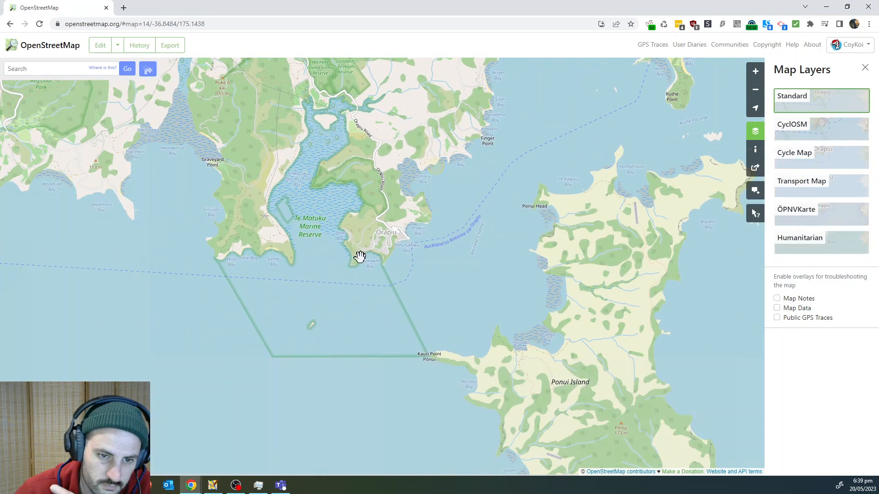
- Return to the northwestern coast and re-examine the detailed rocks around Island Bay
left_click_drag(235, 126, 548, 229)
left_click_drag(350, 165, 653, 435)
left_click_drag(312, 231, 309, 293)
scroll(235, 150, "up", 5)
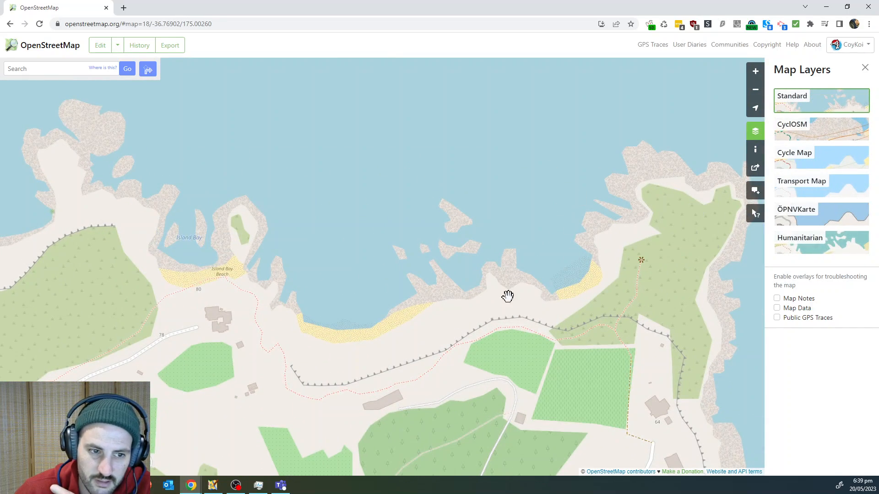
left_click_drag(330, 341, 577, 343)
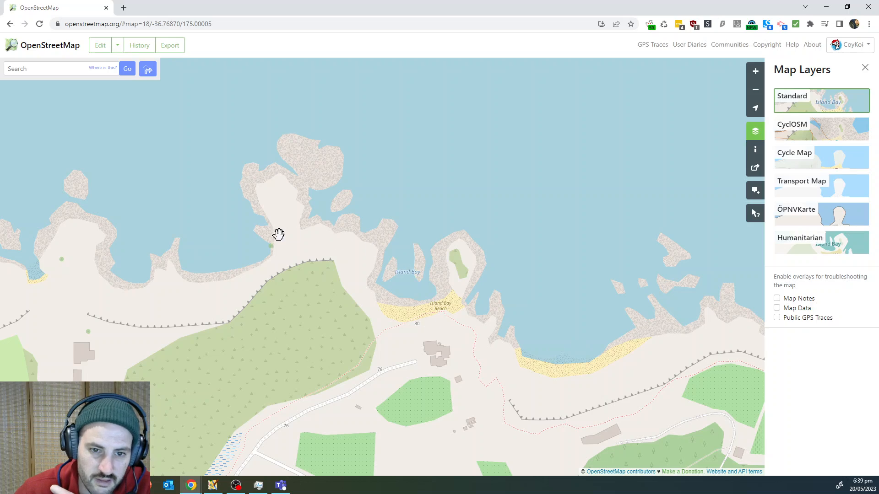
- Inspect the northern coastline of Motutapu Island from Billy Goat Point to Station Bay for comparison
scroll(587, 325, "down", 6)
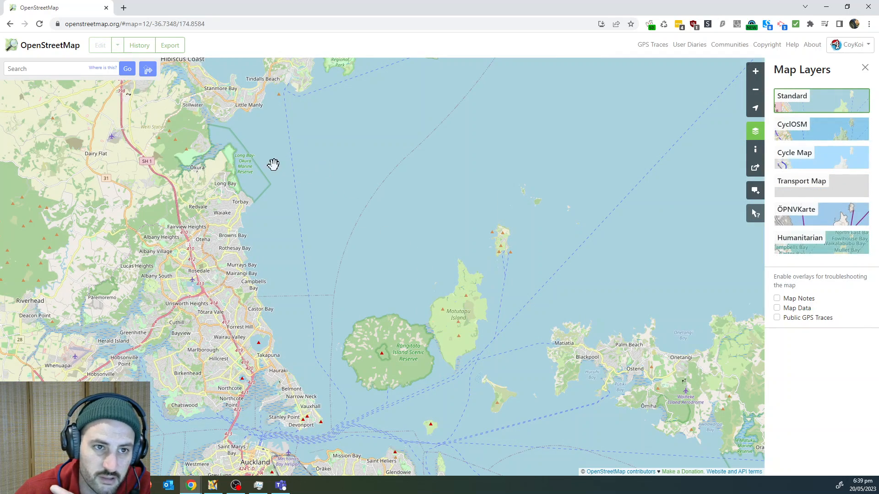
left_click_drag(274, 165, 204, 164)
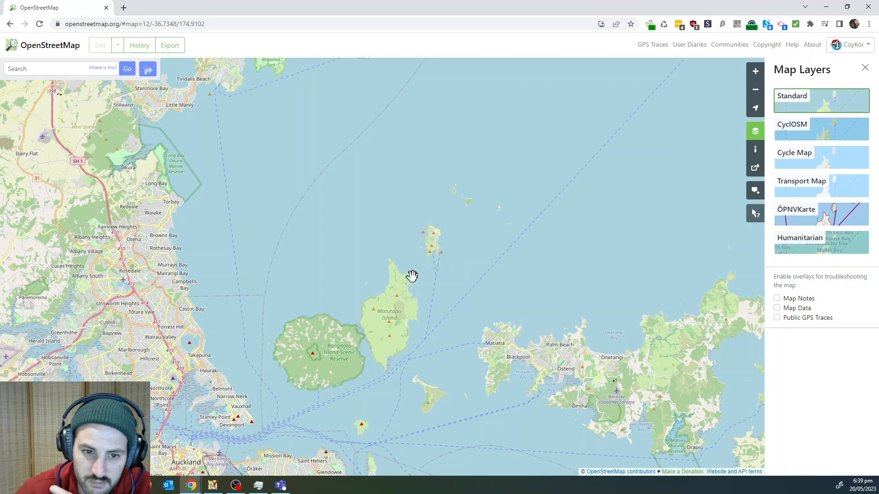
scroll(410, 277, "up", 4)
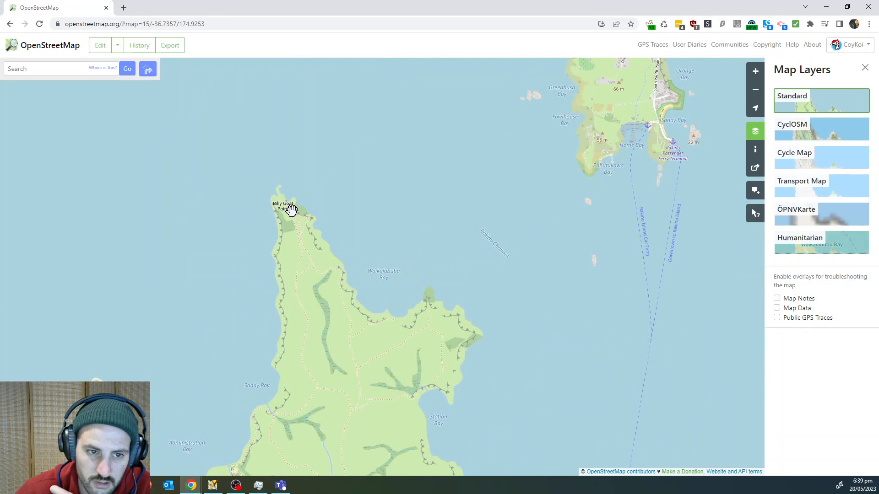
scroll(371, 278, "up", 1)
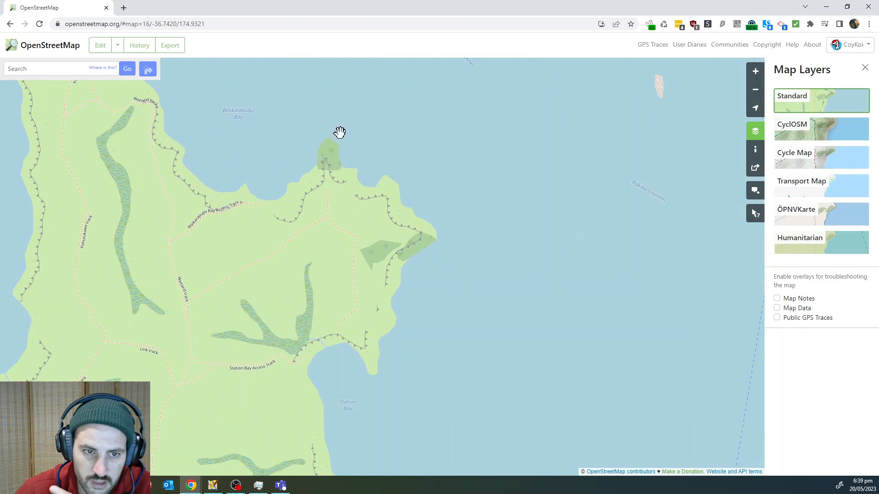
scroll(301, 243, "up", 1)
scroll(458, 190, "down", 1)
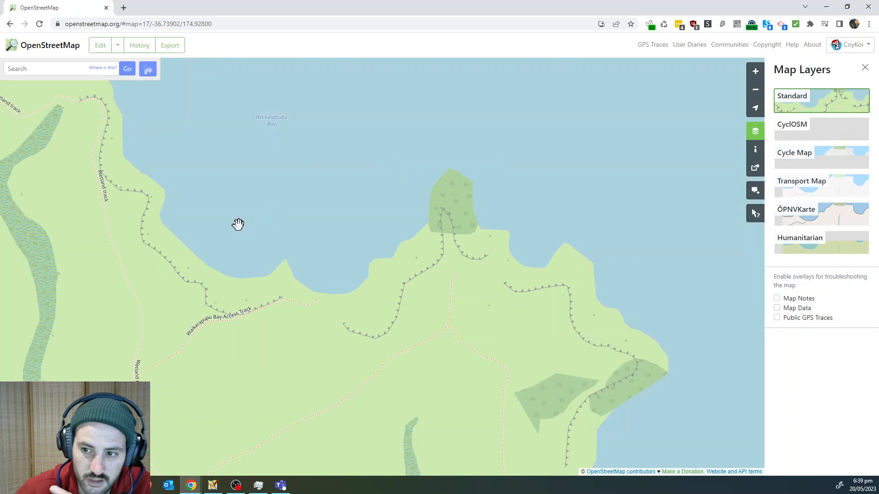
- Open the Waikalabubu Bay area in the in-browser iD editor and discard the unsaved changes from the previous editing session
left_click_drag(499, 230, 449, 250)
left_click_drag(220, 273, 216, 297)
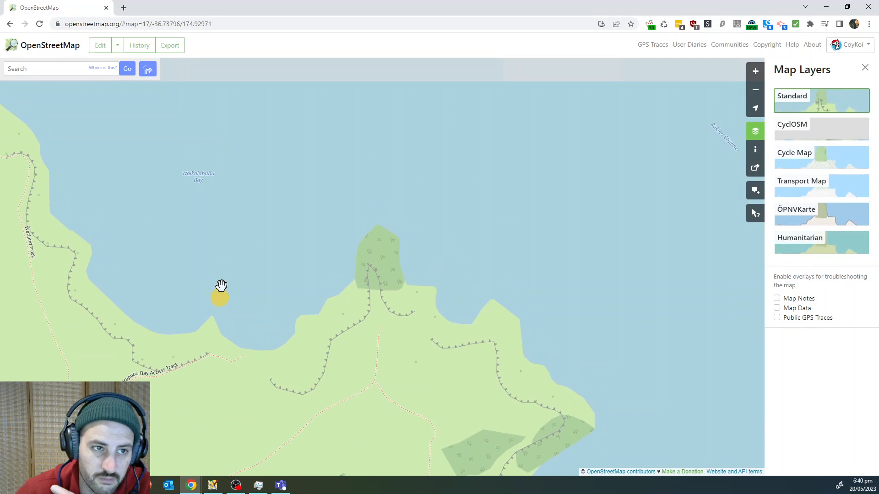
left_click(118, 45)
left_click(131, 64)
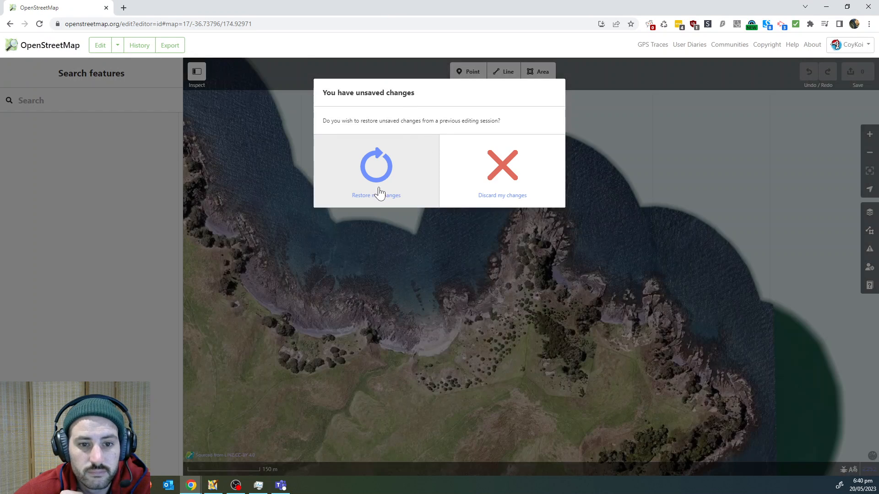
left_click(508, 180)
- Compare the mapped coastline and bare rock areas around Waikalabubu Bay and its headland with the aerial imagery
left_click_drag(543, 255, 498, 191)
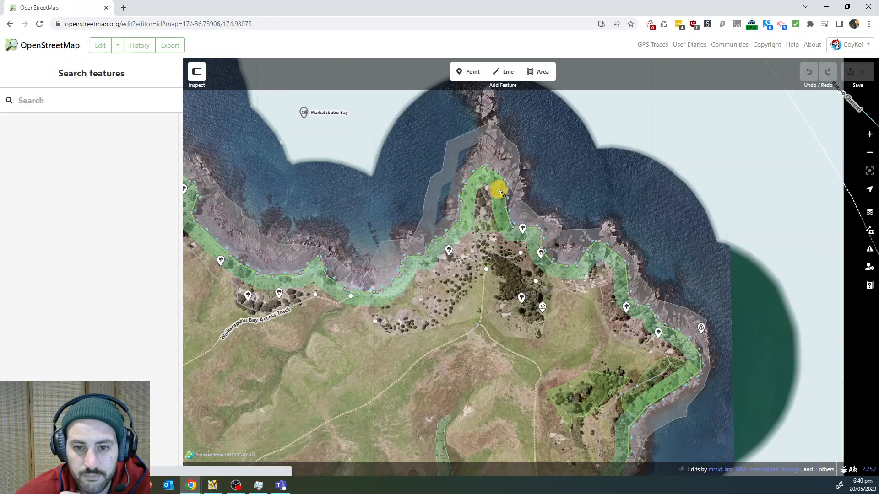
left_click_drag(445, 208, 412, 222)
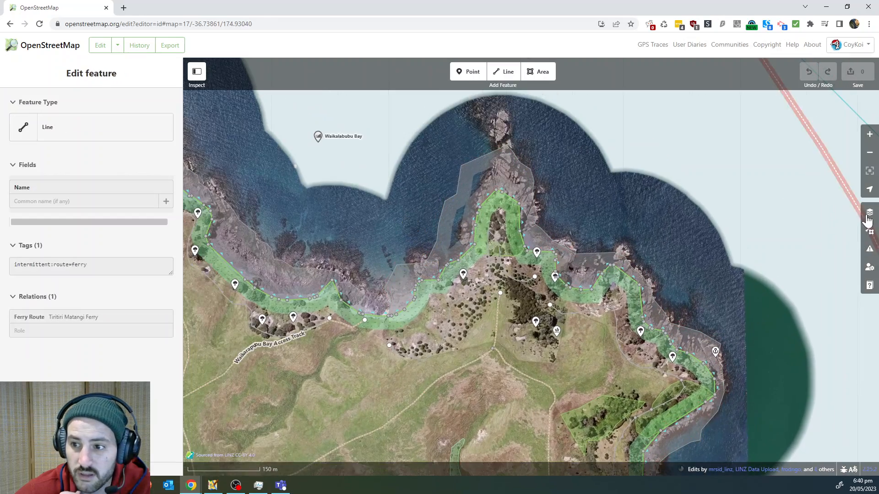
scroll(556, 261, "up", 2)
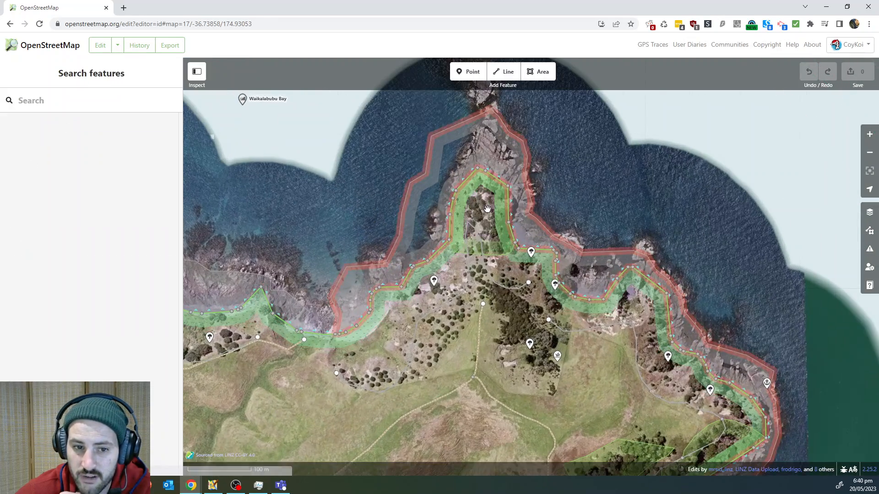
left_click_drag(355, 235, 505, 213)
left_click_drag(409, 196, 419, 189)
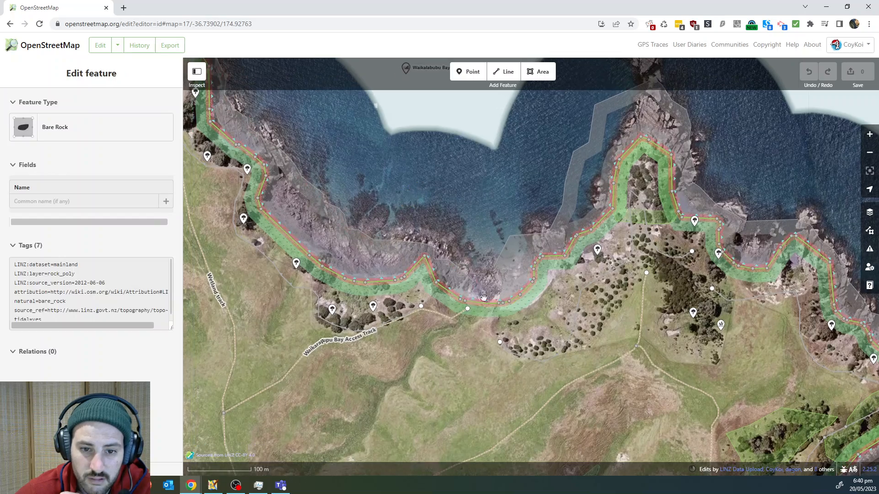
scroll(462, 236, "up", 4)
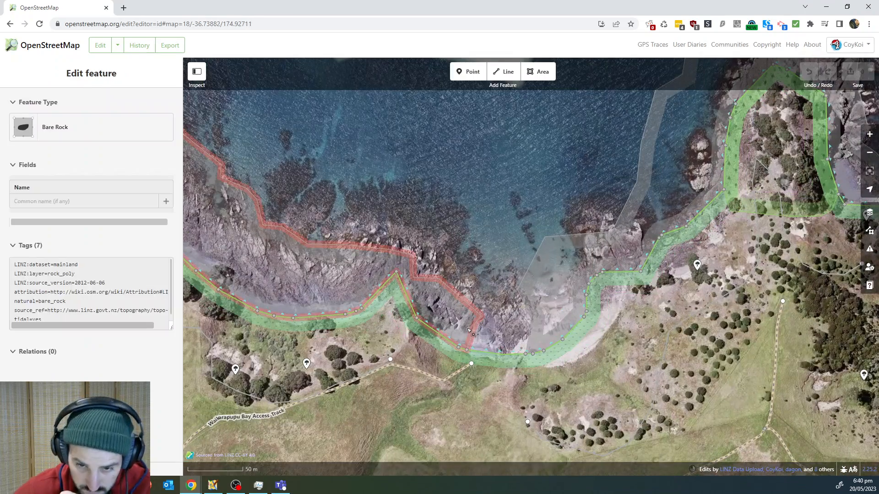
left_click_drag(479, 222, 438, 237)
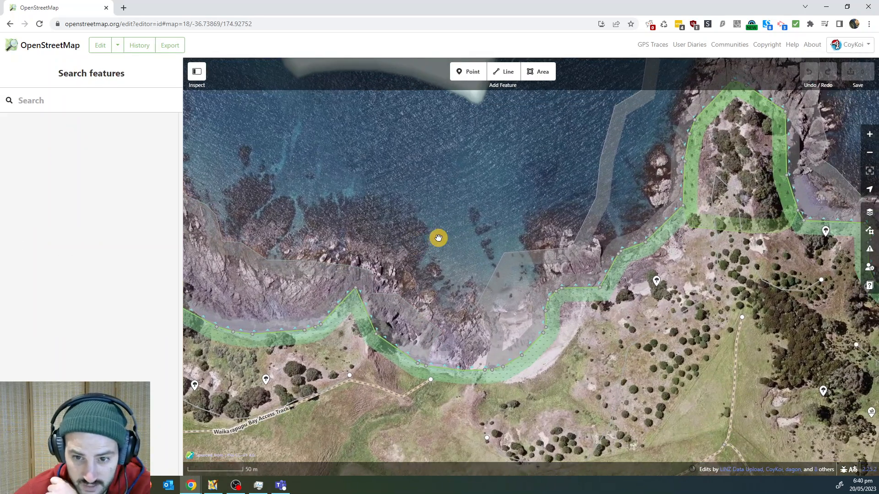
scroll(439, 238, "down", 2)
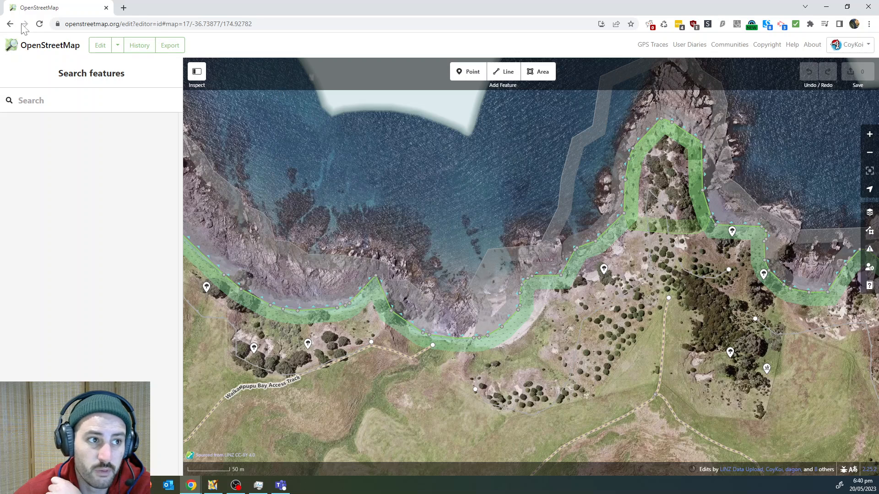
- Go back from the editor to the rendered map and review the coastline of Waikalabubu Bay
left_click(10, 24)
left_click_drag(372, 348, 492, 315)
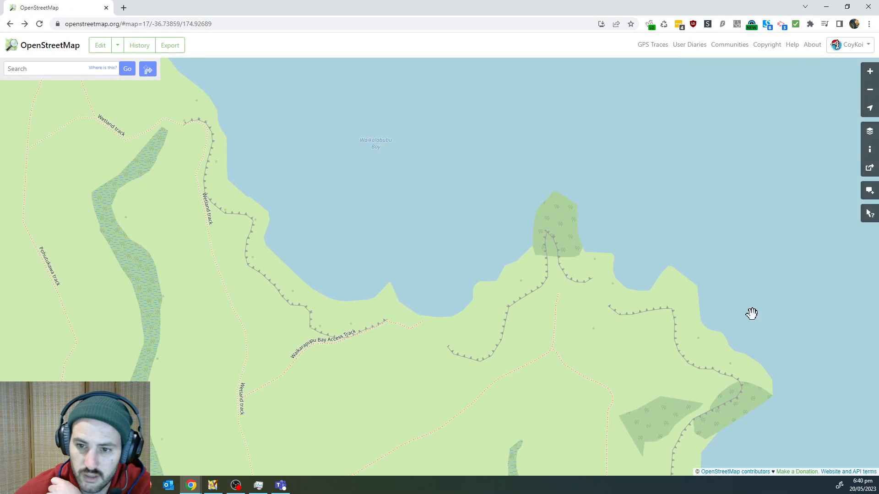
left_click_drag(453, 294, 430, 269)
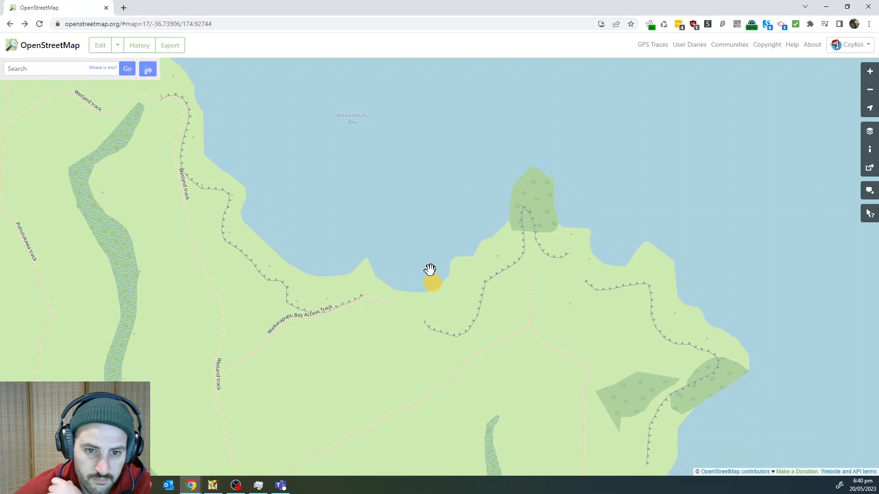
left_click_drag(377, 228, 359, 237)
- Switch the map to the CyclOSM layer and check how the rocky shore around Waikalabubu Bay is rendered
left_click(869, 131)
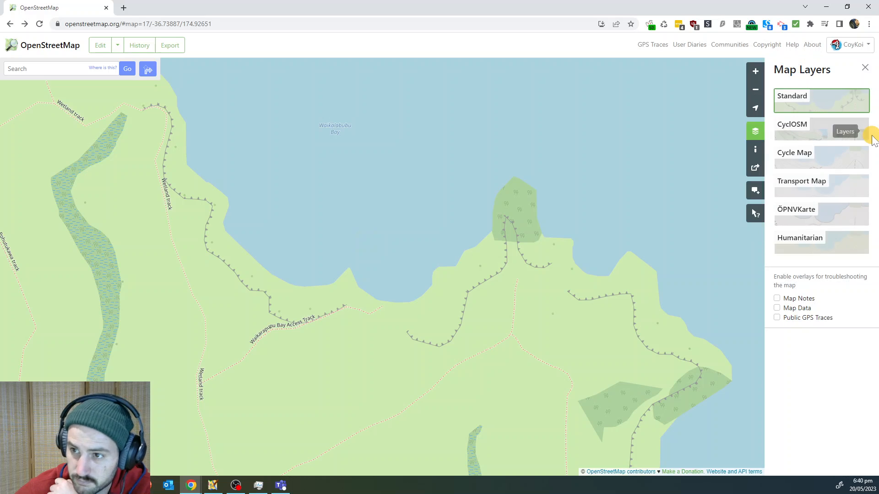
left_click(829, 131)
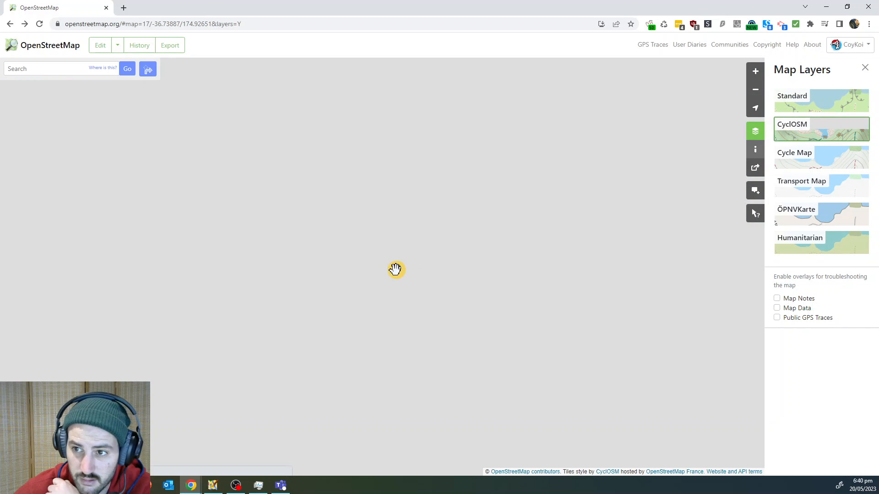
left_click_drag(396, 270, 368, 284)
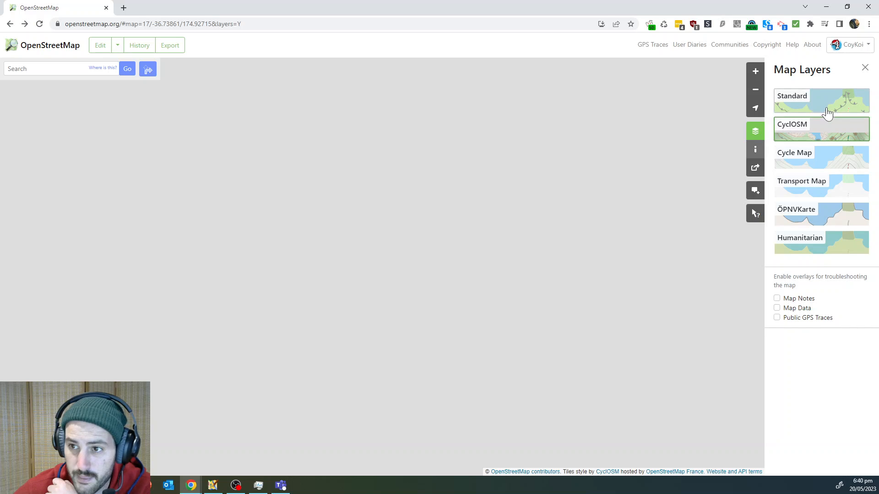
scroll(398, 262, "down", 1)
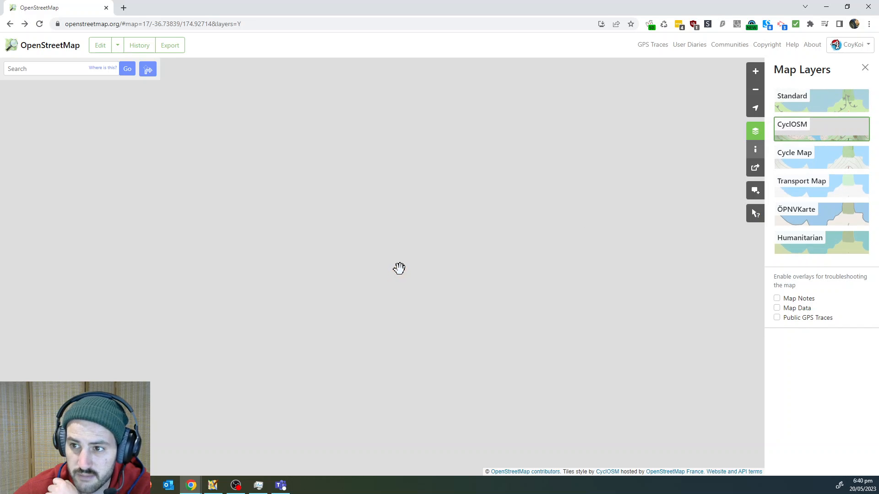
left_click_drag(422, 274, 417, 280)
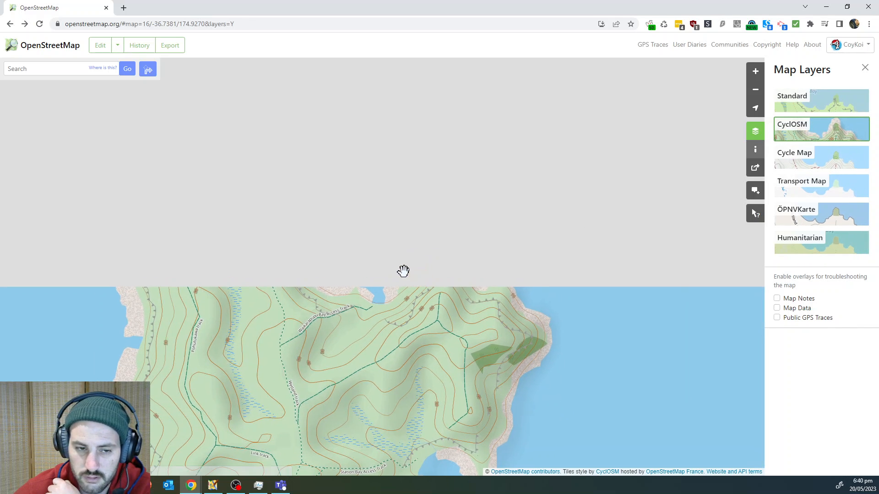
scroll(390, 300, "up", 1)
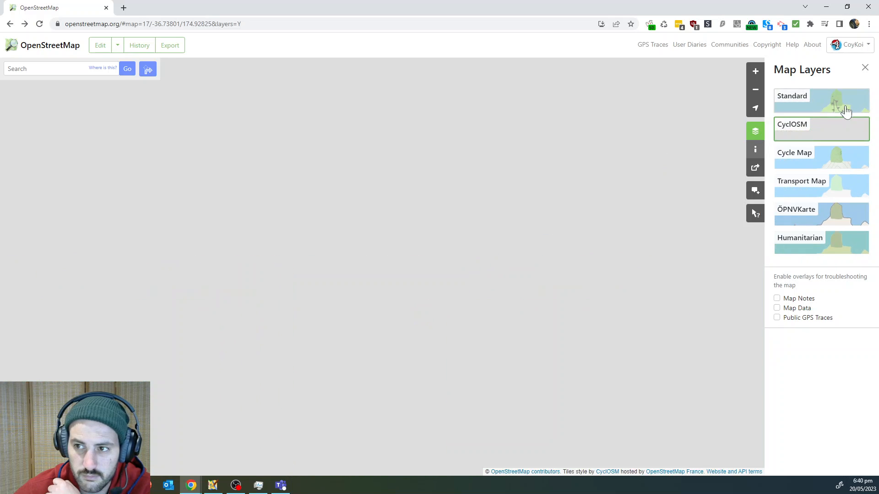
- Toggle between the Standard and CyclOSM layers, then view northern Motutapu Island's rocky shores in CyclOSM at a wider scale
left_click(842, 109)
left_click(842, 130)
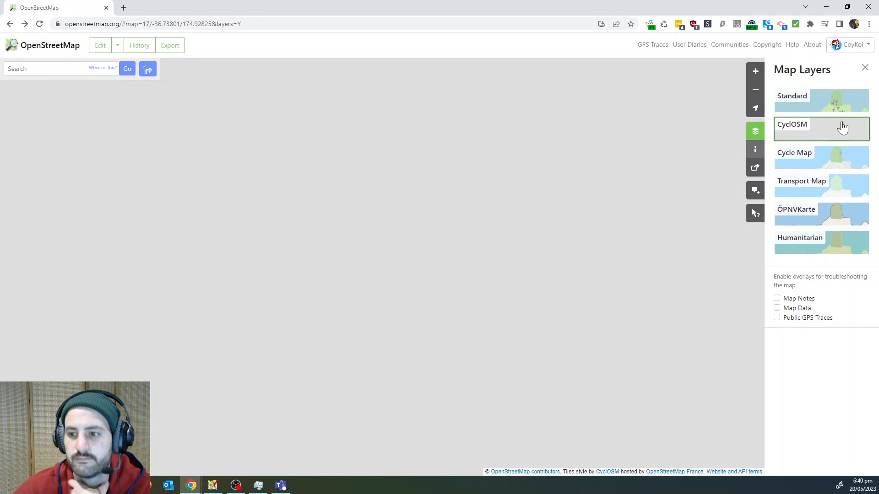
scroll(400, 278, "down", 2)
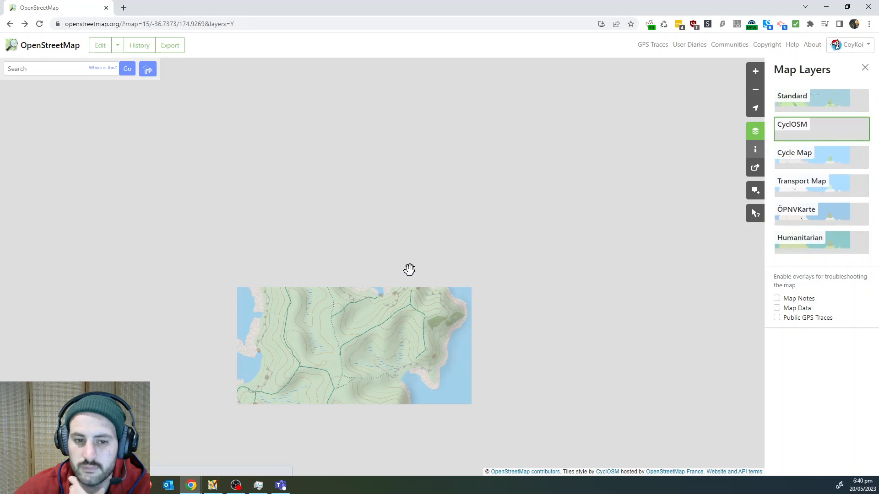
left_click_drag(396, 297, 438, 271)
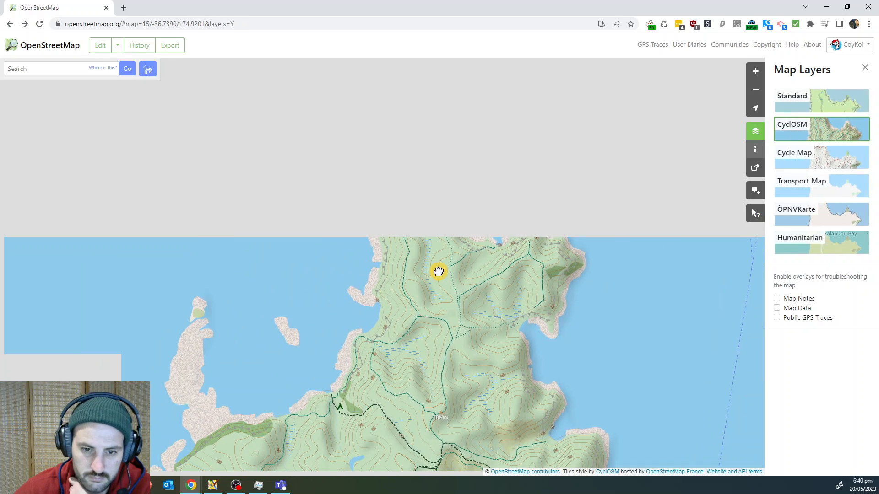
- Compare northern Motutapu Island in the Standard and CyclOSM layers, finishing on Standard with the layer options closed
left_click(830, 103)
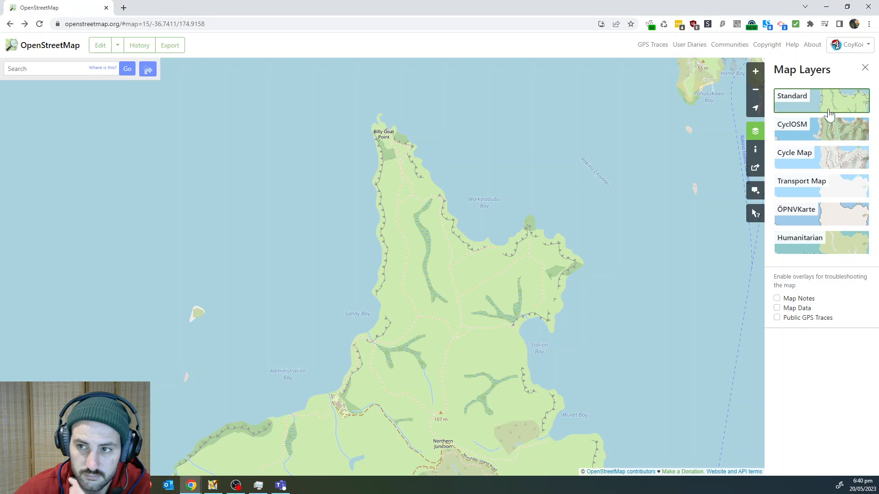
left_click(829, 128)
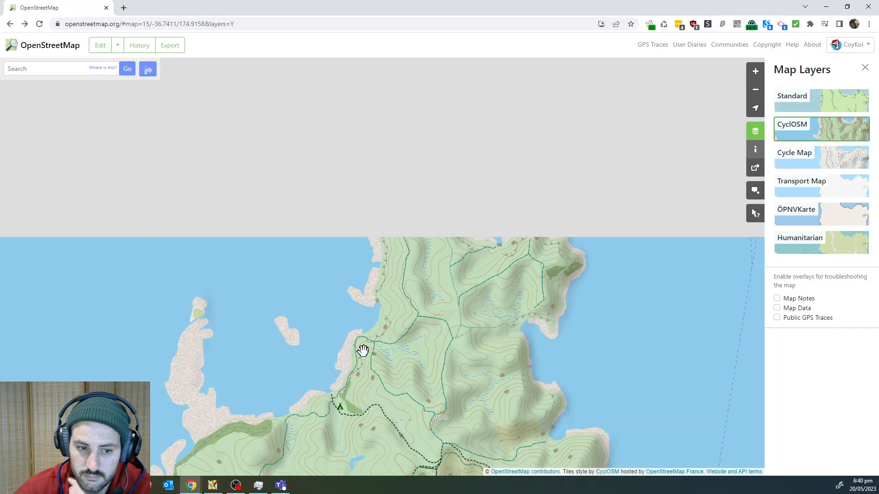
left_click_drag(420, 306, 414, 325)
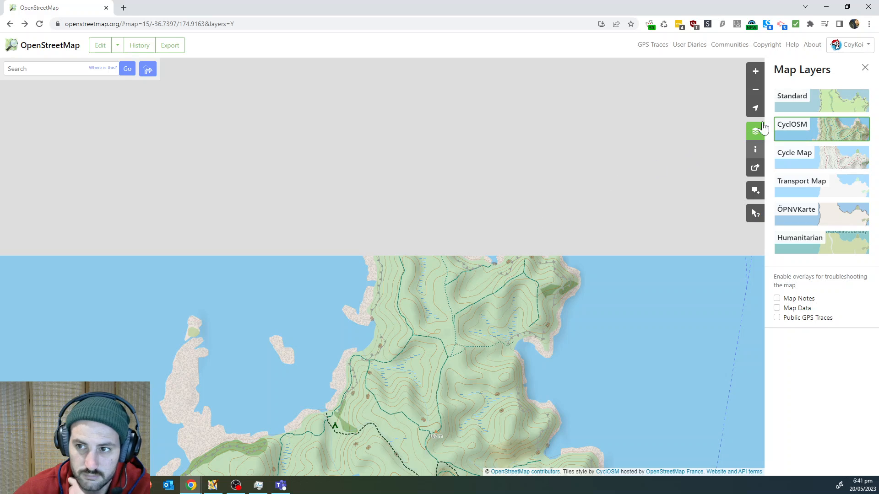
left_click(801, 107)
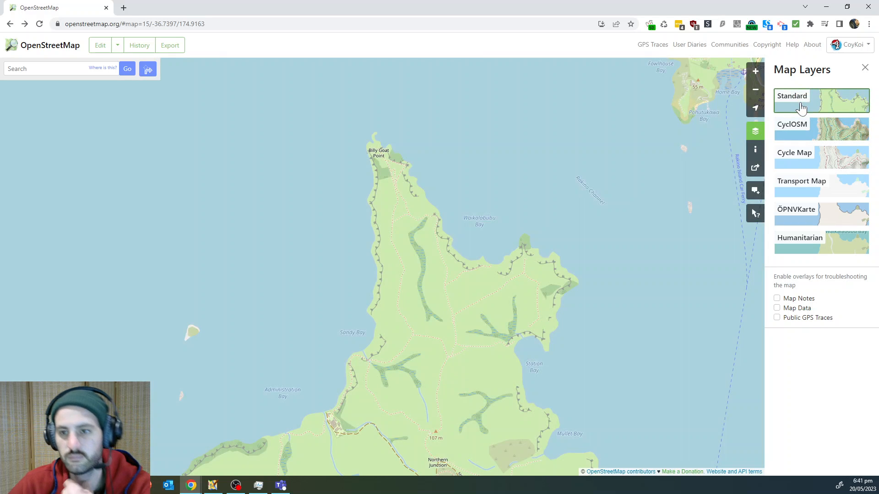
left_click(864, 65)
- Return from Motutapu Island to Waiheke Island and bring up its northwestern coast around Oneroa and Matiatia
scroll(544, 239, "down", 2)
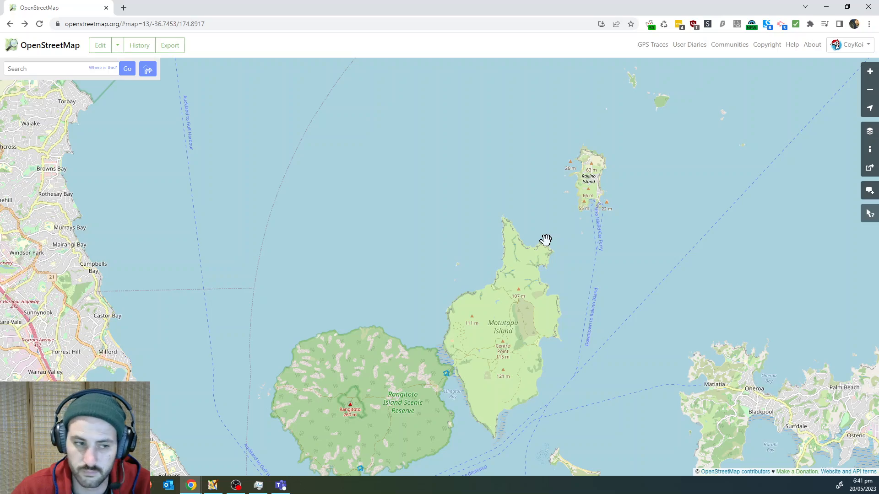
scroll(546, 240, "down", 1)
left_click_drag(737, 324, 437, 300)
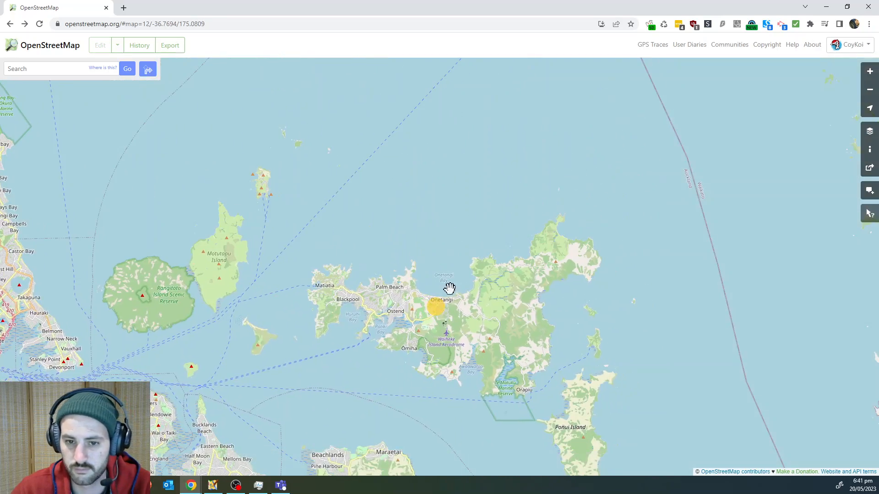
scroll(403, 307, "up", 2)
scroll(236, 251, "up", 1)
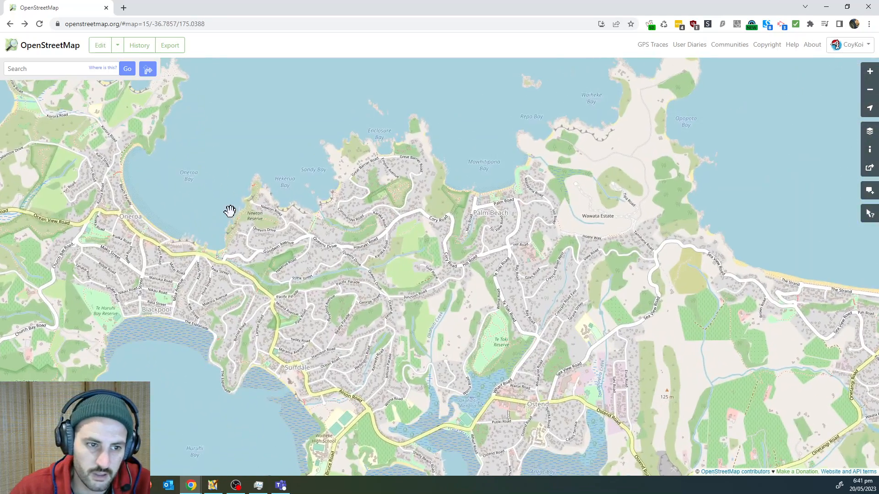
left_click_drag(229, 210, 433, 308)
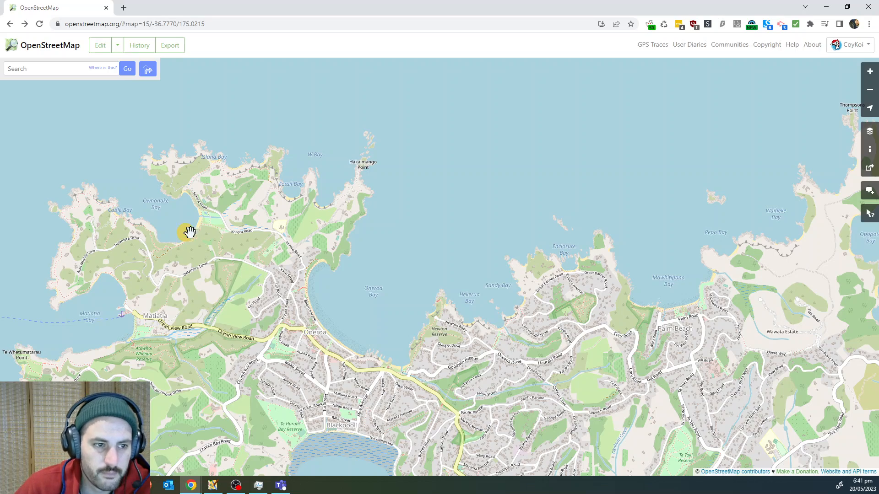
left_click_drag(189, 232, 347, 235)
scroll(270, 310, "up", 1)
left_click_drag(356, 306, 369, 308)
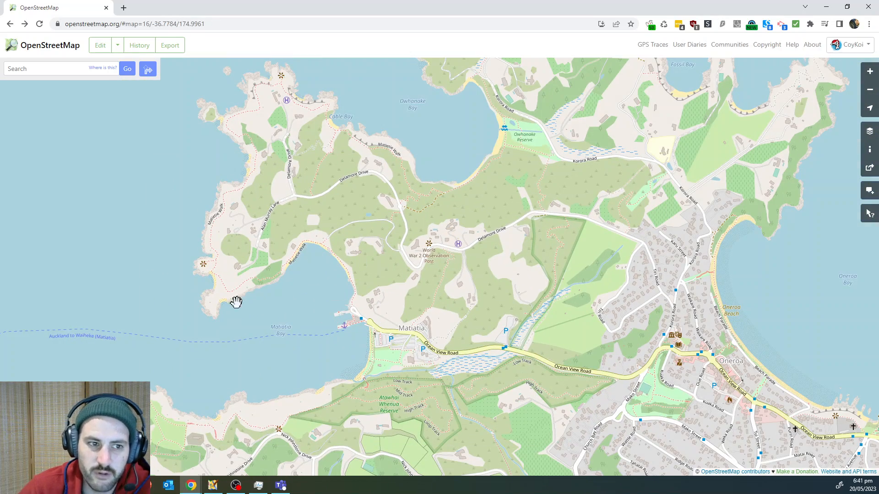
- Examine the coastline detail from Matiatia Bay around the western headland to Cable Bay and Owhanake Bay
left_click_drag(298, 233, 213, 256)
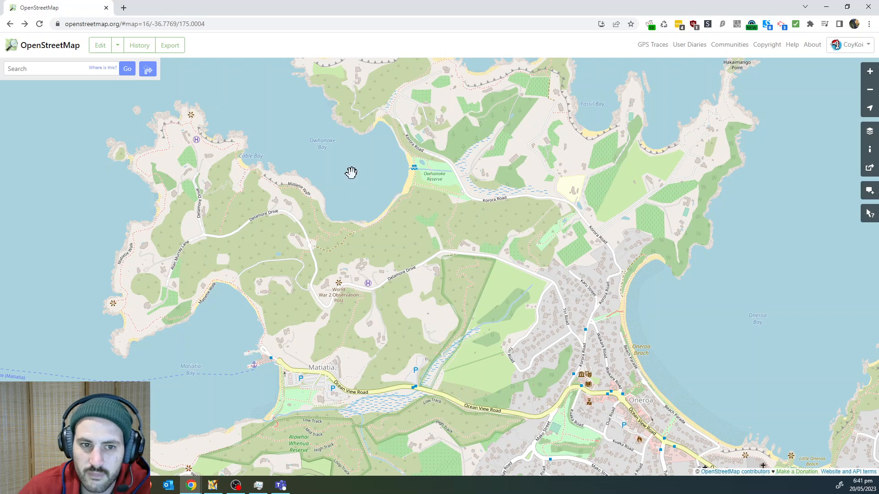
left_click_drag(351, 173, 400, 238)
left_click_drag(320, 413, 318, 340)
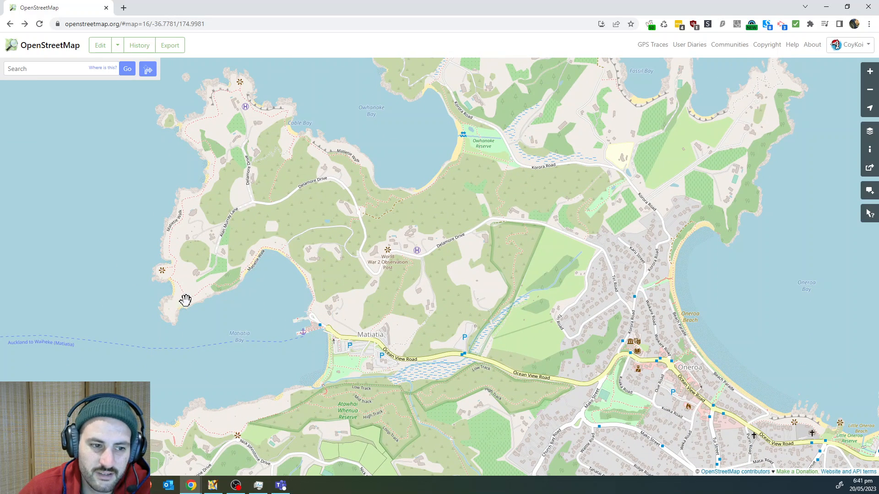
left_click_drag(145, 287, 171, 310)
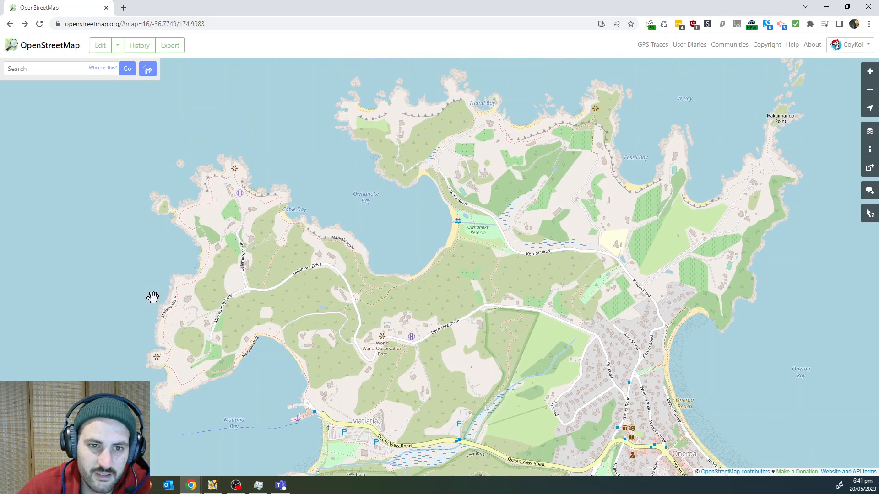
left_click_drag(210, 259, 148, 252)
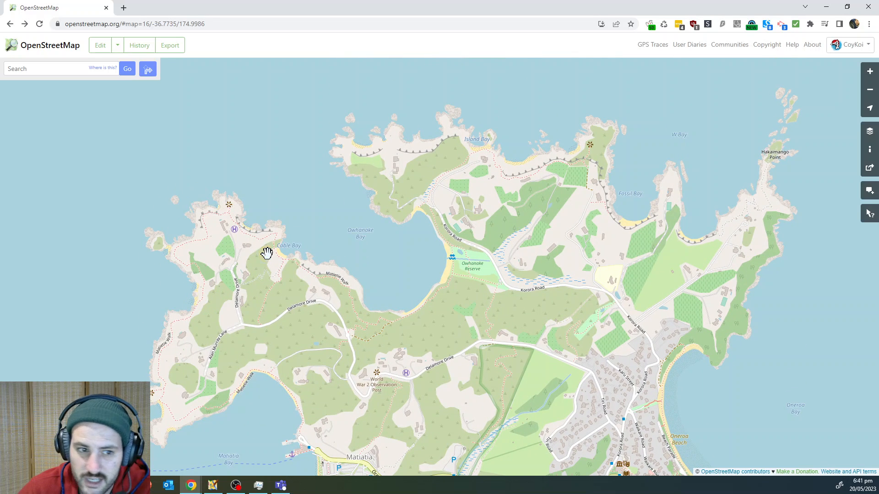
- Follow Waiheke's northern coast from Island Bay past Hakaimango Point and Oneroa Bay to Palm Beach
left_click_drag(267, 253, 172, 210)
left_click_drag(531, 164, 333, 153)
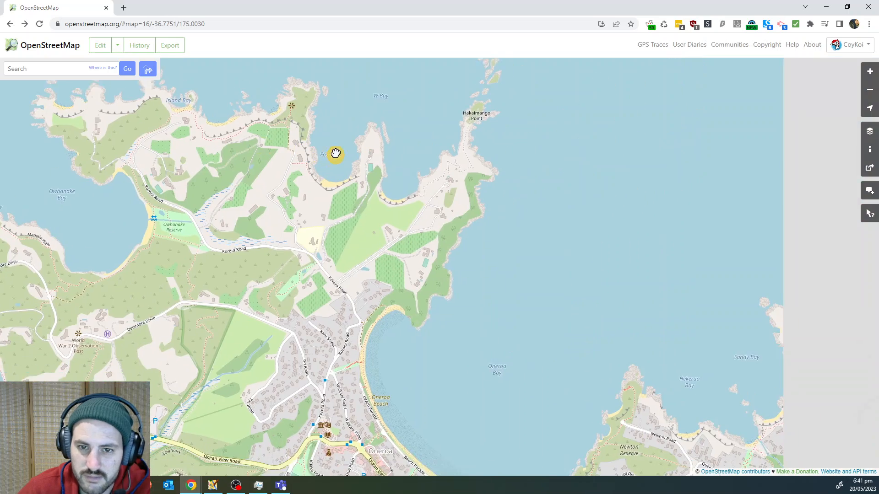
left_click_drag(439, 320, 345, 169)
left_click_drag(521, 245, 312, 320)
left_click_drag(553, 324, 364, 266)
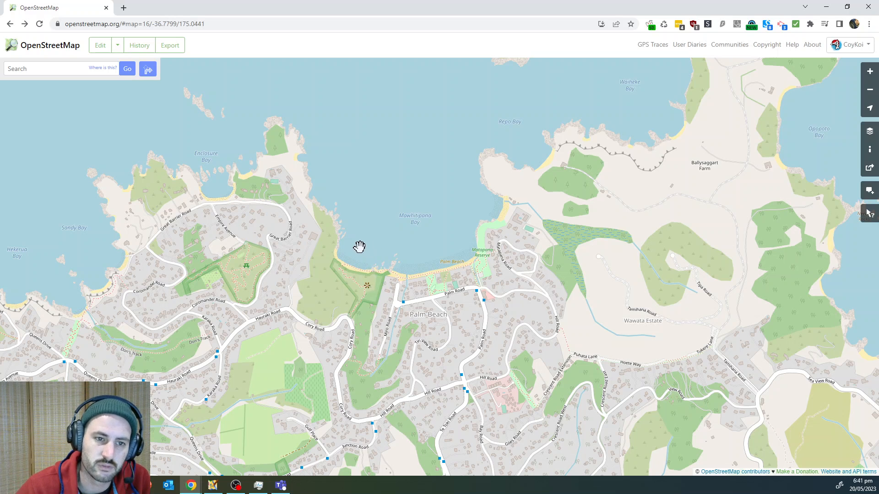
- Examine the coastline between Palm Beach and Oneroa Bay, including Enclosure Bay, Sandy Bay, Hekerua Bay and Newton Reserve
left_click_drag(350, 237, 568, 260)
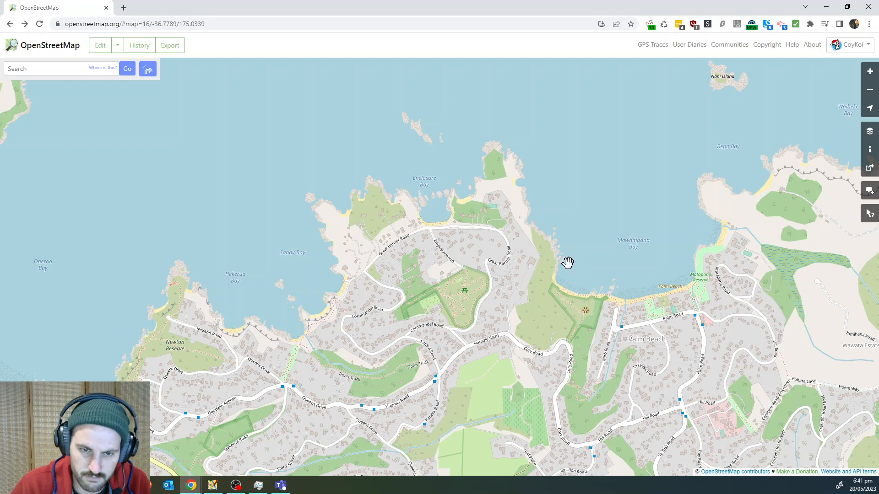
left_click_drag(568, 262, 641, 211)
left_click_drag(265, 253, 383, 257)
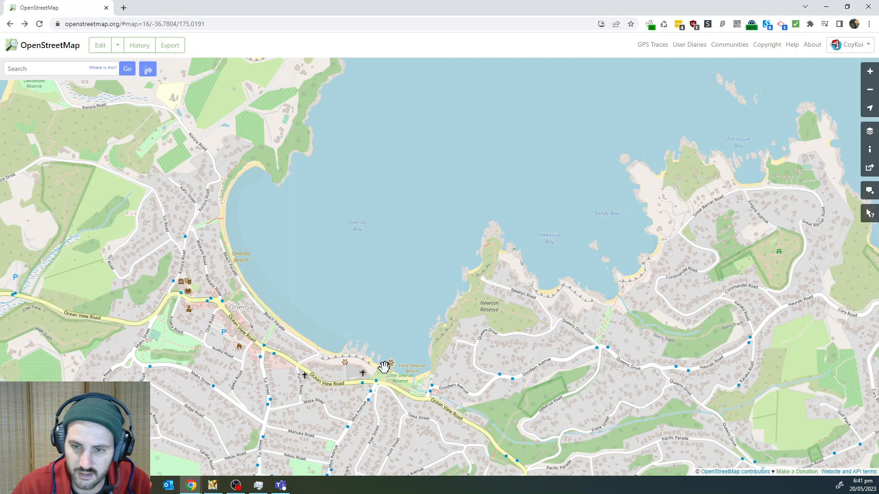
left_click_drag(384, 367, 346, 365)
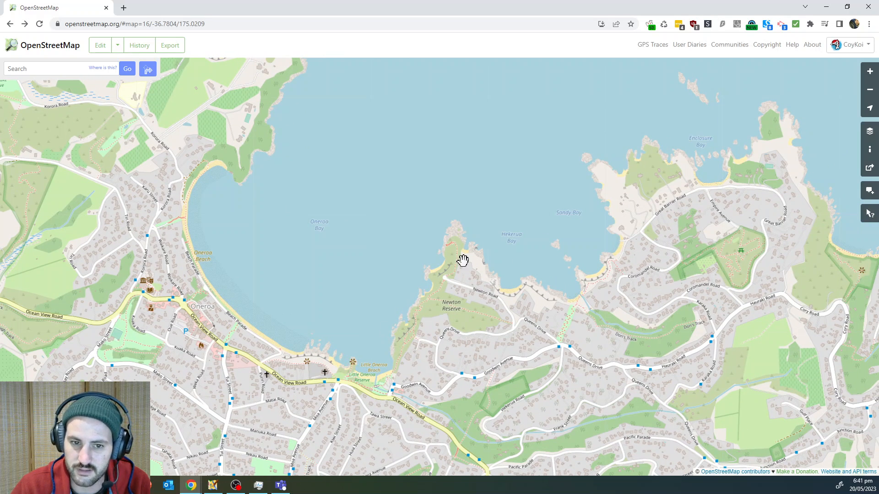
left_click_drag(463, 260, 314, 251)
left_click_drag(452, 286, 477, 248)
scroll(405, 330, "down", 2)
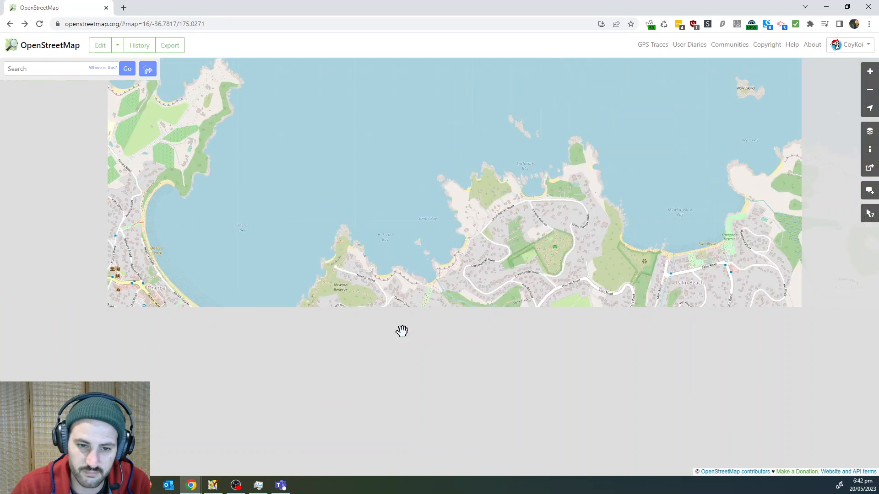
- Look over eastern Waiheke around Stony Batter and Kauri Point, ending with an overview of the whole island
left_click_drag(753, 333, 276, 180)
left_click_drag(584, 193, 332, 307)
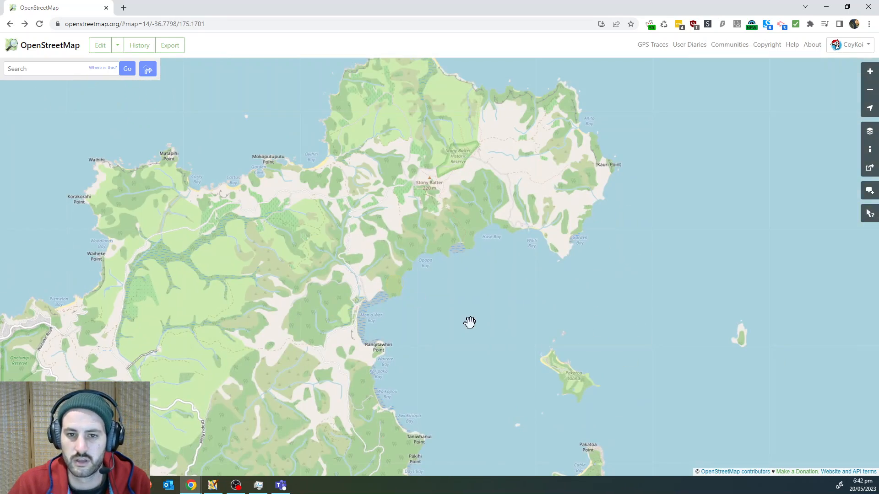
left_click_drag(497, 223, 564, 211)
scroll(601, 161, "down", 2)
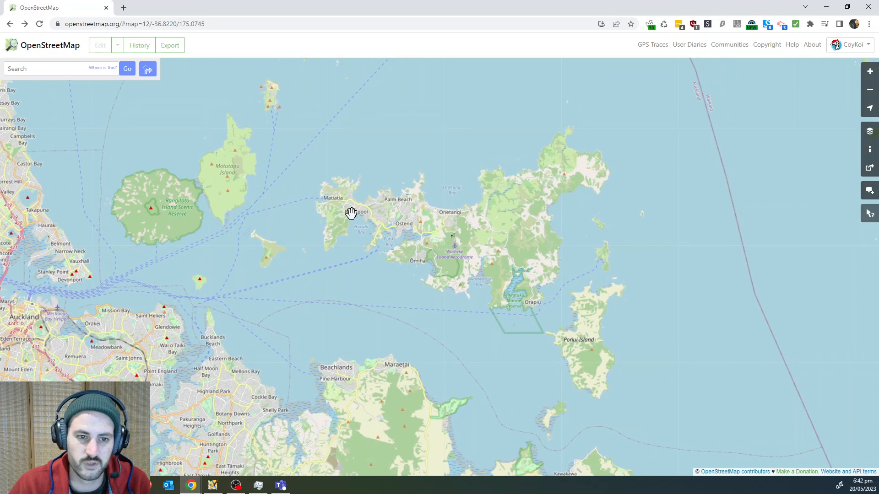
- Inspect the northwestern Waiheke coast around Matiatia, Owhanake Bay and Hakaimango Point
scroll(324, 226, "up", 2)
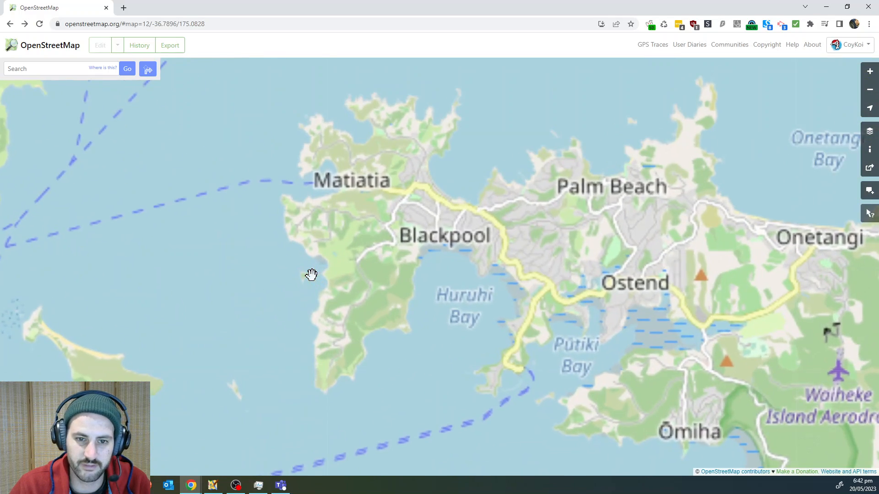
left_click_drag(324, 283, 323, 306)
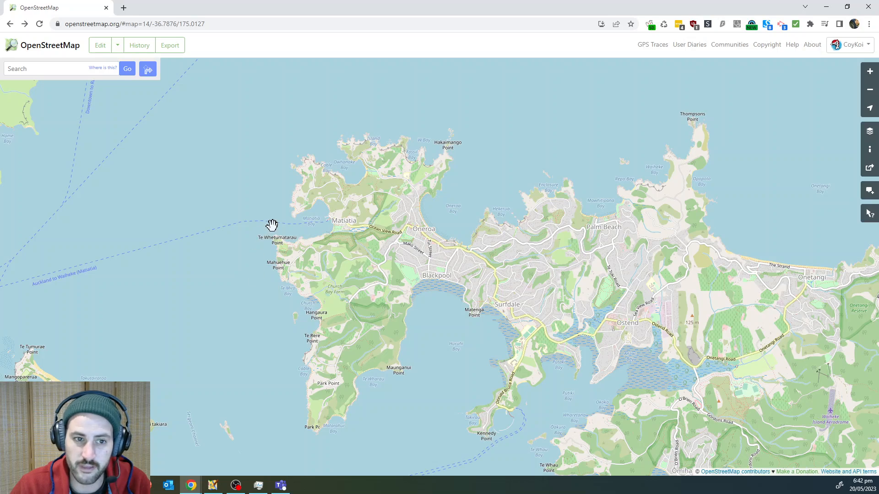
scroll(265, 237, "up", 1)
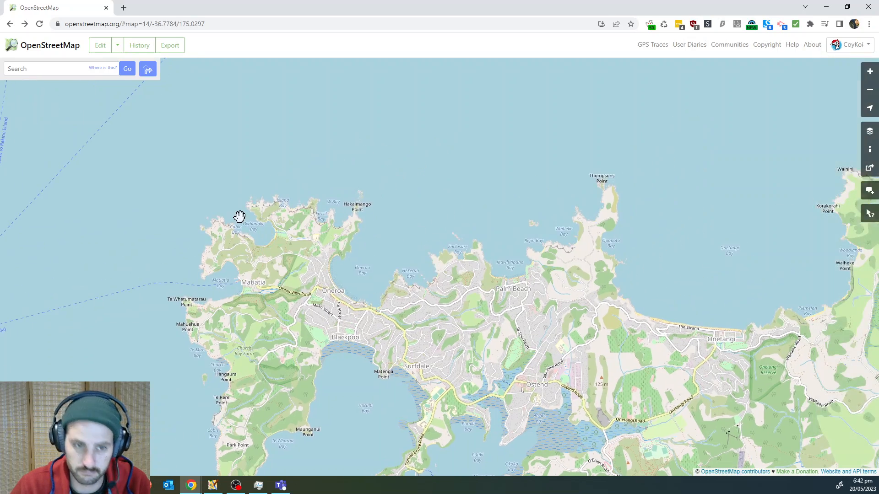
scroll(238, 216, "up", 1)
scroll(608, 210, "down", 1)
scroll(511, 269, "down", 1)
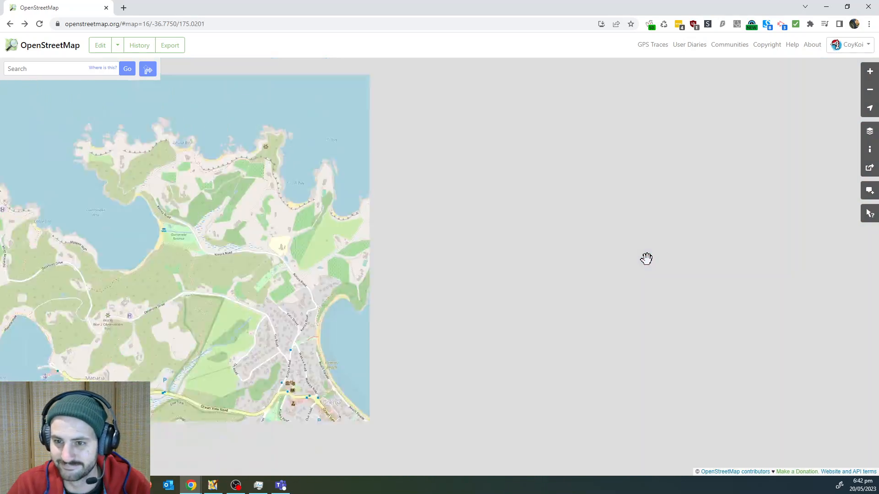
- Return to Waiheke's eastern end, and widen the view to the region from Auckland to the Coromandel and Great Barrier Island
left_click_drag(601, 278, 64, 189)
left_click_drag(597, 183, 105, 303)
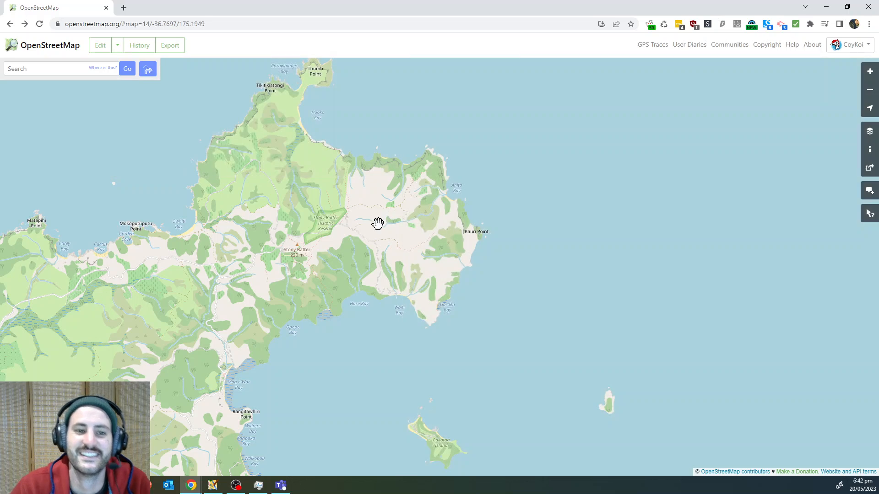
scroll(377, 165, "down", 2)
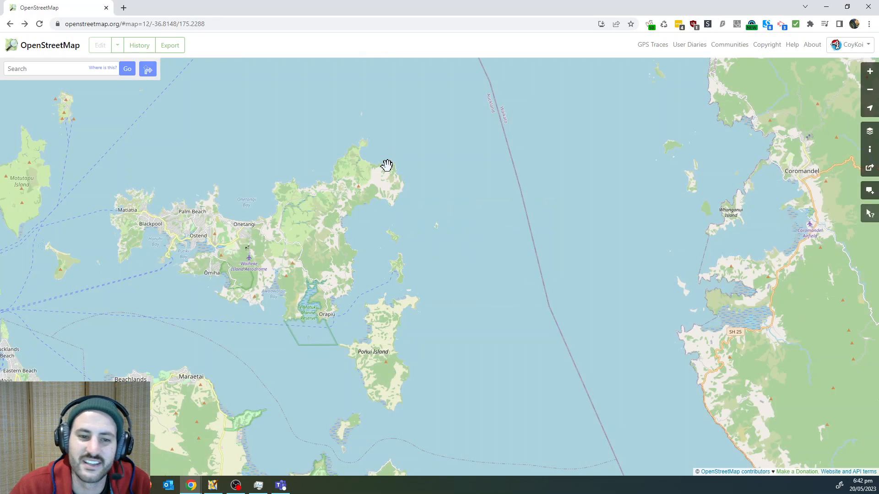
scroll(478, 137, "down", 2)
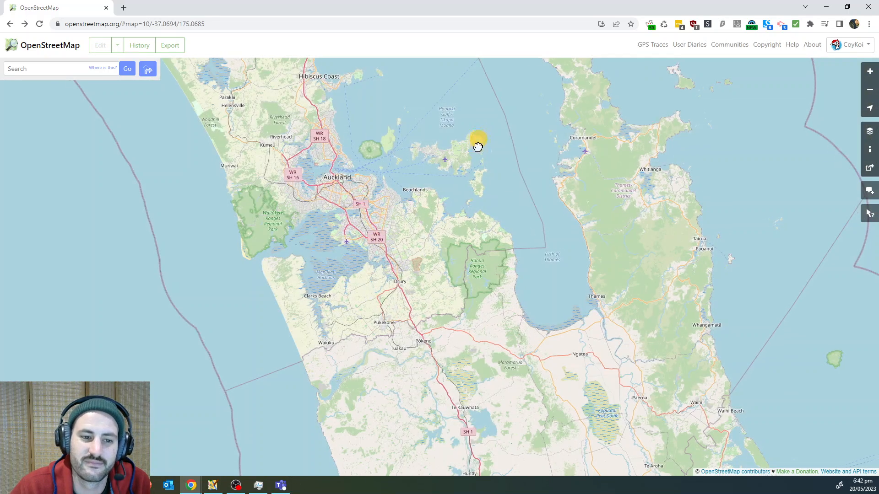
left_click_drag(477, 147, 467, 292)
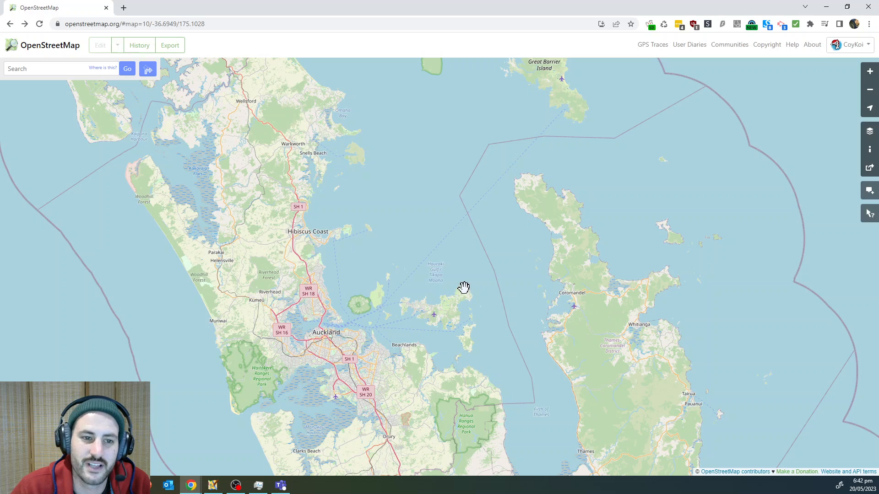
- Bring up the Hooks Bay coastline at Waiheke's northeastern end, close enough to see its beaches, cliffs and rocks
scroll(459, 298, "up", 2)
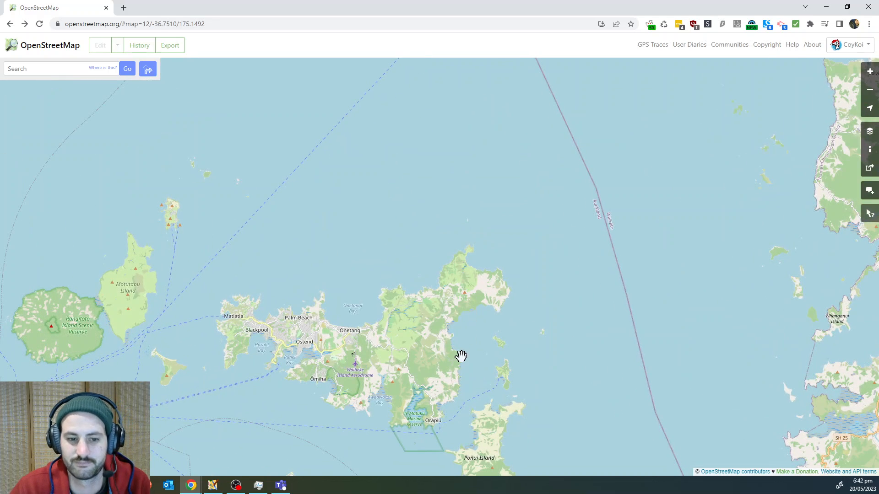
scroll(460, 355, "up", 1)
scroll(464, 334, "up", 1)
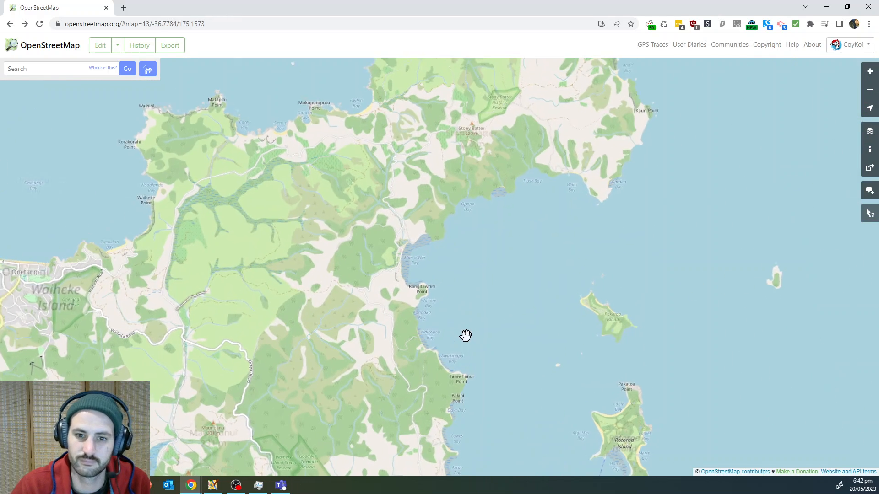
left_click_drag(497, 226, 439, 422)
scroll(440, 234, "up", 2)
left_click_drag(487, 154, 442, 334)
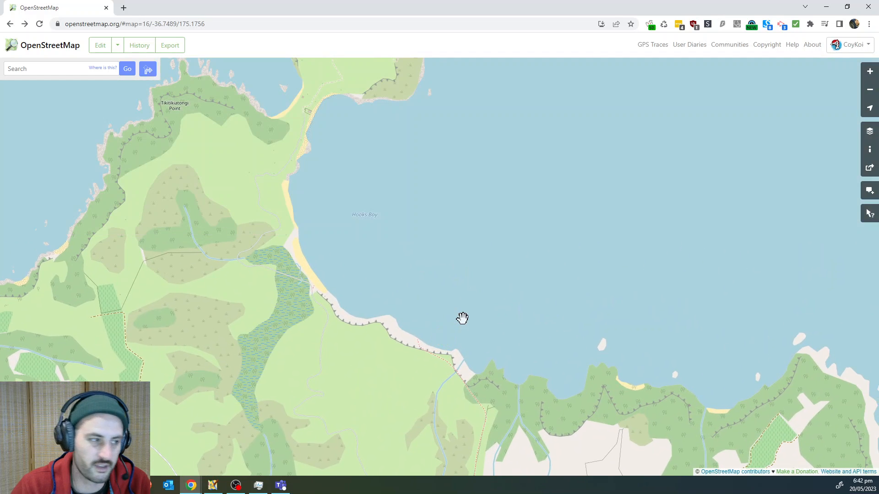